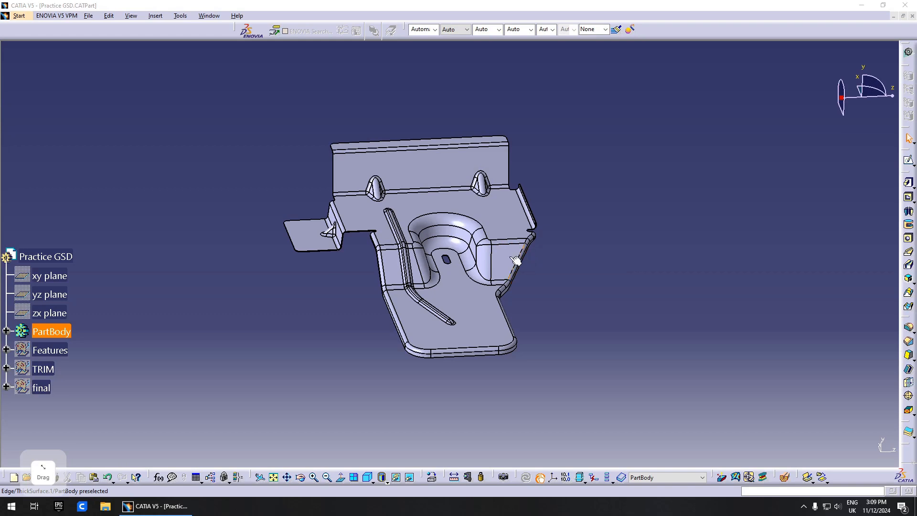
Step: Examine the finished Practice GSD sheet-metal part from several angles, including its flanges, bead and recess
mouse_move(516, 260)
middle_mouse_down()
mouse_move(502, 251)
mouse_move(526, 266)
middle_mouse_up()
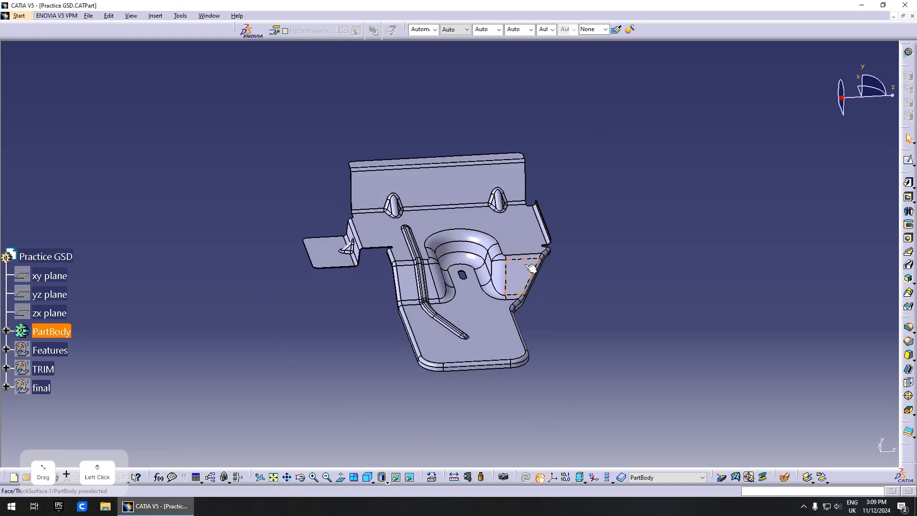
middle_click_drag(476, 304, 502, 299)
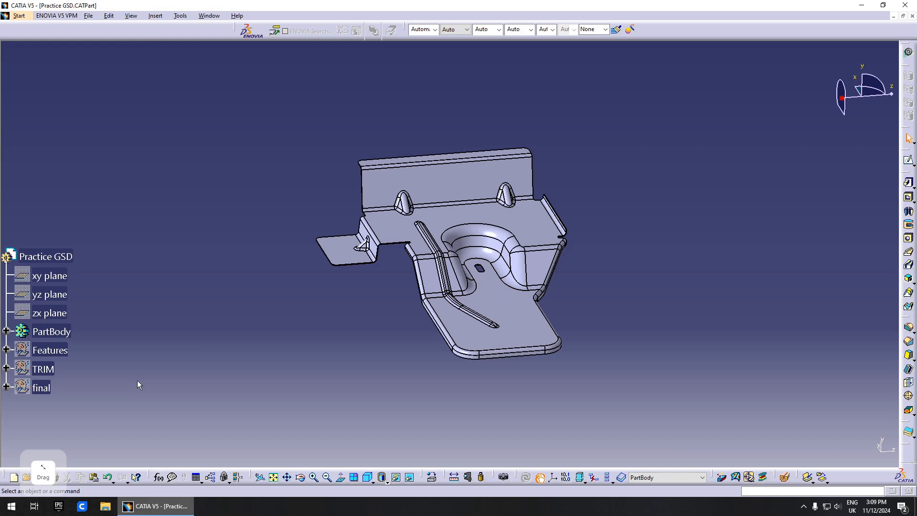
middle_click_drag(284, 346, 549, 330)
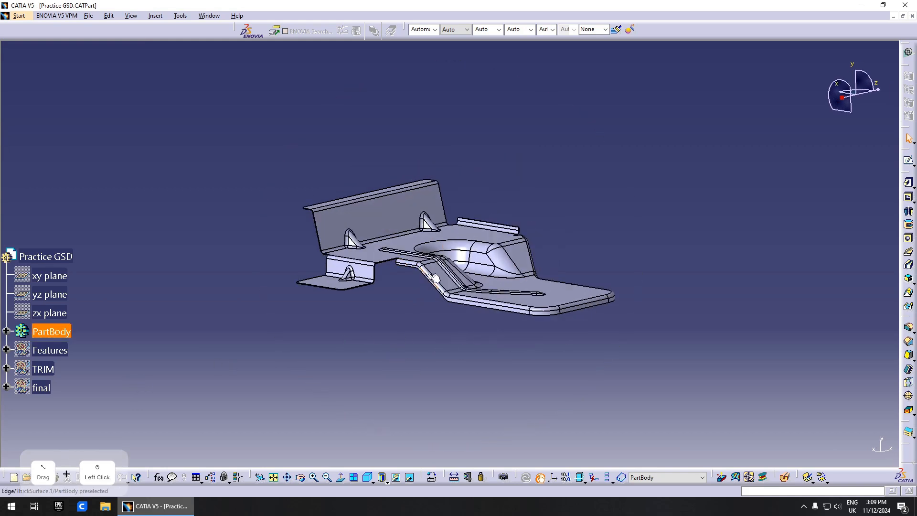
middle_click_drag(515, 368, 383, 444)
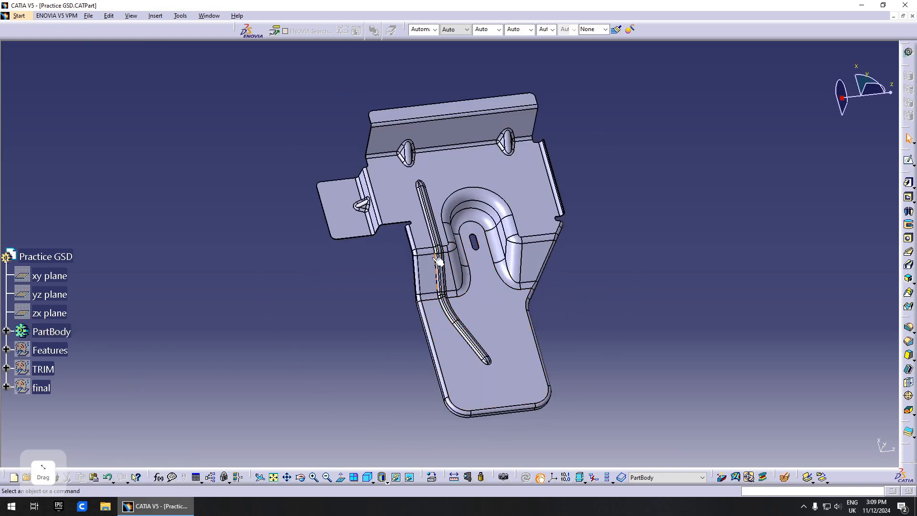
middle_click_drag(505, 300, 448, 305)
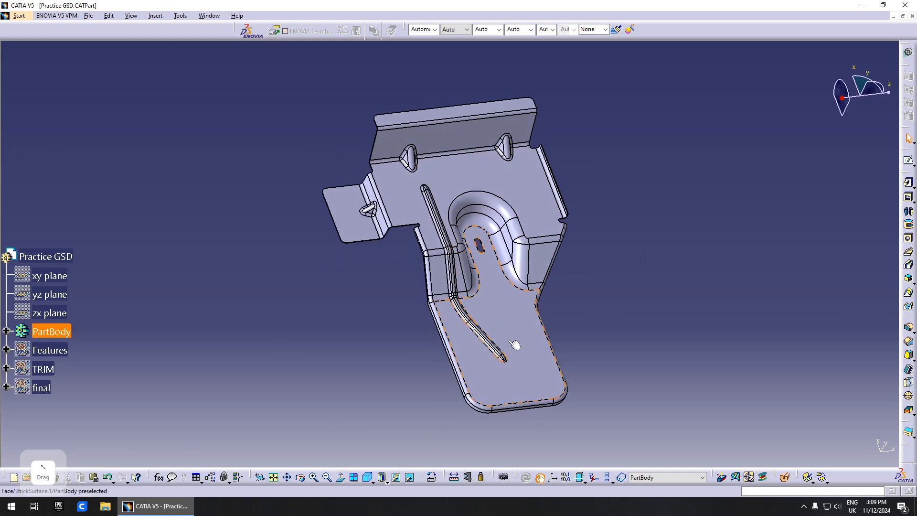
middle_click_drag(529, 341, 478, 363)
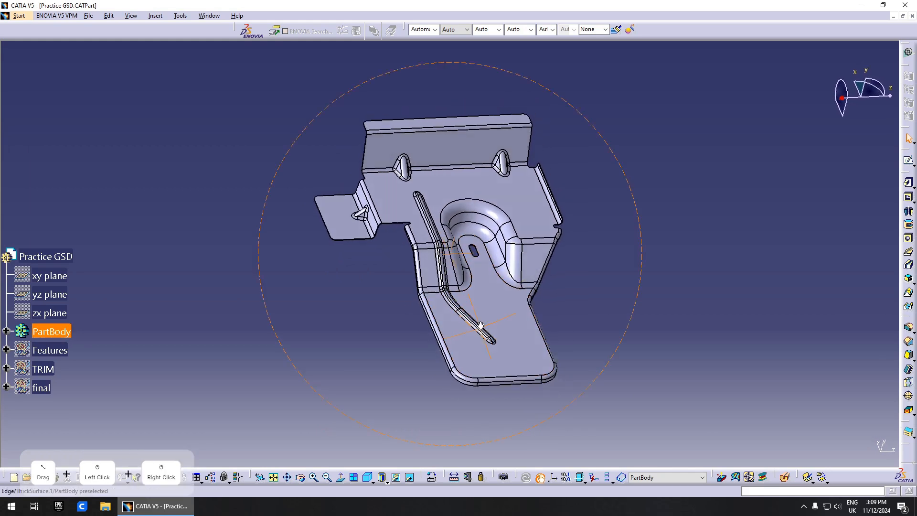
Step: Switch to the Part2 document and go through its Featues, trim and Final geometrical sets
left_click(209, 16)
left_click(241, 92)
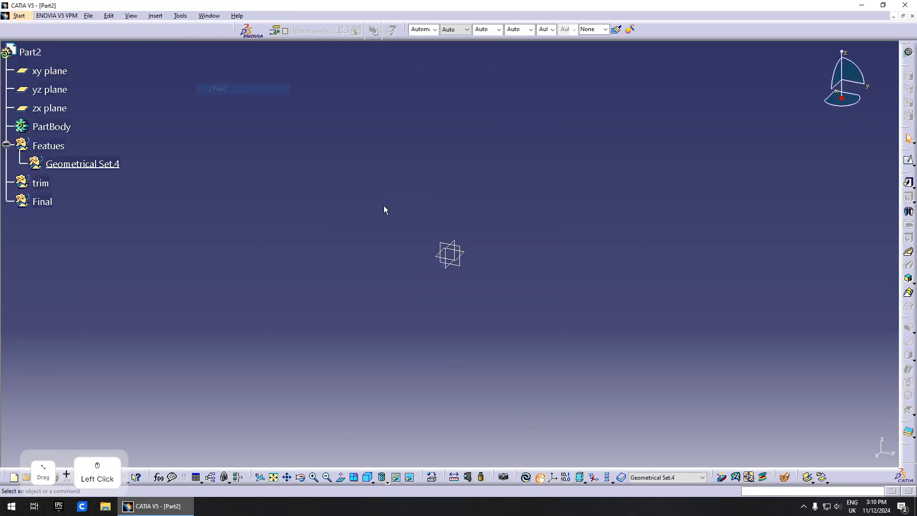
middle_click_drag(529, 239, 313, 242)
left_click(109, 164)
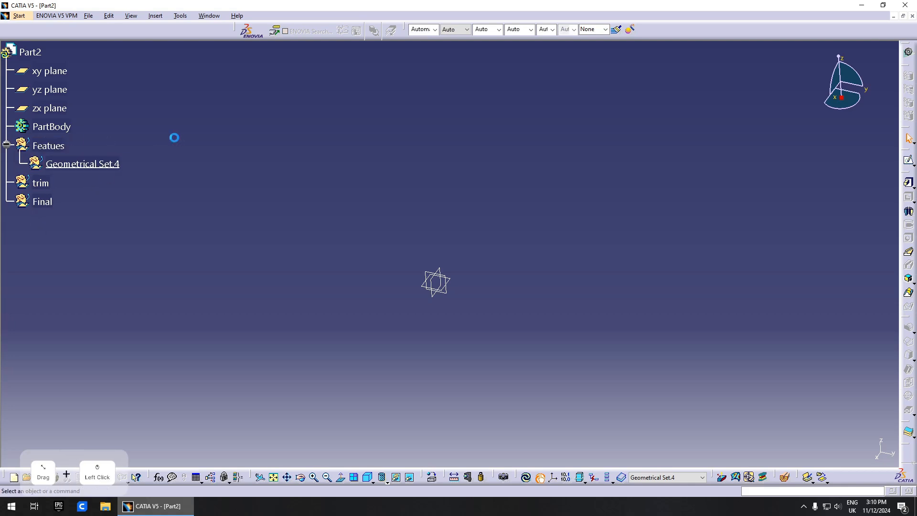
left_click(52, 145)
left_click(42, 183)
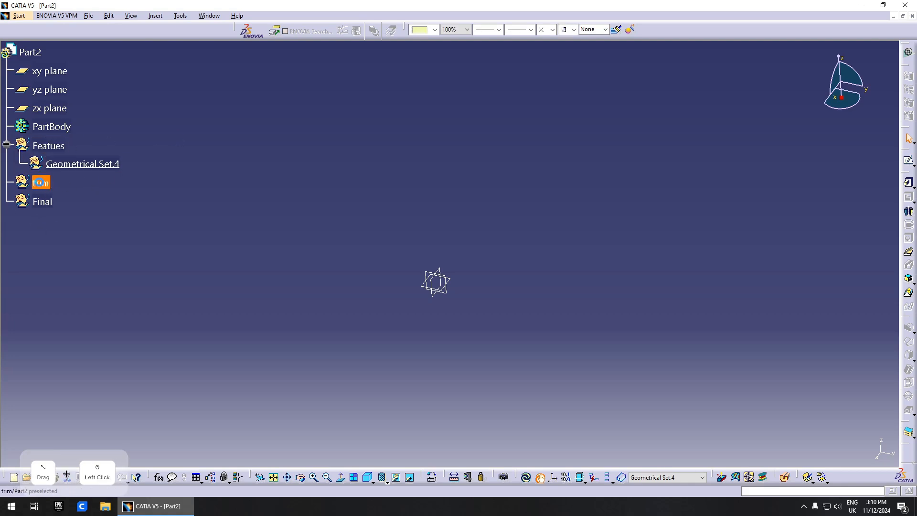
left_click(226, 207)
left_click(34, 202)
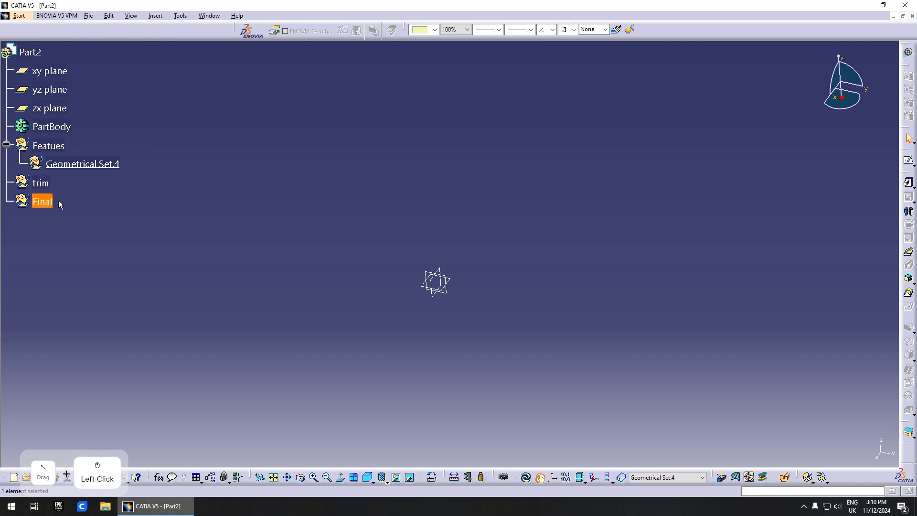
left_click(160, 239)
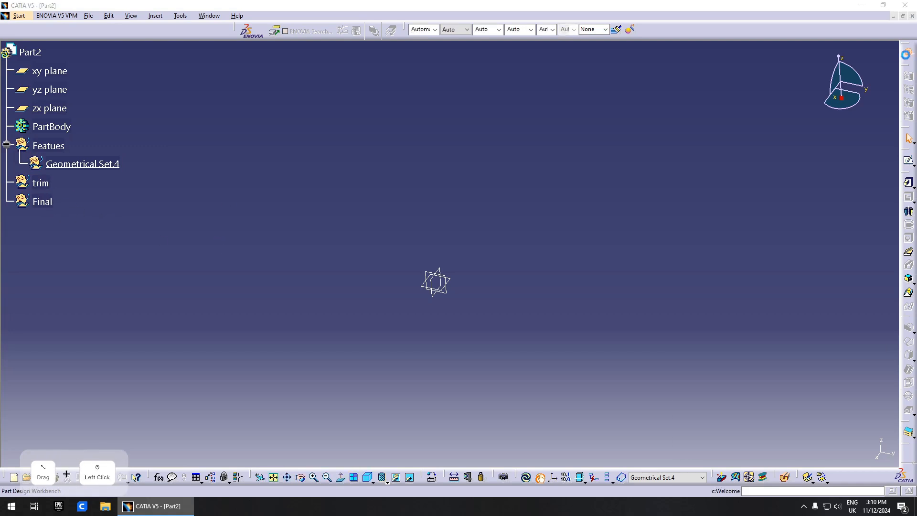
Step: Switch Part2 to the Generative Shape Design workbench
left_click(909, 52)
left_click(765, 368)
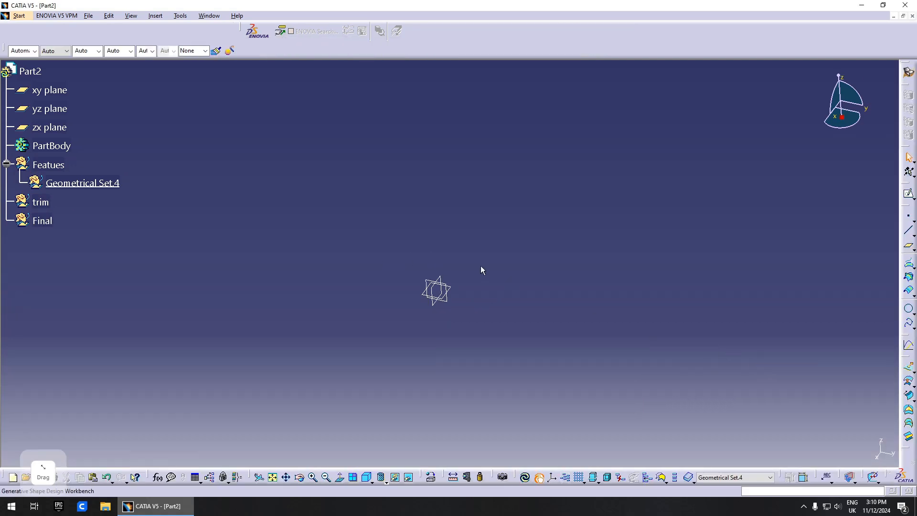
middle_click_drag(481, 267, 430, 266)
Step: Sketch a horizontal line along the H axis, extending past both sides of the origin, on the zx plane
left_click(82, 183)
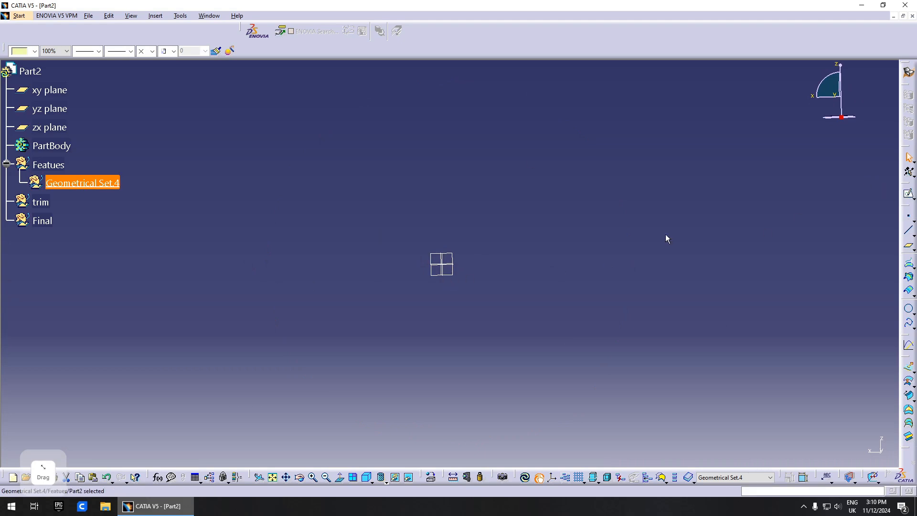
mouse_move(666, 234)
middle_mouse_down()
mouse_move(469, 297)
mouse_move(483, 318)
mouse_move(530, 336)
middle_mouse_up()
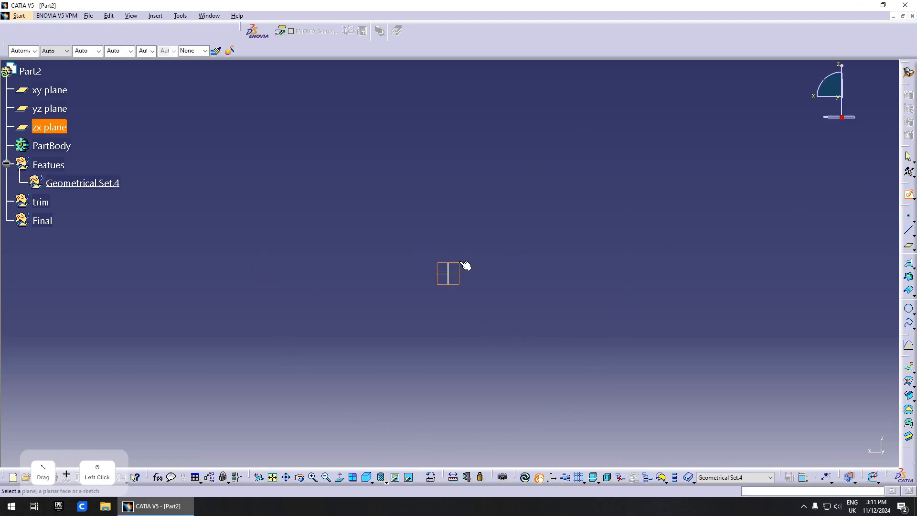
left_click(464, 264)
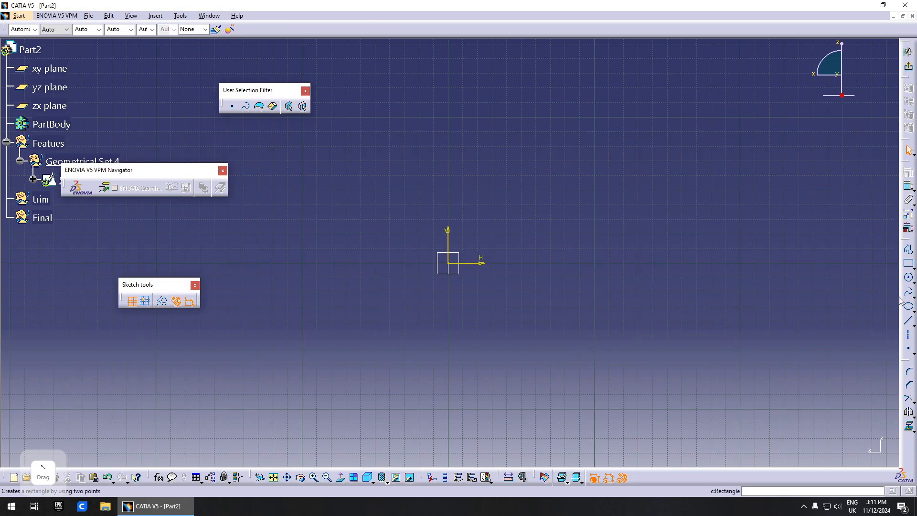
left_click(909, 320)
left_click(638, 263)
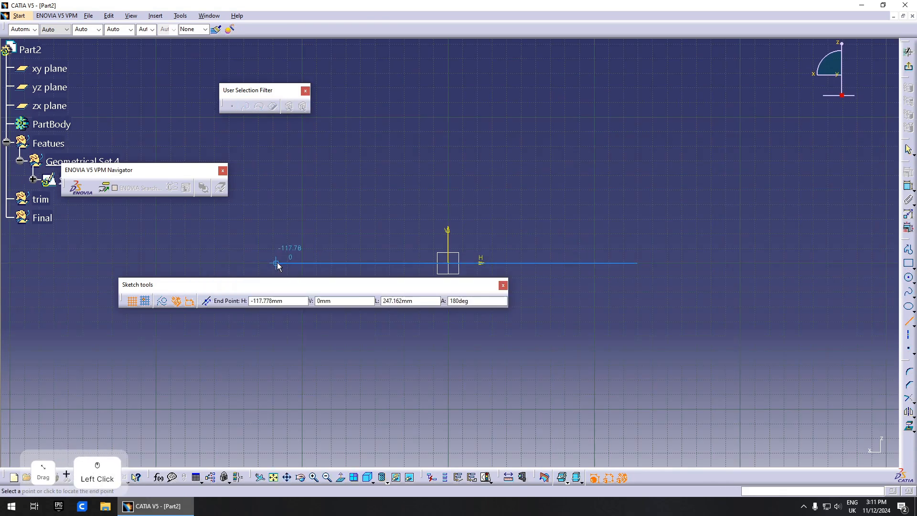
left_click(175, 264)
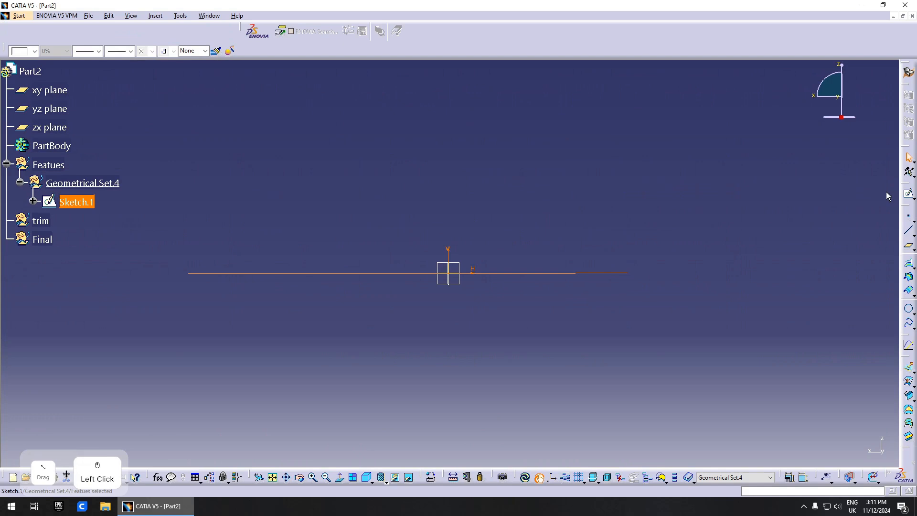
Step: Extrude the sketched line into a surface, with limits of 136 mm and 109 mm on either side
left_click(908, 263)
mouse_move(430, 306)
middle_mouse_down()
mouse_move(528, 316)
mouse_move(534, 288)
middle_mouse_up()
left_click_drag(522, 141, 683, 197)
left_click_drag(471, 126, 319, 76)
middle_click_drag(640, 323, 479, 333)
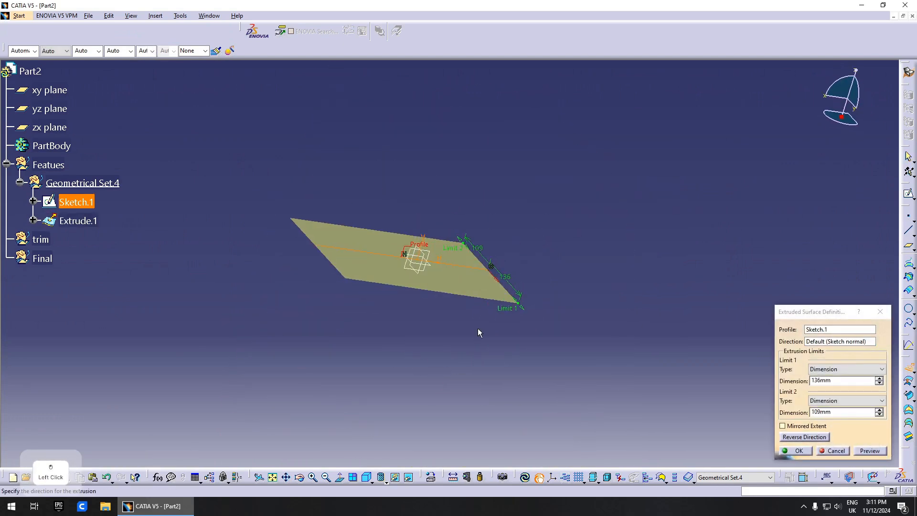
left_click(800, 454)
Step: Create an offset of the extruded surface with an offset value of 0 mm
middle_click_drag(478, 287, 561, 246)
left_click(561, 245)
left_click(908, 380)
middle_click_drag(679, 299, 561, 305)
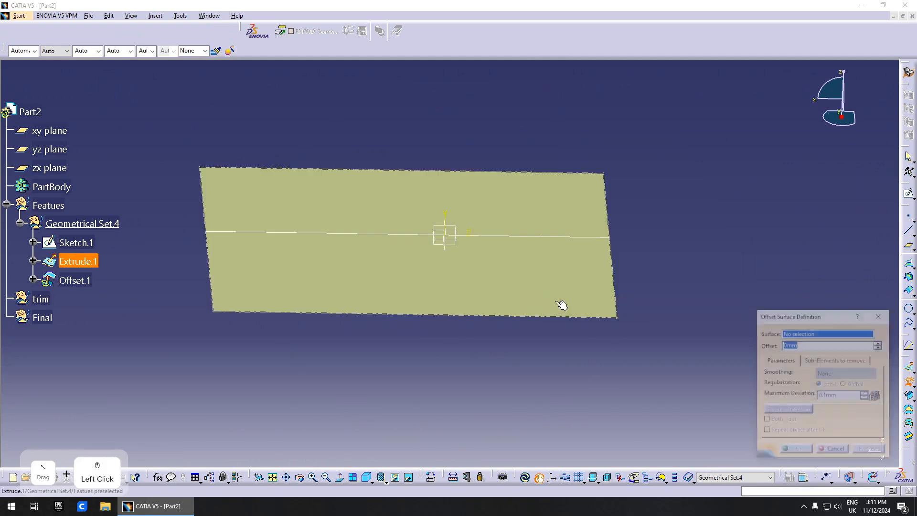
middle_click_drag(409, 315, 643, 348)
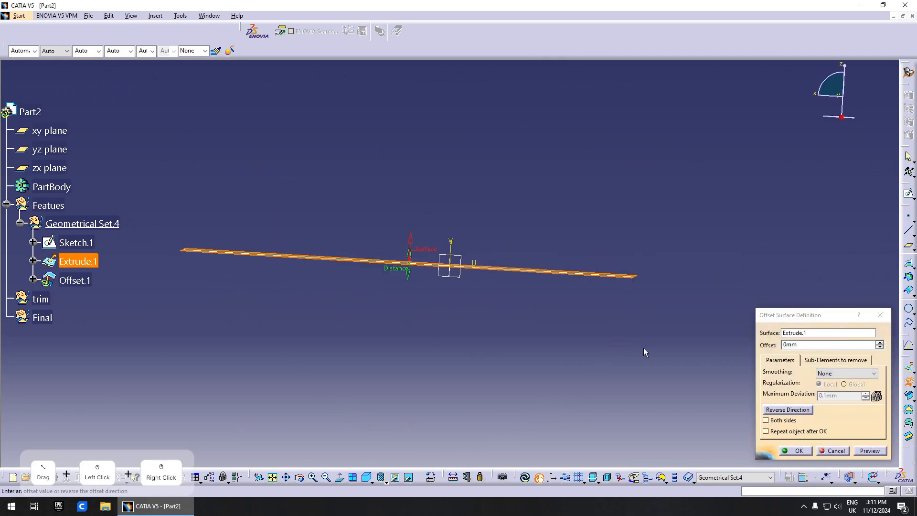
left_click_drag(794, 342, 692, 343)
left_click(795, 451)
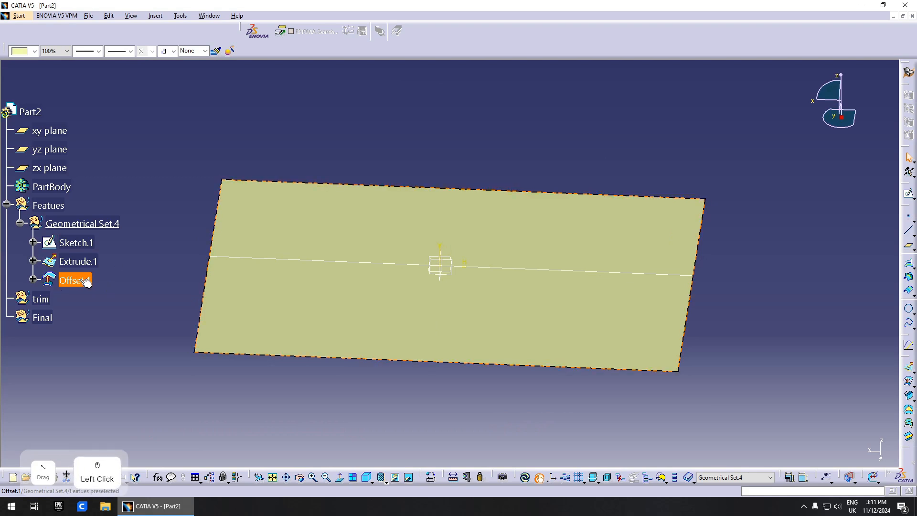
Step: Check the definition of the 0 mm offset surface and examine how it lies relative to the extruded surface
double_click(77, 280)
left_click(798, 450)
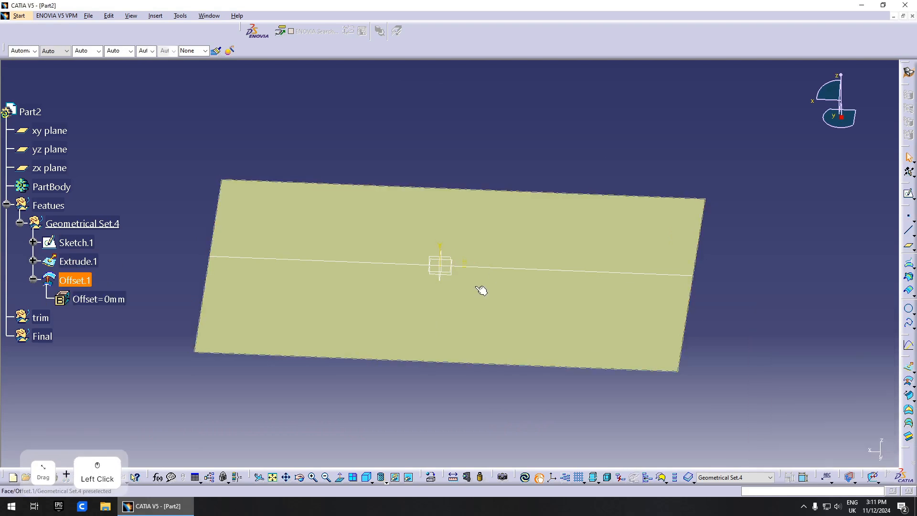
middle_click_drag(481, 288, 590, 324)
middle_click_drag(424, 293, 241, 344)
left_click(242, 345)
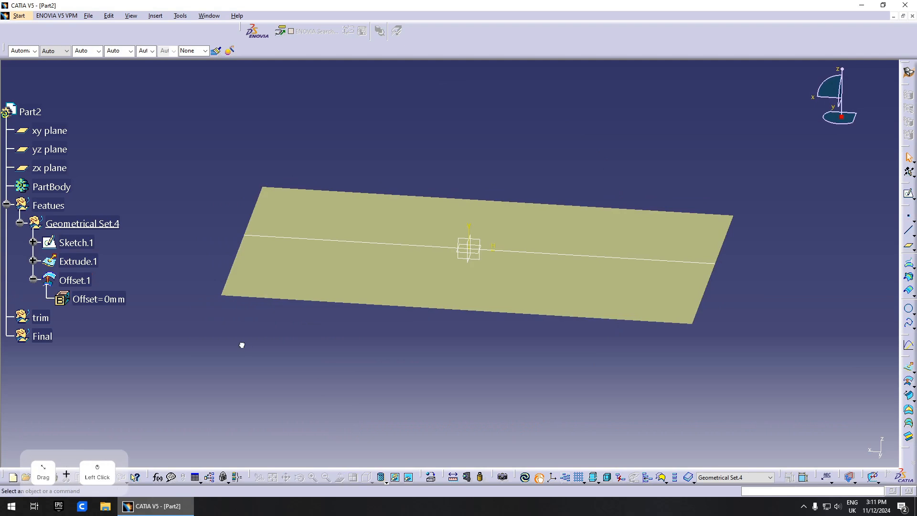
left_click(33, 279)
middle_click_drag(462, 354, 423, 391)
left_click(424, 393)
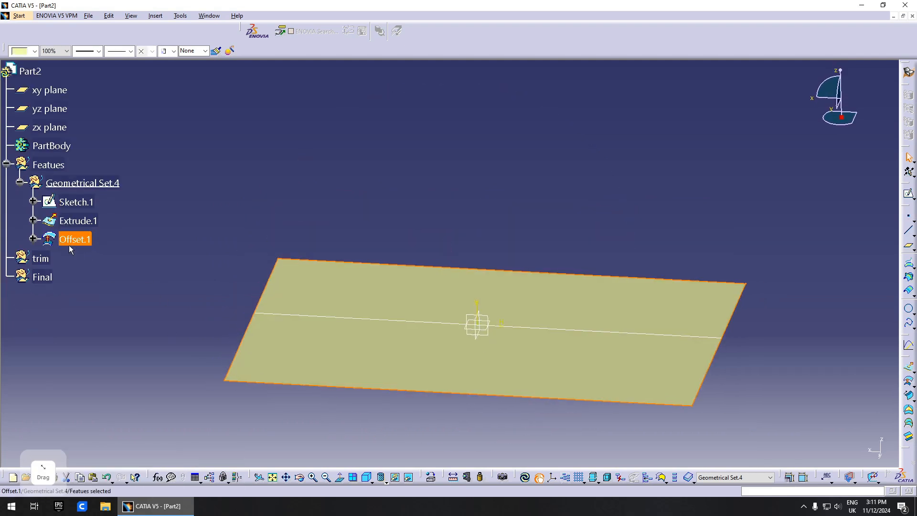
left_click(758, 184)
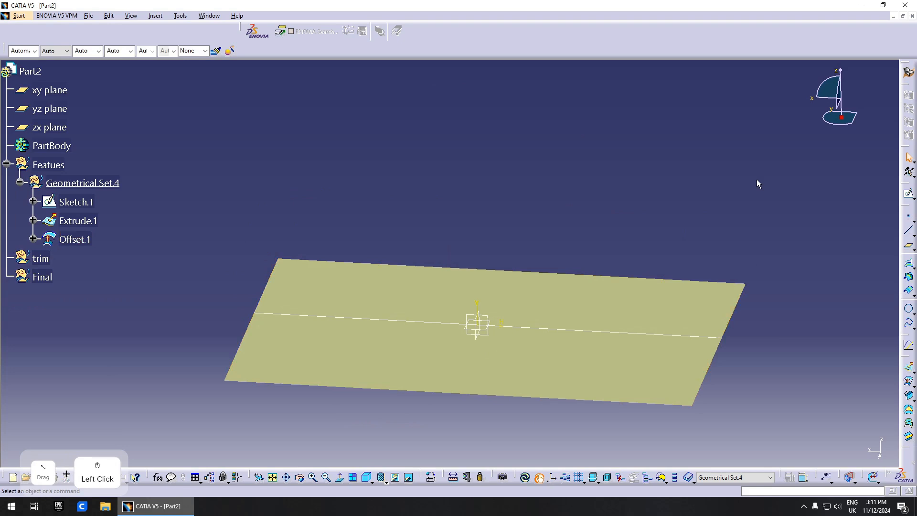
Step: Create a second offset surface 25 mm above the extruded surface
left_click(909, 381)
left_click(477, 323)
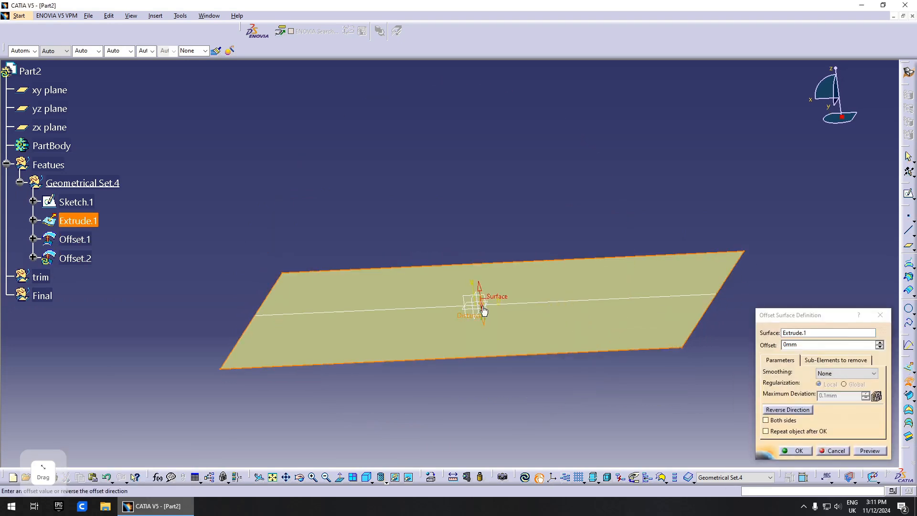
left_click_drag(483, 308, 477, 277)
middle_click_drag(449, 253, 439, 293)
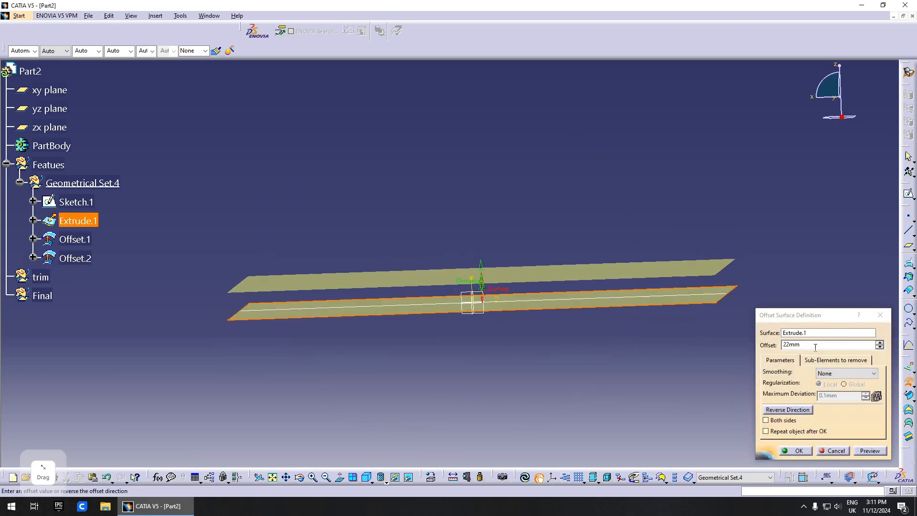
left_click_drag(815, 347, 764, 342)
middle_click_drag(342, 276, 371, 250)
left_click_drag(811, 345, 680, 333)
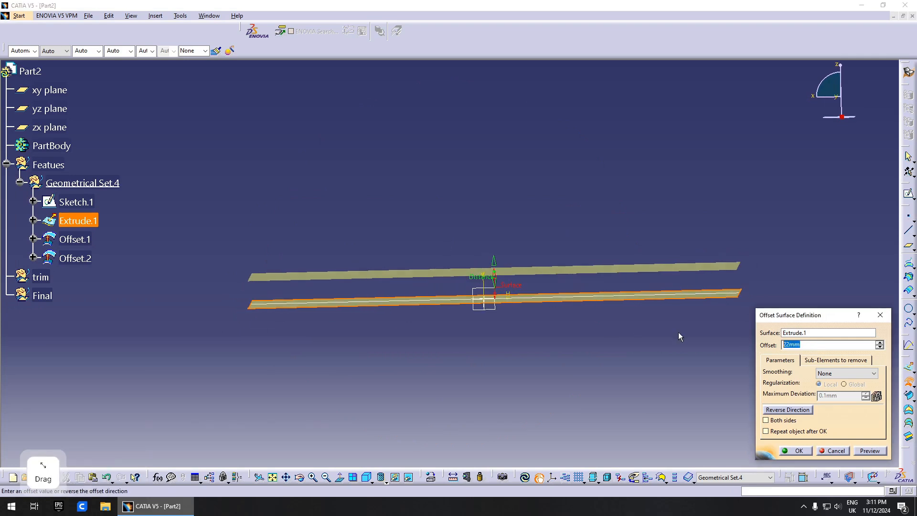
type("25")
key("Return")
middle_click_drag(480, 305, 459, 344)
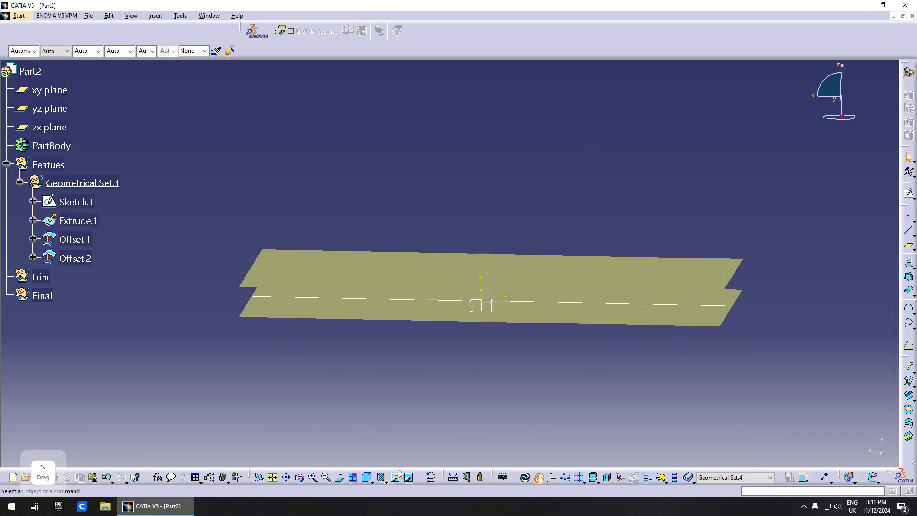
Step: Set the view style to shading with edges
left_click(382, 478)
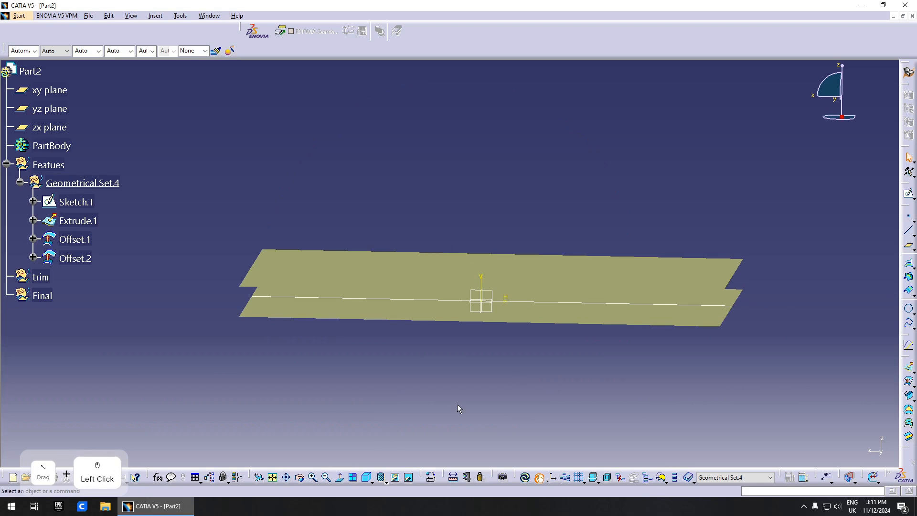
left_click(382, 479)
left_click(389, 421)
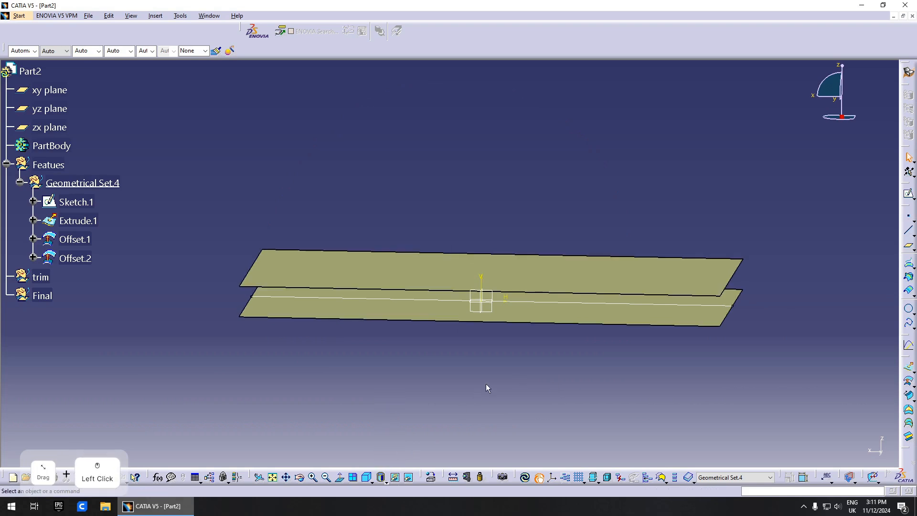
Step: Create a reference plane parallel to the yz plane using the Offset from plane type
middle_click_drag(486, 386, 460, 340)
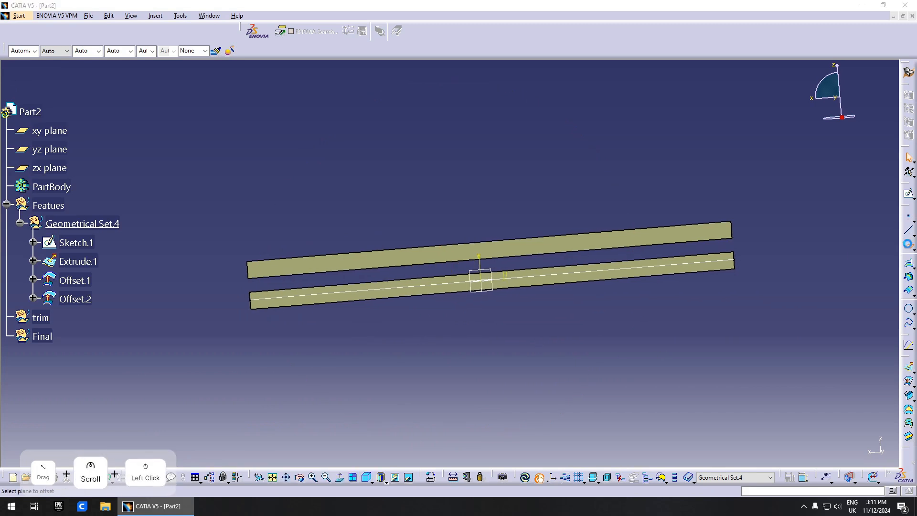
middle_click_drag(496, 273, 488, 289)
left_click(475, 295)
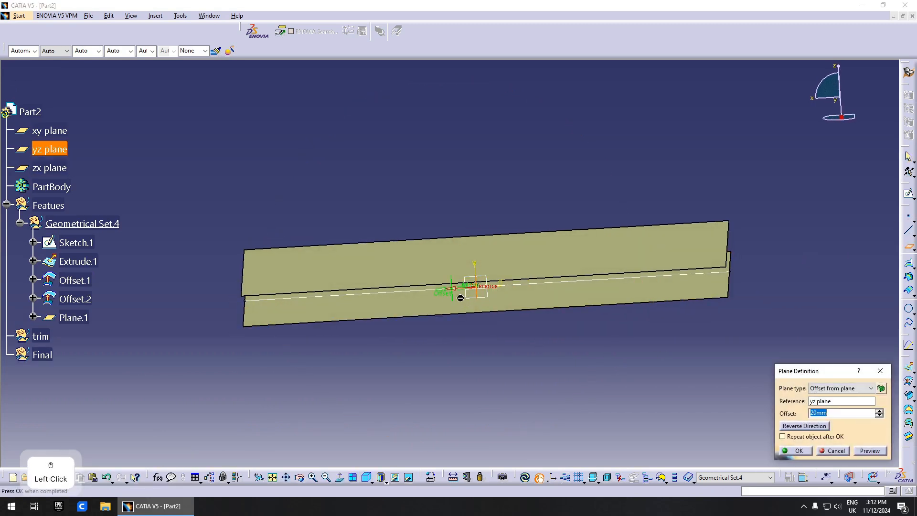
left_click(449, 293)
left_click(797, 451)
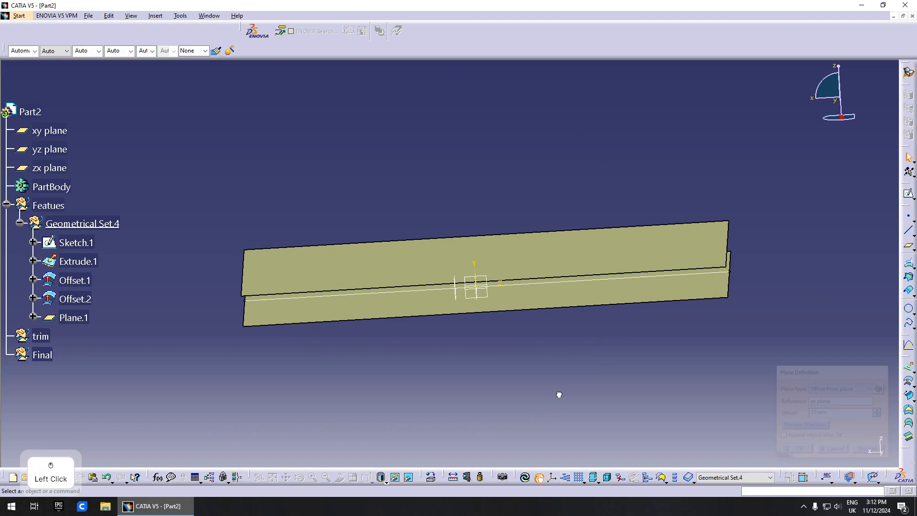
Step: Create the intersection curve between the reference plane and the extruded surface
middle_click_drag(557, 396, 693, 347)
left_click(909, 280)
middle_click_drag(525, 258, 459, 284)
left_click(458, 285)
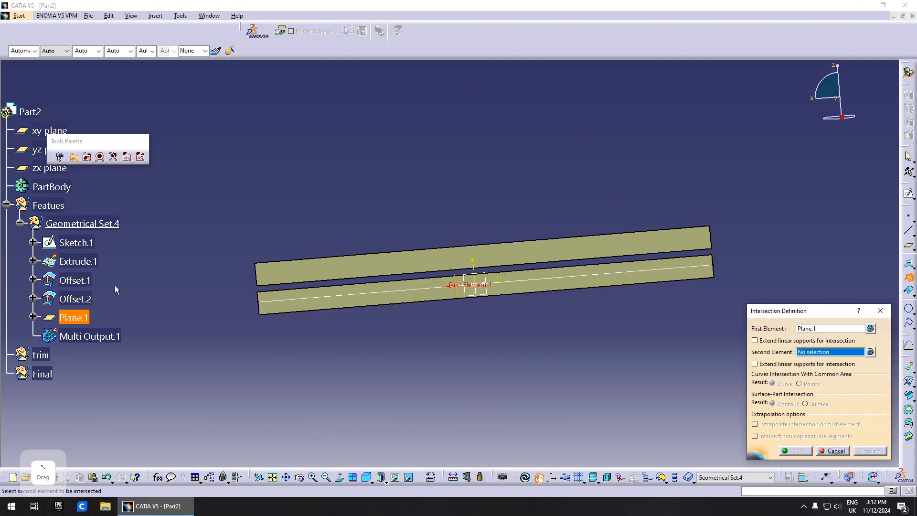
left_click(85, 263)
left_click(793, 451)
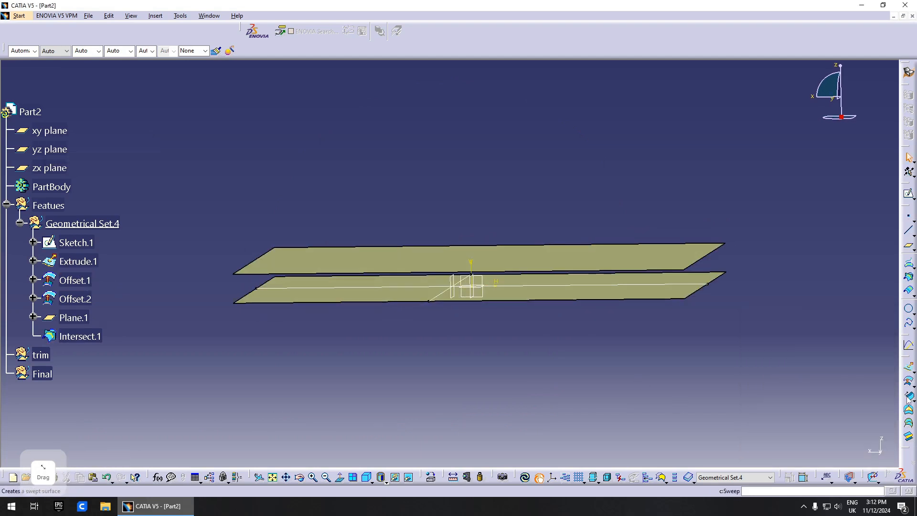
Step: Begin a line-profile sweep with subtype With reference surface, using the intersection curve as guide and the xy plane as reference surface
left_click(909, 397)
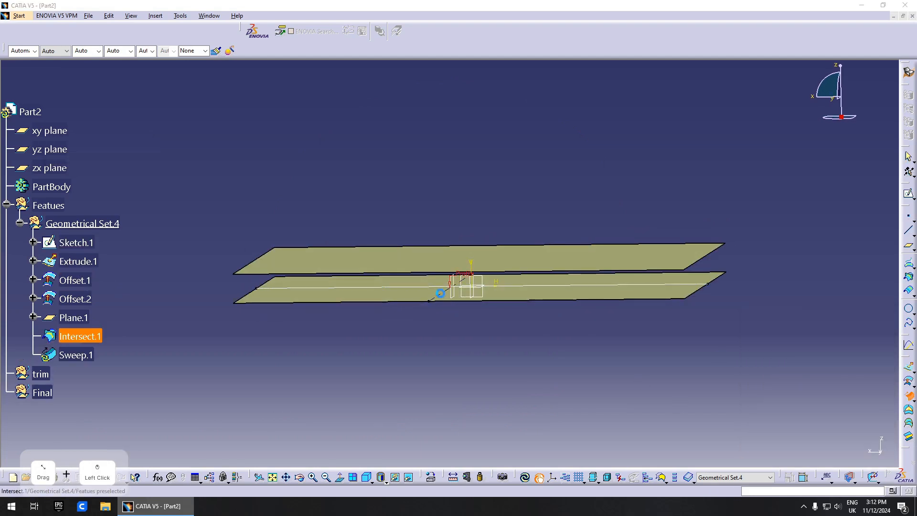
middle_click_drag(440, 293, 448, 278)
left_click_drag(916, 168, 743, 143)
middle_click_drag(521, 319, 593, 263)
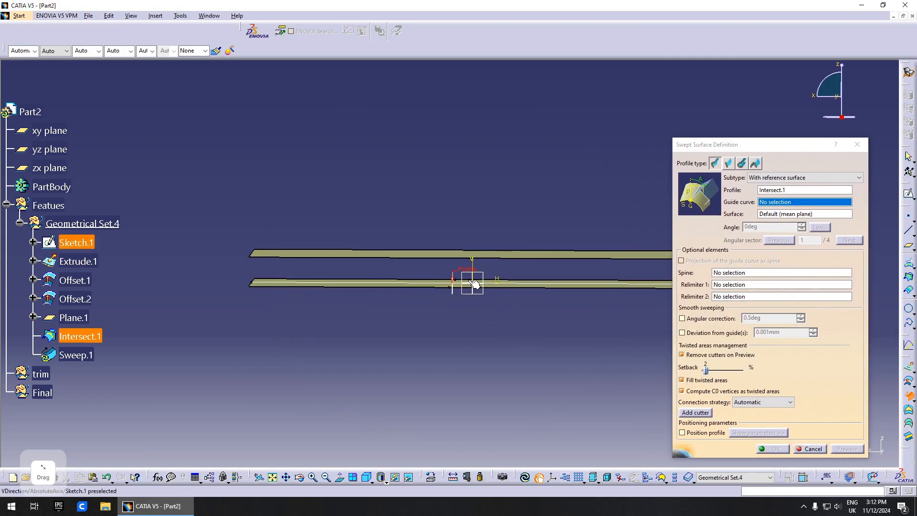
left_click(728, 163)
left_click(812, 177)
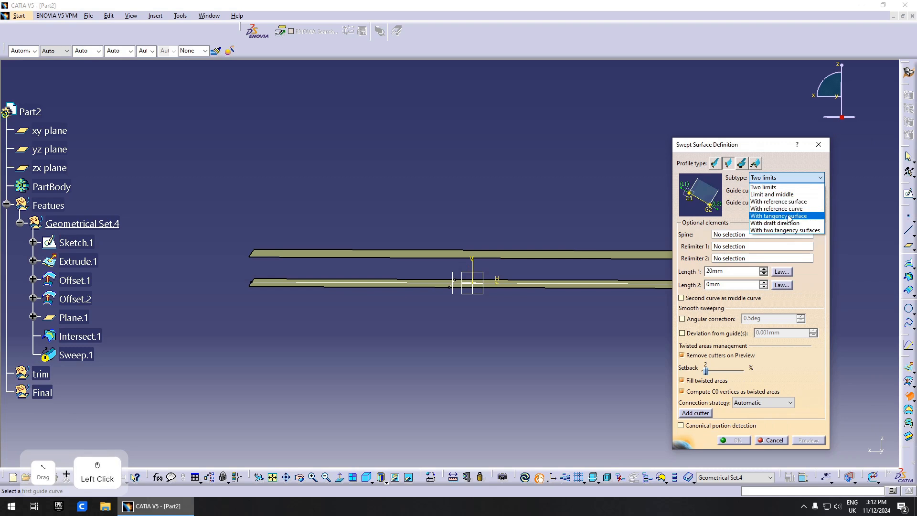
left_click(791, 202)
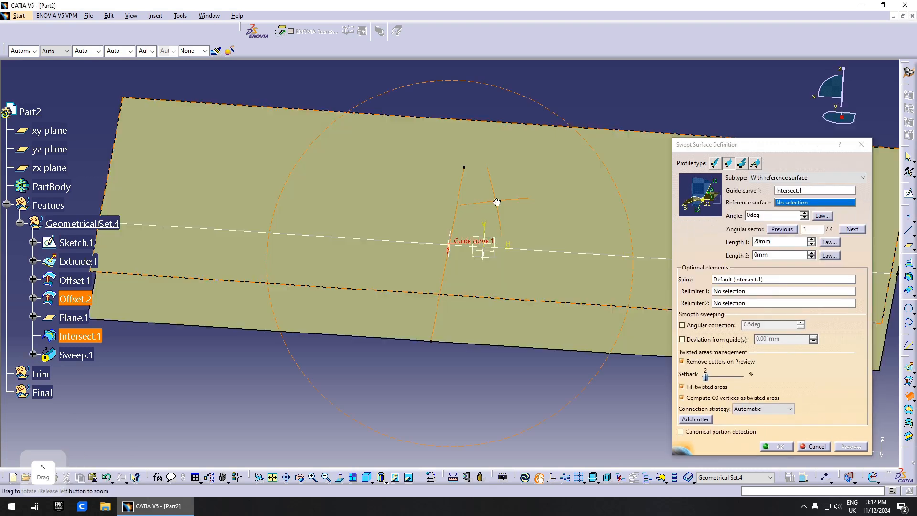
middle_click_drag(496, 200, 473, 303)
left_click(492, 255)
Step: Set the swept surface's angle to 60 degrees and preview it
left_click_drag(768, 216, 605, 229)
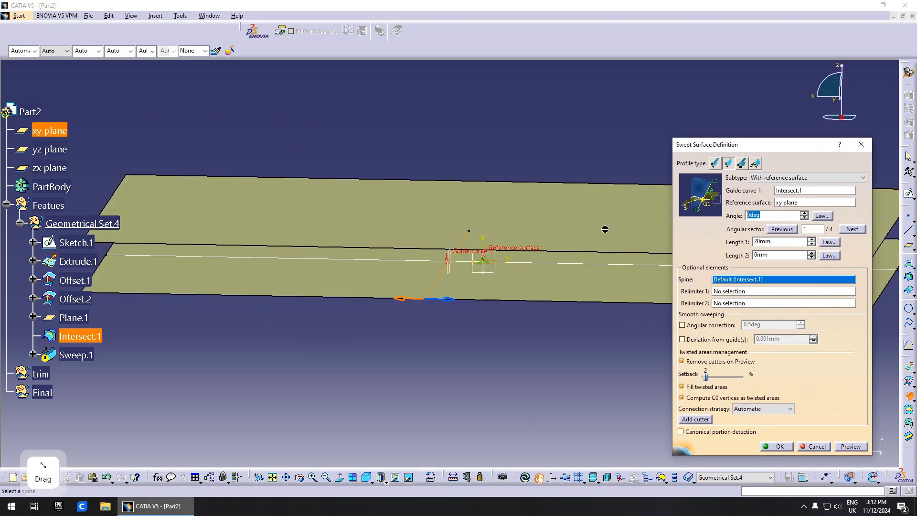
type("30")
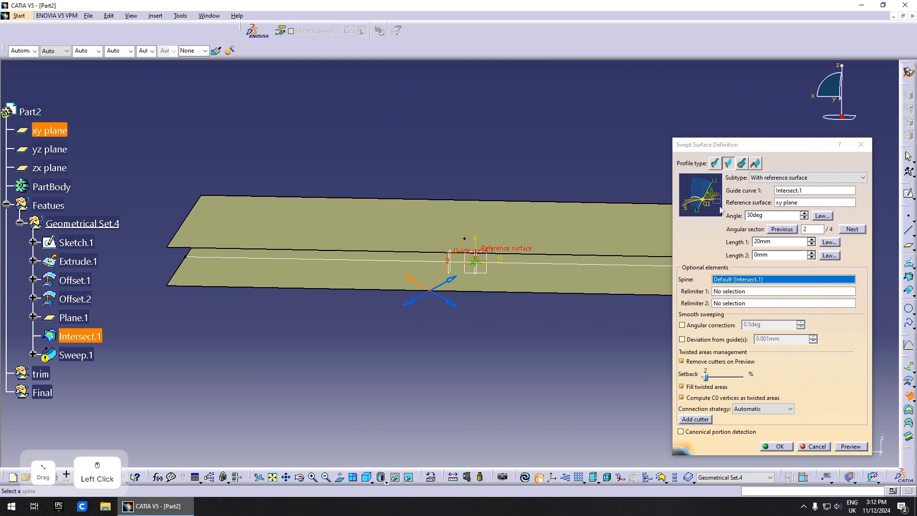
left_click_drag(768, 215, 740, 215)
type("60")
middle_click_drag(521, 311, 524, 287)
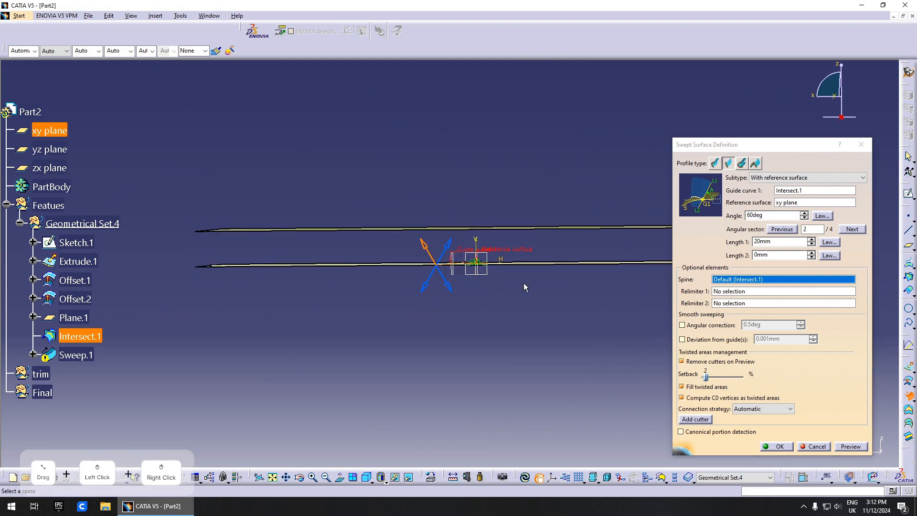
left_click(851, 447)
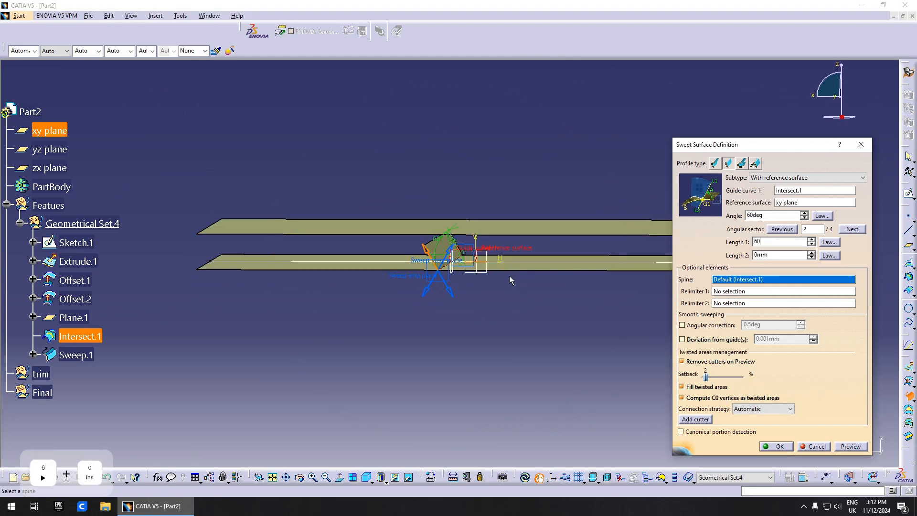
Step: Set the sweep's Length 1 to 60 mm and Length 2 to 30 mm, and create the surface
middle_click_drag(510, 276, 644, 291)
left_click(852, 447)
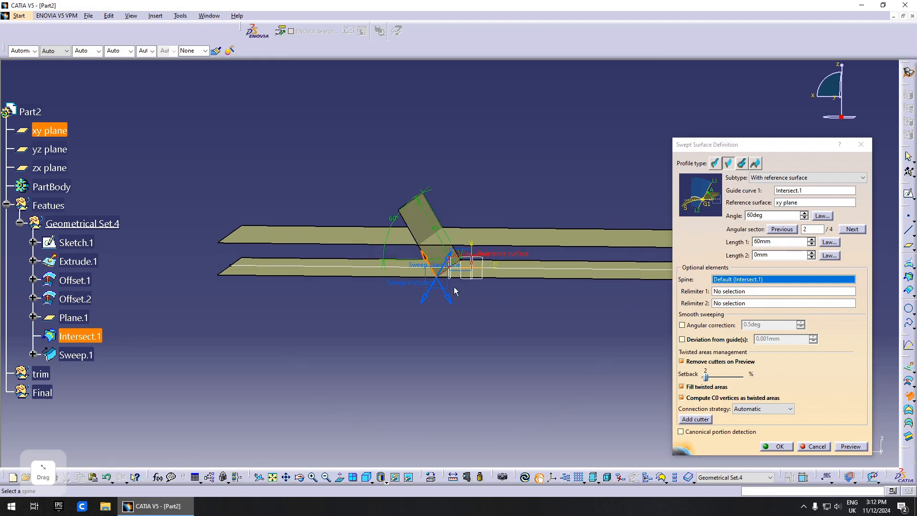
left_click_drag(777, 256, 641, 268)
type("30")
middle_click_drag(521, 319, 521, 346)
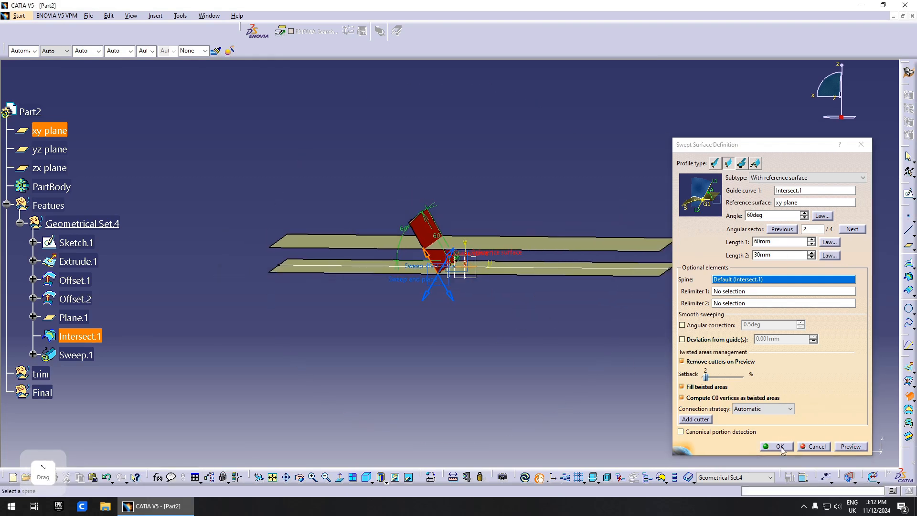
left_click(778, 446)
Step: Create a BiTangent shape fillet between the 0 mm offset surface and the swept surface, trimming both supports
middle_click_drag(435, 302, 433, 363)
scroll(425, 253, "up", 2)
scroll(461, 299, "down", 2)
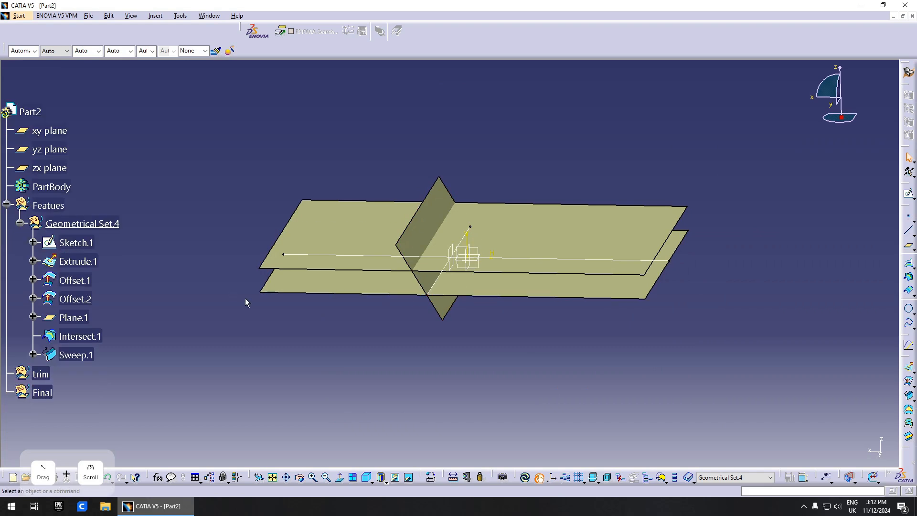
middle_click_drag(745, 397, 756, 331)
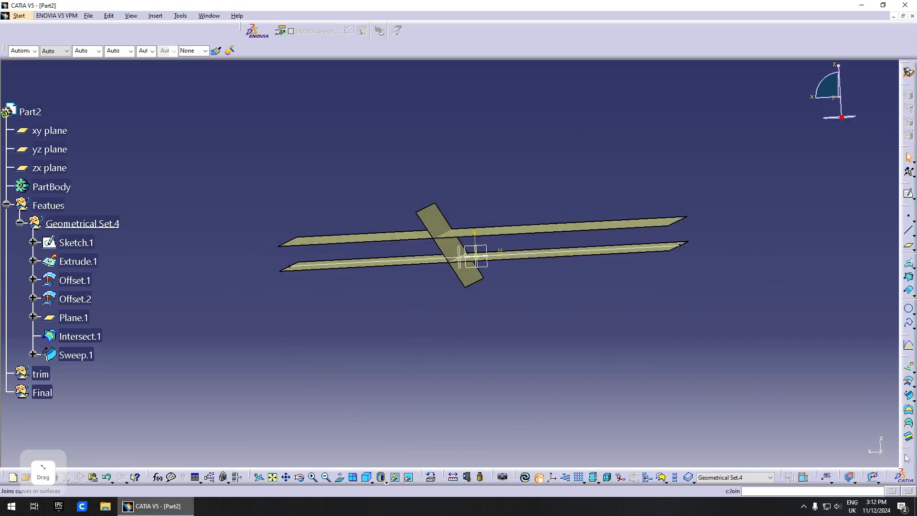
left_click_drag(883, 273, 890, 274)
left_click(890, 324)
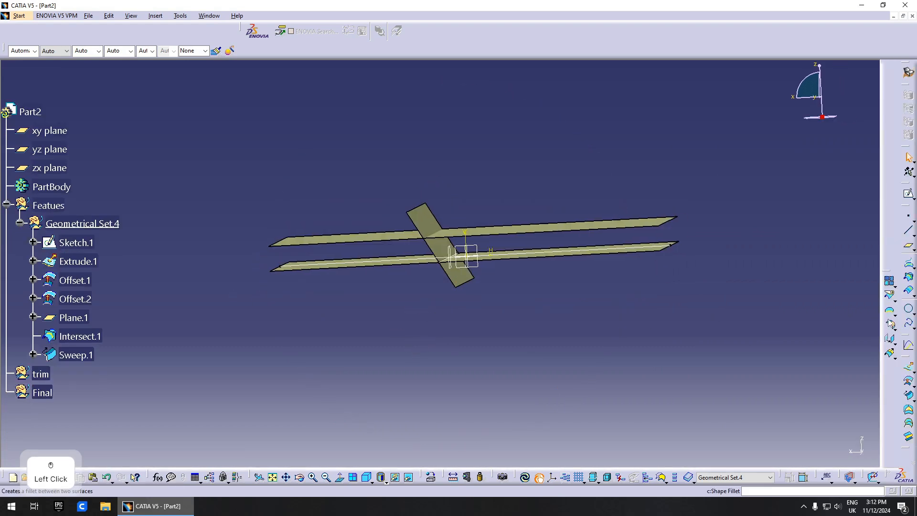
middle_click_drag(550, 260, 549, 277)
left_click(523, 273)
left_click(450, 266)
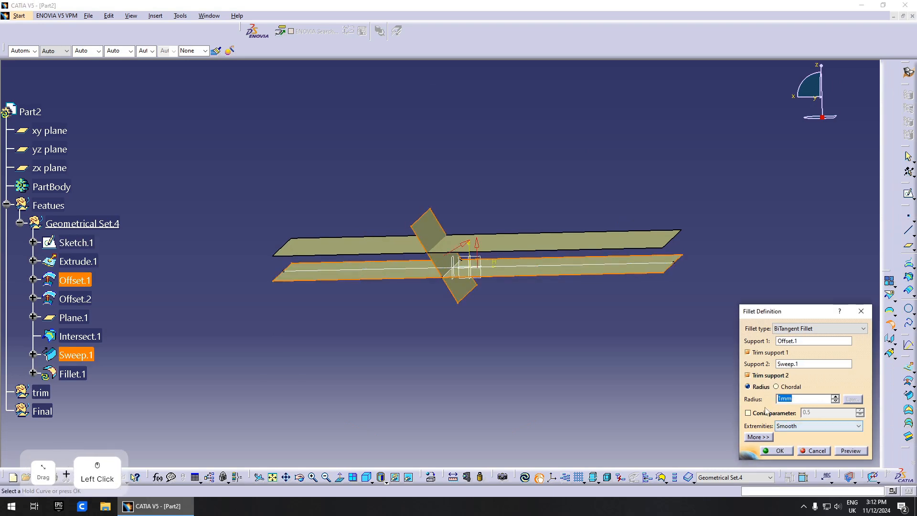
middle_click_drag(497, 369, 499, 334)
left_click(779, 451)
Step: Create a second BiTangent fillet of radius 6 mm between the filleted surface and the 25 mm offset surface, trimming both supports
middle_click_drag(562, 333, 592, 331)
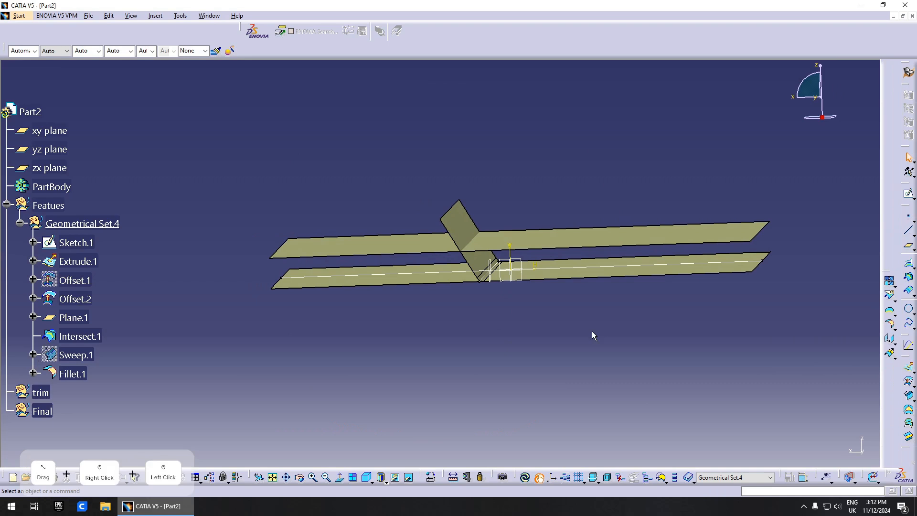
left_click(480, 228)
left_click(410, 239)
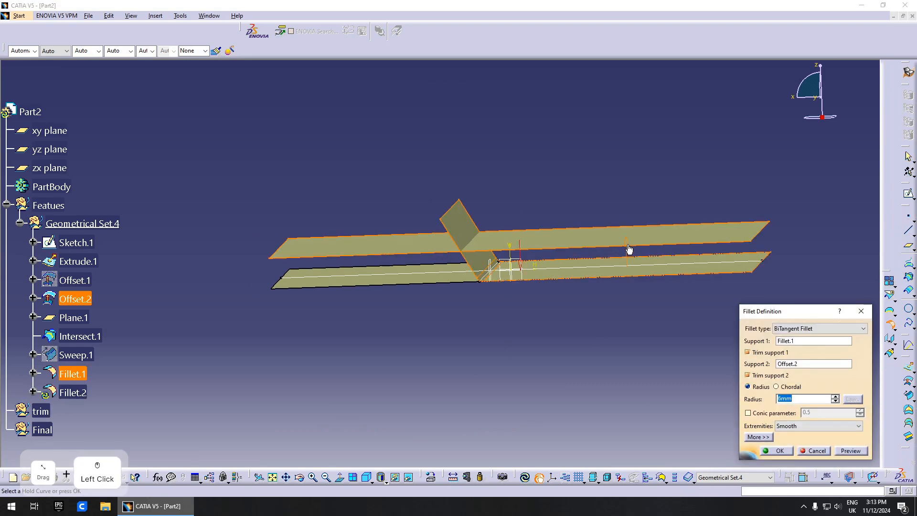
left_click(789, 453)
Step: Hide the original extruded surface beneath the stepped filleted surface
middle_click_drag(426, 308, 458, 294)
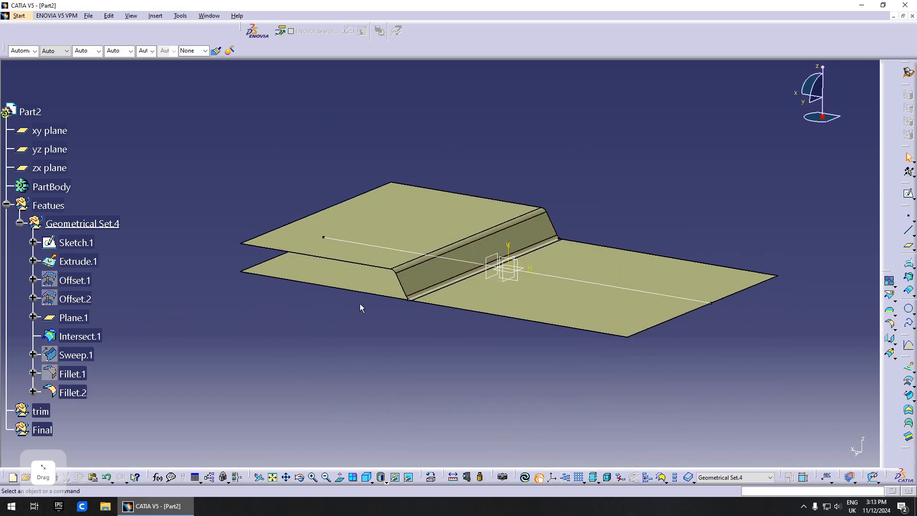
left_click(368, 291)
key("space")
middle_click_drag(390, 313, 360, 333)
middle_click_drag(427, 315, 530, 282)
right_click(76, 222)
left_click(108, 271)
key("Escape")
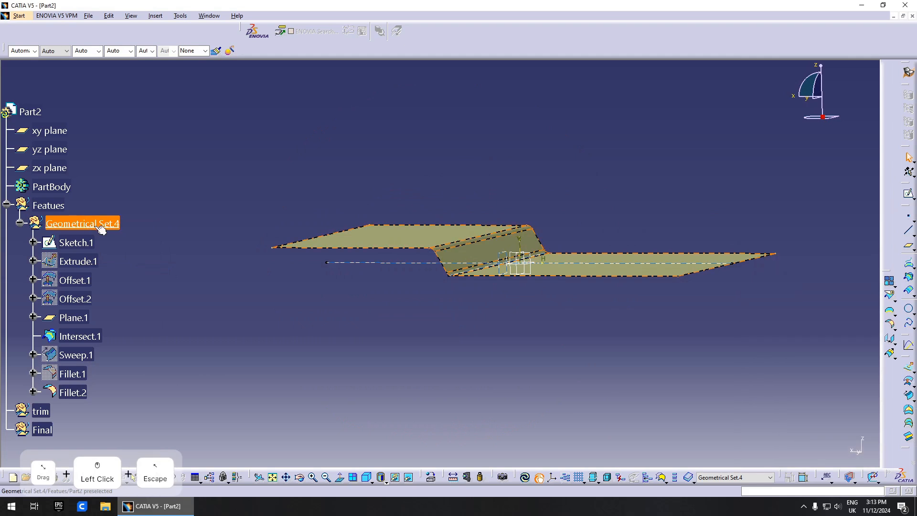
Step: Rename the geometrical set Geometrical Set.4 as "base surface"
right_click(99, 226)
left_click(119, 268)
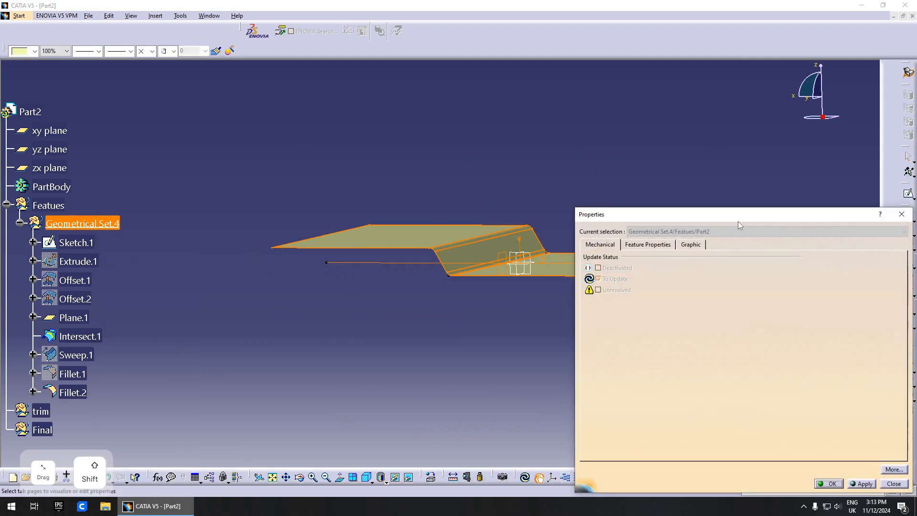
left_click(668, 246)
type("base surface")
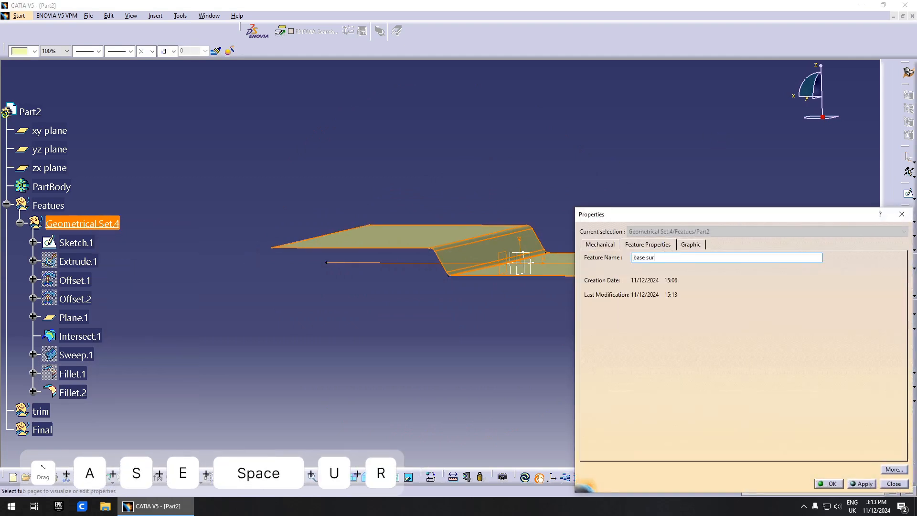
key("Return")
Step: Insert a geometrical set named "back flange" with Featues as its father
left_click(53, 206)
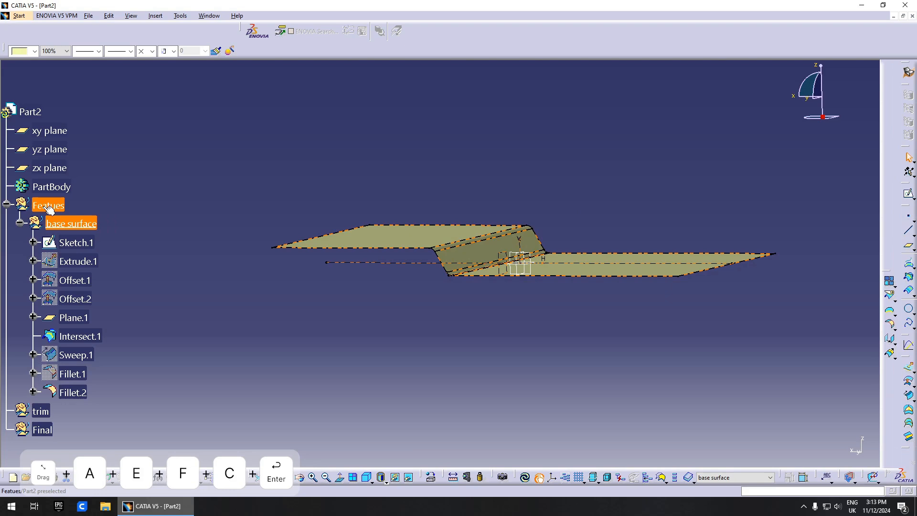
left_click(151, 16)
left_click(204, 62)
left_click(520, 273)
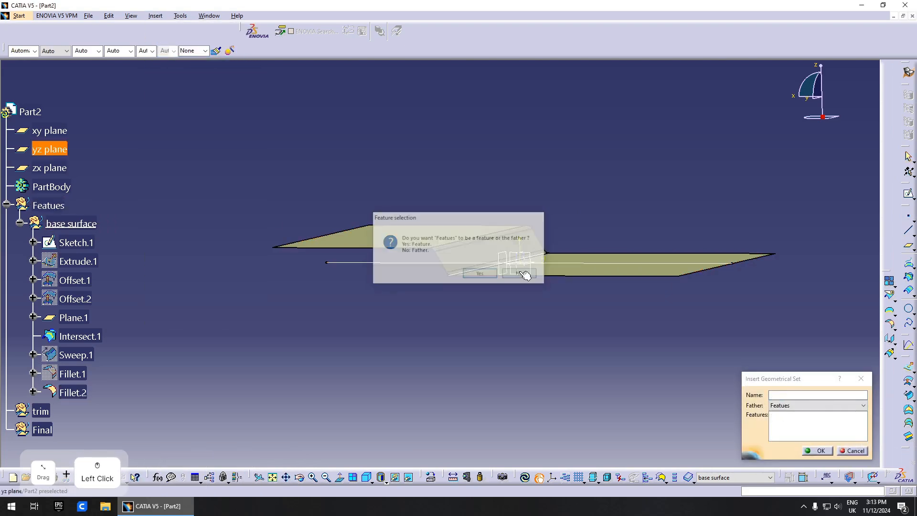
left_click(790, 396)
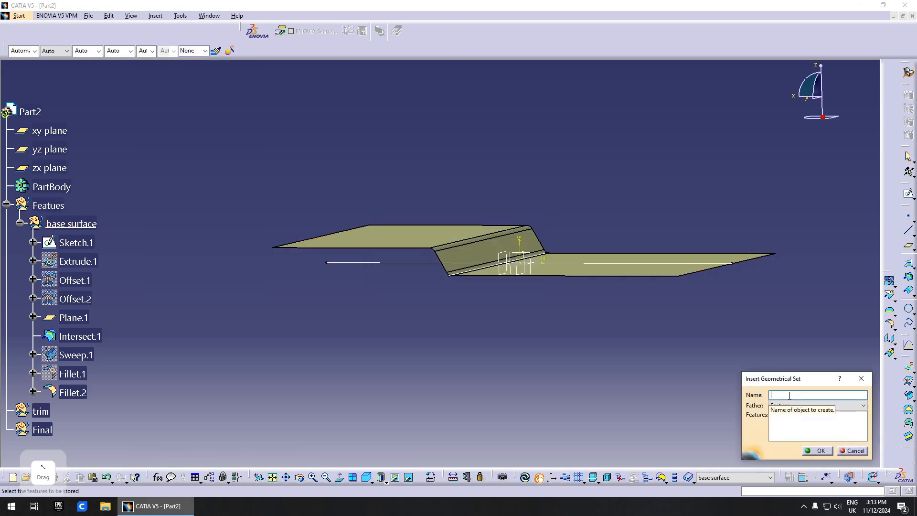
type("back flange")
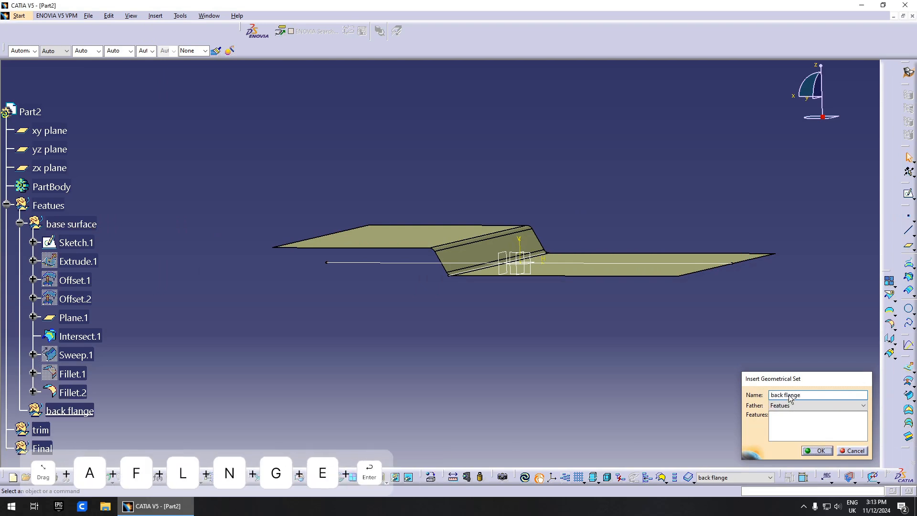
key("Return")
Step: Copy the offset reference plane from the base surface set into the back flange set
middle_click_drag(426, 185, 443, 380)
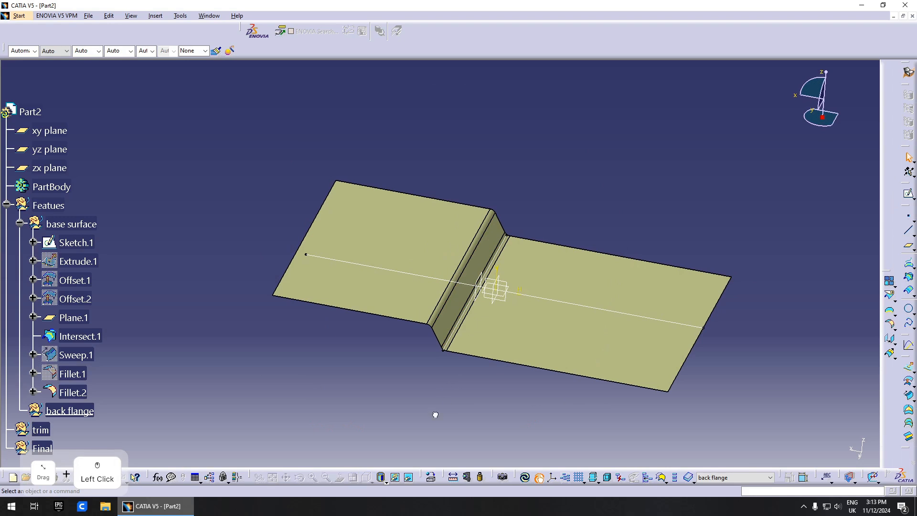
middle_click_drag(435, 415, 492, 329)
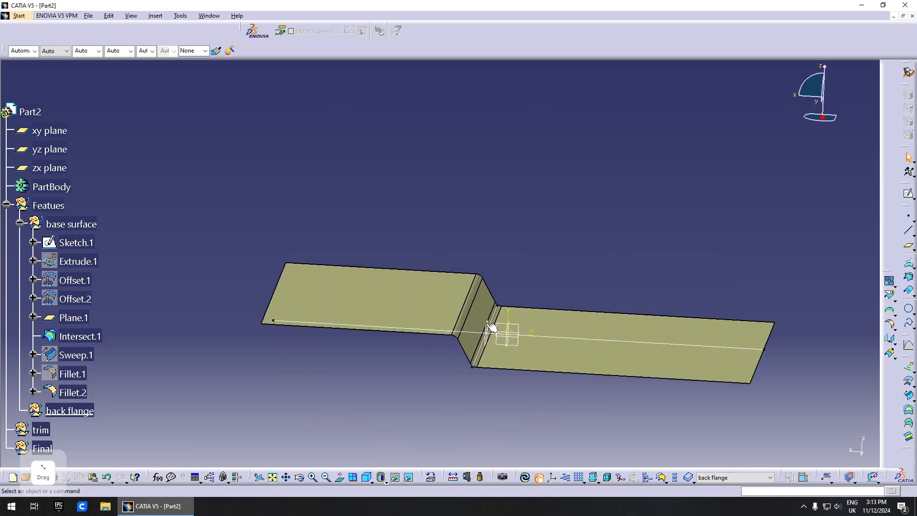
left_click(493, 329)
key("ctrl+c")
scroll(76, 287, "down", 3)
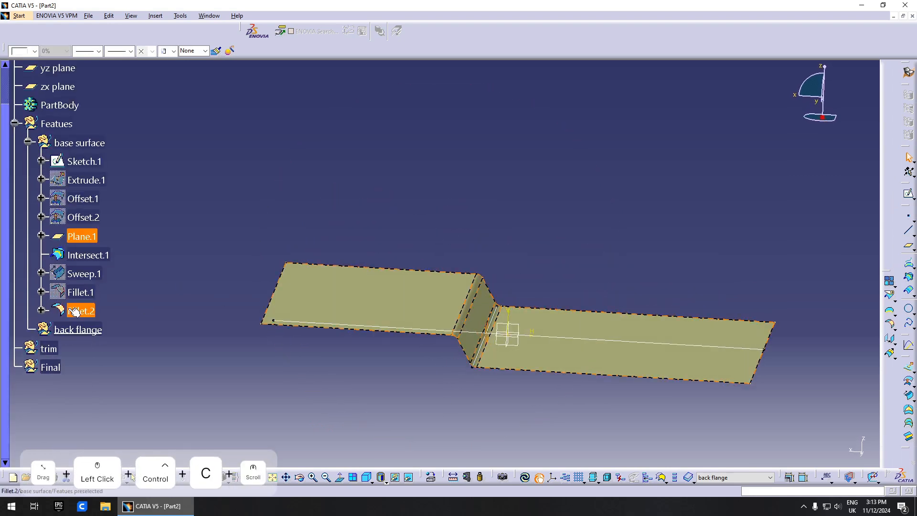
left_click(71, 329)
key("ctrl+v")
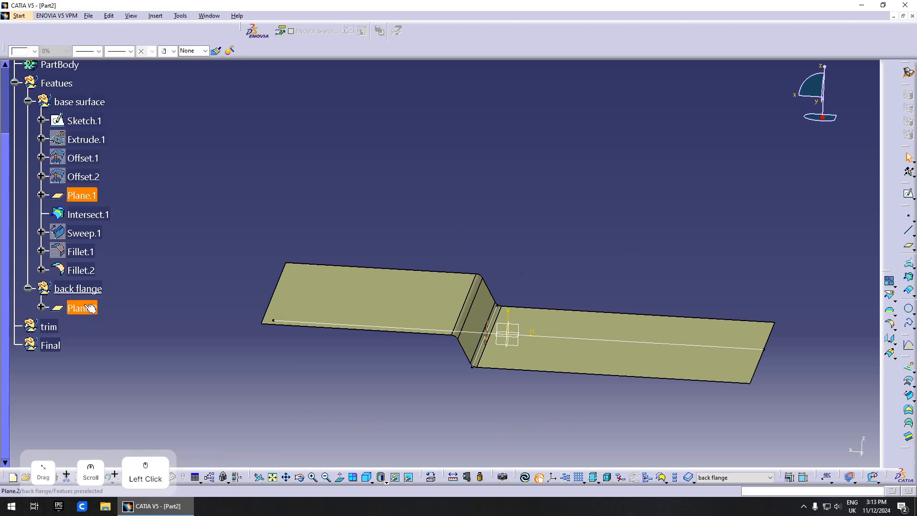
Step: Set the copied plane's offset from the yz plane to 134 mm
left_click(286, 328)
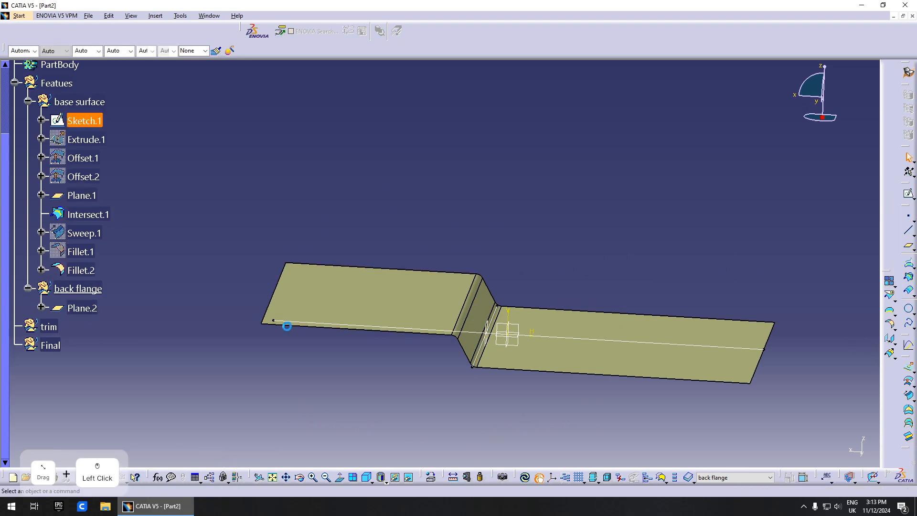
double_click(90, 311)
left_click_drag(480, 344, 324, 334)
middle_click_drag(426, 368, 425, 334)
left_click_drag(340, 342, 350, 338)
middle_click_drag(392, 339, 396, 363)
left_click(777, 450)
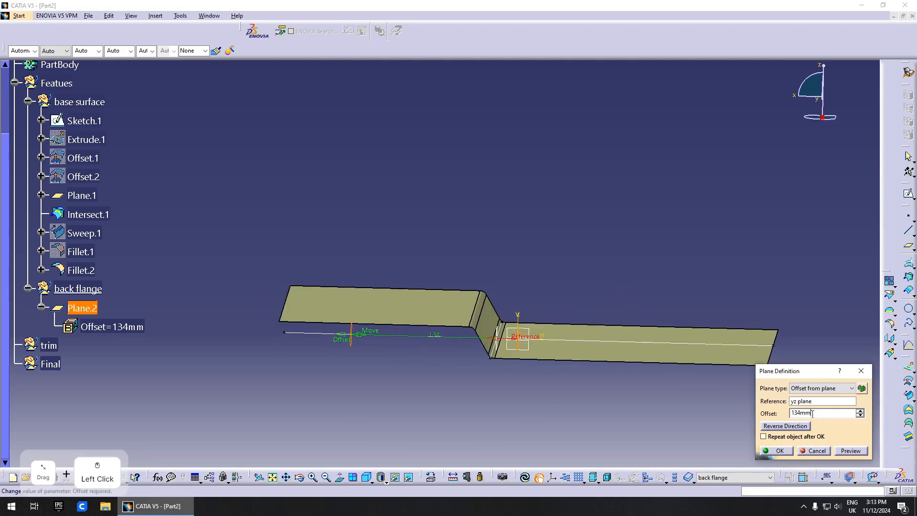
Step: Intersect the 134 mm offset plane with the Offset.2 surface in the back flange set
middle_click_drag(471, 368, 514, 345)
left_click(908, 277)
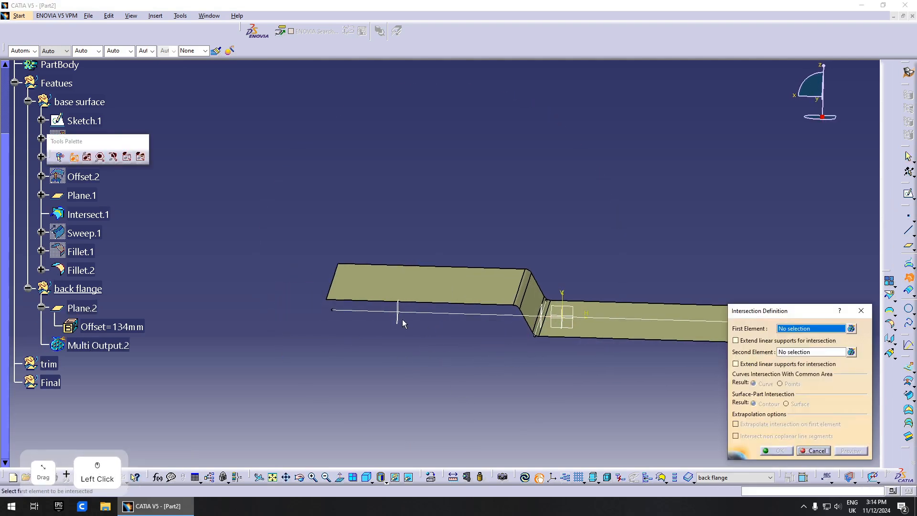
left_click(82, 308)
left_click_drag(101, 156, 178, 123)
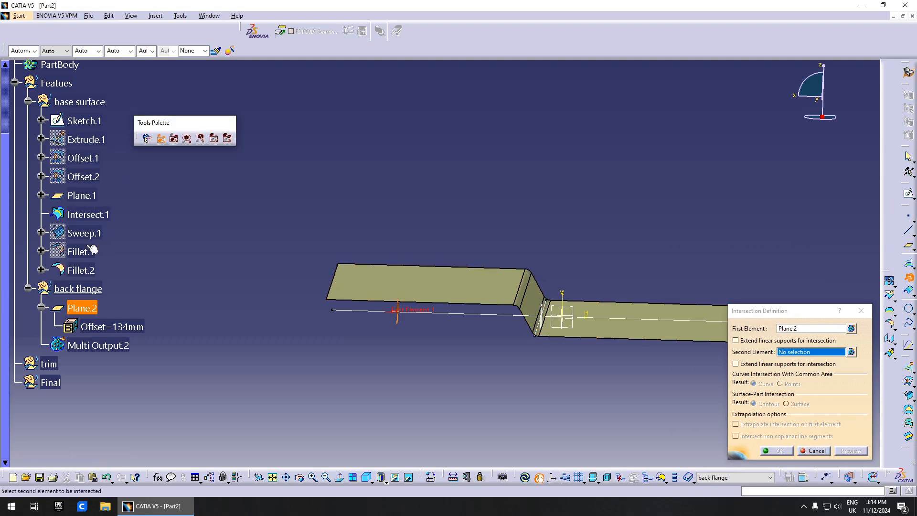
left_click(86, 177)
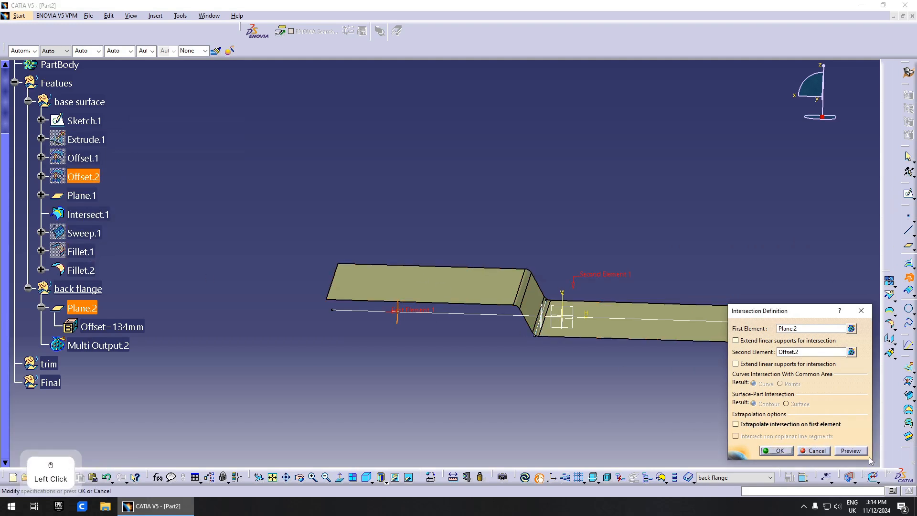
left_click(859, 451)
left_click(783, 452)
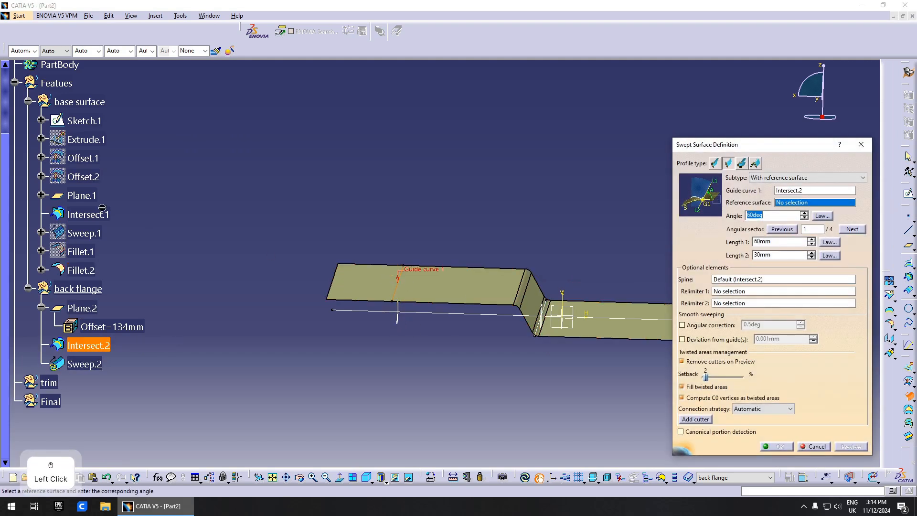
Step: Sweep a line along the new intersection at 60 degrees to Offset.2, using angular sector 2 and lengths of 60 mm and 30 mm
left_click(85, 176)
left_click(383, 283)
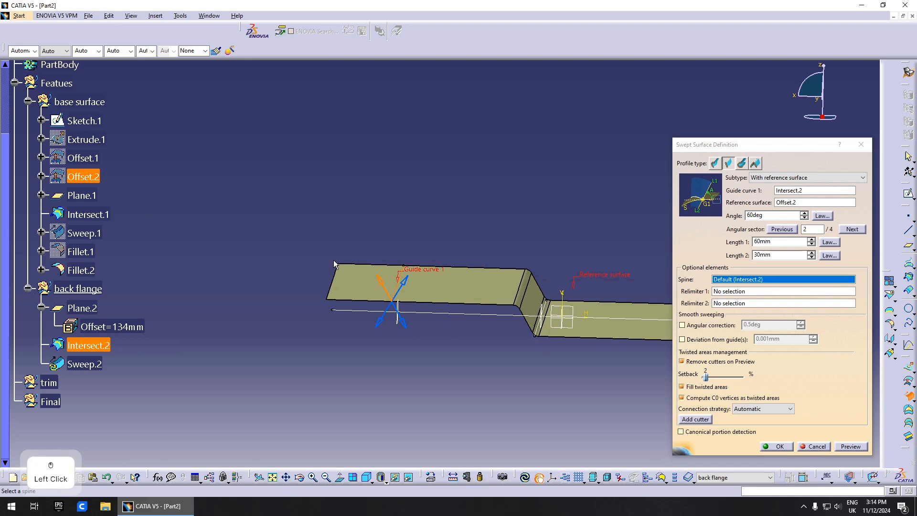
left_click(790, 203)
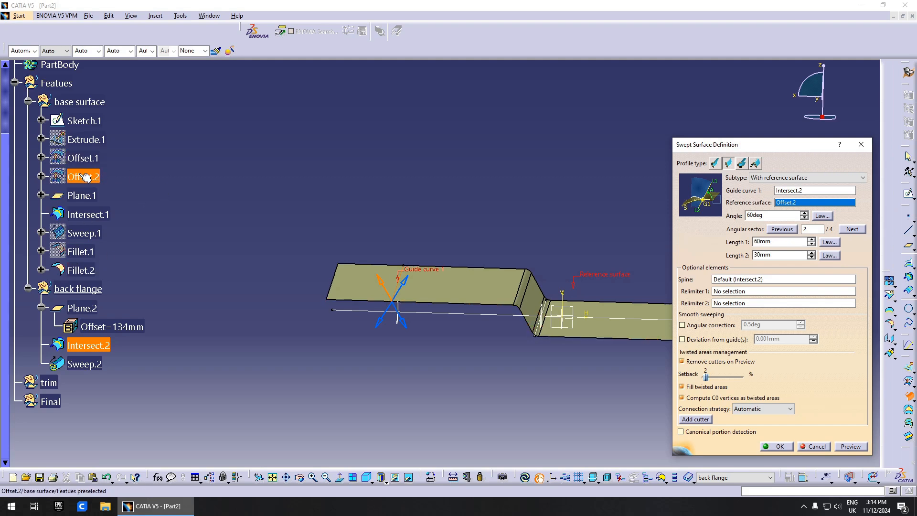
left_click(779, 446)
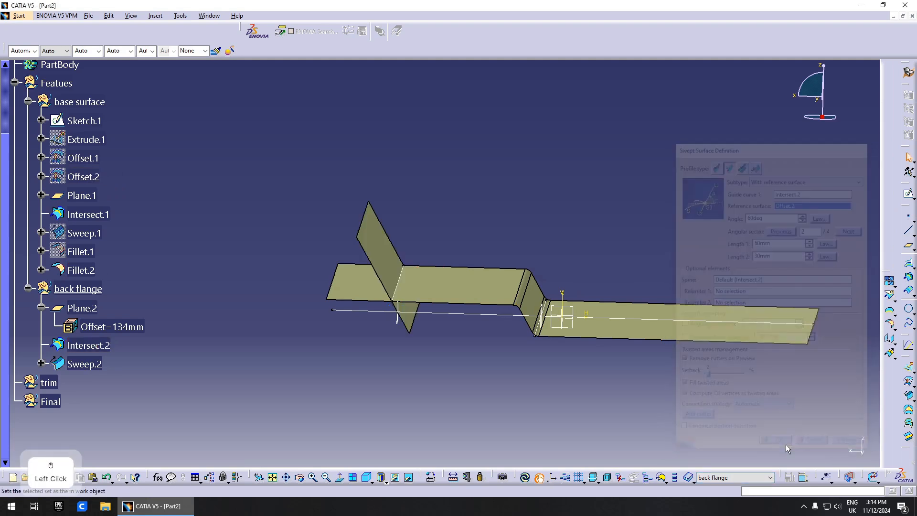
Step: Copy Offset.2 into the back flange set and set the copy's offset from Extrude.1 to 52 mm
left_click(84, 177)
key("ctrl+c")
key("ctrl+v")
double_click(83, 382)
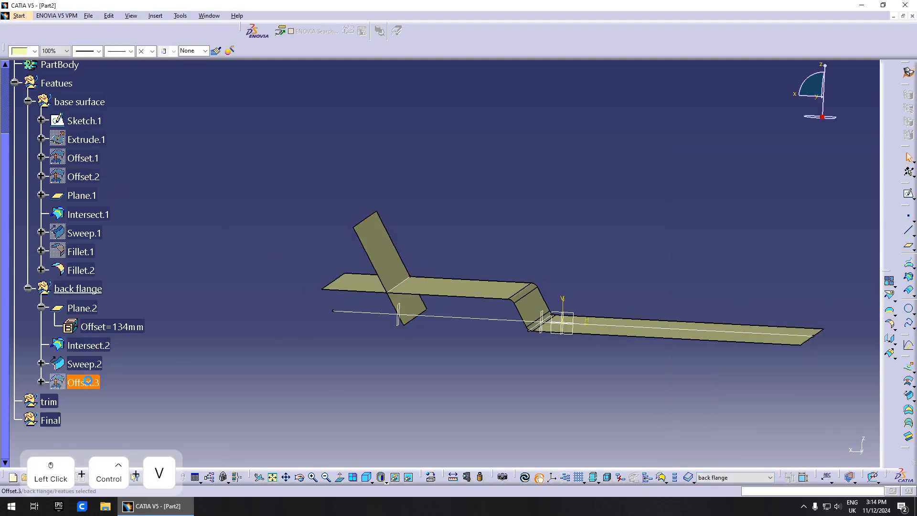
left_click_drag(572, 289, 580, 251)
middle_click_drag(421, 319, 731, 412)
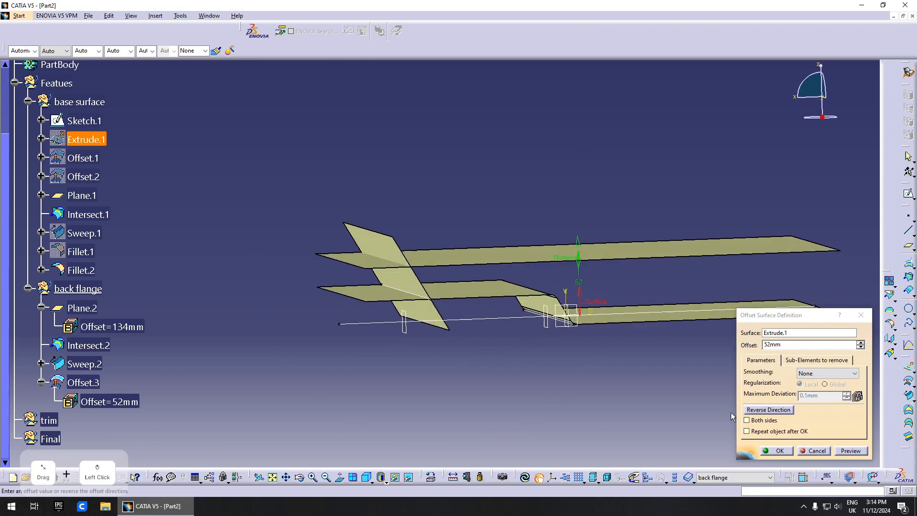
left_click(777, 451)
Step: Join the 52 mm offset surface and the back flange sweep with a 6 mm bitangent fillet, trimming both supports
left_click(890, 325)
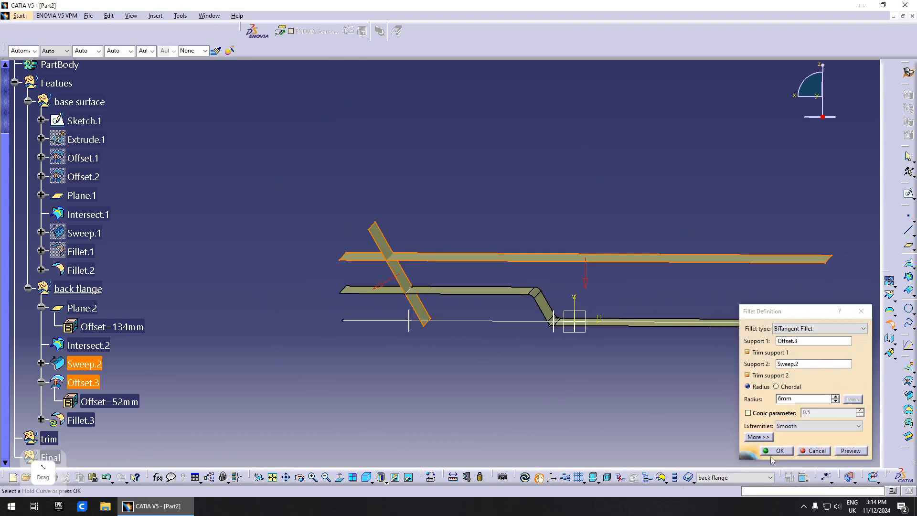
left_click(777, 450)
scroll(499, 290, "up", 1)
middle_click_drag(499, 291, 404, 335)
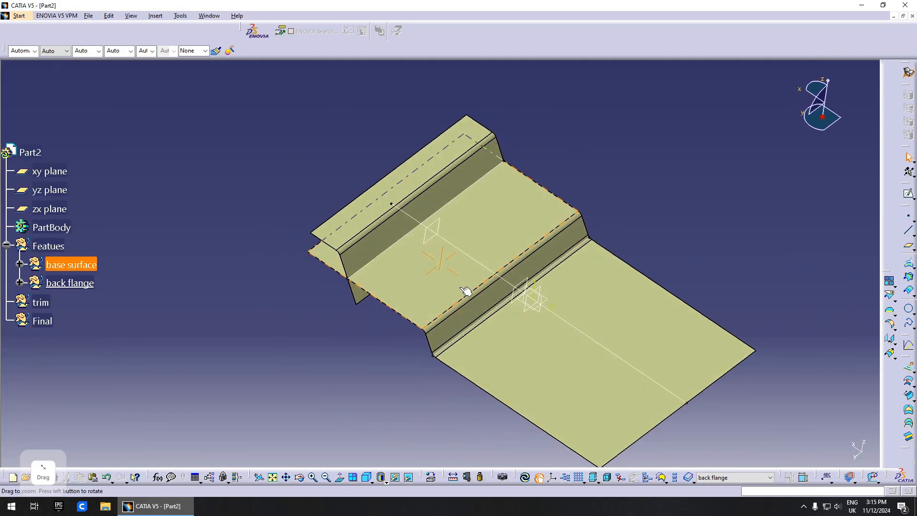
Step: Insert a geometrical set under Featues and name it "leg"
middle_click_drag(467, 290, 406, 315)
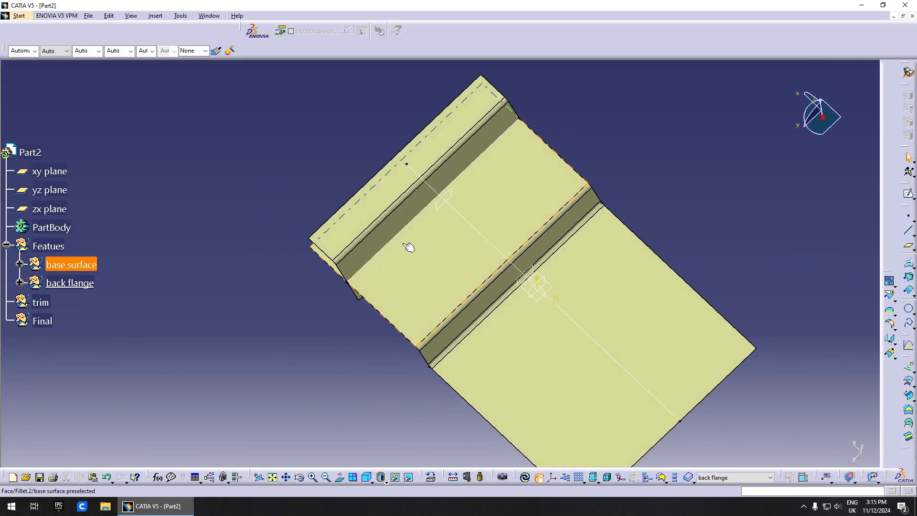
middle_click_drag(470, 370, 475, 353)
right_click(96, 301)
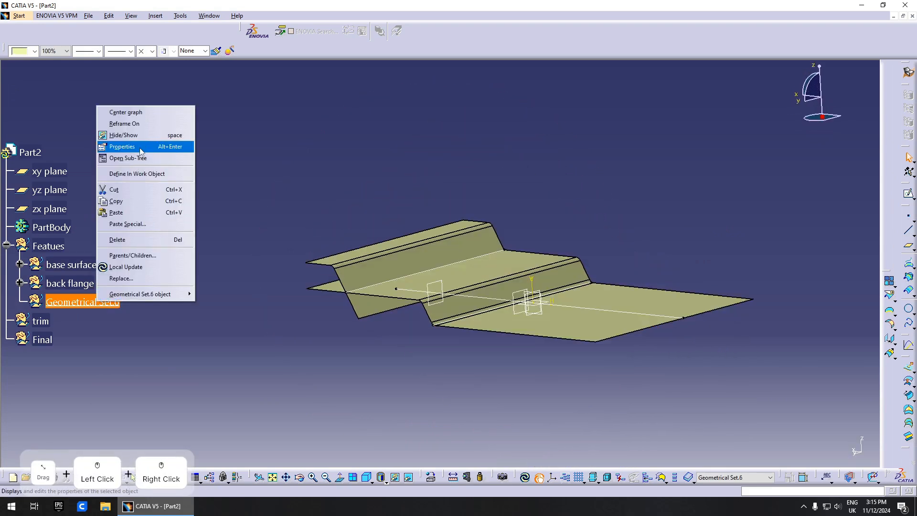
left_click(126, 146)
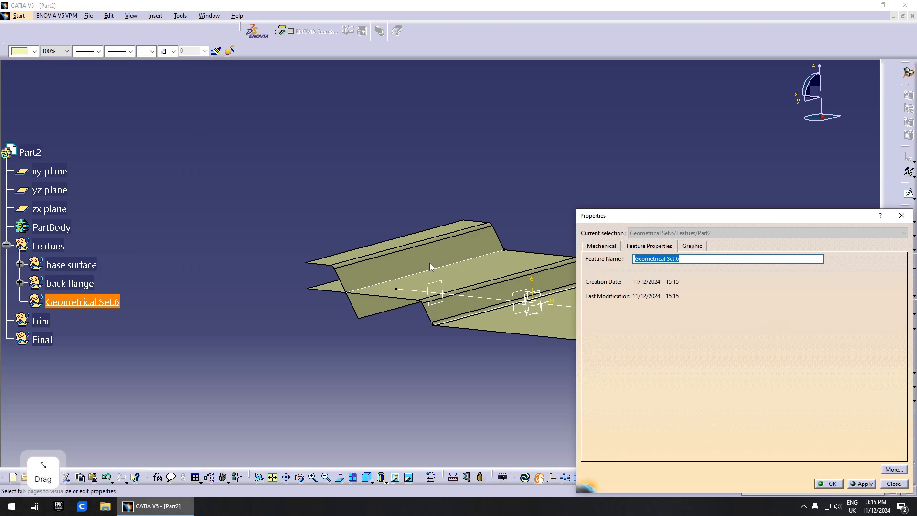
type("leg")
key("Return")
middle_click_drag(449, 295, 440, 316)
Step: Show Offset.1 in the base surface set and copy it into the leg set
left_click(90, 302)
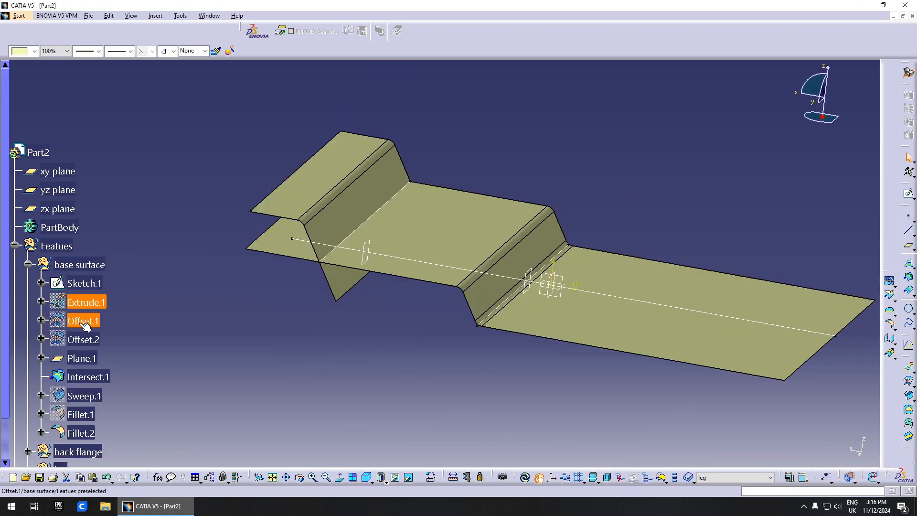
right_click(85, 323)
left_click(131, 179)
middle_click_drag(480, 298, 482, 275)
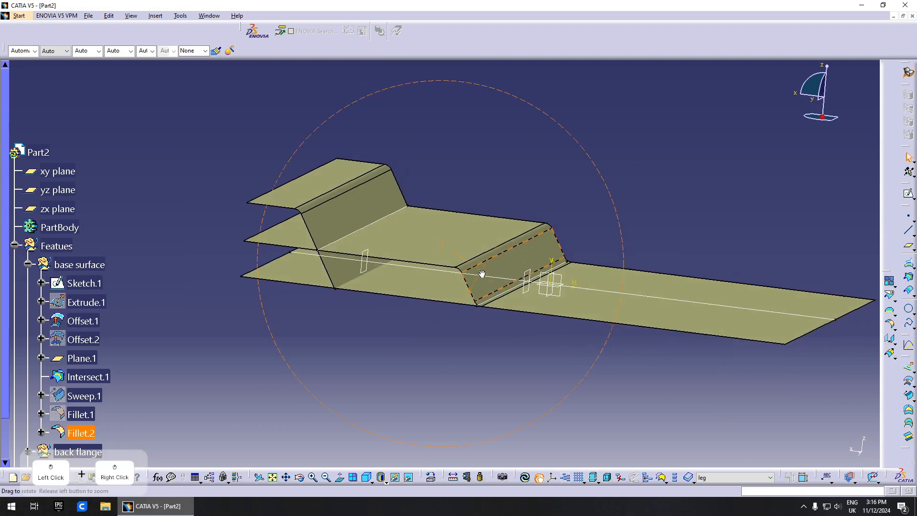
scroll(79, 334, "down", 3)
left_click(60, 348)
key("ctrl+v")
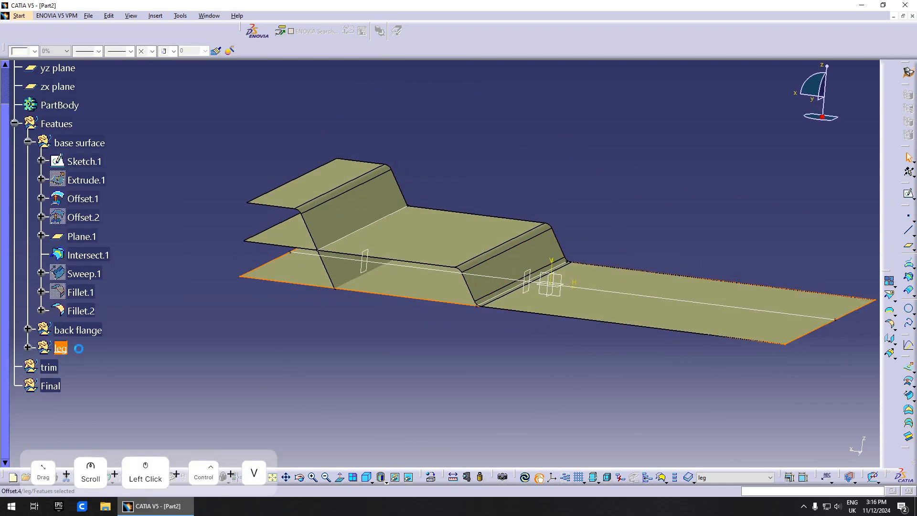
left_click(27, 349)
left_click(89, 369)
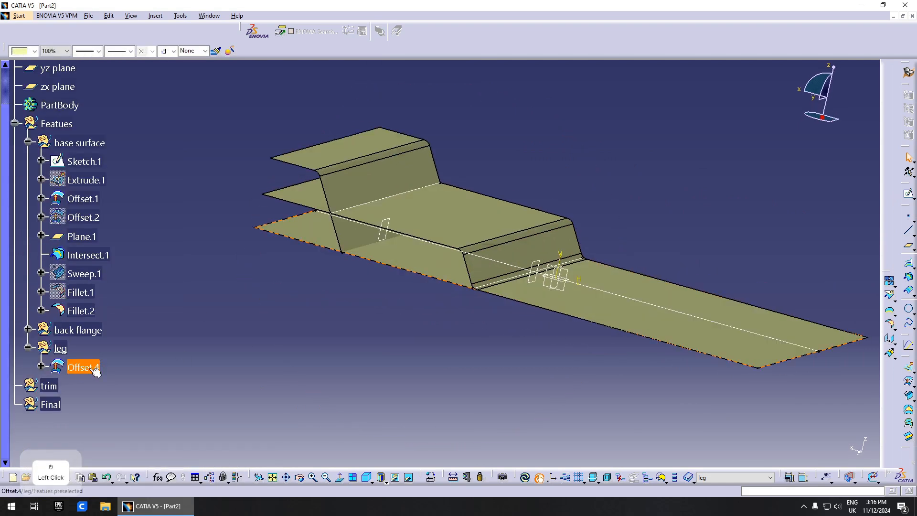
Step: Examine the copied offset surface in the leg set against the original base surface geometry
middle_click_drag(382, 277, 395, 295)
double_click(76, 366)
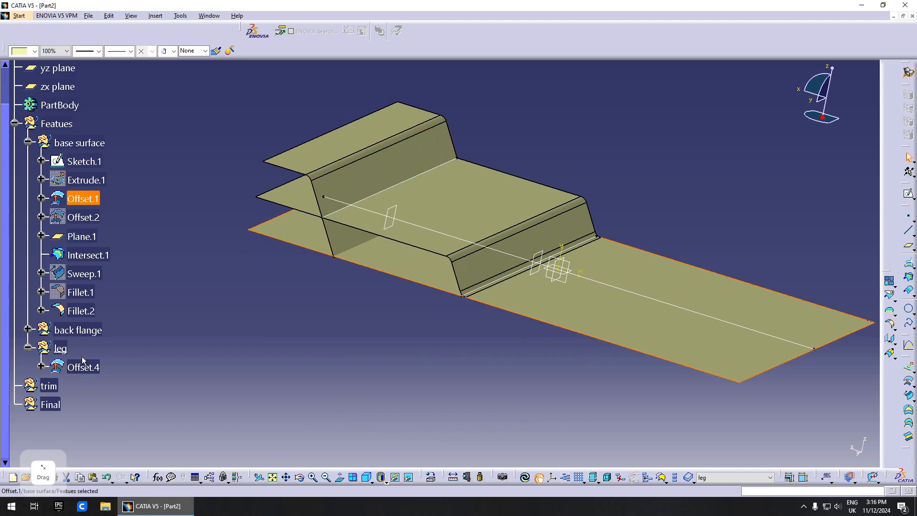
middle_click_drag(399, 294, 363, 325)
left_click(301, 328)
left_click(89, 367)
middle_click_drag(350, 242, 351, 292)
middle_click_drag(294, 305, 373, 301)
scroll(126, 390, "up", 2)
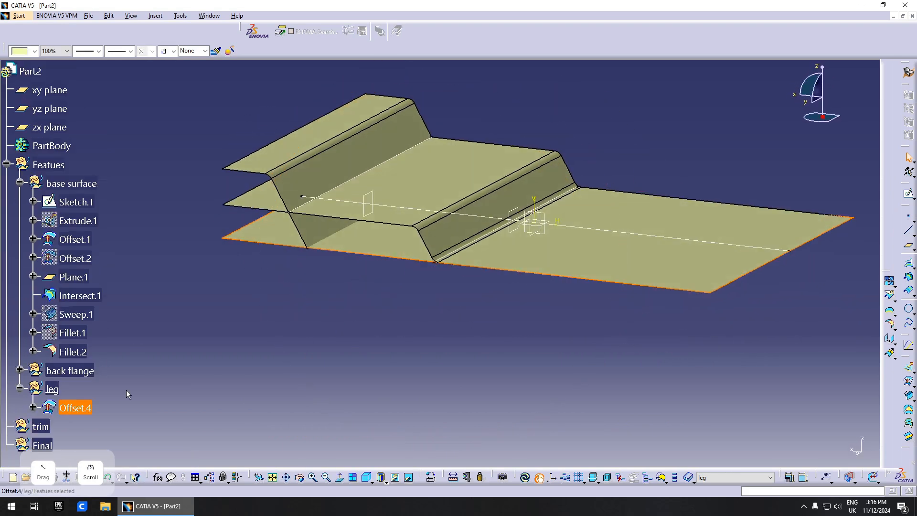
left_click(84, 410)
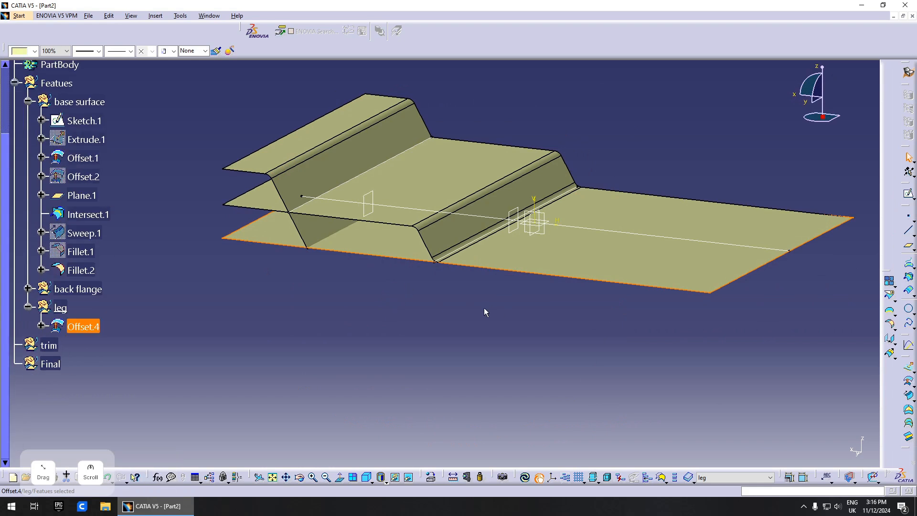
Step: Start a sketch on the leg set's offset surface and draw a horizontal line extending past both ends of the part
mouse_move(484, 312)
middle_mouse_down()
mouse_move(410, 328)
mouse_move(481, 331)
middle_mouse_up()
left_click(481, 332)
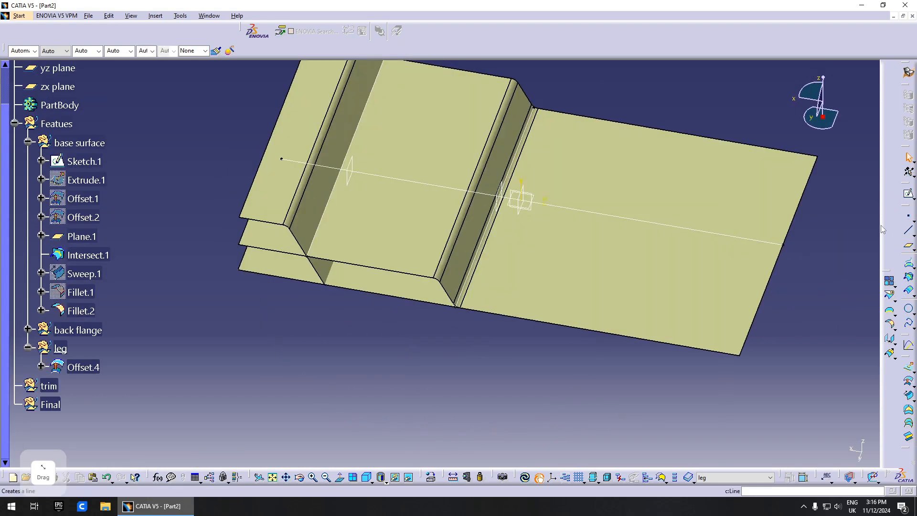
left_click(908, 193)
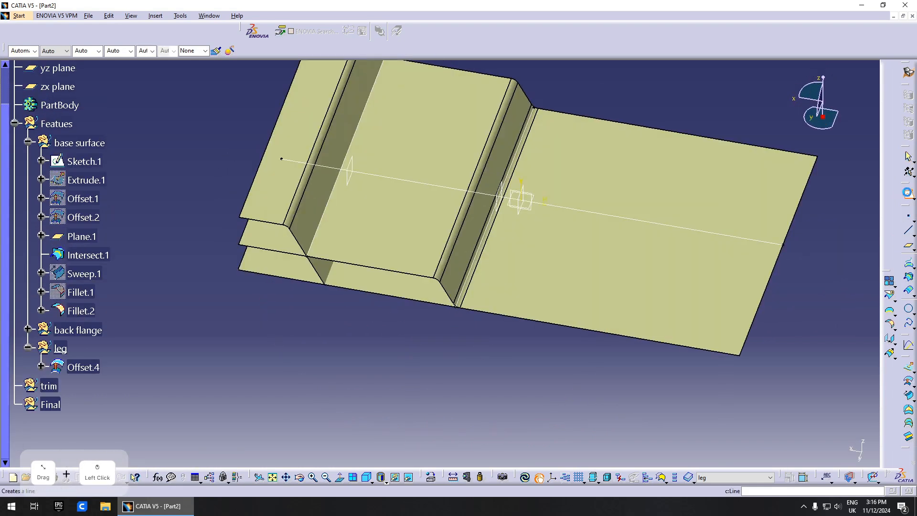
left_click(398, 289)
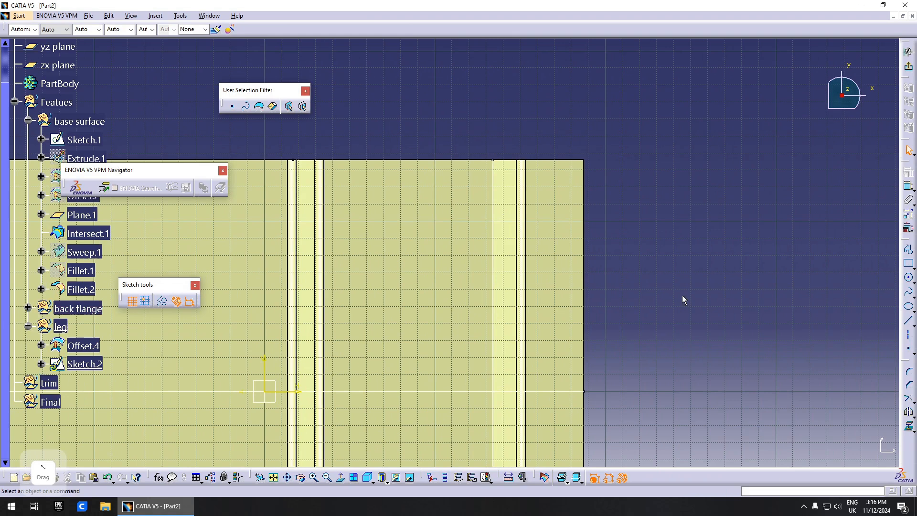
left_click(909, 321)
left_click(191, 228)
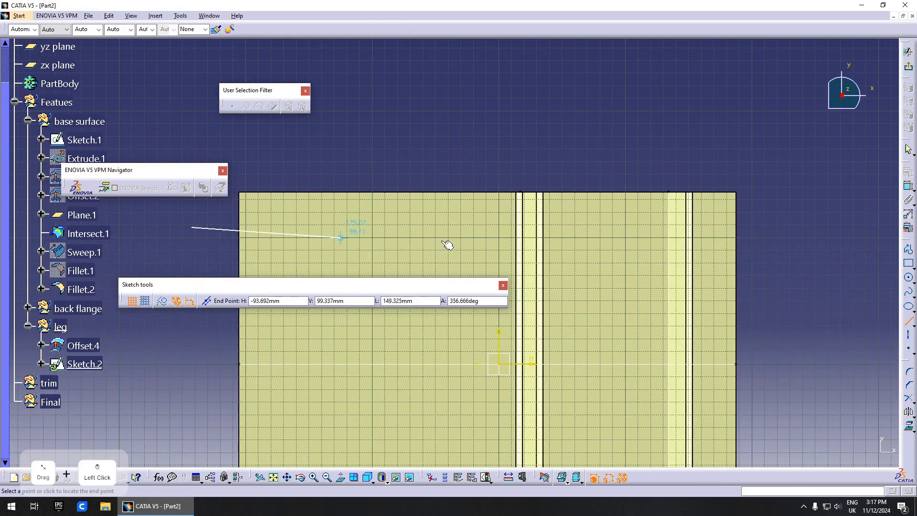
left_click(828, 228)
Step: Constrain the sketched line to 95 mm from the horizontal axis and finish the sketch
left_click(908, 187)
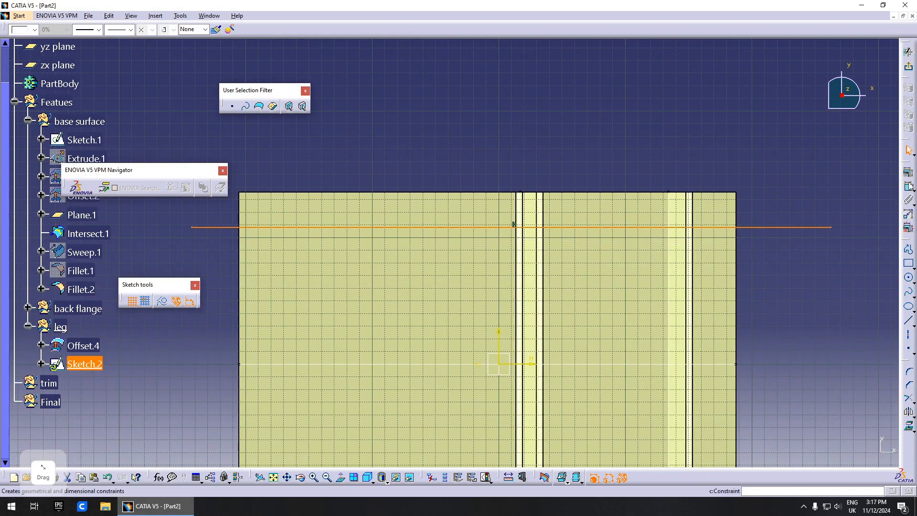
middle_click_drag(544, 221, 555, 201)
left_click(621, 317)
left_click(716, 284)
double_click(716, 284)
key("BackSpace")
type("95")
key("Return")
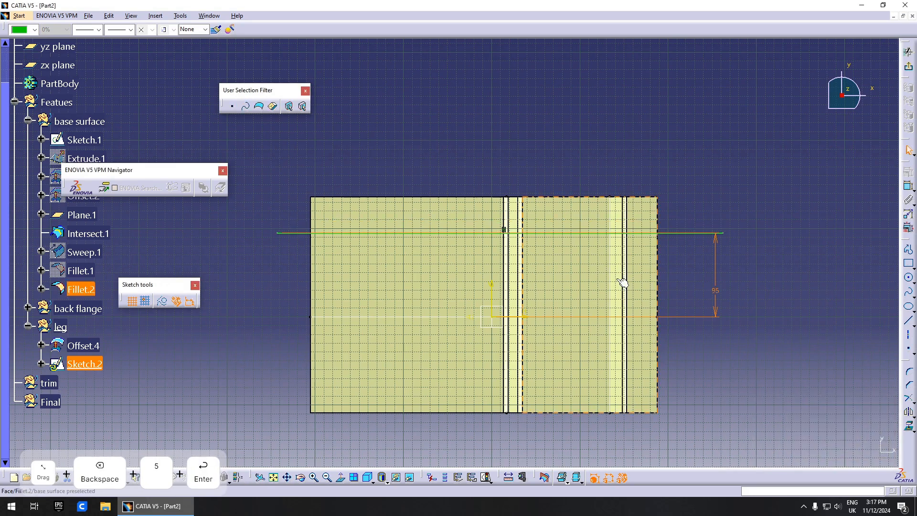
left_click(909, 65)
middle_click_drag(396, 320, 444, 306)
middle_click_drag(383, 291, 374, 262)
left_click(369, 259)
left_click(70, 368)
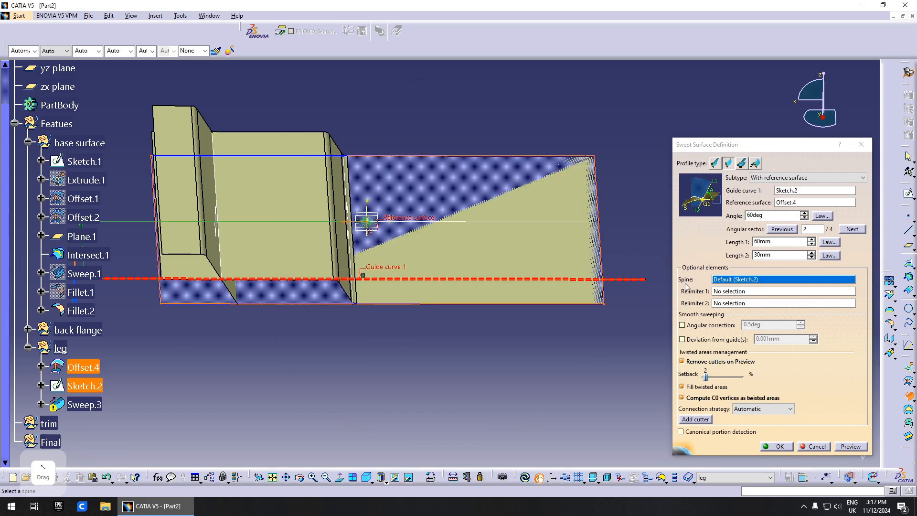
Step: Edit the leg sketch and shorten its line so both endpoints lie within the offset surface
middle_click_drag(248, 286, 375, 278)
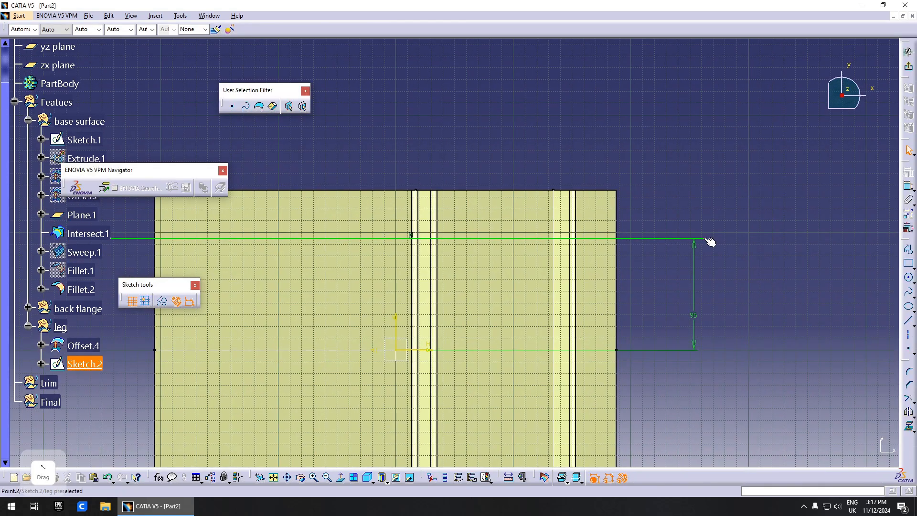
left_click(678, 249)
middle_click_drag(349, 275, 374, 256)
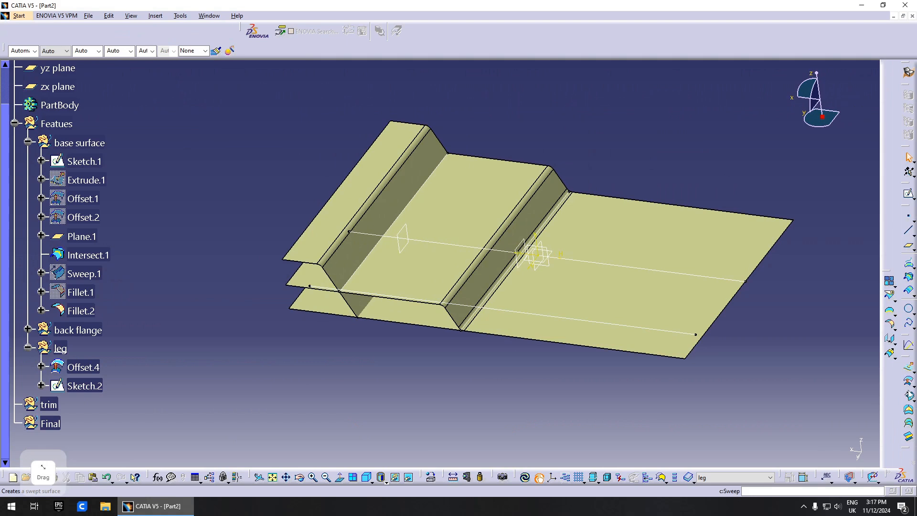
Step: Sweep a line along the leg sketch at 85 degrees to Offset.4, using angular sector 2 and lengths of 60 mm and 30 mm
left_click(908, 395)
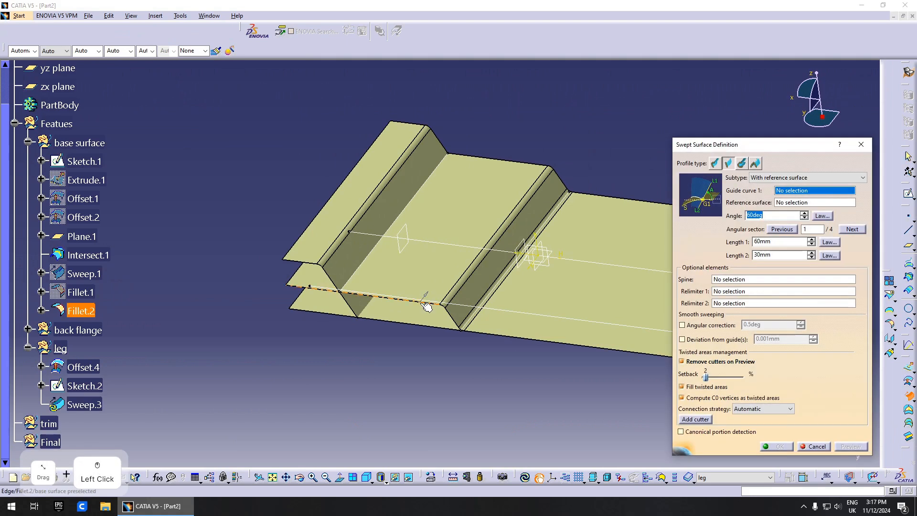
left_click(424, 302)
left_click(83, 368)
middle_click_drag(320, 340, 305, 290)
left_click(340, 229)
type("85")
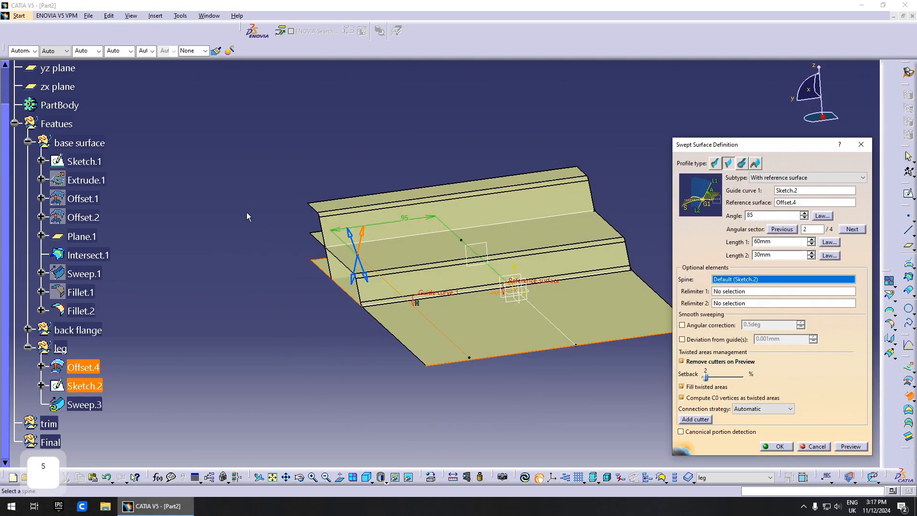
middle_click_drag(248, 215, 248, 196)
scroll(248, 205, "up", 1)
left_click(779, 446)
Step: Create a plane offset from the yz plane in the leg set, positioned between the base surface plane and the back flange plane
middle_click_drag(564, 330, 420, 291)
scroll(420, 292, "down", 1)
left_click(906, 248)
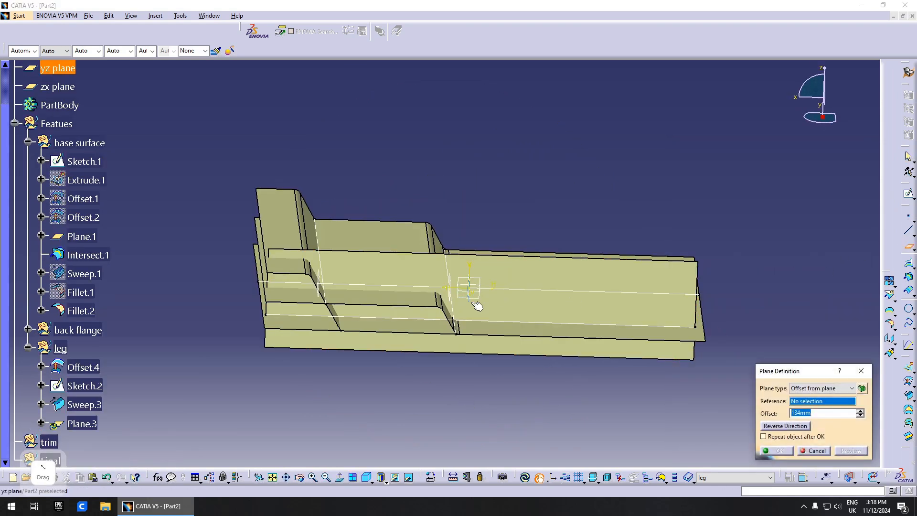
left_click(472, 303)
middle_click_drag(472, 303, 449, 292)
left_click_drag(301, 269, 423, 295)
mouse_move(457, 298)
middle_mouse_down()
mouse_move(460, 272)
mouse_move(458, 281)
middle_mouse_up()
left_click_drag(429, 309, 421, 308)
middle_click_drag(423, 309, 478, 358)
scroll(471, 364, "up", 1)
left_click(780, 452)
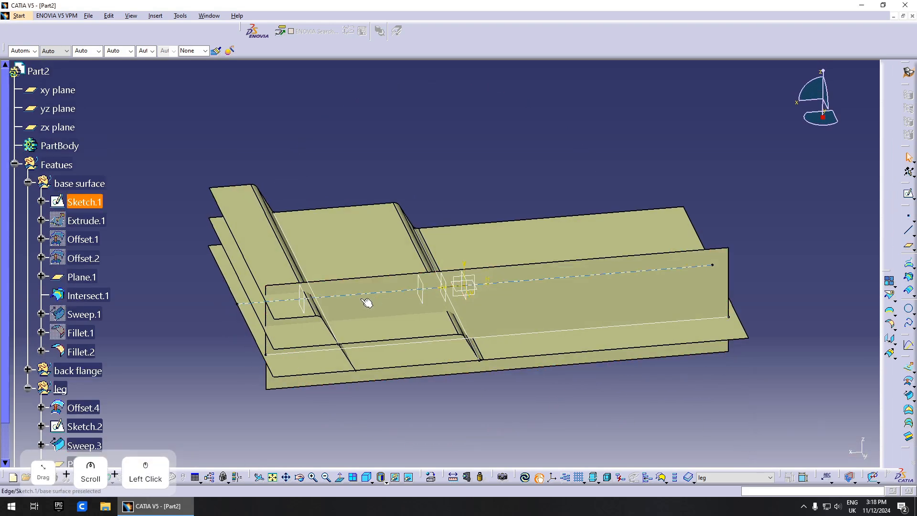
Step: Fillet Offset.4 with Sweep.3 at a 6 mm radius, trimming both supports, and split the result with Plane.3, keeping the stepped-end side
scroll(227, 397, "down", 5)
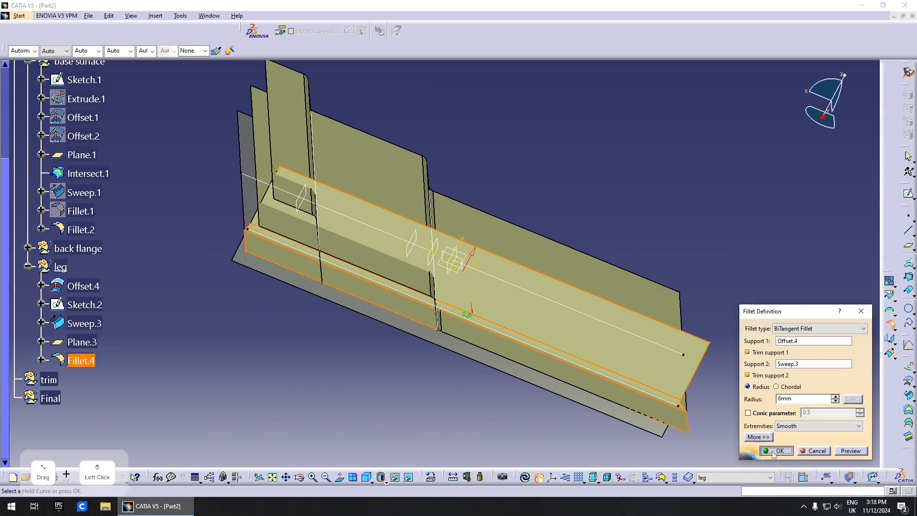
left_click(872, 308)
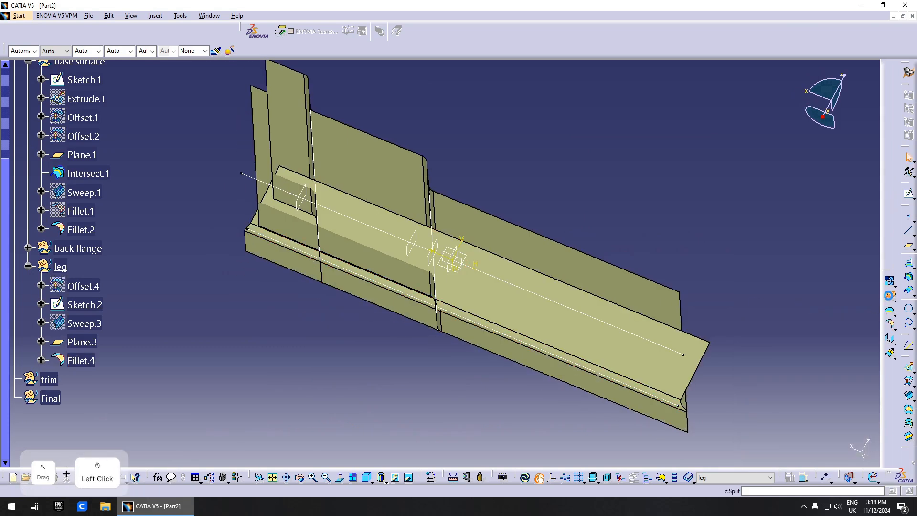
left_click(534, 313)
middle_click_drag(535, 313, 368, 329)
left_click(425, 223)
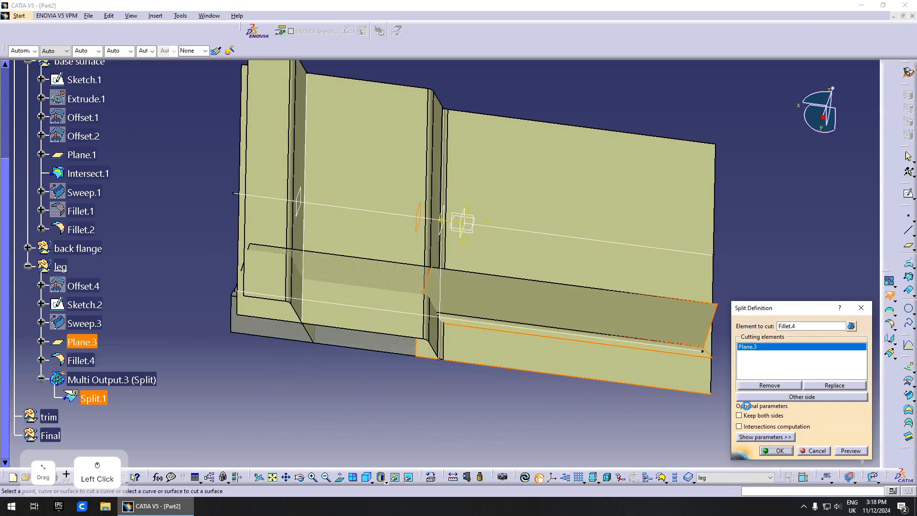
left_click(783, 397)
left_click(778, 451)
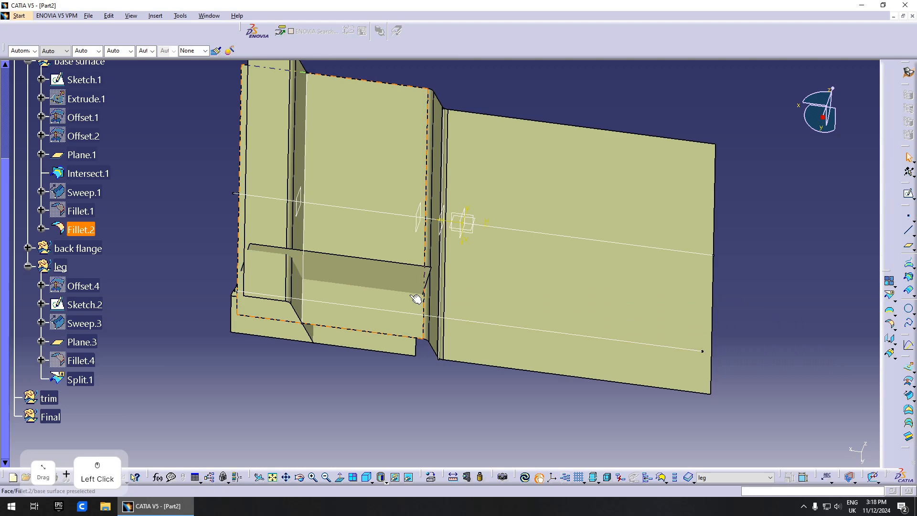
Step: Insert a new geometrical set inside the Featues set and name it Standing flange
middle_click_drag(417, 301, 690, 250)
middle_click_drag(414, 273, 434, 329)
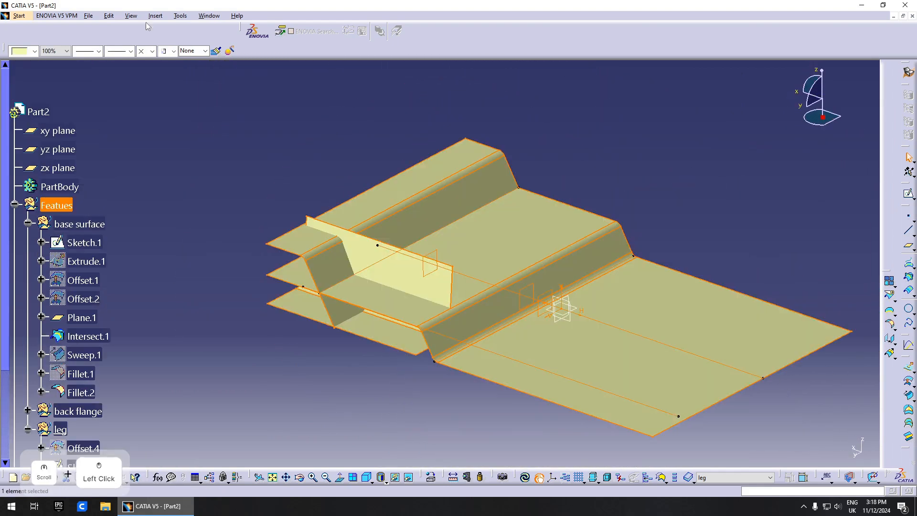
left_click(155, 15)
left_click(188, 63)
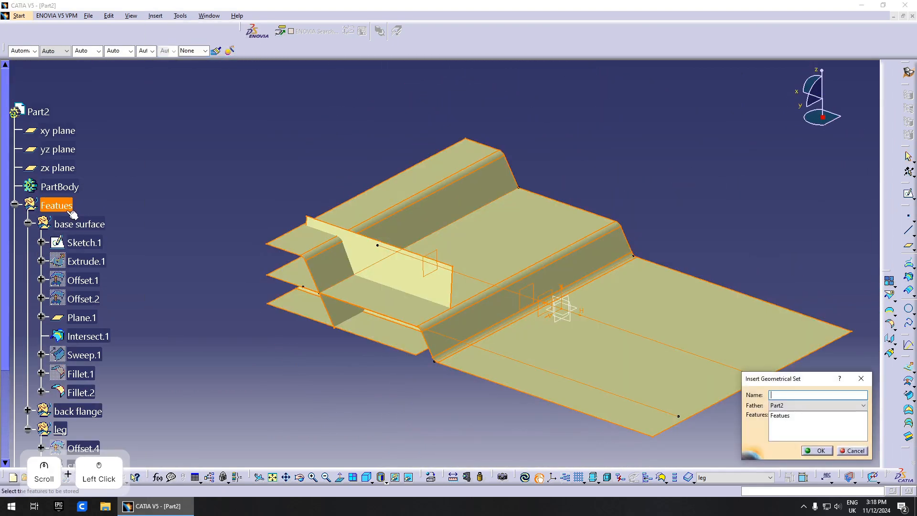
left_click(520, 274)
left_click(818, 451)
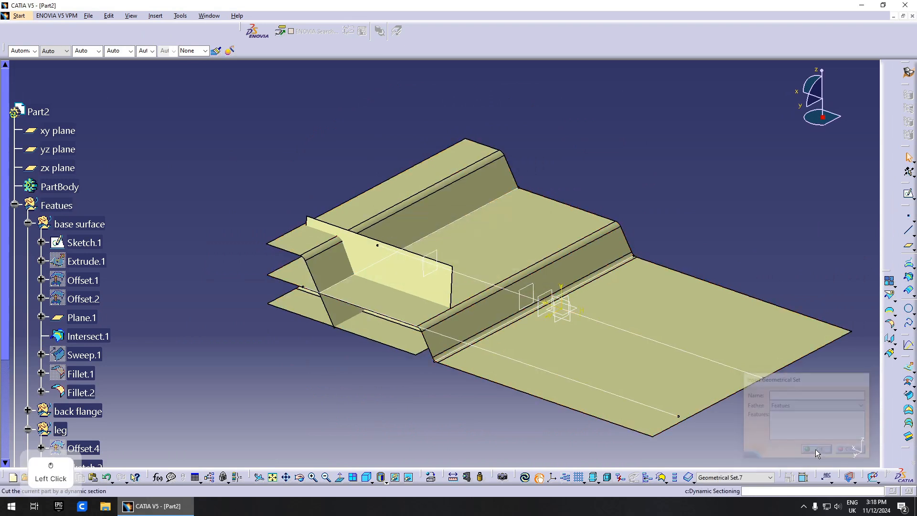
right_click(91, 439)
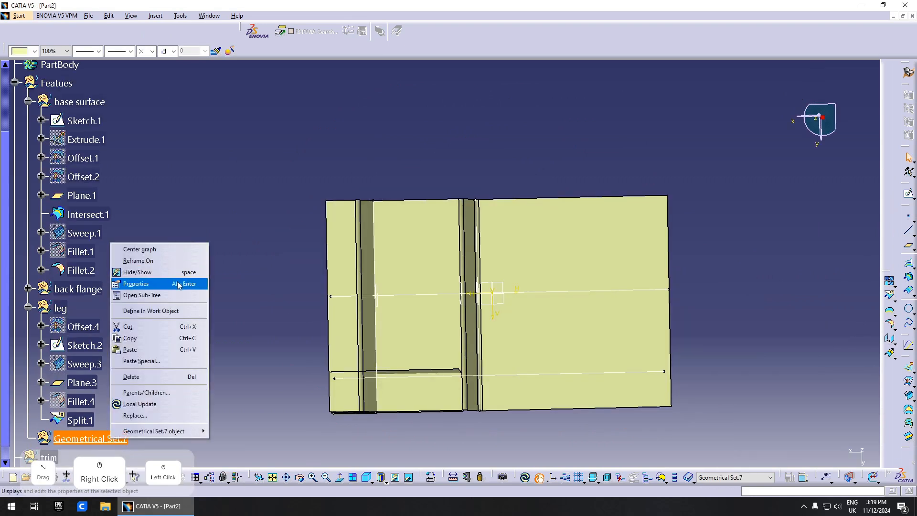
left_click(178, 285)
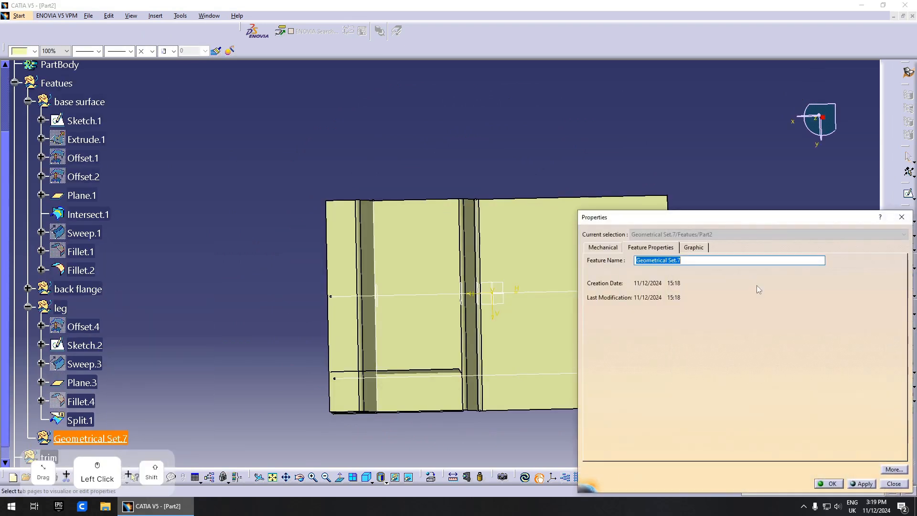
type("Standing flange")
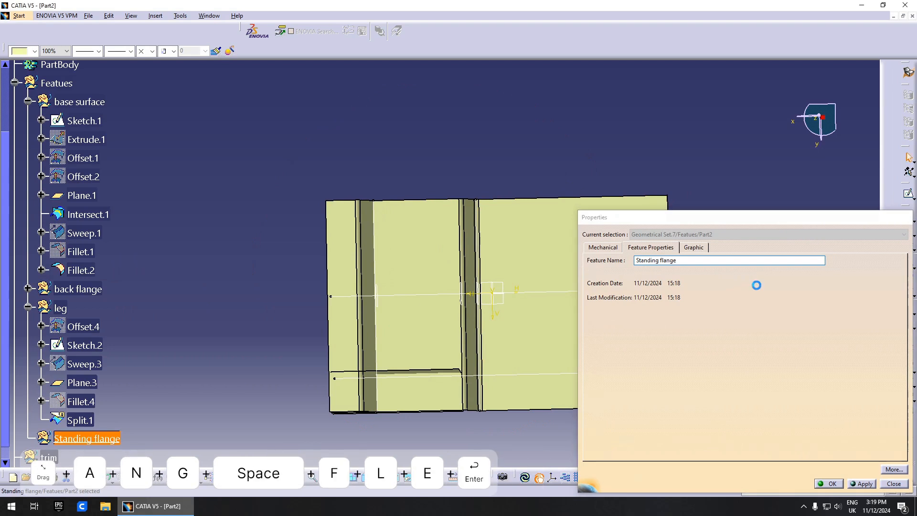
key("Return")
Step: Sketch an open four-line profile on the xy plane, with two parallel long sides, one slanted side and a perpendicular end
left_click(548, 283)
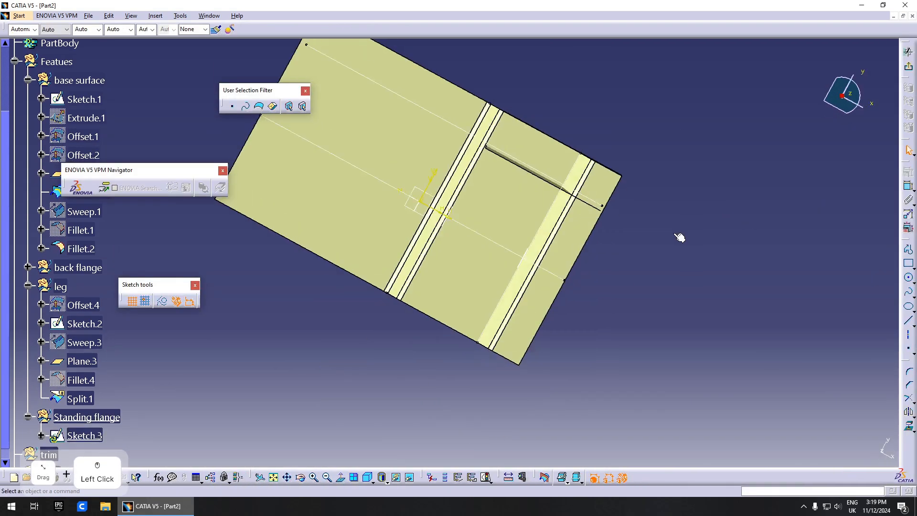
middle_click_drag(680, 268, 680, 277)
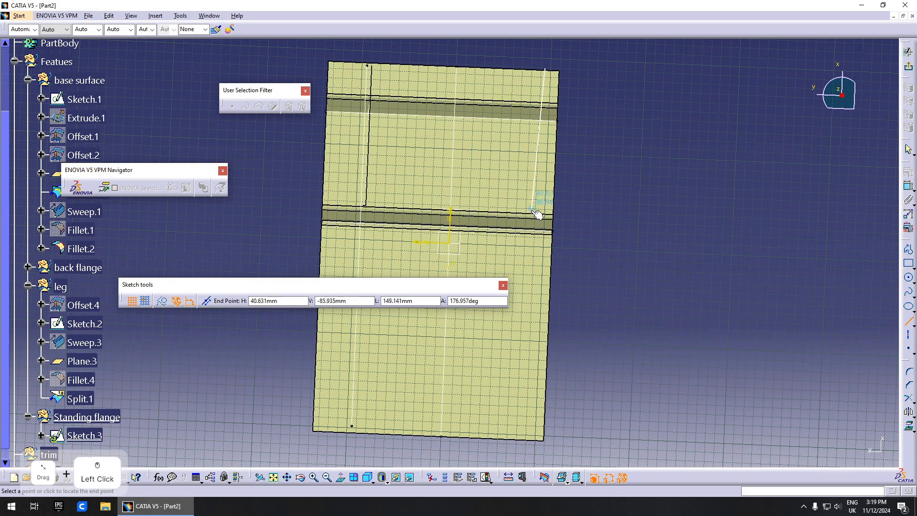
left_click(538, 236)
middle_click_drag(539, 237, 568, 209)
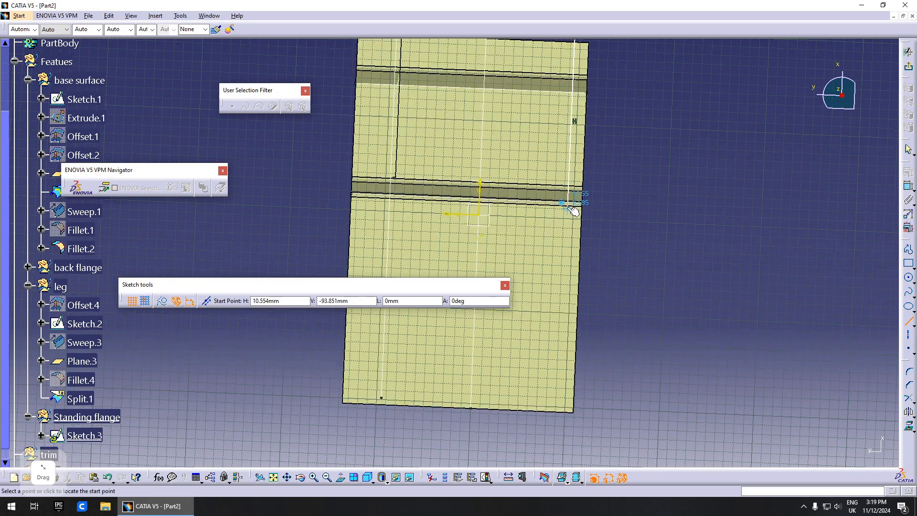
left_click(567, 208)
middle_click_drag(512, 332, 611, 286)
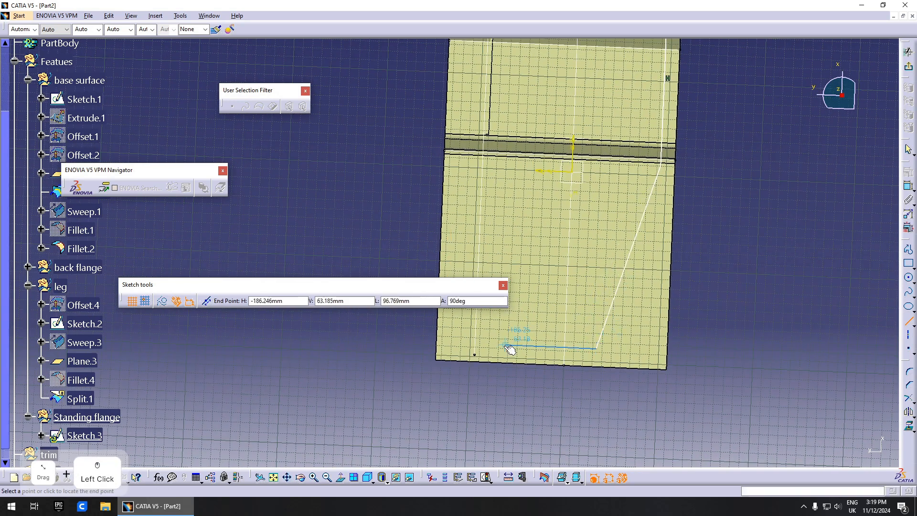
middle_click_drag(524, 110, 503, 193)
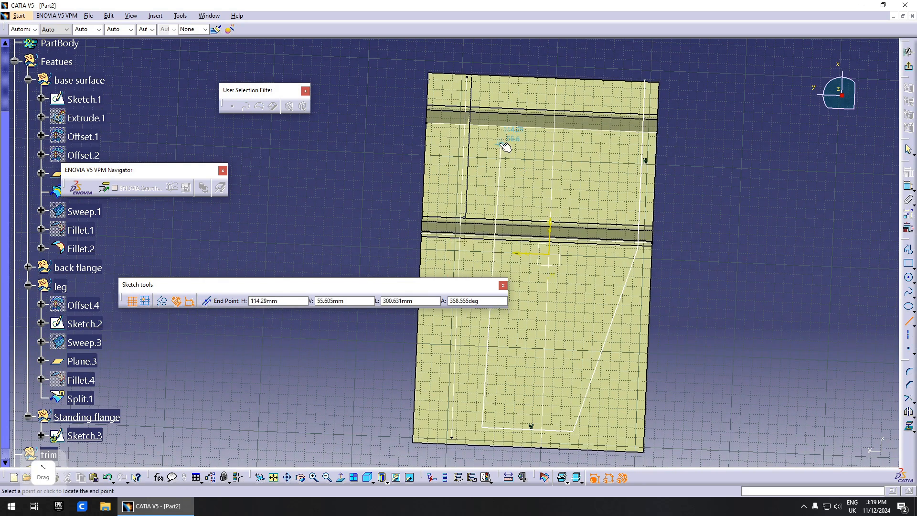
Step: Constrain the profile's long sides at 80 mm and 95 mm from the horizontal axis, its end at 190 mm and the slant at 72 degrees; finish the sketch
left_click(550, 232)
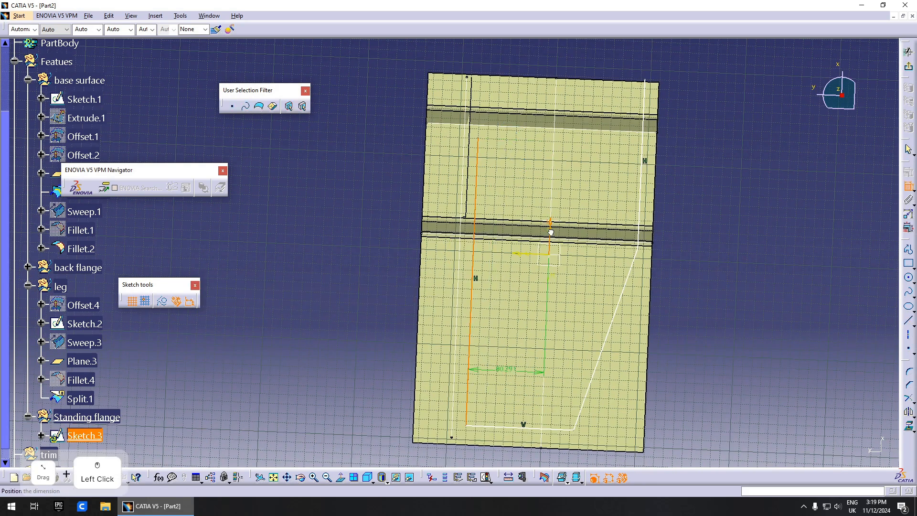
left_click(409, 253)
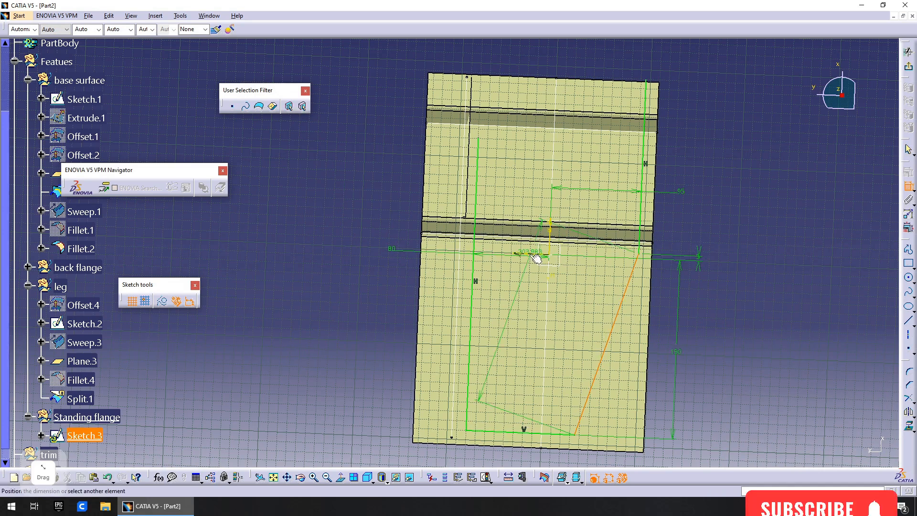
left_click(535, 254)
left_click(584, 284)
double_click(583, 284)
type("72")
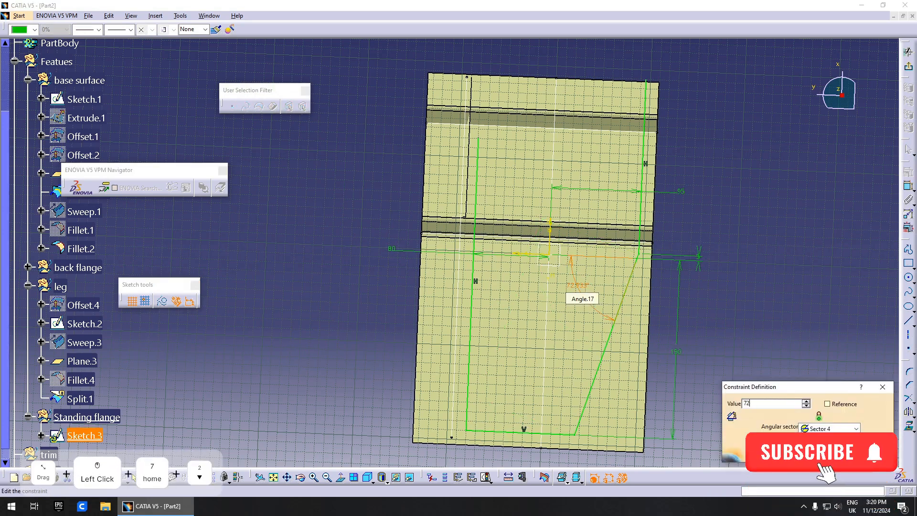
key("Return")
left_click(716, 201)
left_click(908, 67)
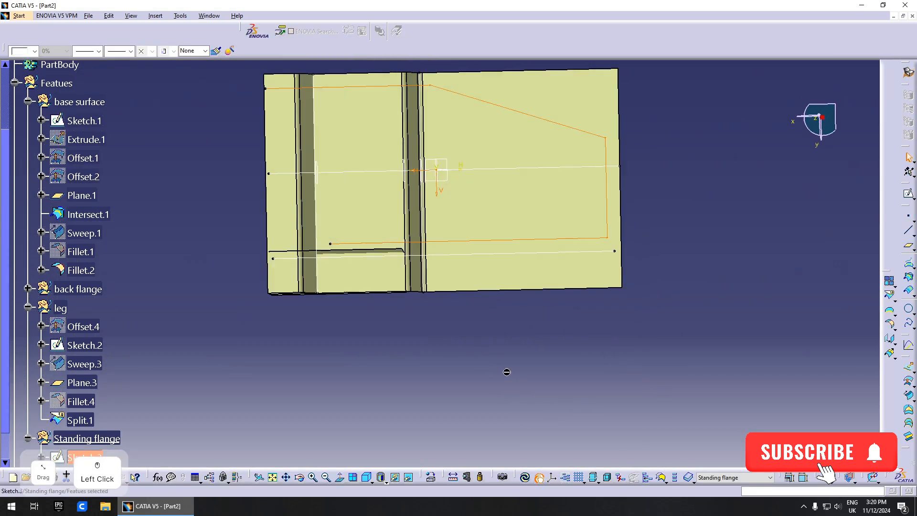
Step: Extrude the standing flange sketch to both sides so its walls pass through the base surface
middle_click_drag(490, 281, 509, 335)
left_click(782, 451)
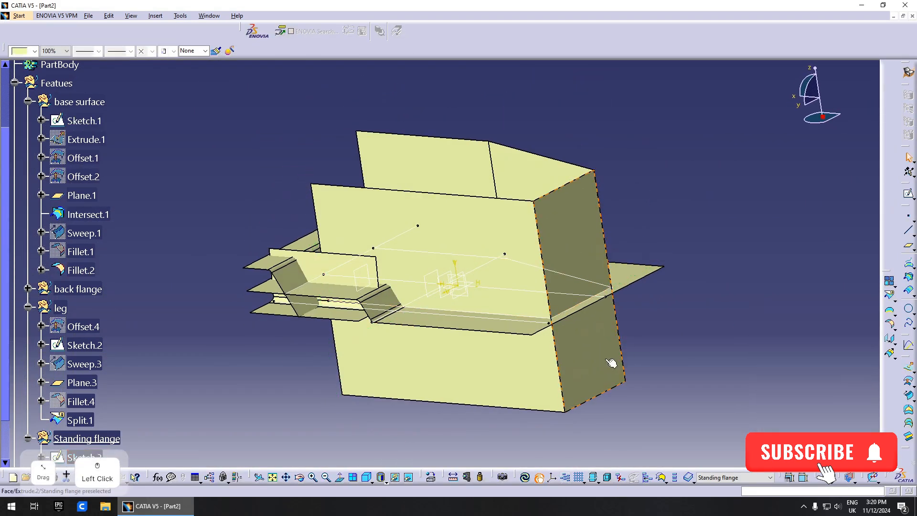
middle_click_drag(610, 365, 540, 363)
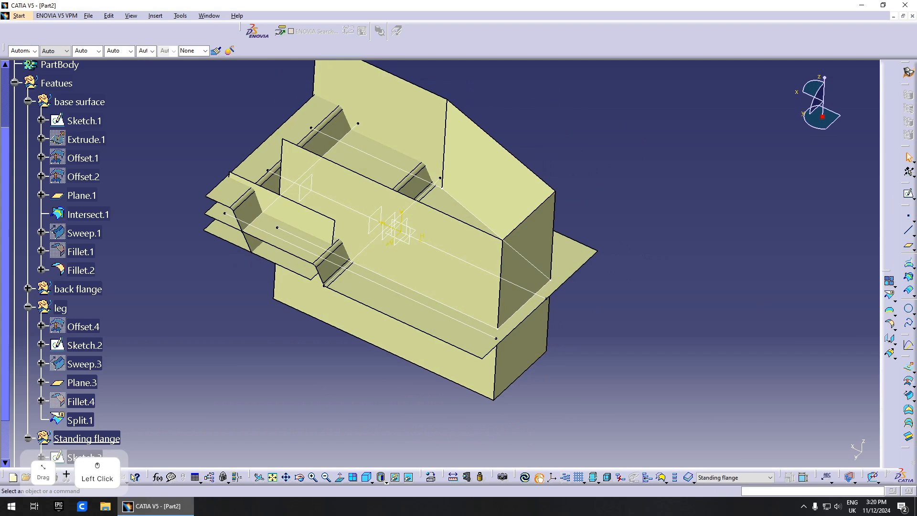
Step: Round the extrusion's two closed-end vertical edges with a 15 mm edge fillet and the slanted wall's other edge with 30 mm
left_click(895, 328)
left_click(853, 334)
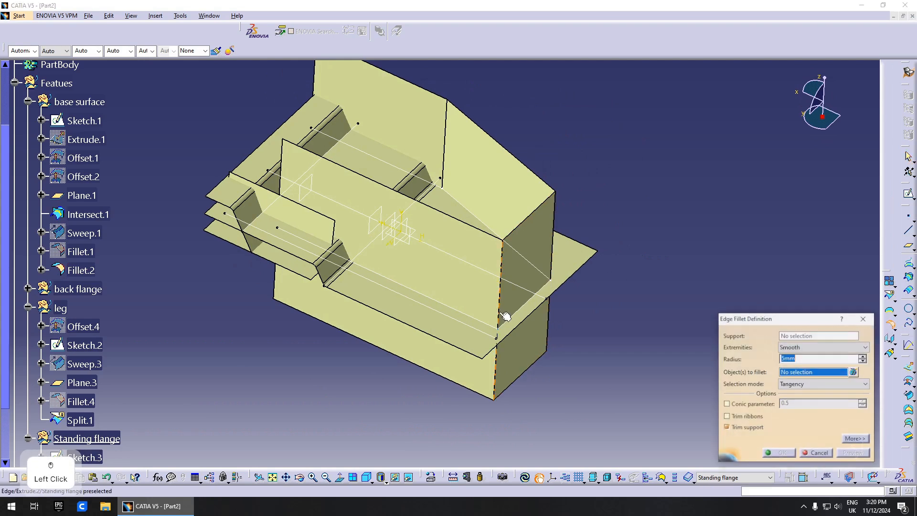
left_click(499, 308)
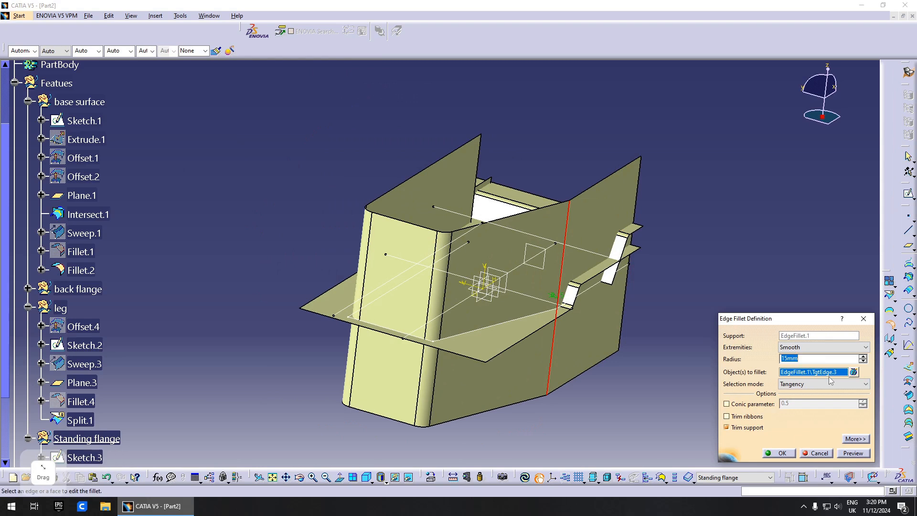
type("30")
key("Return")
Step: Create a plane offset 57 mm from the yz plane in the Standing flange set
middle_click_drag(522, 363, 573, 267)
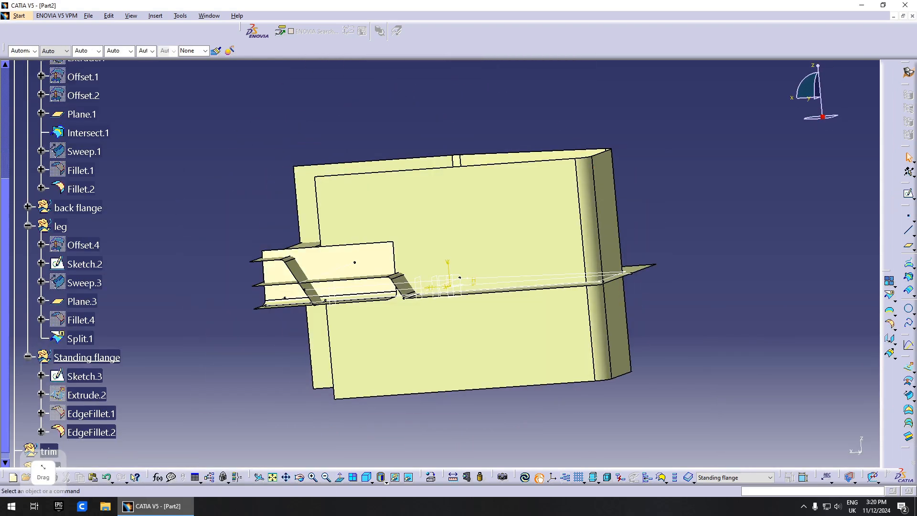
middle_click_drag(353, 437, 425, 270)
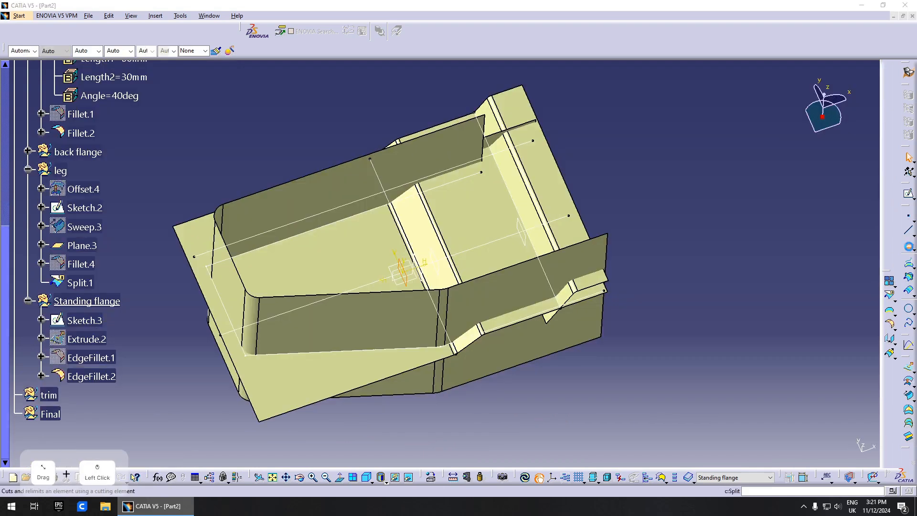
middle_click_drag(344, 302, 447, 288)
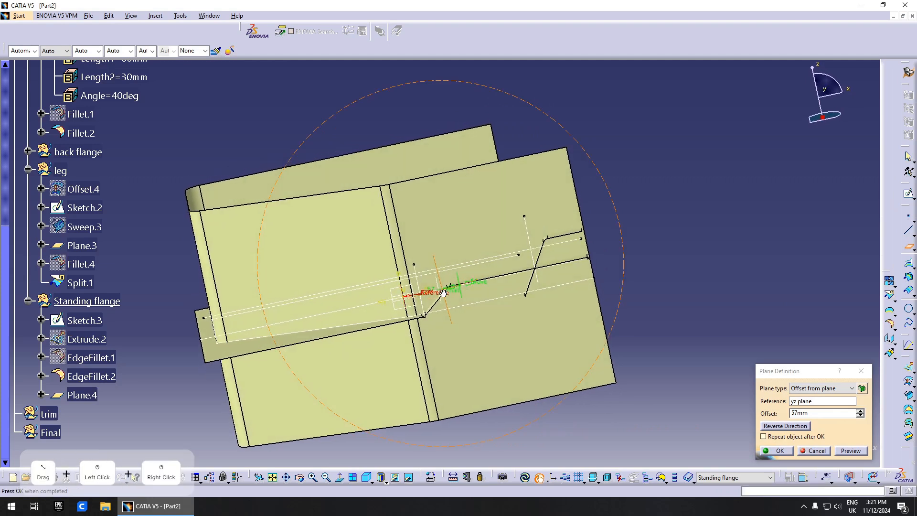
left_click(777, 450)
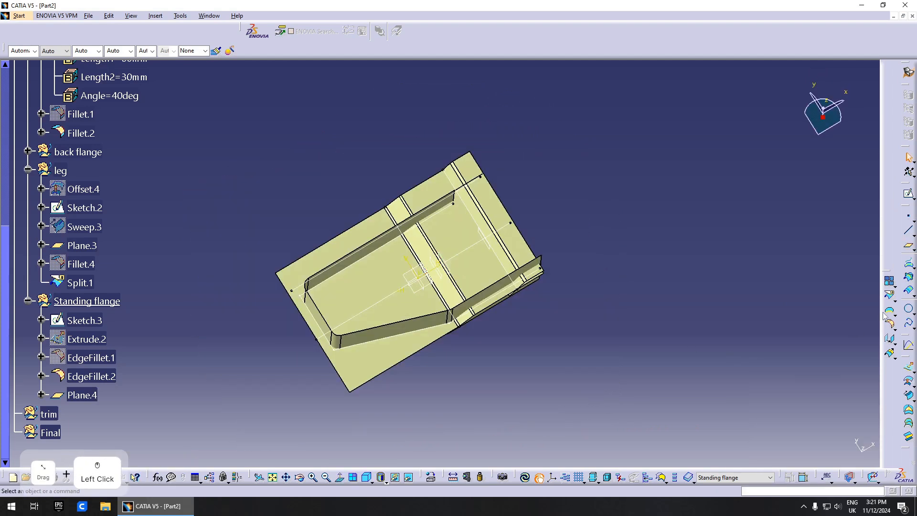
Step: Split the filleted standing flange with Plane.4, keeping the side with the rounded closed end
left_click(889, 295)
middle_click_drag(473, 313, 447, 286)
left_click(476, 293)
left_click(445, 281)
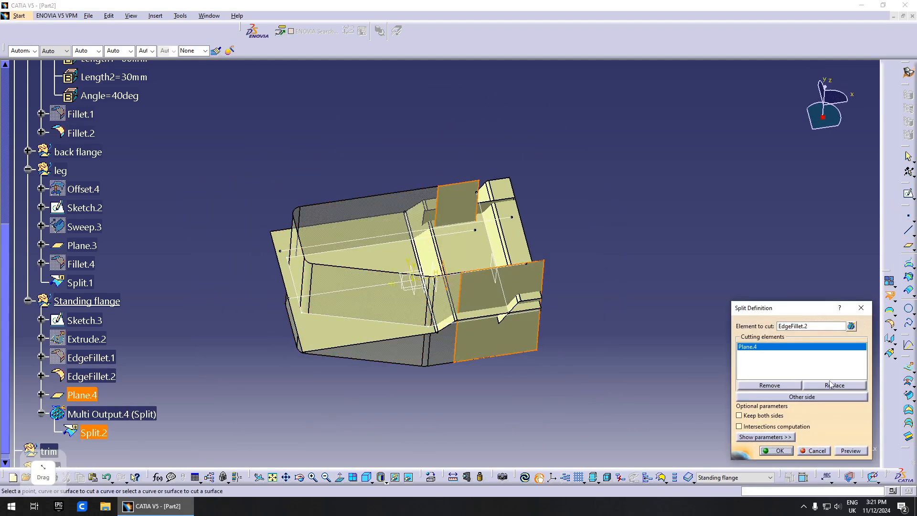
left_click(815, 397)
left_click(776, 451)
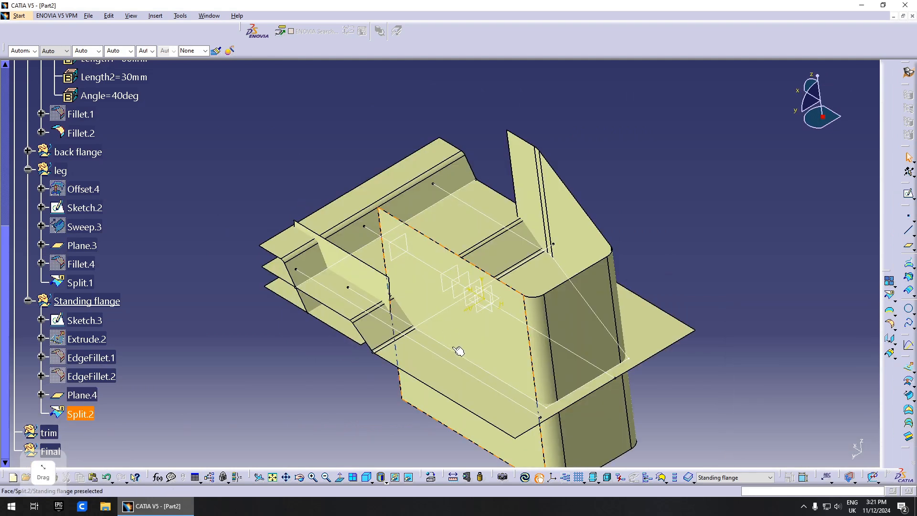
Step: Make the Final set the work object and create a 6 mm BiTangent fillet between Fillet.2 and Fillet.3, trimming both supports
scroll(126, 354, "down", 3)
right_click(55, 329)
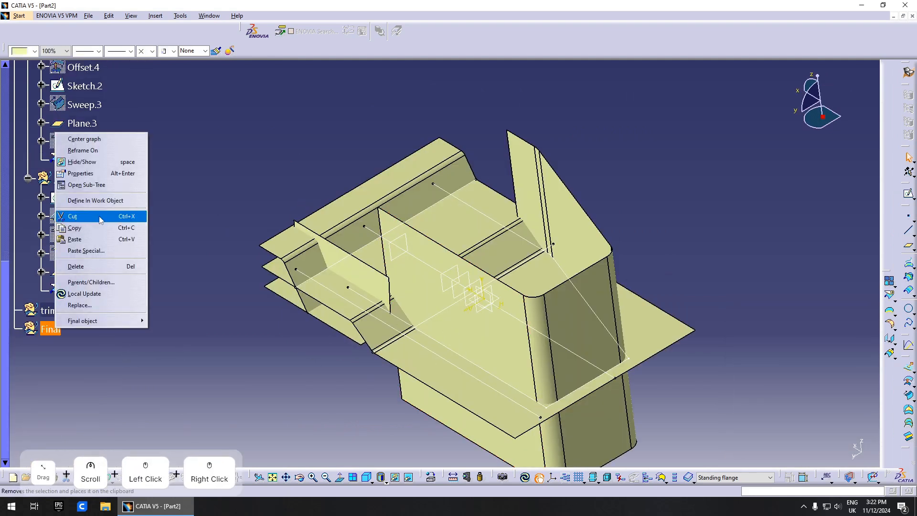
left_click(98, 201)
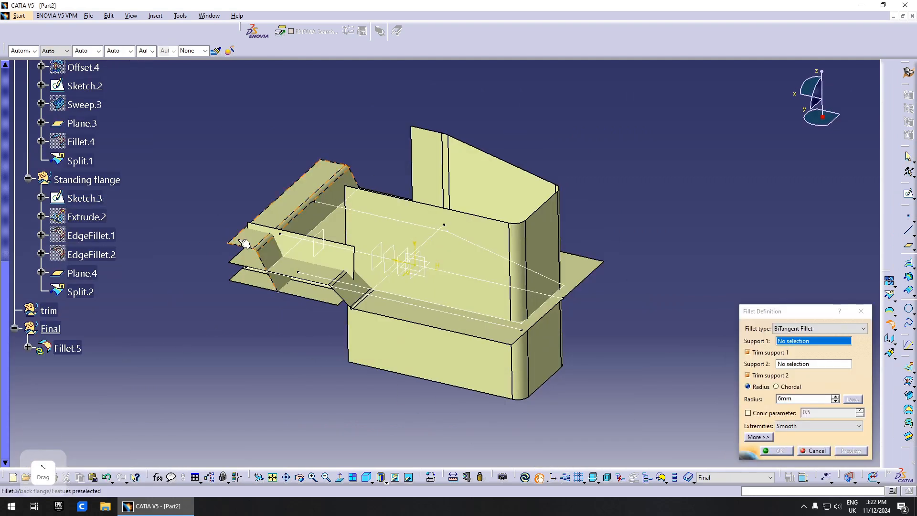
middle_click_drag(399, 267, 429, 299)
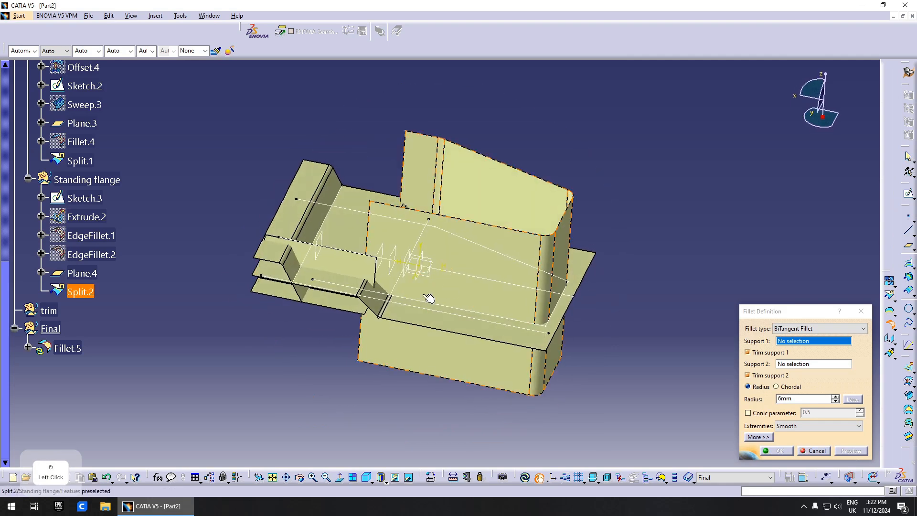
left_click(414, 315)
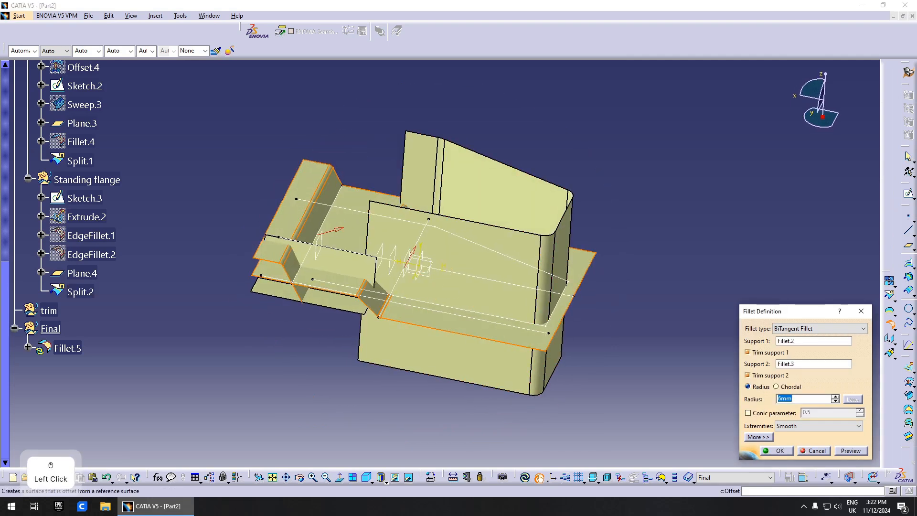
left_click(789, 456)
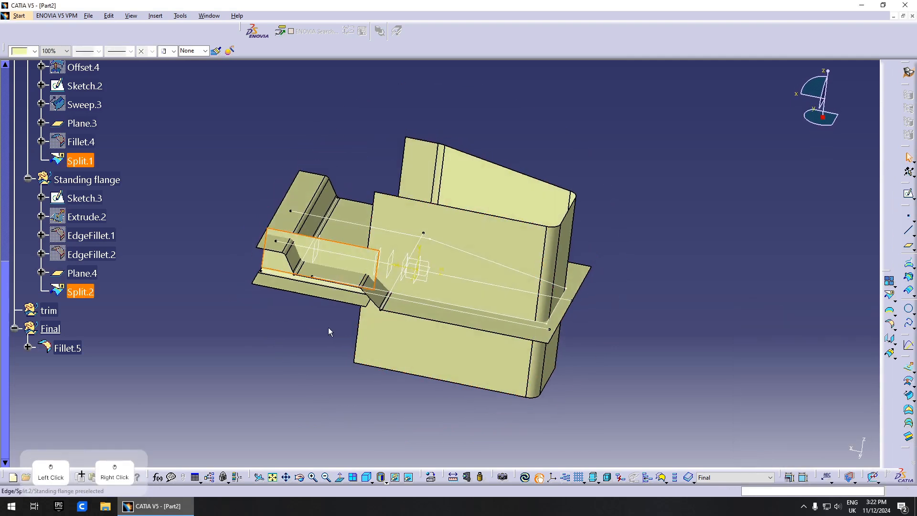
Step: Create a 6 mm BiTangent fillet between Fillet.5 and Split.2 in the Final set, trimming both supports
left_click(81, 349)
middle_click_drag(466, 368, 530, 382)
left_click(789, 335)
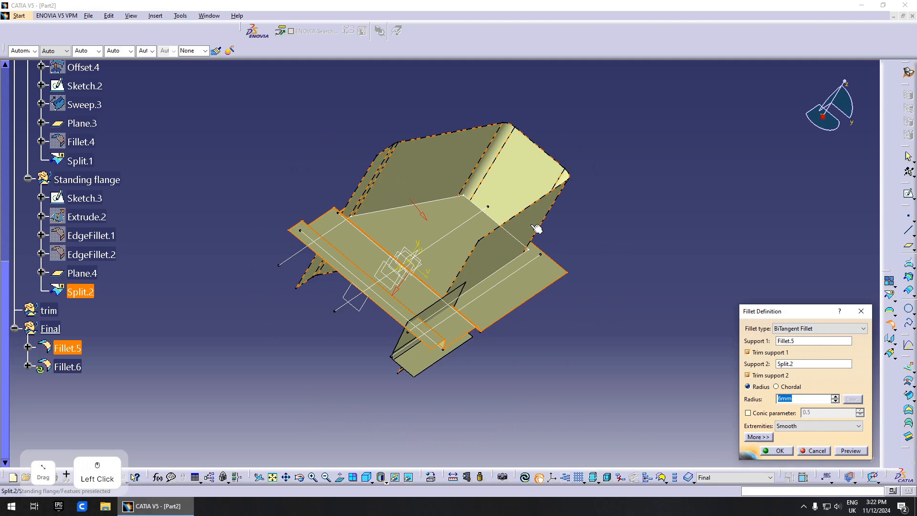
middle_click_drag(538, 268, 549, 311)
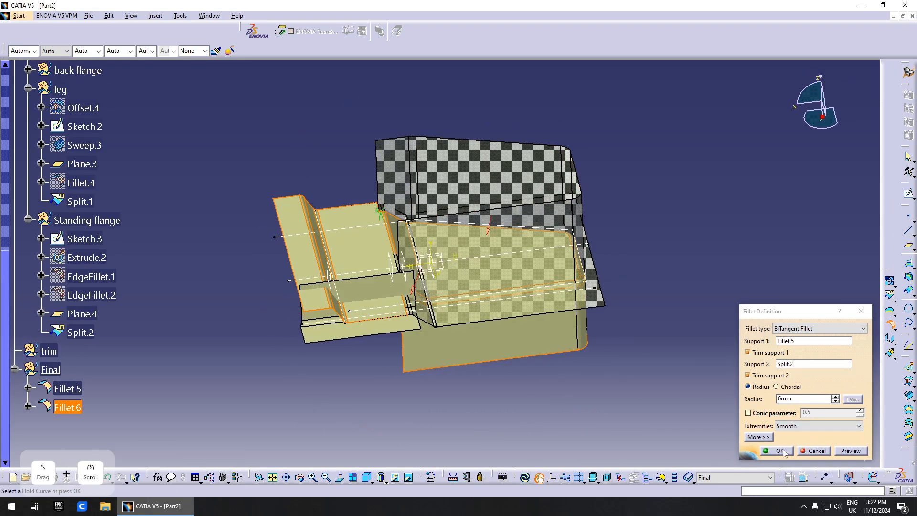
left_click(776, 450)
Step: Edit Fillet.6 to change its extremities to Minimum
middle_click_drag(526, 248, 425, 334)
double_click(480, 351)
left_click(807, 419)
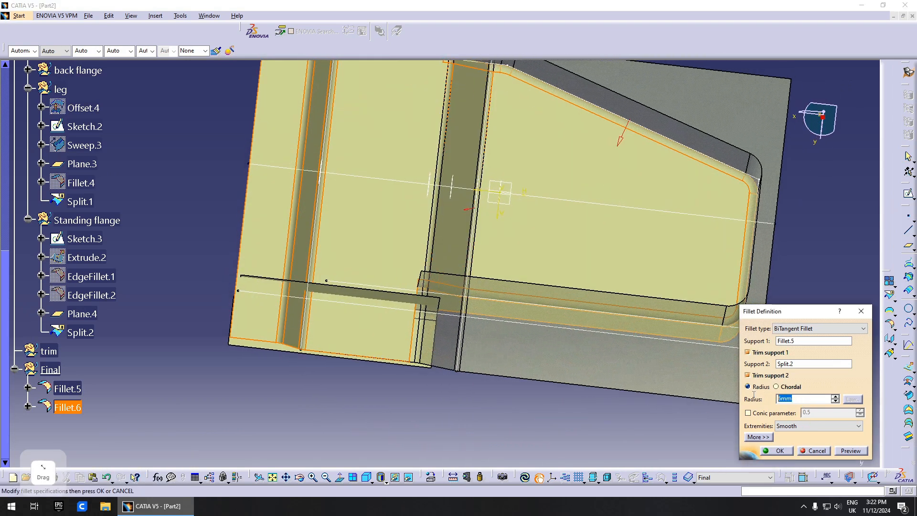
left_click(803, 426)
left_click(802, 450)
left_click(804, 426)
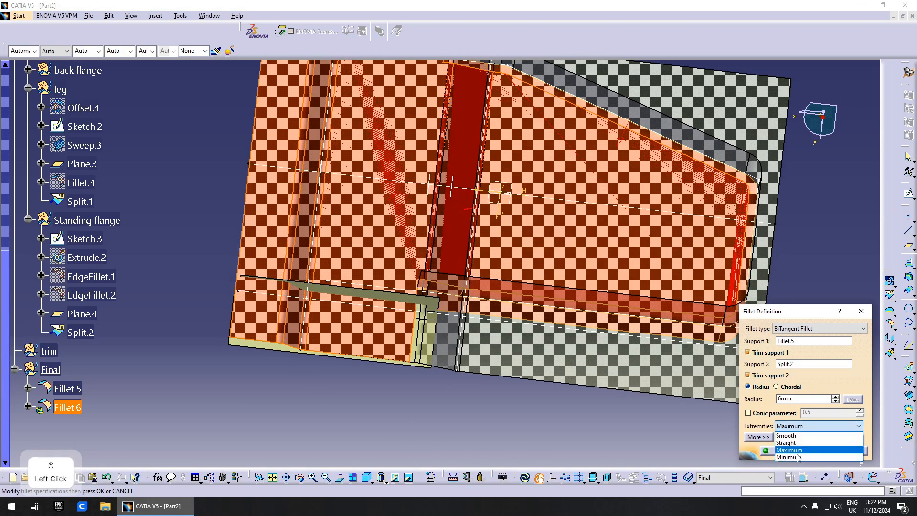
left_click(801, 457)
left_click(854, 451)
left_click(781, 451)
middle_click_drag(688, 406, 497, 353)
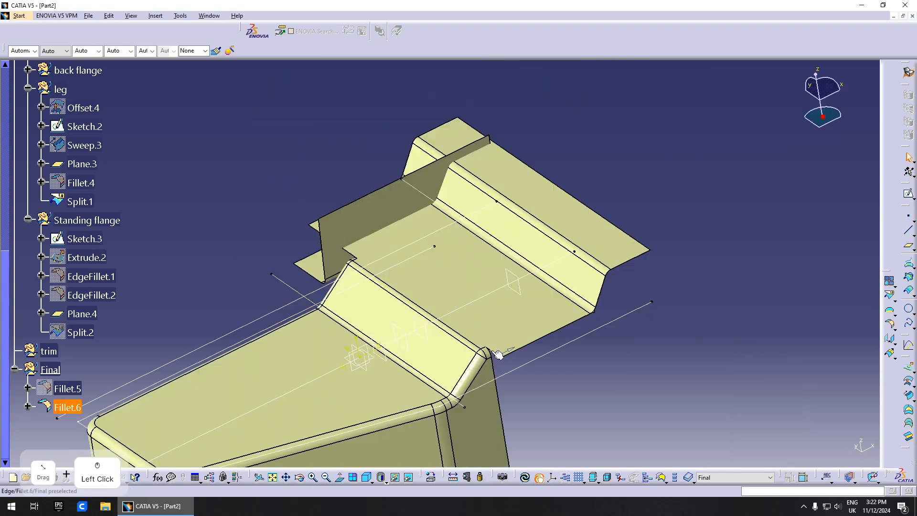
Step: Make the Standing flange set the work object and show EdgeFillet.1 again
middle_click_drag(457, 383, 470, 315)
left_click(94, 223)
right_click(95, 223)
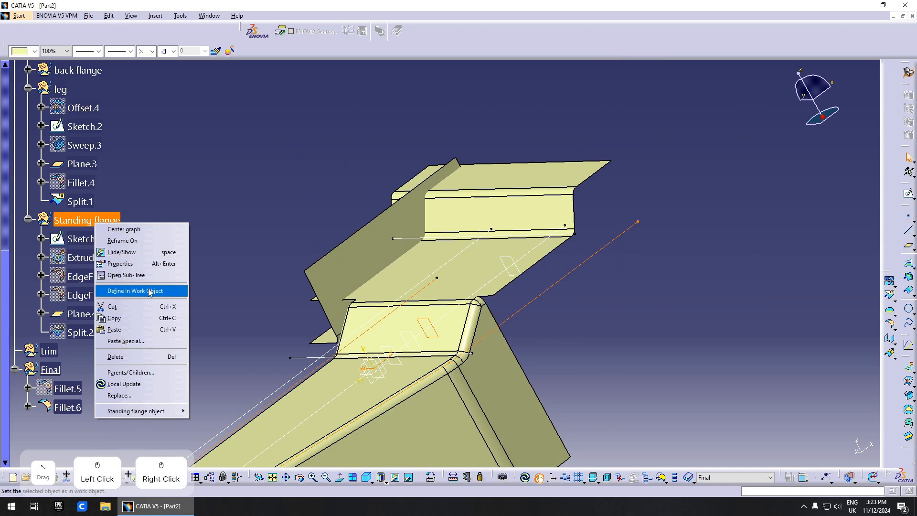
left_click(144, 291)
left_click(95, 281)
key("space")
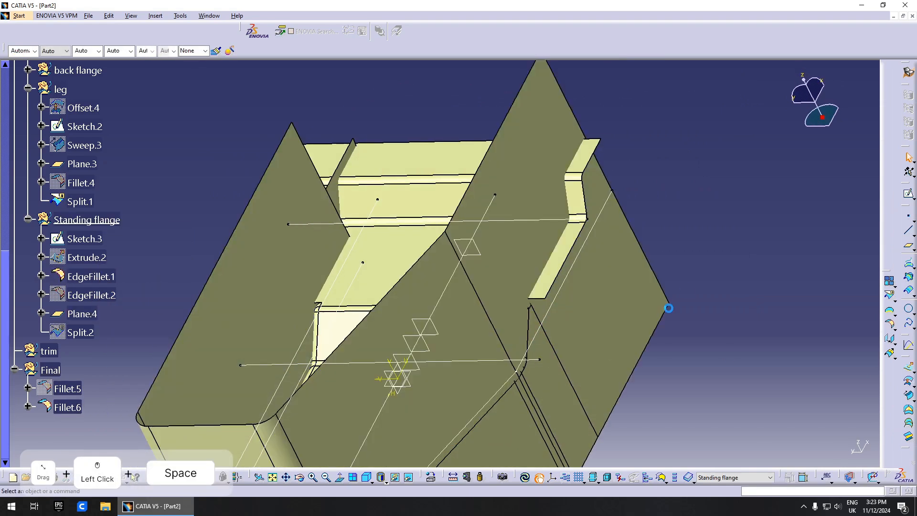
Step: Extract the flat side face of EdgeFillet.1 that runs alongside the leg
middle_click_drag(530, 363, 451, 280)
middle_click_drag(484, 202, 498, 337)
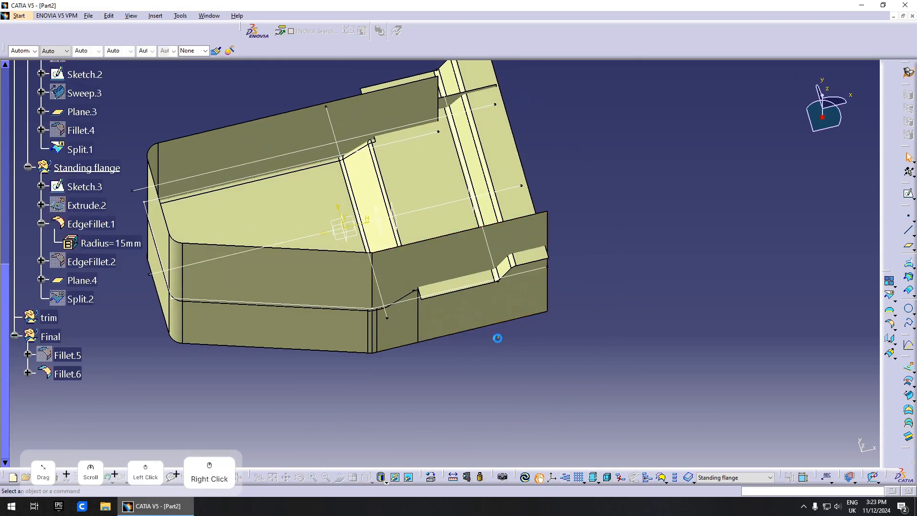
left_click(787, 348)
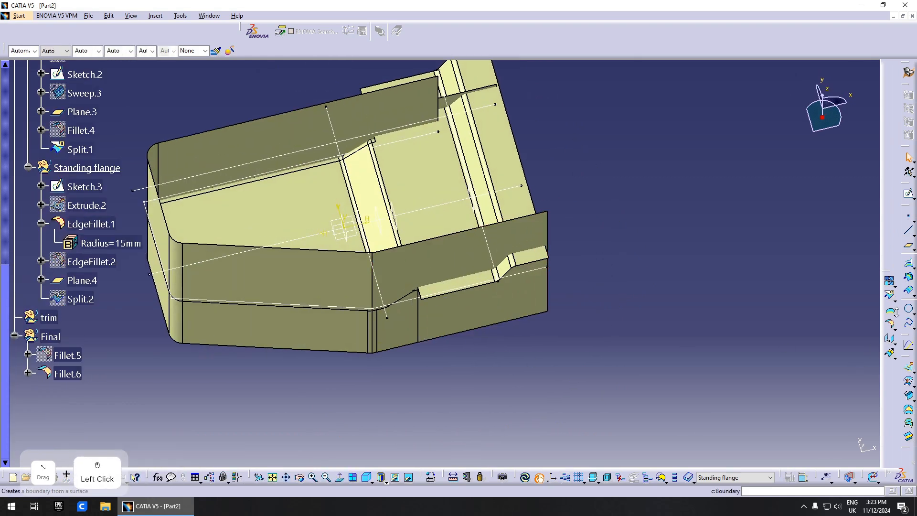
left_click(895, 324)
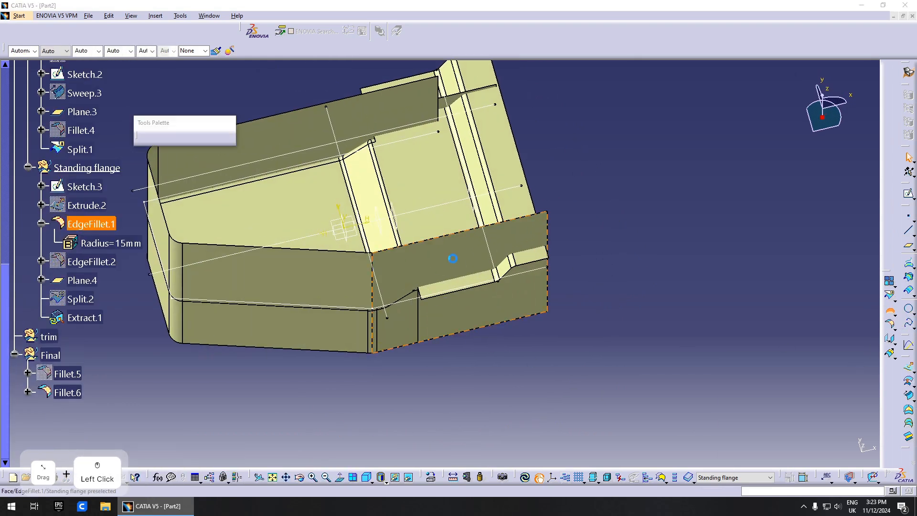
left_click(451, 260)
left_click(749, 429)
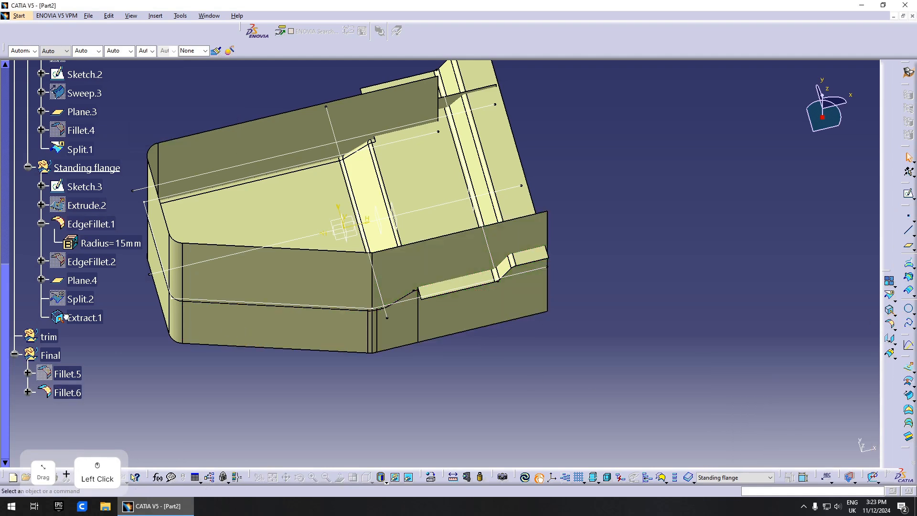
Step: Make the Final set the work object and hide EdgeFillet.1
right_click(50, 355)
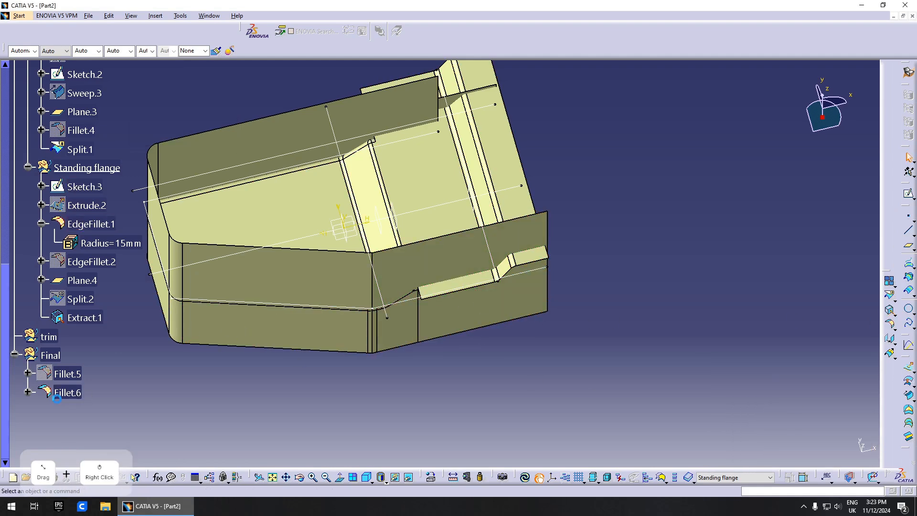
left_click(110, 267)
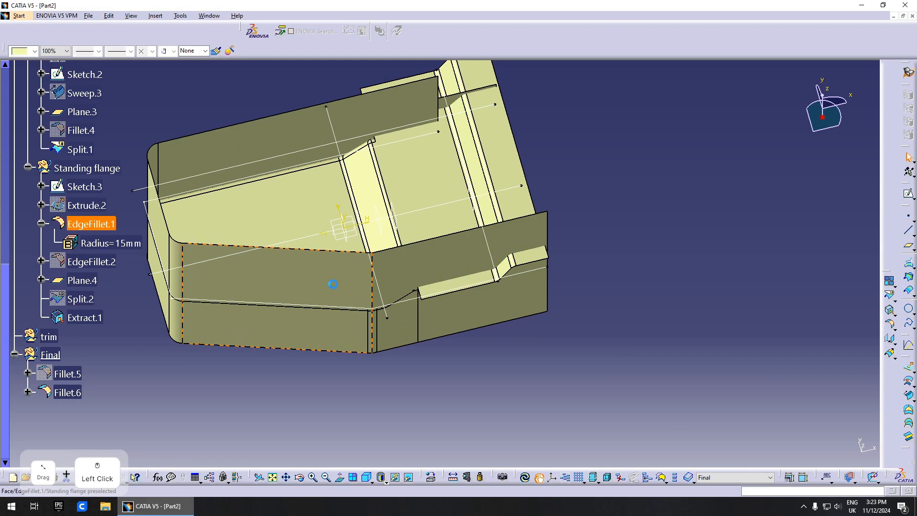
key("space")
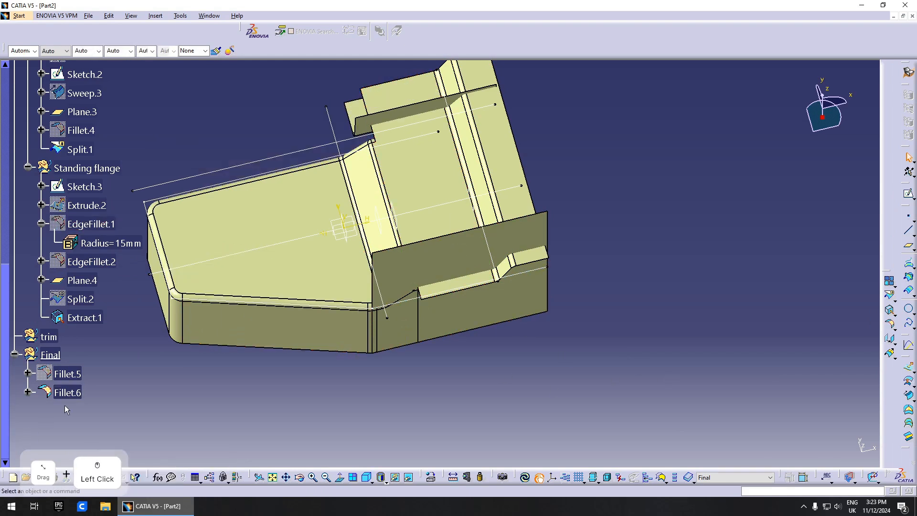
left_click(67, 393)
left_click(892, 324)
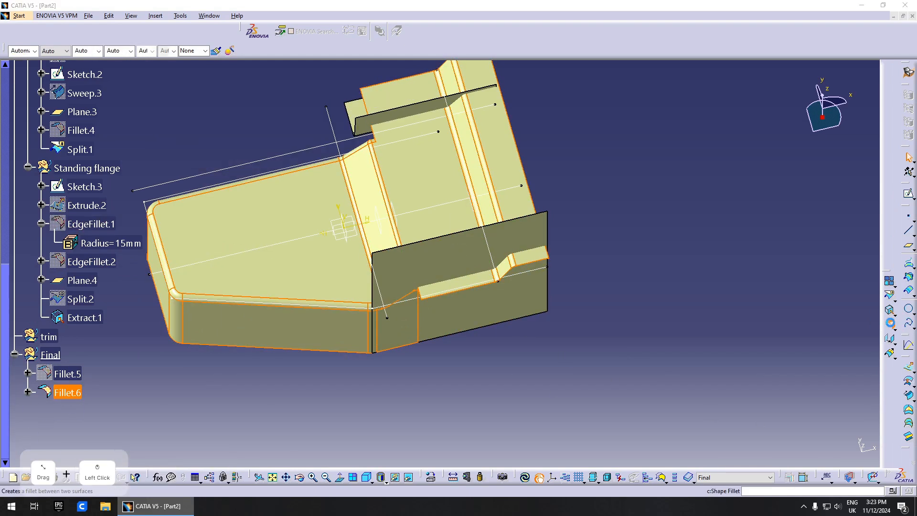
middle_click_drag(483, 335, 448, 287)
left_click(449, 286)
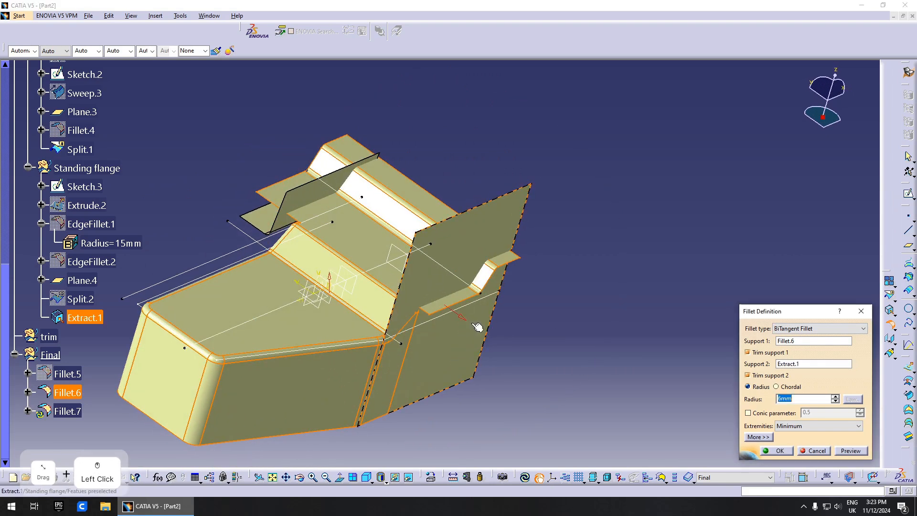
middle_click_drag(478, 327, 434, 412)
key("Escape")
Step: Split Extract.1 with Plane.4 in the Standing flange set, keeping the portion away from the rounded closed end
left_click(427, 244)
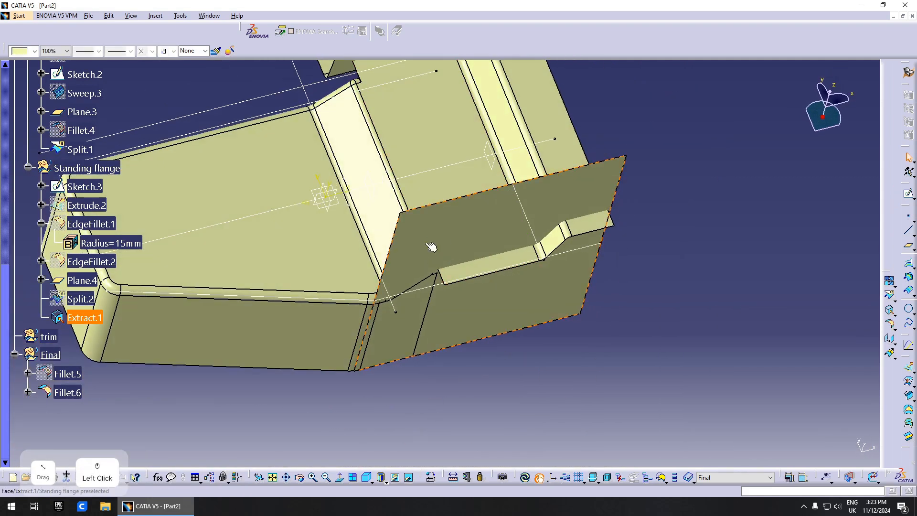
right_click(95, 318)
left_click(152, 189)
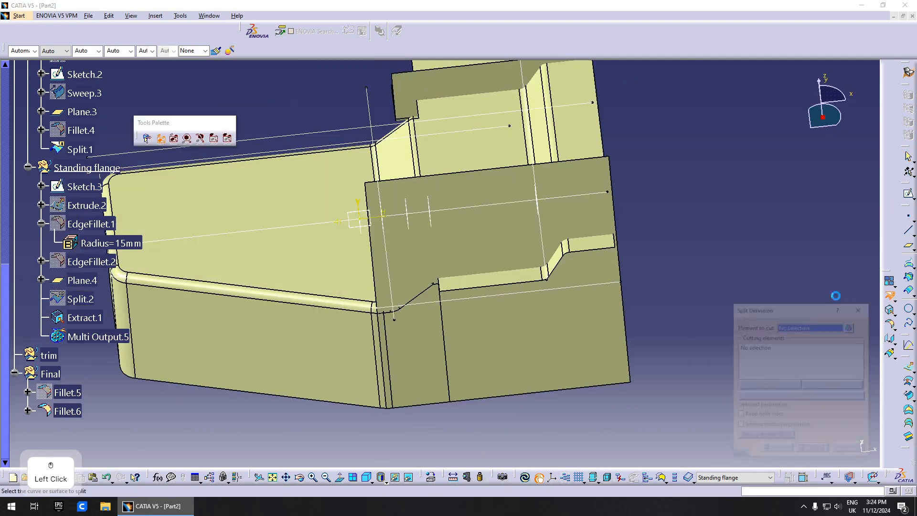
left_click(393, 216)
left_click(432, 222)
middle_click_drag(433, 223, 720, 451)
left_click(779, 451)
middle_click_drag(631, 403, 287, 372)
Step: Make Final the work object and preview a 6 mm BiTangent fillet between Fillet.6 and Split.3, reversing the Split.3 direction
left_click(67, 411)
right_click(67, 411)
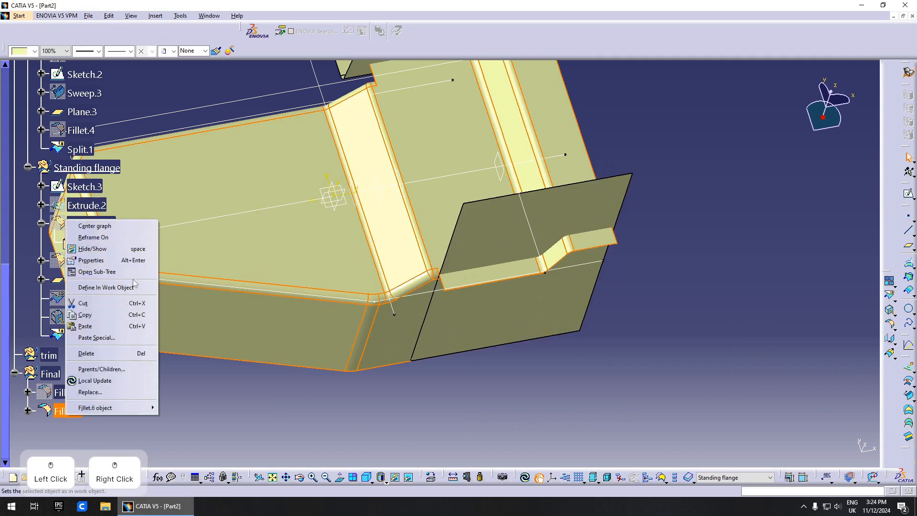
left_click(91, 287)
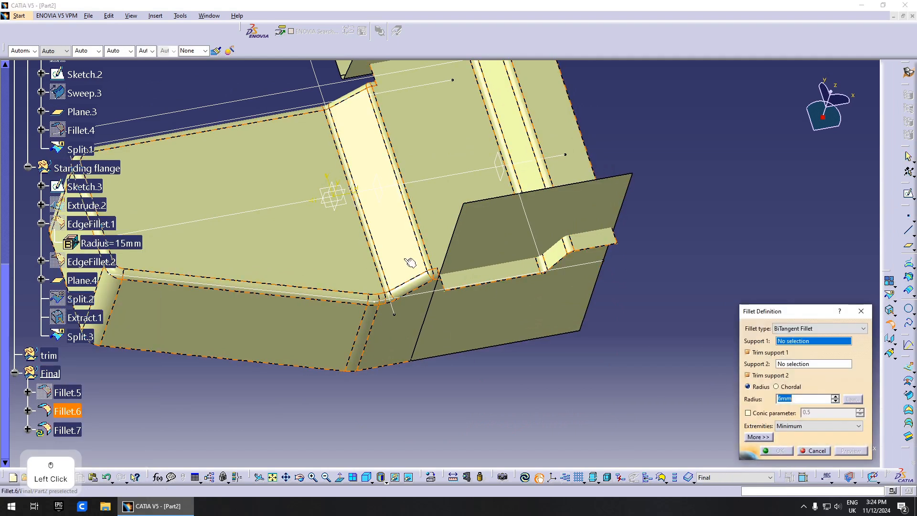
left_click(409, 263)
middle_click_drag(409, 262, 358, 309)
left_click(466, 225)
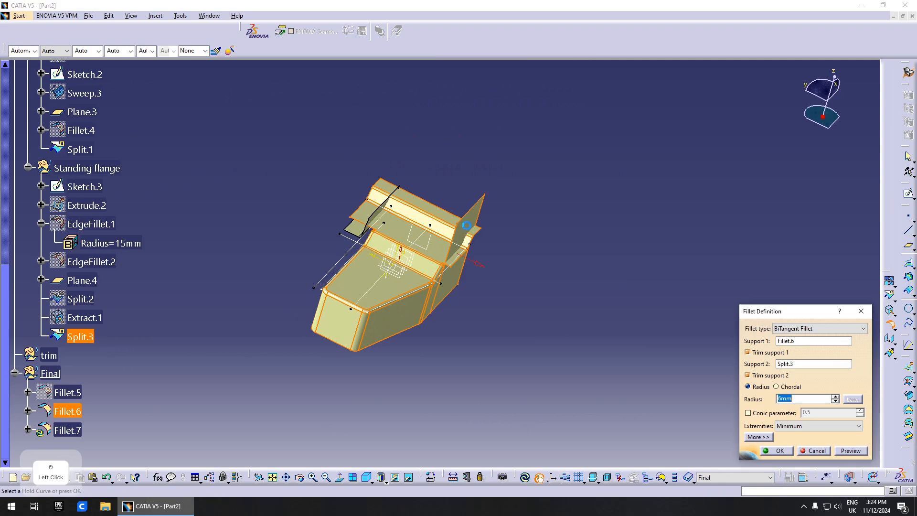
left_click(476, 266)
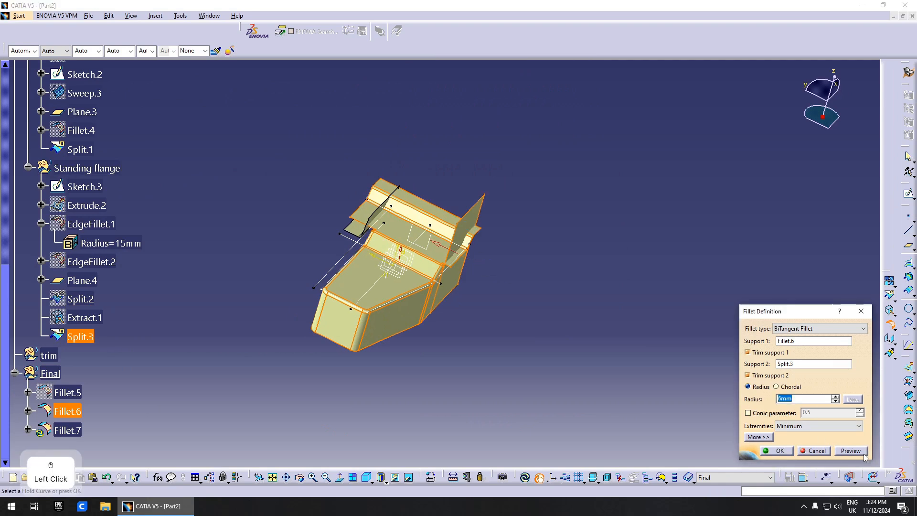
left_click(864, 454)
Step: Set the extremities of the fillet between Fillet.6 and Split.3 to Straight and create it
left_click(531, 285)
middle_click_drag(530, 286, 473, 306)
scroll(484, 290, "up", 1)
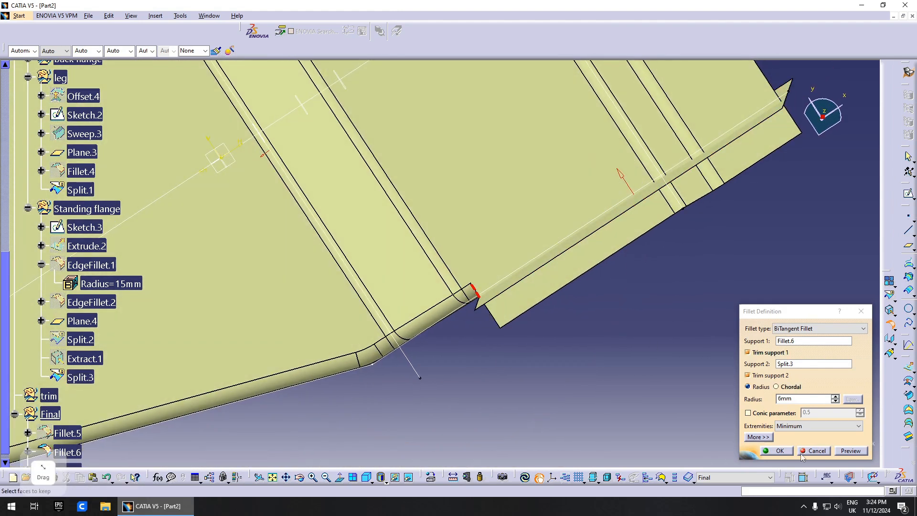
left_click(806, 426)
left_click(807, 440)
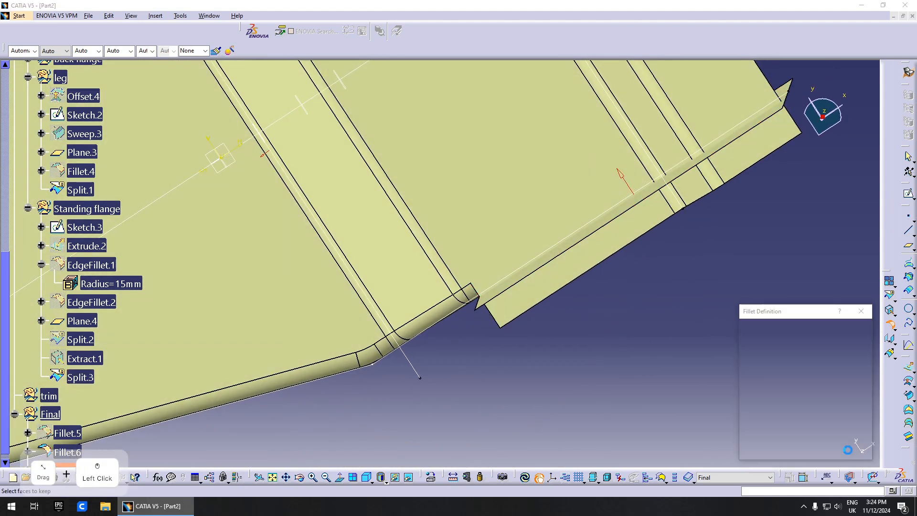
middle_click_drag(521, 390, 559, 366)
scroll(530, 364, "down", 1)
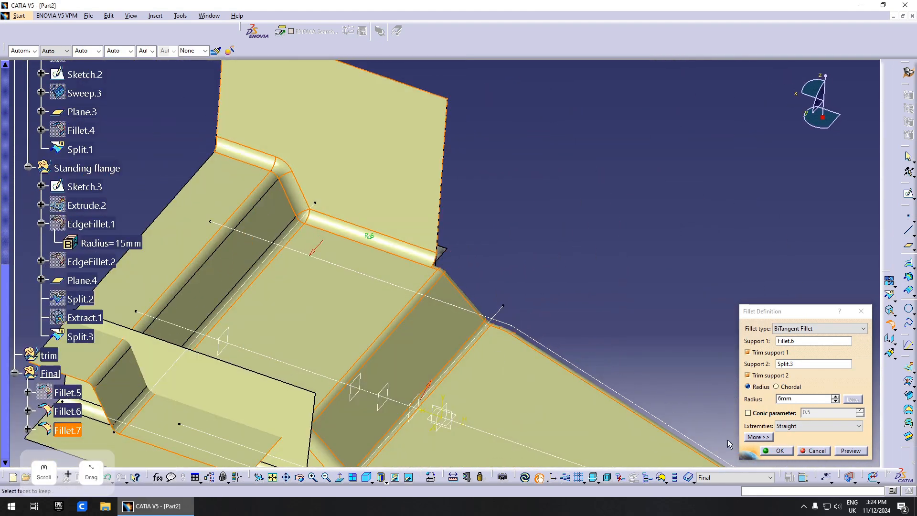
left_click(781, 451)
Step: Preview a 6 mm BiTangent fillet between Fillet.7 and Split.1, trimming both supports and reversing the Fillet.7 direction
middle_click_drag(432, 351, 460, 289)
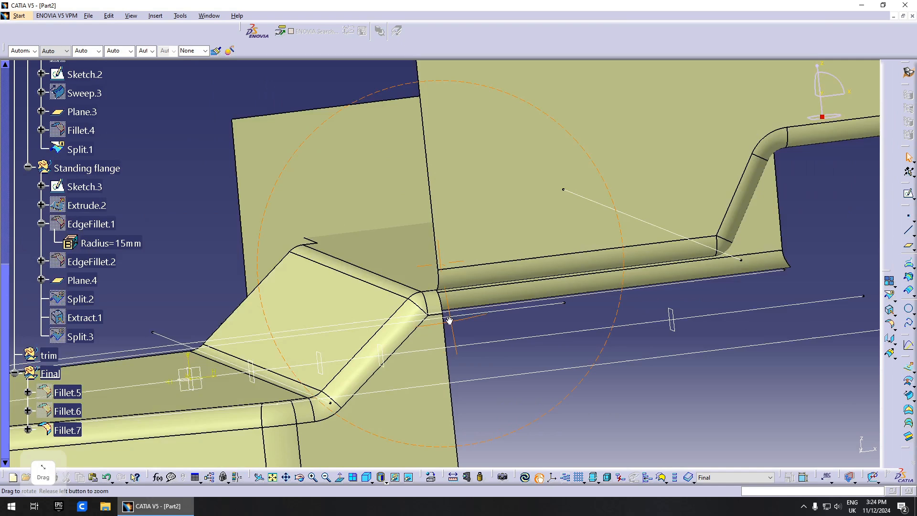
scroll(421, 342, "up", 1)
left_click(68, 428)
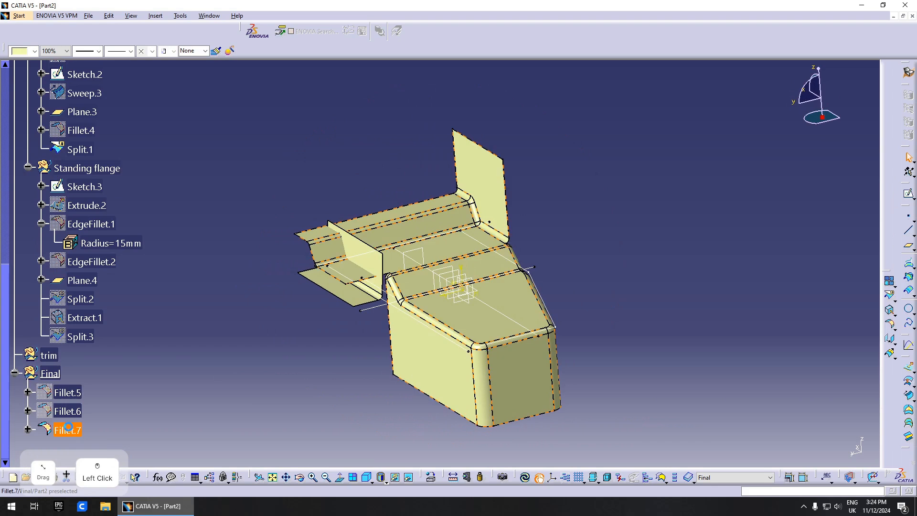
left_click(890, 325)
left_click(331, 290)
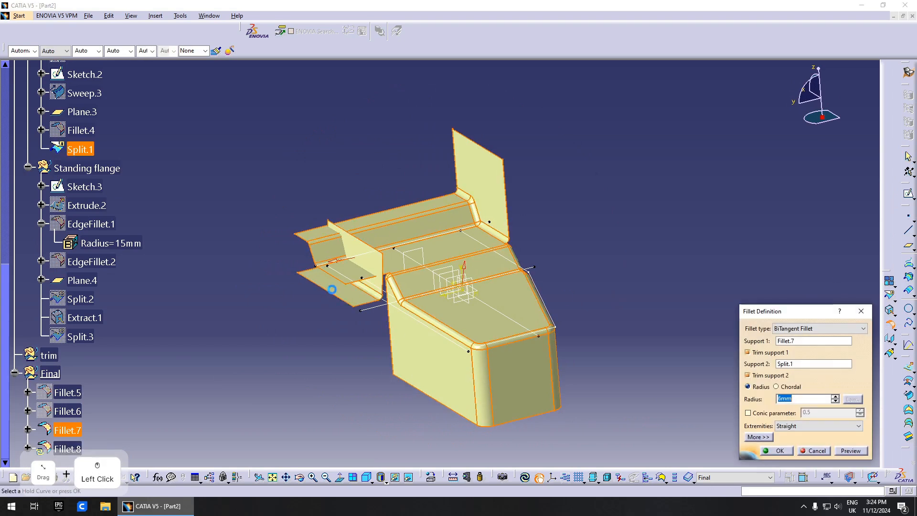
middle_click_drag(330, 290, 348, 266)
left_click(506, 266)
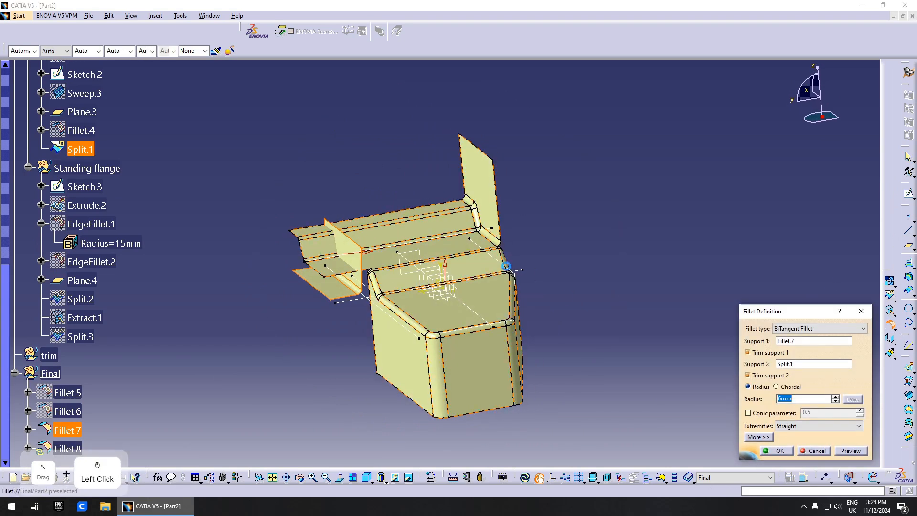
left_click(853, 451)
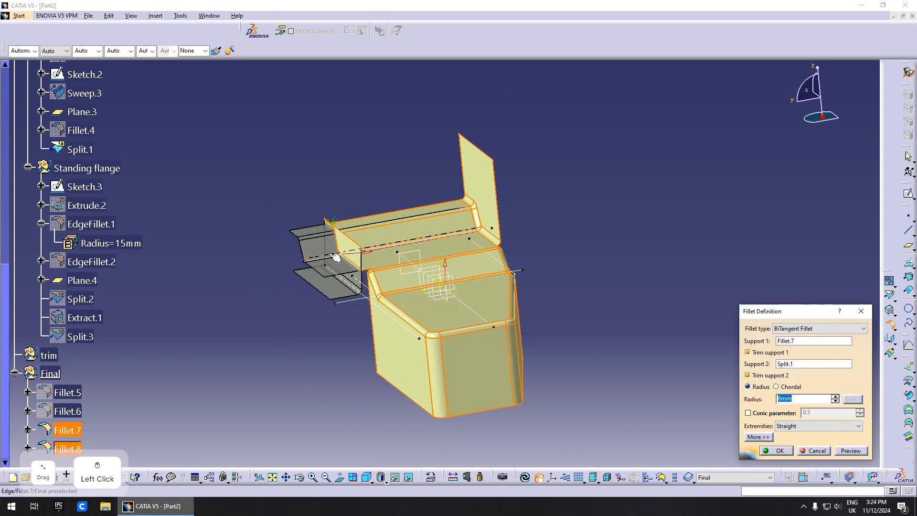
left_click(445, 266)
middle_click(370, 265)
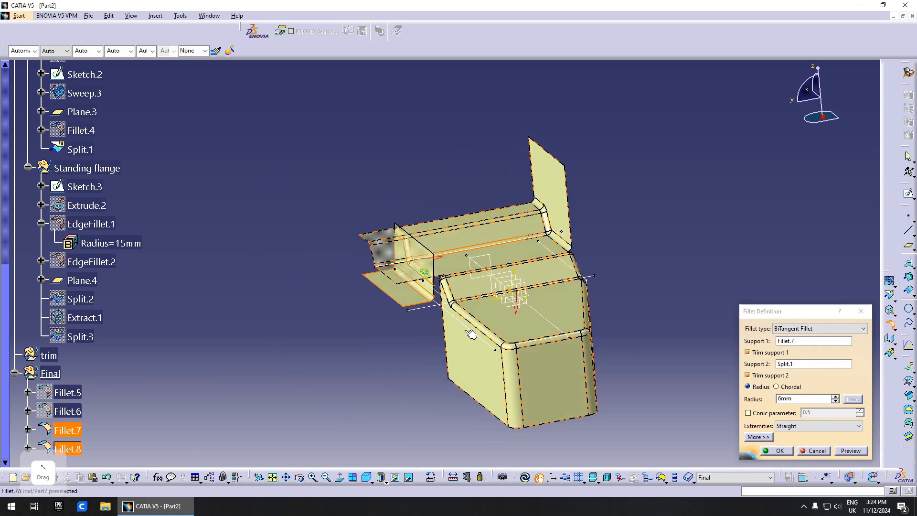
middle_click_drag(471, 333, 553, 248)
Step: Set the extremities of the fillet between Fillet.7 and Split.1 to Maximum and create it
left_click(807, 427)
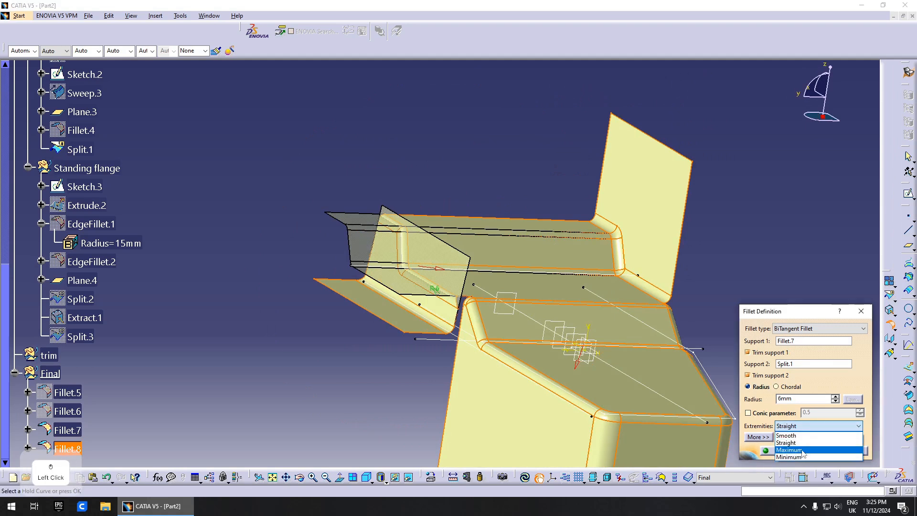
left_click(802, 451)
middle_click_drag(550, 421, 401, 383)
left_click(778, 450)
middle_click_drag(539, 416, 497, 313)
Step: Make the trim geometrical set the work object
left_click(384, 324)
middle_click_drag(385, 319, 455, 270)
scroll(385, 334, "up", 1)
middle_click_drag(549, 260, 463, 340)
scroll(39, 418, "down", 3)
left_click(75, 407)
left_click(441, 402)
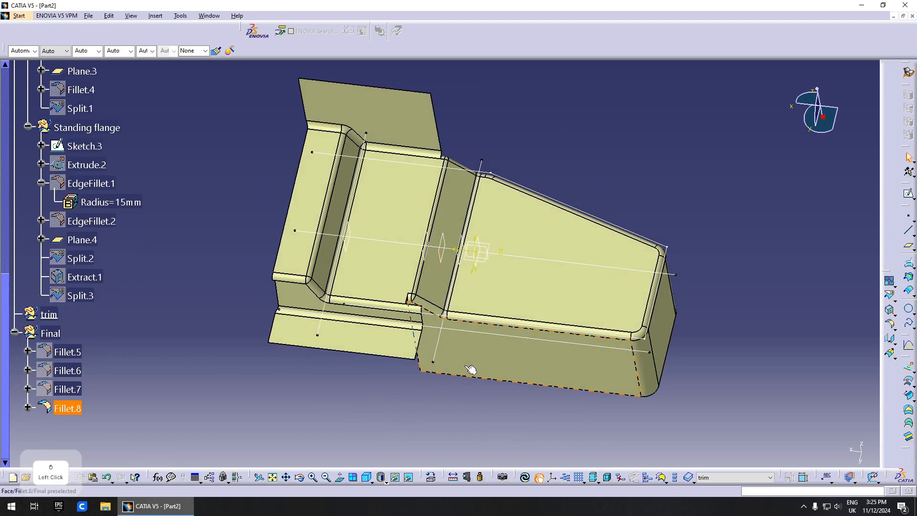
Step: Insert a geometrical set named side 1 trim with trim as its father
left_click(59, 315)
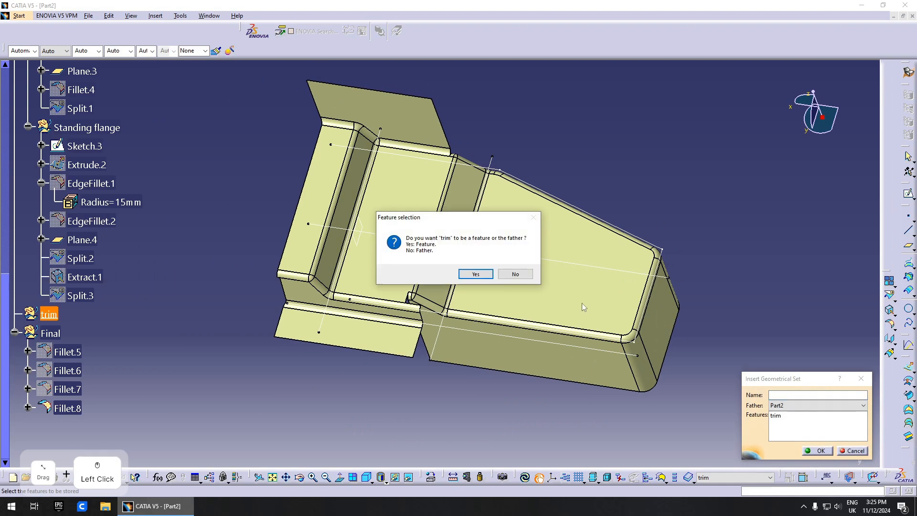
left_click(515, 274)
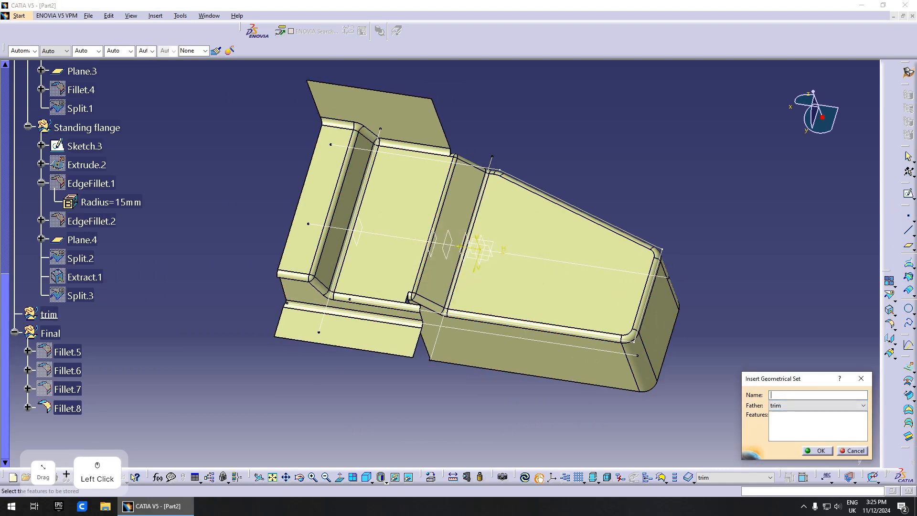
type("si")
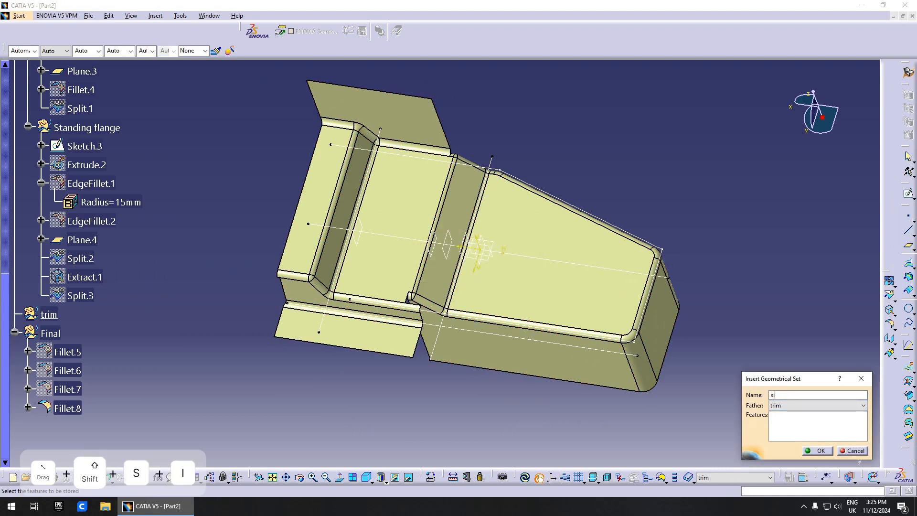
type("de 1 trim")
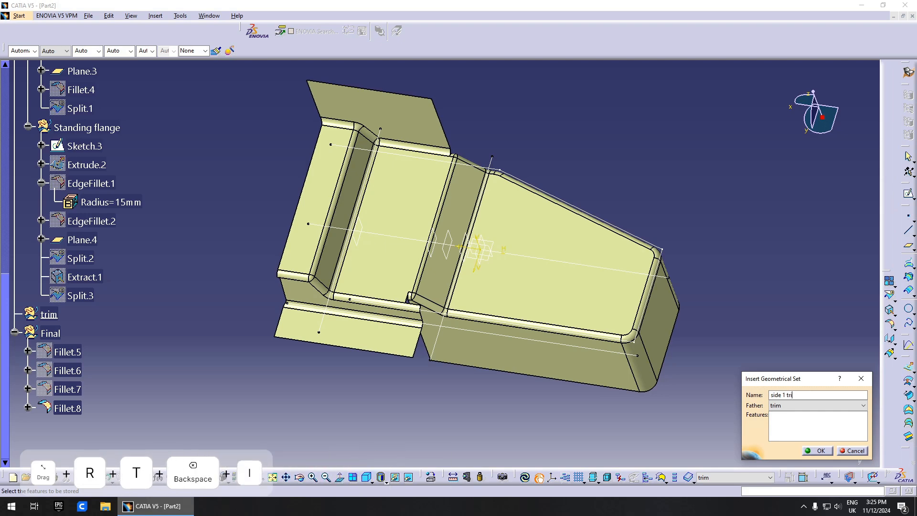
key("Return")
Step: Open a sketch on the xy plane and draw a horizontal line across the joggle, extending past the part's end beside the side flange
left_click(450, 252)
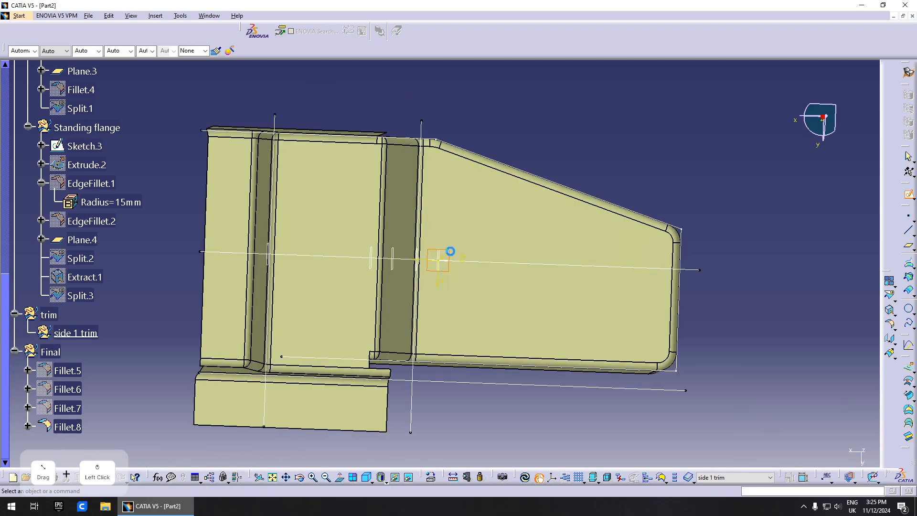
mouse_move(669, 344)
middle_mouse_down()
mouse_move(693, 256)
mouse_move(741, 325)
mouse_move(765, 258)
middle_mouse_up()
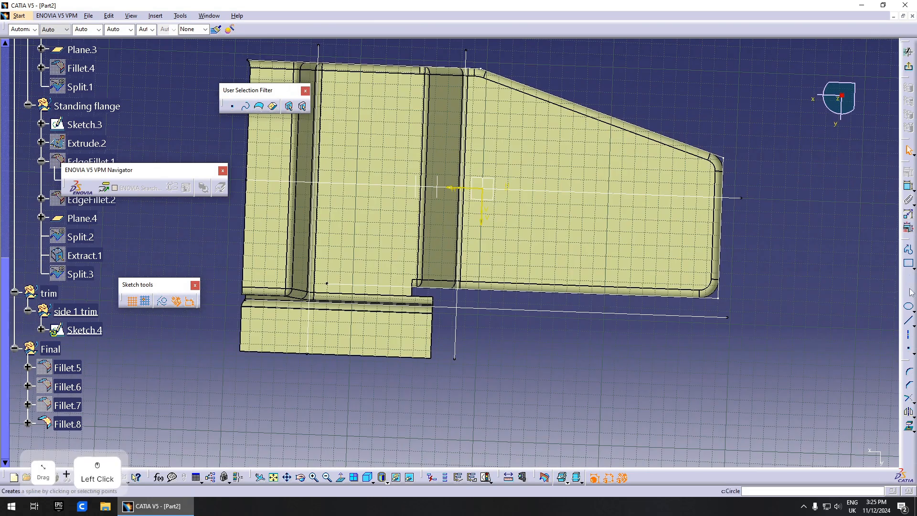
left_click(908, 323)
mouse_move(721, 303)
middle_mouse_down()
mouse_move(893, 322)
mouse_move(784, 295)
middle_mouse_up()
middle_click_drag(445, 278, 542, 300)
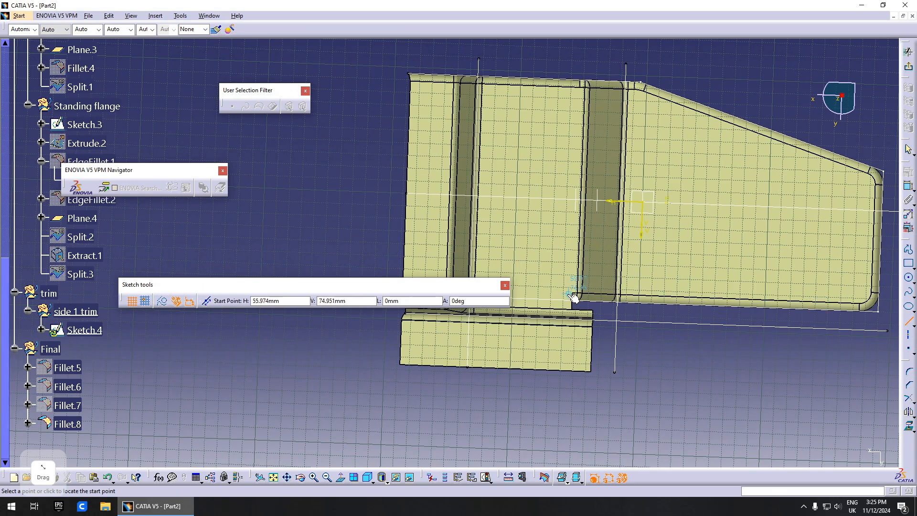
middle_click_drag(822, 335, 812, 336)
scroll(720, 341, "down", 2)
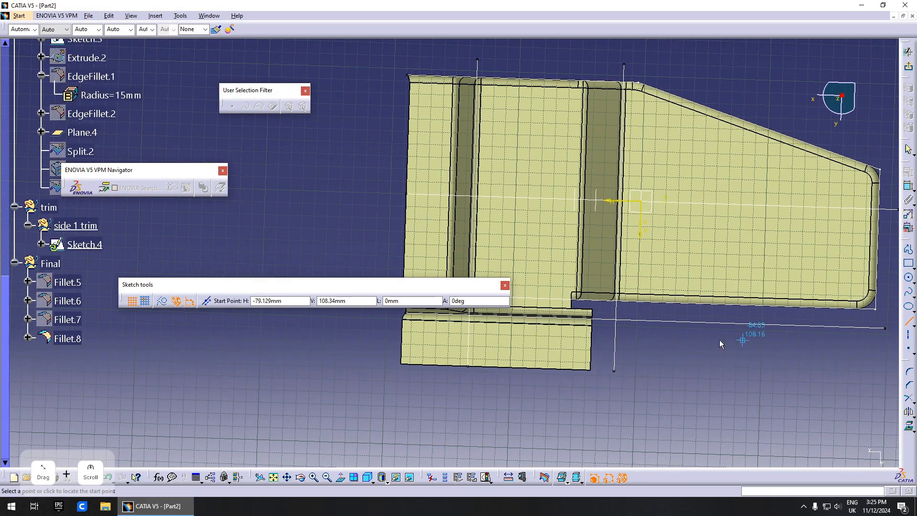
left_click_drag(427, 289, 378, 397)
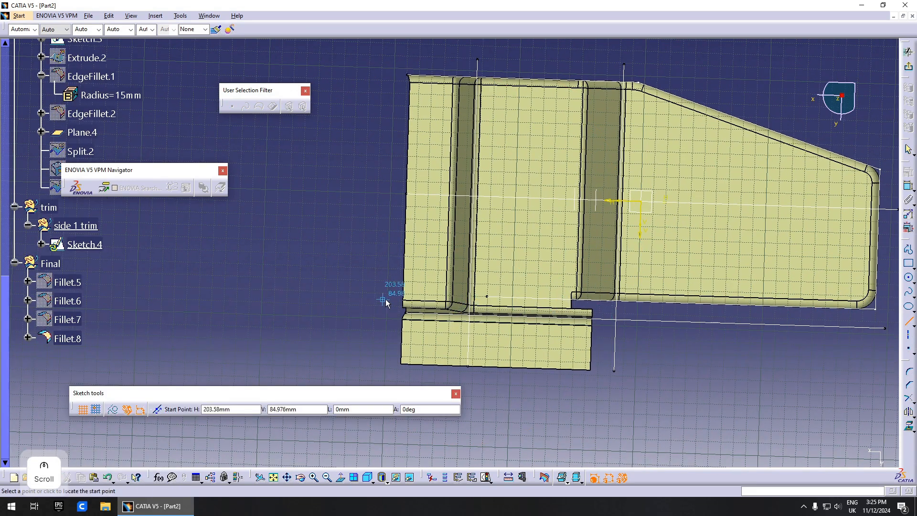
middle_click(482, 305)
middle_click_drag(489, 316, 433, 288)
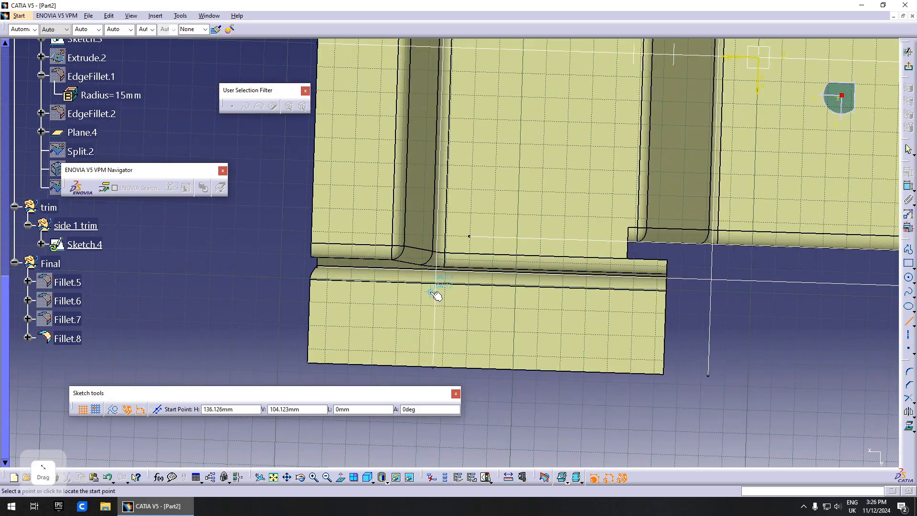
left_click(451, 238)
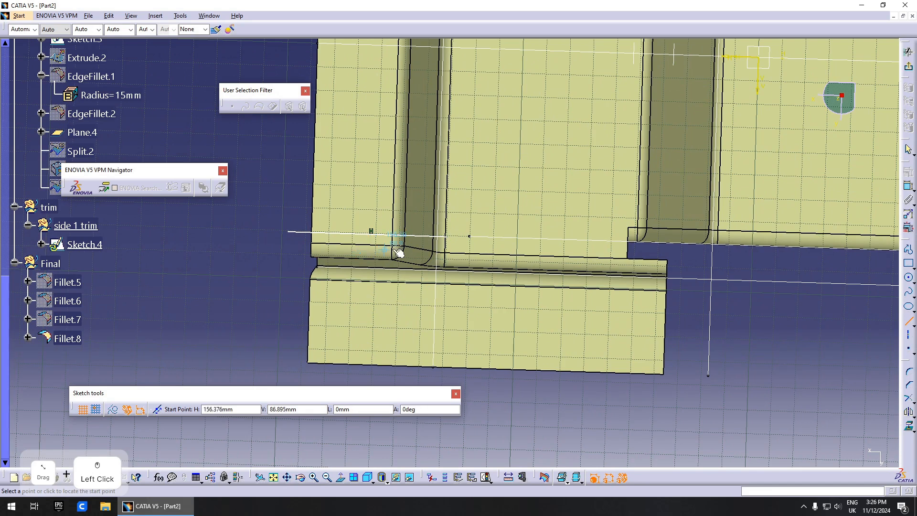
Step: Draw a vertical line from the horizontal line's inner end across the side flange, past its outer edge
left_click(451, 237)
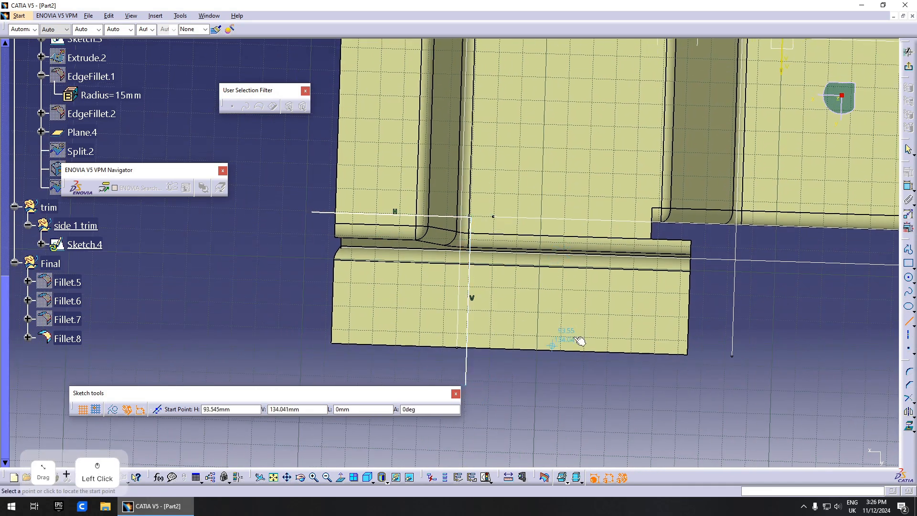
middle_click_drag(576, 338, 468, 409)
key("Escape")
left_click_drag(373, 285, 380, 286)
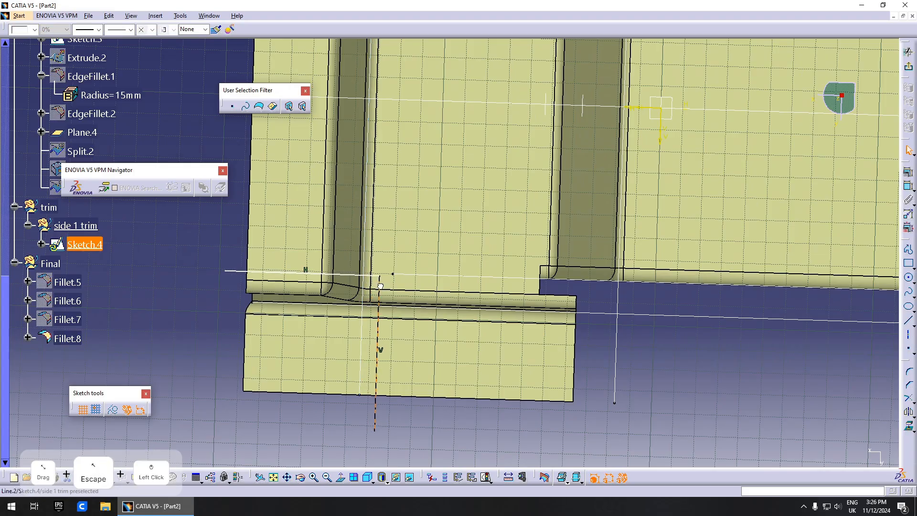
Step: View the sketch plane squarely from the other side and round the corner between the two lines with a 3 mm radius
left_click(785, 356)
left_click(342, 477)
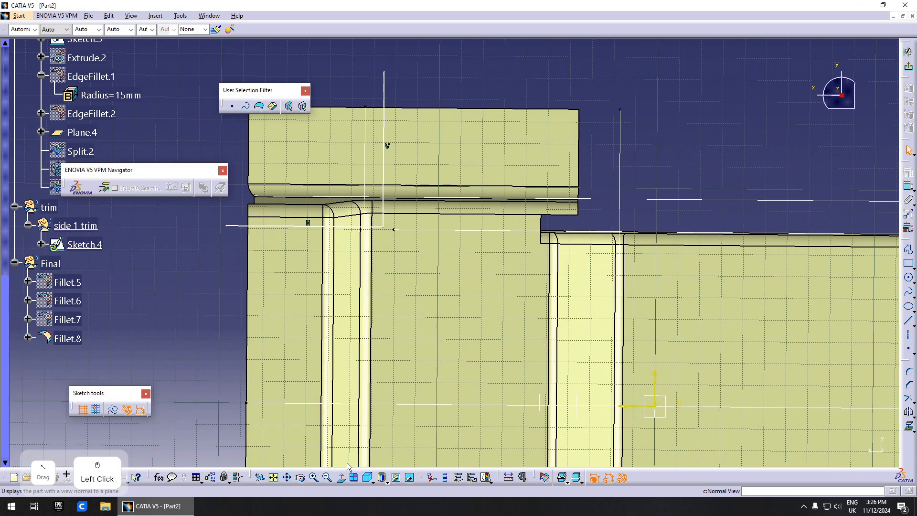
middle_click_drag(432, 329, 436, 371)
left_click(342, 478)
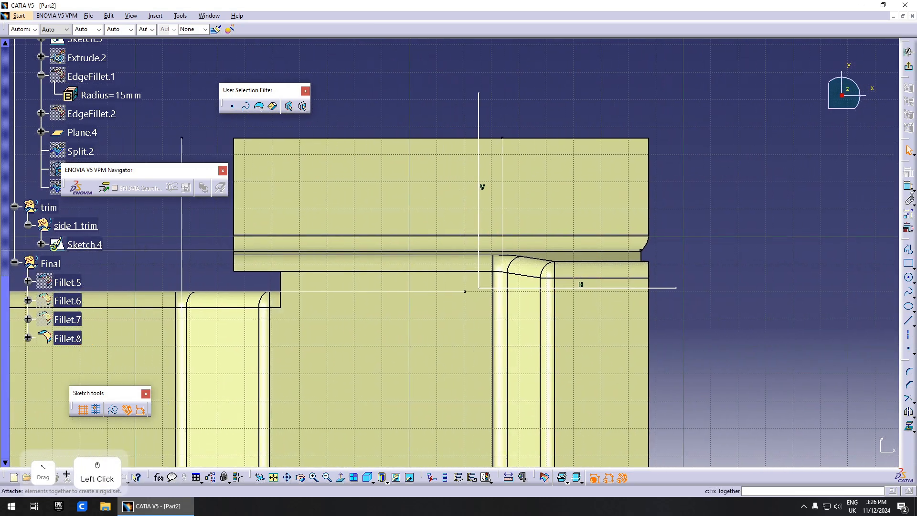
left_click(909, 372)
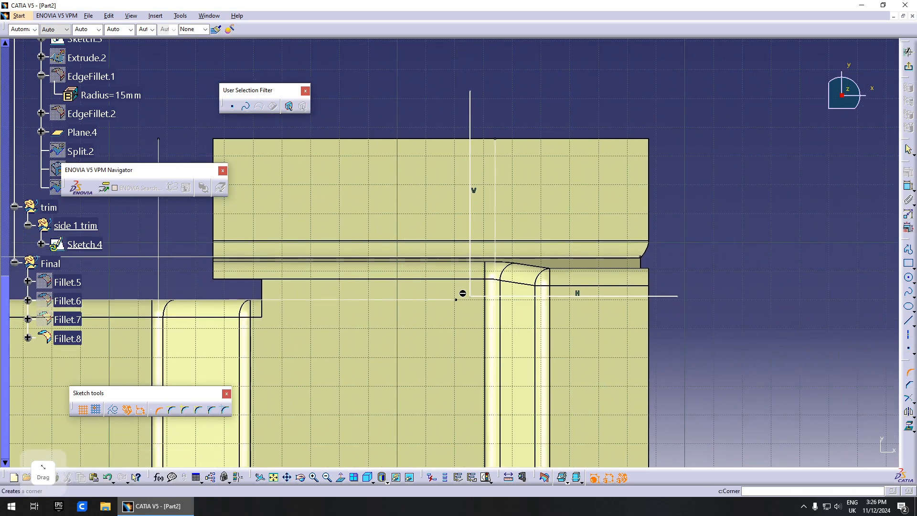
left_click(470, 289)
type("3")
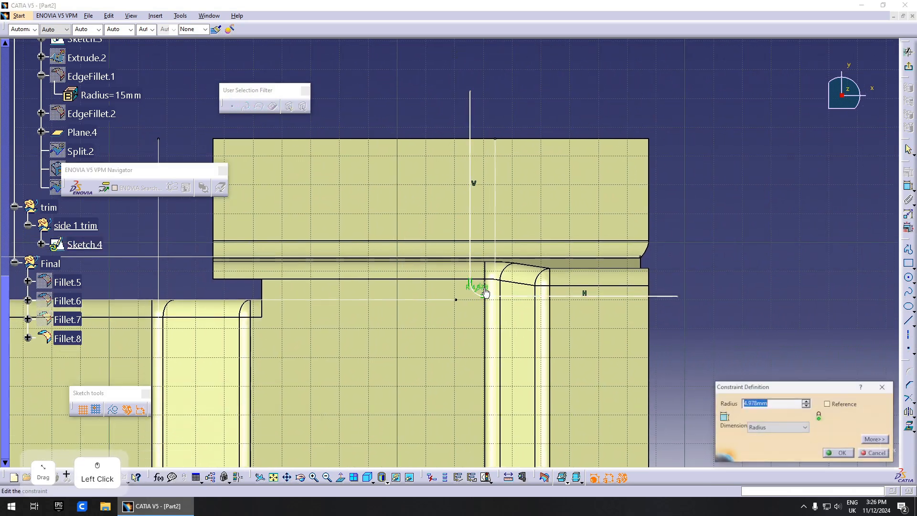
key("Return")
Step: Sketch a circle near the inner corner of the notch beside the side flange and set its diameter to 6 mm
middle_click_drag(866, 261, 872, 273)
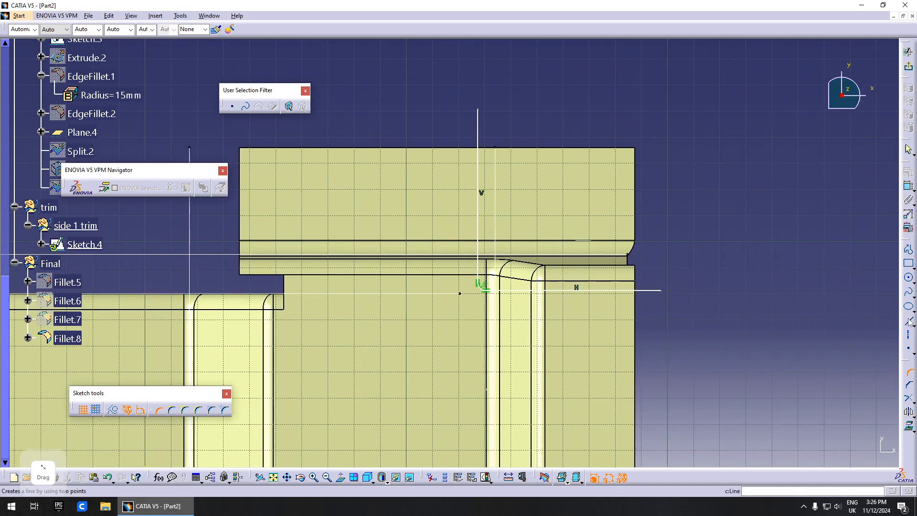
middle_click_drag(158, 307, 603, 305)
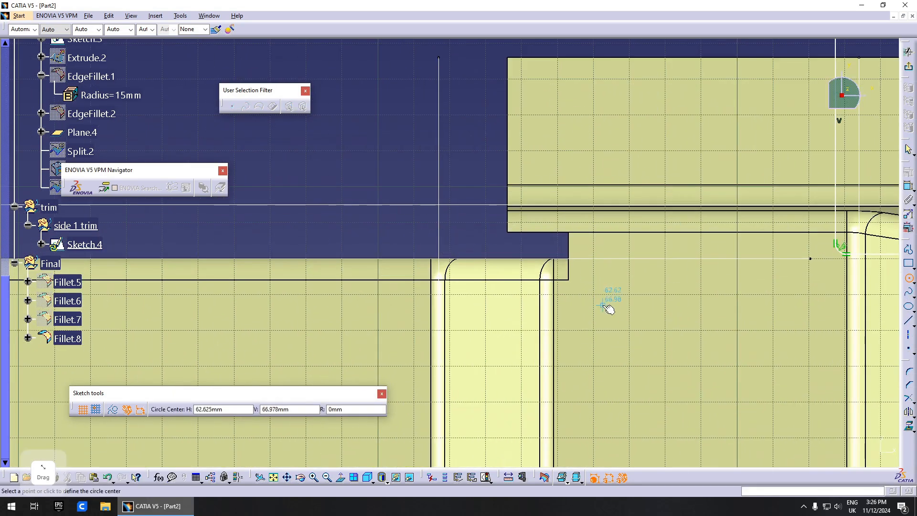
left_click(578, 297)
left_click(591, 296)
key("Escape")
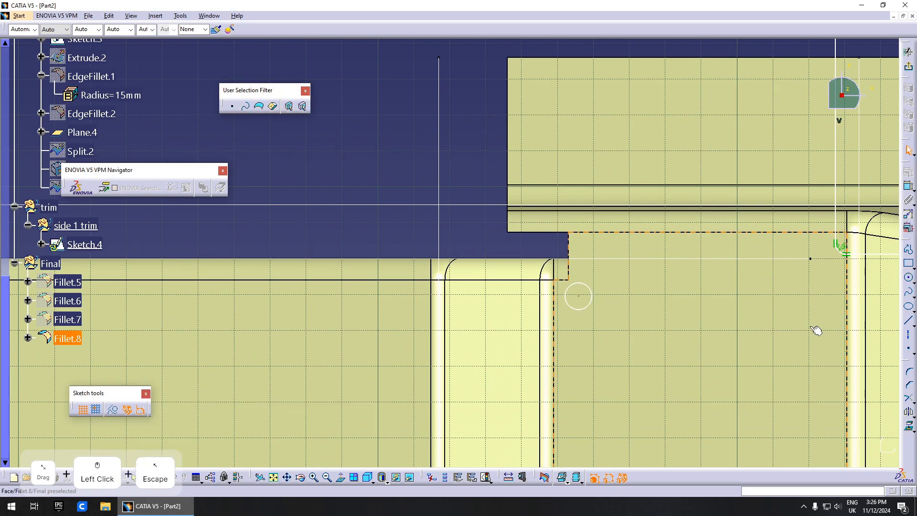
left_click(908, 186)
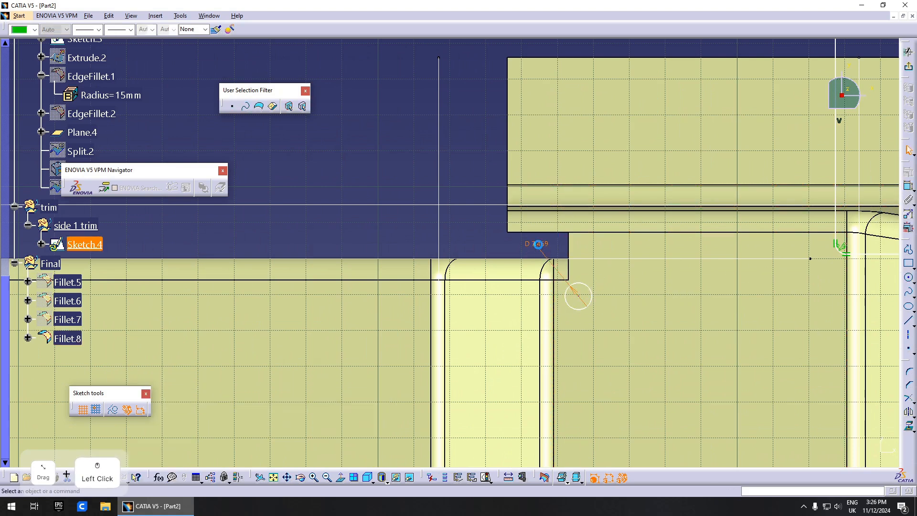
double_click(538, 244)
type("6")
key("Return")
key("Escape")
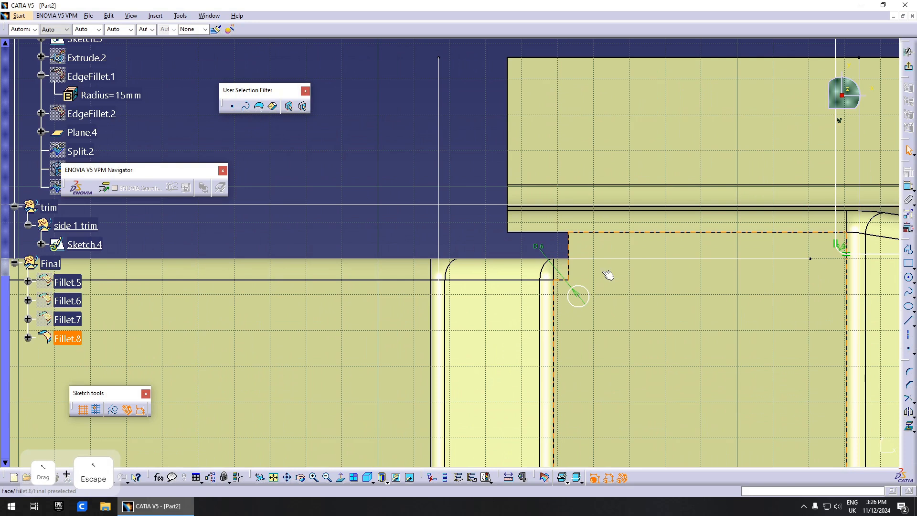
Step: Draw a vertical line about 78 mm long from the circle's edge to beyond the side flange's outer edge
middle_click_drag(580, 258, 521, 250)
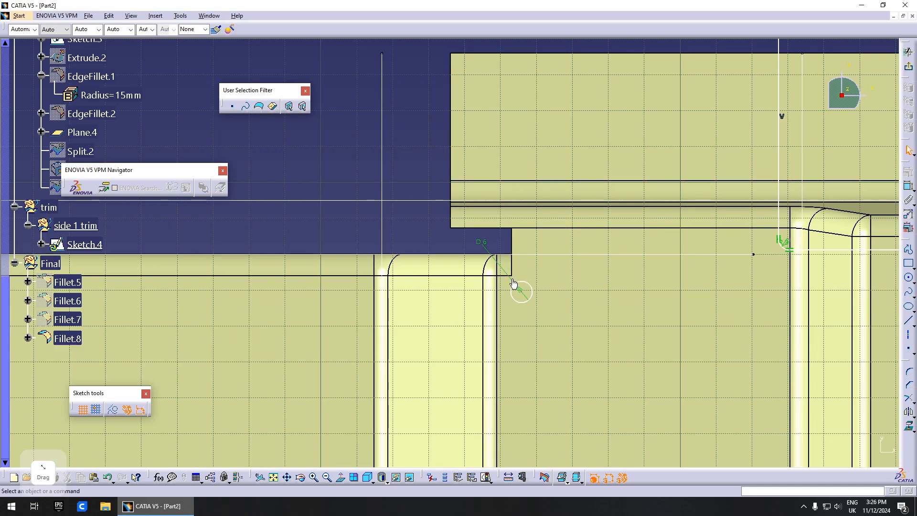
middle_click_drag(596, 221, 596, 253)
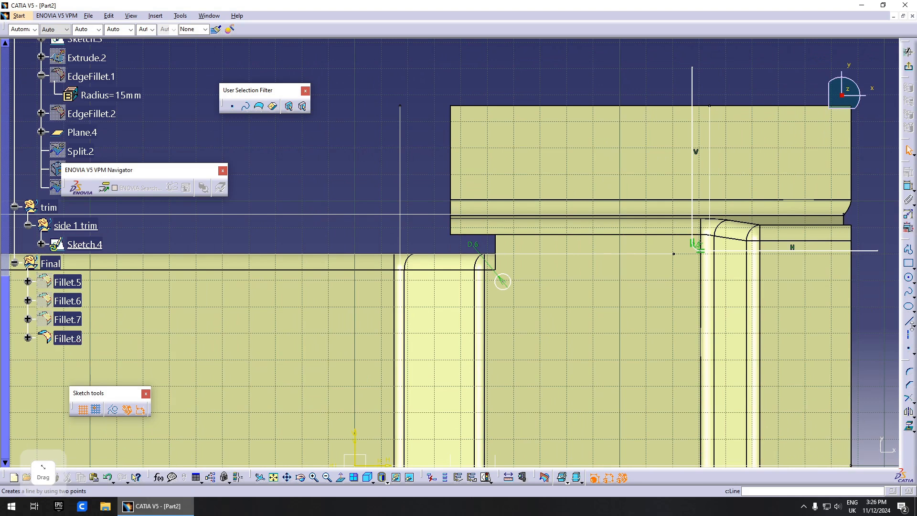
left_click(906, 320)
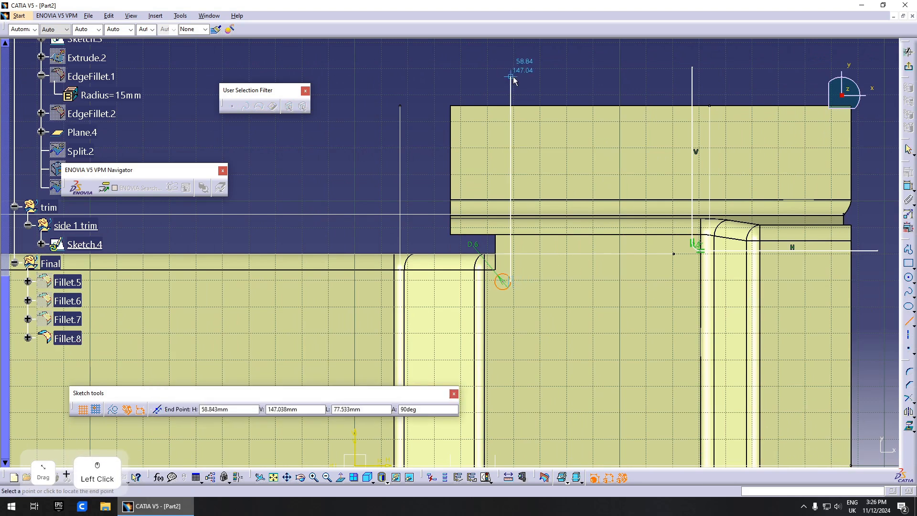
key("Escape")
middle_click_drag(514, 80, 509, 150)
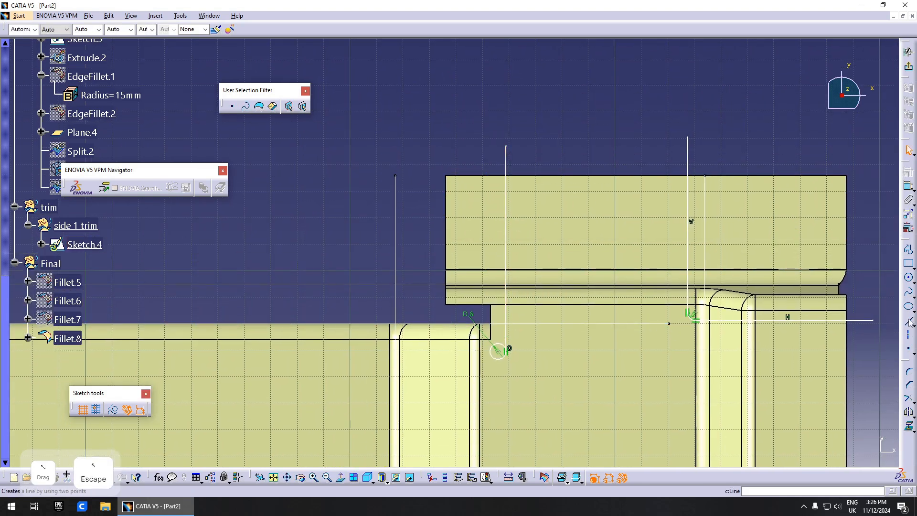
Step: Connect the outer ends of the two vertical lines with a horizontal line and trim the overhang where it meets the rounded profile's vertical line
left_click(910, 322)
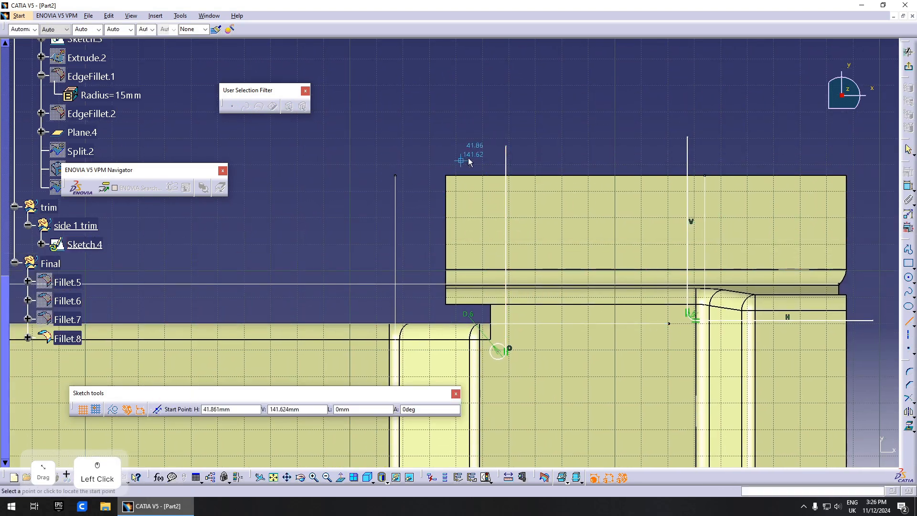
left_click(688, 146)
key("Escape")
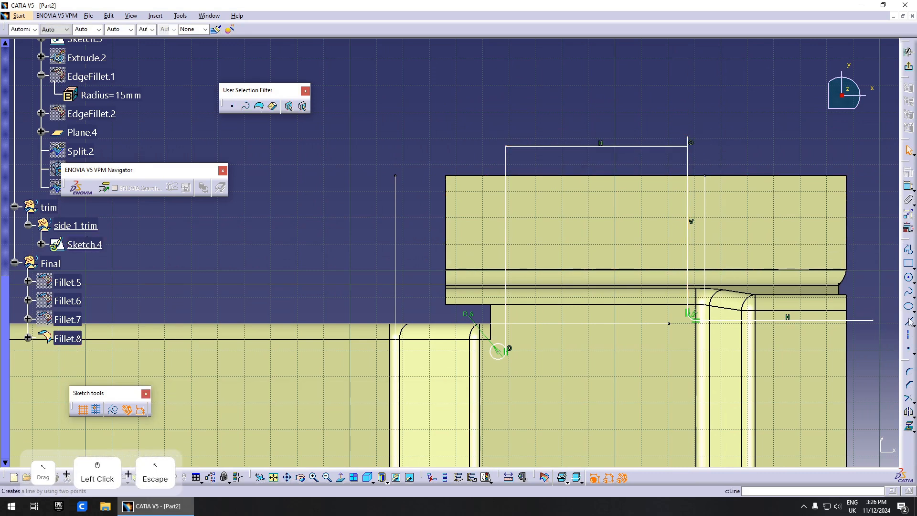
left_click(909, 398)
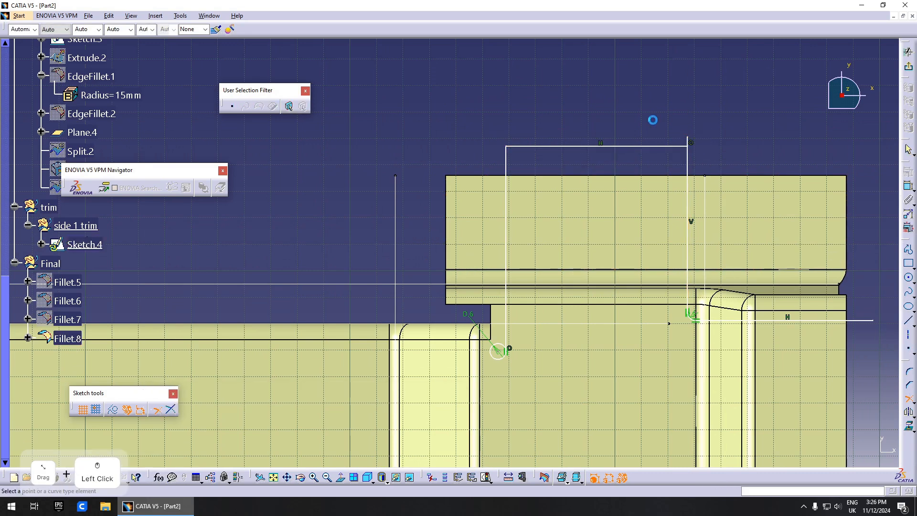
left_click(691, 153)
key("Escape")
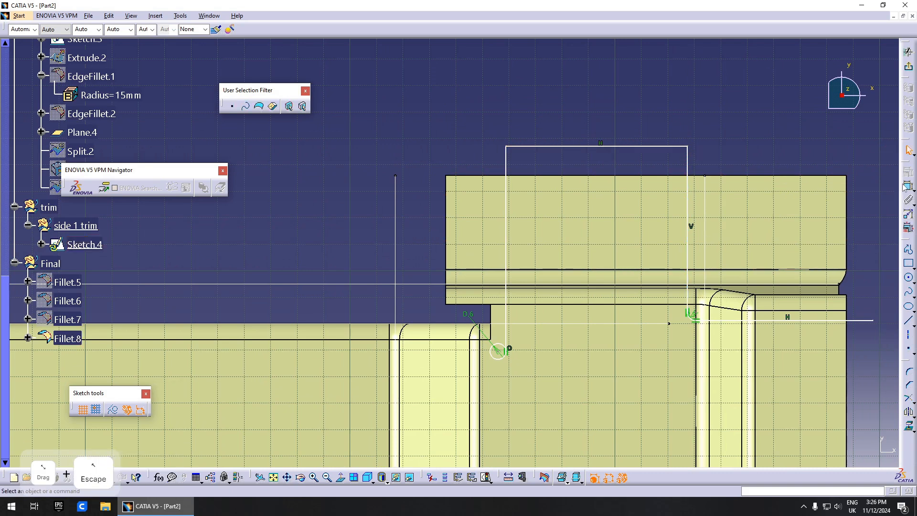
Step: Dimension the connecting horizontal line's distance from the sketch's horizontal axis and set it to 130 mm
left_click(618, 148)
middle_click_drag(612, 174, 633, 234)
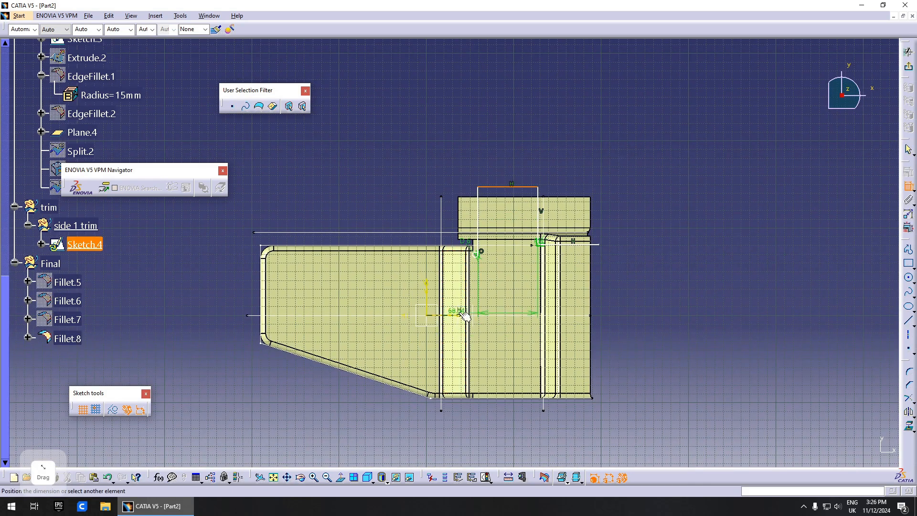
middle_click_drag(532, 215, 569, 132)
left_click(805, 418)
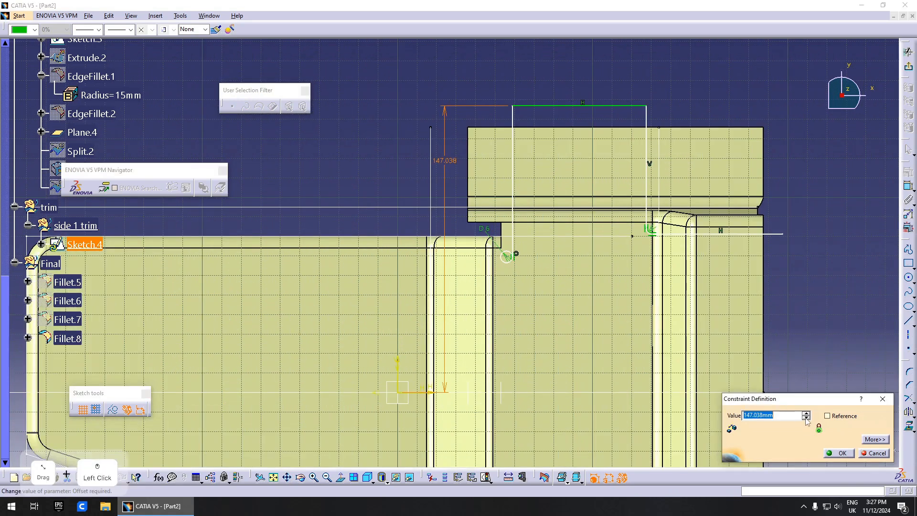
left_click(806, 418)
left_click_drag(806, 417, 806, 421)
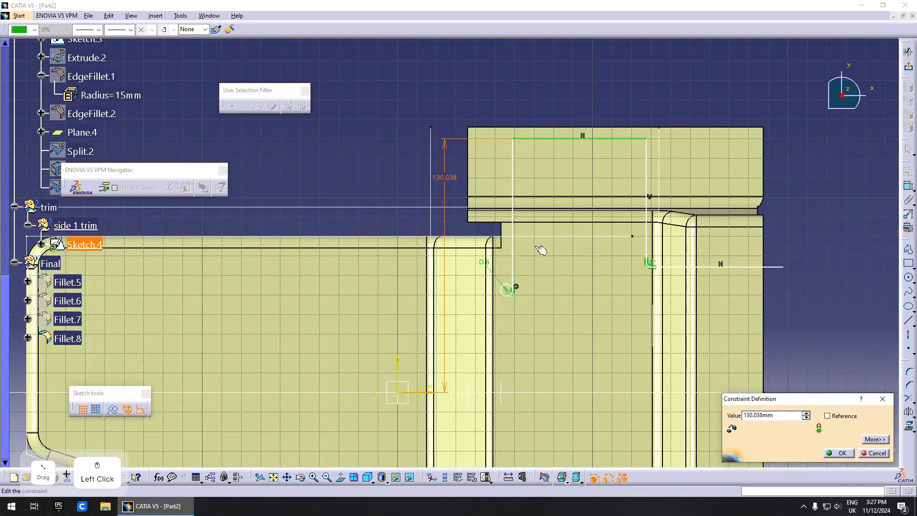
type("130")
key("Return")
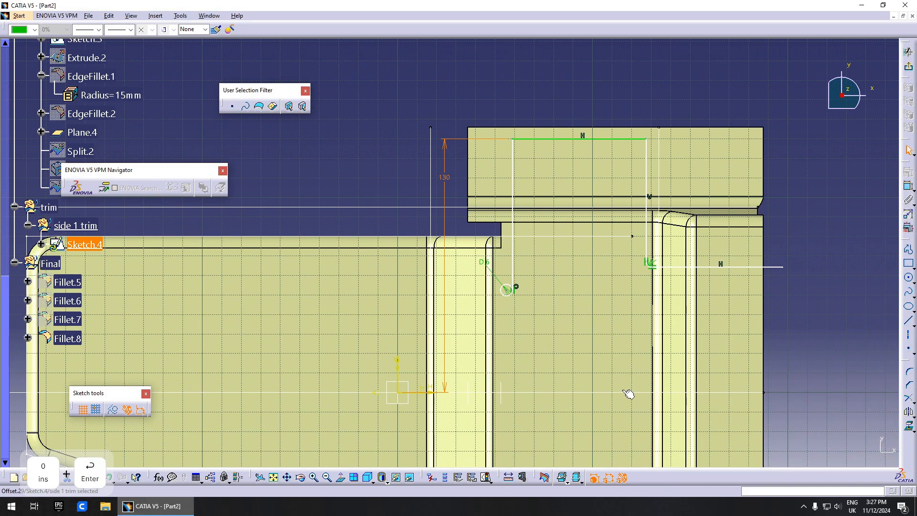
Step: Shift the 6 mm circle closer to the notch corner and constrain the line running from it as vertical
middle_click_drag(524, 324, 547, 302)
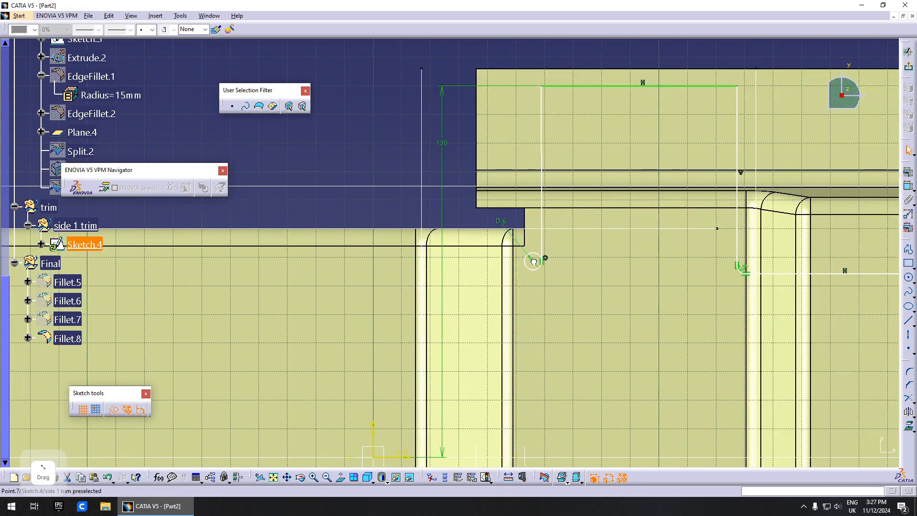
key("Escape")
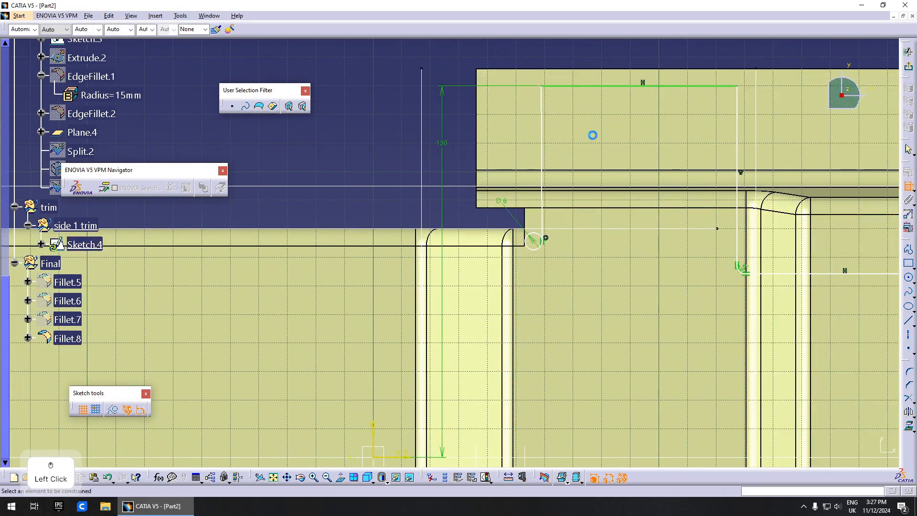
right_click(486, 122)
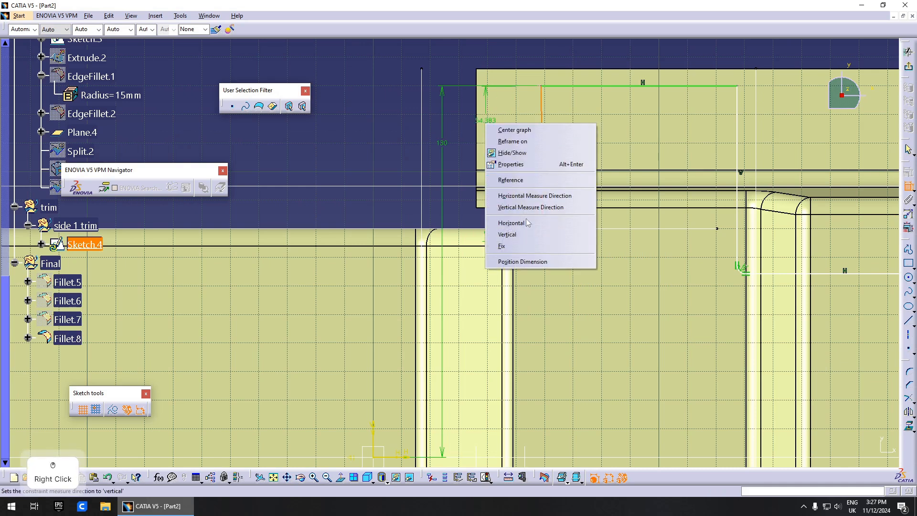
left_click(525, 233)
mouse_move(597, 192)
middle_mouse_down()
mouse_move(559, 233)
mouse_move(558, 213)
middle_mouse_up()
key("Escape")
middle_click_drag(493, 289, 458, 265)
left_click_drag(458, 270, 455, 272)
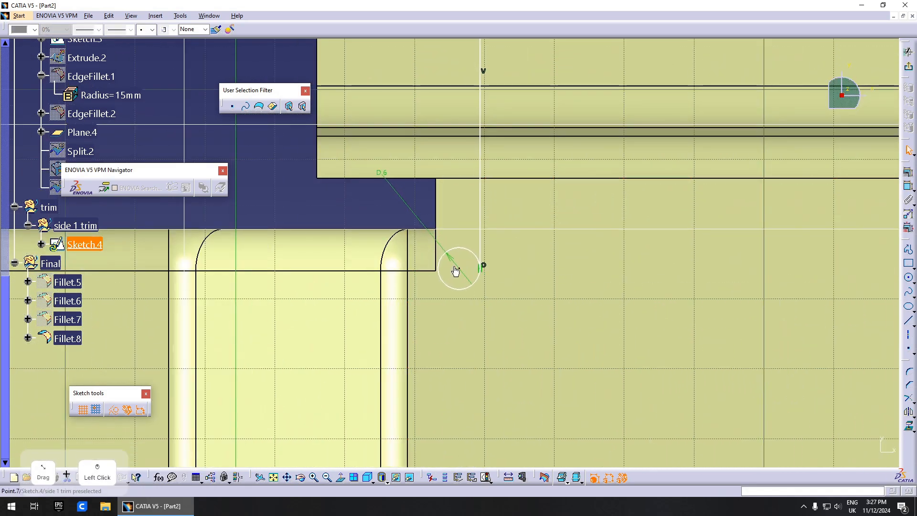
Step: Intersect Plane.4 with the sketch plane and turn the resulting line into a construction element
mouse_move(513, 348)
middle_mouse_down()
mouse_move(696, 376)
mouse_move(761, 300)
mouse_move(731, 173)
mouse_move(764, 231)
mouse_move(652, 231)
middle_mouse_up()
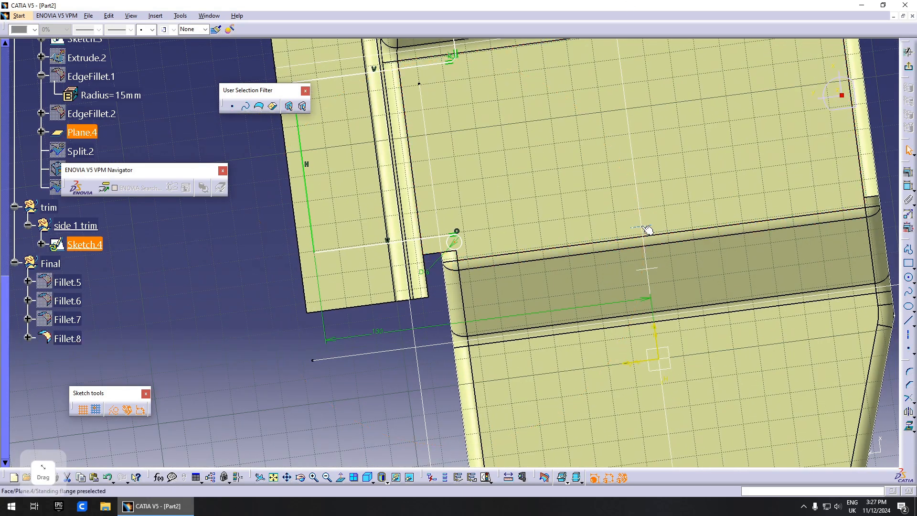
left_click(820, 258)
left_click(909, 428)
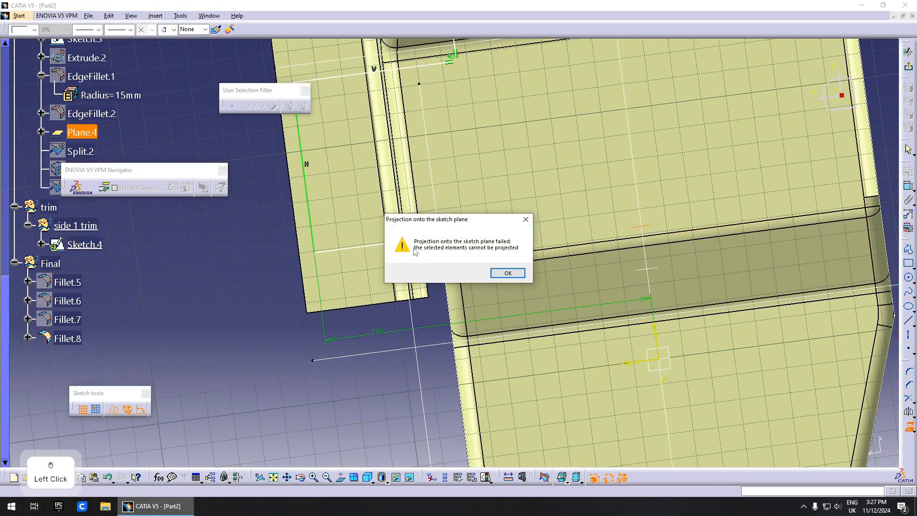
key("Escape")
left_click(911, 430)
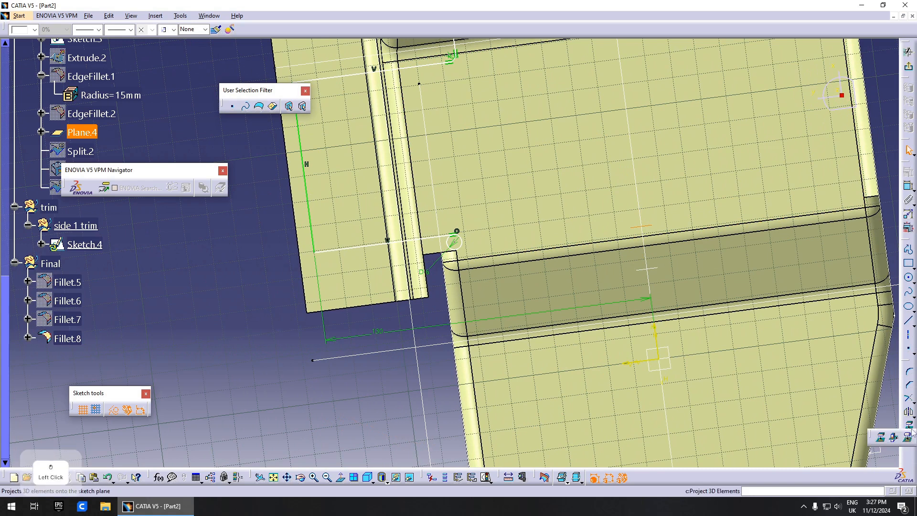
left_click(895, 438)
key("Escape")
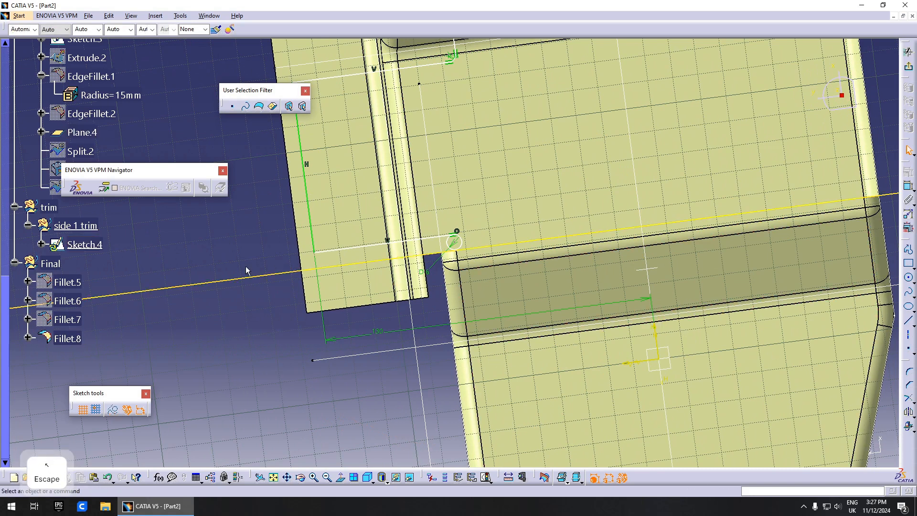
left_click(250, 278)
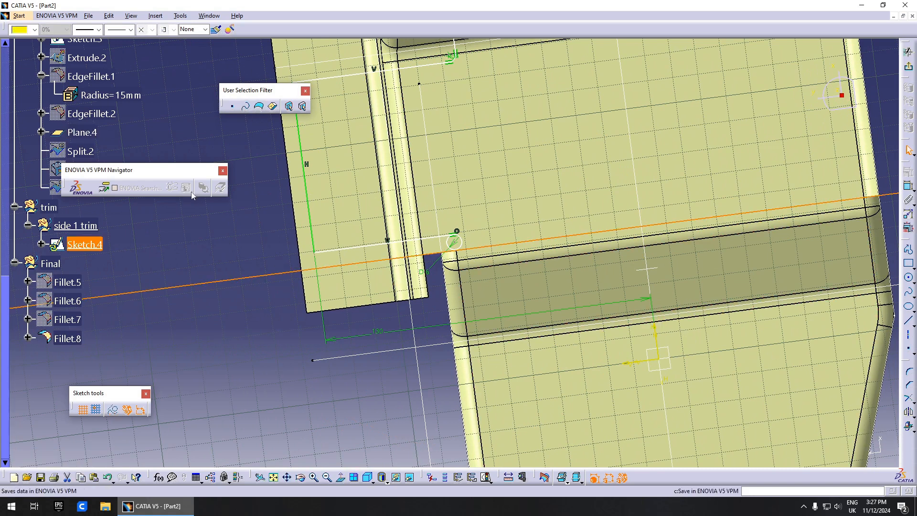
left_click(113, 409)
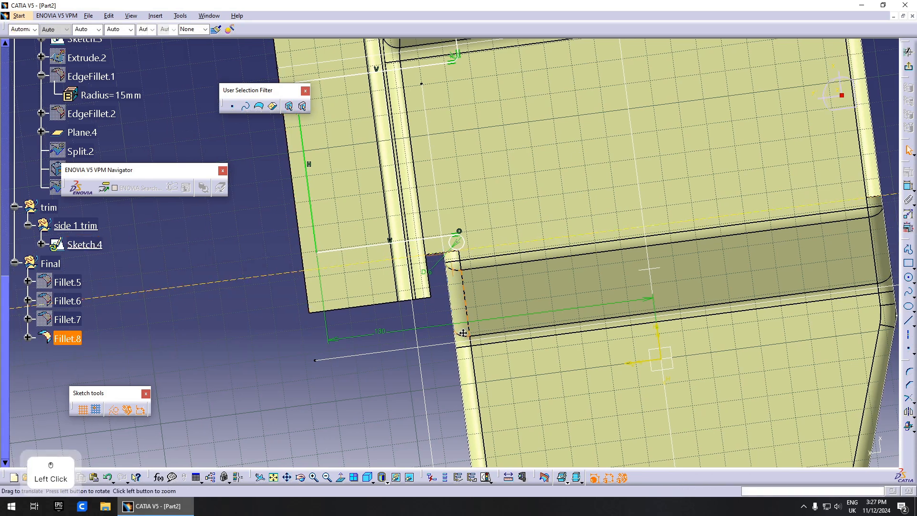
Step: Draw a short line from the circle along the notch edge and a horizontal line about 24 mm long from its end
middle_click_drag(463, 330, 757, 243)
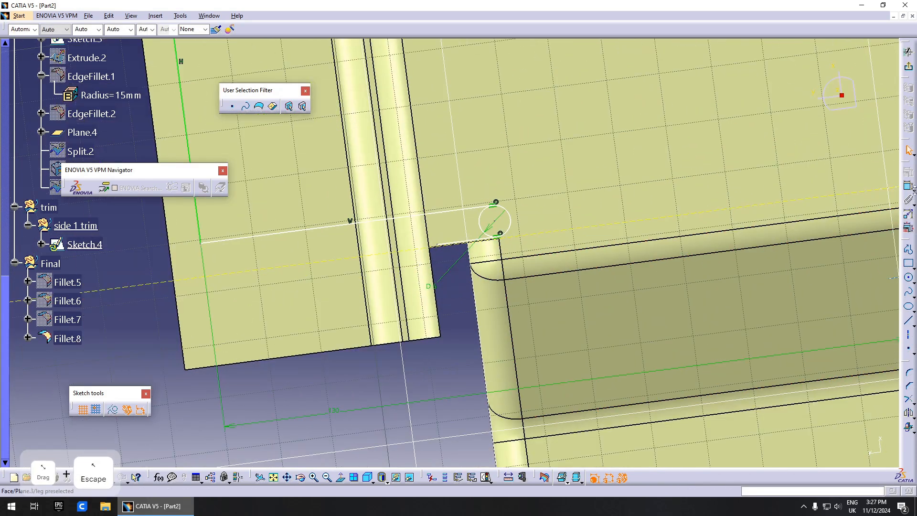
left_click(909, 323)
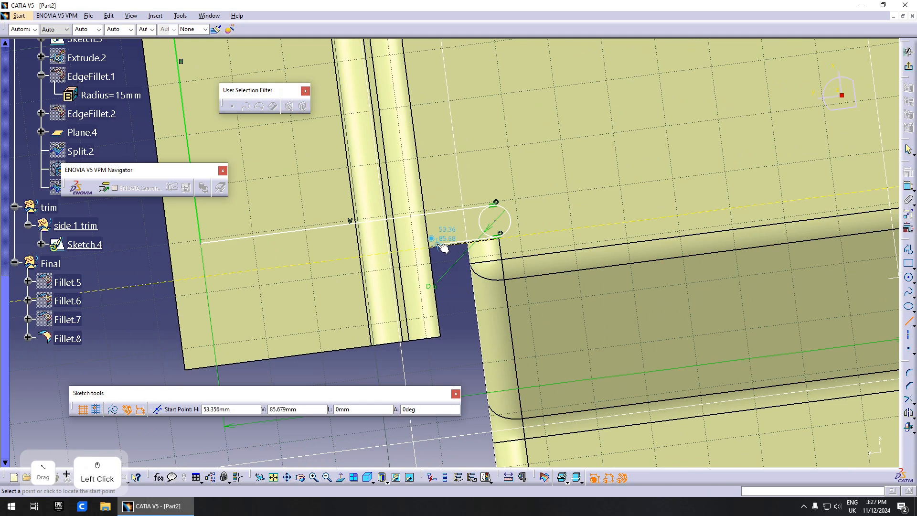
left_click(438, 246)
left_click(454, 373)
key("Escape")
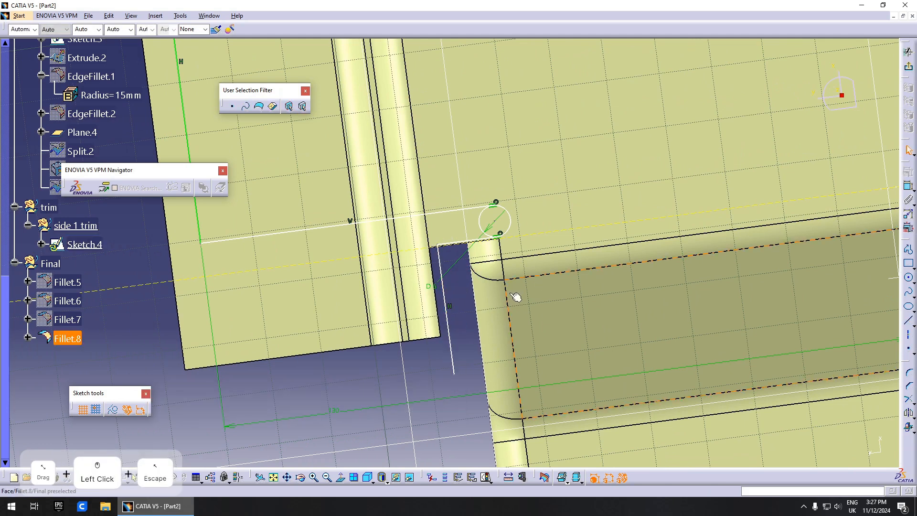
Step: Constrain the short line at the notch coincident with the construction line
middle_click_drag(511, 294, 535, 252)
left_click(909, 186)
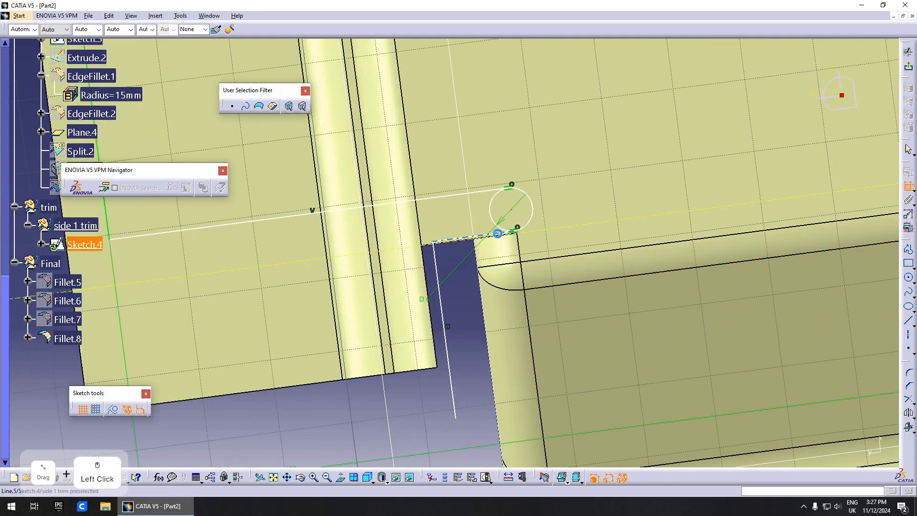
left_click(543, 228)
right_click(569, 200)
left_click(602, 325)
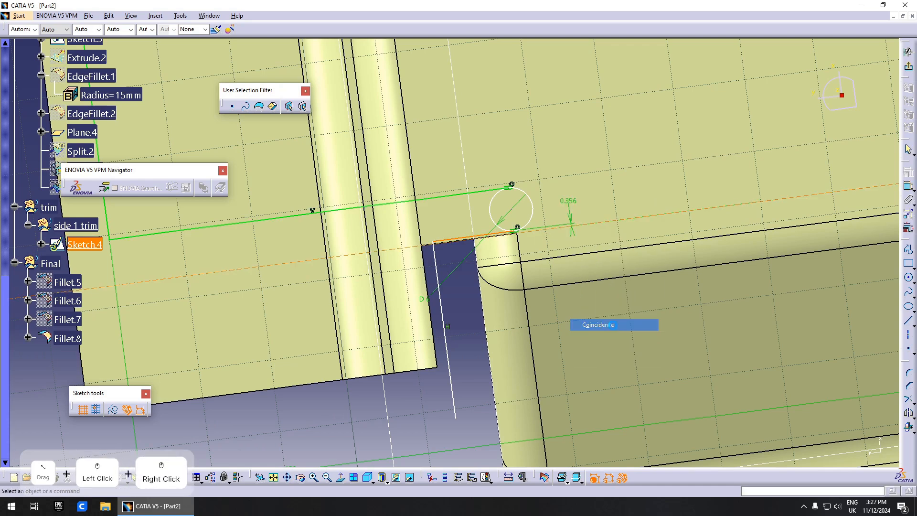
middle_click_drag(564, 249, 541, 286)
key("Escape")
Step: Dimension the circle centre's distance from the adjacent outer edge of the part and set it to 6 mm
left_click(909, 151)
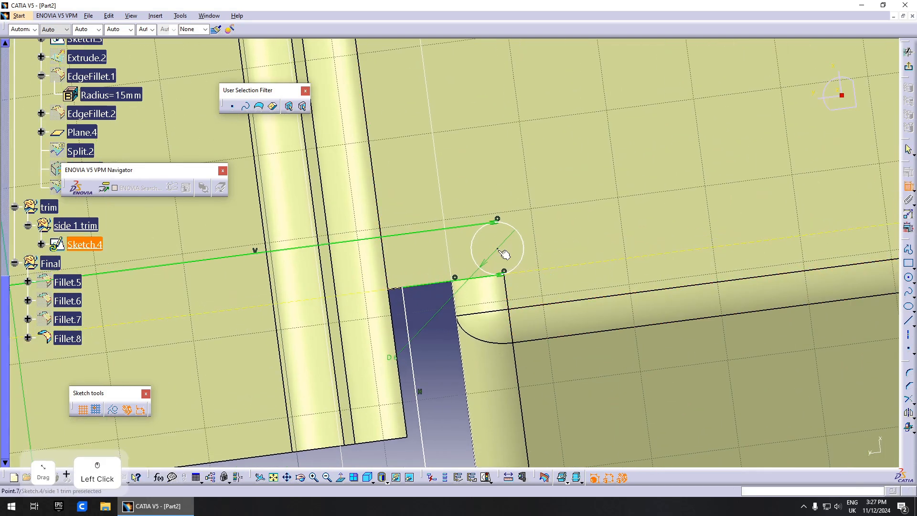
middle_click_drag(600, 209, 456, 266)
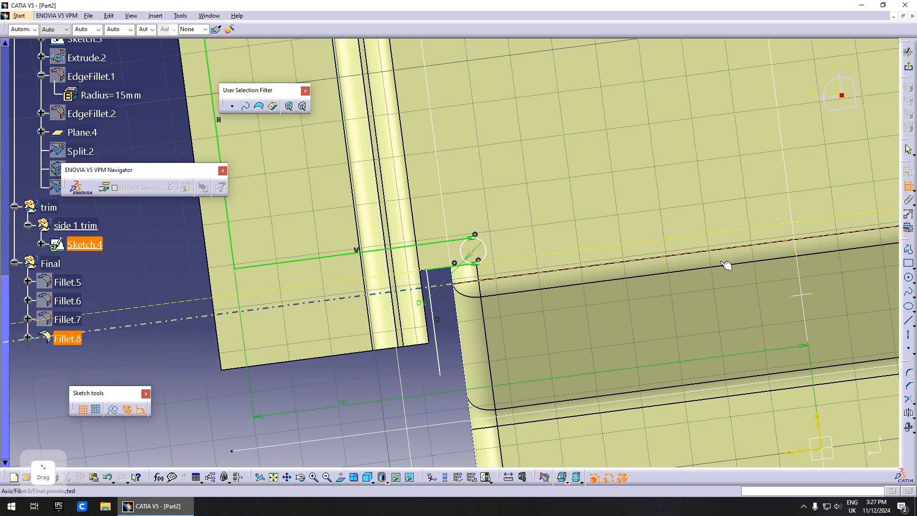
mouse_move(726, 266)
middle_mouse_down()
mouse_move(762, 279)
mouse_move(733, 278)
middle_mouse_up()
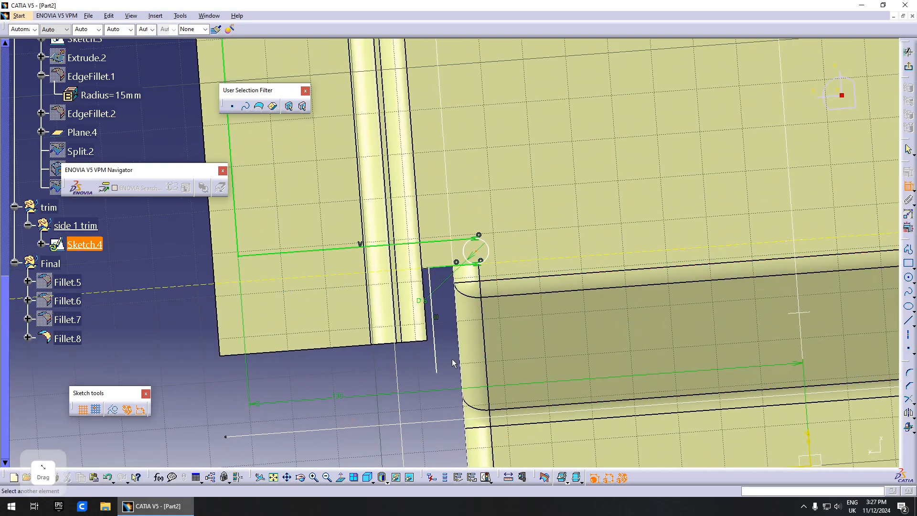
middle_click_drag(462, 333, 464, 306)
left_click(459, 203)
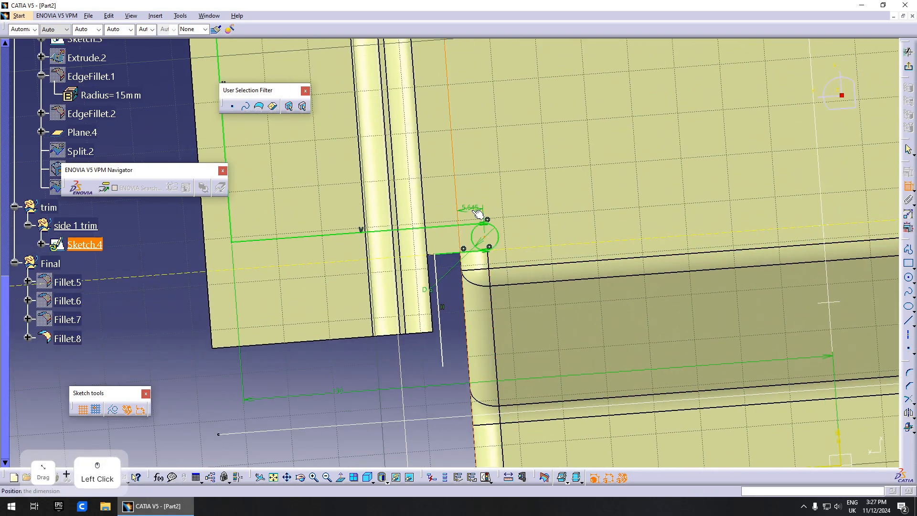
double_click(474, 209)
type("6")
key("Return")
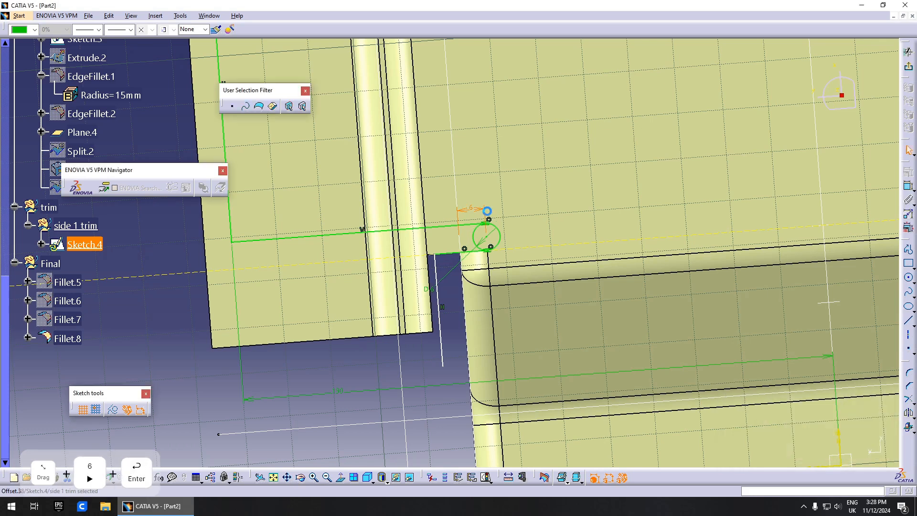
Step: Set the circle centre's offset from the adjacent outer edge to 6.5 mm
double_click(478, 209)
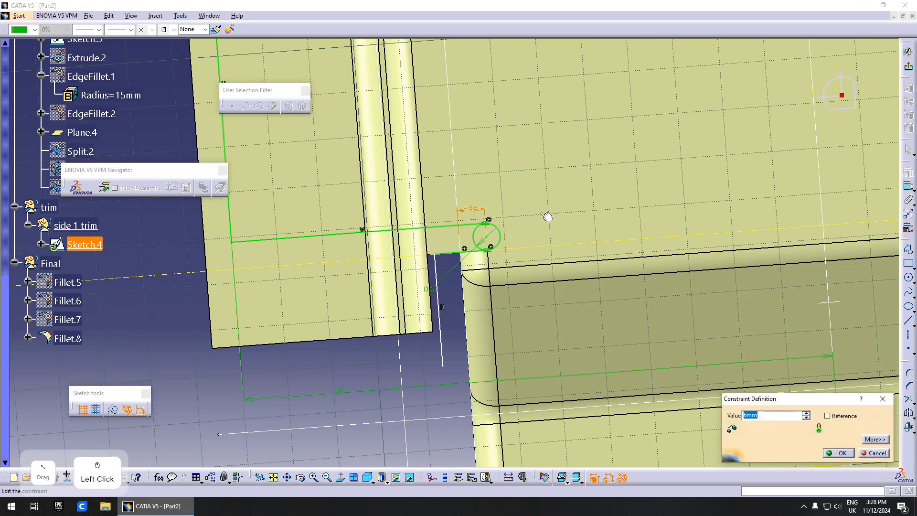
key("Escape")
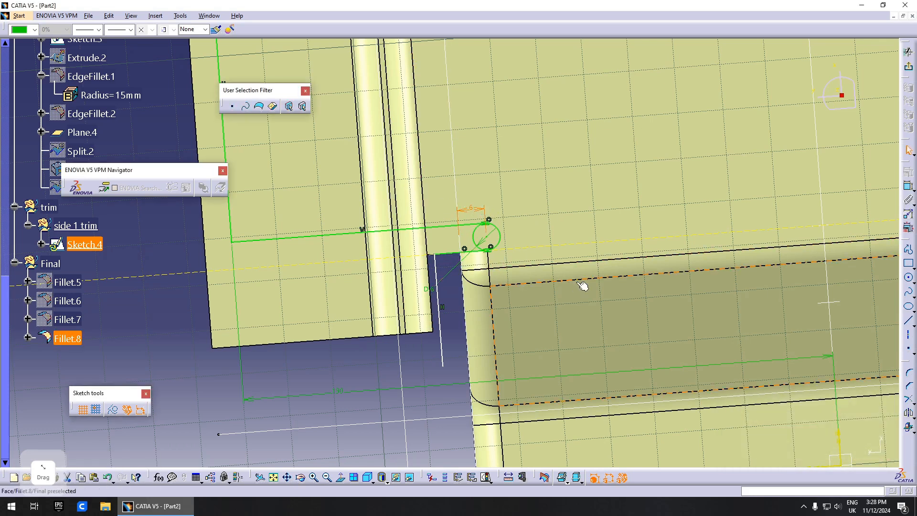
middle_click_drag(581, 286, 561, 238)
double_click(484, 189)
type("6.5")
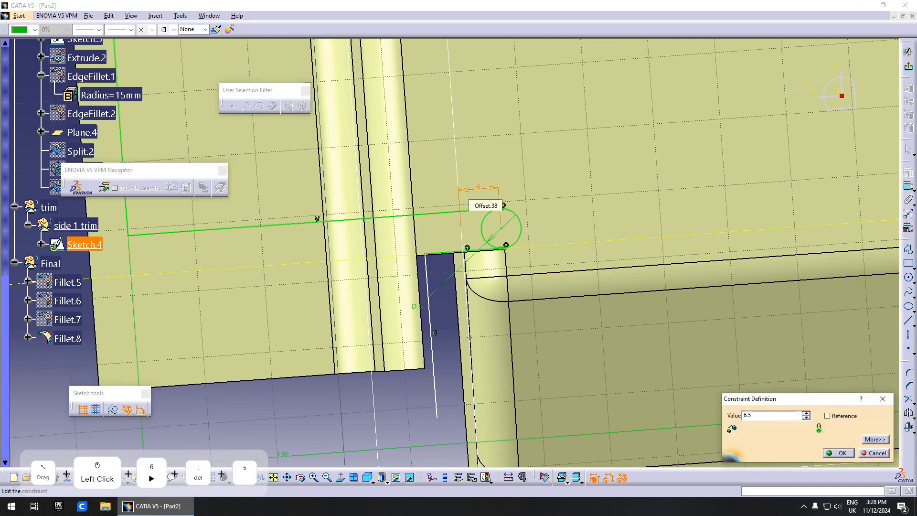
key("Return")
key("Escape")
middle_click_drag(520, 242, 561, 303)
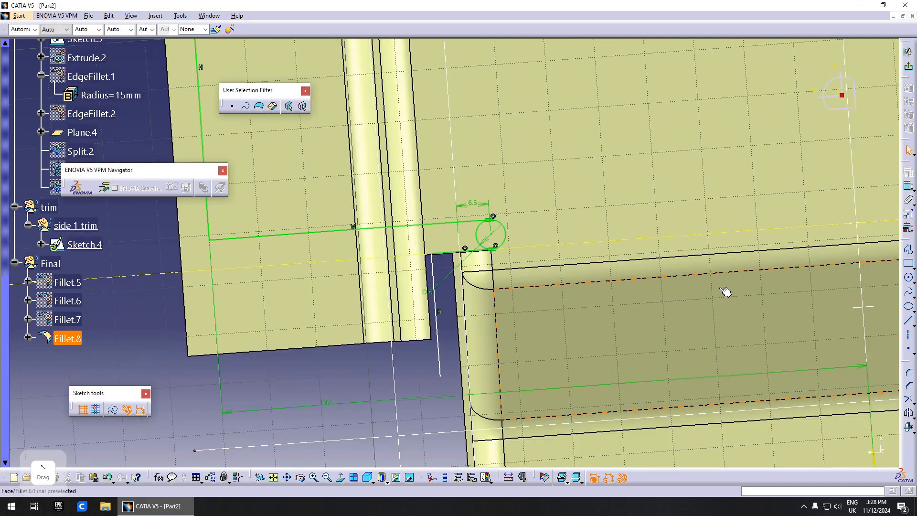
Step: Dimension the notch-side horizontal line's distance from the circle's centre, set it to 10 mm, and stretch the line's free end further outward
left_click(908, 186)
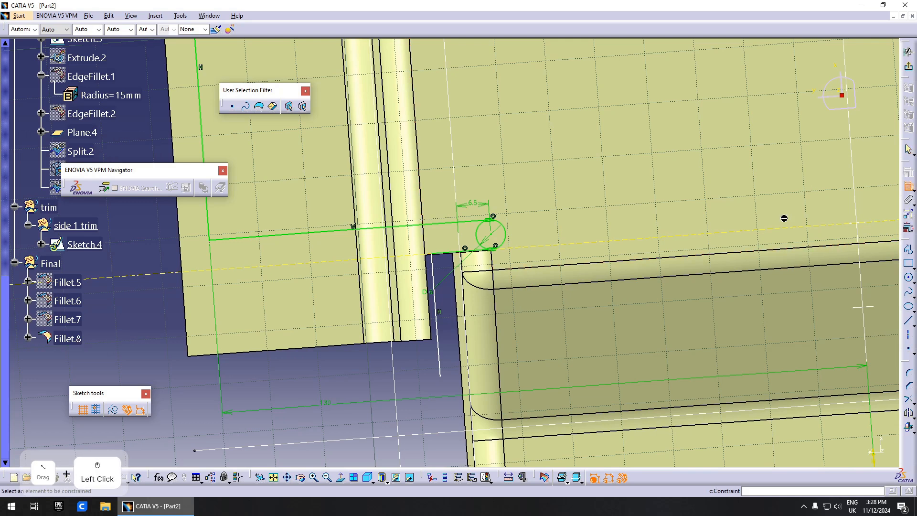
left_click(439, 267)
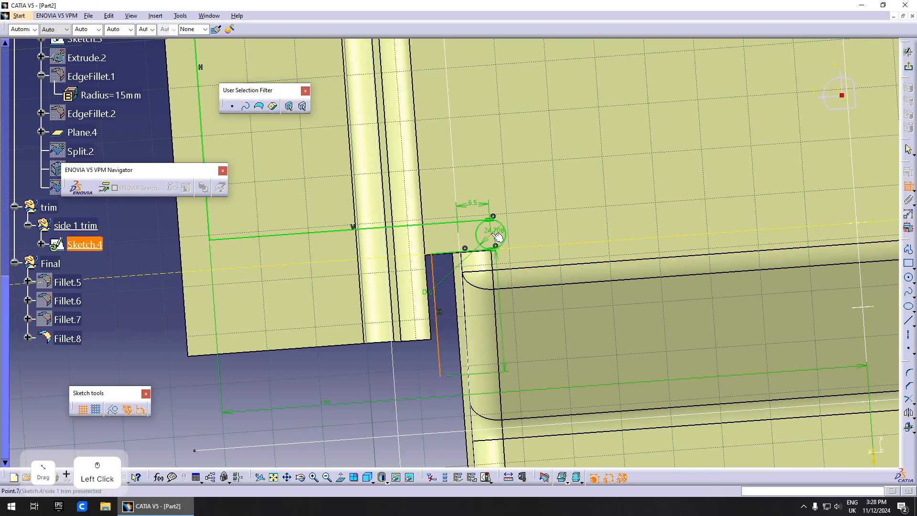
double_click(448, 266)
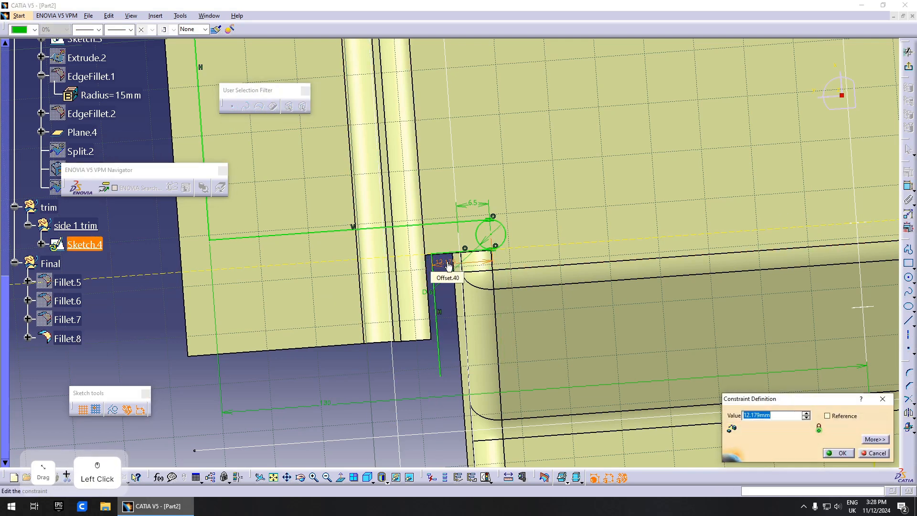
type("10")
key("Return")
key("Escape")
middle_click_drag(548, 258, 450, 359)
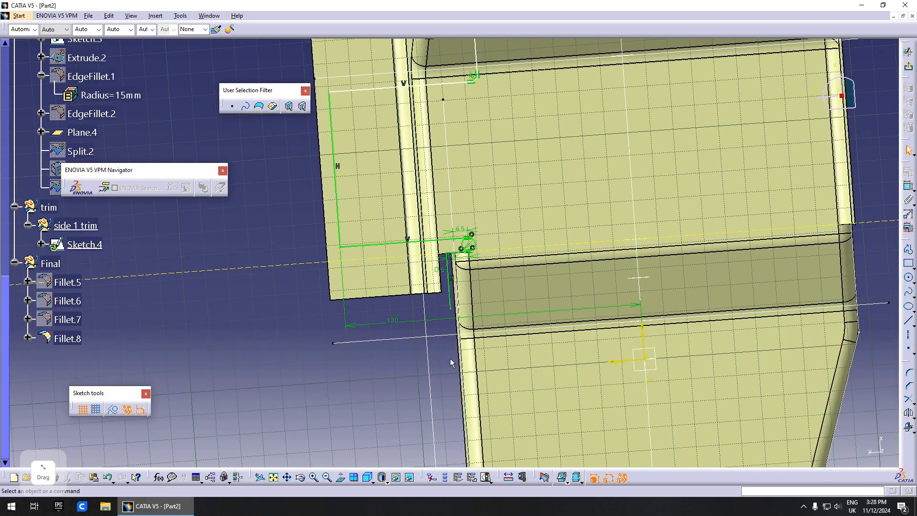
middle_click_drag(455, 310, 475, 383)
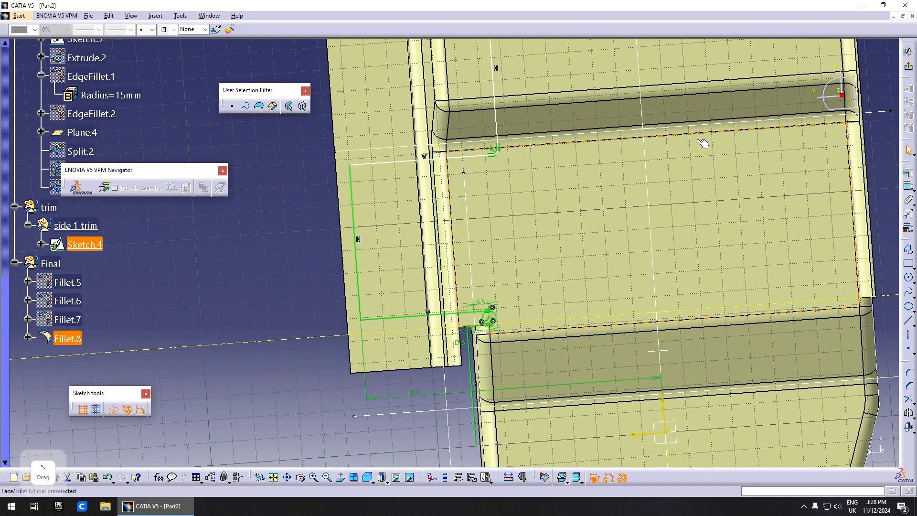
Step: Dimension the distance from the sketch's vertical axis to the profile's vertical line at the rounded corner and set it to 127 mm
key("Escape")
left_click(908, 186)
mouse_move(728, 373)
middle_mouse_down()
mouse_move(727, 348)
mouse_move(356, 275)
middle_mouse_up()
left_click(355, 273)
middle_click_drag(586, 217, 564, 146)
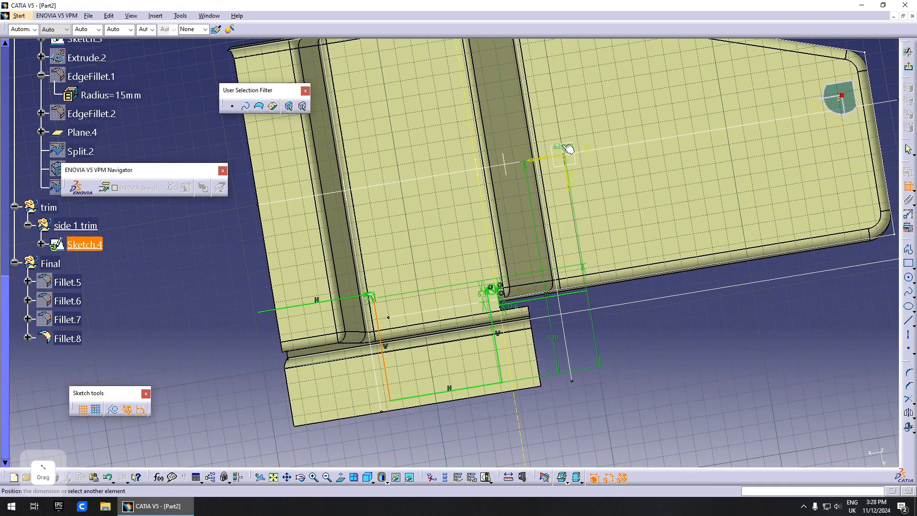
left_click(583, 328)
double_click(583, 327)
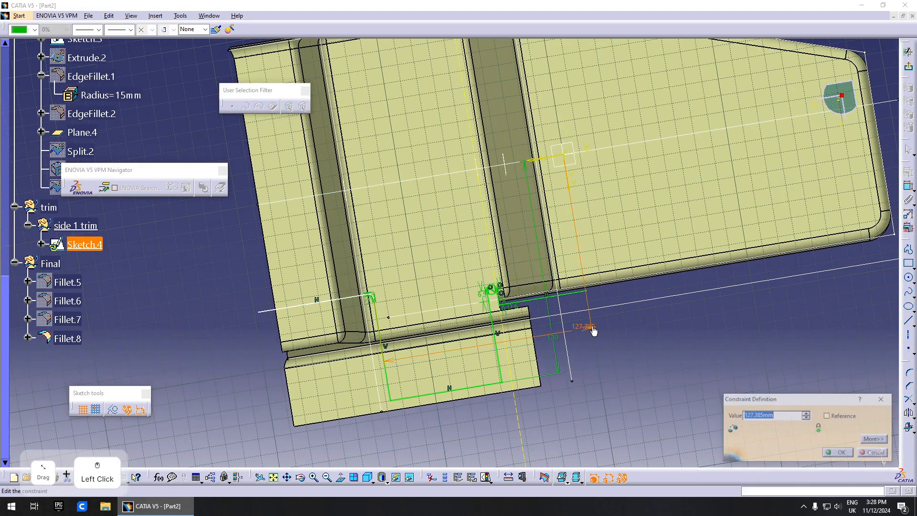
type("23")
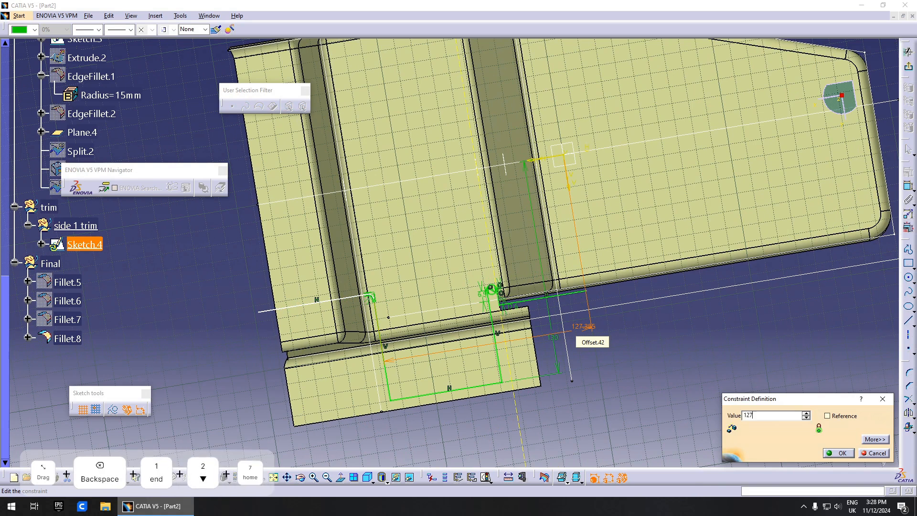
key("Return")
middle_click_drag(584, 328, 609, 345)
key("Escape")
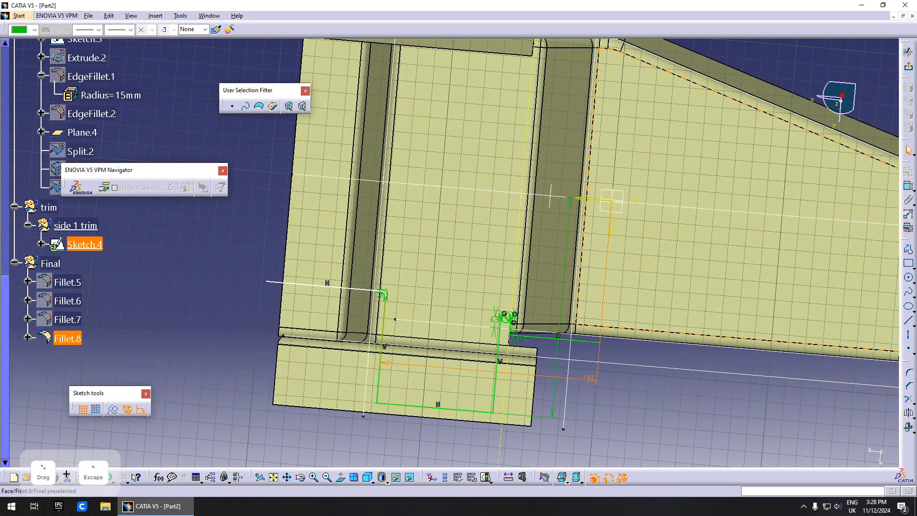
Step: Dimension the distance from the sketch's horizontal axis to the outer horizontal line at the rounded corner and set it to 85 mm
left_click(900, 186)
left_click(366, 289)
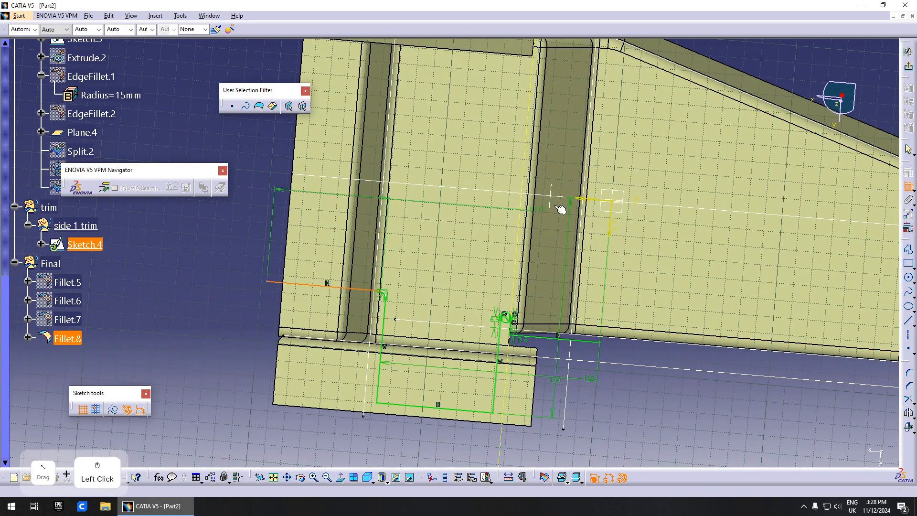
left_click(600, 200)
left_click(277, 252)
double_click(277, 252)
mouse_move(488, 365)
middle_mouse_down()
mouse_move(618, 319)
mouse_move(664, 248)
middle_mouse_up()
left_click(805, 416)
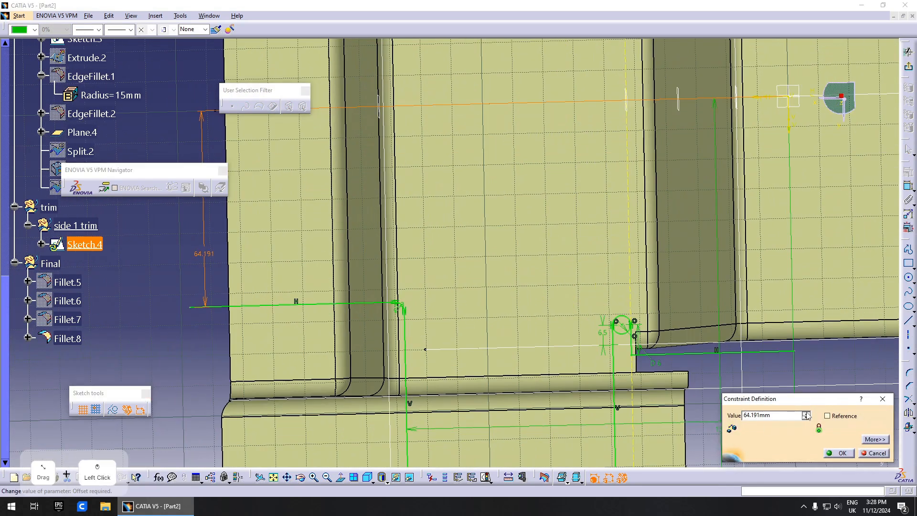
left_click_drag(806, 414, 807, 415)
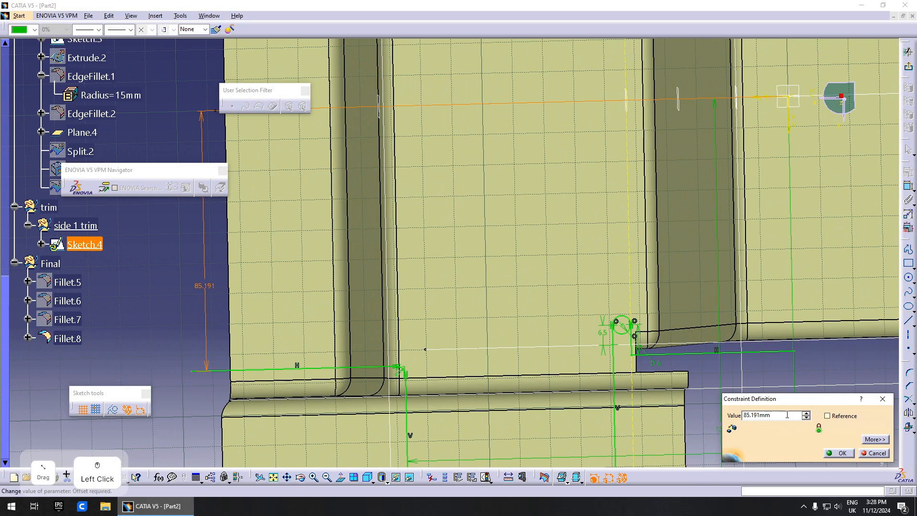
key("Return")
Step: Quick-trim the inner half of the circle between the two vertical lines, leaving a rounded notch end
middle_click_drag(574, 405, 792, 342)
middle_click_drag(587, 365, 601, 324)
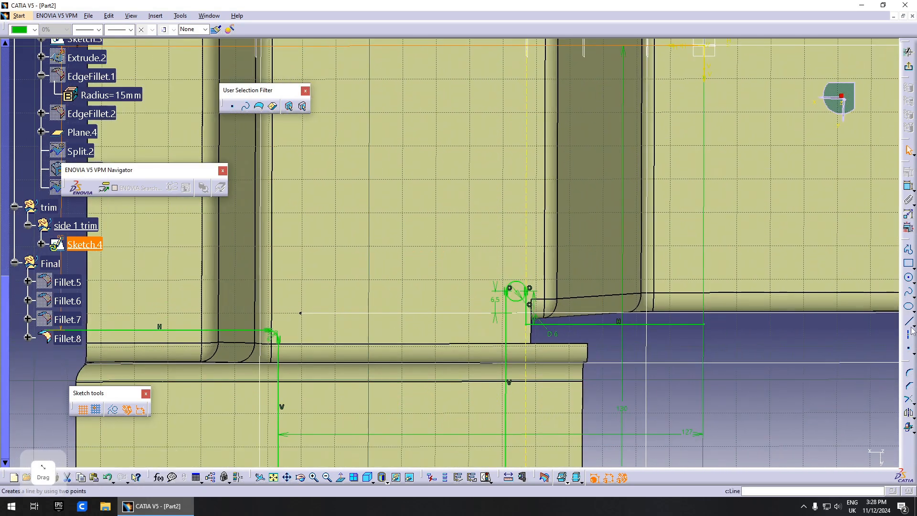
left_click(913, 404)
left_click(883, 414)
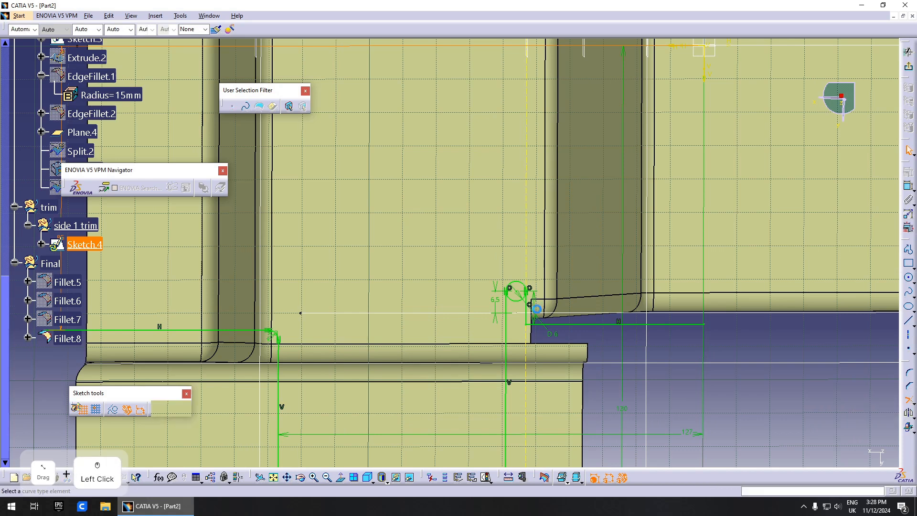
left_click(529, 305)
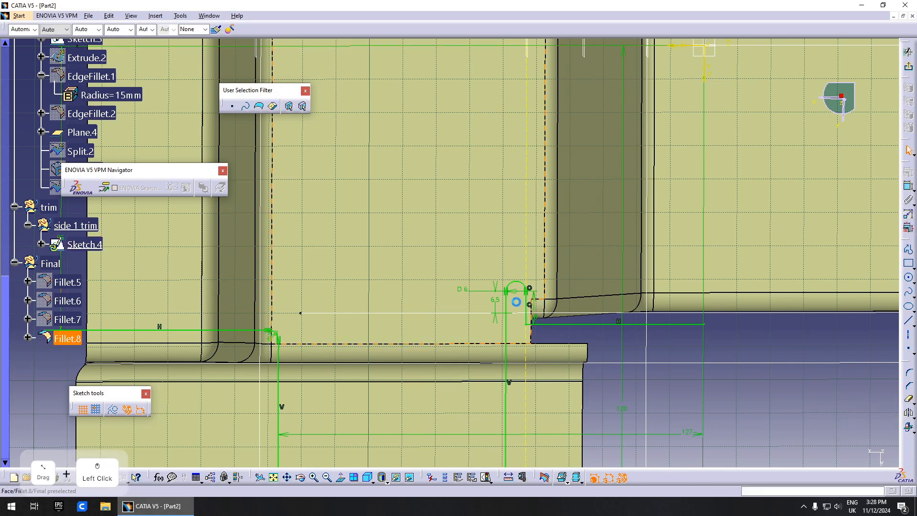
middle_click_drag(548, 307, 598, 352)
key("Escape")
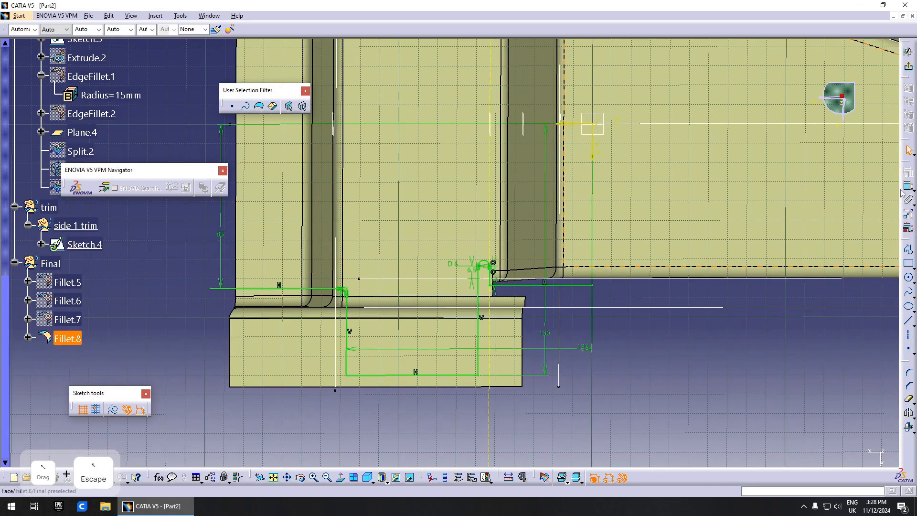
Step: Round the corner between the 127 mm vertical line and the profile's outermost horizontal line with a radius of about 10.5 mm
left_click(909, 376)
middle_click_drag(276, 378, 327, 307)
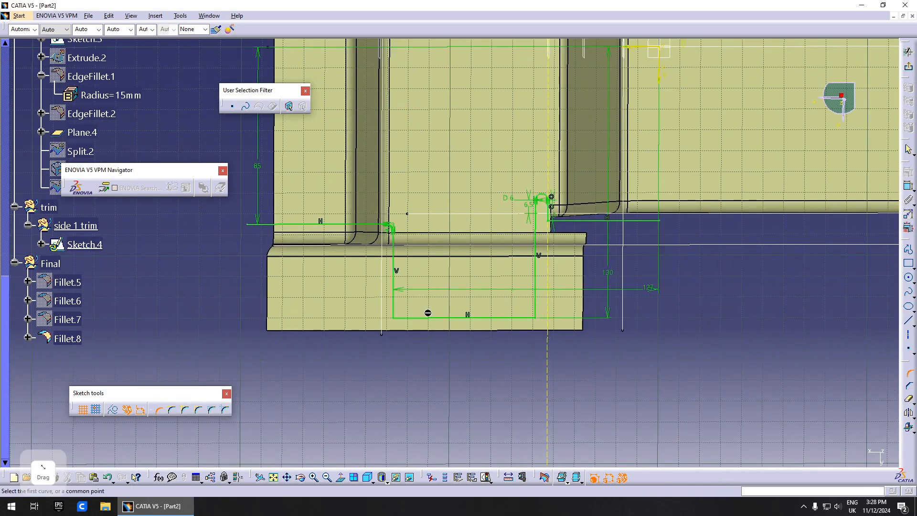
left_click(410, 320)
left_click(406, 312)
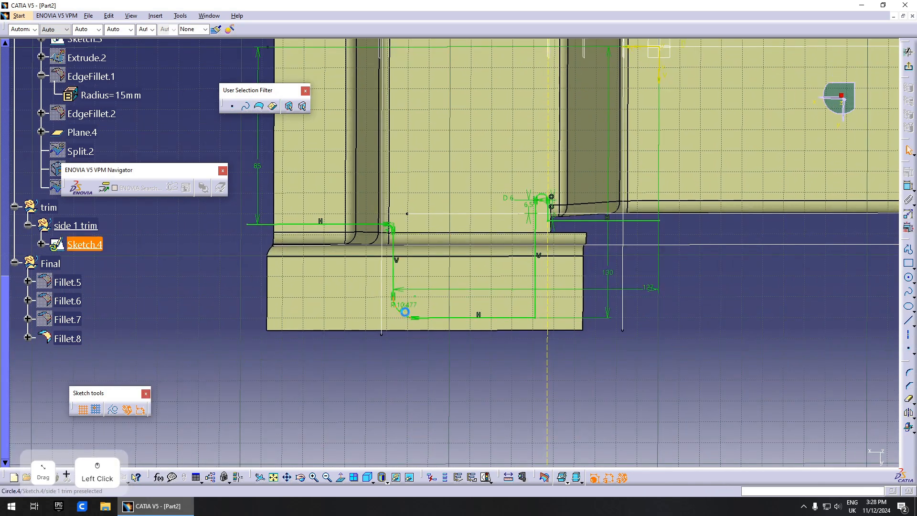
Step: Round the corner between the notch-side vertical line and the profile's outermost horizontal line with a 12 mm radius
left_click(532, 319)
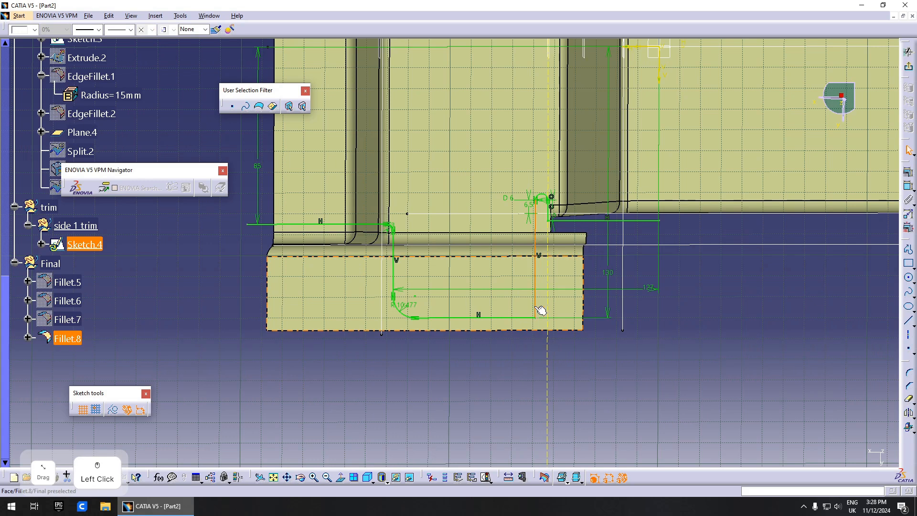
left_click(909, 373)
left_click(530, 320)
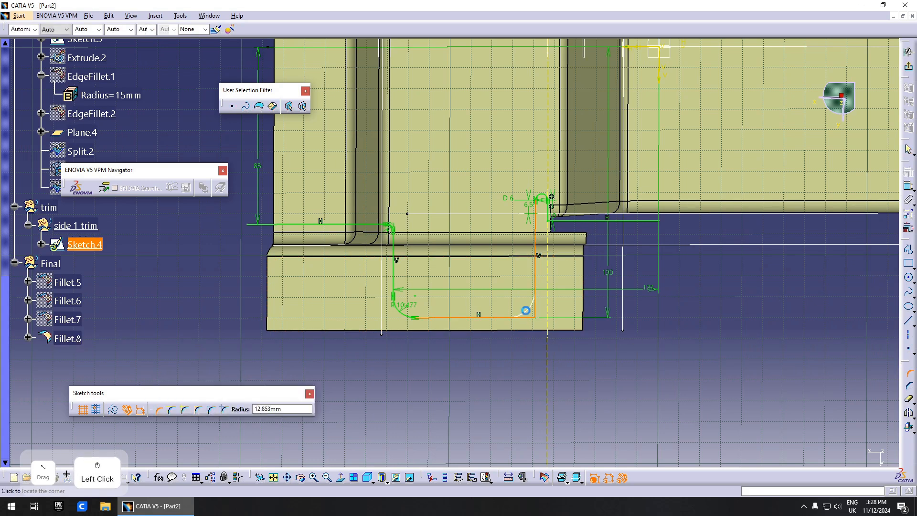
type("12")
key("Return")
double_click(524, 302)
key("Return")
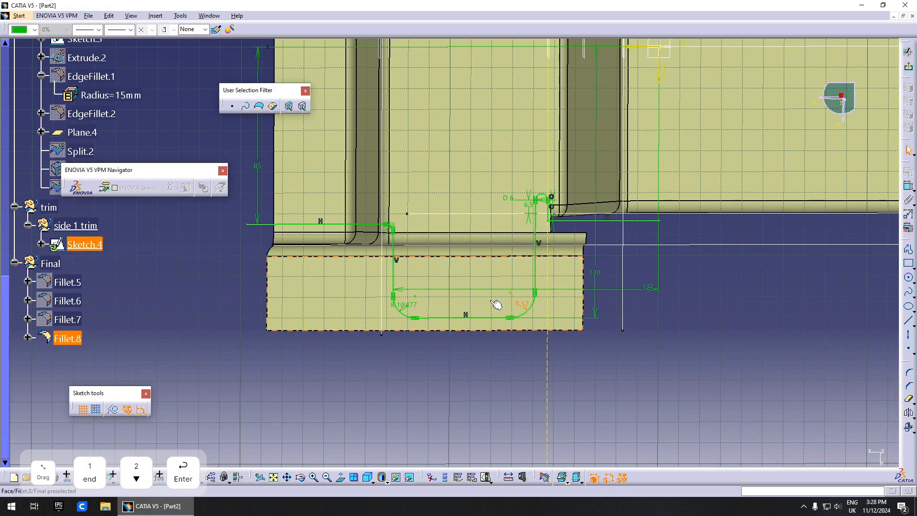
Step: Set the radius of the corner at the 127 mm vertical line to 12 mm
double_click(406, 306)
type("12")
key("Return")
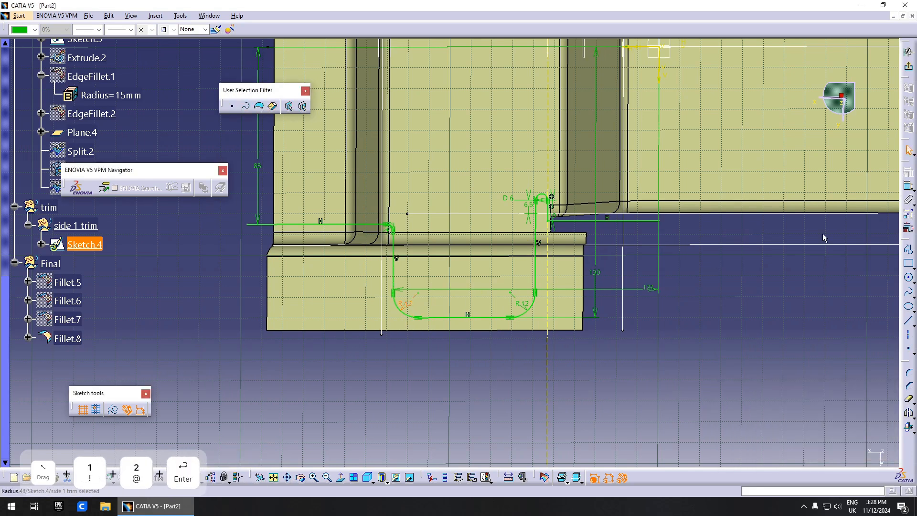
Step: Exit the sketch and extrude the trim profile into a surface crossing the part
left_click(910, 69)
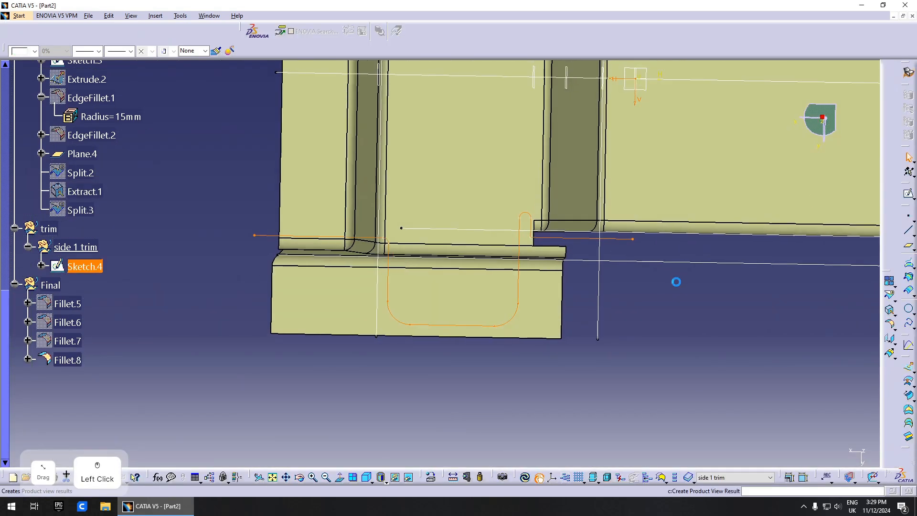
left_click(906, 363)
middle_click_drag(508, 380, 659, 411)
left_click(780, 450)
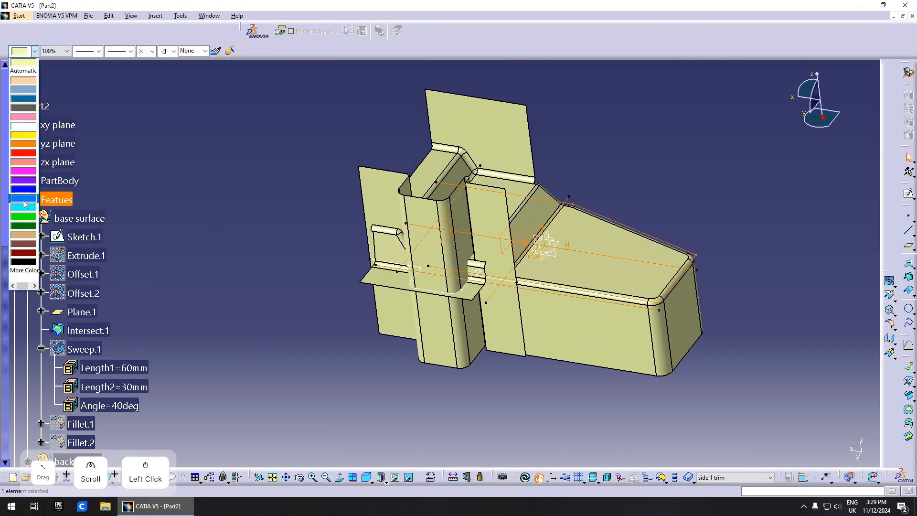
Step: Set the colour of the Featues geometrical set to cyan
left_click(371, 297)
left_click(46, 195)
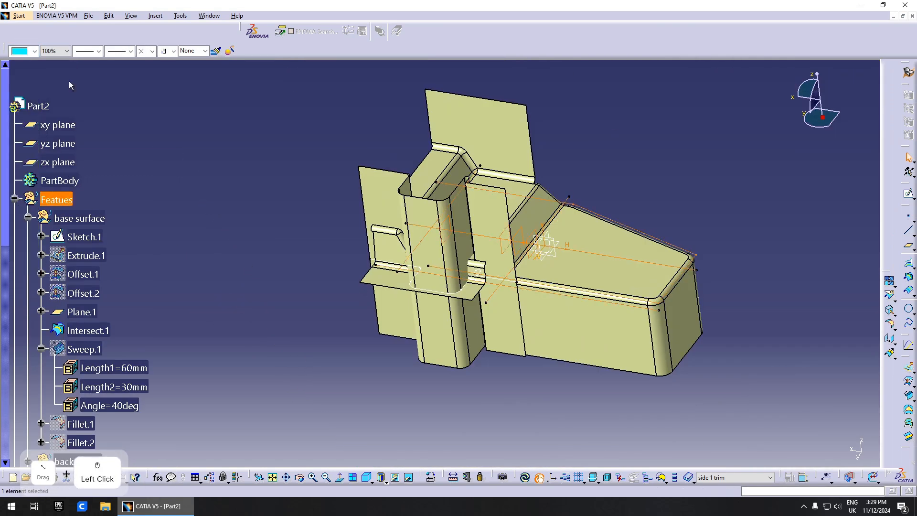
left_click(226, 234)
left_click(71, 204)
Step: Set the colour of the trim geometrical set to blue
scroll(75, 286, "down", 4)
scroll(75, 287, "down", 5)
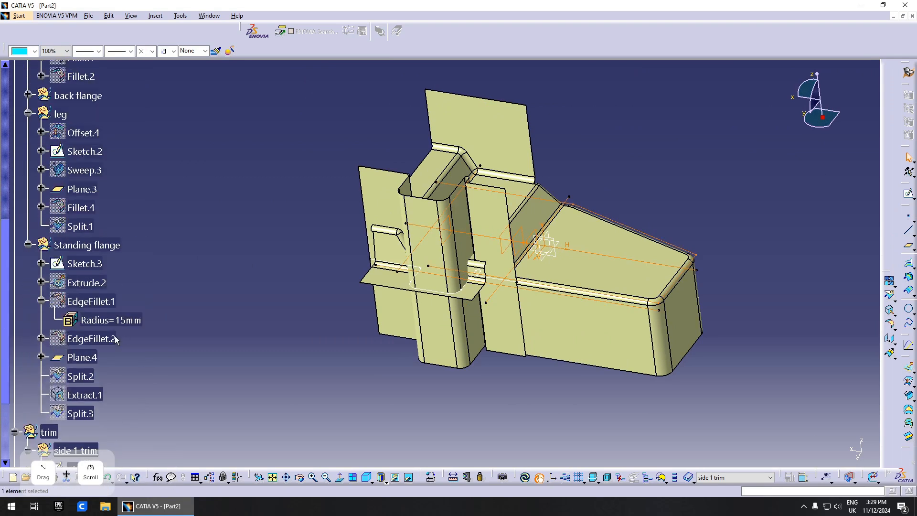
left_click(50, 350)
left_click(23, 51)
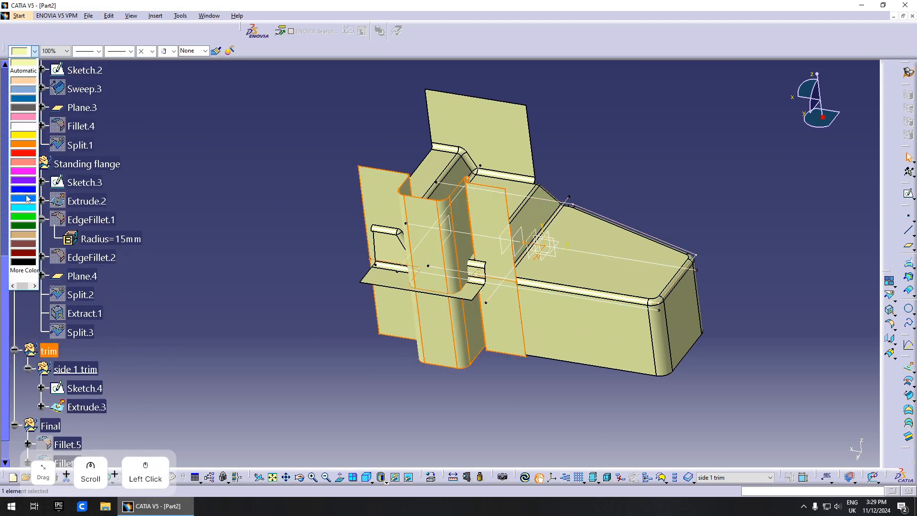
left_click(23, 141)
left_click(276, 248)
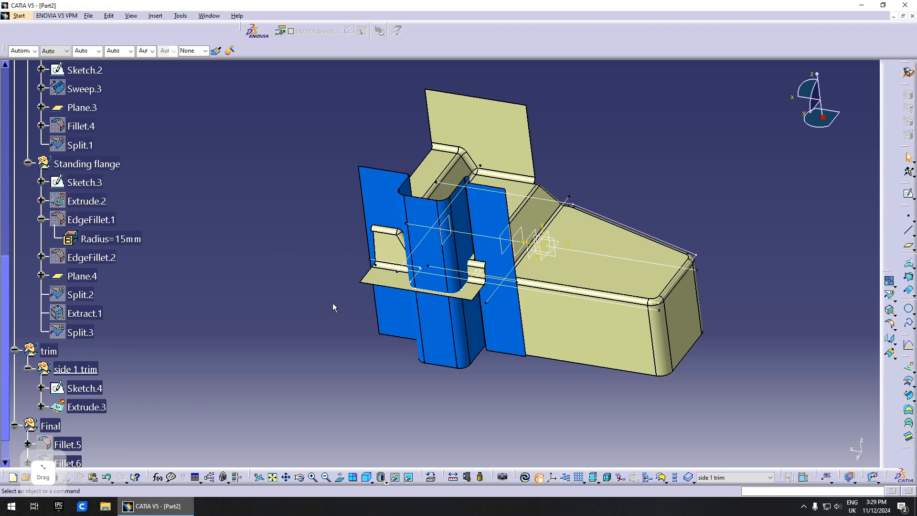
Step: Insert a new geometrical set named "side 2 trim" with Part2 as its father
middle_click_drag(499, 322, 549, 420)
scroll(115, 301, "down", 3)
left_click(49, 269)
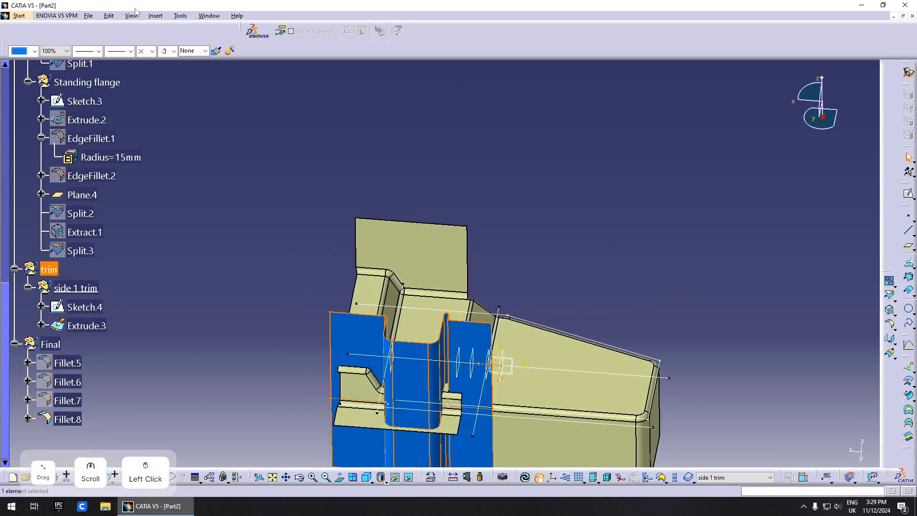
left_click(155, 15)
left_click(167, 62)
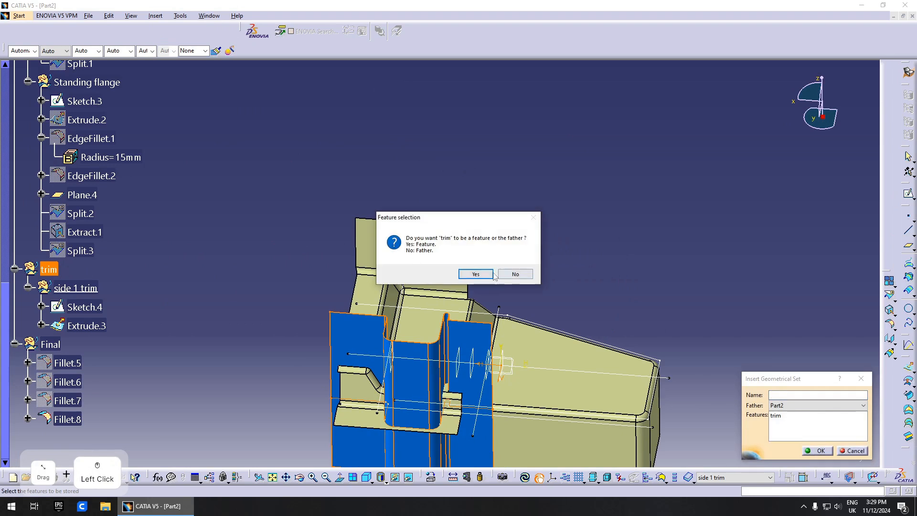
left_click(503, 275)
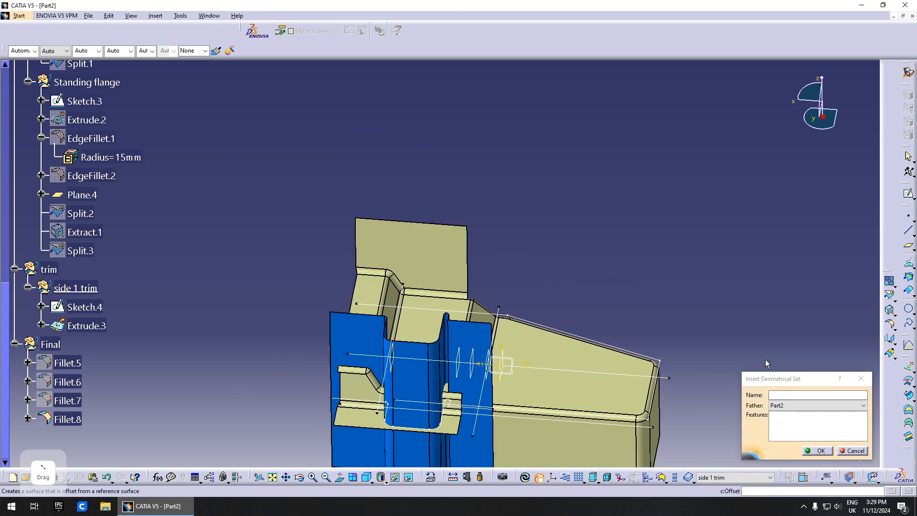
left_click(792, 396)
type("side 2 trim")
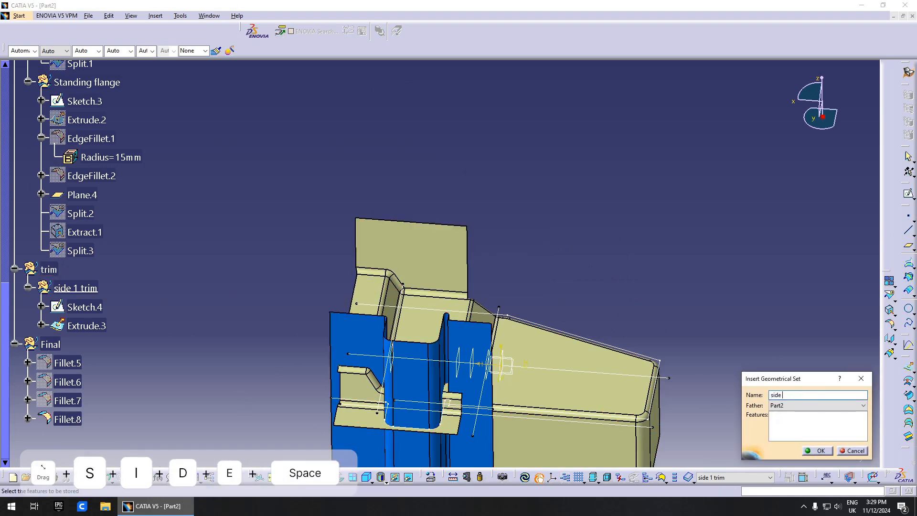
key("Return")
Step: Start a sketch on the xy plane and draw a circle about 8.7 mm in diameter near the part's uncut side edge, beside the rib
mouse_move(629, 422)
middle_mouse_down()
mouse_move(421, 368)
mouse_move(471, 291)
mouse_move(460, 199)
middle_mouse_up()
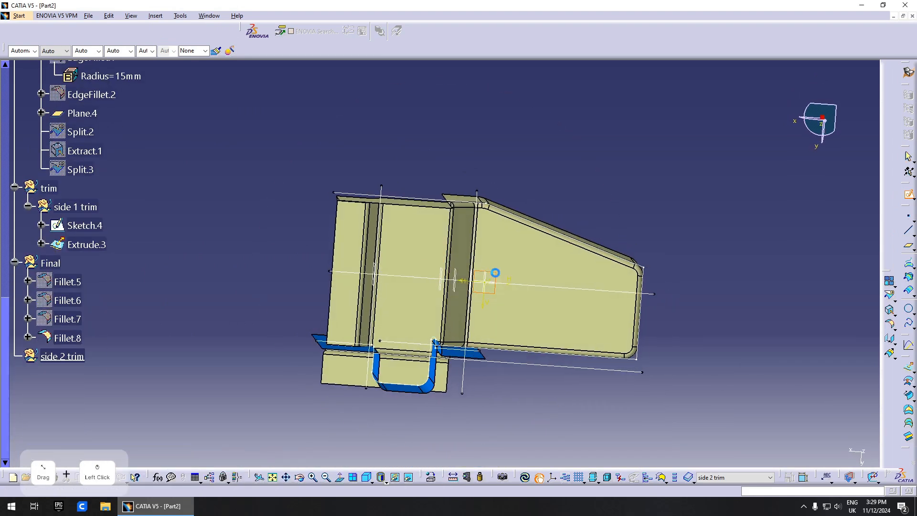
left_click(495, 272)
left_click(909, 278)
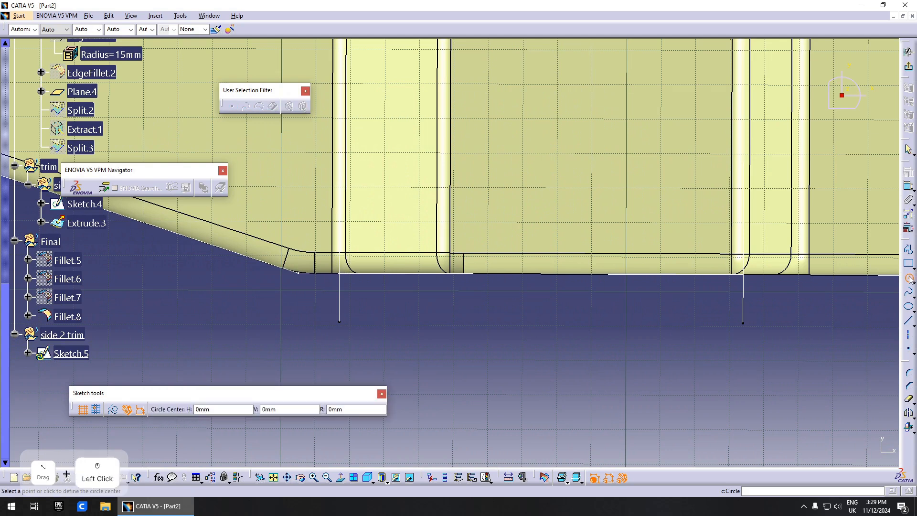
left_click(476, 234)
left_click(491, 241)
left_click(582, 340)
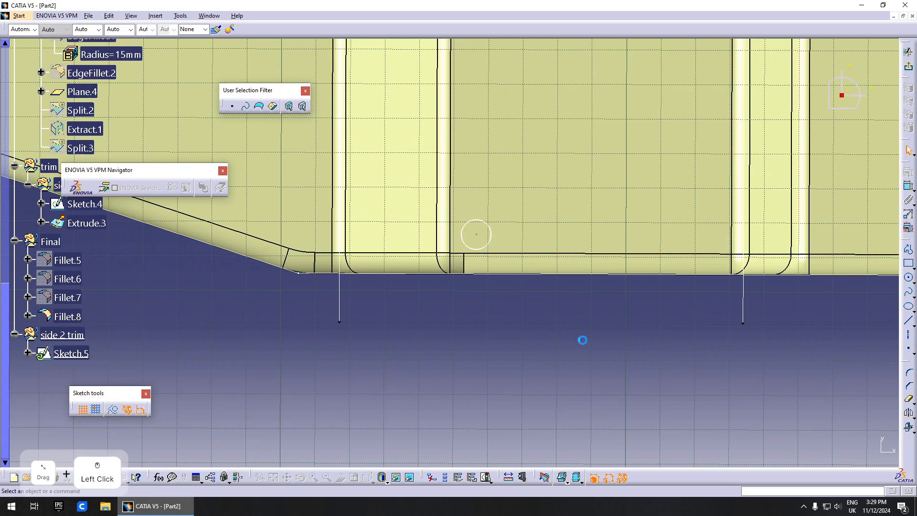
middle_click_drag(554, 266, 554, 283)
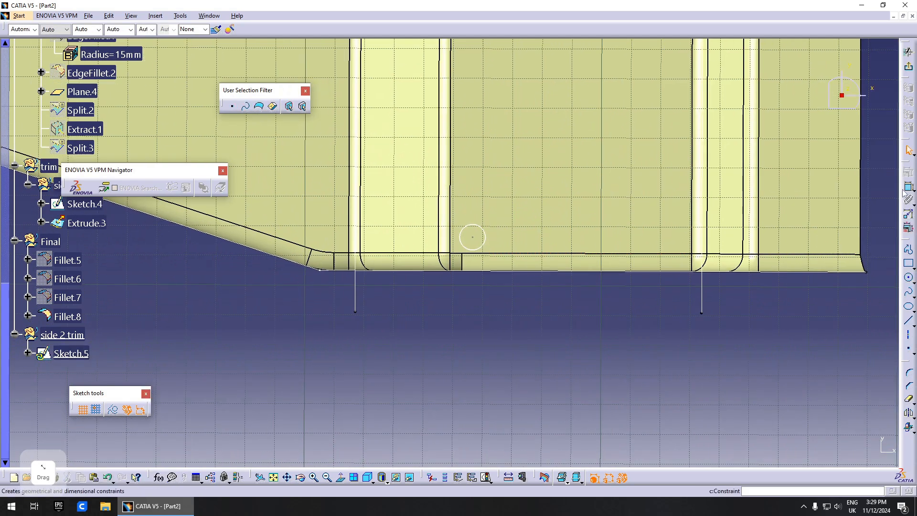
left_click(473, 238)
middle_click_drag(523, 186, 542, 319)
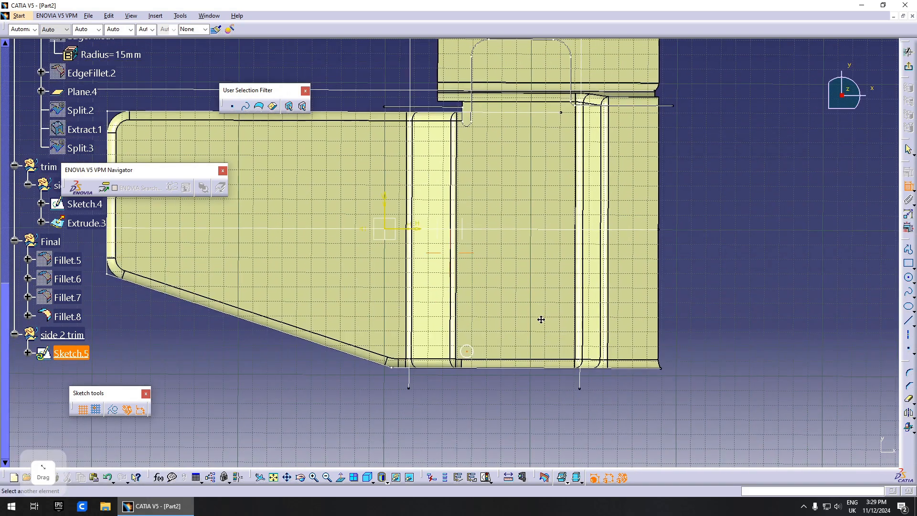
key("Escape")
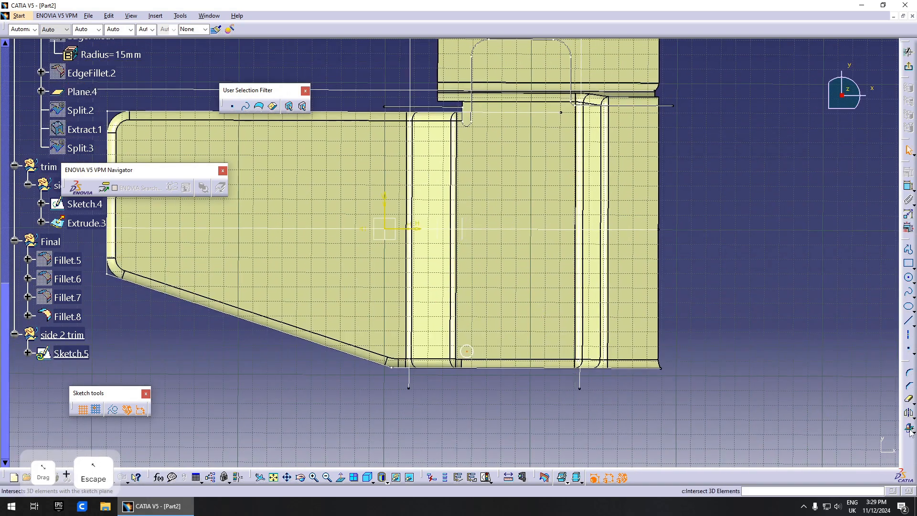
Step: Intersect the vertical plane beside the rib with the sketch plane as a construction reference line
left_click(908, 427)
left_click(464, 223)
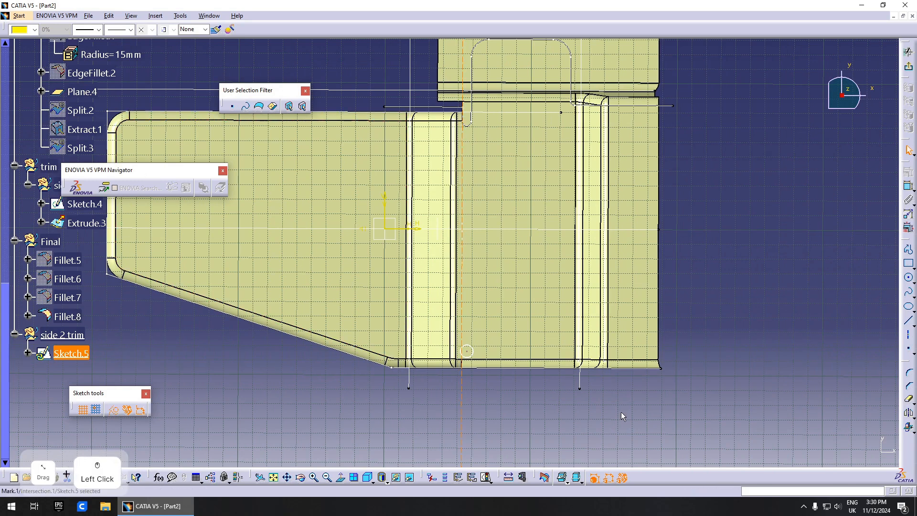
mouse_move(623, 410)
middle_mouse_down()
mouse_move(606, 309)
mouse_move(455, 261)
mouse_move(477, 208)
middle_mouse_up()
key("Escape")
Step: Make the circle's centre coincident with the intersected reference line
left_click(910, 186)
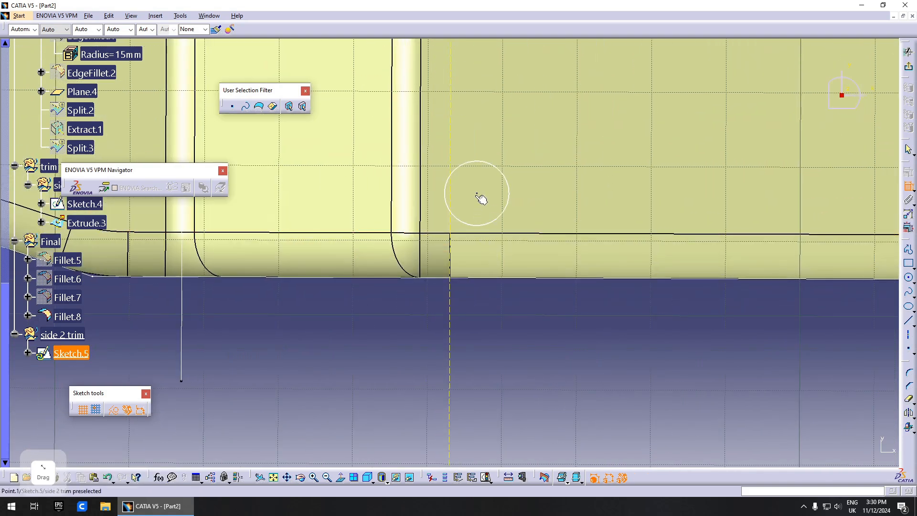
right_click(462, 194)
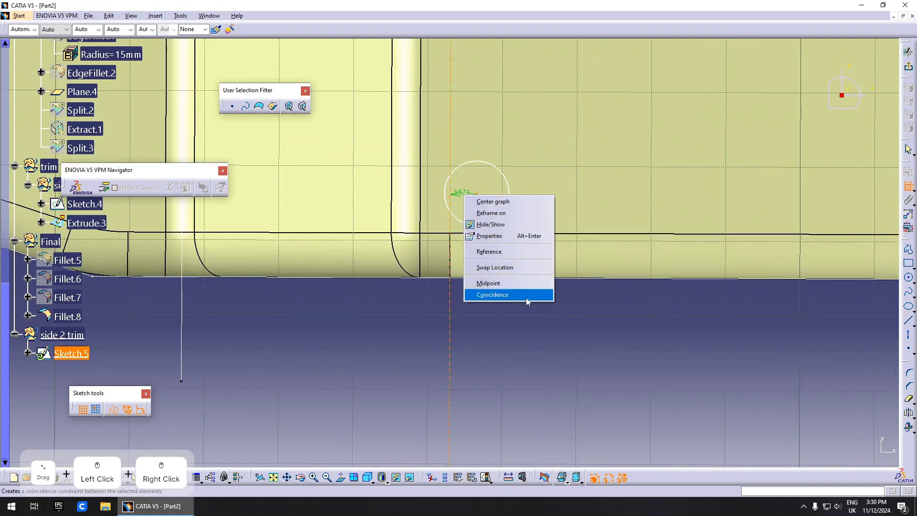
left_click(520, 296)
middle_click_drag(530, 293, 885, 223)
key("Escape")
Step: Dimension the circle's diameter and set it to 6 mm
left_click(909, 185)
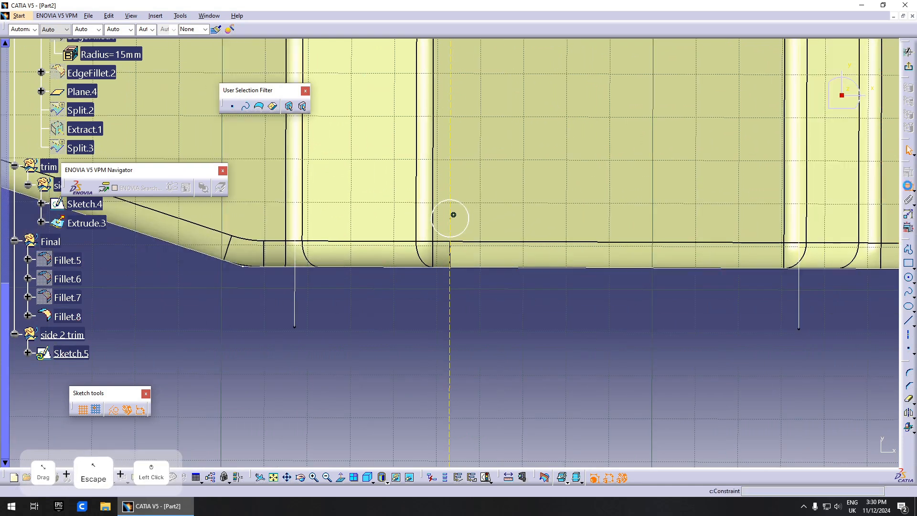
left_click(466, 227)
double_click(467, 281)
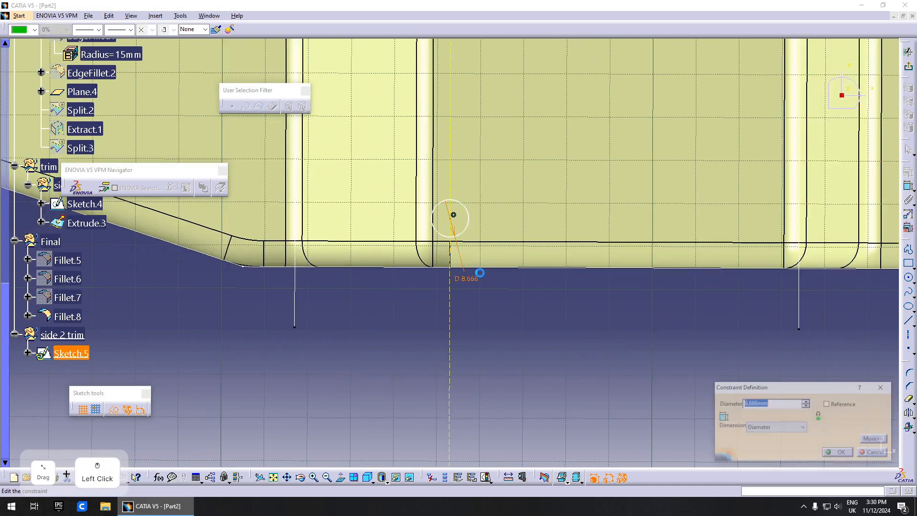
key("Return")
middle_click_drag(553, 308, 824, 242)
key("Escape")
Step: Sketch a vertical construction line from the rib-side quadrant of the circle to beyond the part's outer edge
left_click(909, 324)
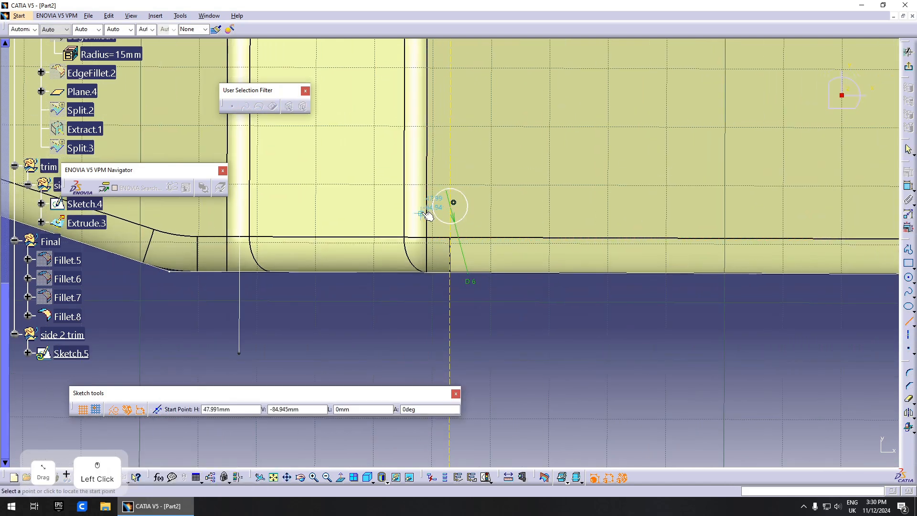
left_click(435, 206)
left_click(432, 320)
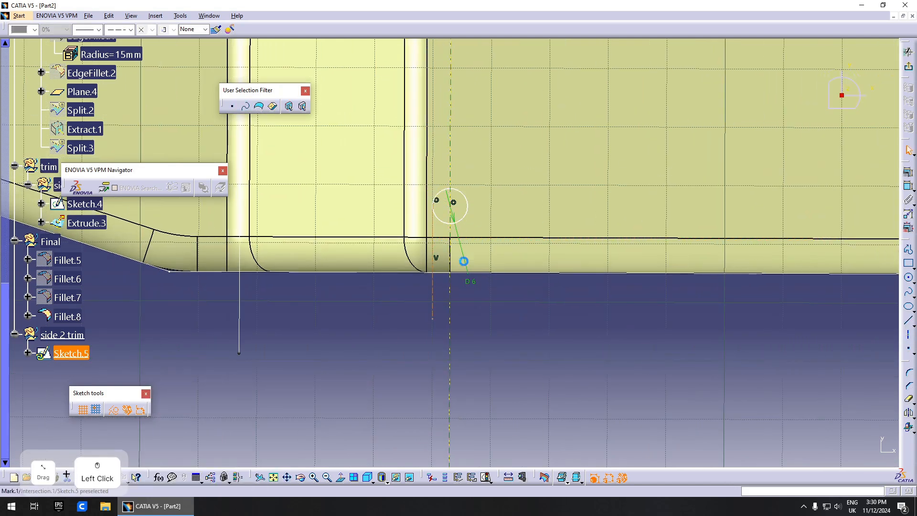
Step: Start another line on the side of the circle away from the rib
left_click(909, 322)
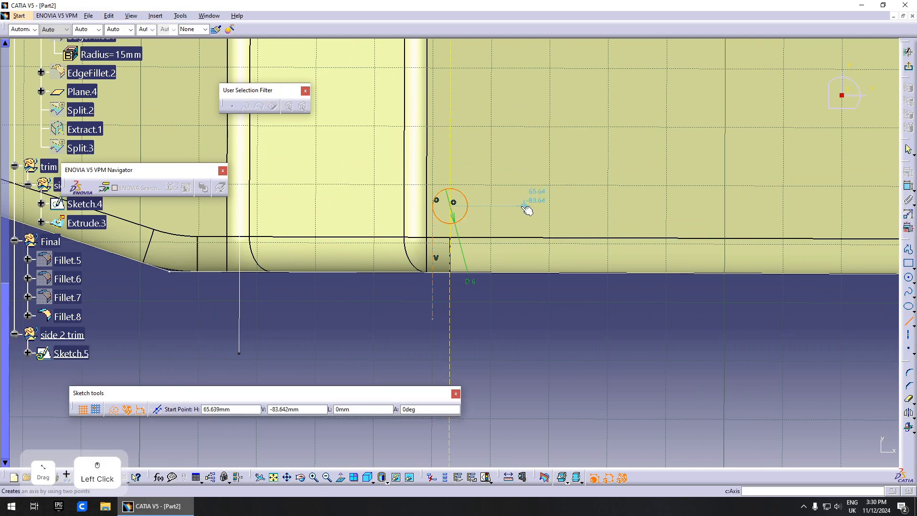
Step: Draw a second vertical axis line downward from the far side of the 6 mm circle, past the part's lower edge
left_click(470, 206)
left_click(466, 321)
key("Escape")
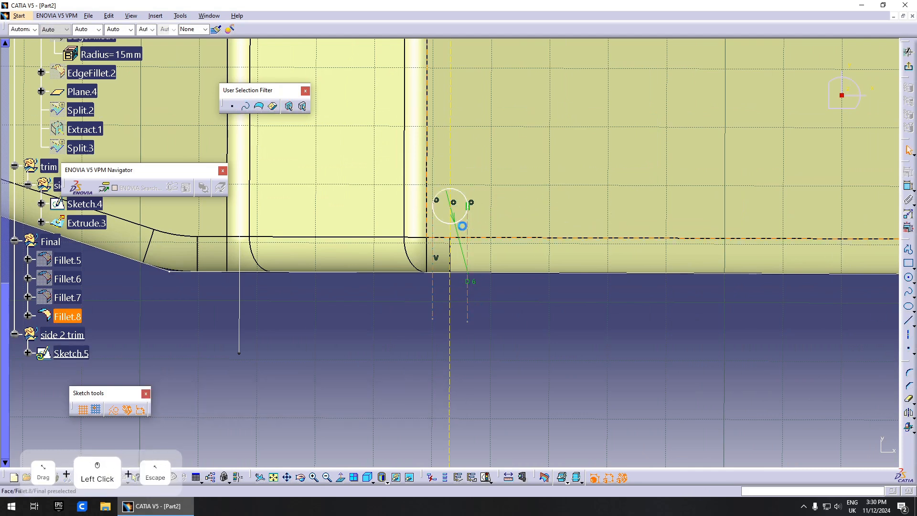
Step: Convert the two vertical axis lines flanking the 6 mm circle into standard sketch lines
key("ctrl")
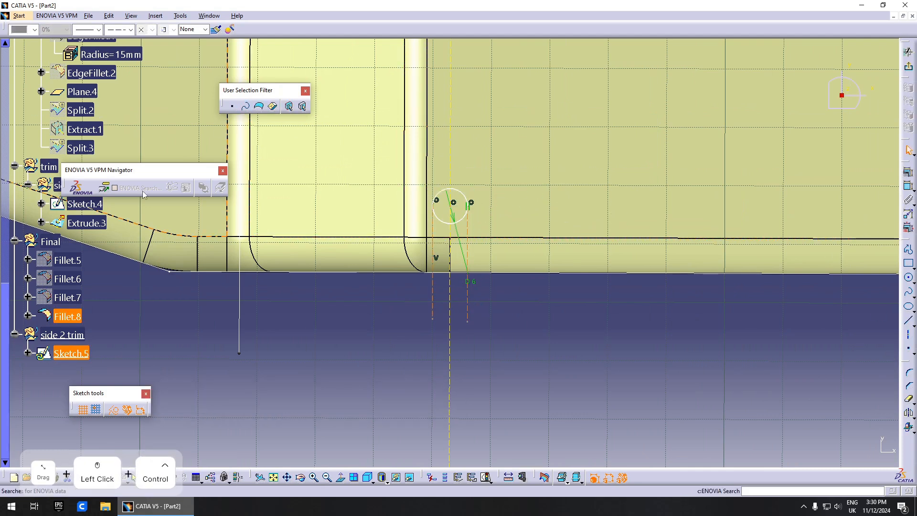
left_click(112, 412)
middle_click_drag(625, 306, 638, 334)
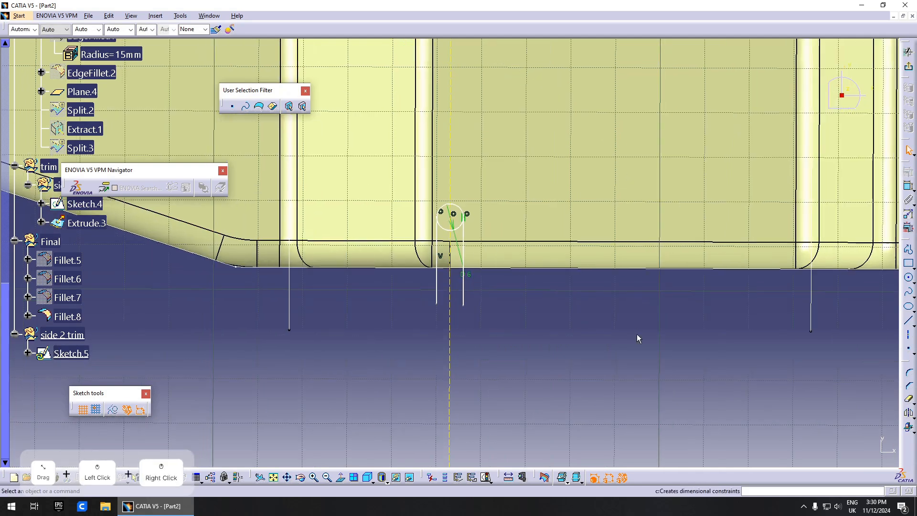
key("Escape")
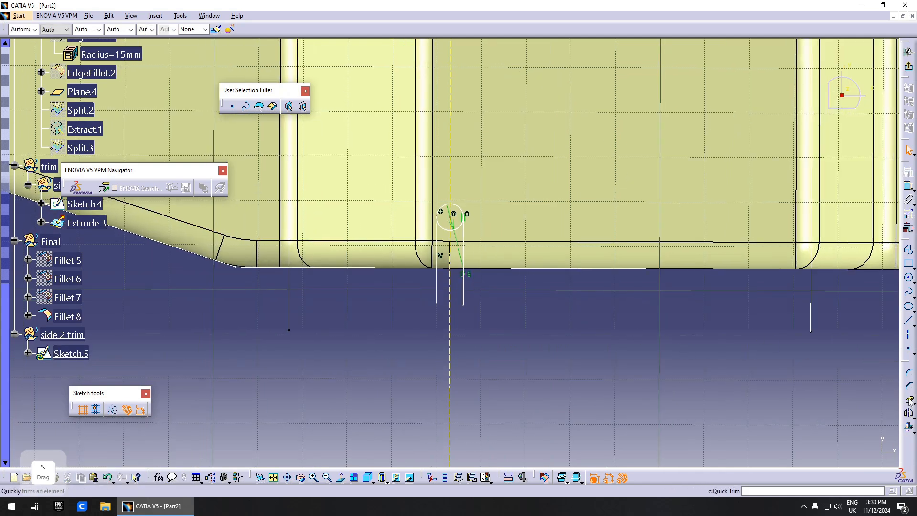
Step: Quick-trim the lower half of the 6 mm circle so an open-ended slot with a rounded top remains
left_click(451, 231)
key("Escape")
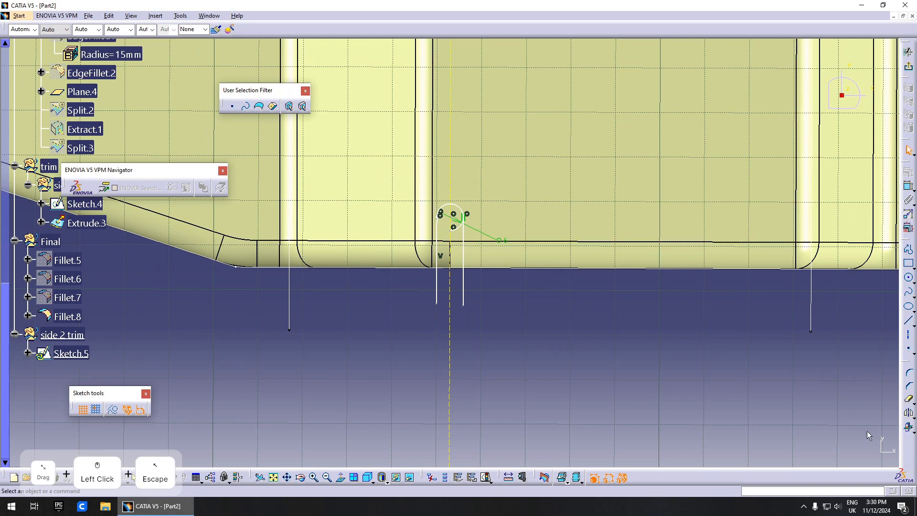
left_click(909, 399)
left_click(457, 228)
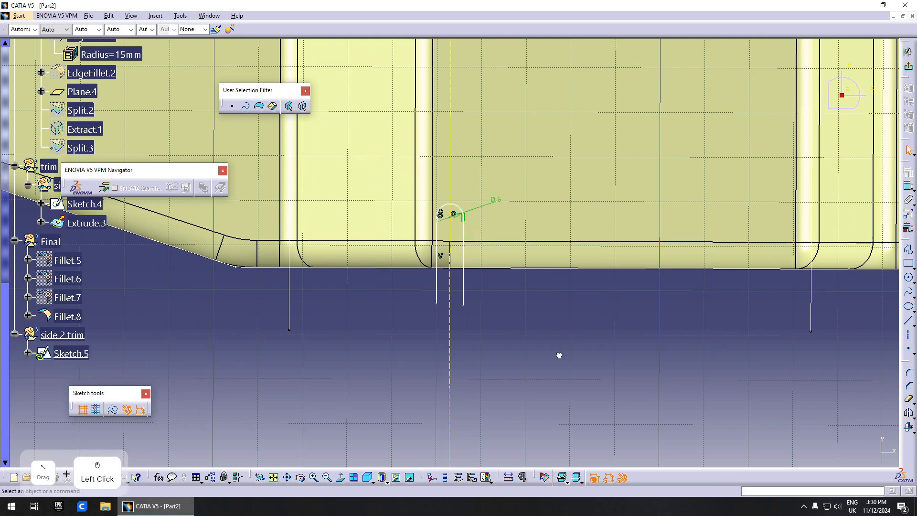
key("Escape")
Step: Draw a long, nearly horizontal line from beyond the part's right edge inward, plus a vertical line down from its inner end
middle_click_drag(698, 342, 684, 339)
right_click(698, 342)
middle_click_drag(855, 292, 858, 330)
left_click(909, 320)
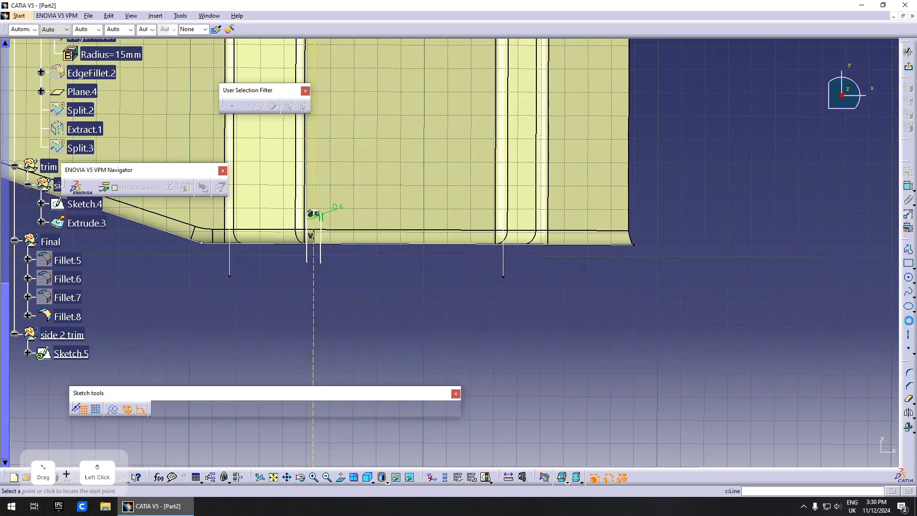
left_click(675, 228)
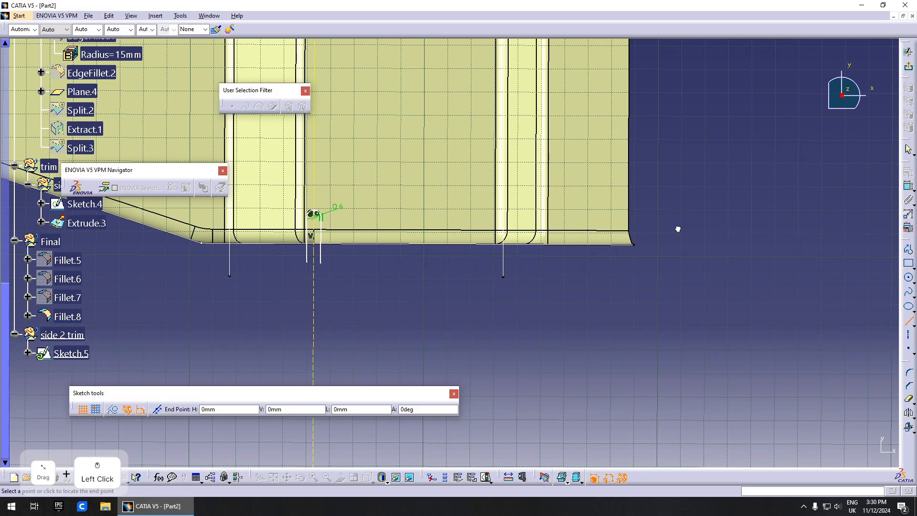
left_click(483, 227)
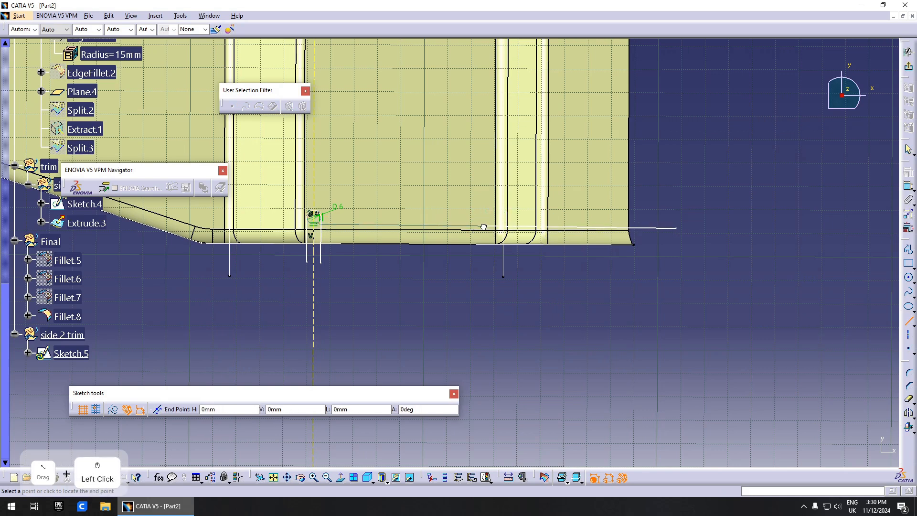
left_click(485, 288)
key("Escape")
Step: Delete the parallelism constraint near the slot that ties the long line
left_click(909, 187)
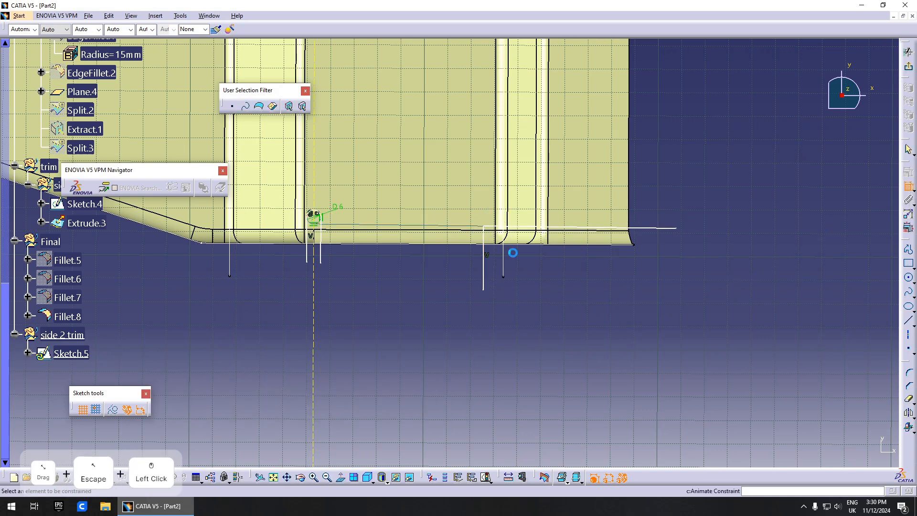
left_click(516, 229)
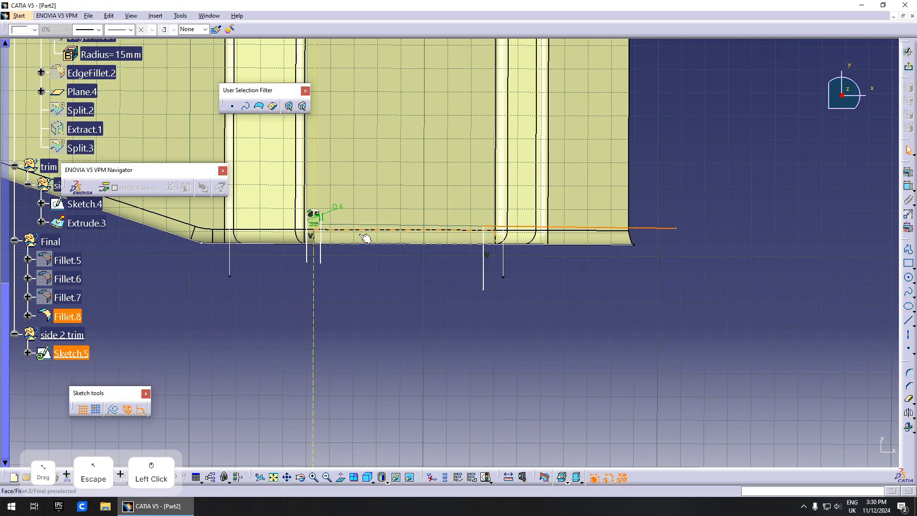
left_click(317, 226)
key("Delete")
Step: Try to constrain the long line as horizontal, and undo the attempt
left_click(908, 186)
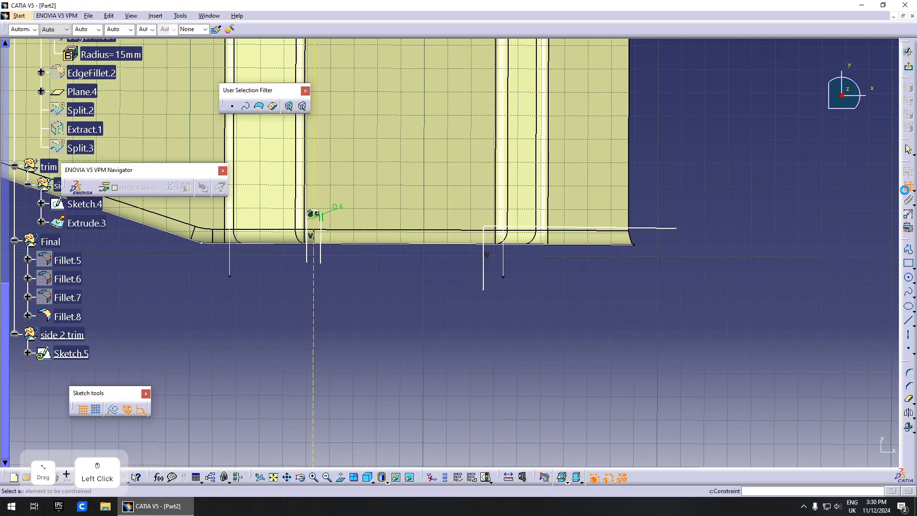
left_click(646, 229)
right_click(659, 209)
left_click(693, 276)
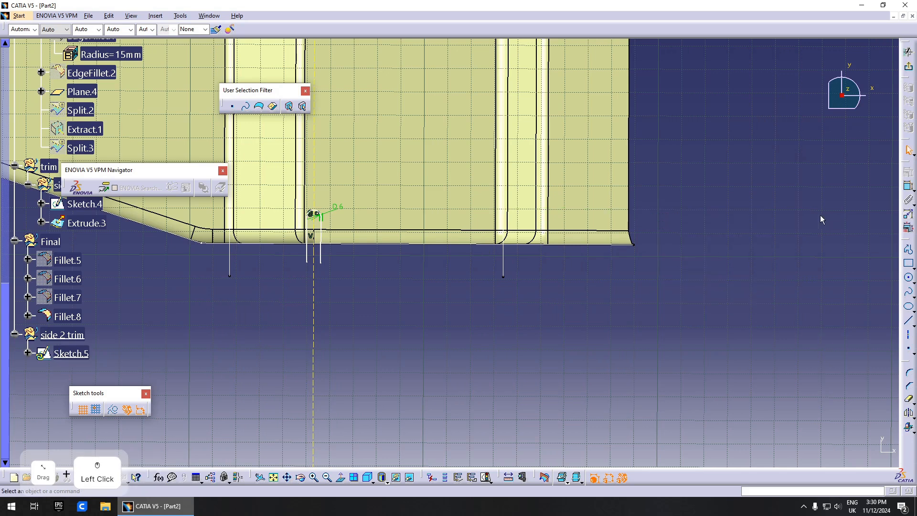
middle_click_drag(600, 258, 555, 342)
key("ctrl+z")
middle_click_drag(514, 272, 548, 204)
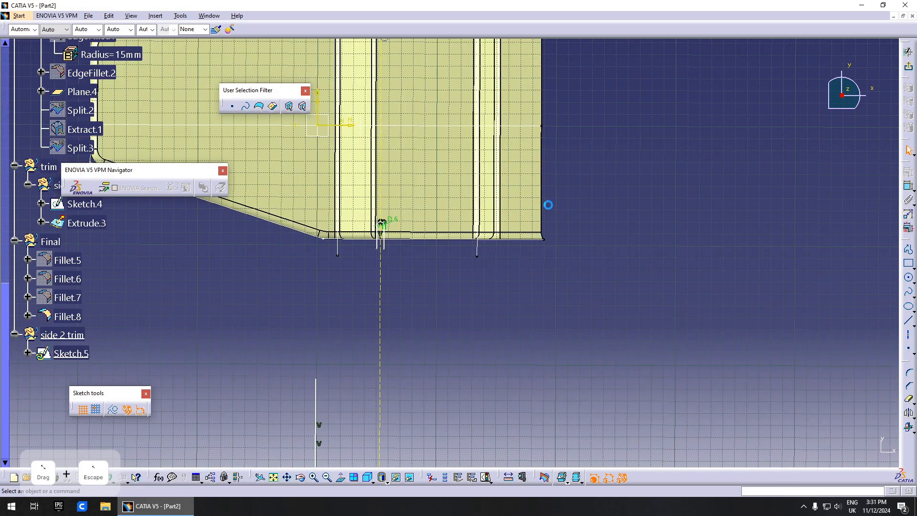
key("ctrl+z")
key("Escape")
middle_click_drag(583, 279, 616, 229)
Step: Apply a horizontal constraint to the long line crossing the part's right edge
left_click(908, 187)
left_click(667, 207)
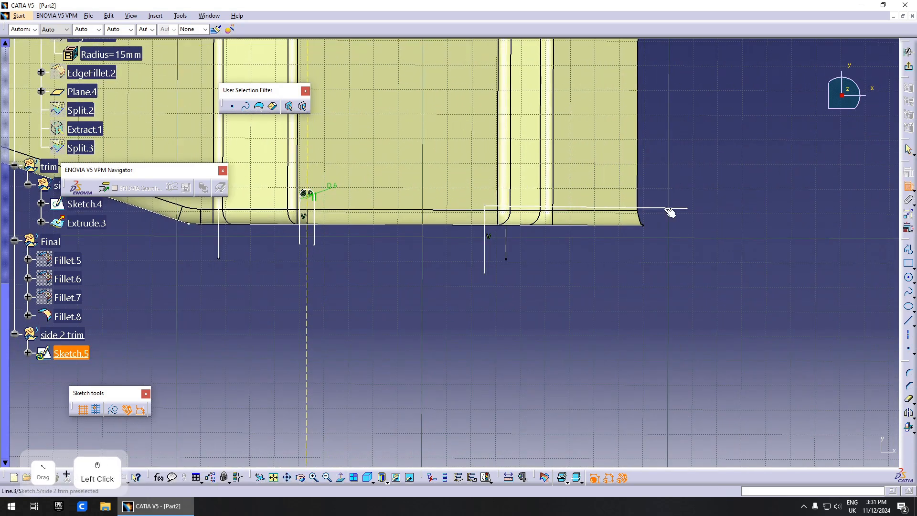
right_click(669, 207)
left_click(702, 245)
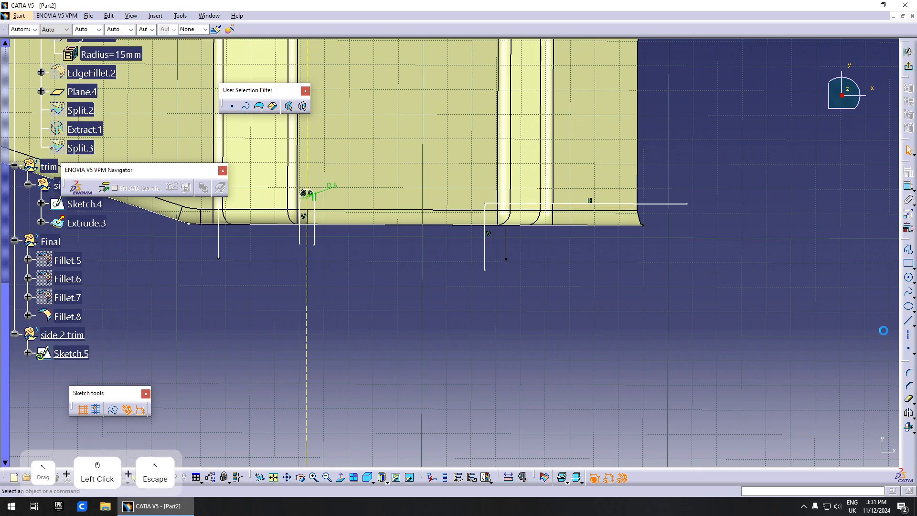
Step: Round the corner between the long horizontal line and its vertical line with a 3 mm radius
left_click(907, 373)
middle_click_drag(497, 256, 492, 265)
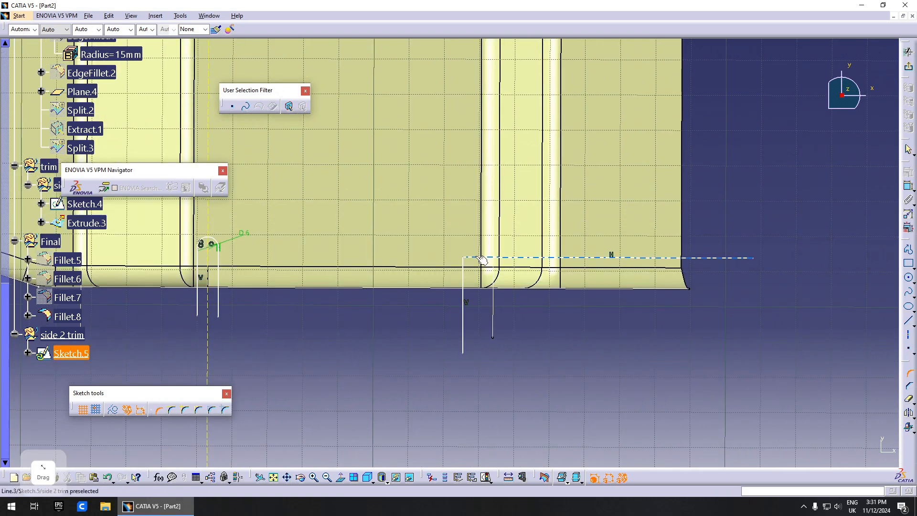
left_click(465, 265)
left_click(465, 265)
double_click(479, 270)
type("3")
key("Return")
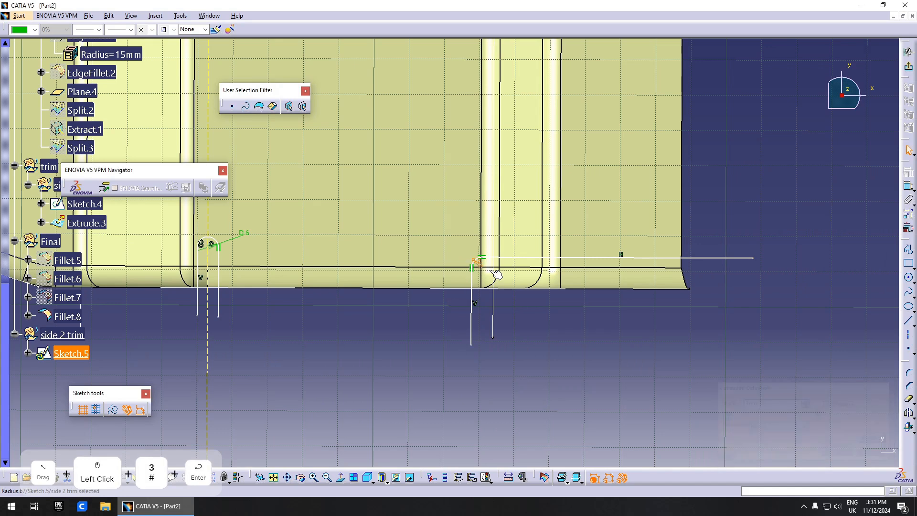
key("Escape")
Step: Dimension the long horizontal line from the sketch's horizontal axis and set the distance to 85 mm
middle_click_drag(514, 295, 571, 339)
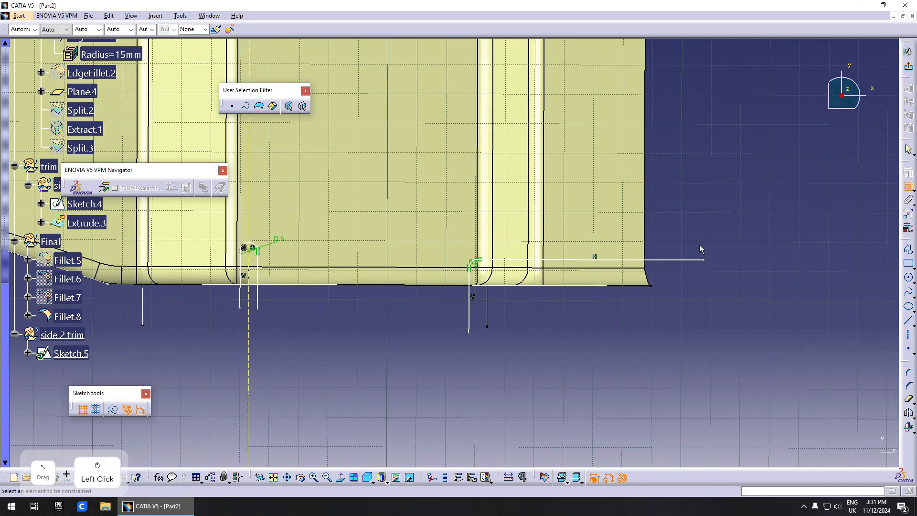
left_click(691, 260)
middle_click_drag(282, 206, 470, 209)
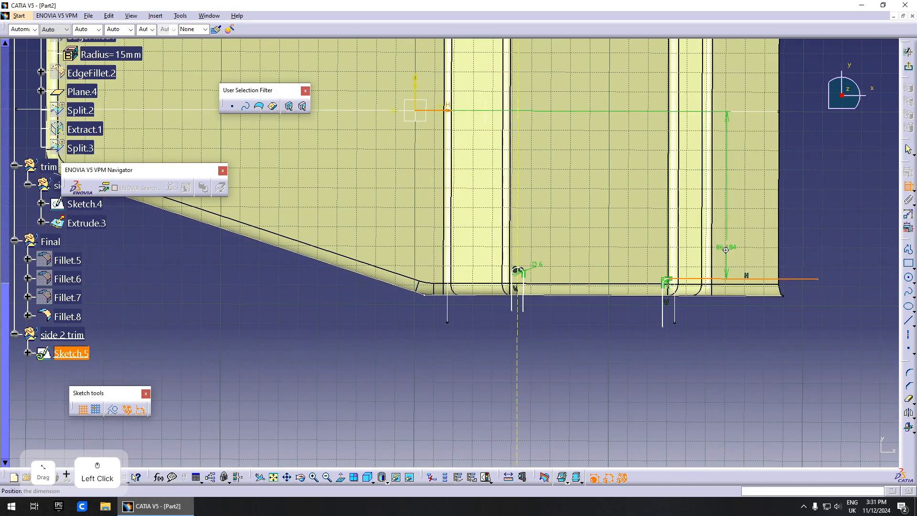
middle_click_drag(726, 250, 747, 287)
mouse_move(680, 312)
middle_mouse_down()
mouse_move(647, 299)
mouse_move(765, 330)
middle_mouse_up()
left_click(699, 250)
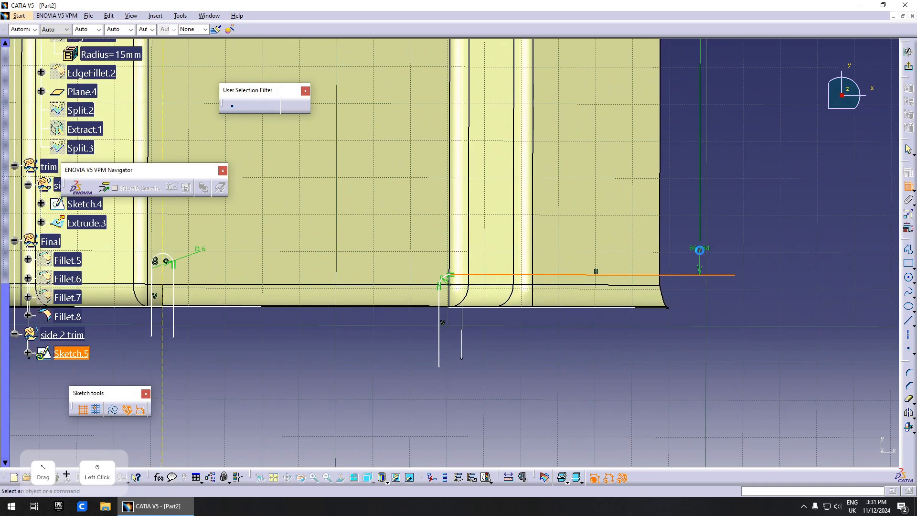
double_click(700, 248)
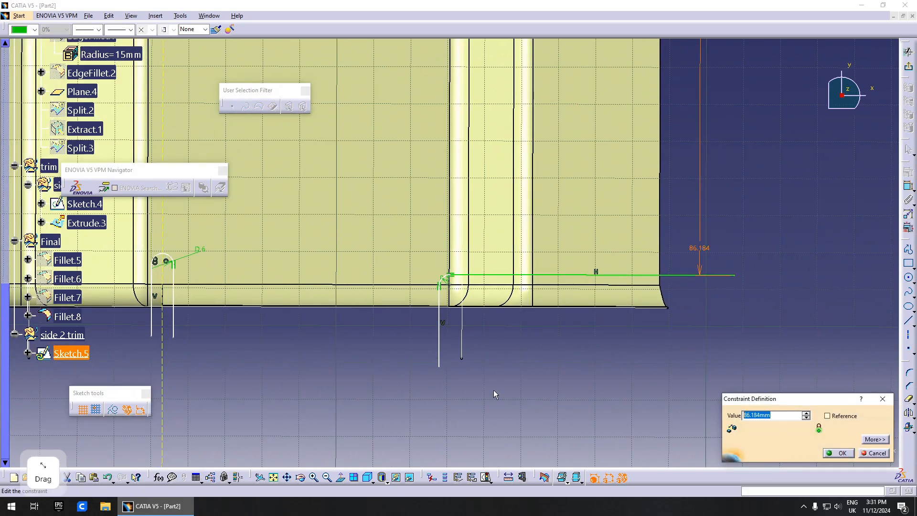
type("85")
key("Return")
key("Escape")
Step: Dimension the vertical line below the rounded corner from the sketch's vertical axis and set the distance to 125 mm
middle_click_drag(533, 348, 784, 257)
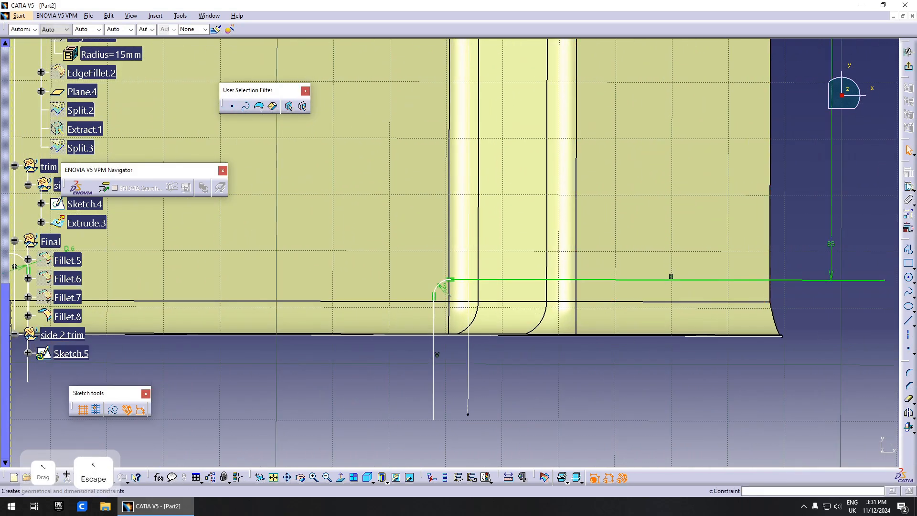
left_click(438, 315)
mouse_move(596, 258)
middle_mouse_down()
mouse_move(358, 245)
mouse_move(600, 292)
middle_mouse_up()
left_click(579, 363)
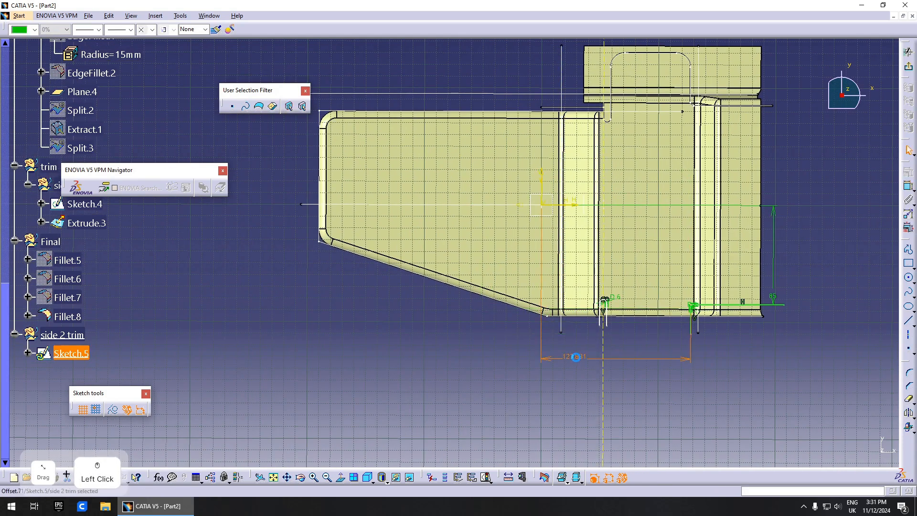
double_click(578, 360)
mouse_move(708, 306)
middle_mouse_down()
mouse_move(711, 314)
mouse_move(526, 310)
mouse_move(691, 295)
middle_mouse_up()
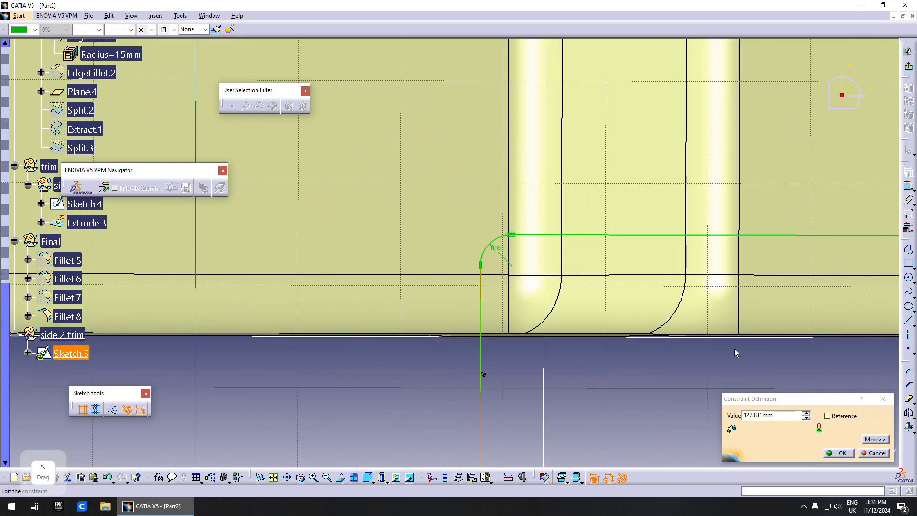
left_click(775, 415)
type("125")
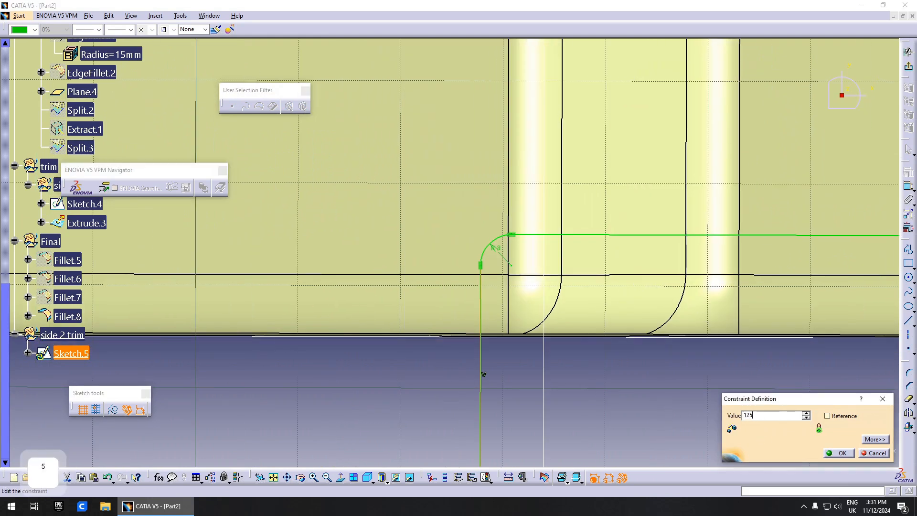
key("Return")
middle_click_drag(666, 410, 597, 414)
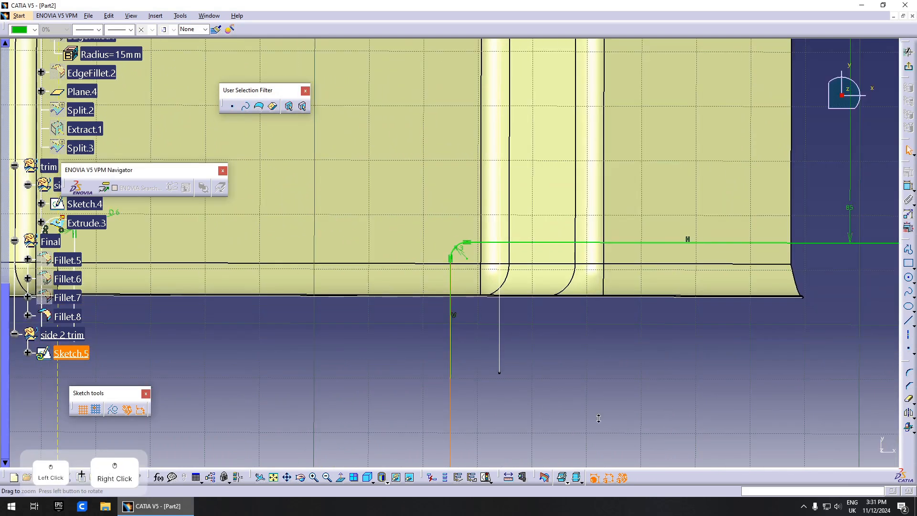
key("Escape")
Step: Draw a horizontal line about 69 mm long from the lower end of the slot's right side to the vertical line
middle_click_drag(617, 357, 629, 411)
left_click(909, 321)
middle_click_drag(206, 337, 363, 323)
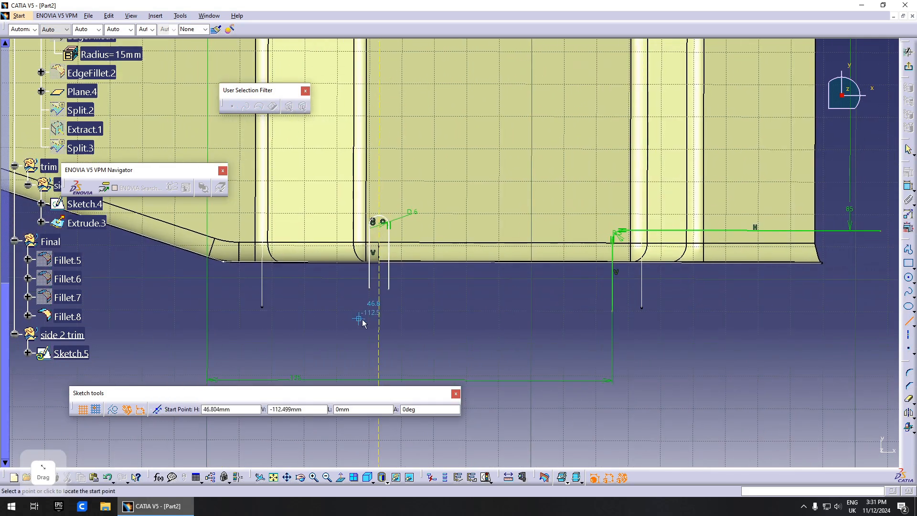
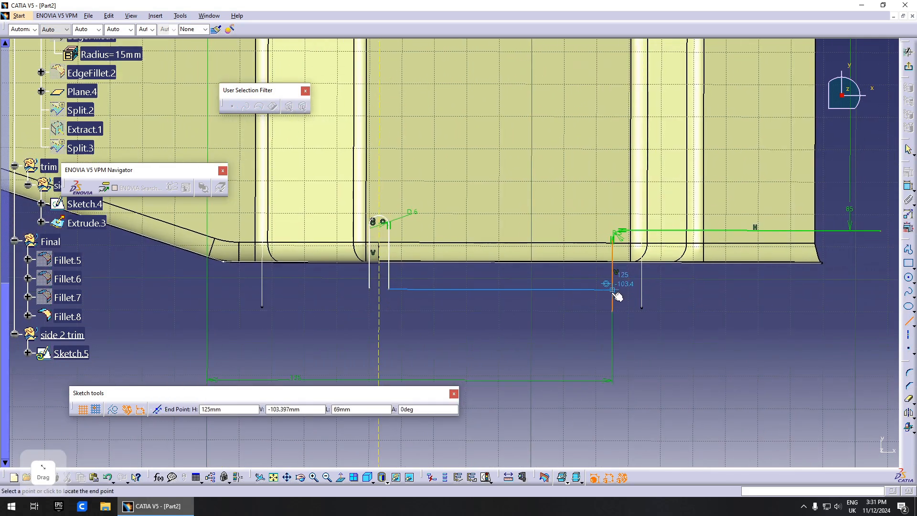
left_click(611, 288)
key("Escape")
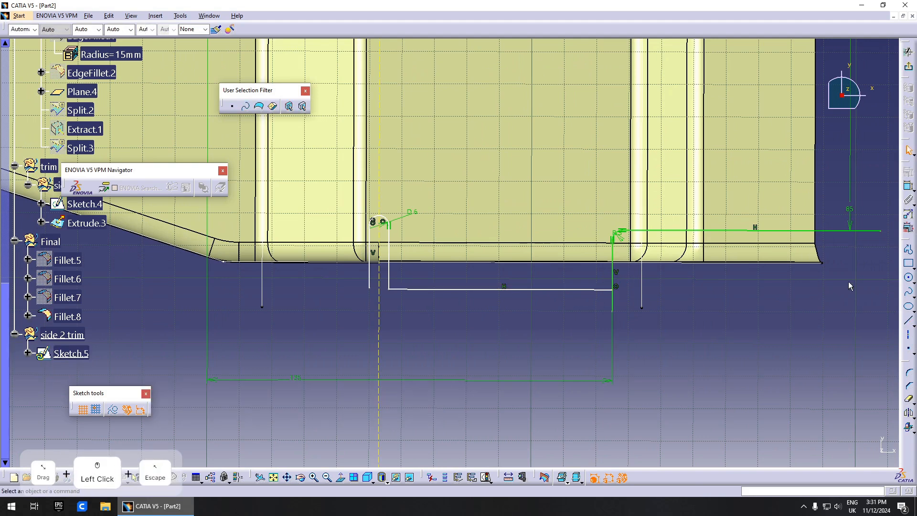
Step: Quick-trim the part of the vertical line that extends below the new horizontal connecting line
left_click(910, 400)
left_click(612, 300)
left_click(134, 477)
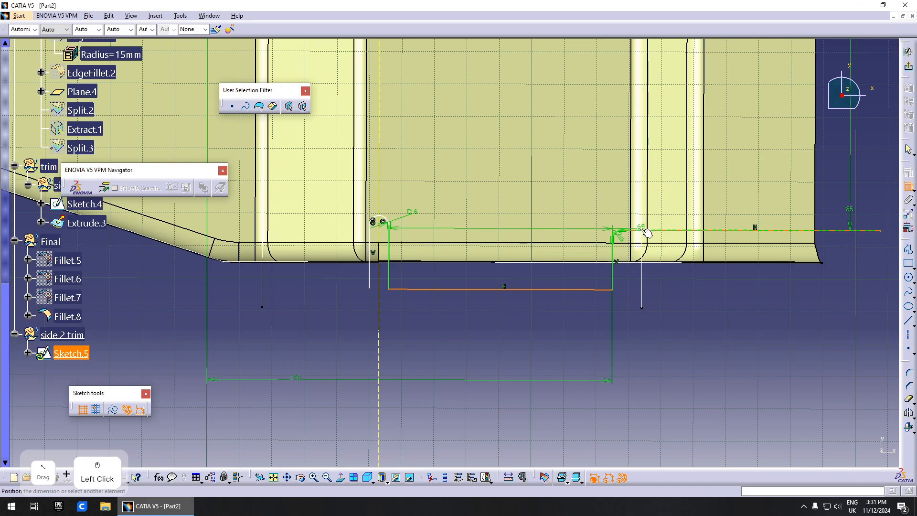
Step: Dimension the distance between the connecting line and the upper horizontal line and set it to 20 mm
double_click(651, 279)
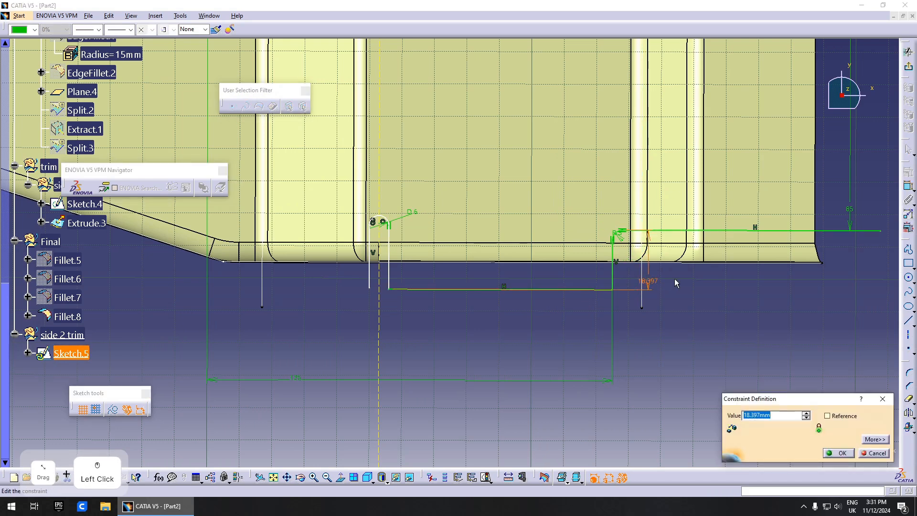
type("20")
key("Return")
middle_click_drag(391, 319, 575, 315)
key("Escape")
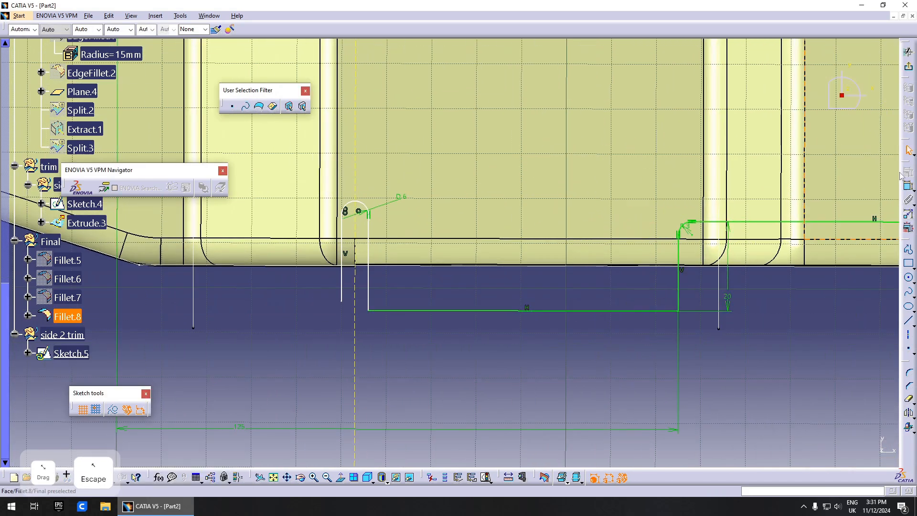
Step: Dimension the vertical distance between the slot arc's centre and the upper horizontal line and set it to 1 mm
left_click(907, 185)
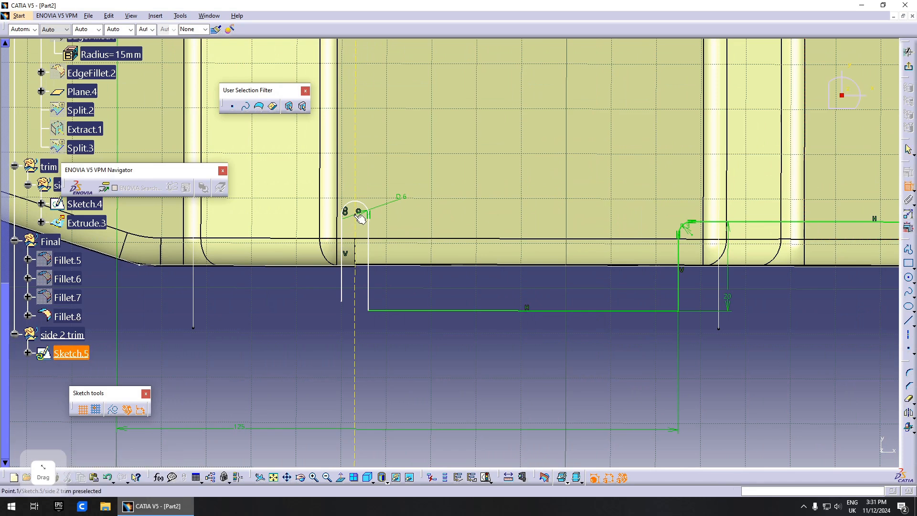
double_click(465, 284)
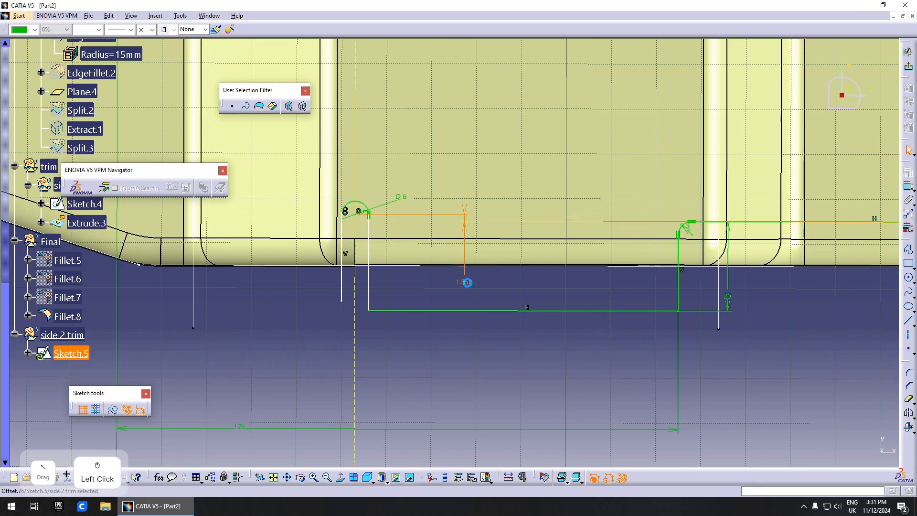
type("1")
key("Return")
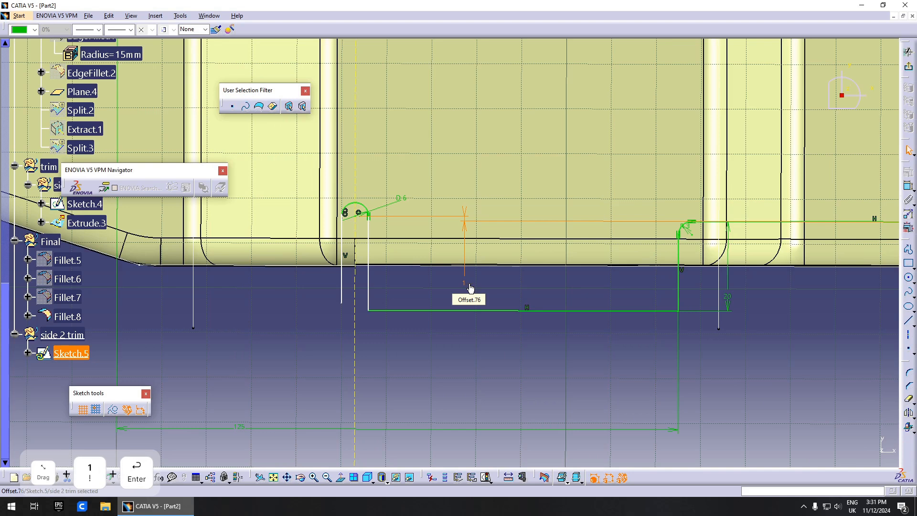
key("Escape")
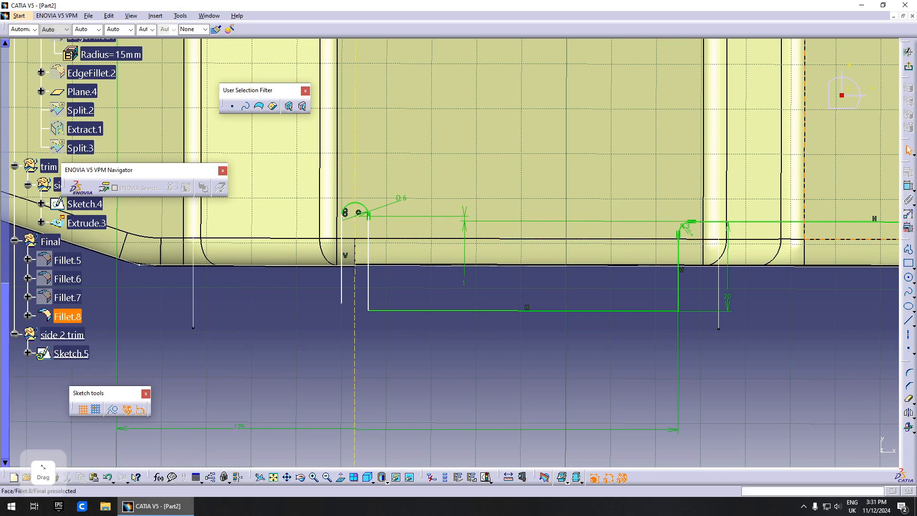
Step: Constrain the slot's right side to be vertical and make its left side tangent to the rounded end
right_click(370, 279)
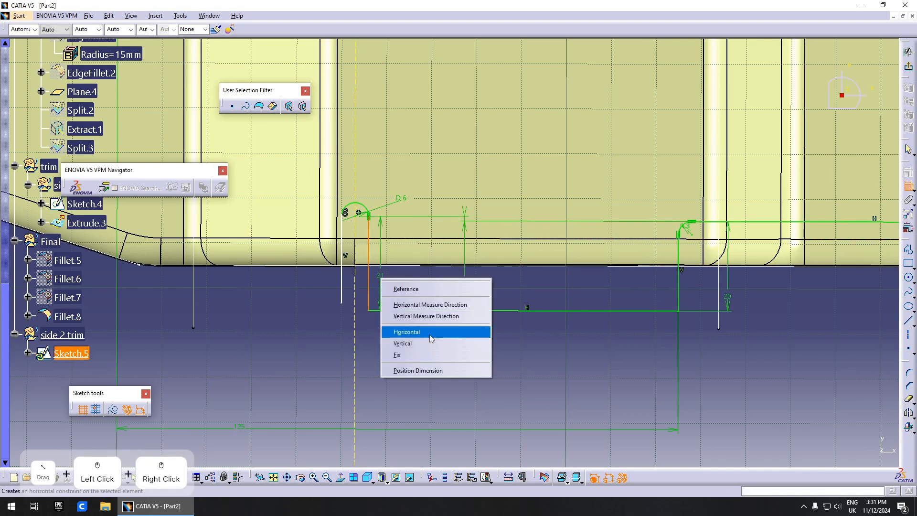
left_click(416, 343)
middle_click_drag(351, 237, 480, 210)
left_click_drag(448, 288, 478, 332)
key("Escape")
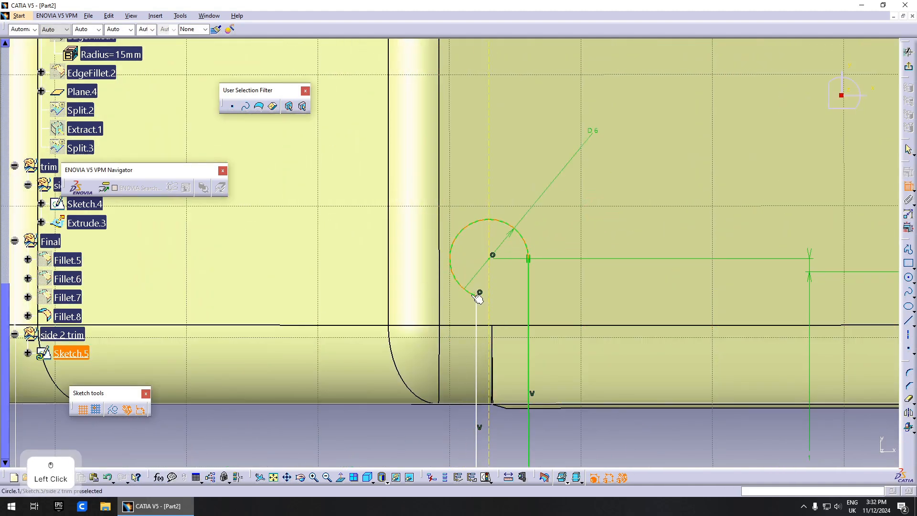
left_click(477, 301)
right_click(462, 307)
left_click(498, 395)
Step: Exit the sketch and extrude it as a surface along the sketch normal with limits of 136 mm and 109 mm
middle_click_drag(521, 306, 540, 413)
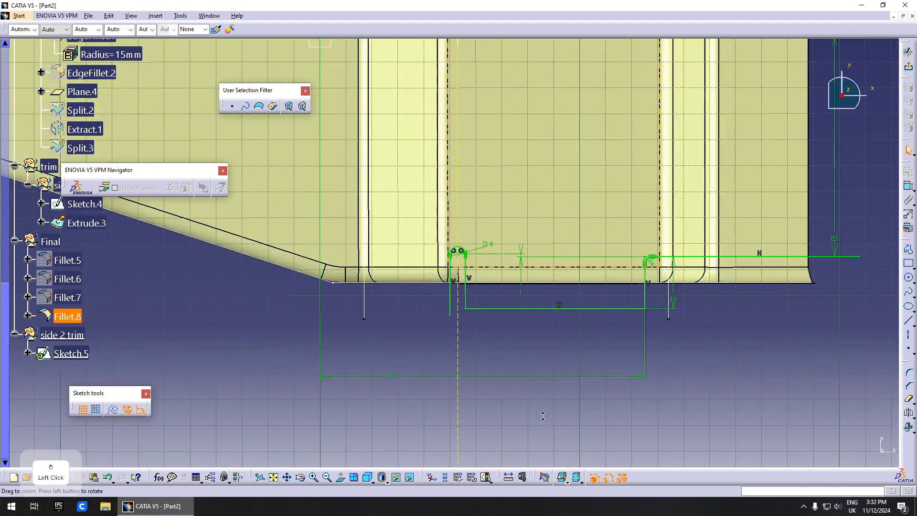
middle_click_drag(563, 346, 673, 312)
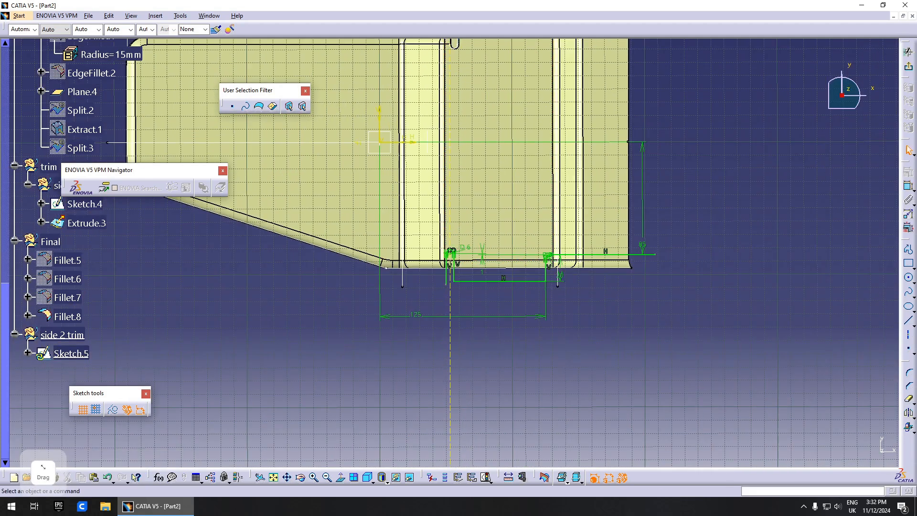
left_click(908, 52)
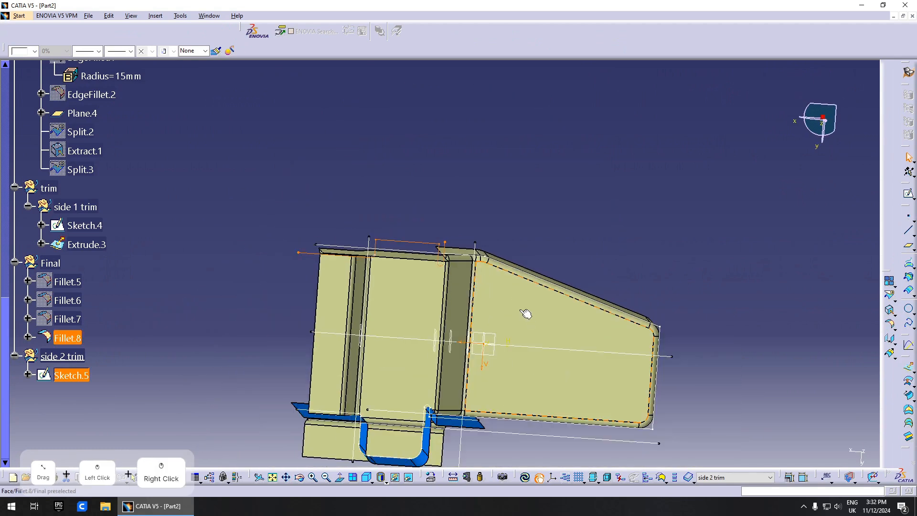
left_click(908, 367)
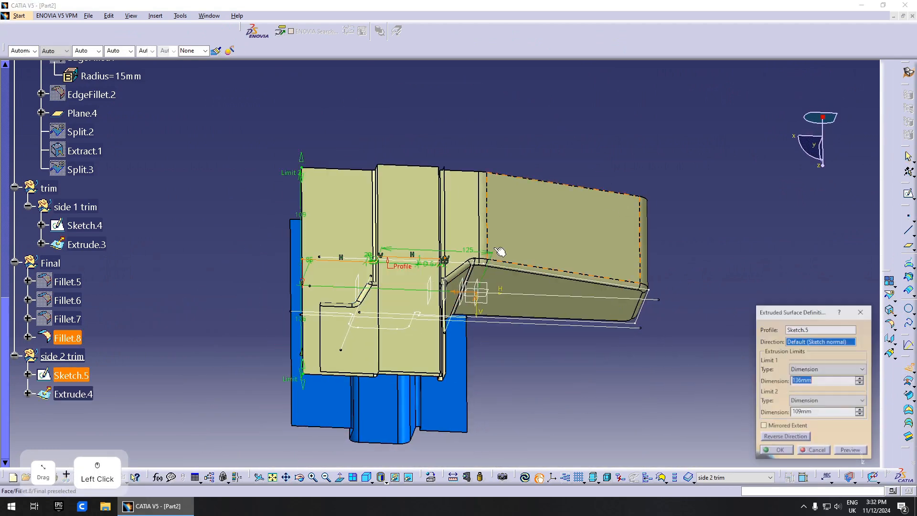
left_click(779, 450)
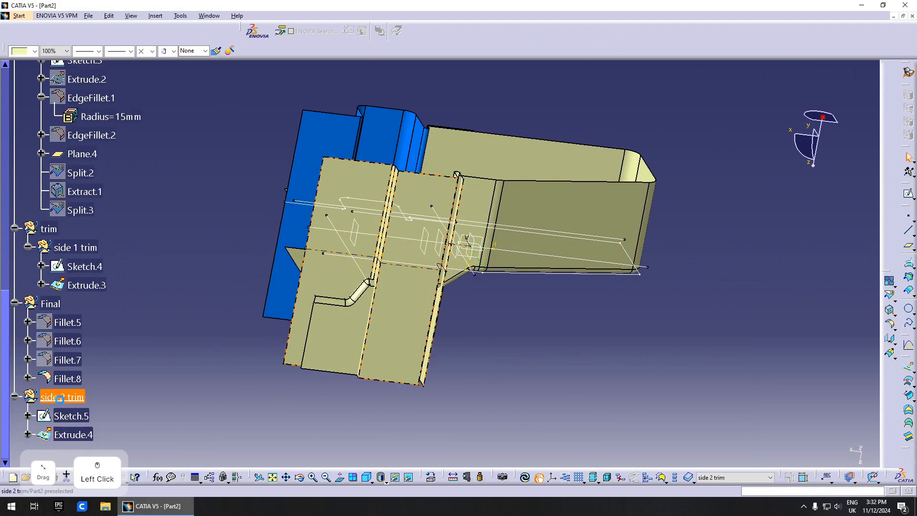
Step: Move the side 2 trim set into the trim set and define trim as the work object
left_click_drag(62, 397, 48, 229)
left_click(51, 240)
right_click(51, 240)
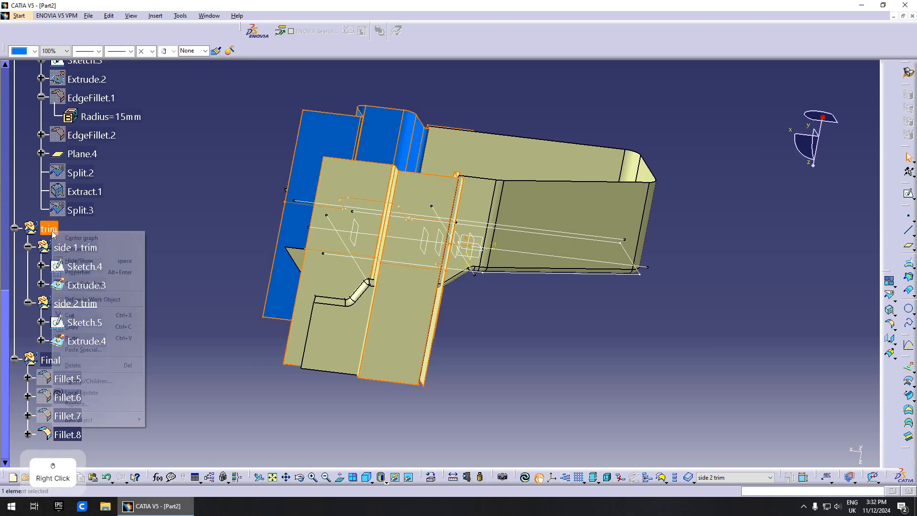
left_click(72, 300)
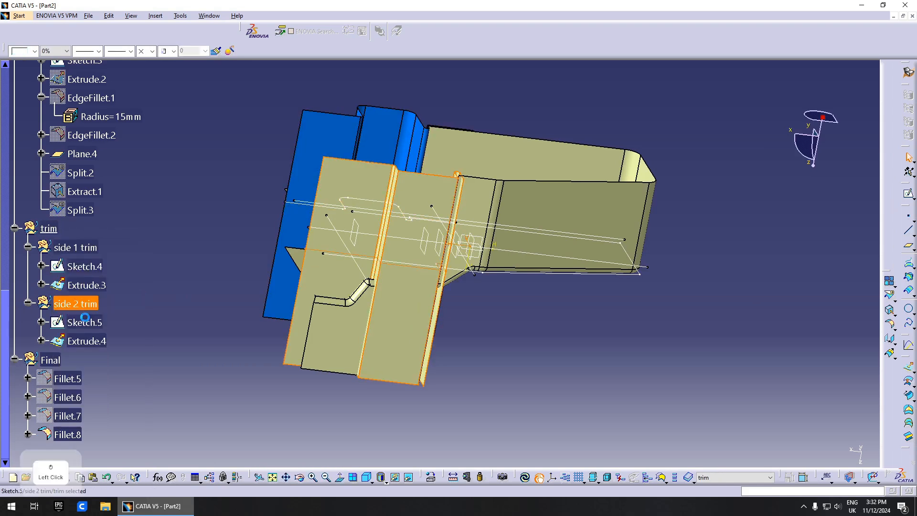
Step: Colour the extruded surface of the side 2 trim blue
left_click(86, 341)
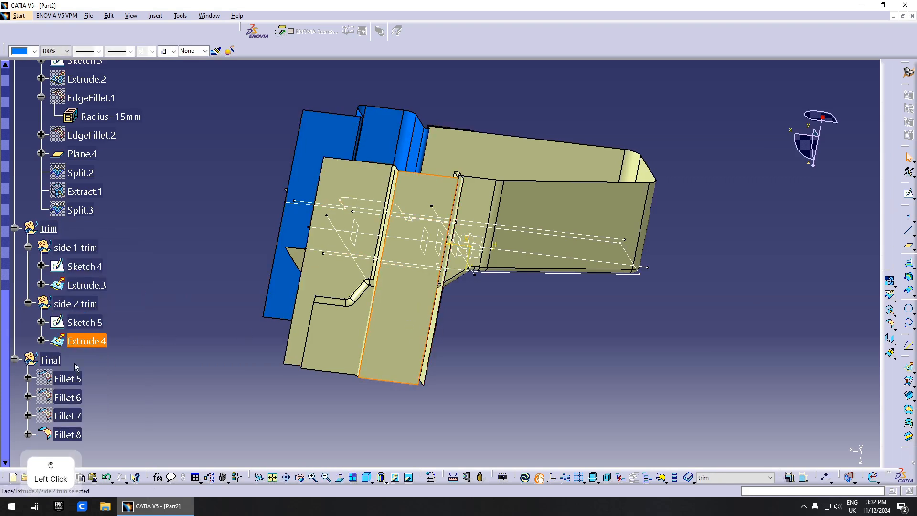
left_click(85, 341)
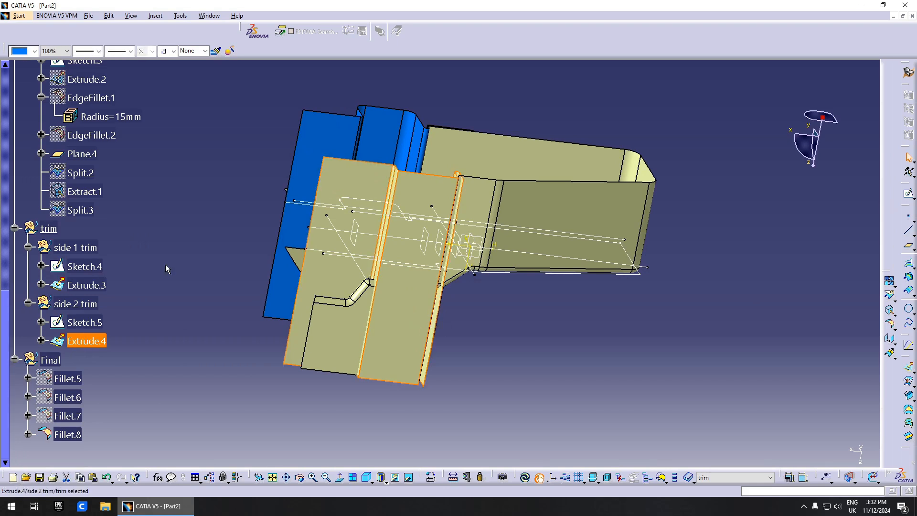
middle_click_drag(340, 307, 407, 302)
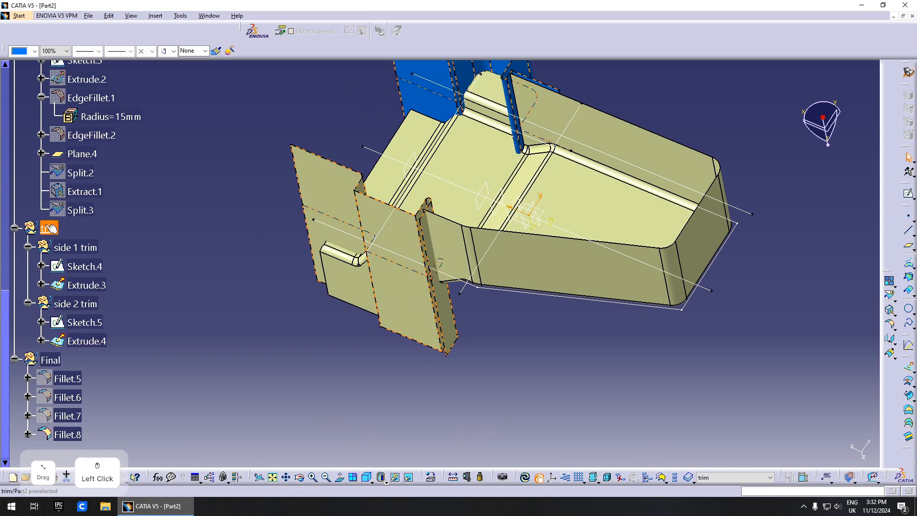
left_click(31, 53)
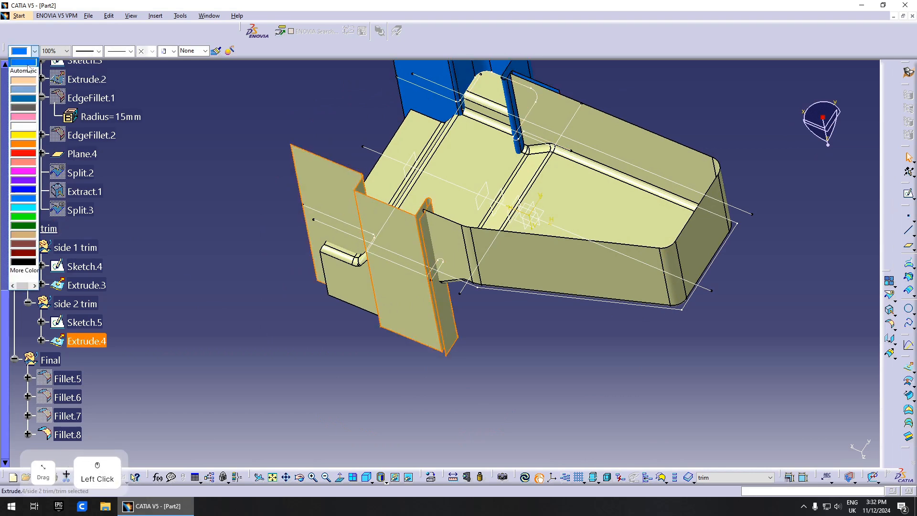
left_click(24, 67)
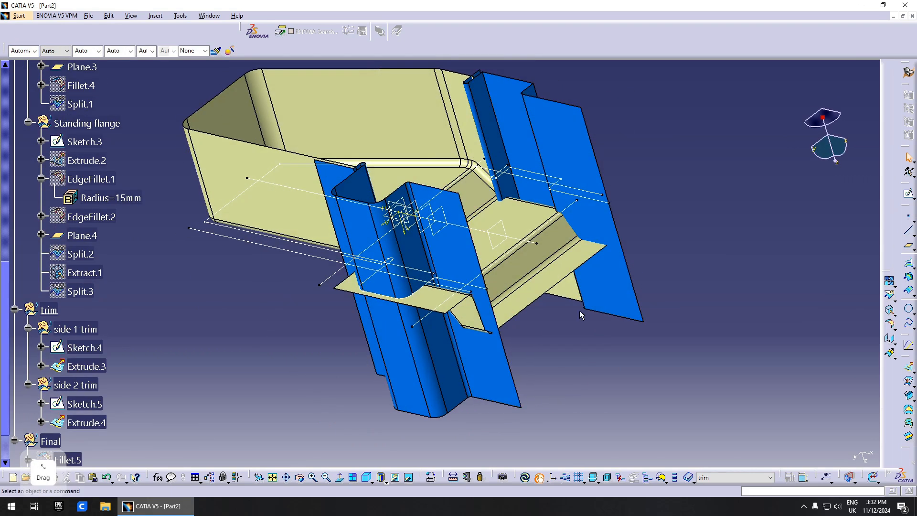
Step: Insert a new geometrical set inside the trim set, using trim as the father
middle_click_drag(580, 310, 392, 296)
left_click(49, 309)
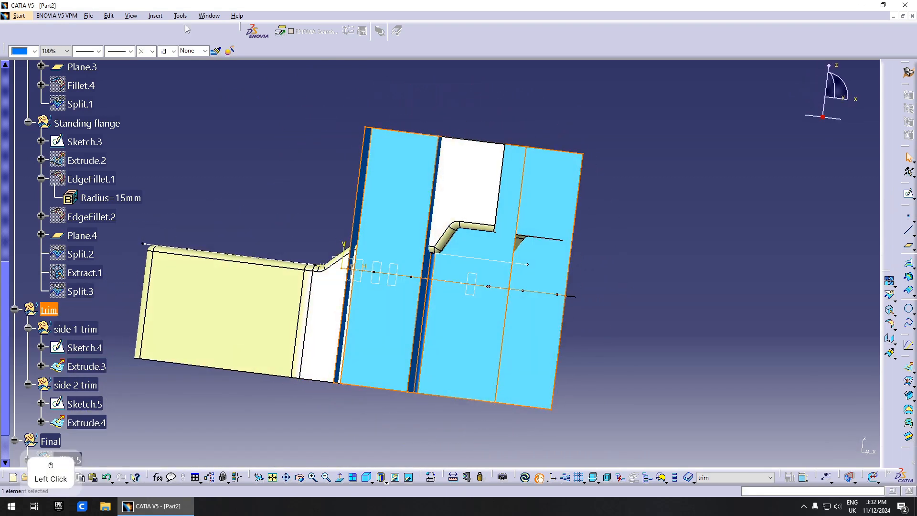
left_click(156, 16)
left_click(172, 62)
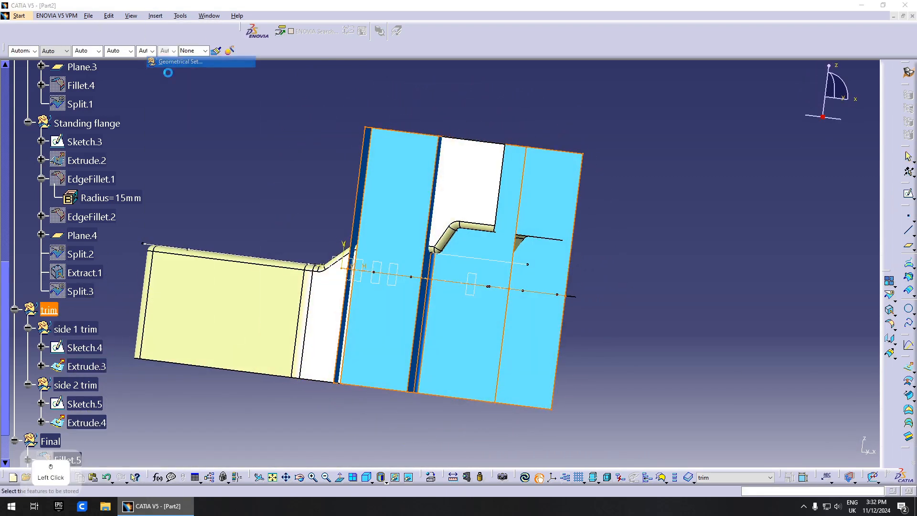
left_click(58, 311)
left_click(516, 274)
left_click(820, 452)
Step: Rename the new geometrical set as back trim
middle_click_drag(592, 420, 368, 282)
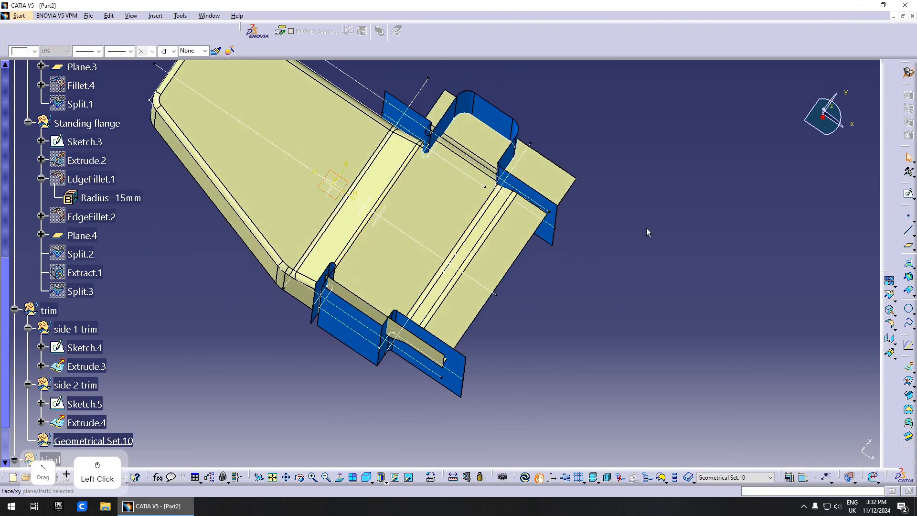
scroll(95, 316, "down", 3)
right_click(102, 318)
left_click(127, 162)
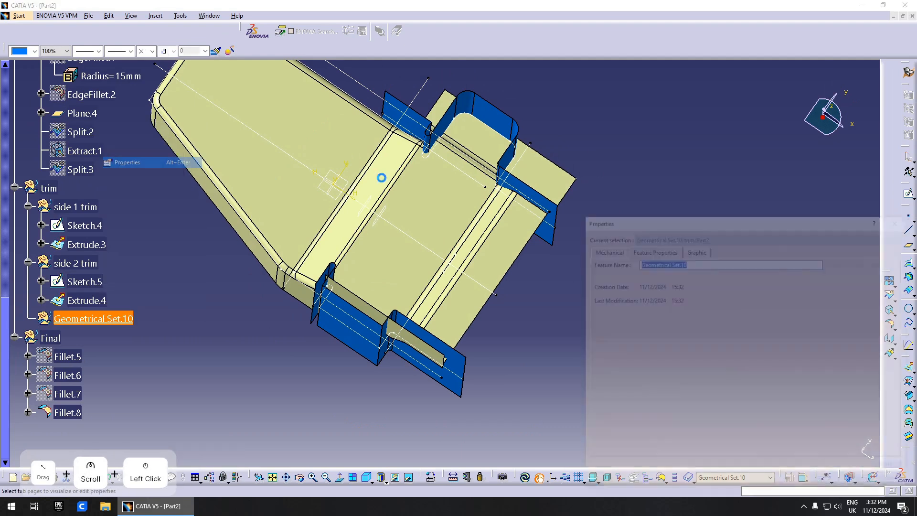
type("back trim")
key("Return")
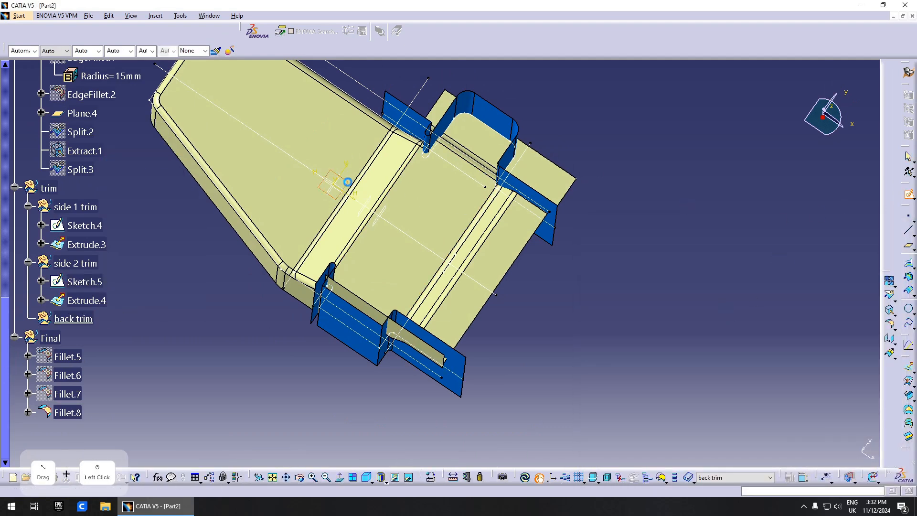
Step: Start a sketch on the xy plane and draw a vertical line across the part's back end, about 174 mm from the vertical axis
left_click(347, 182)
left_click(909, 320)
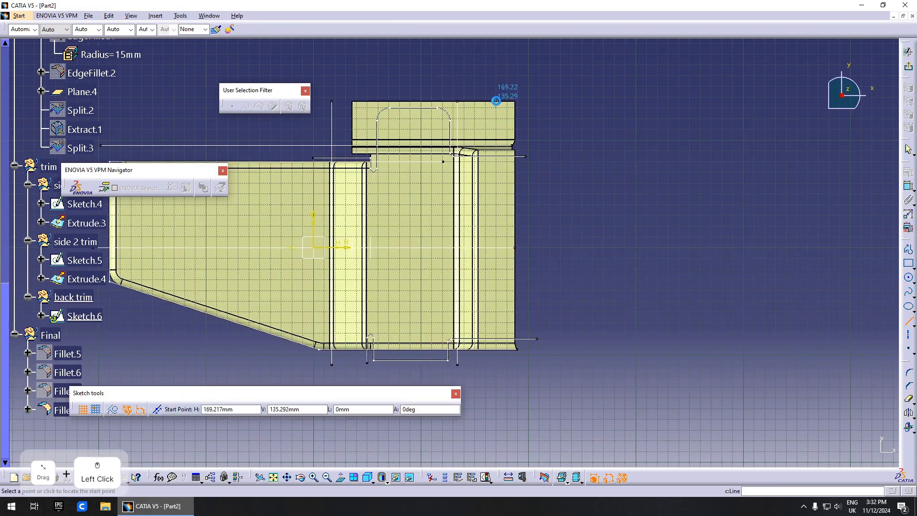
left_click(500, 88)
left_click(500, 404)
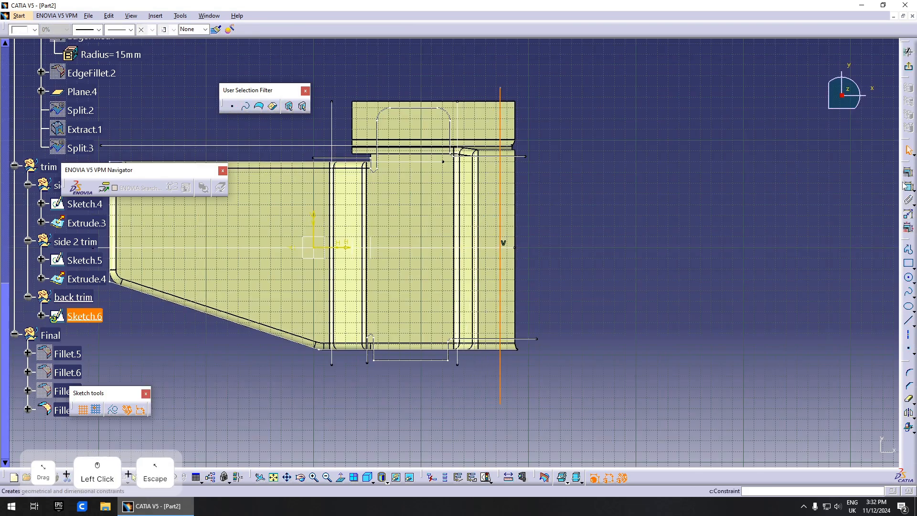
Step: Dimension the vertical line from the sketch's vertical axis and set the distance to 175 mm
left_click(319, 226)
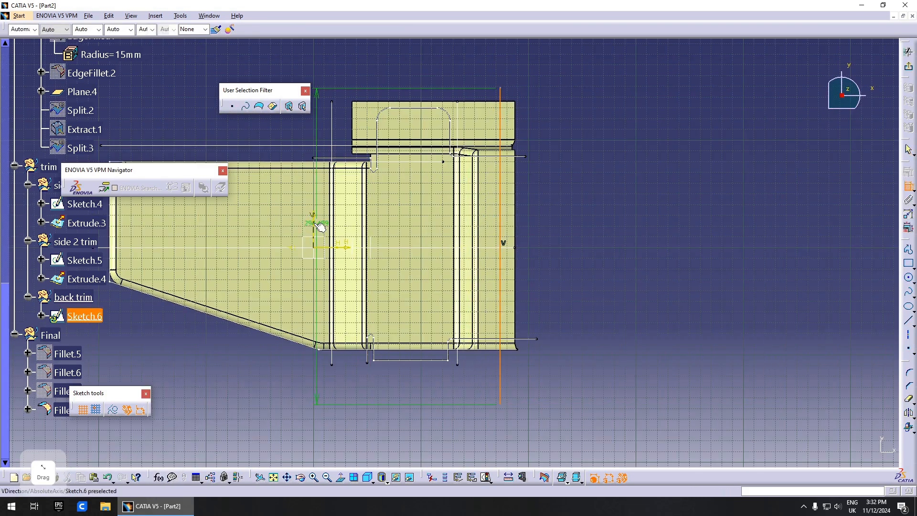
double_click(357, 87)
type("17")
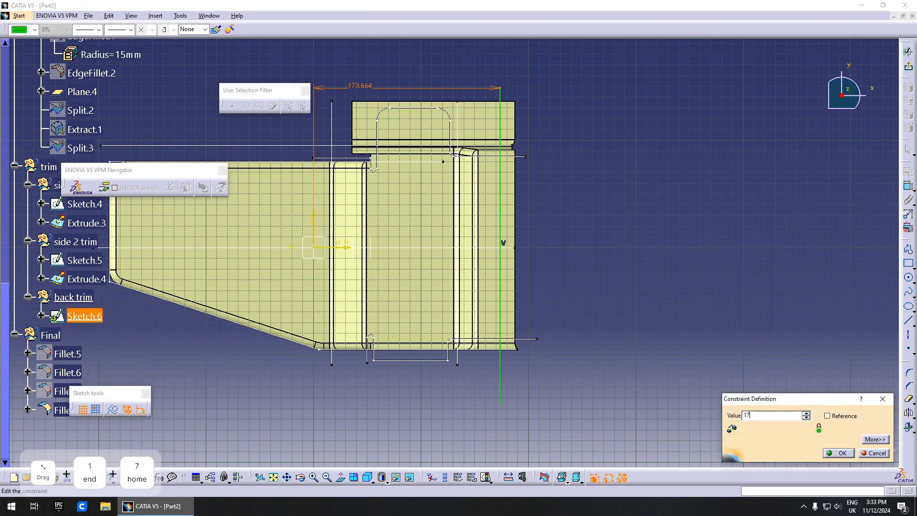
type("5")
key("Return")
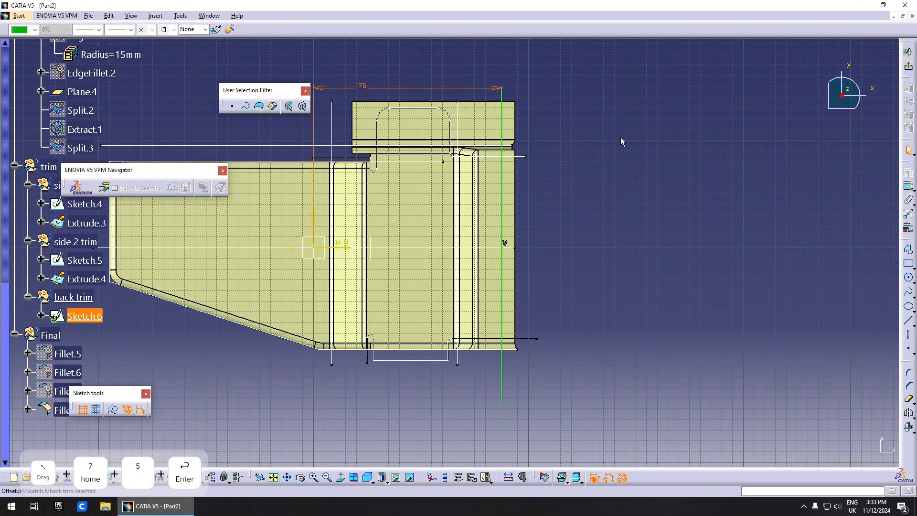
Step: Exit the sketch and extrude the back trim line into a surface
left_click(910, 69)
left_click(910, 368)
middle_click_drag(526, 306, 497, 224)
left_click(774, 451)
Step: Insert a geometrical set named flange trim inside the trim set
mouse_move(554, 311)
middle_mouse_down()
mouse_move(512, 267)
mouse_move(368, 287)
mouse_move(416, 356)
mouse_move(480, 317)
mouse_move(471, 270)
mouse_move(416, 328)
mouse_move(359, 359)
middle_mouse_up()
middle_click_drag(438, 421, 540, 328)
middle_click_drag(295, 299, 497, 278)
left_click(48, 188)
left_click(155, 16)
left_click(172, 59)
left_click(818, 451)
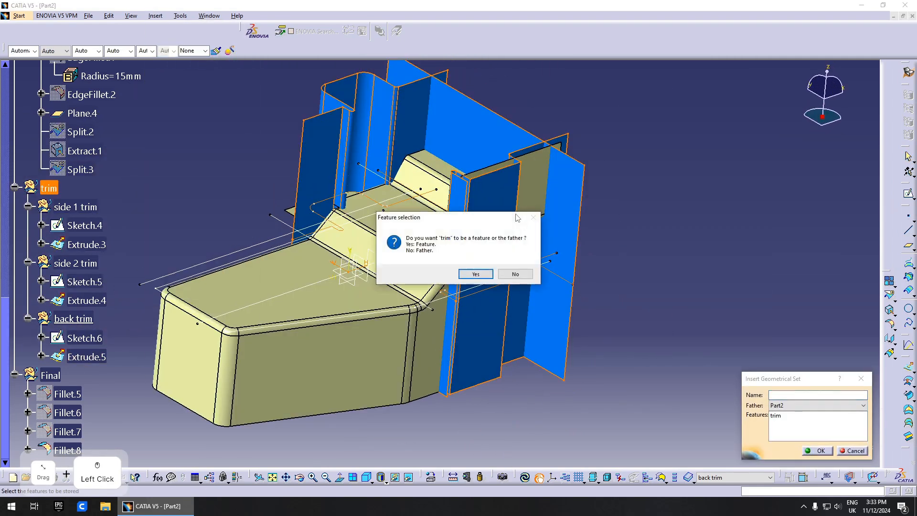
Step: Hide Extrude.1 and show Offset.1 in the base surface set
right_click(83, 152)
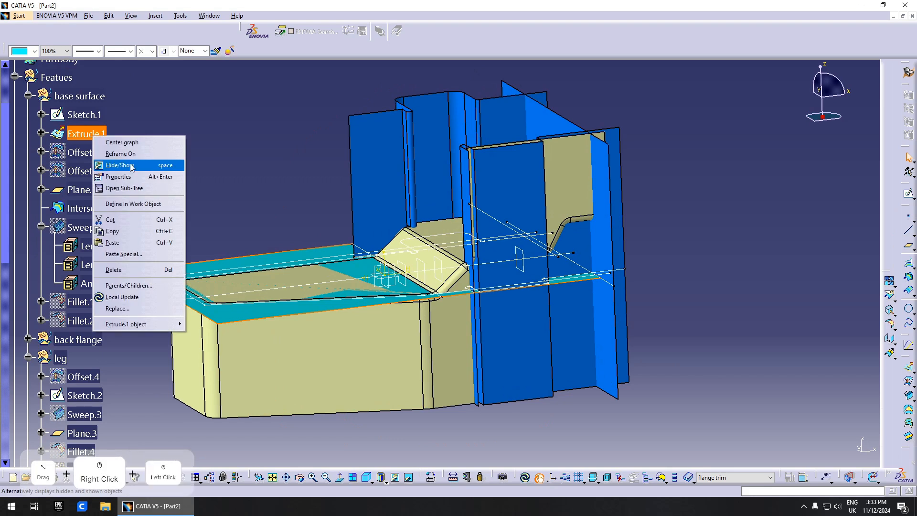
left_click(191, 164)
key("space")
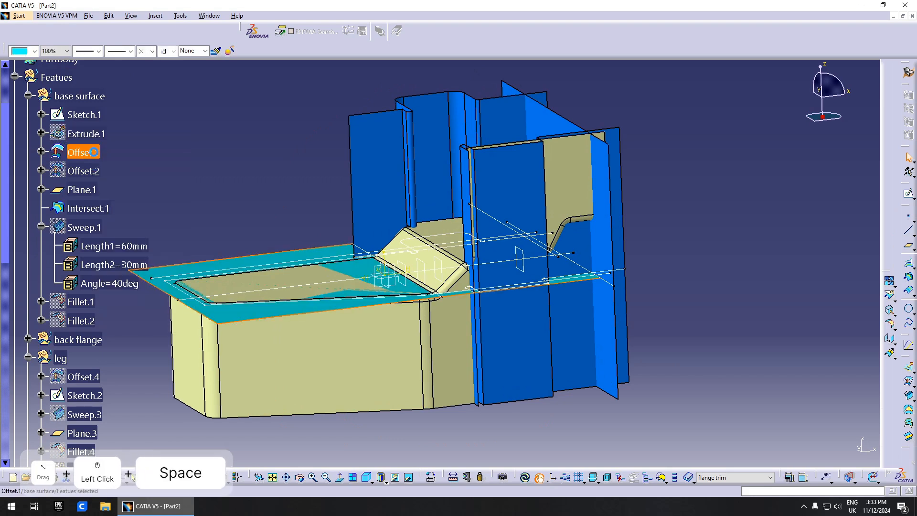
Step: Copy Offset.1 from the base surface set and paste it into the flange trim set
middle_click_drag(425, 287, 418, 236)
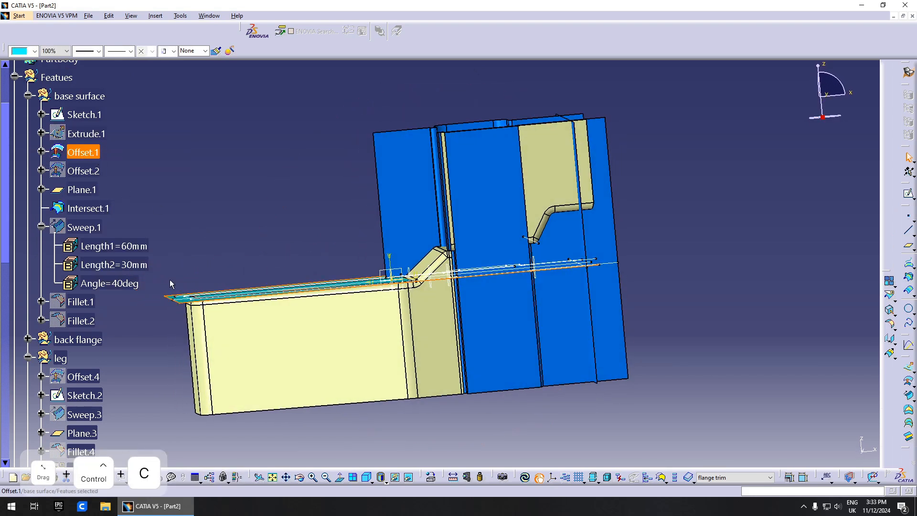
scroll(171, 284, "down", 10)
left_click(76, 293)
key("ctrl+v")
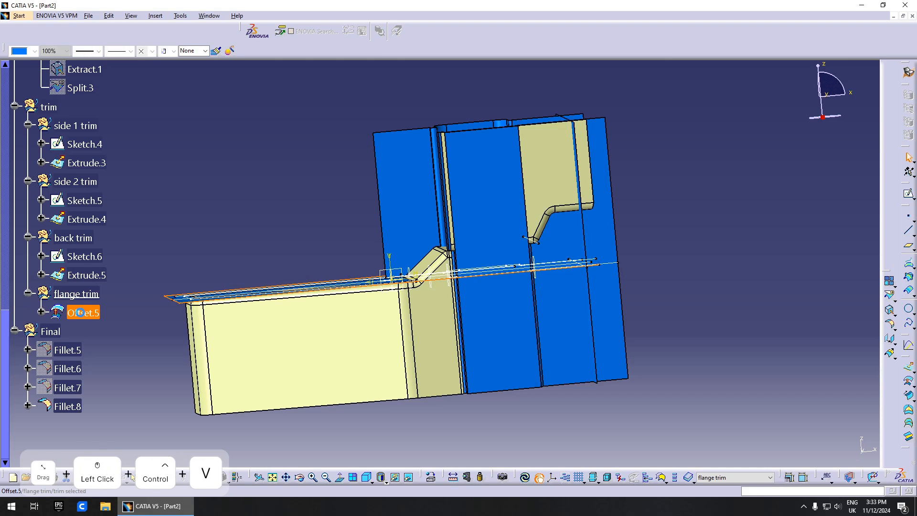
Step: Redefine the copied Offset.5 in the flange trim set to reference Offset.1 with an offset of -15 mm
double_click(80, 312)
scroll(422, 281, "up", 3)
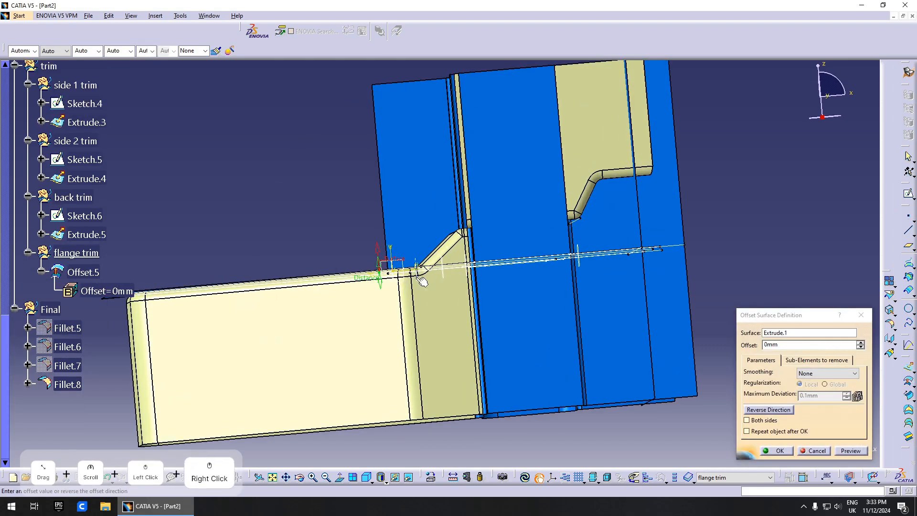
left_click_drag(381, 282, 380, 302)
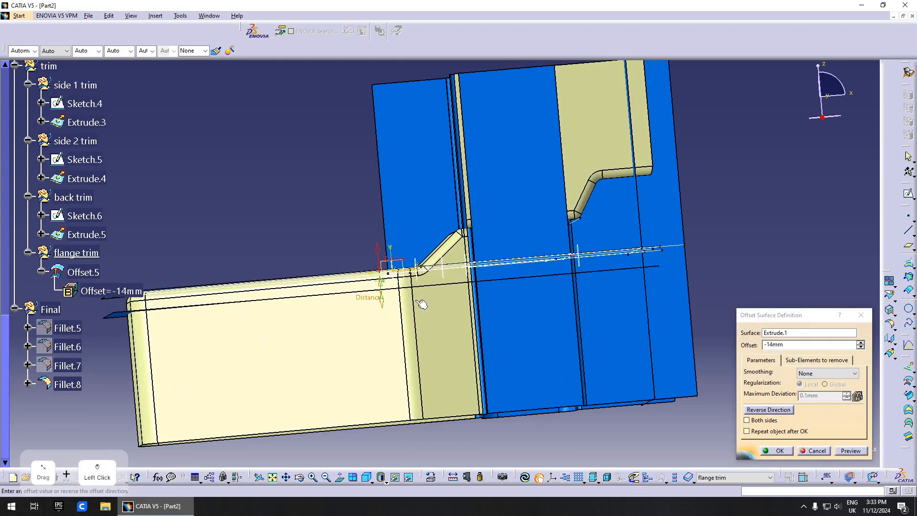
left_click(787, 335)
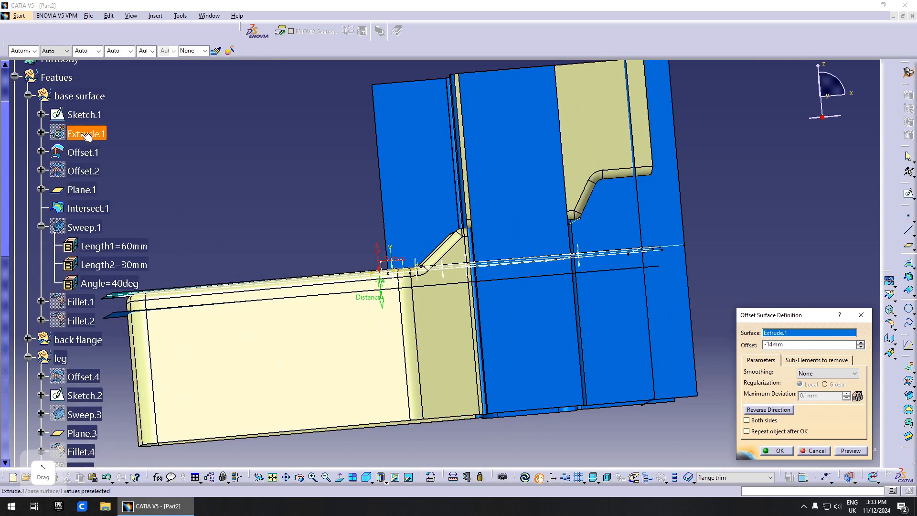
left_click(89, 153)
middle_click_drag(461, 318, 448, 274)
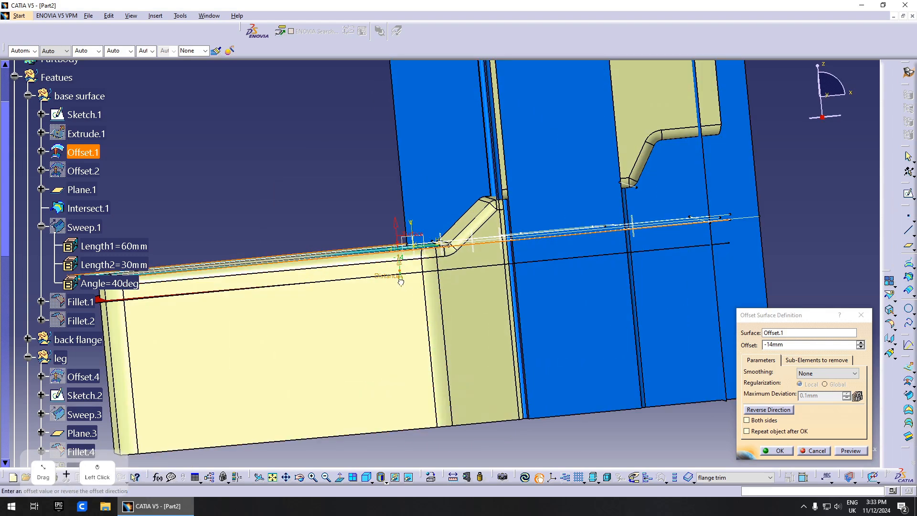
left_click(809, 346)
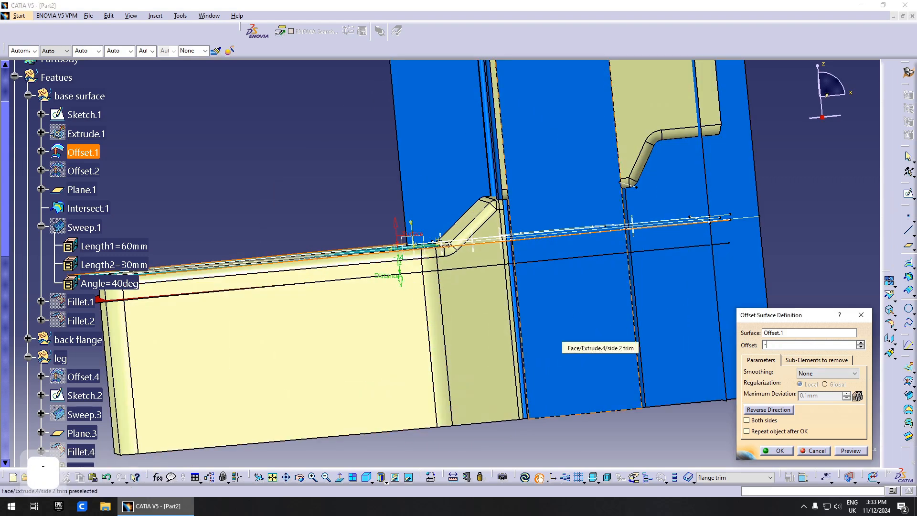
key("Return")
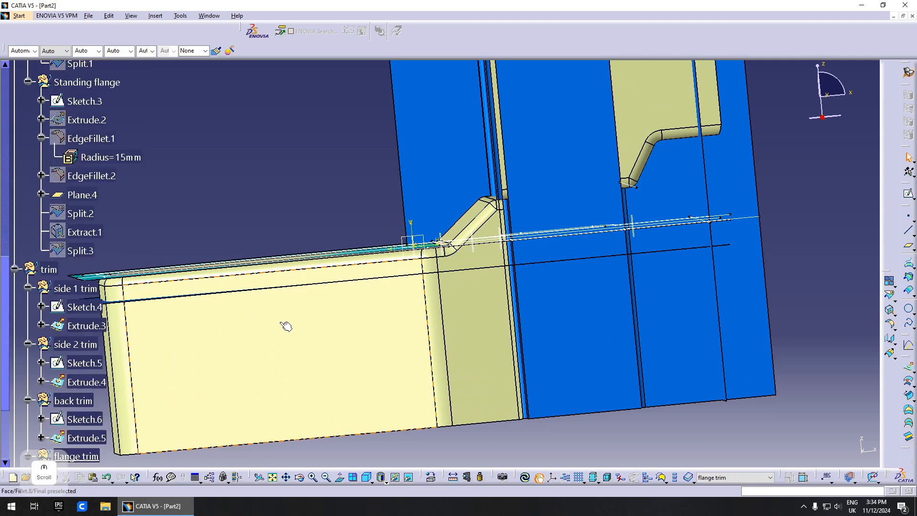
Step: Paste another offset copy into the flange trim set, show Offset.2, and use Offset.2 as the copy's reference surface
key("ctrl+v")
double_click(86, 228)
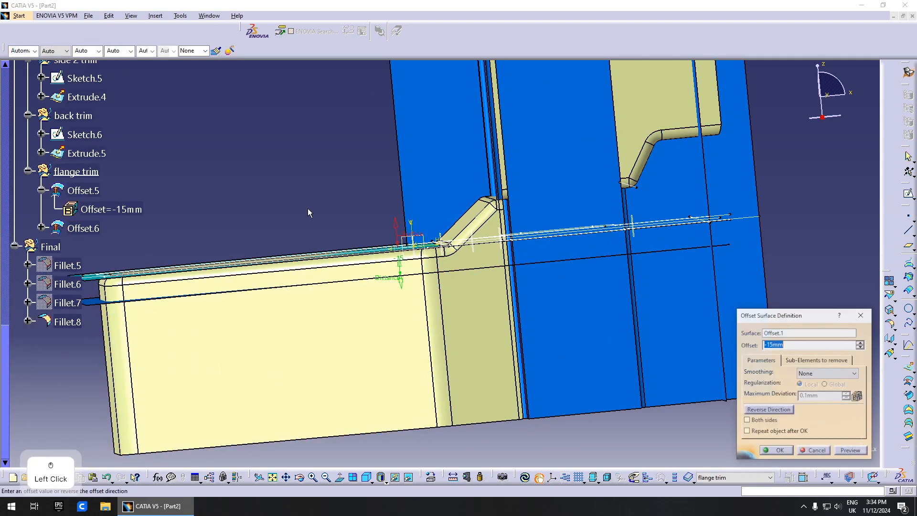
middle_click_drag(414, 231, 247, 257)
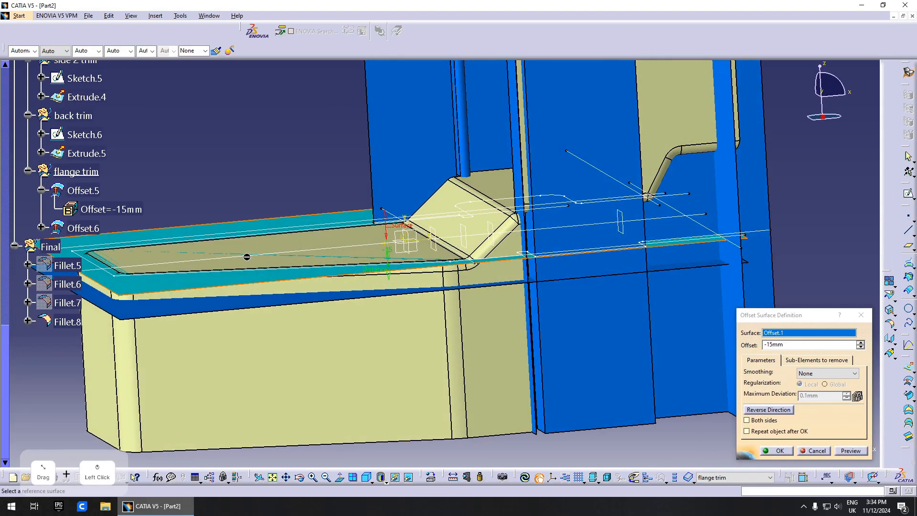
scroll(248, 265, "up", 10)
scroll(227, 270, "down", 4)
right_click(83, 211)
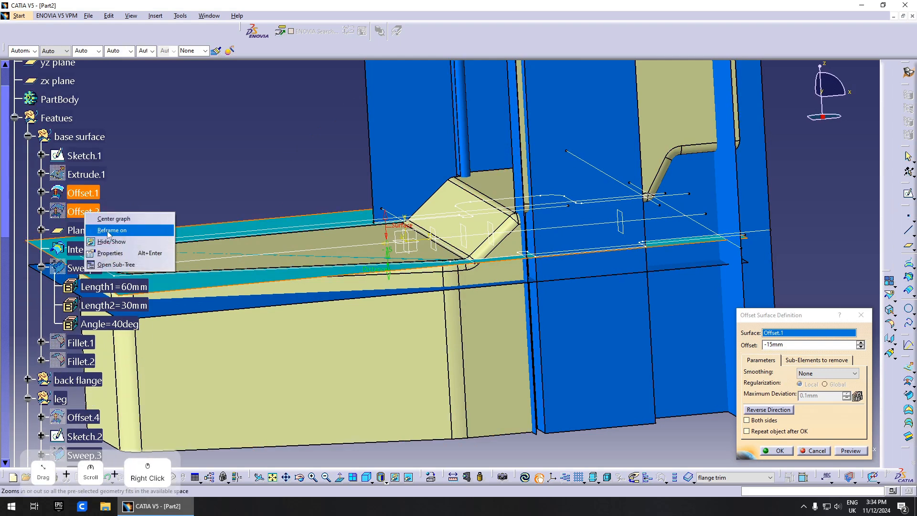
left_click(105, 241)
middle_click_drag(475, 271, 303, 211)
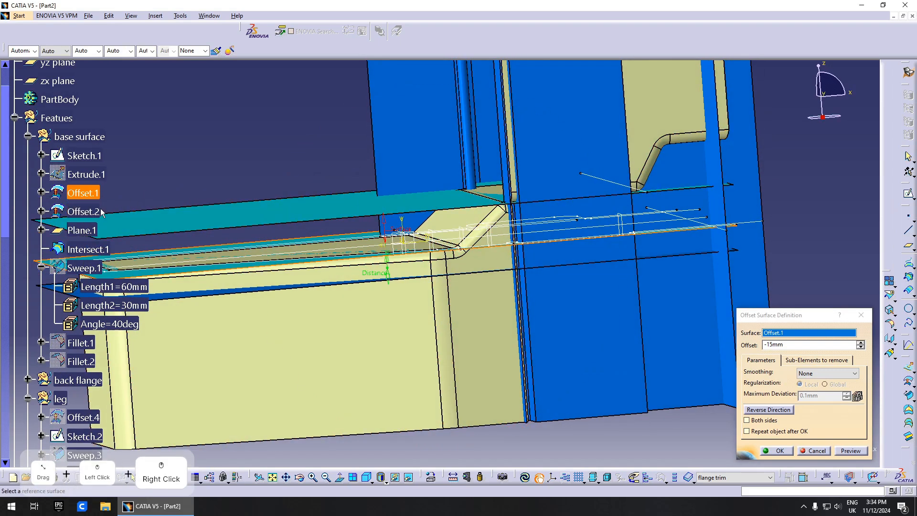
left_click(85, 212)
left_click(851, 451)
middle_click_drag(554, 306, 546, 296)
left_click(761, 450)
scroll(176, 261, "down", 8)
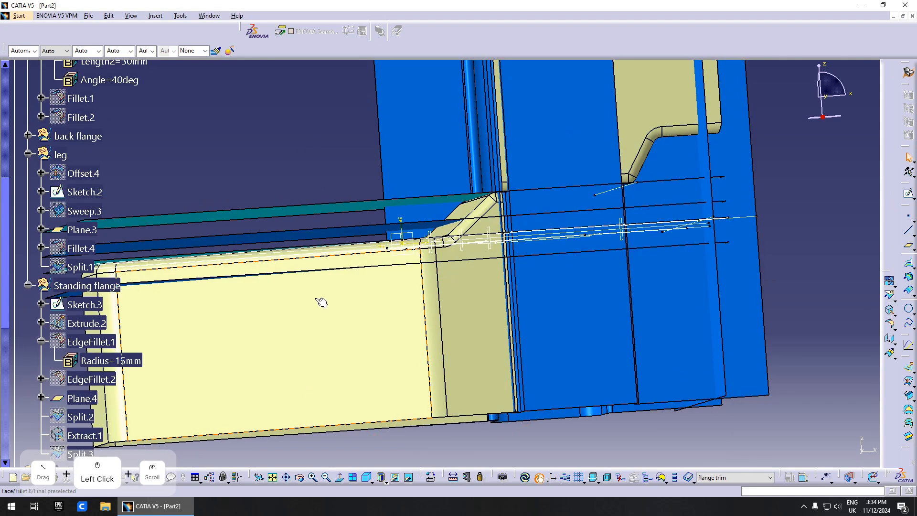
Step: Duplicate Offset.6 within the flange trim set, show Sweep.1, and make the copy a reversed offset of Sweep.1
left_click(83, 229)
key("ctrl+c")
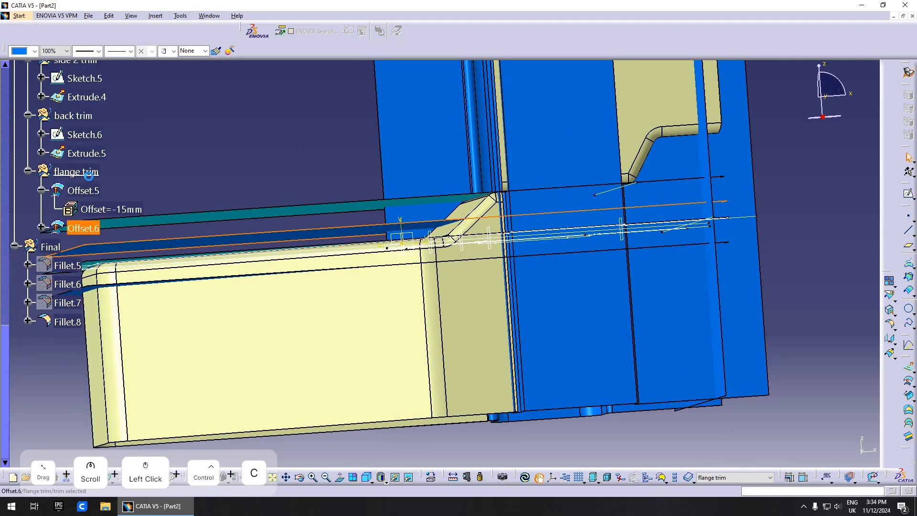
left_click(77, 172)
key("ctrl+v")
double_click(83, 246)
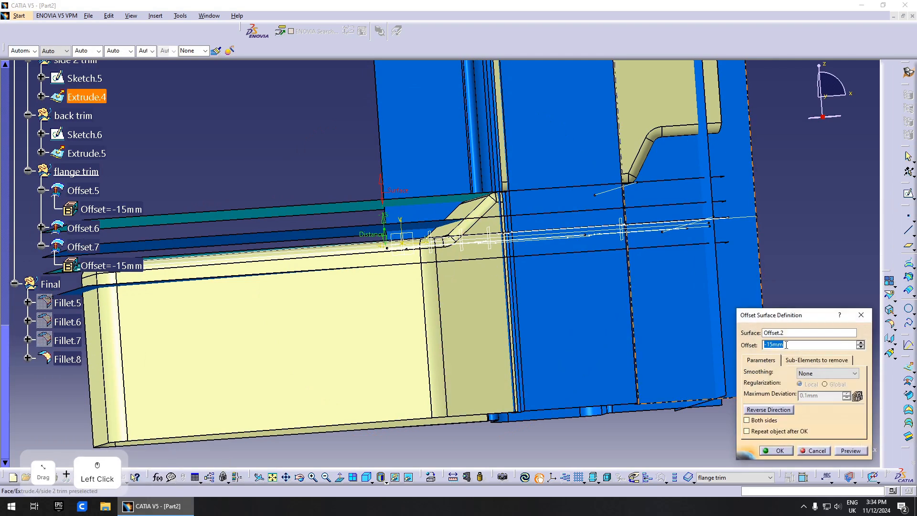
scroll(229, 254, "up", 10)
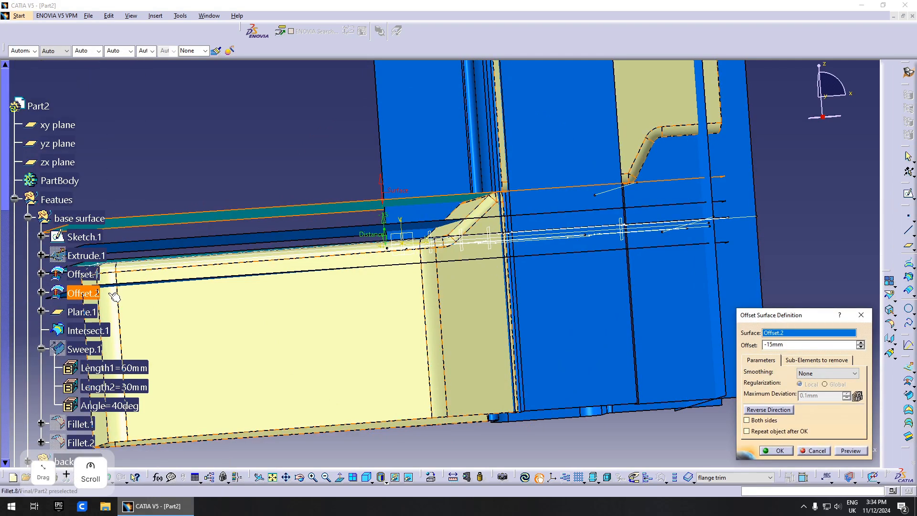
right_click(79, 345)
left_click(108, 375)
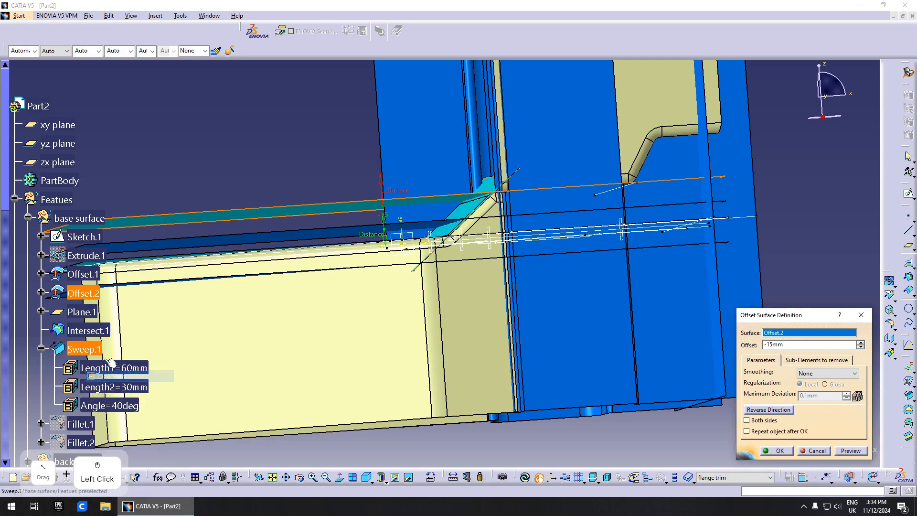
left_click(89, 350)
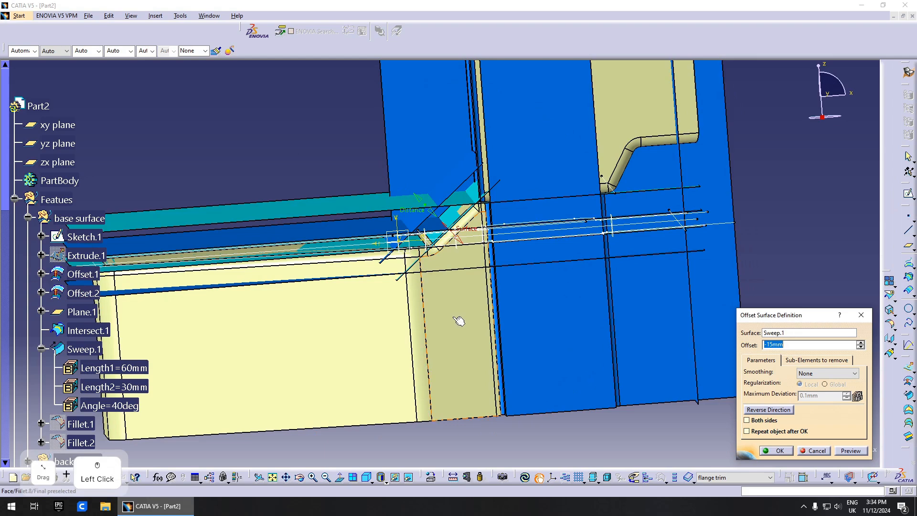
left_click(781, 409)
middle_click_drag(458, 319, 508, 373)
left_click(848, 449)
left_click(778, 450)
Step: Duplicate Offset.6 within the flange trim set and reverse the copy's direction so it lies on the other side of Offset.2
left_click(463, 411)
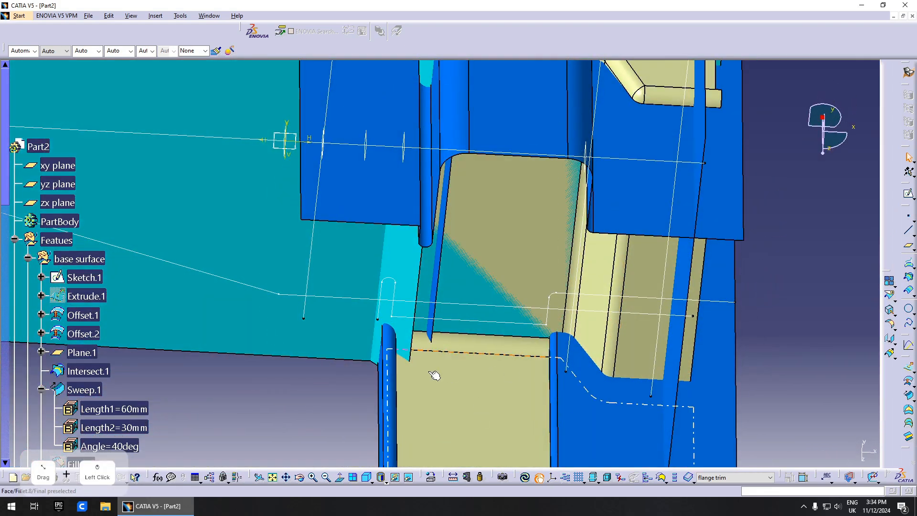
mouse_move(561, 405)
middle_mouse_down()
mouse_move(461, 378)
mouse_move(475, 256)
mouse_move(459, 366)
mouse_move(353, 324)
middle_mouse_up()
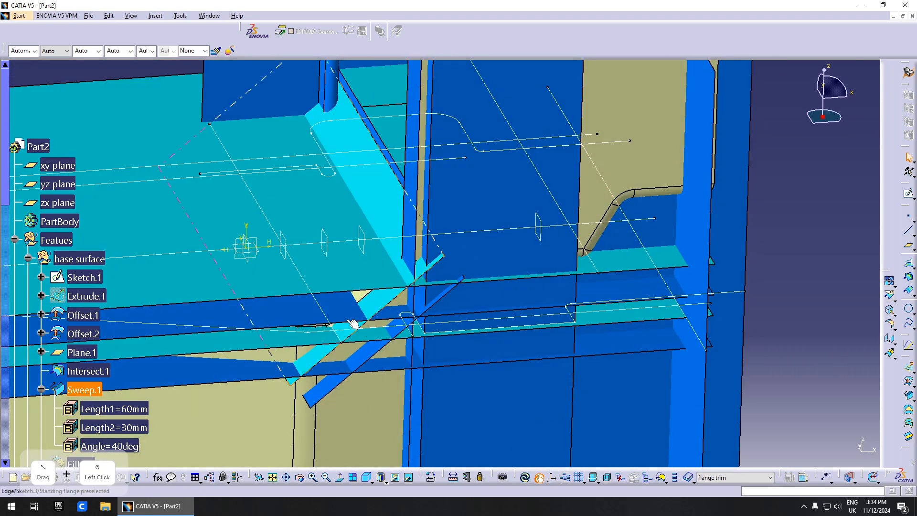
scroll(154, 319, "down", 10)
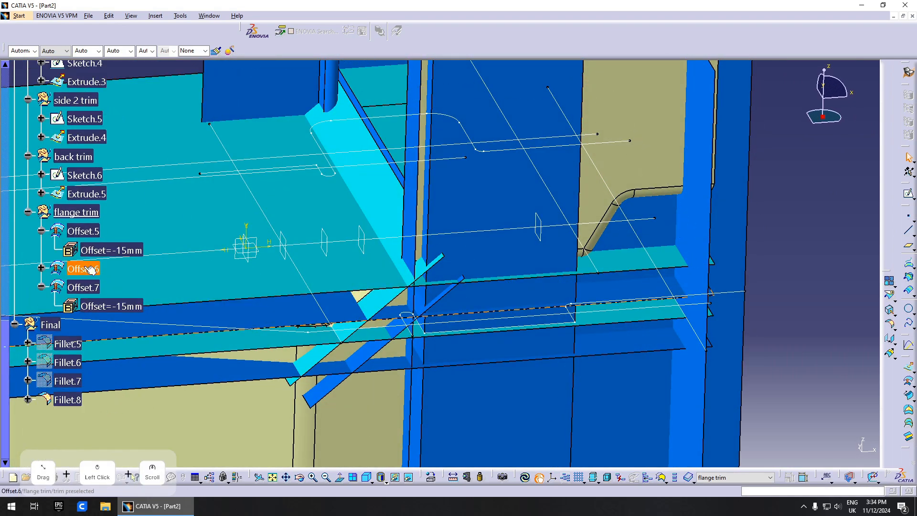
left_click(90, 269)
middle_click_drag(479, 303, 380, 254)
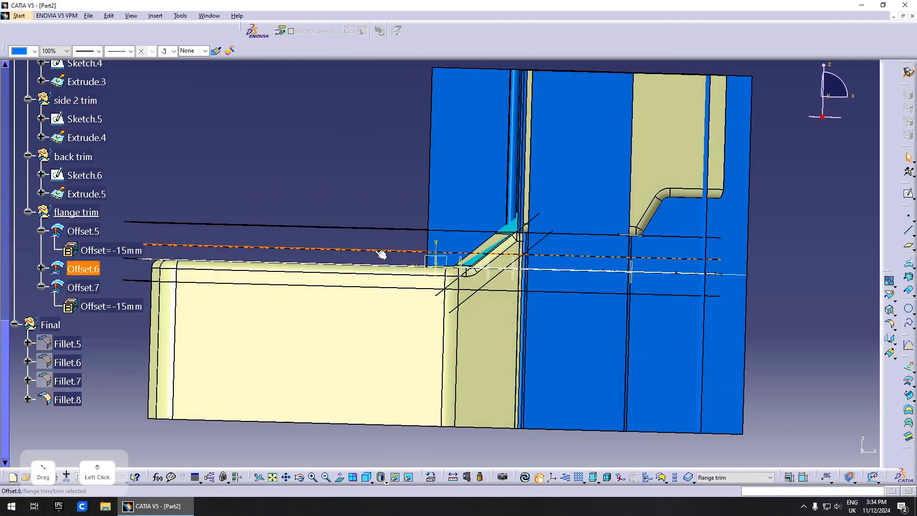
left_click(68, 286, "ctrl")
key("ctrl+c")
left_click(76, 212)
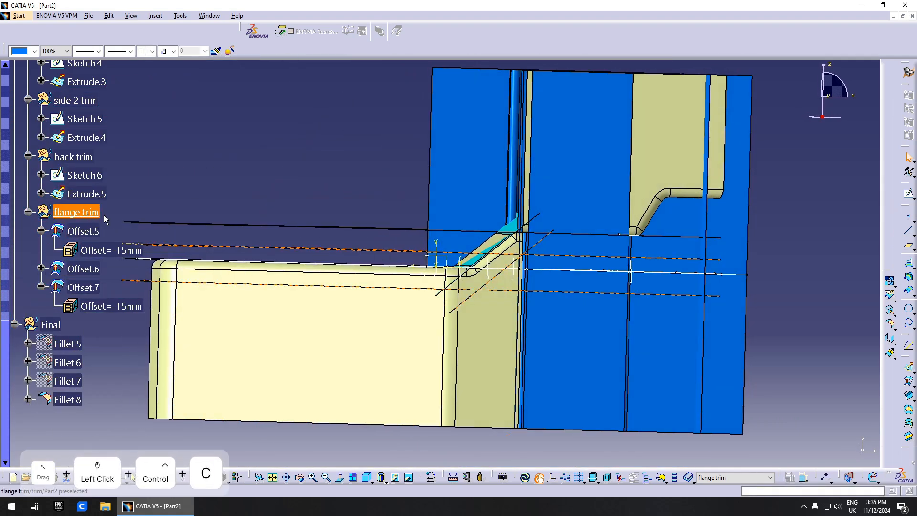
key("ctrl+v")
left_click(84, 325)
double_click(84, 325)
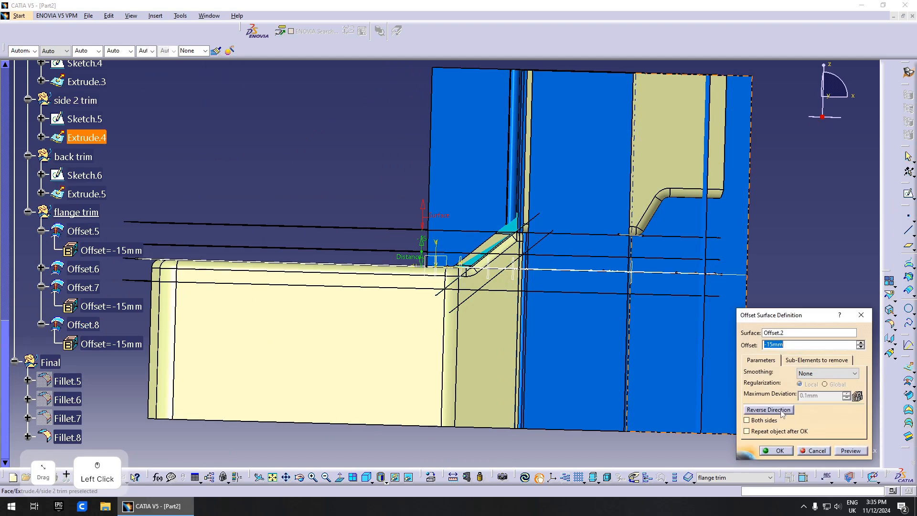
left_click(776, 451)
middle_click_drag(357, 188, 287, 243)
Step: Create a 12 mm BiTangent shape fillet between Offset.5 and Offset.7, trimming both supports
right_click(85, 213)
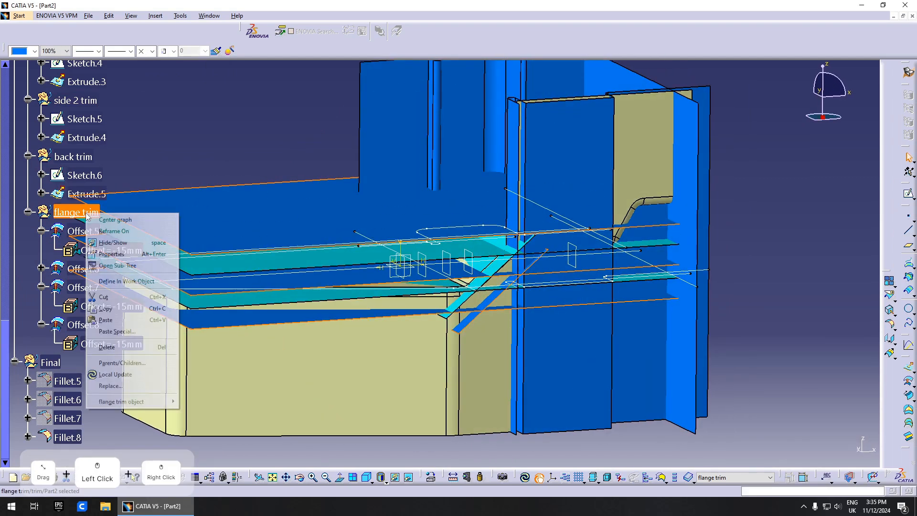
left_click(127, 281)
key("Escape")
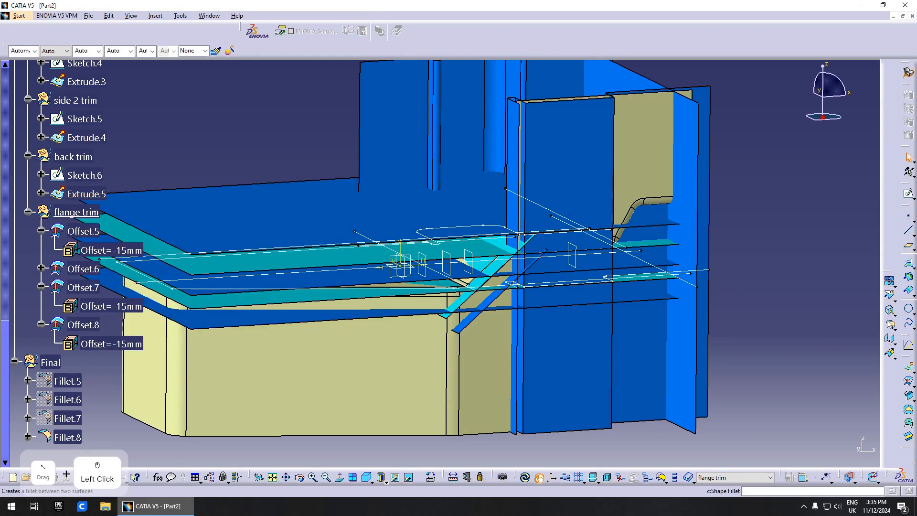
left_click(889, 322)
left_click(73, 231)
middle_click_drag(534, 324, 492, 268)
left_click(449, 268)
left_click(850, 451)
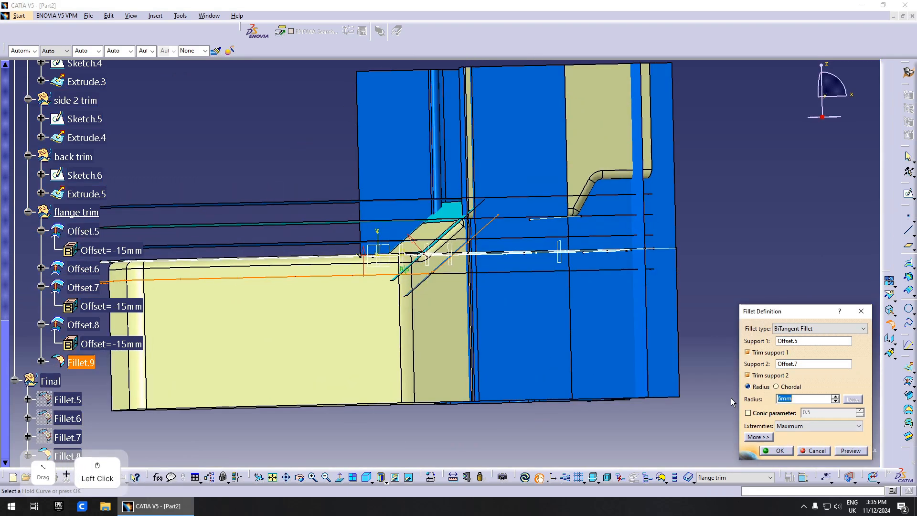
middle_click_drag(733, 403, 399, 289)
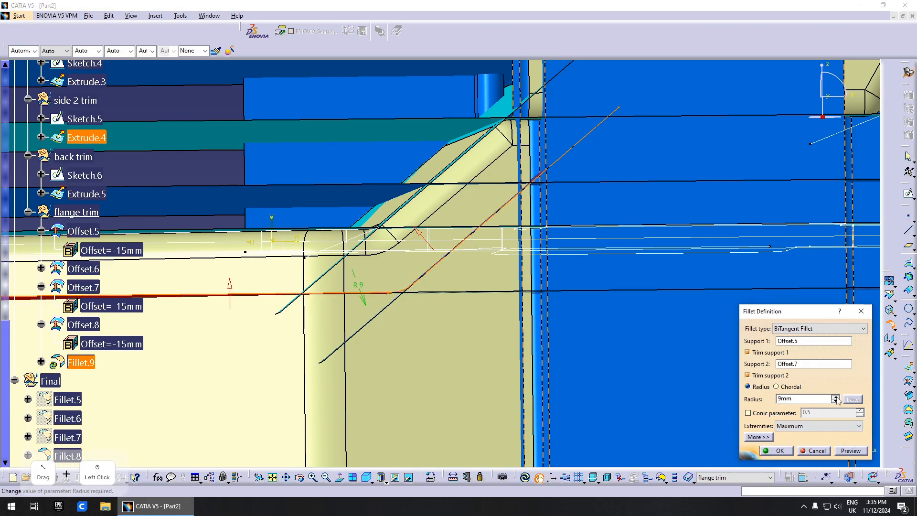
left_click(852, 452)
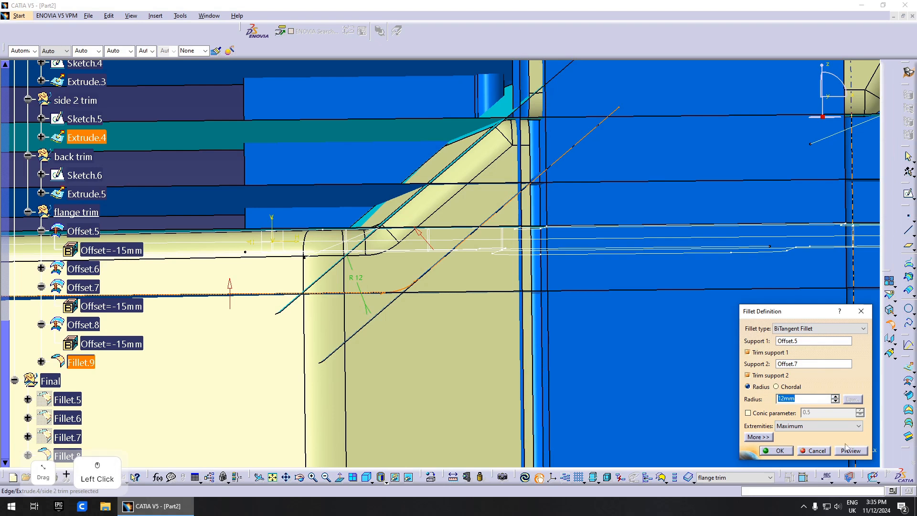
left_click(778, 450)
Step: Create a 12 mm BiTangent shape fillet between Fillet.9 and Offset.6, flipping the support direction to keep the sloped transition
middle_click_drag(382, 157, 325, 297)
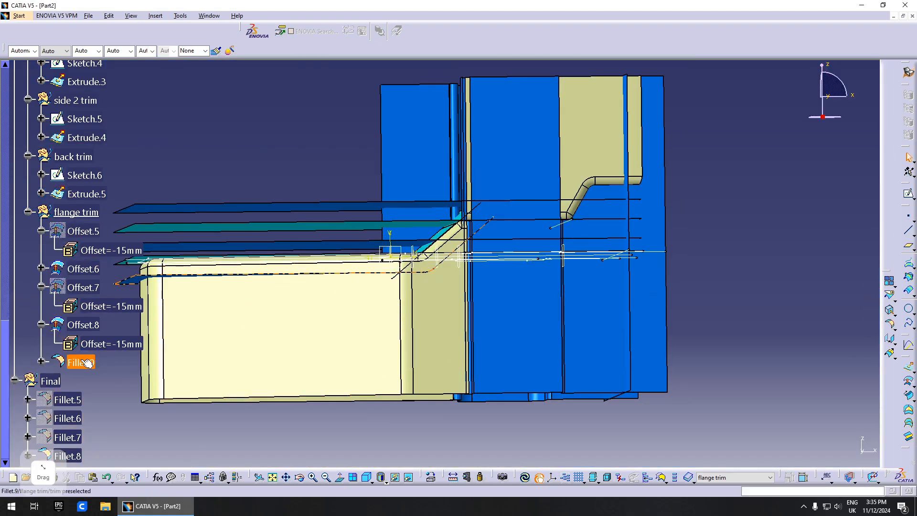
middle_click_drag(379, 258, 387, 282)
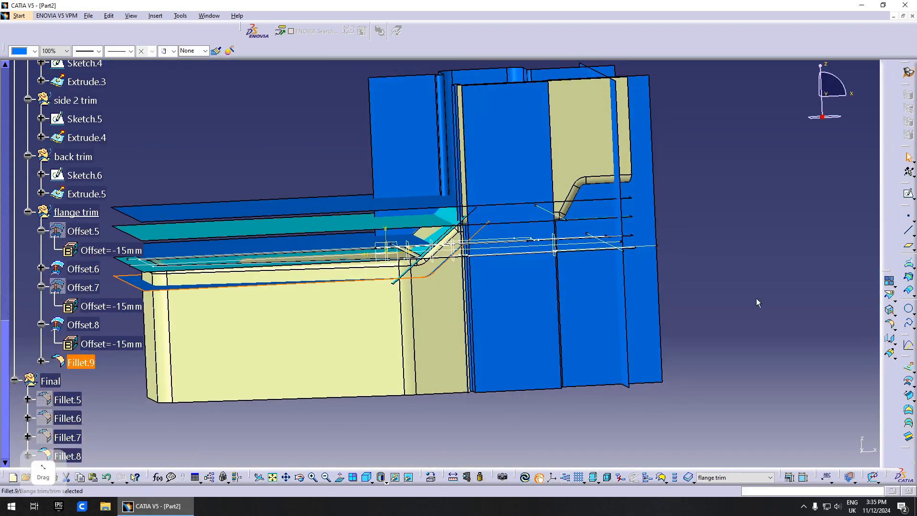
left_click(889, 326)
middle_click_drag(621, 311, 90, 327)
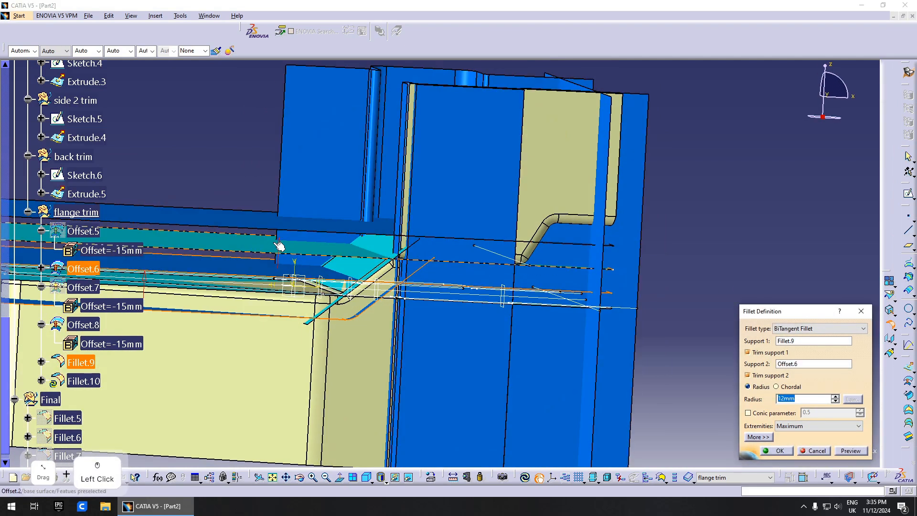
middle_click_drag(396, 271, 397, 249)
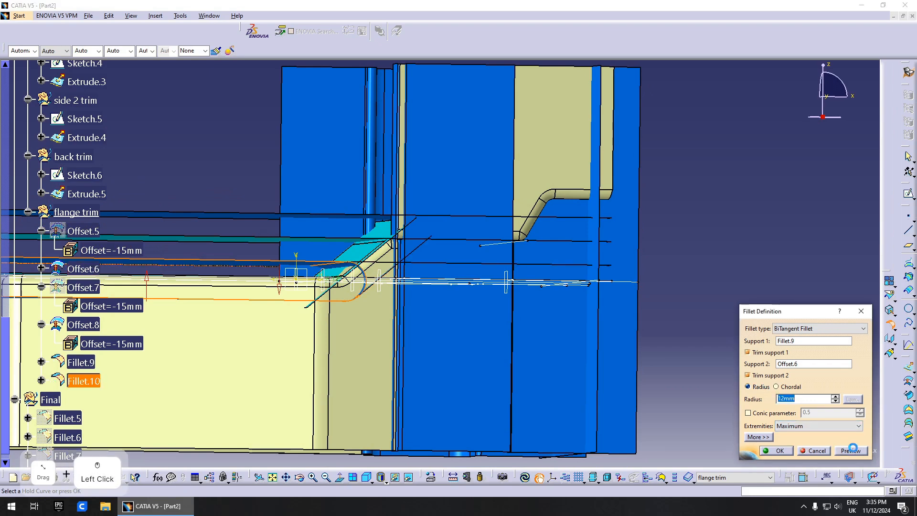
mouse_move(324, 291)
middle_mouse_down()
mouse_move(425, 297)
mouse_move(309, 293)
middle_mouse_up()
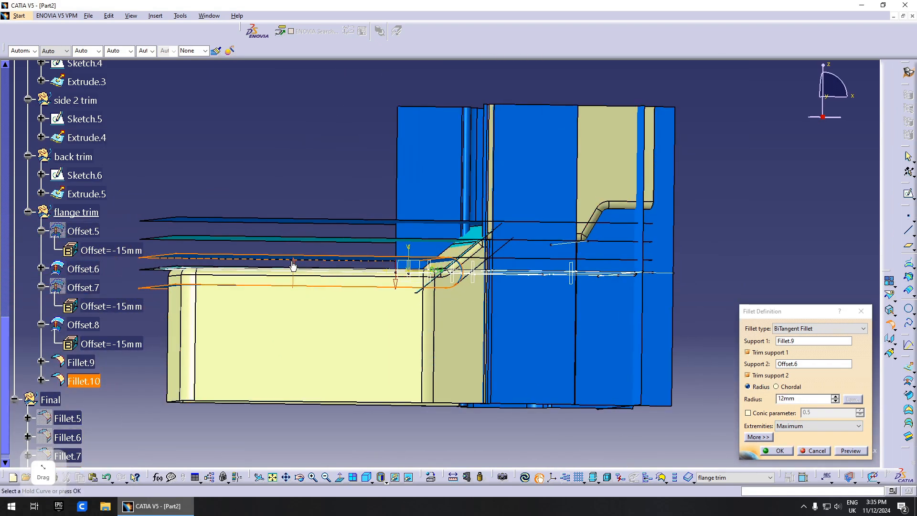
middle_click_drag(501, 329, 554, 312)
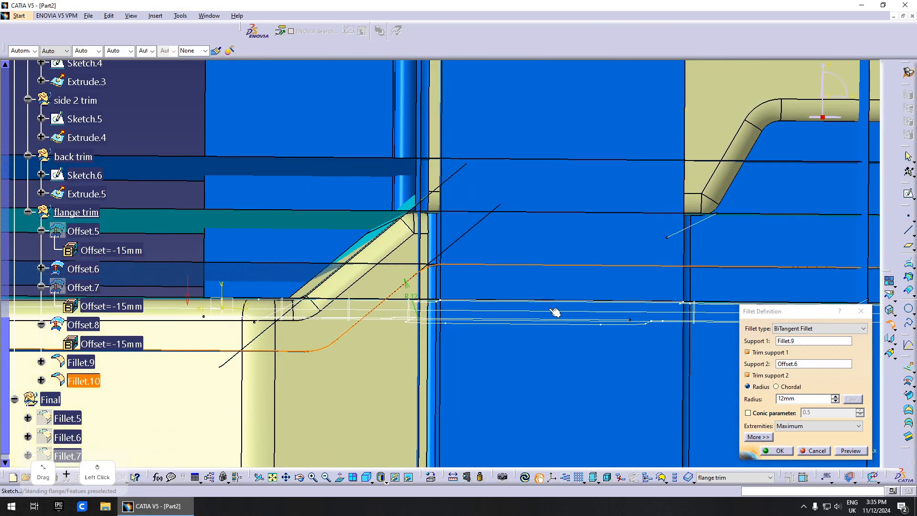
left_click(780, 451)
Step: Insert a geometrical set named final trim inside the trim set
middle_click_drag(449, 297, 473, 294)
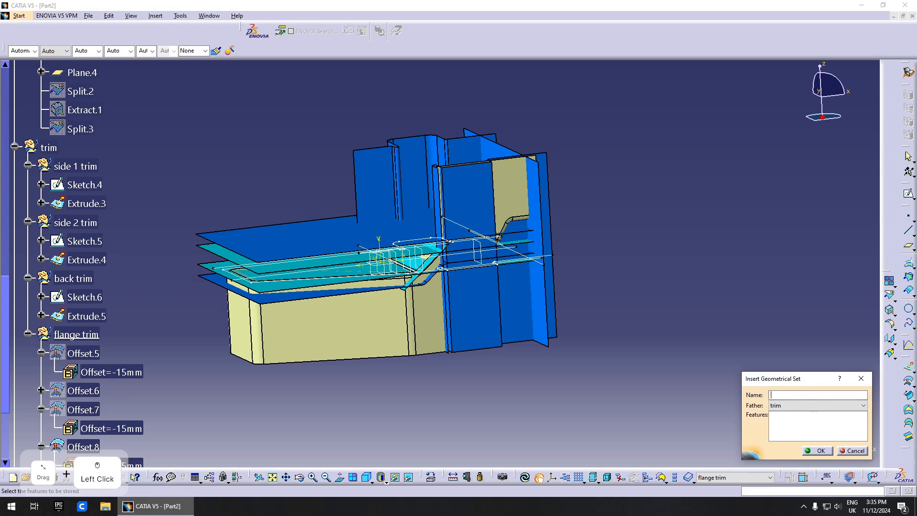
key("Return")
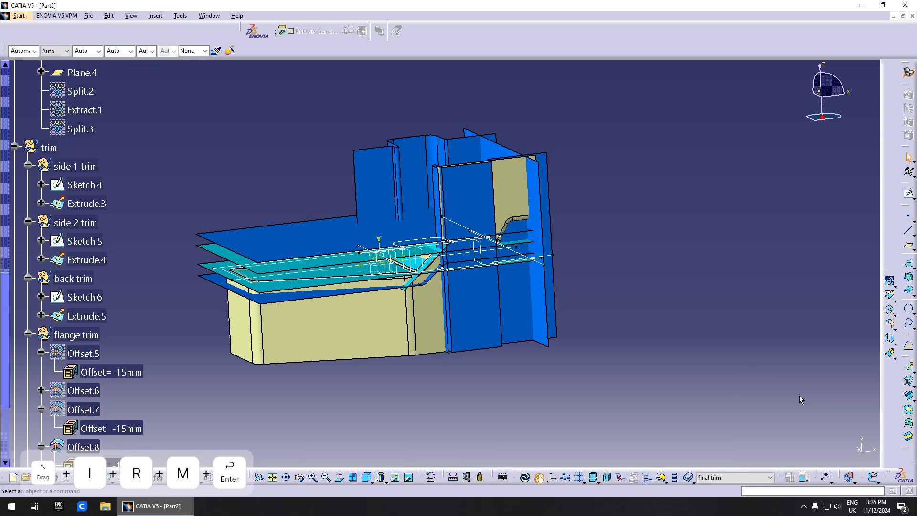
Step: Create a 6 mm BiTangent shape fillet between Fillet.10 and Extrude.4 in the final trim set, trimming both supports
scroll(102, 272, "down", 4)
middle_click_drag(588, 349, 424, 342)
left_click(420, 335)
left_click(424, 291)
middle_click_drag(424, 291, 344, 267)
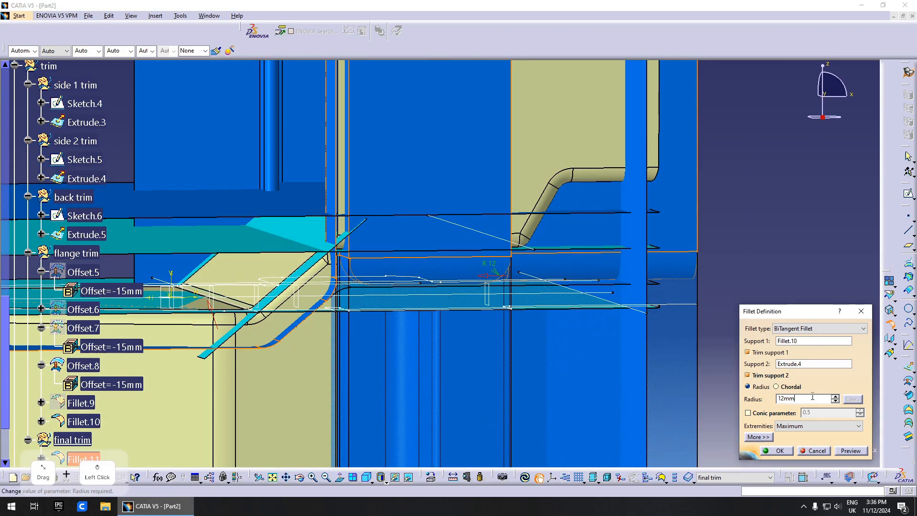
middle_click_drag(500, 320, 497, 340)
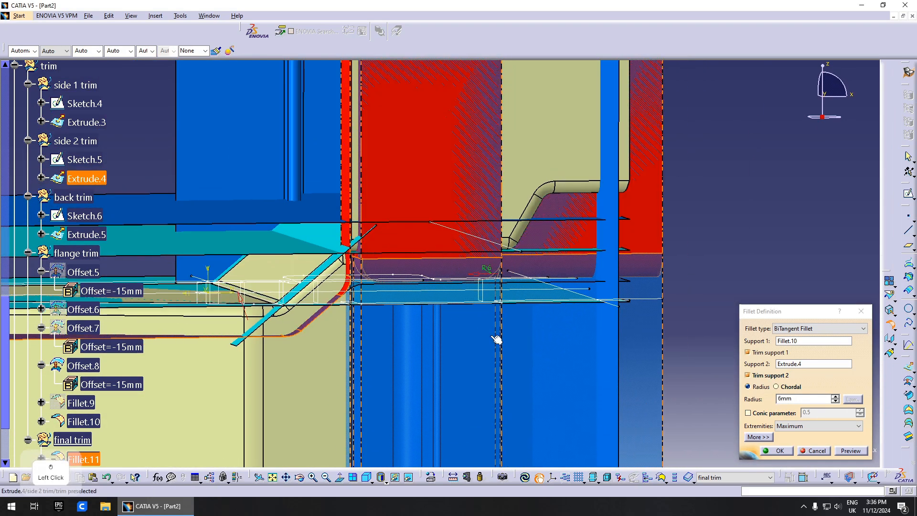
left_click(855, 453)
middle_click_drag(376, 247, 417, 363)
scroll(417, 363, "down", 4)
left_click(766, 448)
Step: Create a 6 mm BiTangent shape fillet between Fillet.11 and the back trim surface Extrude.5, trimming both supports
middle_click_drag(644, 396, 392, 410)
left_click(891, 326)
left_click(512, 256)
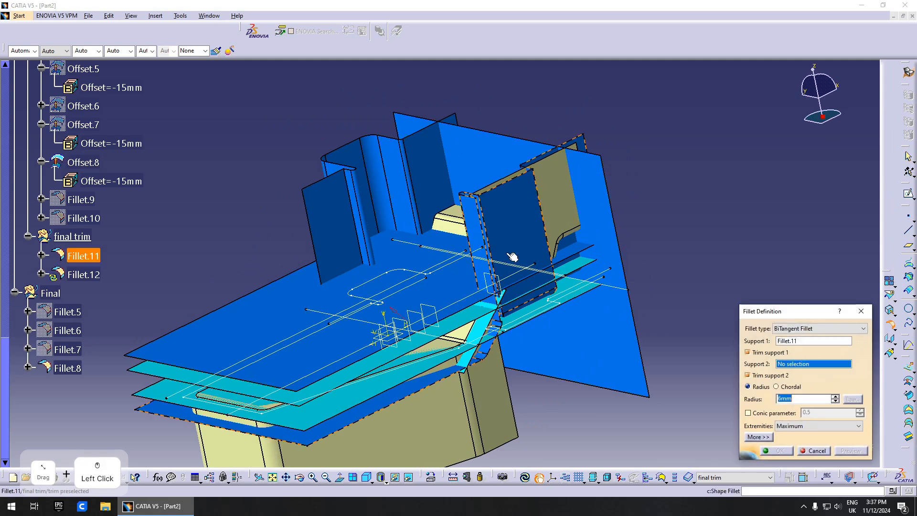
middle_click_drag(379, 317, 545, 243)
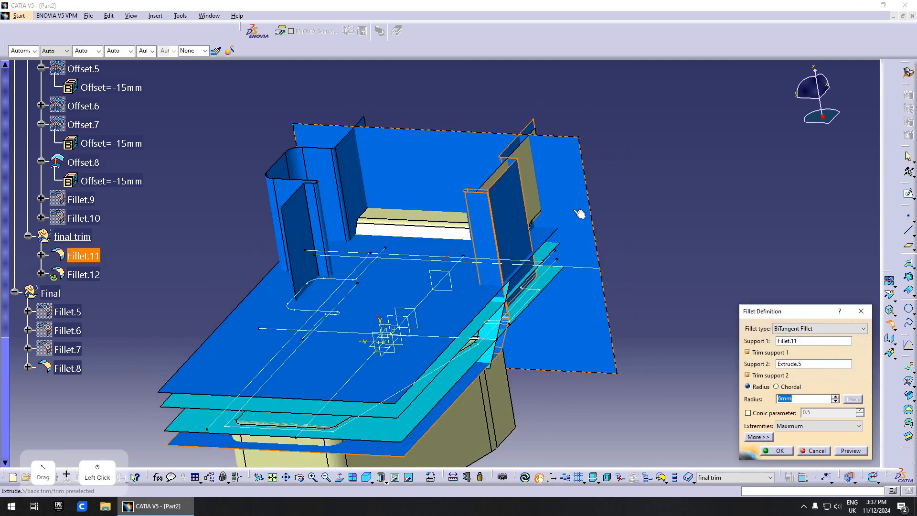
middle_click_drag(579, 213, 420, 343)
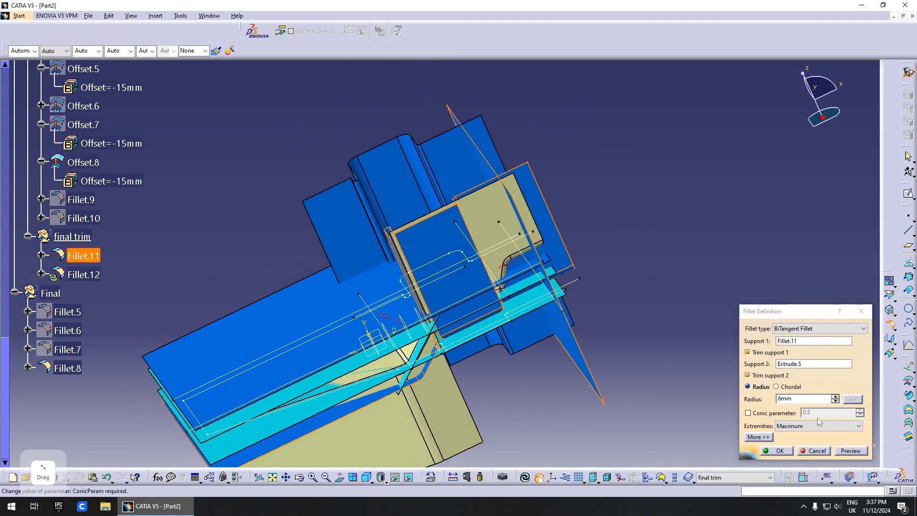
left_click(783, 451)
Step: Create a 6 mm BiTangent shape fillet between Fillet.12 and the side 1 trim surface Extrude.3, trimming both supports
middle_click_drag(587, 334, 515, 296)
left_click(890, 326)
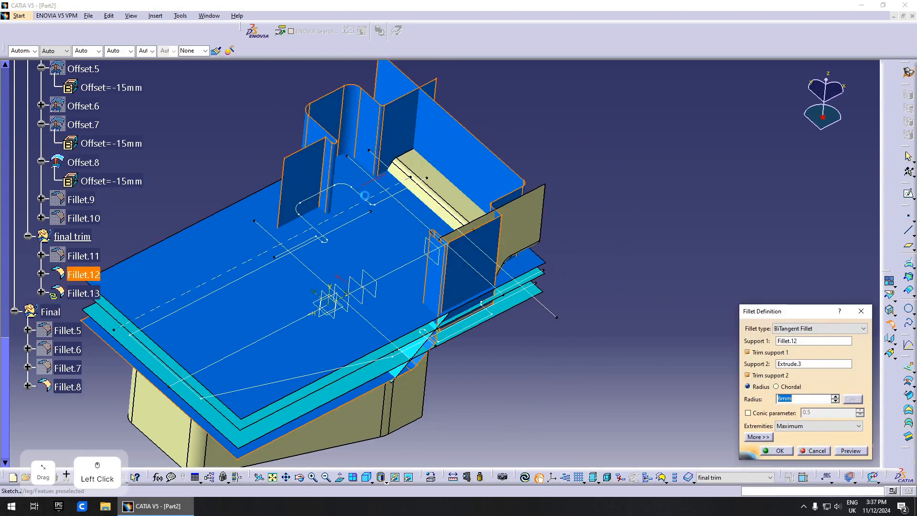
left_click(856, 450)
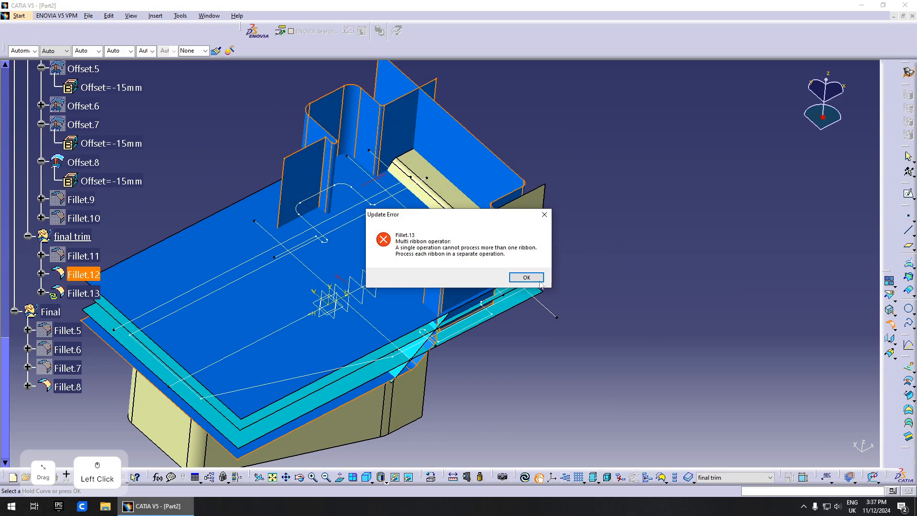
left_click(539, 281)
middle_click_drag(430, 277, 461, 325)
left_click(808, 343)
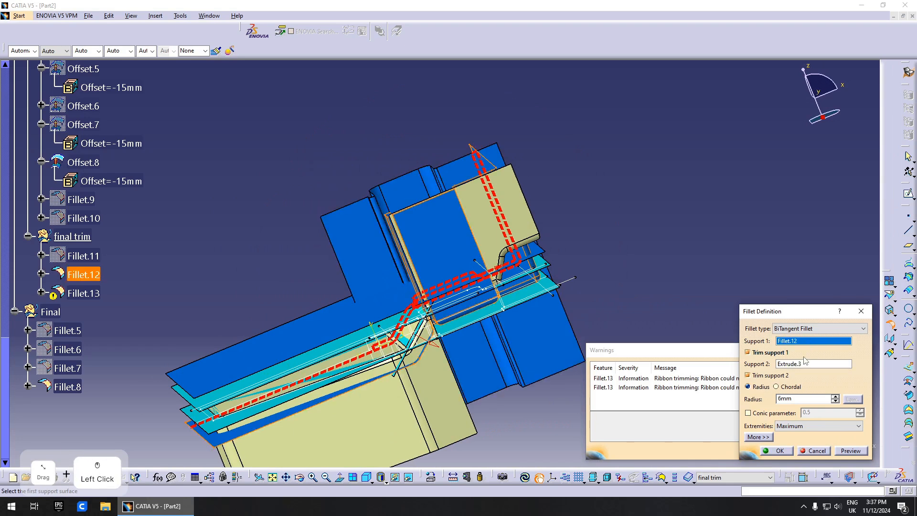
left_click(805, 363)
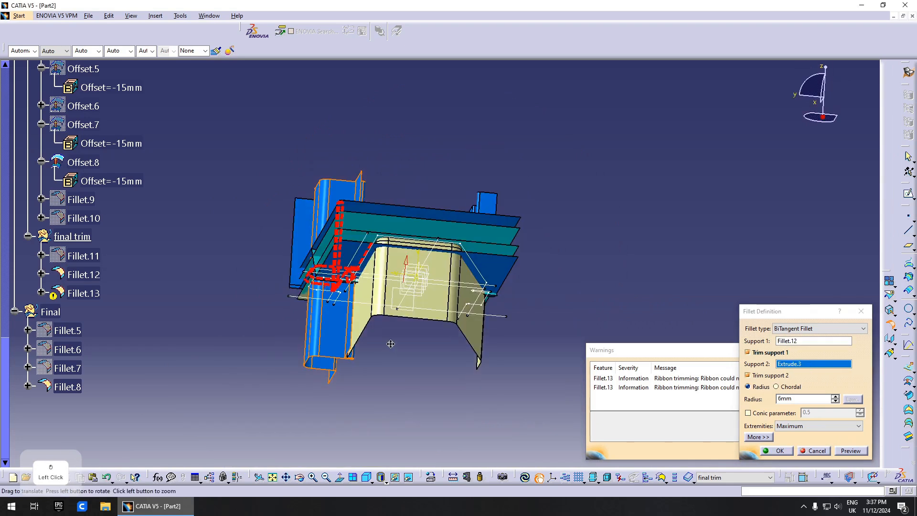
middle_click_drag(391, 344, 448, 375)
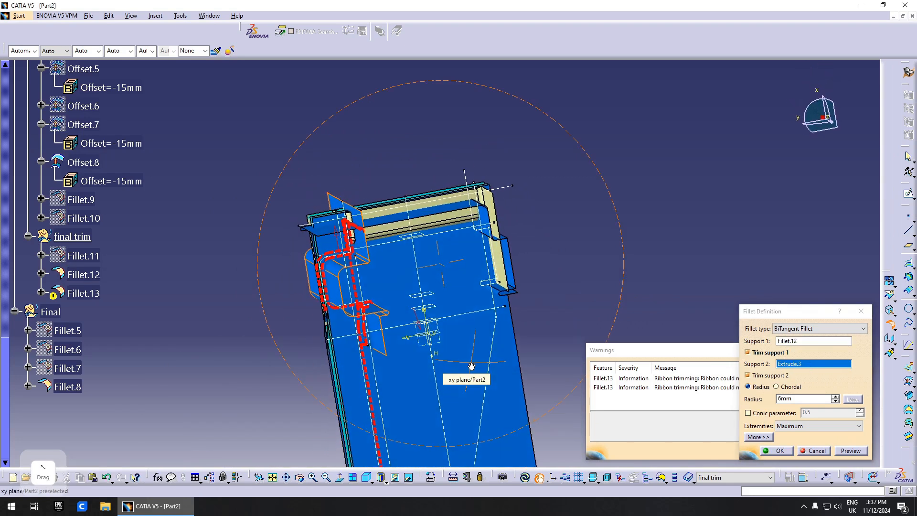
left_click(851, 450)
middle_click_drag(420, 363, 405, 291)
left_click(778, 450)
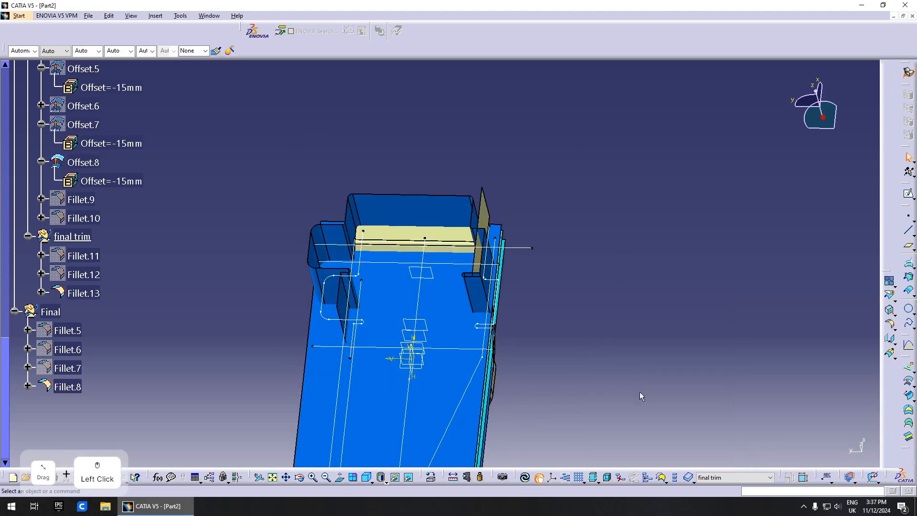
middle_click_drag(477, 363, 563, 266)
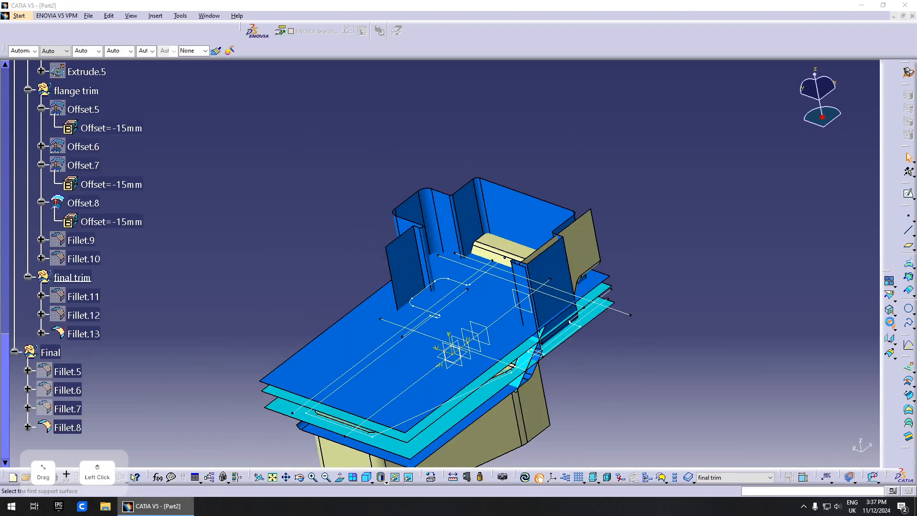
middle_click_drag(566, 302, 366, 323)
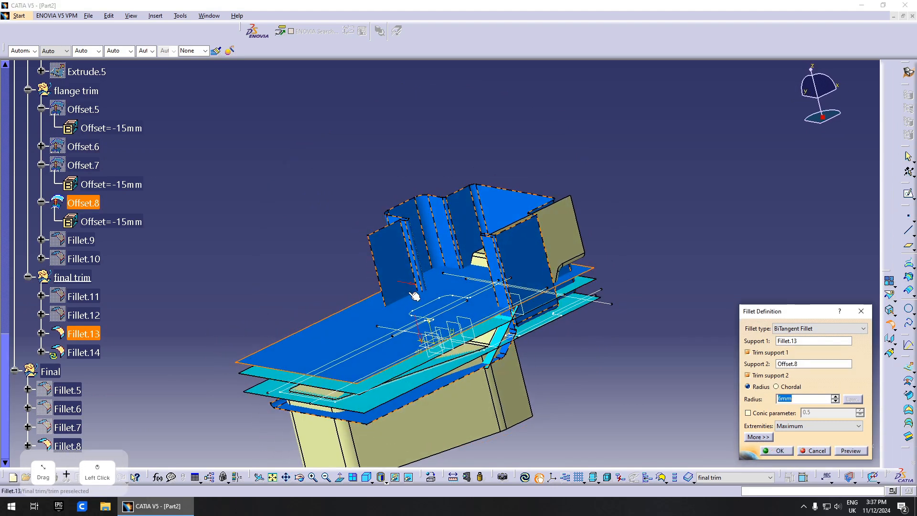
middle_click_drag(526, 363, 434, 272)
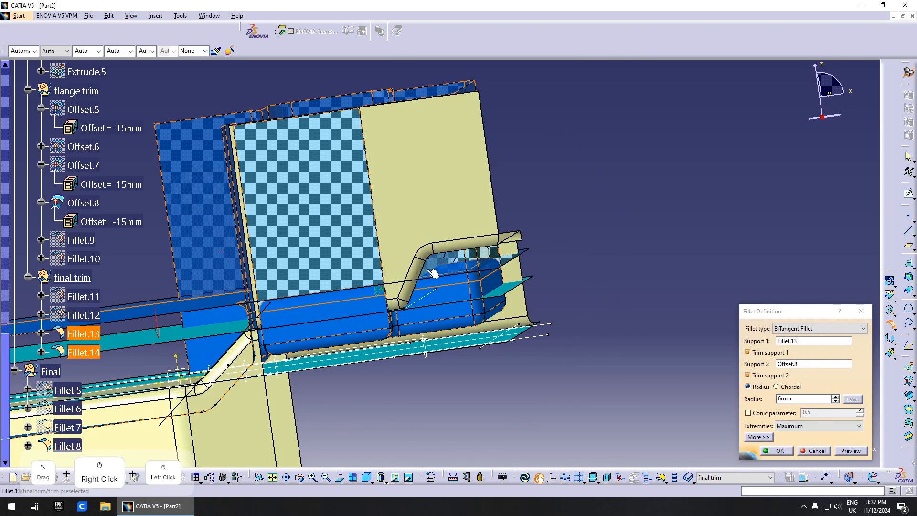
middle_click(389, 271)
middle_click_drag(400, 243, 364, 234)
middle_click_drag(335, 153, 443, 336)
left_click(819, 451)
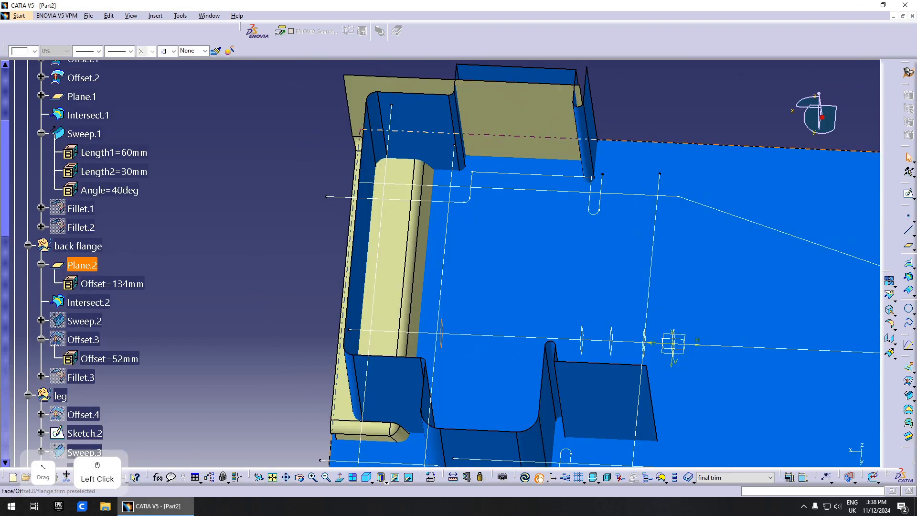
Step: Create a plane offset a short distance from Plane.2 of the back flange, on its inner side
left_click(910, 248)
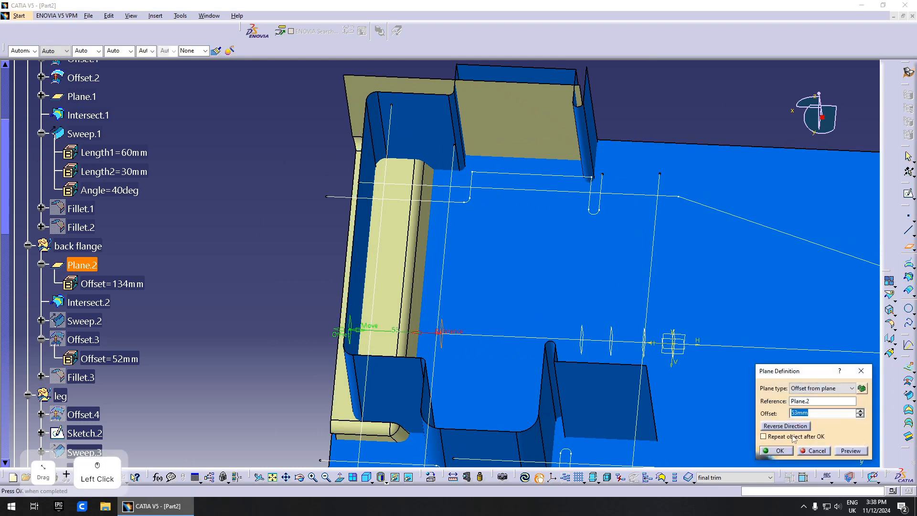
key("Return")
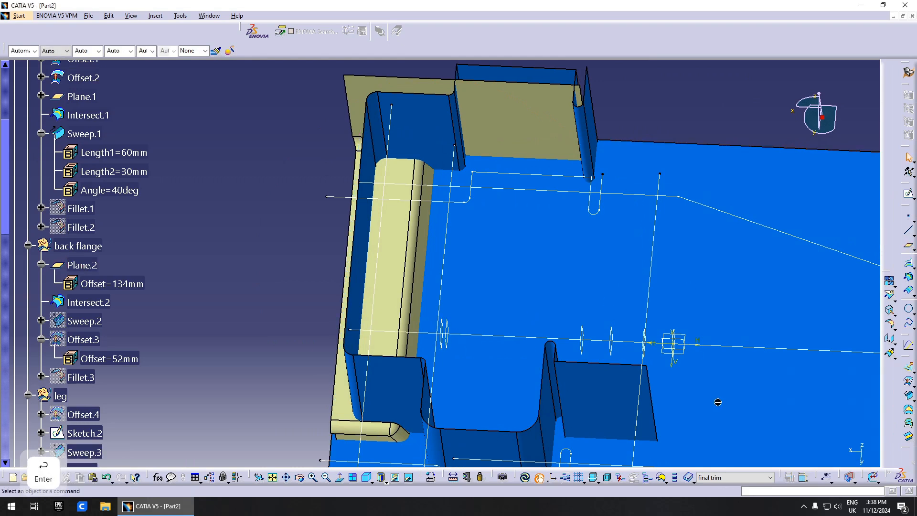
Step: Make flange trim the work object and split Offset.8 with Plane.5, switching the kept side
right_click(519, 238)
left_click(535, 251)
right_click(85, 265)
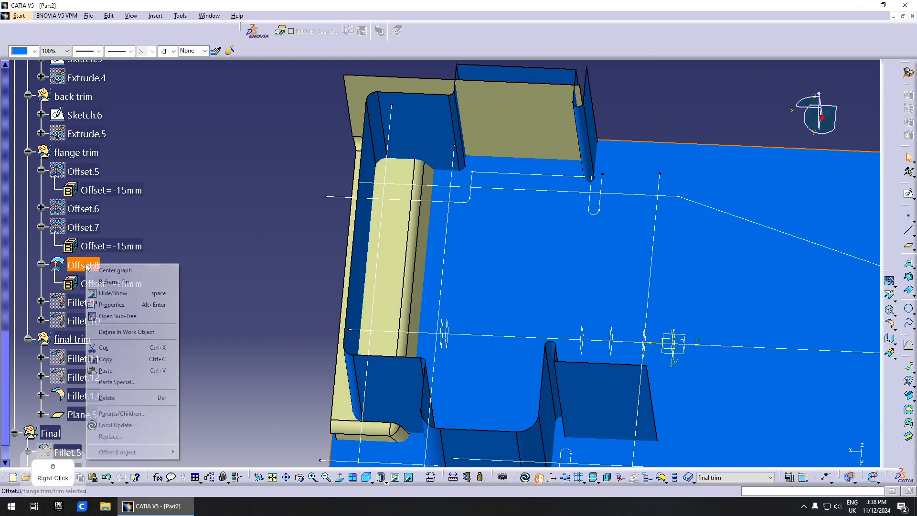
left_click(143, 332)
mouse_move(461, 323)
middle_mouse_down()
mouse_move(466, 329)
mouse_move(471, 282)
mouse_move(484, 380)
mouse_move(496, 358)
mouse_move(436, 281)
mouse_move(463, 234)
mouse_move(448, 340)
mouse_move(459, 334)
middle_mouse_up()
left_click(890, 295)
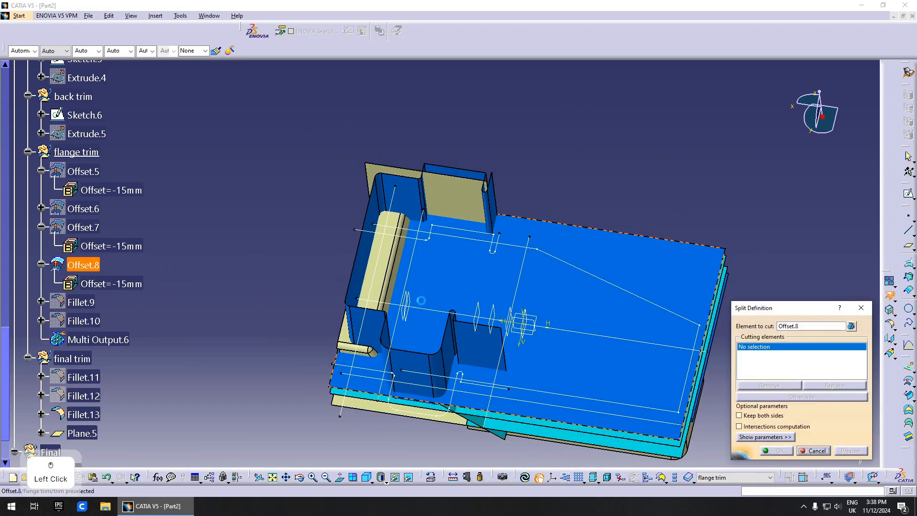
left_click(82, 452)
left_click(801, 397)
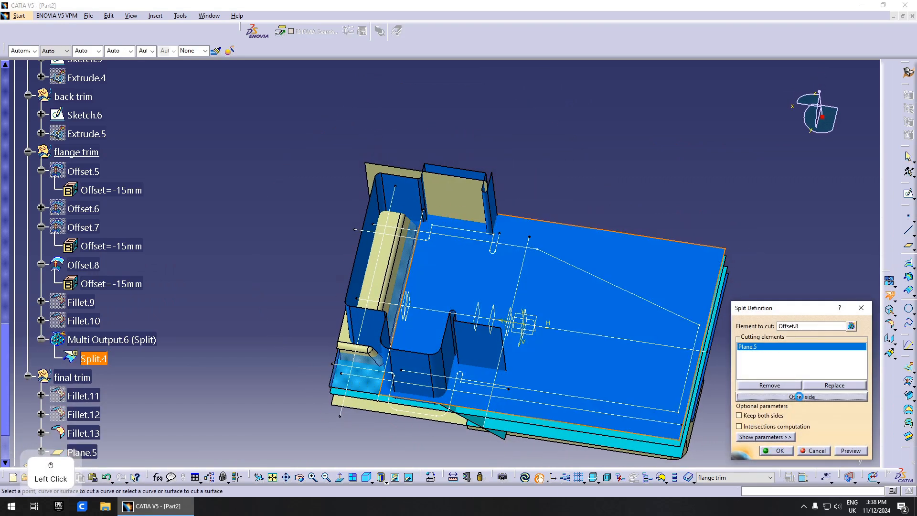
left_click(777, 451)
Step: Move Plane.5 into the flange trim set and make final trim the work object
middle_click_drag(449, 354, 565, 343)
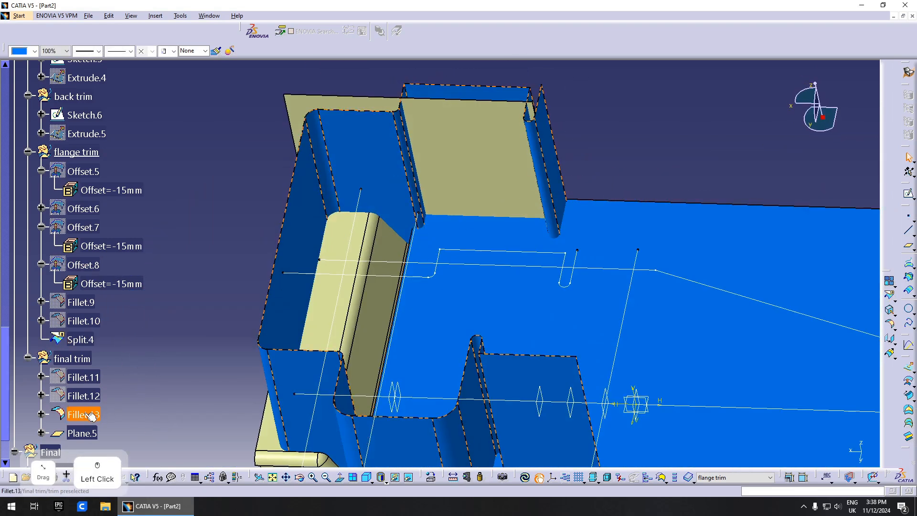
left_click_drag(82, 434, 90, 154)
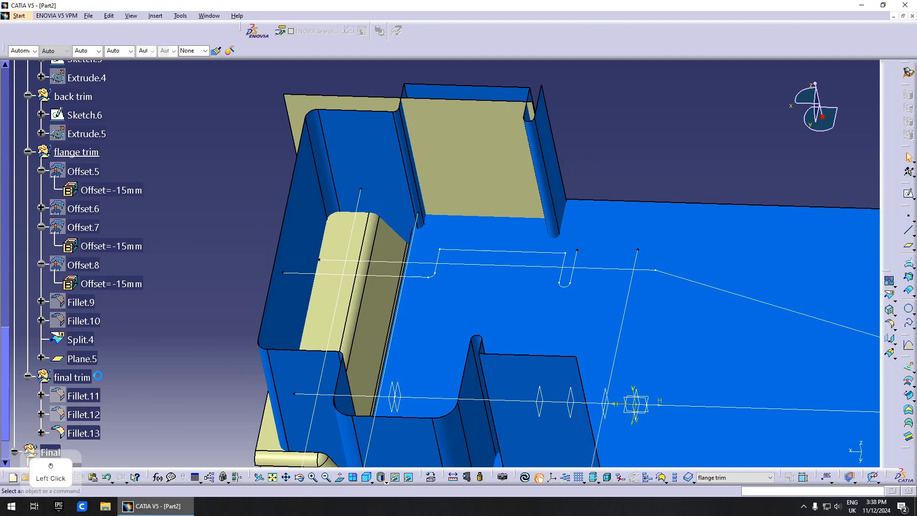
right_click(76, 378)
scroll(63, 373, "down", 3)
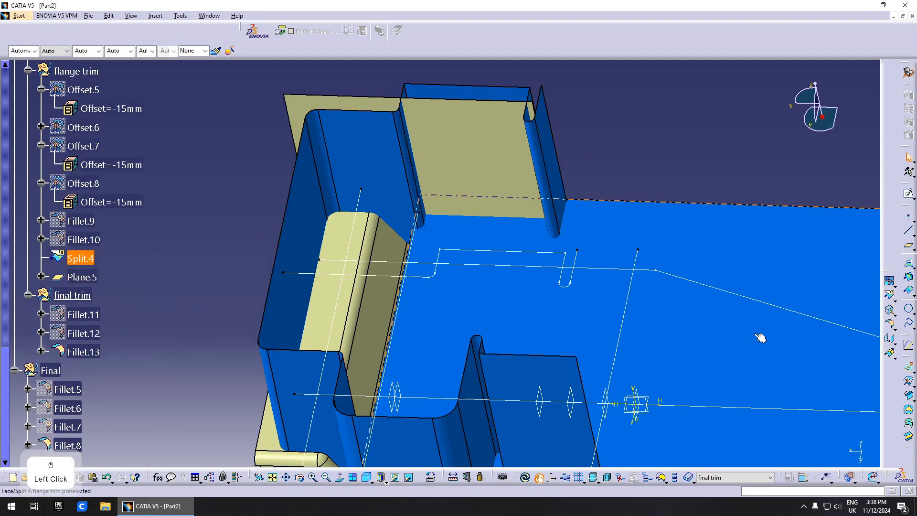
Step: Create a 6 mm BiTangent shape fillet between Fillet.13 and Split.4, trimming both supports
left_click(890, 326)
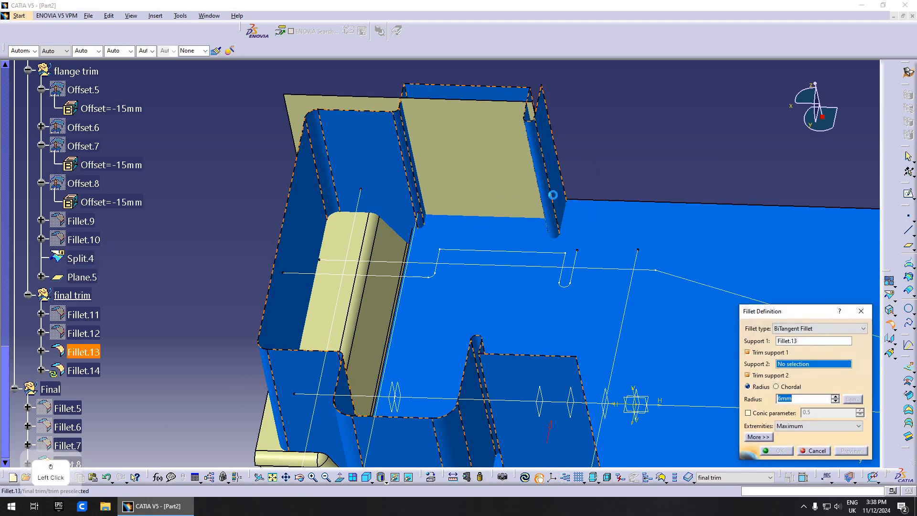
middle_click_drag(466, 328, 506, 318)
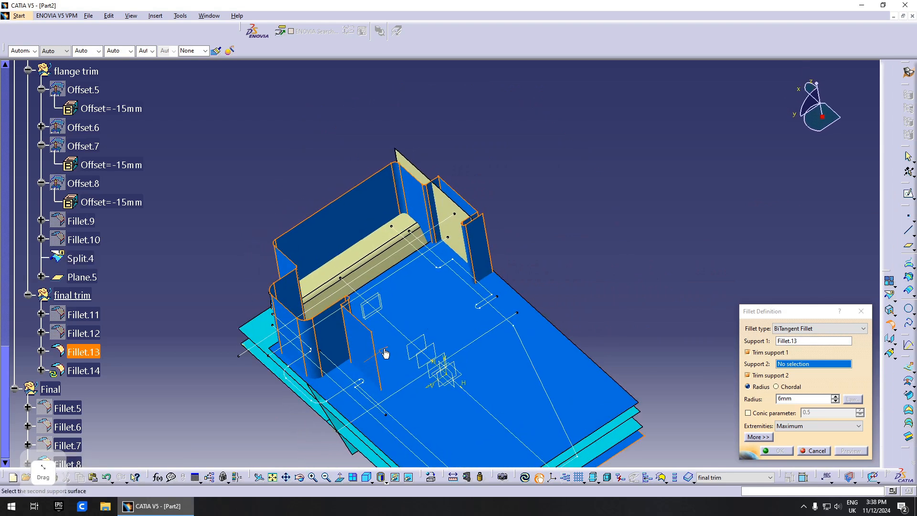
middle_click_drag(566, 369, 437, 322)
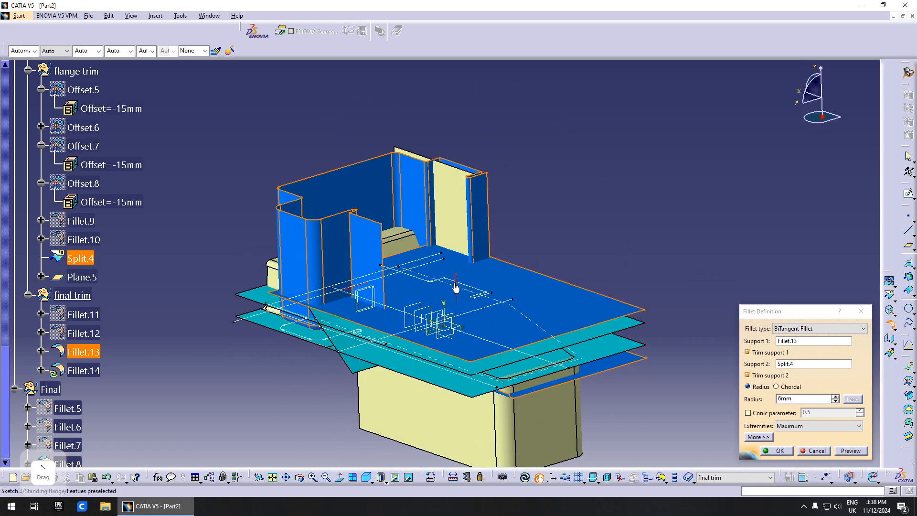
left_click(851, 453)
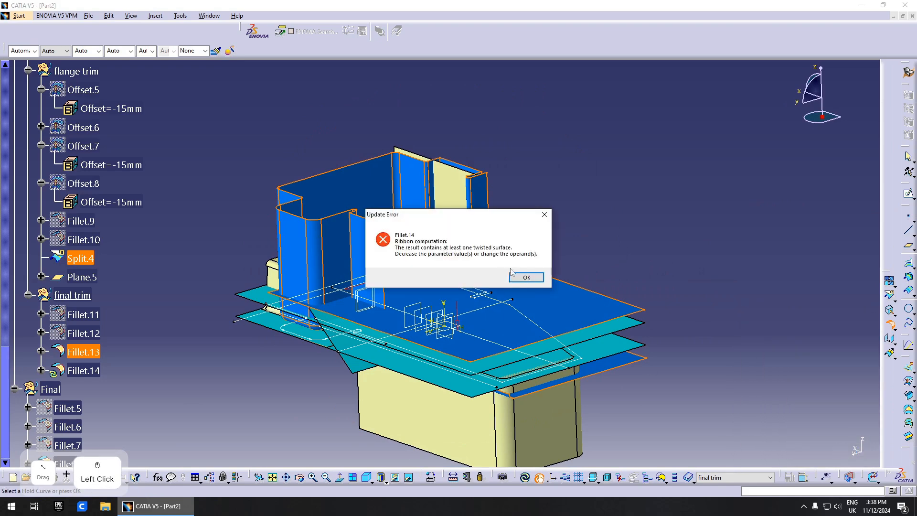
left_click(529, 276)
middle_click_drag(528, 276, 538, 351)
left_click(851, 452)
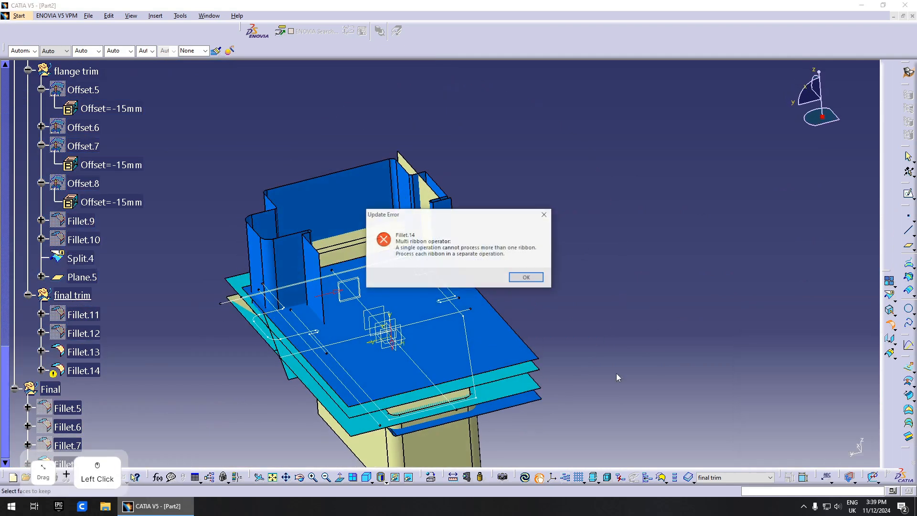
left_click(541, 278)
scroll(365, 258, "up", 2)
middle_click_drag(541, 278, 479, 361)
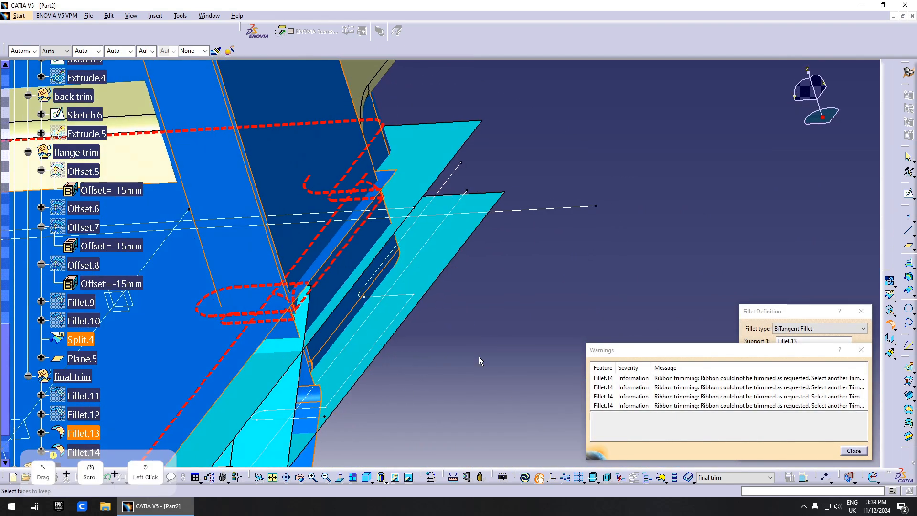
left_click(855, 451)
middle_click_drag(635, 315, 661, 387)
left_click(851, 451)
middle_click_drag(597, 334, 538, 231)
left_click(789, 453)
Step: Make the Final set the work object and split Fillet.8 with Fillet.14, switching the kept side
right_click(444, 179)
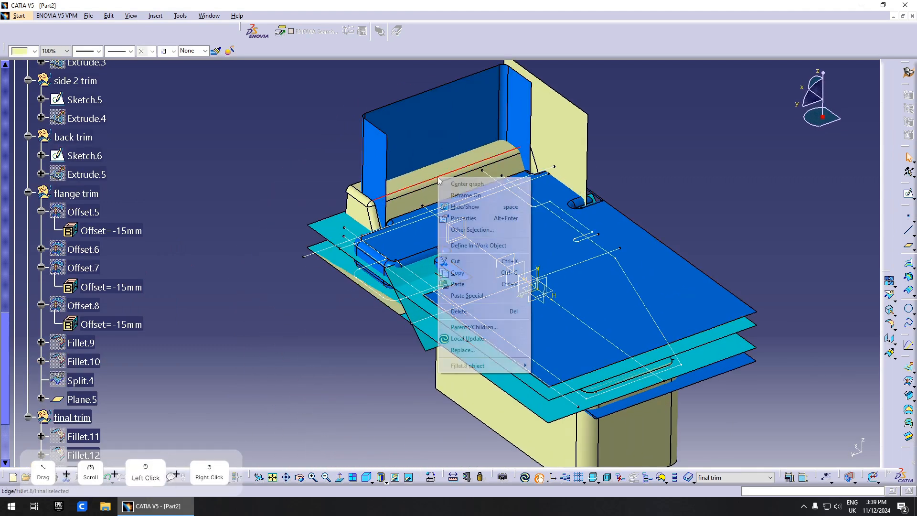
left_click(454, 185)
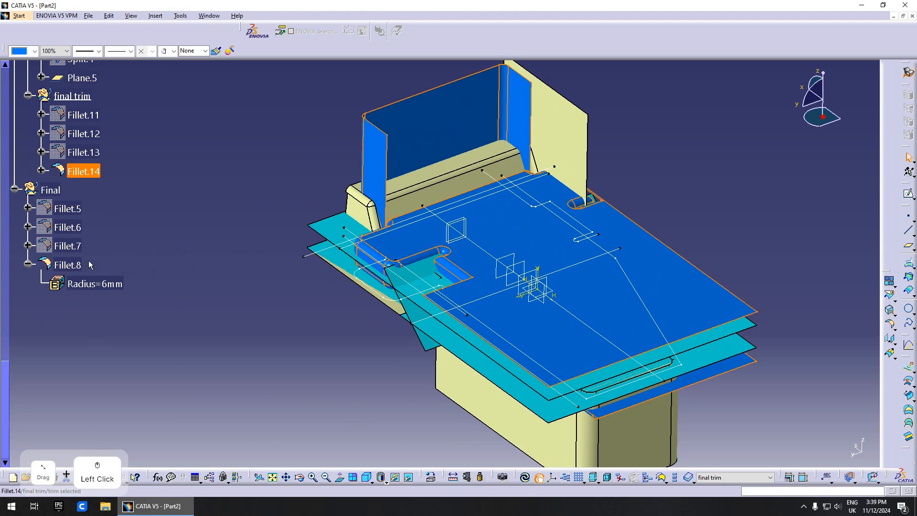
right_click(51, 190)
left_click(115, 258)
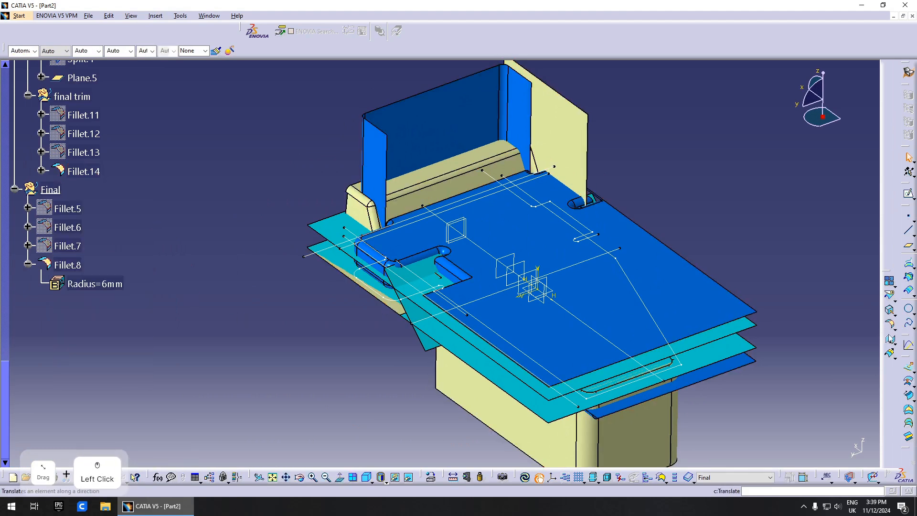
left_click(890, 295)
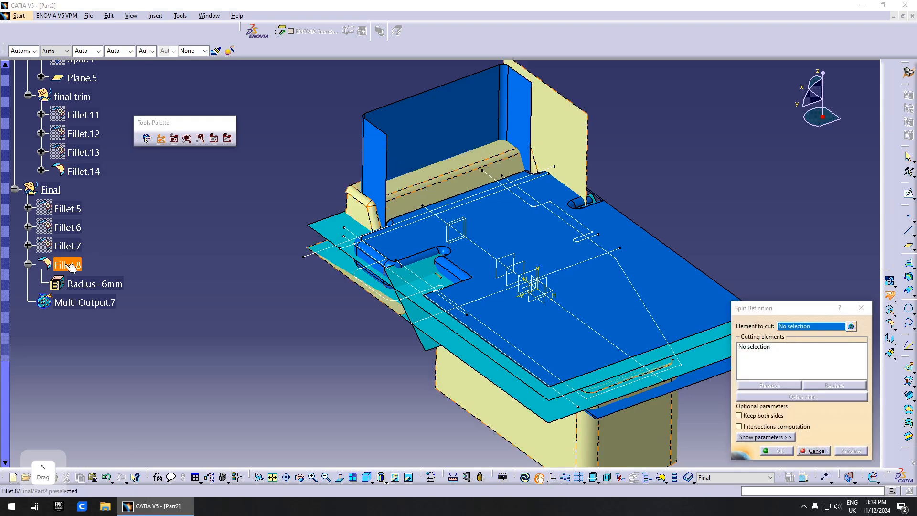
left_click(93, 172)
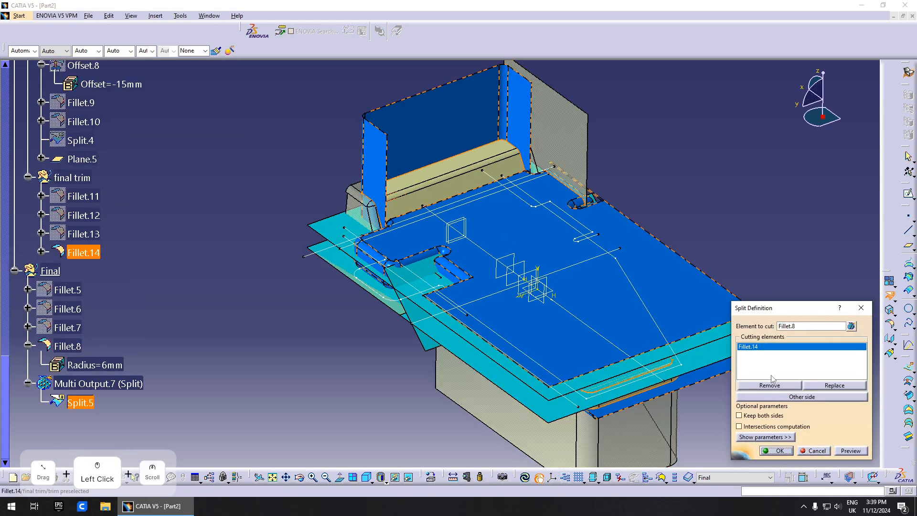
left_click(830, 397)
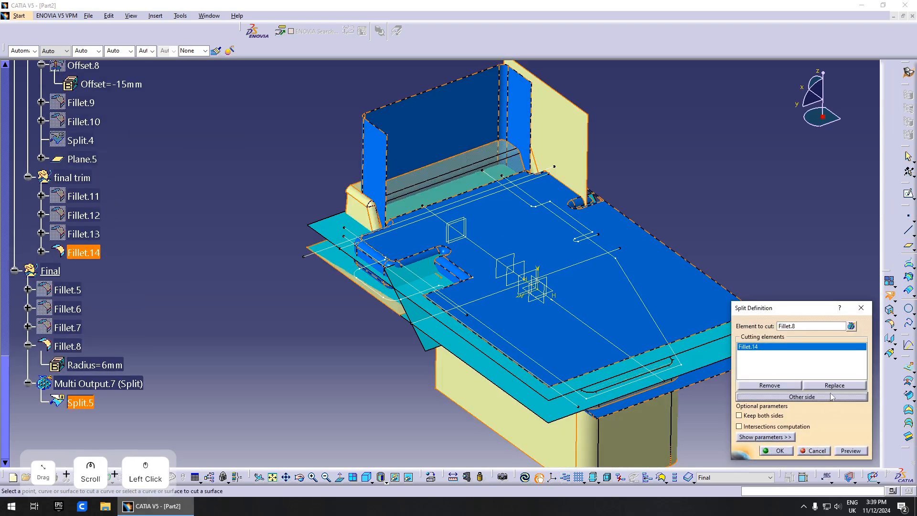
left_click(778, 451)
Step: Hide the Featues and trim geometrical sets to isolate the split part
scroll(72, 239, "up", 15)
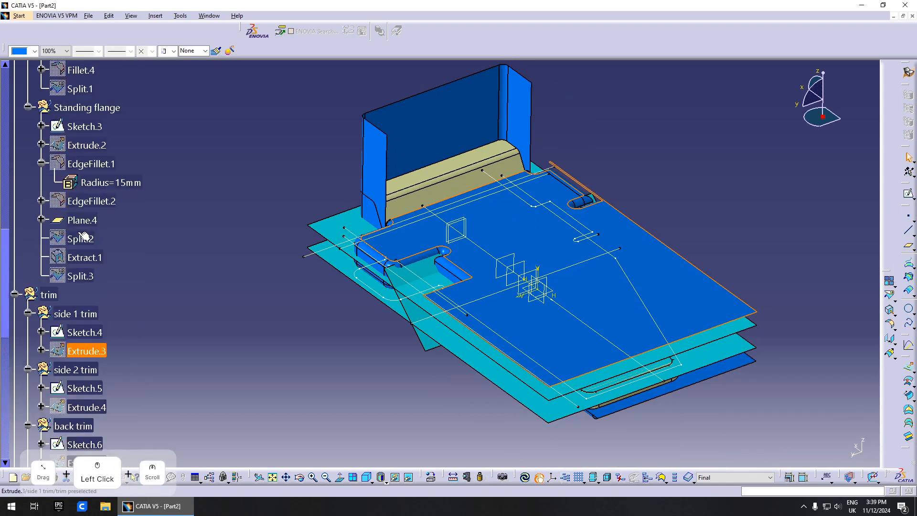
left_click(16, 257)
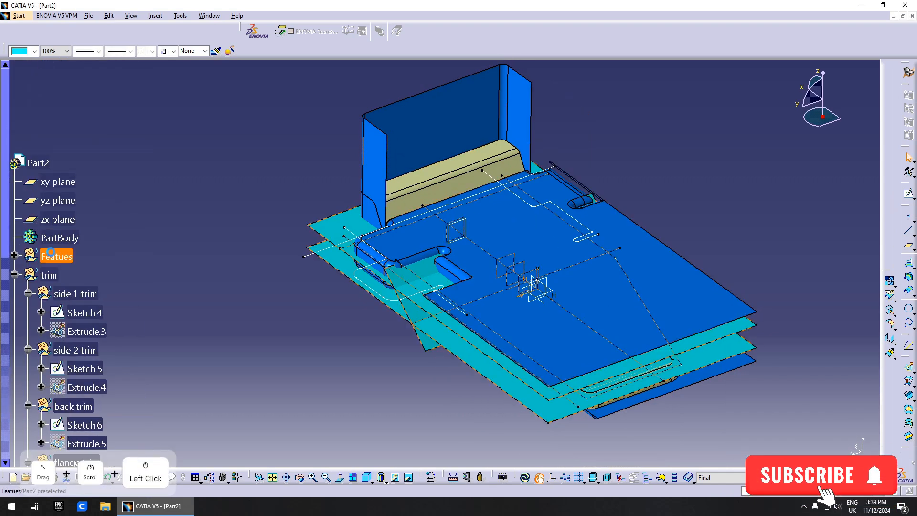
key("space")
middle_click_drag(549, 287, 440, 266)
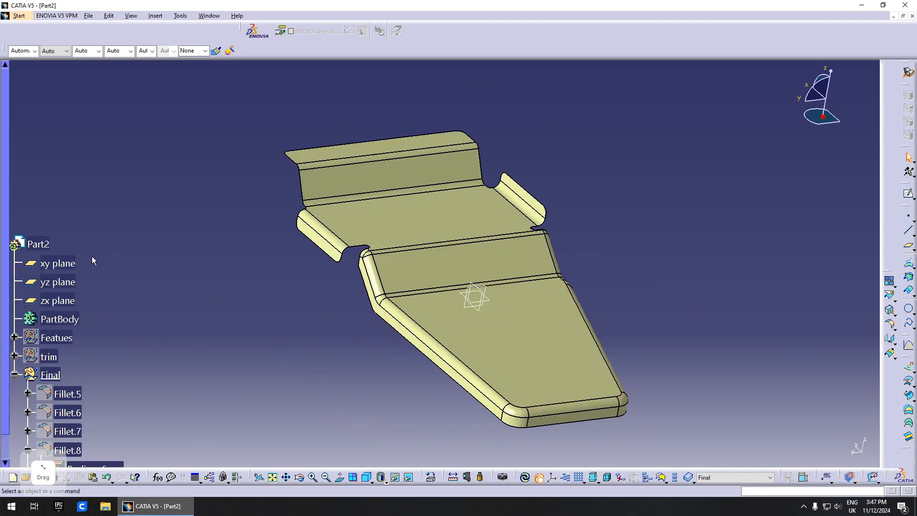
Step: Show the Featues and trim geometrical sets again and examine the trim surfaces around the side flange
right_click(60, 333)
left_click(95, 171)
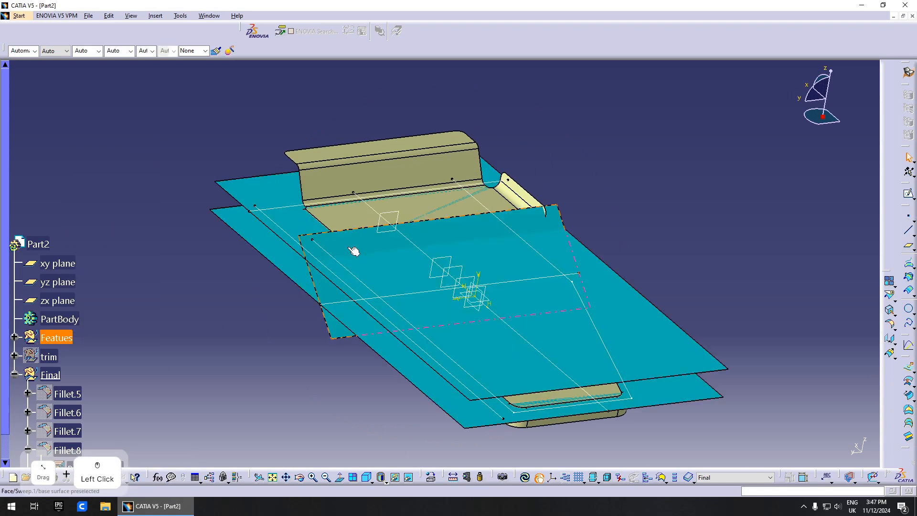
mouse_move(354, 250)
middle_mouse_down()
mouse_move(360, 289)
mouse_move(369, 262)
mouse_move(348, 276)
mouse_move(545, 311)
middle_mouse_up()
mouse_move(400, 271)
middle_mouse_down()
mouse_move(420, 283)
mouse_move(433, 274)
mouse_move(411, 276)
middle_mouse_up()
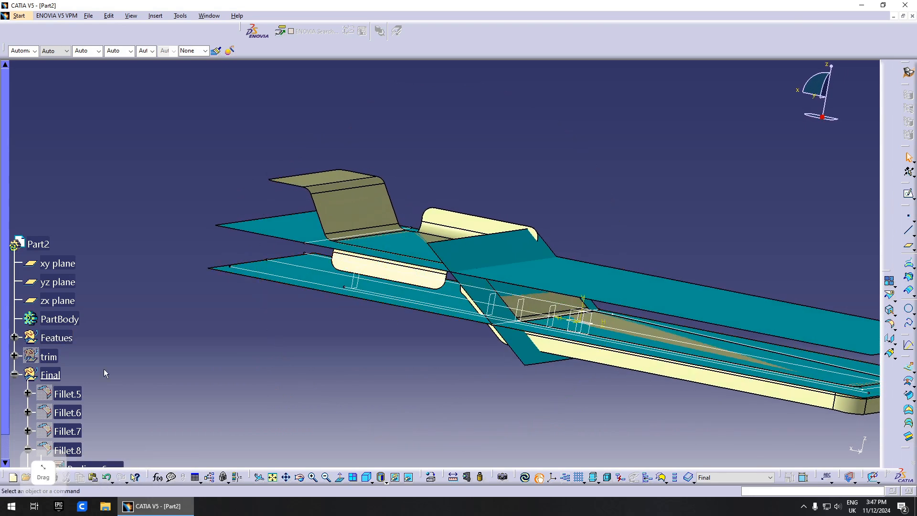
scroll(107, 351, "down", 4)
left_click(55, 155)
key("space")
middle_click_drag(430, 282, 266, 354)
scroll(438, 365, "up", 1)
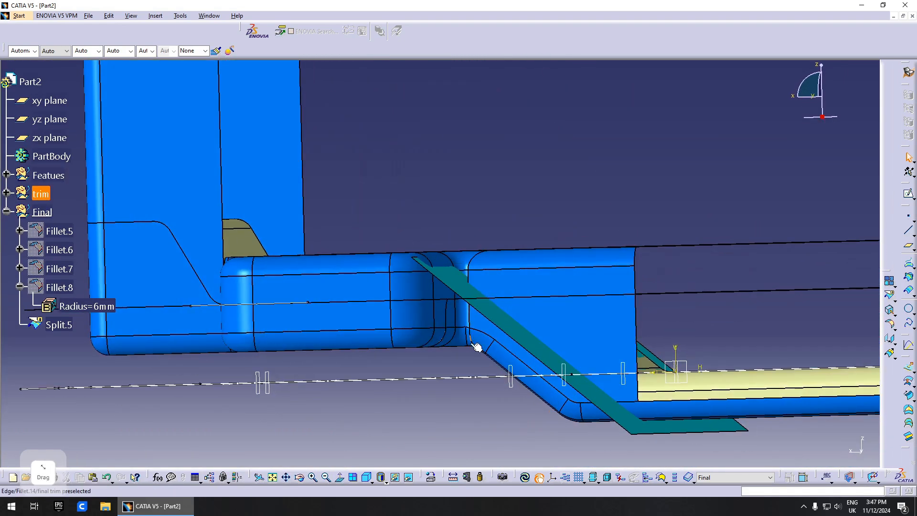
middle_click_drag(477, 348, 287, 310)
Step: Expand the trim set, locate the combined trim surface Fillet.14 in the tree and hide it
left_click(50, 195)
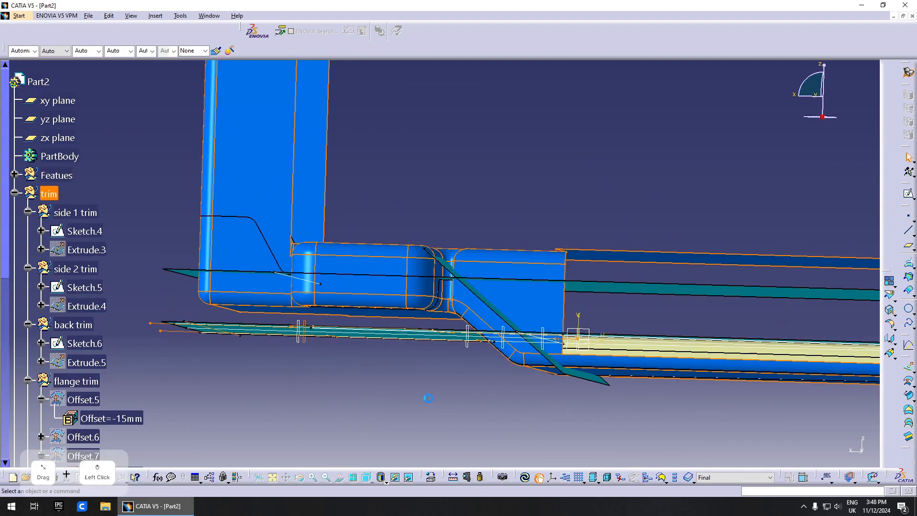
scroll(86, 306, "down", 6)
left_click(96, 262)
scroll(88, 256, "up", 3)
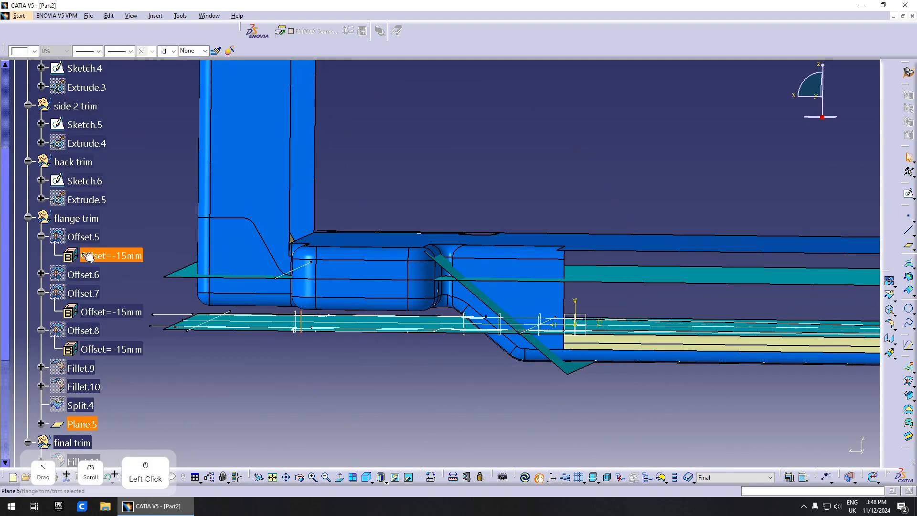
middle_click_drag(385, 253, 386, 291)
right_click(386, 249)
left_click(410, 253)
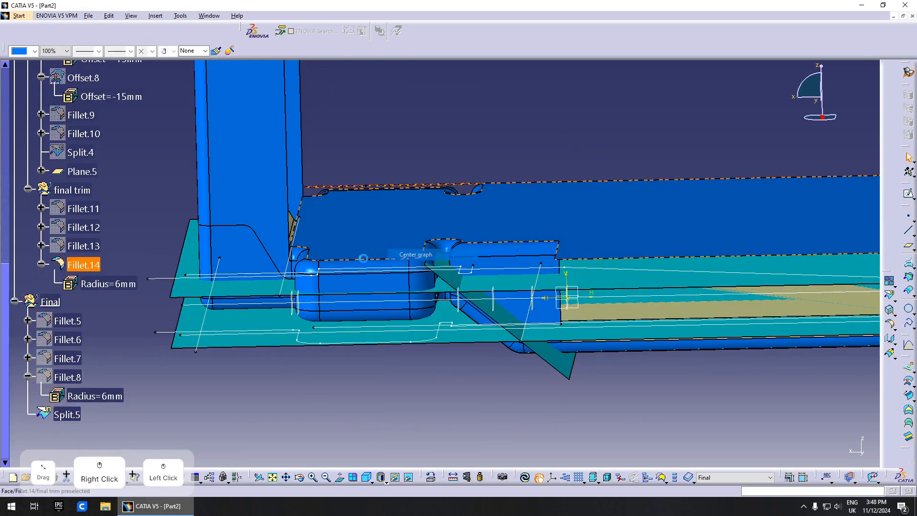
right_click(96, 264)
left_click(120, 295)
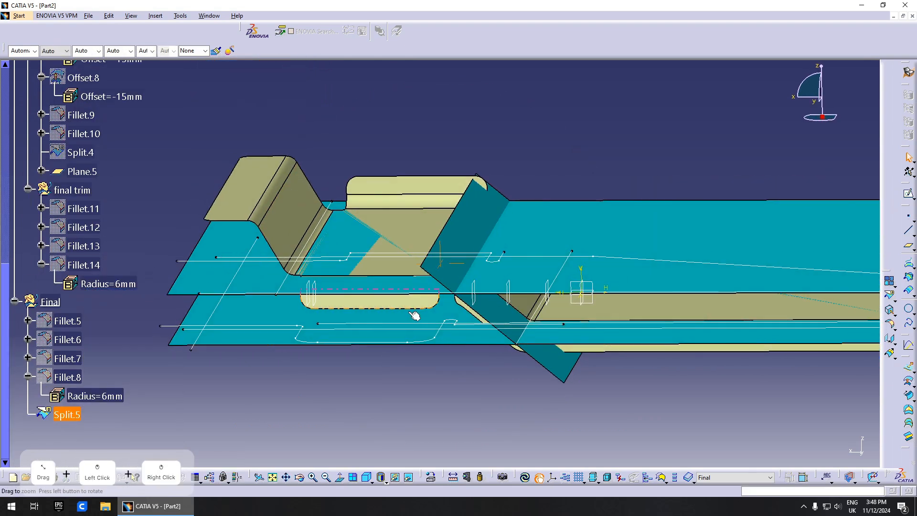
Step: Show Fillet.9 of the flange trim set to inspect it, and hide it again
scroll(118, 335, "up", 3)
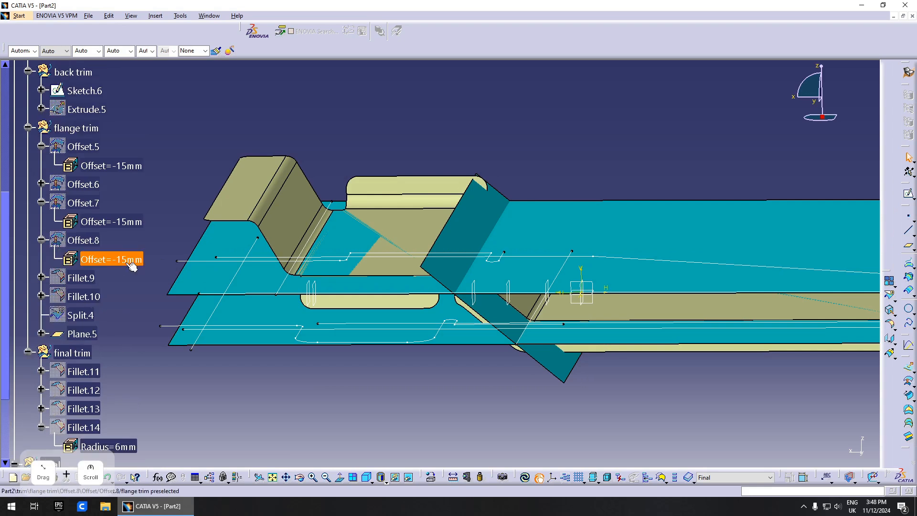
left_click(90, 315)
scroll(103, 273, "down", 1)
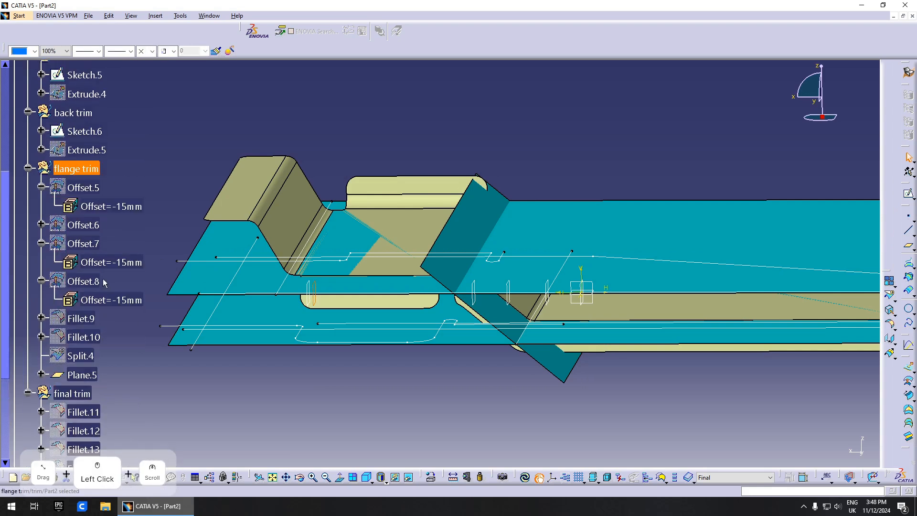
left_click(97, 319)
right_click(97, 318)
left_click(143, 150)
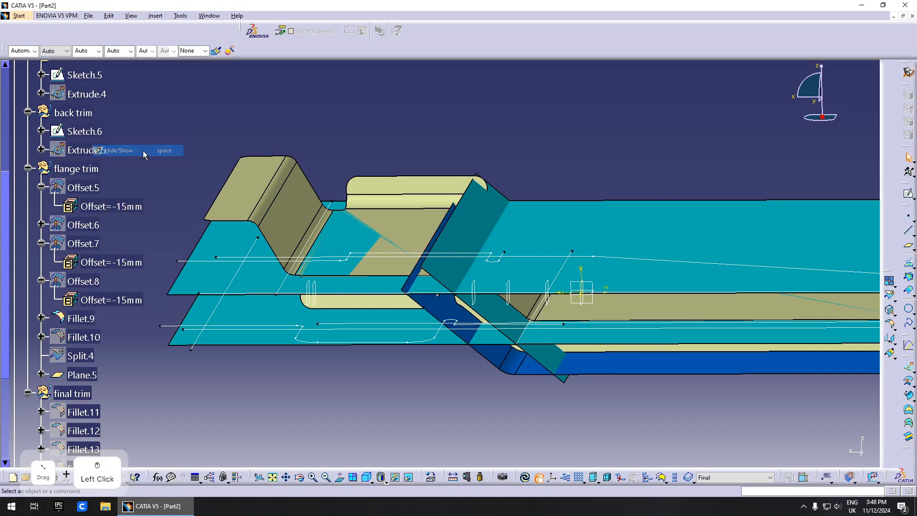
right_click(91, 318)
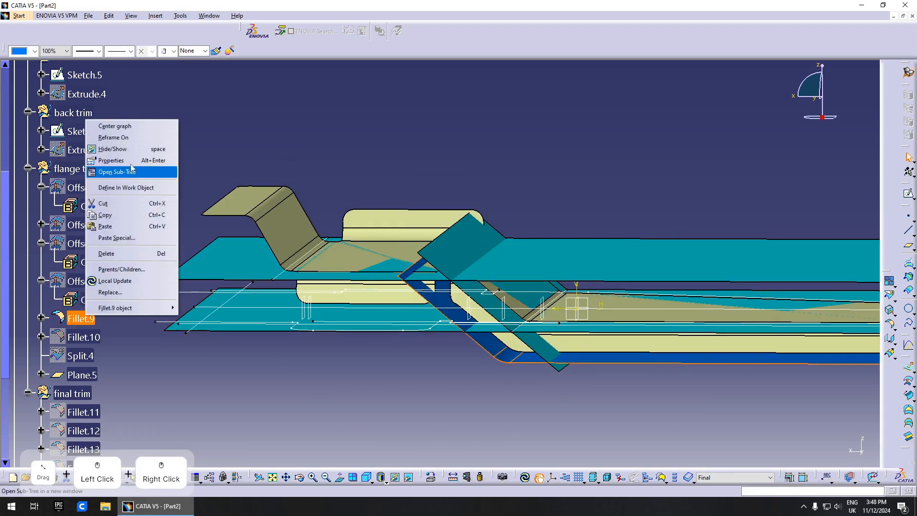
left_click(119, 149)
Step: Show Fillet.10 of the flange trim set, compare it with Plane.4 and define it as the work object
right_click(81, 338)
left_click(119, 168)
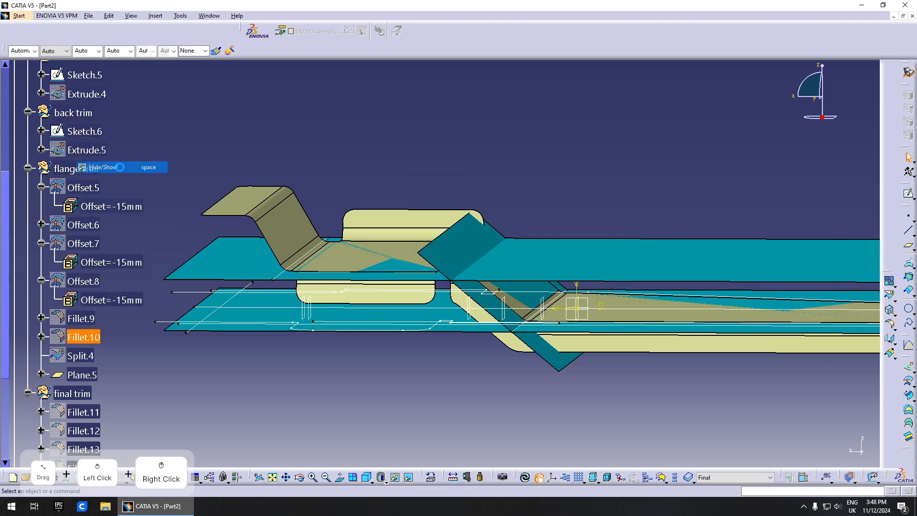
mouse_move(458, 330)
middle_mouse_down()
mouse_move(475, 327)
mouse_move(430, 316)
mouse_move(446, 331)
mouse_move(436, 281)
middle_mouse_up()
left_click(441, 319)
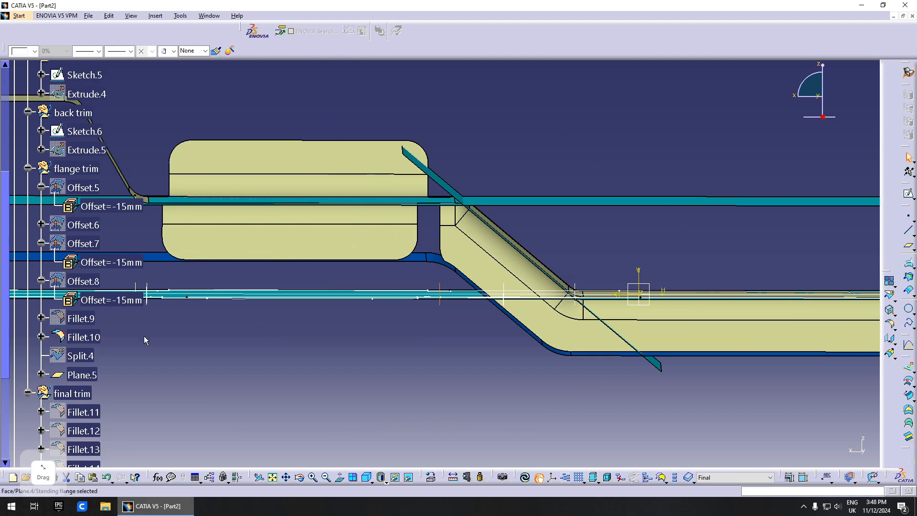
right_click(92, 338)
left_click(153, 209)
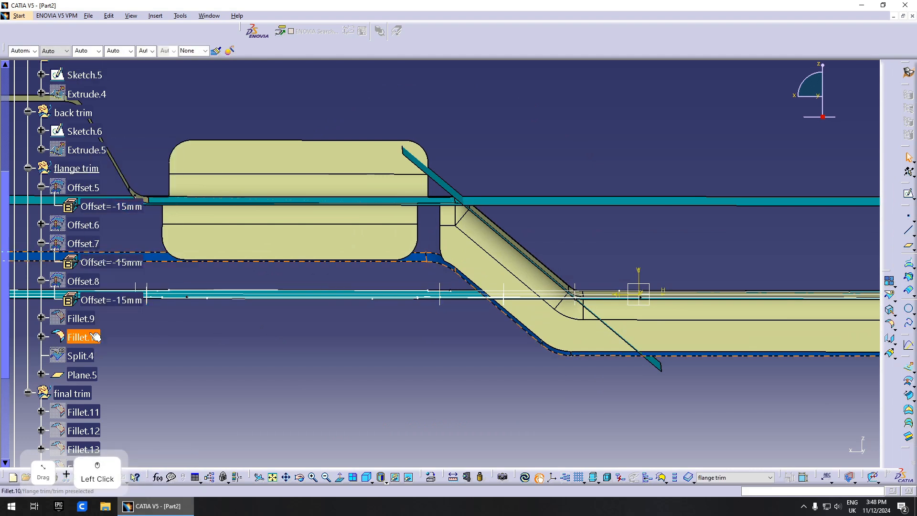
middle_click_drag(560, 293, 430, 274)
scroll(438, 290, "down", 2)
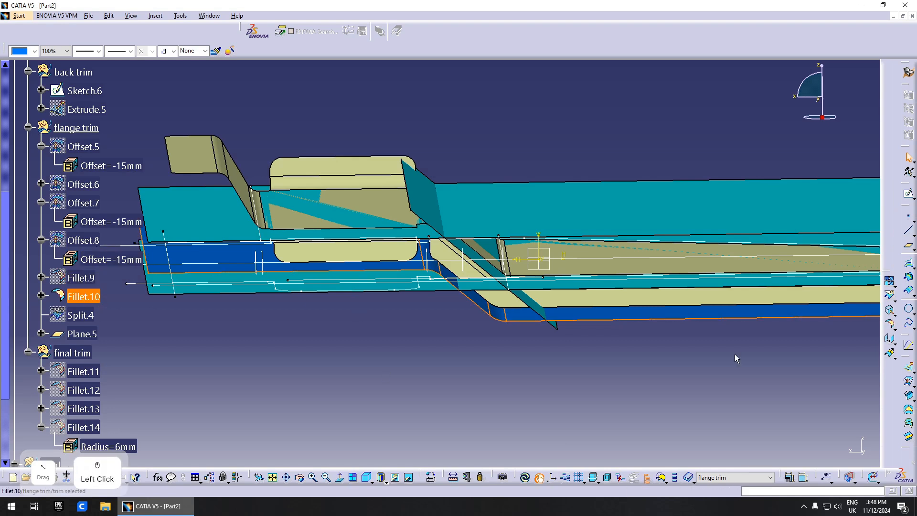
Step: Split Fillet.10 with Plane.4, switching the kept side, and update the part
left_click(890, 295)
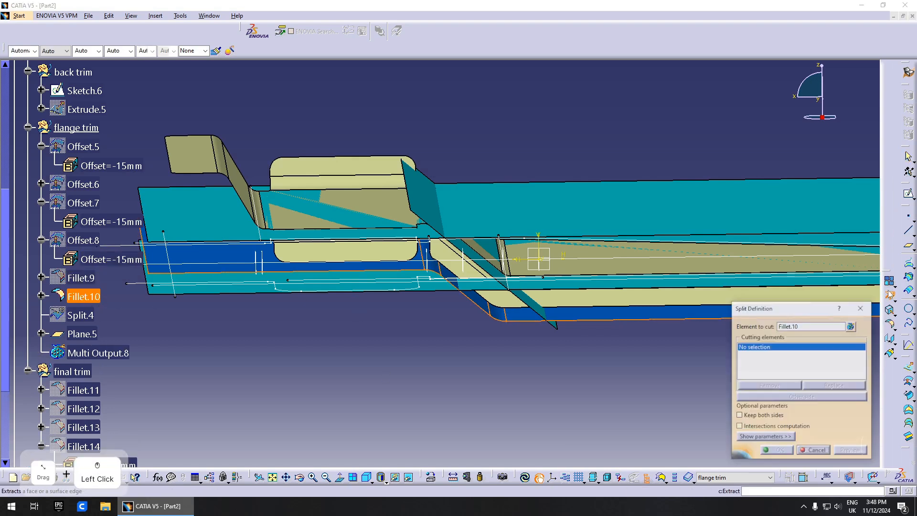
middle_click_drag(438, 273, 442, 279)
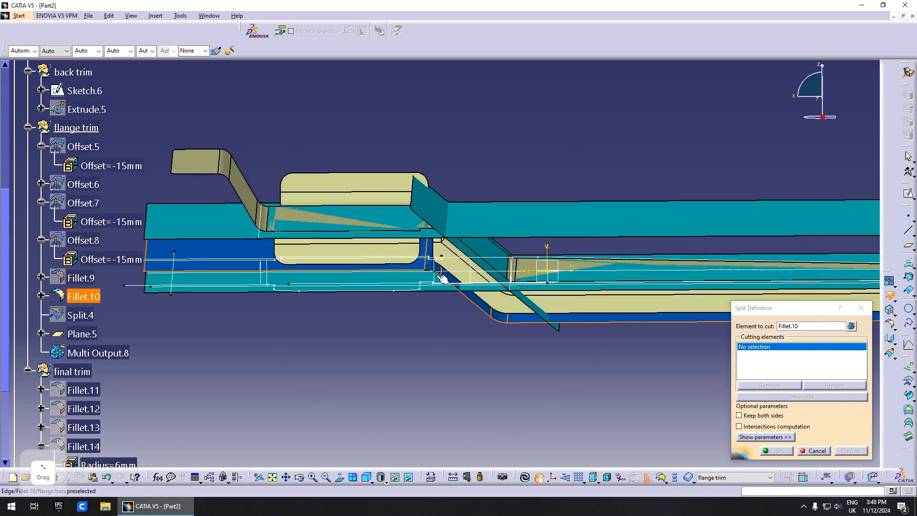
left_click(440, 269)
left_click(796, 395)
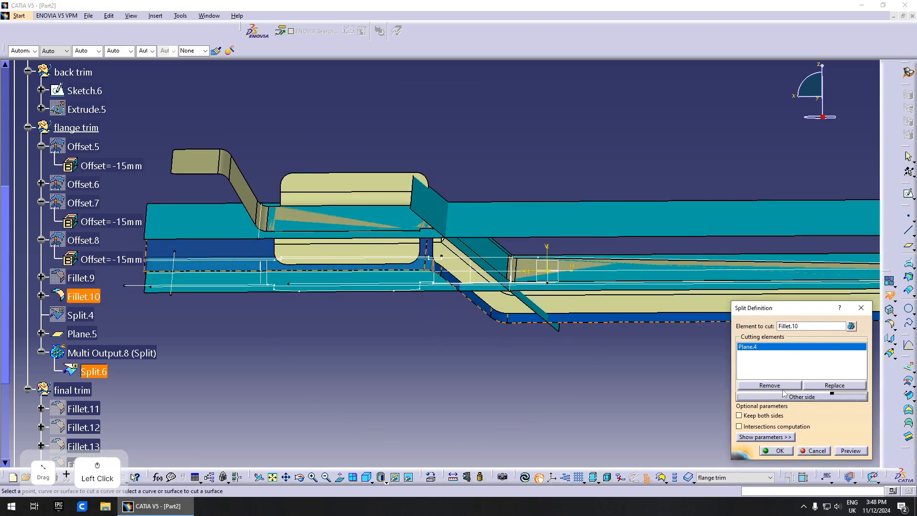
left_click(782, 450)
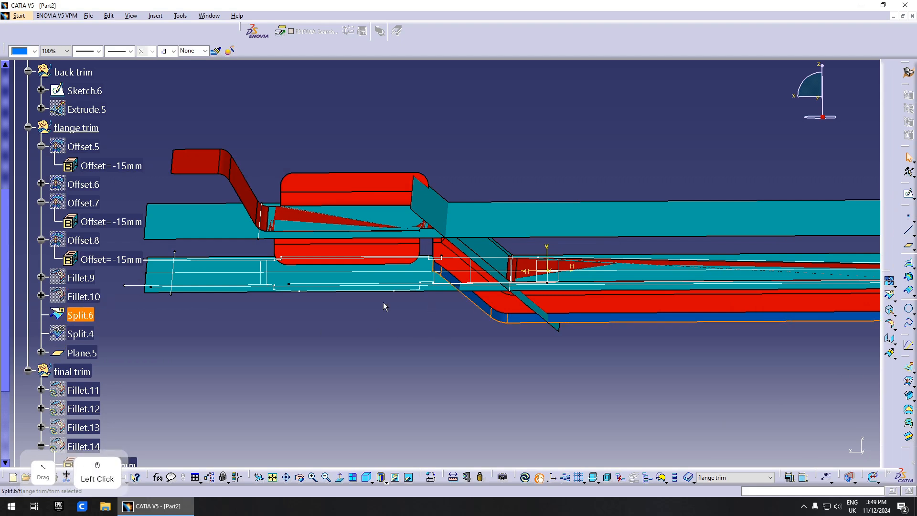
key("ctrl+u")
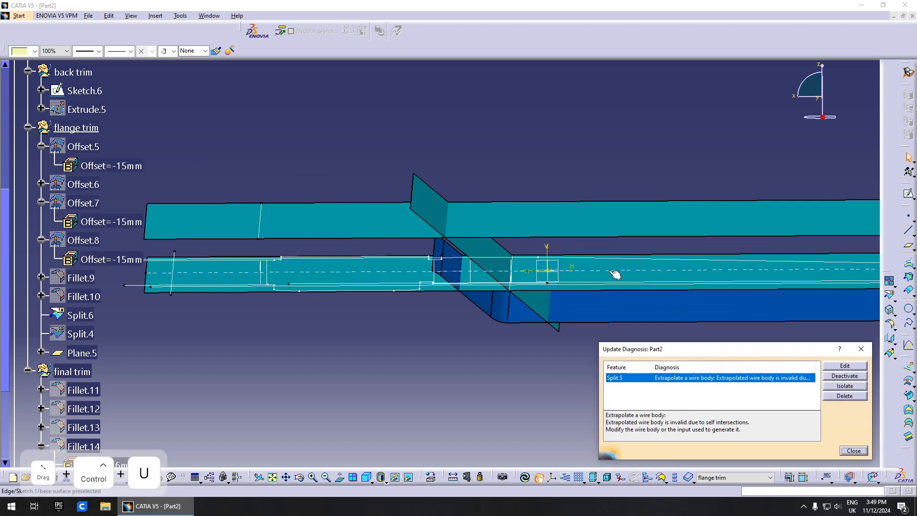
Step: Show Split.4 of the flange trim set and update the part again
left_click(81, 334)
right_click(81, 333)
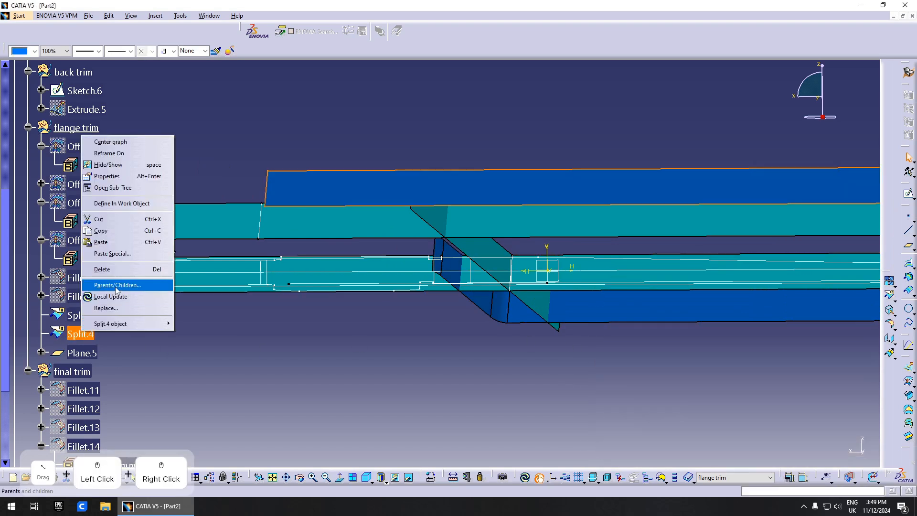
key("Escape")
left_click(390, 382)
key("ctrl+u")
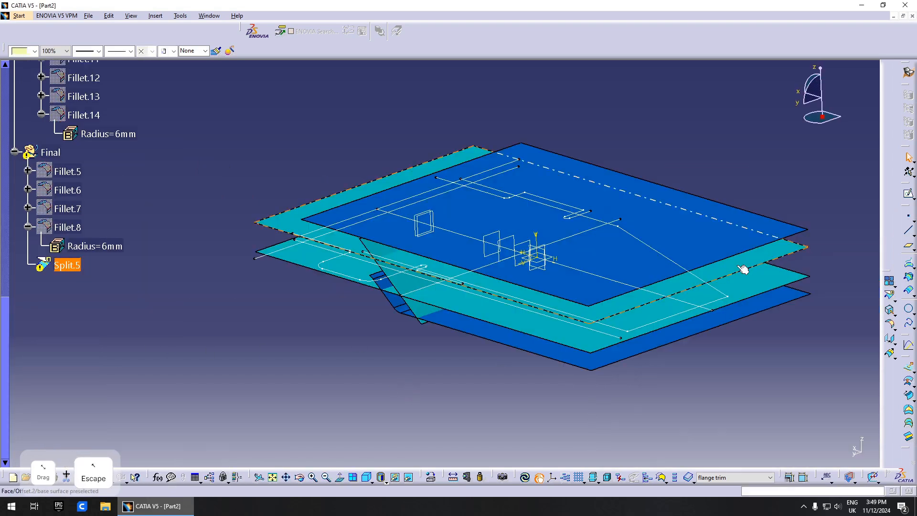
Step: Show Fillet.11 of the final trim set and inspect where it meets the newly split flange trim surface
scroll(69, 138, "up", 1)
left_click(79, 155)
key("space")
middle_click_drag(497, 279, 456, 352)
middle_click_drag(365, 215, 389, 288)
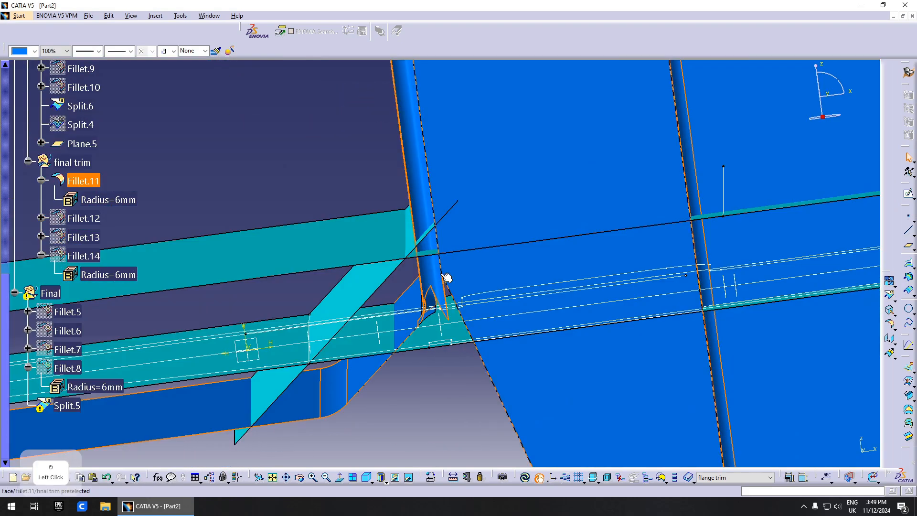
middle_click_drag(447, 278, 373, 334)
Step: Show Fillet.12 of the final trim set to check it, hide it again and show Fillet.13 instead
left_click(85, 220)
key("space")
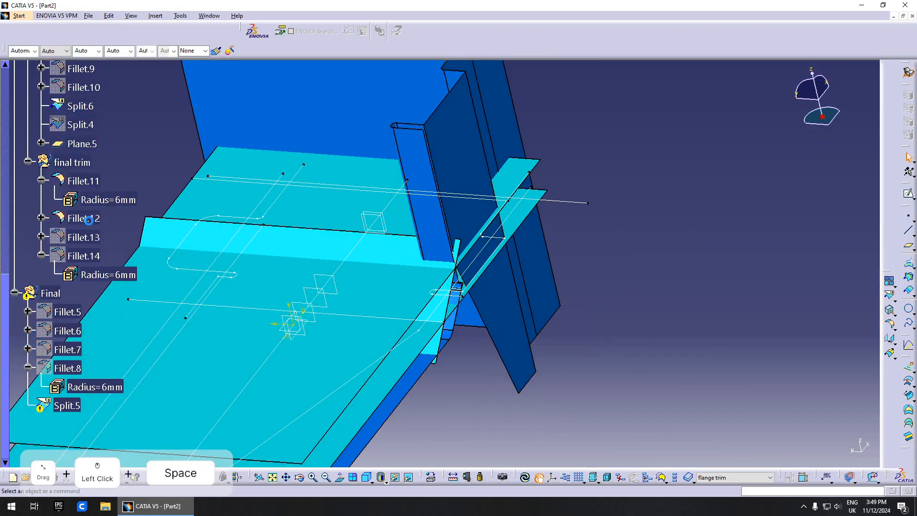
middle_click_drag(282, 235, 363, 238)
key("space")
left_click(91, 241)
key("space")
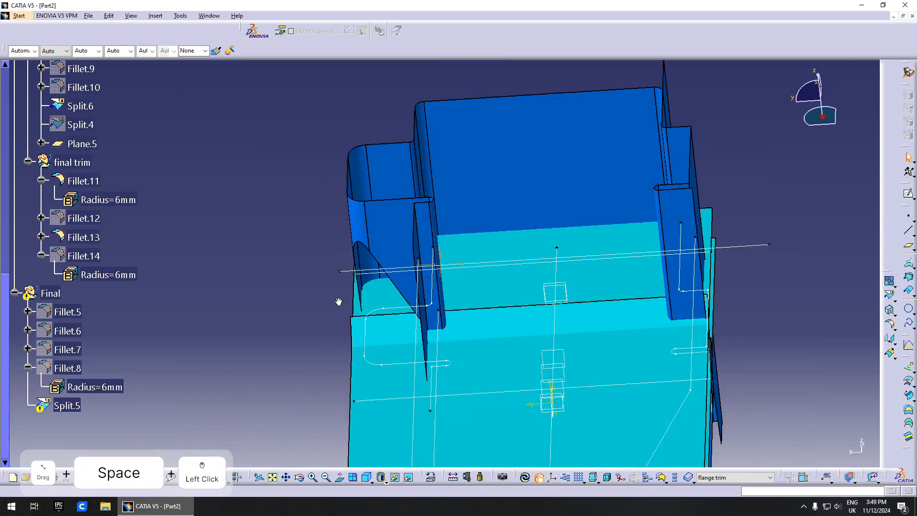
middle_click_drag(338, 301, 425, 356)
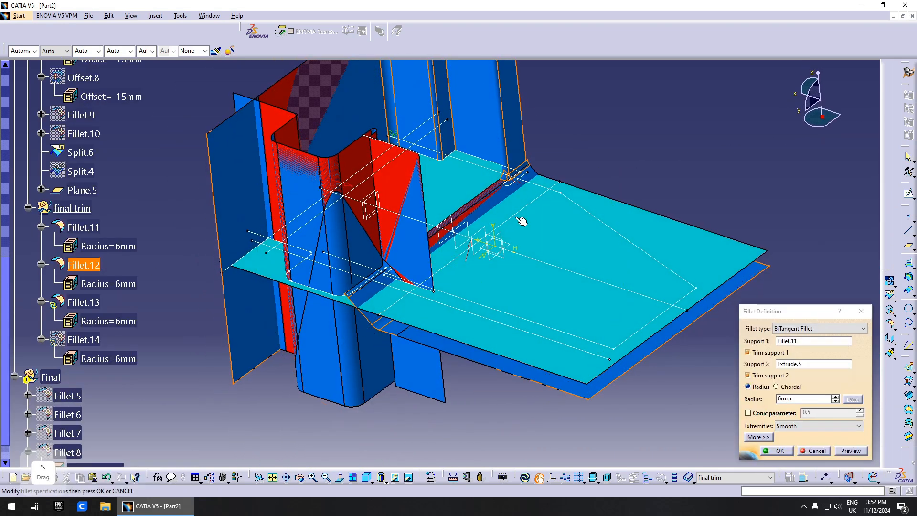
Step: Set the extremities of Fillet.12 to Minimum, preview the blend with Extrude.5 and accept the definition
middle_click(507, 176)
middle_click_drag(507, 176, 508, 357)
left_click(840, 426)
left_click(802, 455)
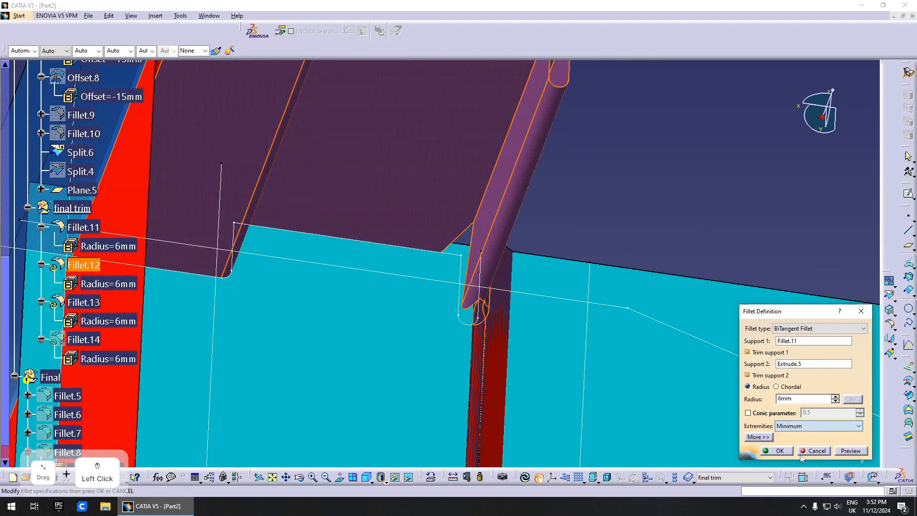
left_click(857, 453)
middle_click_drag(582, 388, 473, 291)
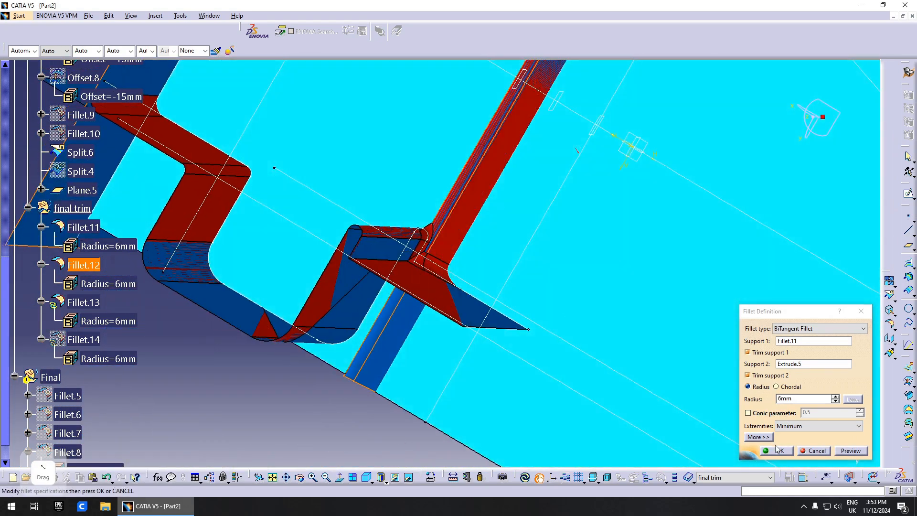
left_click(778, 450)
Step: Update Fillet.13 of the final trim set locally and check where it meets the flange corner
right_click(434, 233)
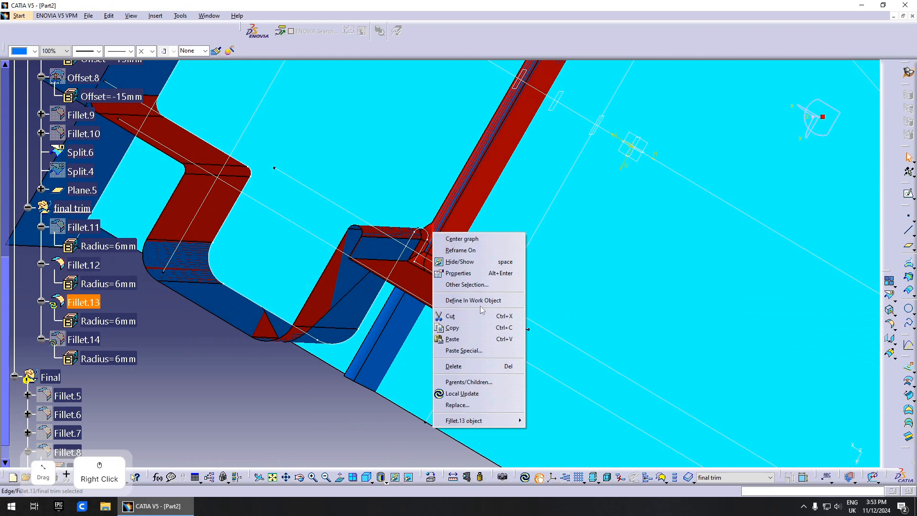
left_click(485, 397)
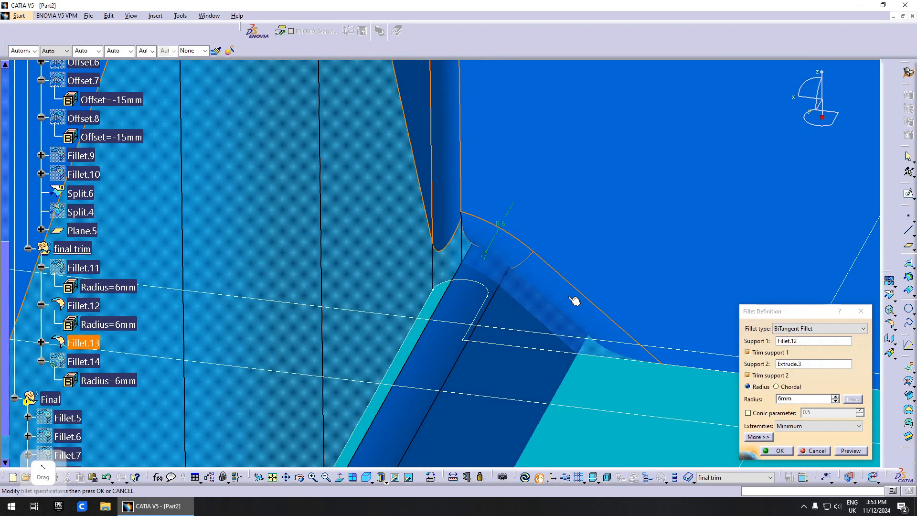
middle_click_drag(575, 301, 438, 317)
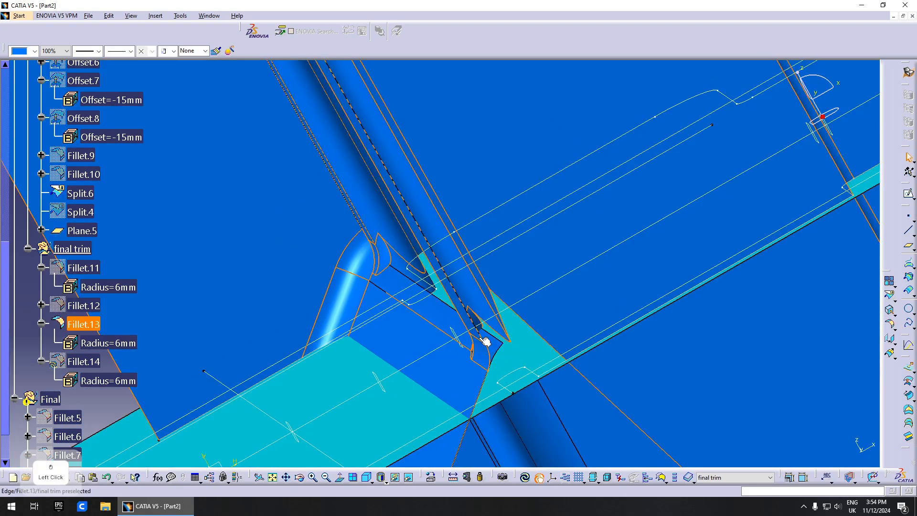
Step: Try a 55 mm offset from the yz plane for the flange trim's splitting plane and update the split locally
double_click(461, 333)
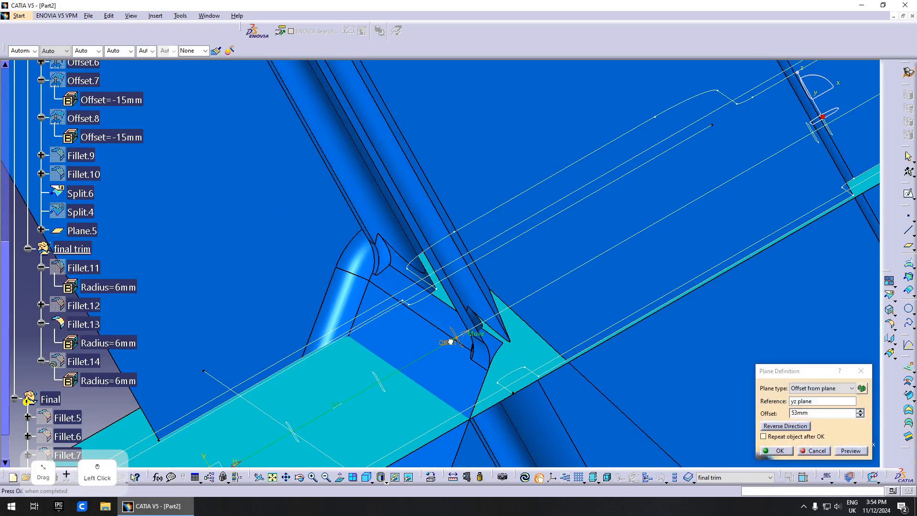
left_click_drag(454, 341, 458, 340)
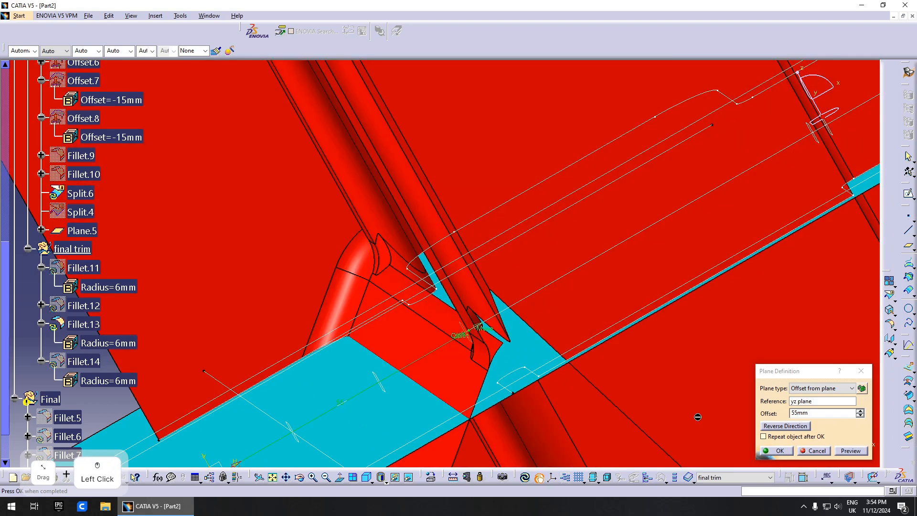
left_click(786, 452)
right_click(444, 322)
left_click(475, 283)
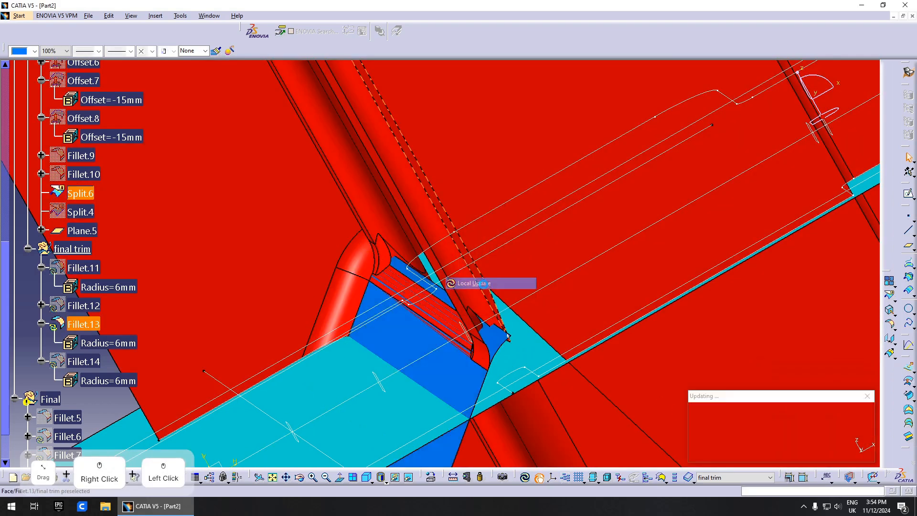
Step: Set the flange trim plane's offset from the yz plane to 57 mm and update Split.6 and Fillet.13 locally
double_click(501, 351)
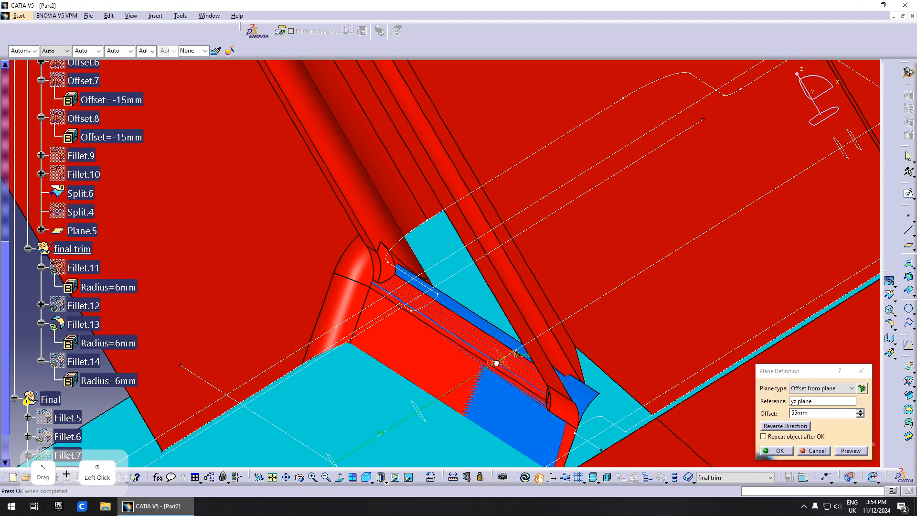
left_click_drag(497, 363, 507, 359)
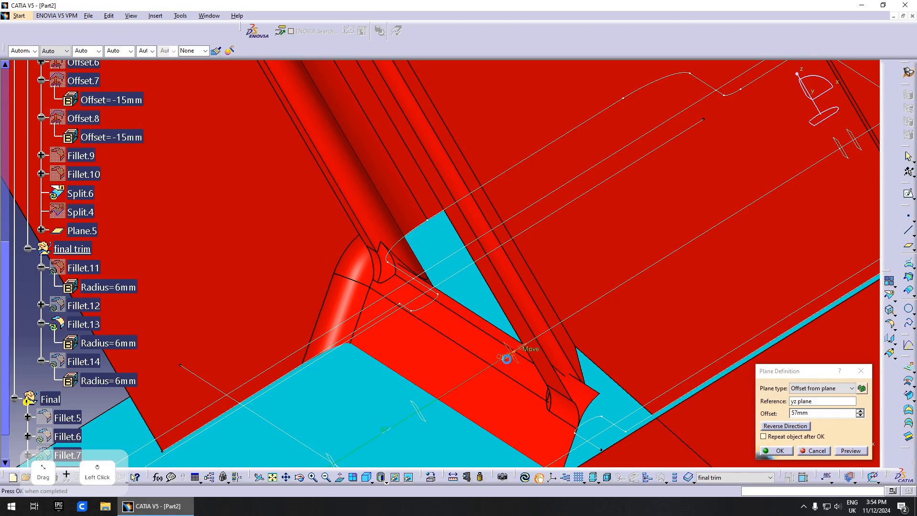
left_click(778, 450)
right_click(579, 391)
left_click(589, 354)
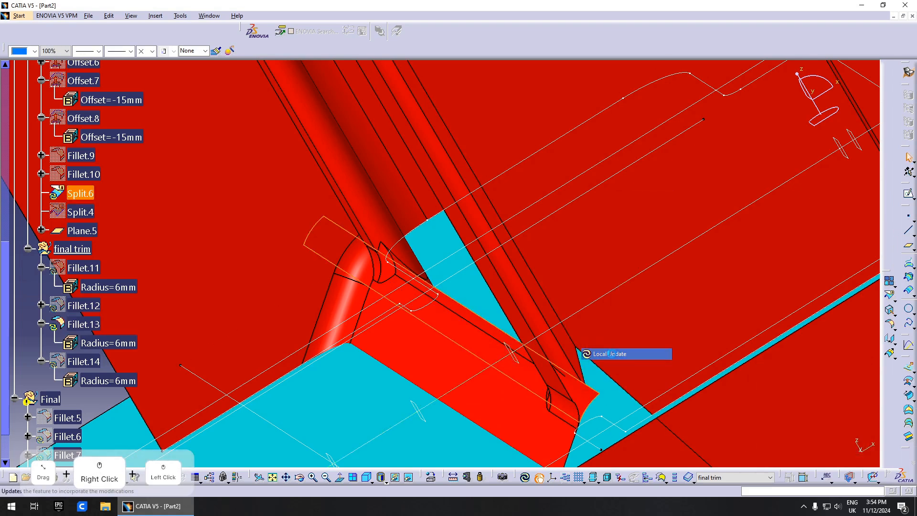
right_click(405, 265)
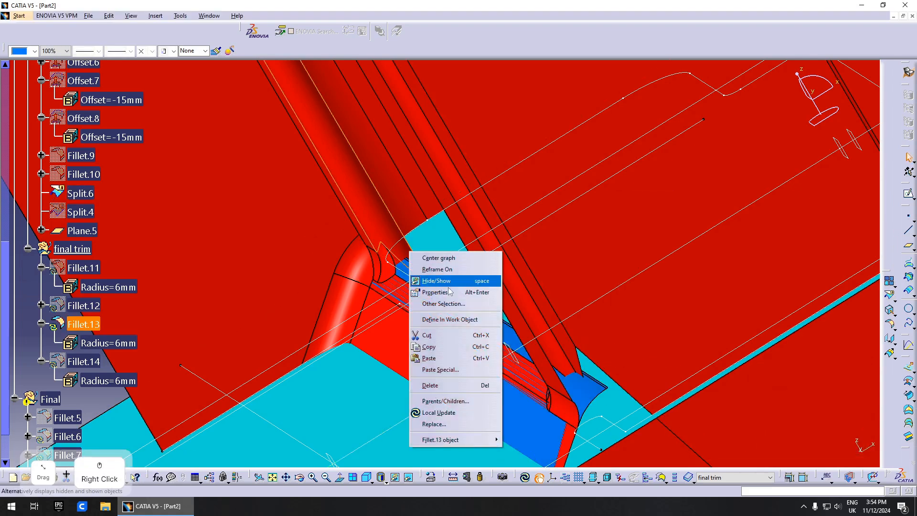
left_click(459, 412)
mouse_move(418, 318)
middle_mouse_down()
mouse_move(471, 341)
mouse_move(463, 325)
mouse_move(398, 334)
mouse_move(618, 352)
mouse_move(501, 344)
mouse_move(442, 317)
mouse_move(439, 331)
mouse_move(476, 342)
mouse_move(403, 308)
middle_mouse_up()
middle_click_drag(399, 350, 443, 321)
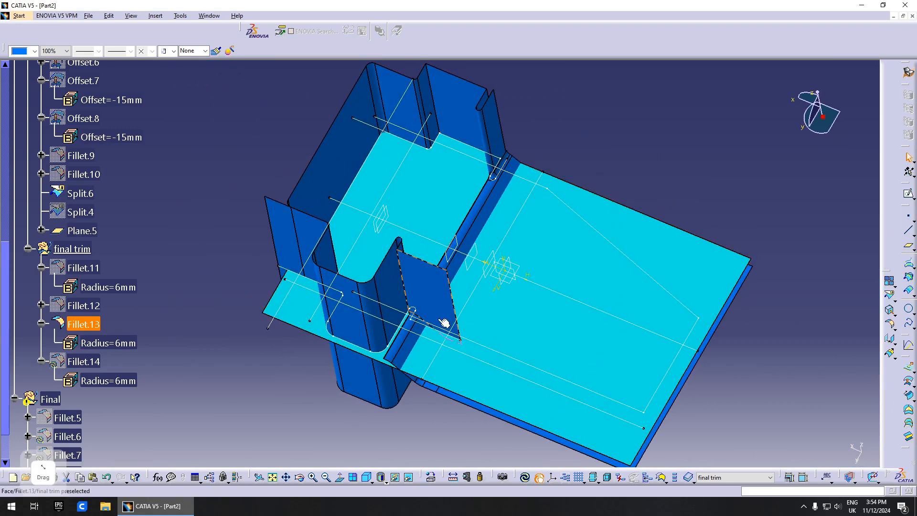
Step: Bring Fillet.14 of the final trim set up to date and show it together with Fillet.8 of the Final set
scroll(165, 300, "down", 2)
left_click(72, 320)
scroll(103, 317, "down", 3)
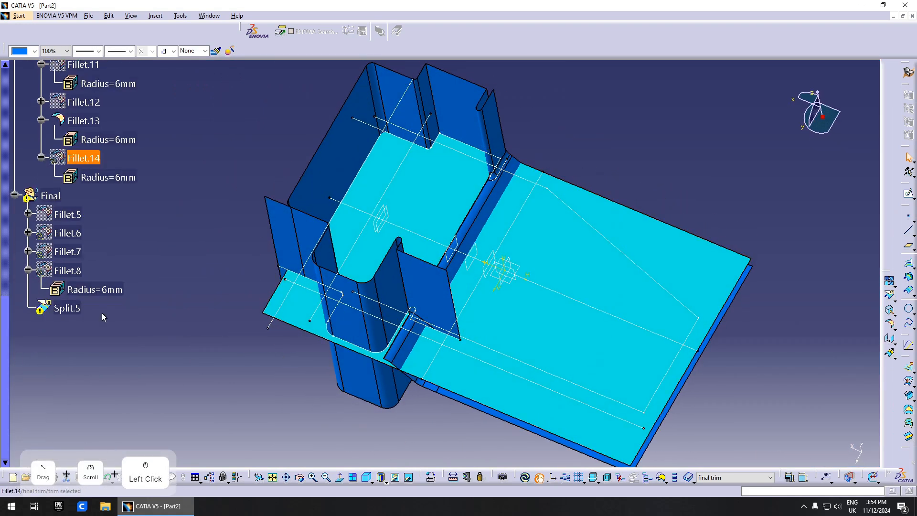
right_click(62, 304)
left_click(95, 269)
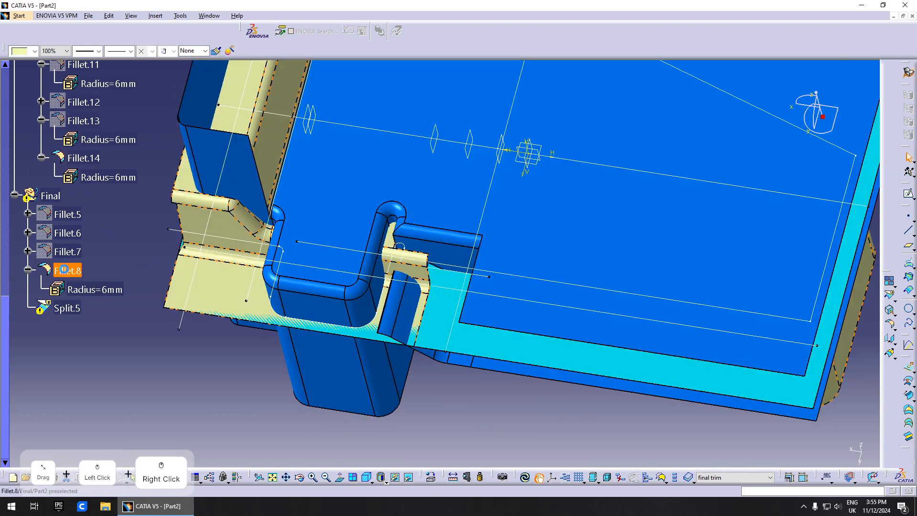
Step: Try to recompute Split.5 of the Final set, cutting Fillet.8 with Fillet.14
double_click(65, 308)
middle_click_drag(420, 310, 422, 288)
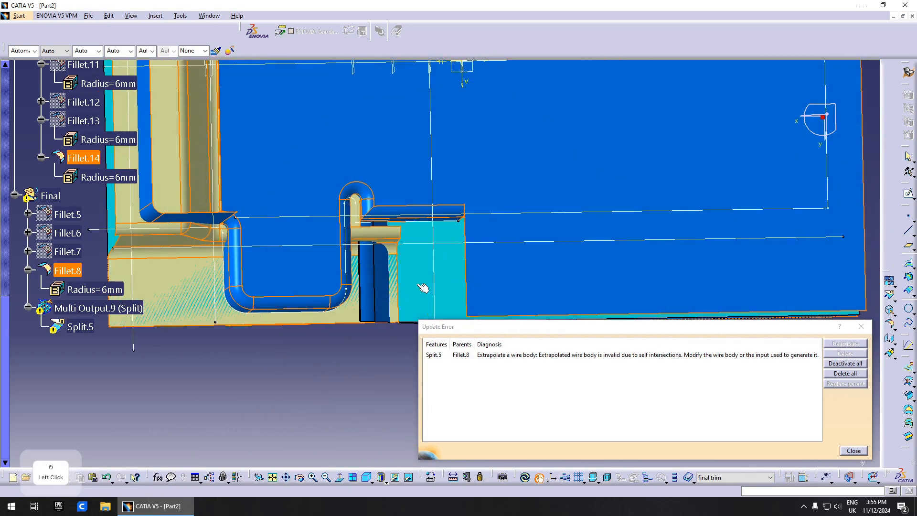
left_click(855, 451)
left_click(852, 451)
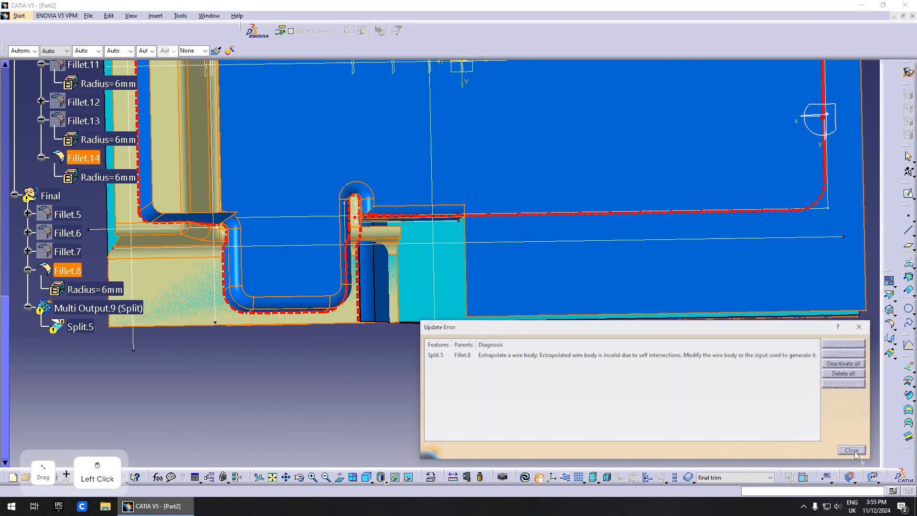
Step: Set the radius of Fillet.14, the blend between Fillet.13 and Split.4, to 3 mm
middle_click_drag(385, 217, 389, 271)
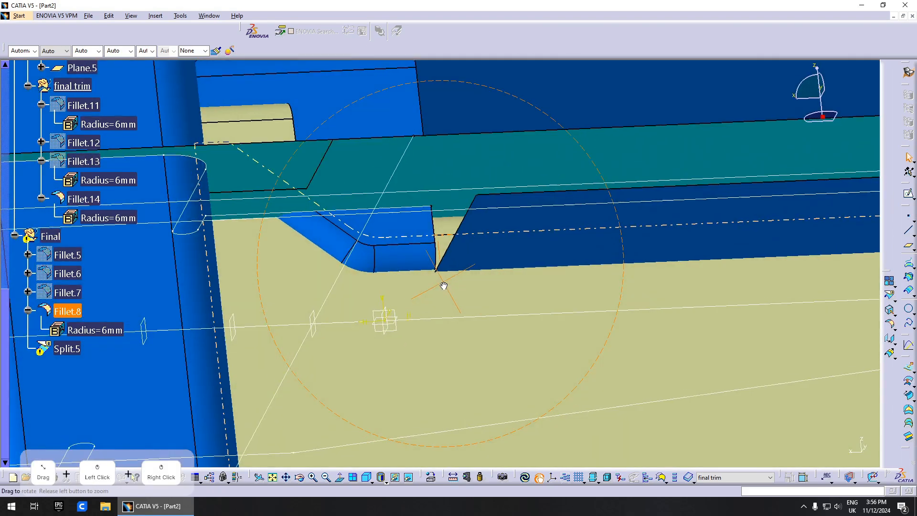
middle_click_drag(442, 285, 430, 328)
left_click(397, 254)
mouse_move(397, 255)
middle_mouse_down()
mouse_move(500, 261)
mouse_move(406, 192)
mouse_move(401, 237)
middle_mouse_up()
left_click(398, 234)
right_click(395, 245)
double_click(97, 200)
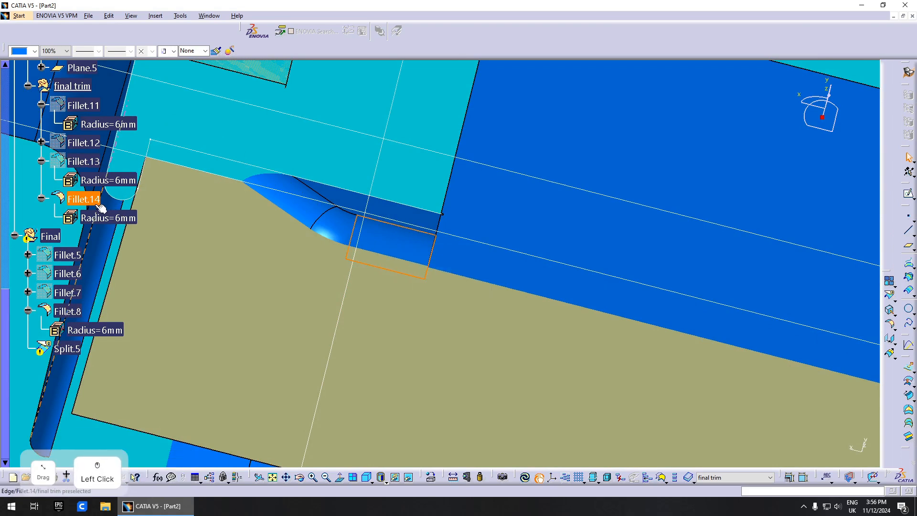
type("3mm")
middle_click_drag(491, 262, 376, 260)
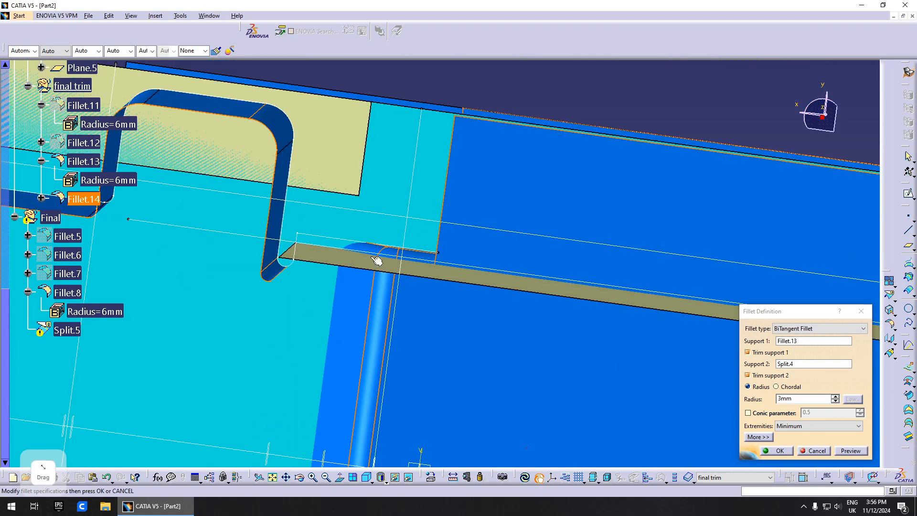
left_click(777, 450)
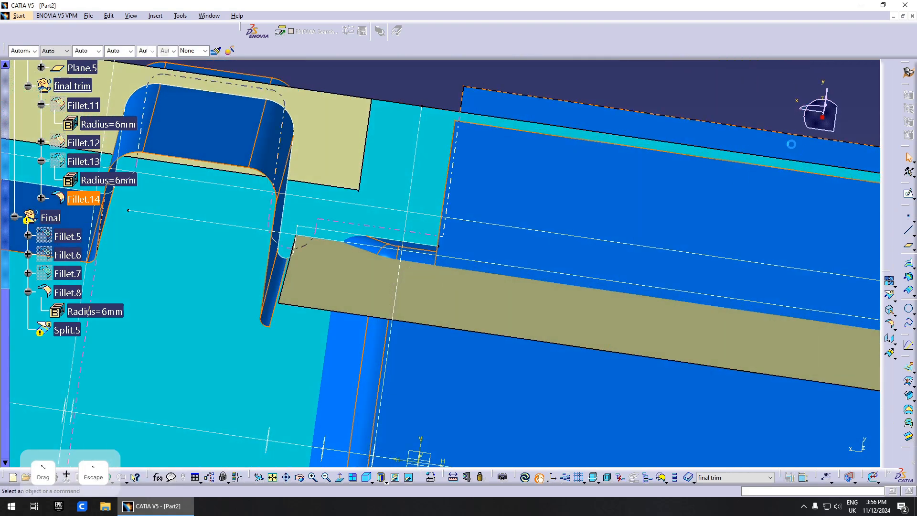
Step: Trace the parent of Fillet.14 at the flange corner and set the radius of Fillet.13 to 2 mm
middle_click_drag(420, 238, 441, 272)
left_click(430, 268)
right_click(420, 268)
left_click(449, 276)
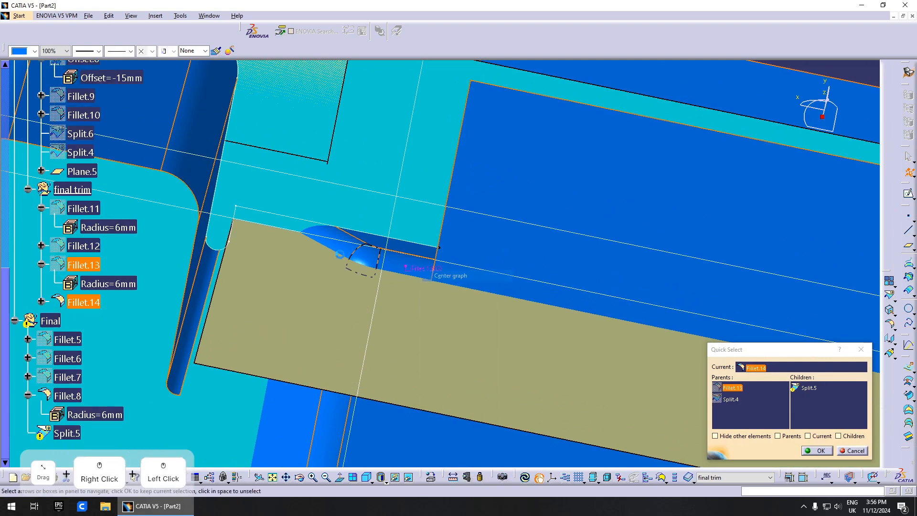
left_click(99, 262)
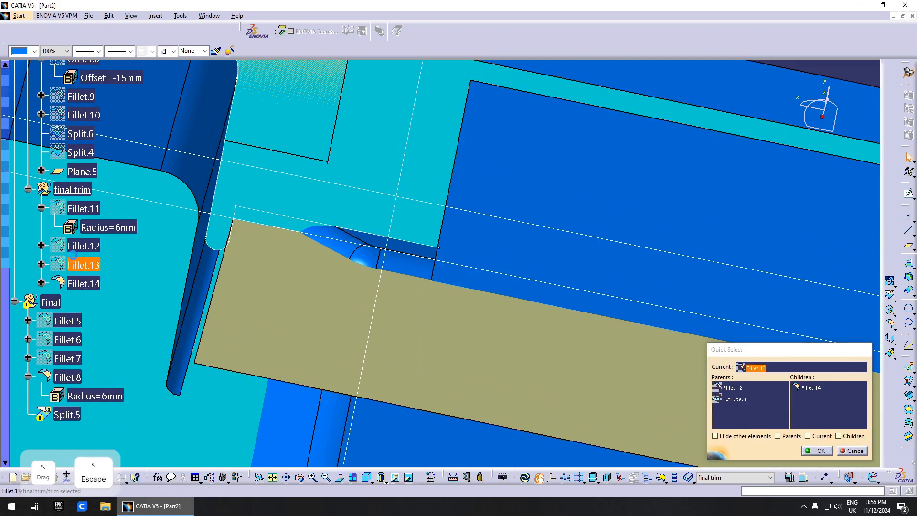
double_click(87, 265)
left_click(784, 452)
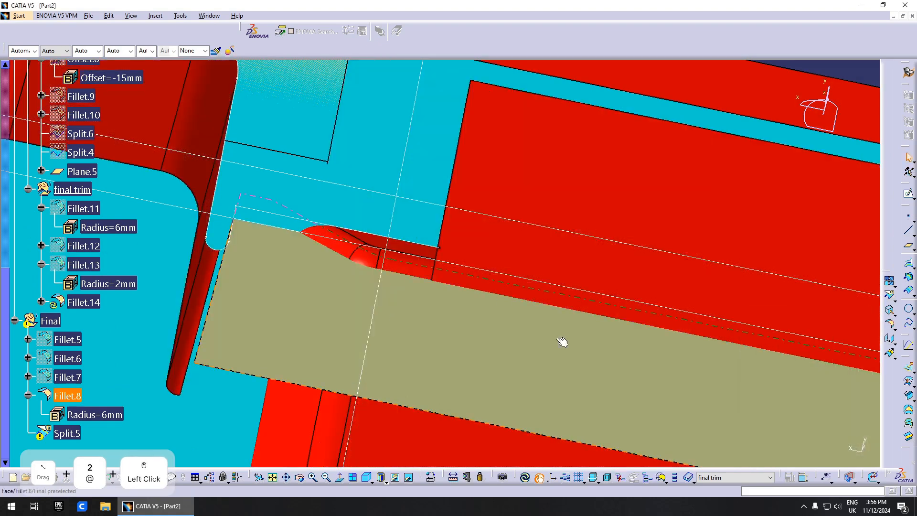
Step: Update Fillet.13 and Fillet.14 of the final trim set with the changed radii
right_click(94, 270)
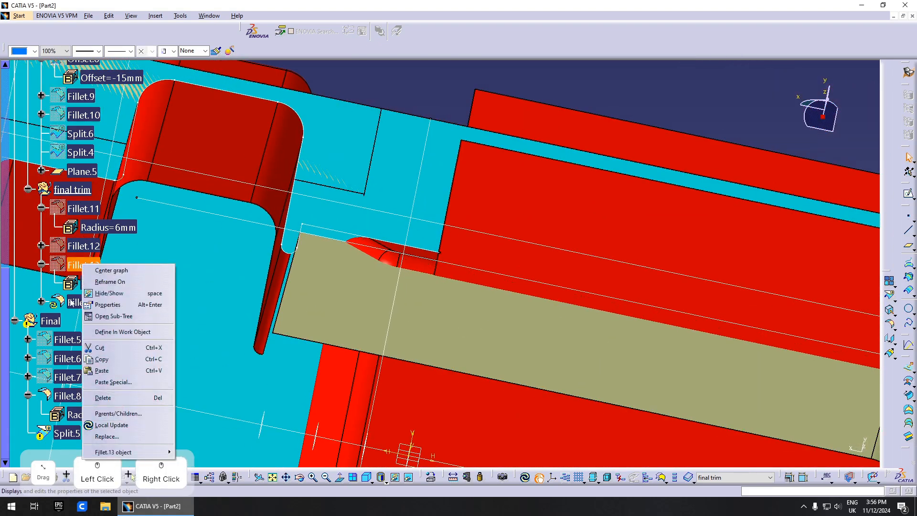
right_click(83, 303)
key("Escape")
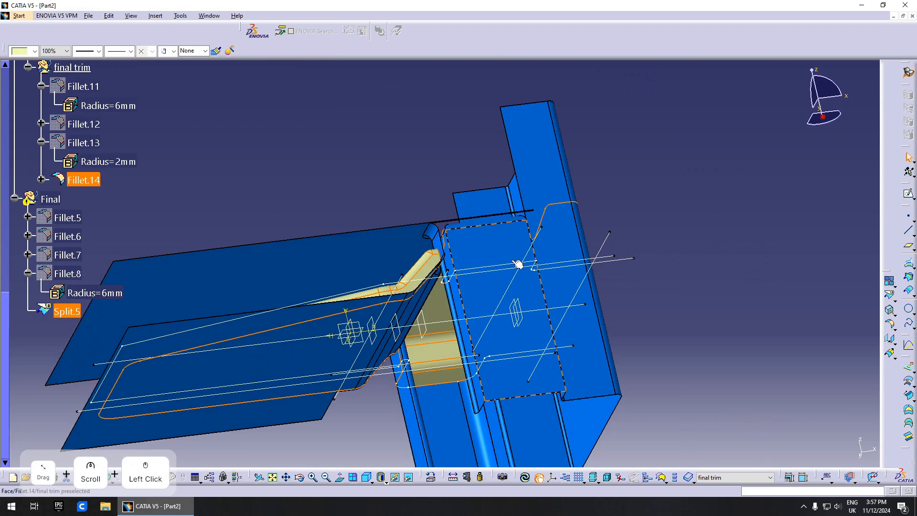
middle_click_drag(518, 262, 535, 363)
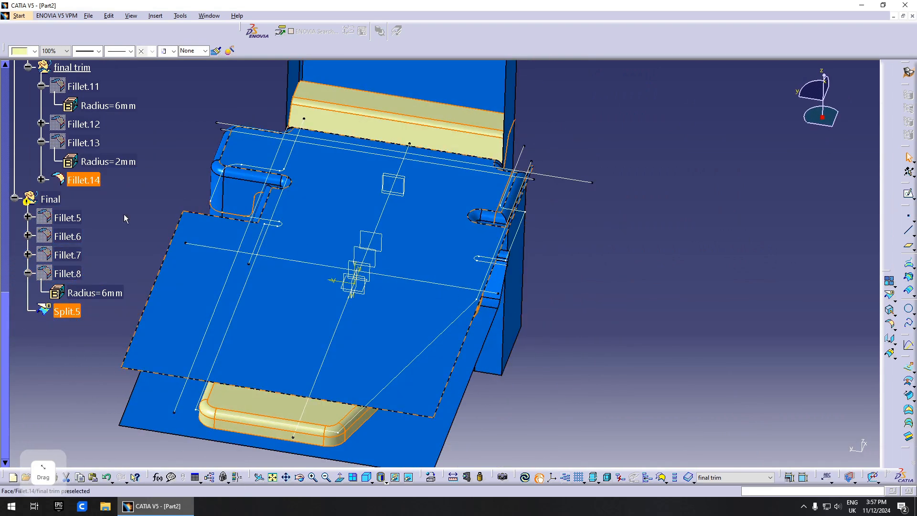
Step: Hide the whole trim set so only the split part surface remains in view
scroll(84, 225, "up", 10)
left_click(50, 288)
key("space")
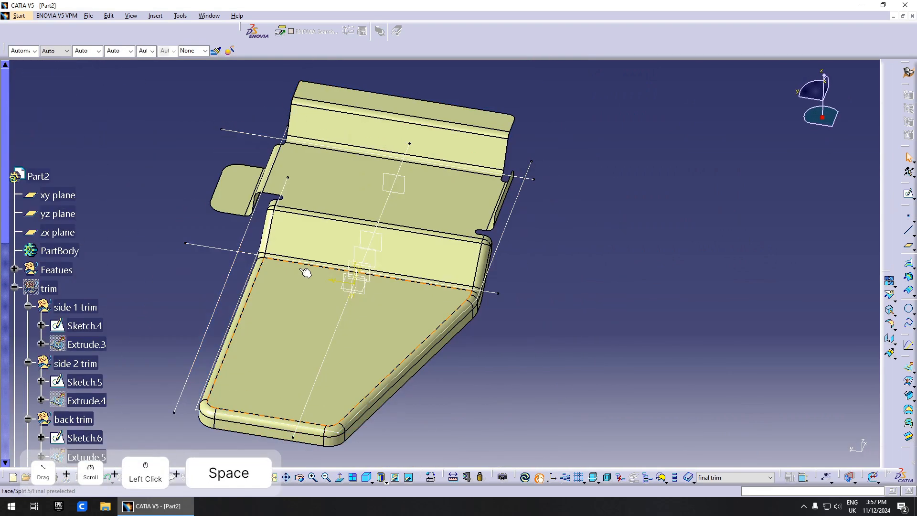
Step: Examine the trimmed part surface from several directions, checking its outline, side flanges and corner reliefs
middle_click(365, 237)
middle_click_drag(379, 254, 540, 297)
middle_click_drag(362, 268, 317, 272)
middle_click_drag(366, 328, 426, 290)
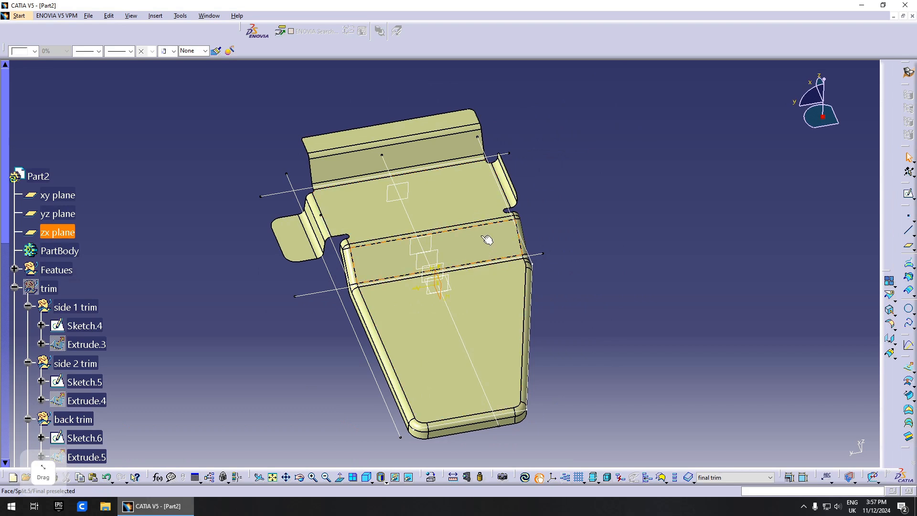
middle_click_drag(492, 162, 380, 336)
scroll(380, 335, "up", 1)
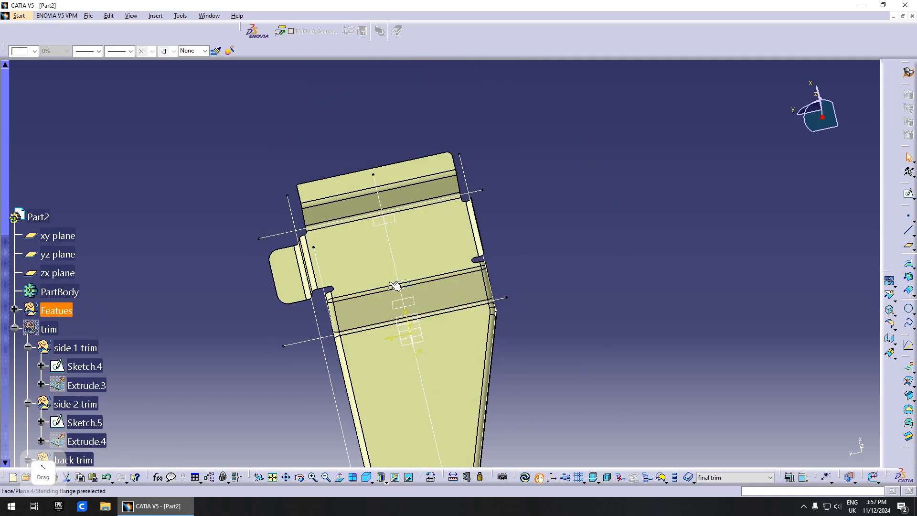
middle_click_drag(470, 339, 381, 250)
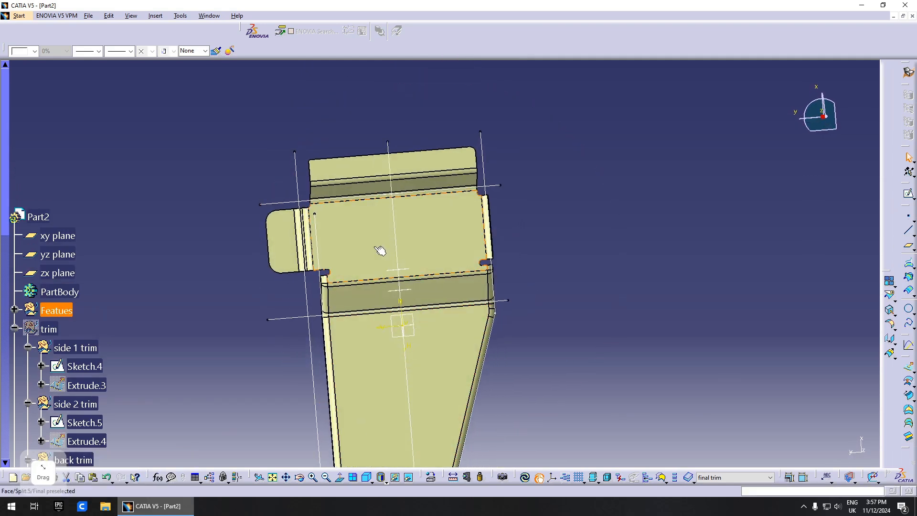
Step: Switch to Practice GSD.CATPart to compare the reference part's outline, and return to Part2
left_click(209, 16)
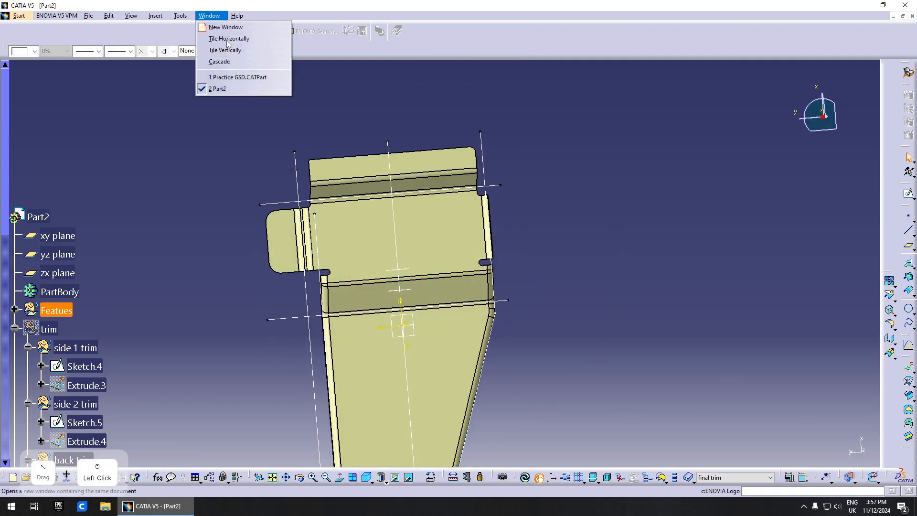
left_click(234, 75)
middle_click_drag(320, 297, 401, 286)
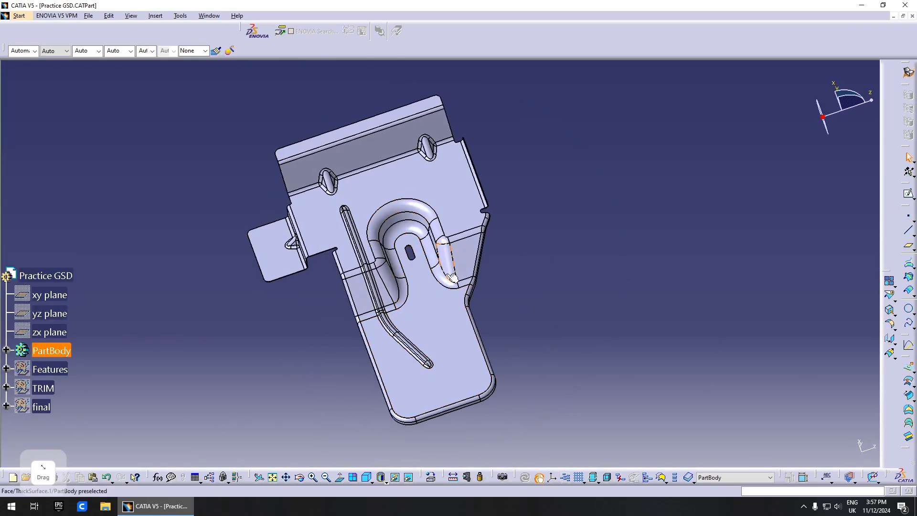
left_click(203, 16)
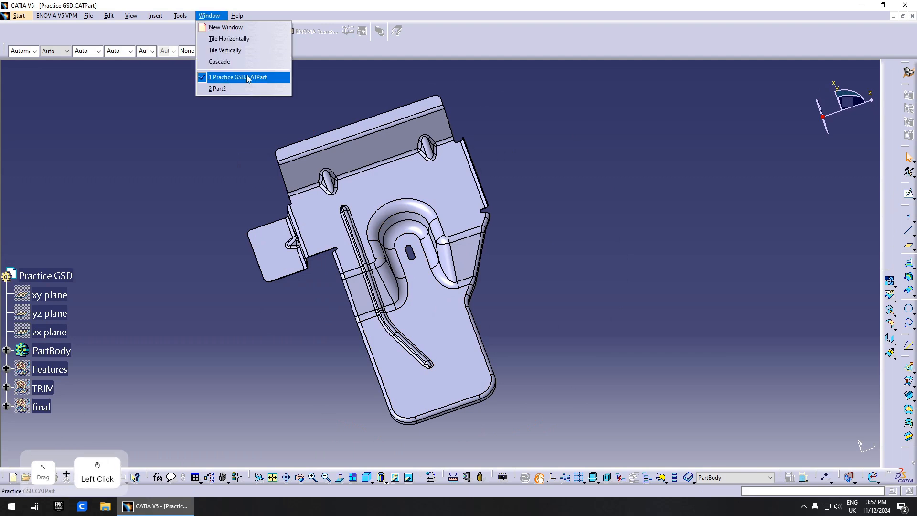
left_click(238, 89)
middle_click_drag(419, 250, 422, 300)
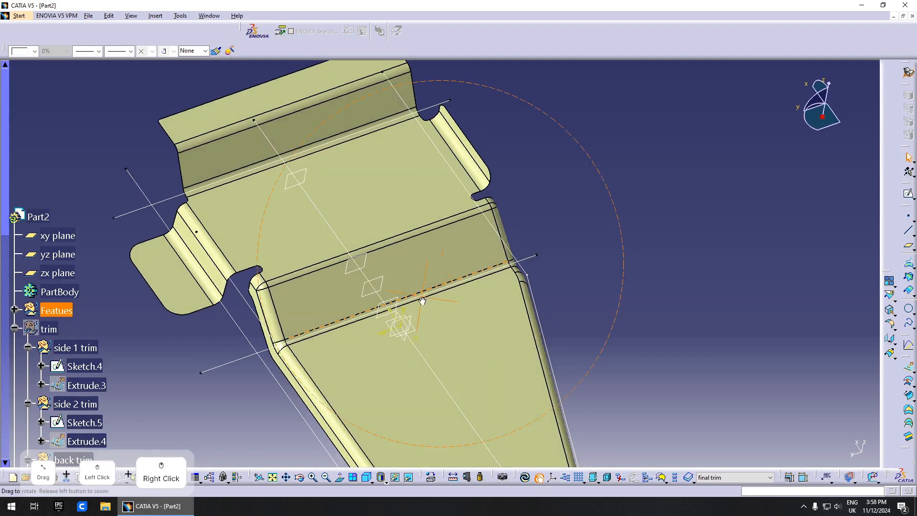
Step: Hide the Standing flange and Final geometrical sets, and collapse the tree branches that are not needed
middle_click_drag(415, 333, 344, 328)
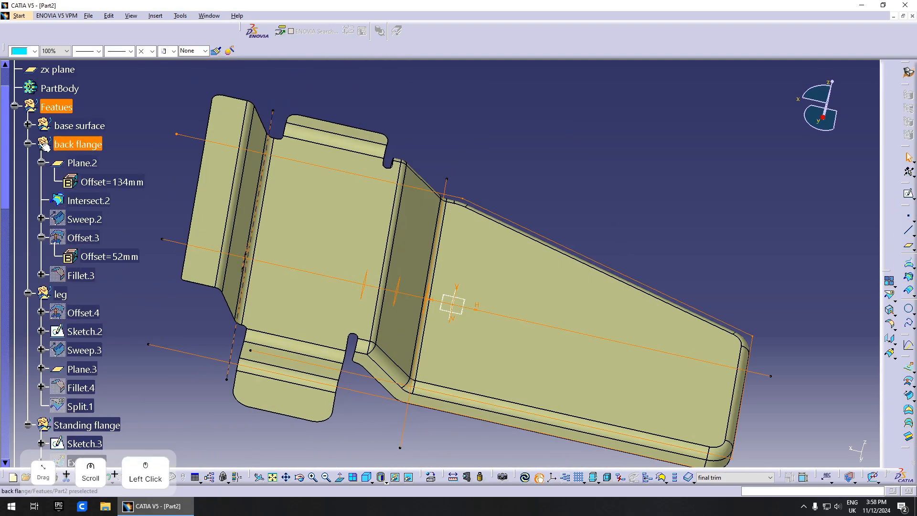
left_click(28, 143)
left_click(72, 144)
middle_click_drag(271, 202, 390, 237)
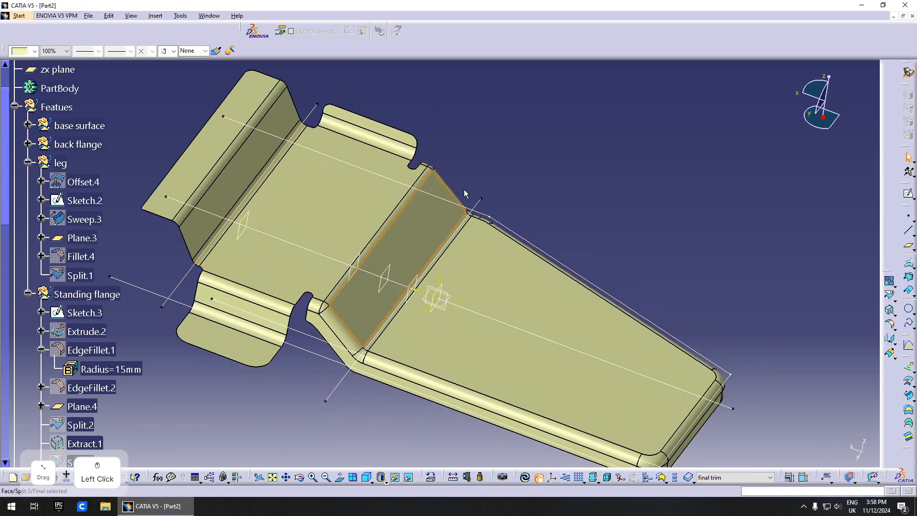
left_click(104, 295)
scroll(43, 288, "down", 1)
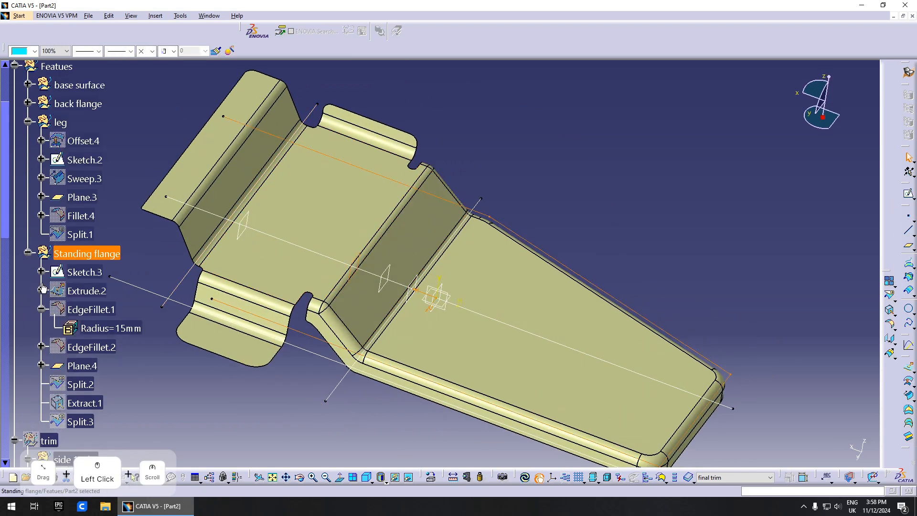
left_click(28, 254)
key("space")
left_click(15, 272)
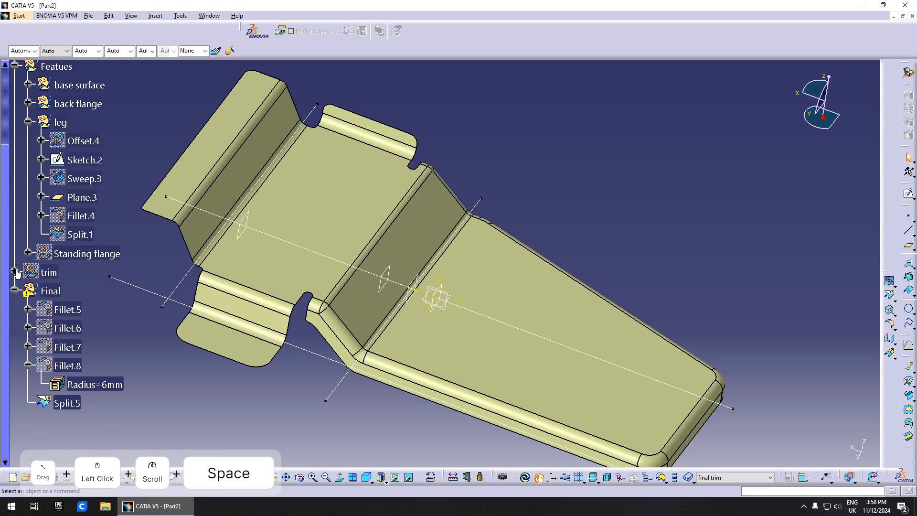
left_click(56, 290)
key("space")
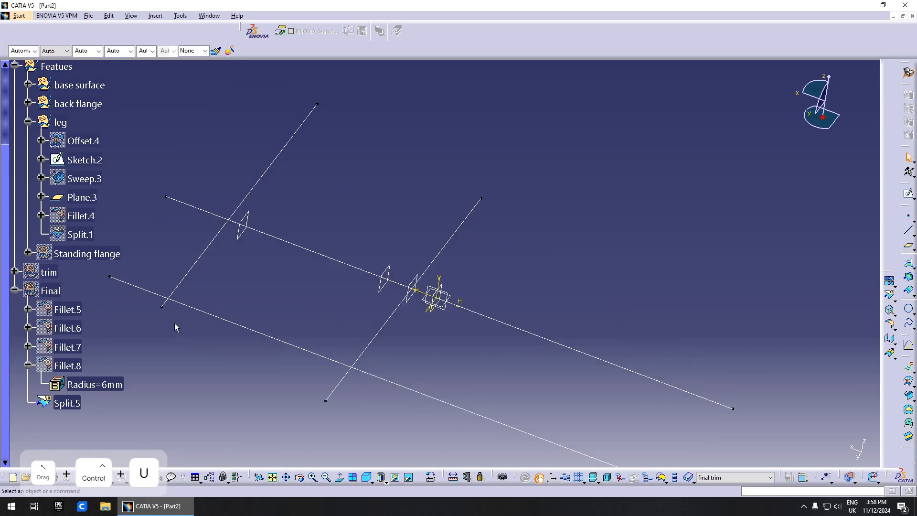
Step: Show Offset.2 and Sweep.1 of the base surface set
scroll(67, 235, "up", 3)
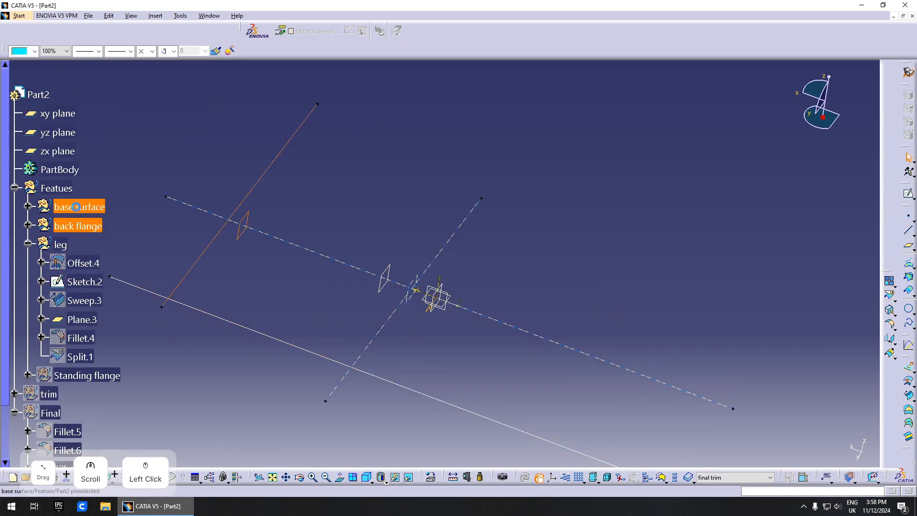
left_click(89, 208)
left_click(94, 285)
key("space")
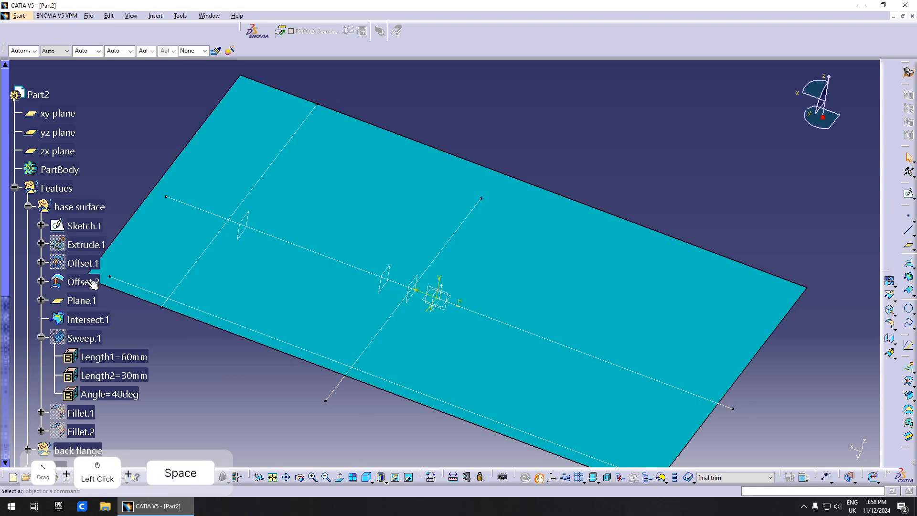
scroll(95, 287, "down", 3)
key("space")
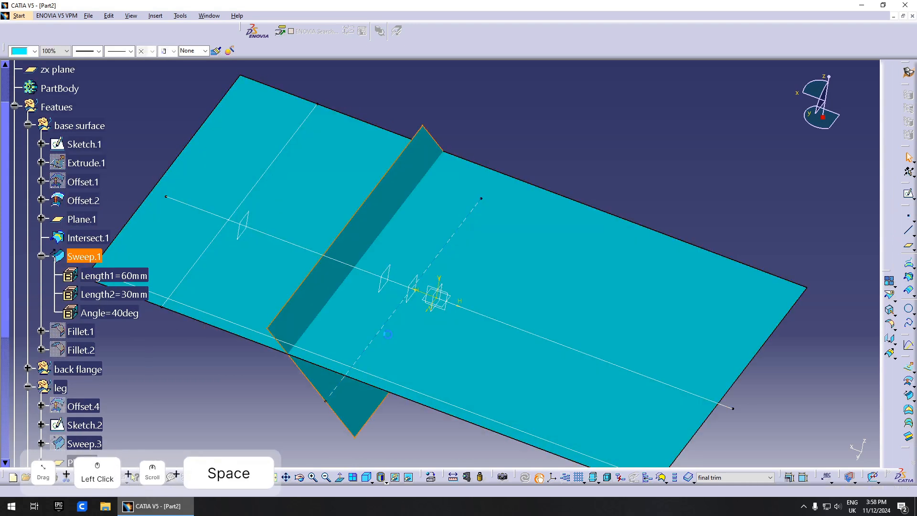
Step: Hide the Offset.2 surface and select Sweep.1 of the base surface set
middle_click_drag(482, 310, 478, 256)
left_click(520, 254)
key("space")
left_click(84, 257)
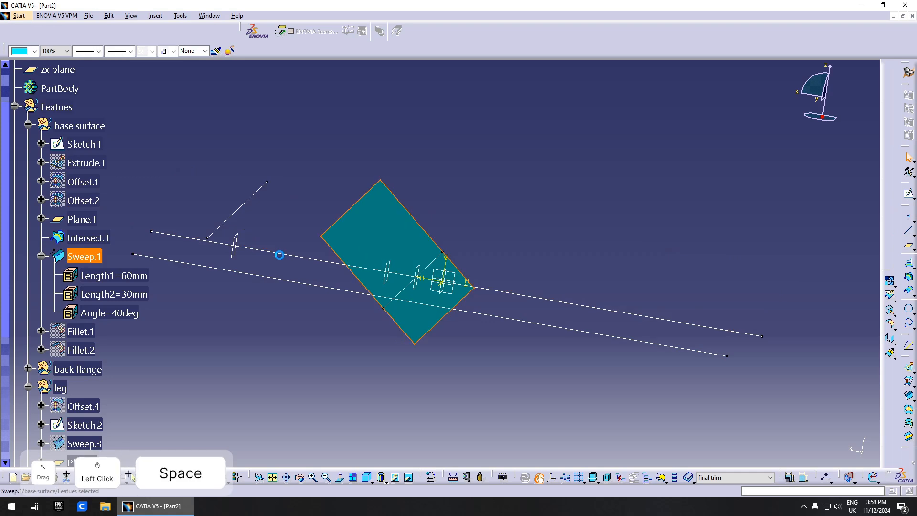
middle_click_drag(280, 254, 282, 286)
left_click(281, 285)
left_click(80, 254)
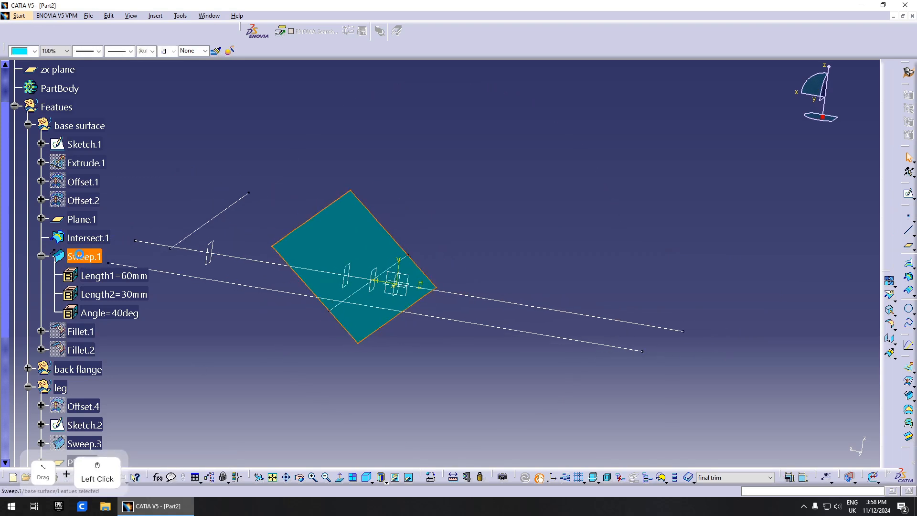
Step: Insert a geometrical set under base surface that contains Sweep.1
left_click(80, 125)
left_click(155, 16)
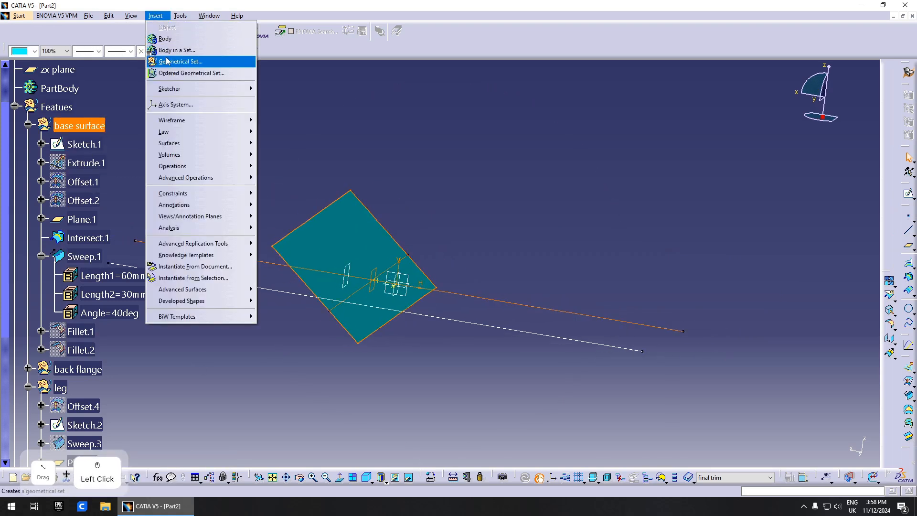
left_click(177, 61)
left_click(100, 124)
left_click(535, 273)
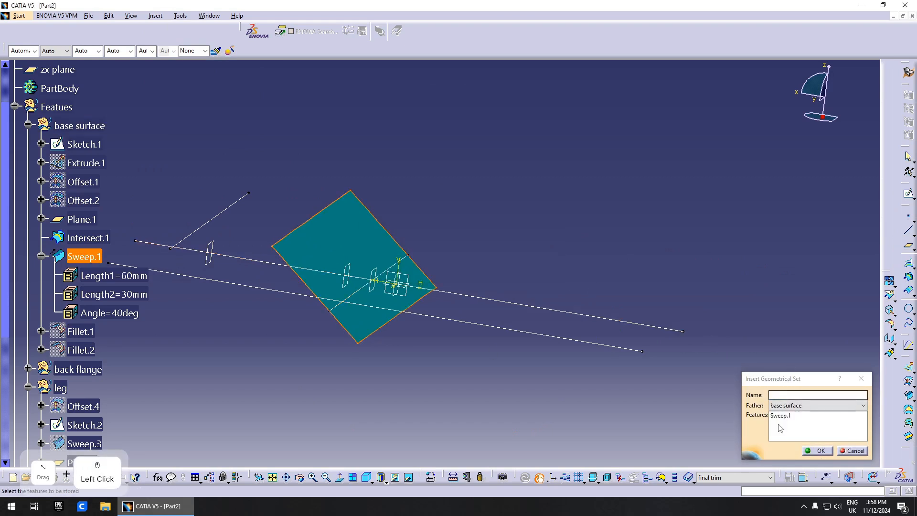
left_click(820, 451)
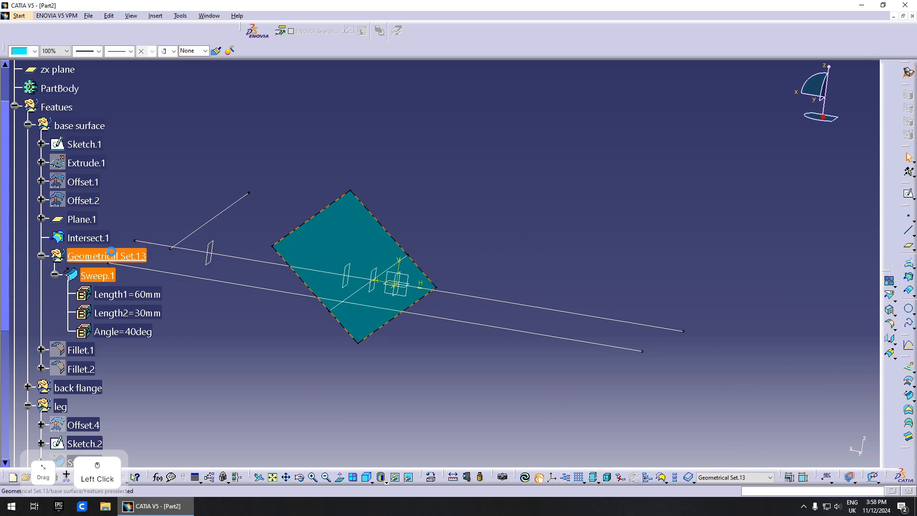
Step: Rename the geometrical set containing Sweep.1 as Angled sweep
right_click(111, 251)
left_click(159, 303)
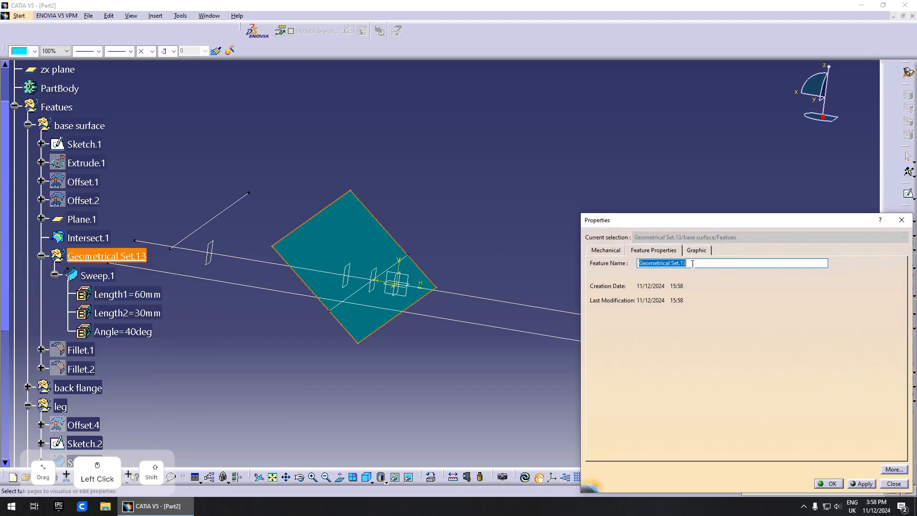
type("Angled ")
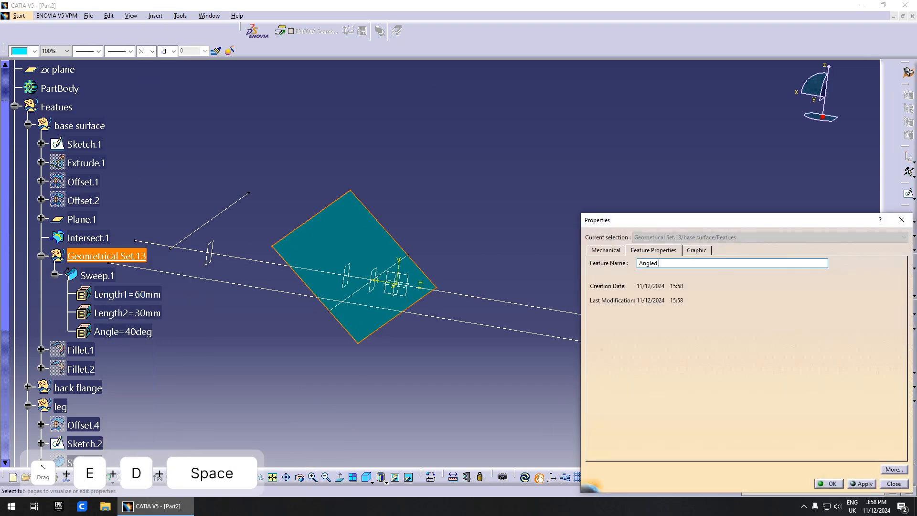
type("sweep")
key("Return")
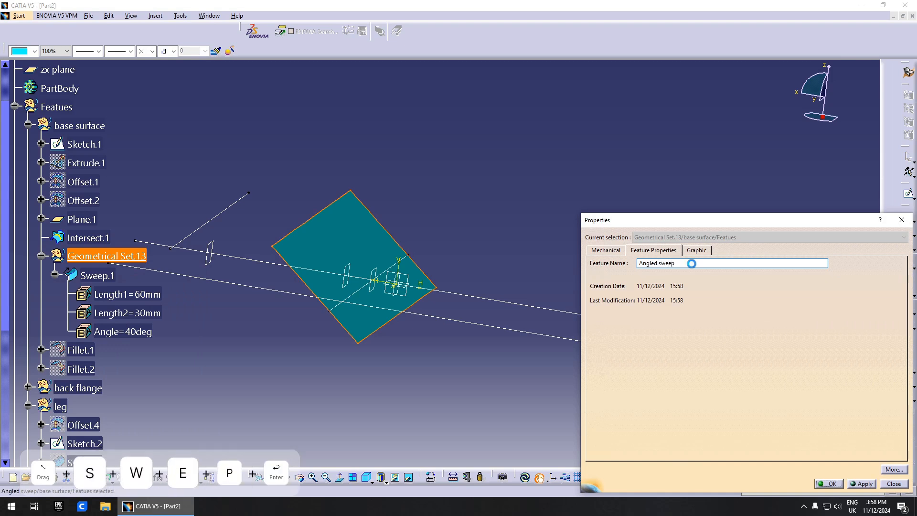
Step: In a new sketch parallel to the xy plane, draw a circle centred on the horizontal axis and set its diameter to 40 mm
left_click(342, 315)
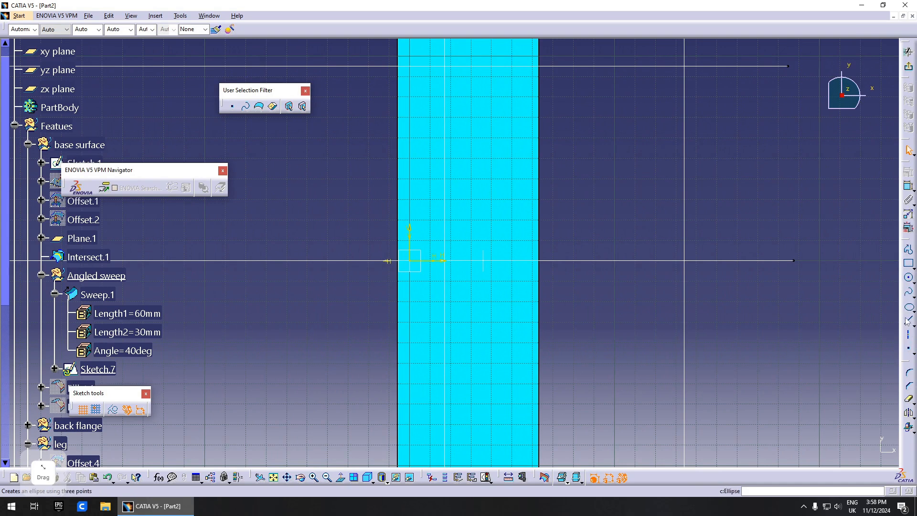
left_click(910, 279)
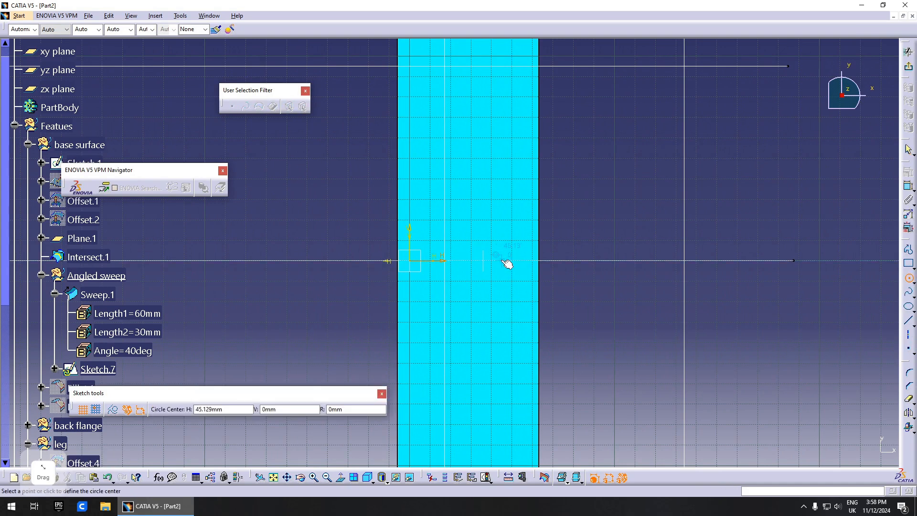
left_click(543, 236)
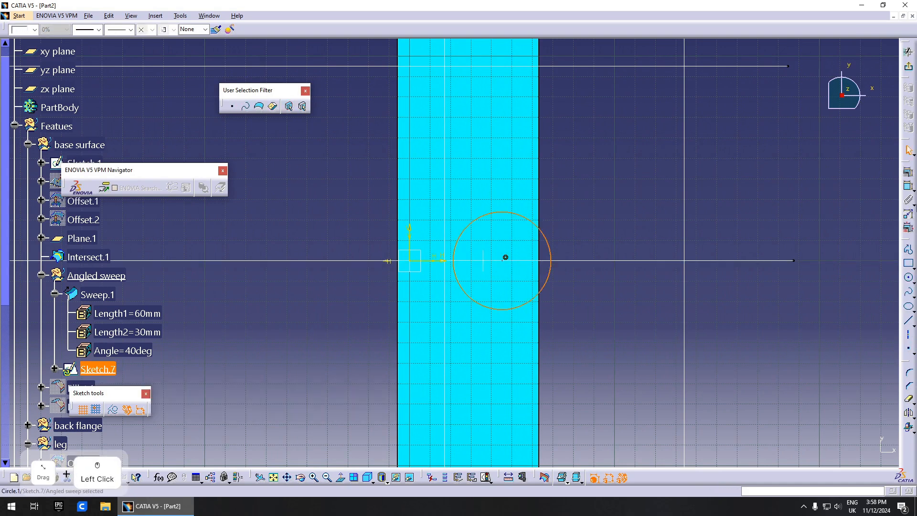
double_click(621, 191)
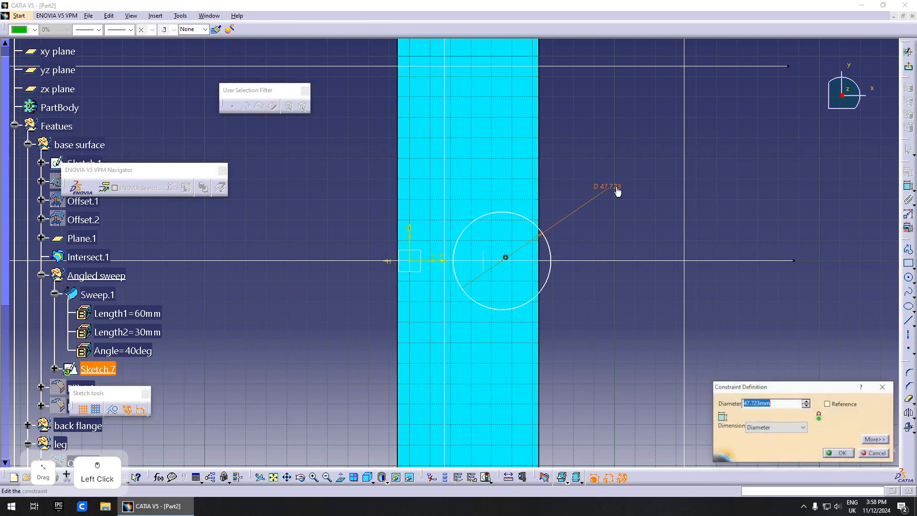
type("40")
key("Return")
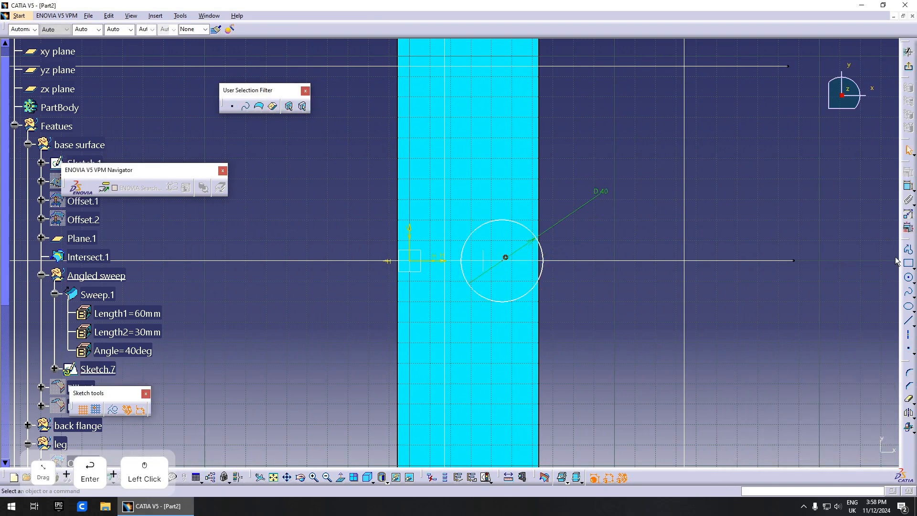
Step: Draw two lines from the circle's upper and lower points past the vertical axis, constrained tangent to the circle and horizontal
left_click(909, 324)
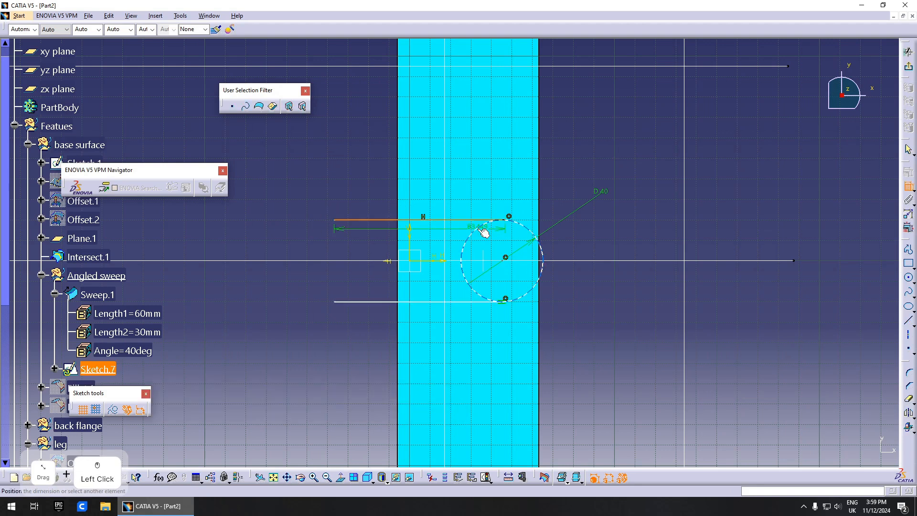
left_click(481, 227, "ctrl")
right_click(484, 206)
left_click(537, 294)
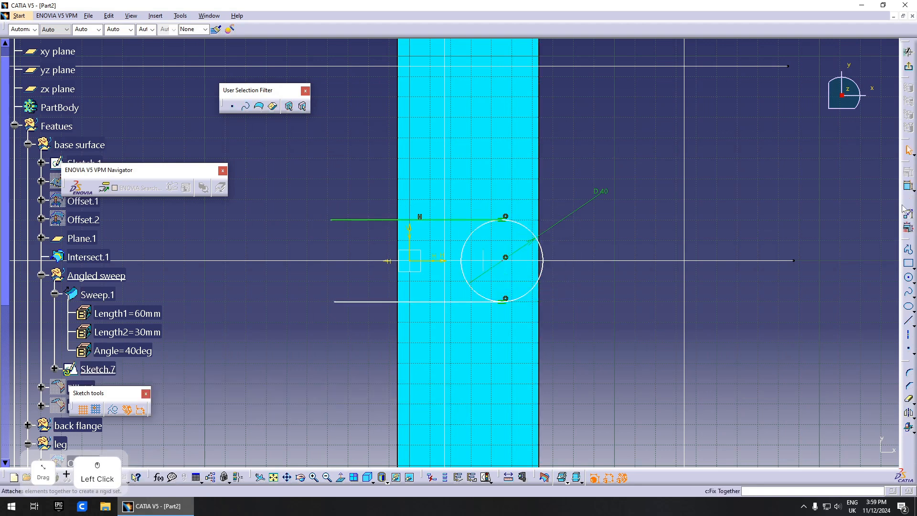
right_click(390, 299)
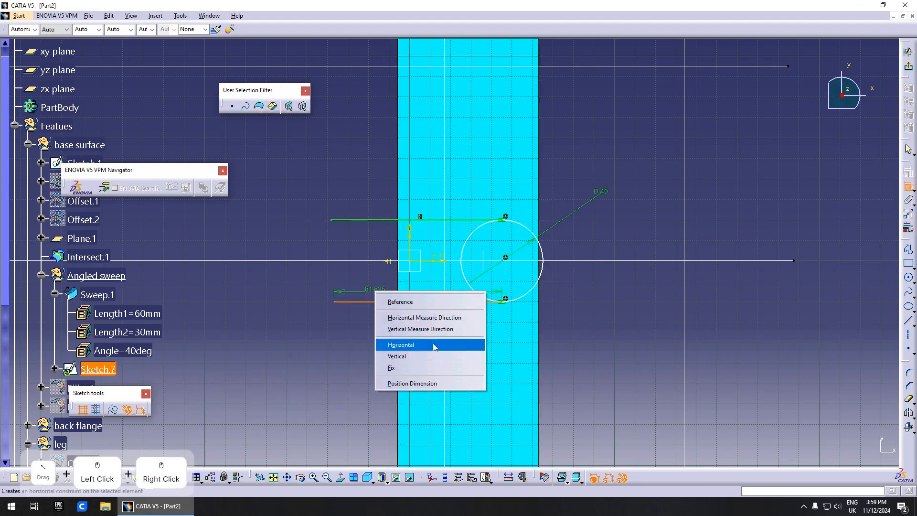
left_click(415, 345)
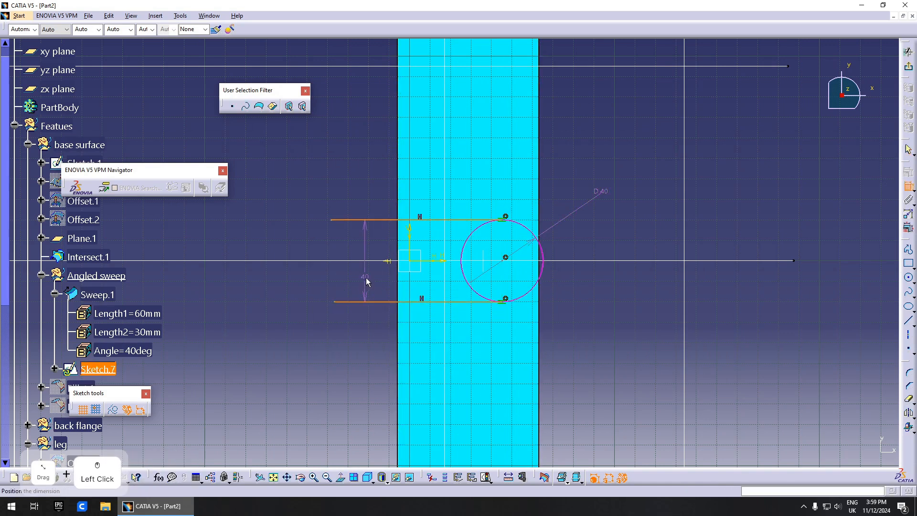
key("Escape")
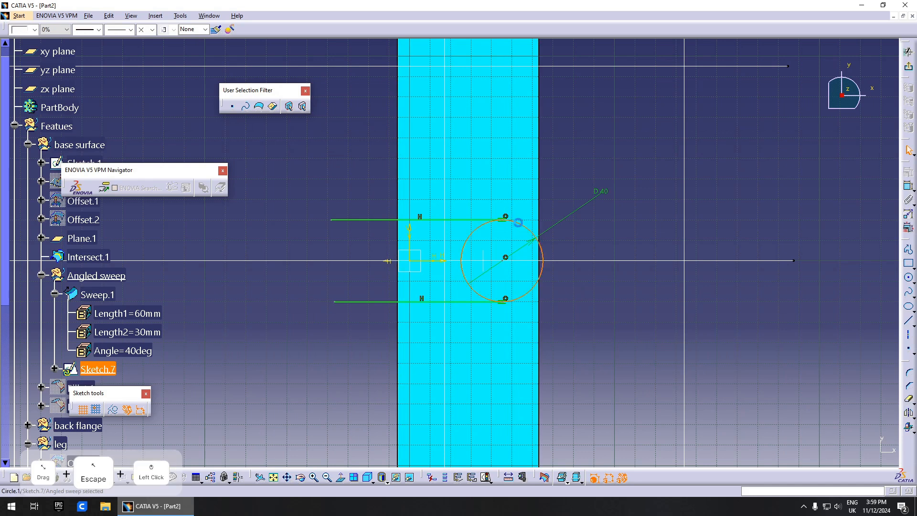
Step: Set the circle centre 40 mm from the vertical axis, and trim the circle's inner half to finish the open U-shaped sketch
left_click_drag(518, 223, 587, 250)
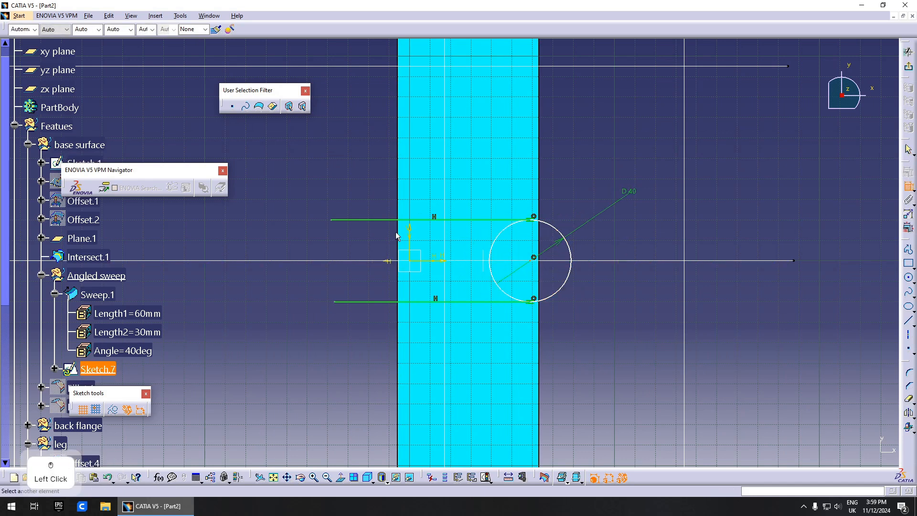
double_click(374, 240)
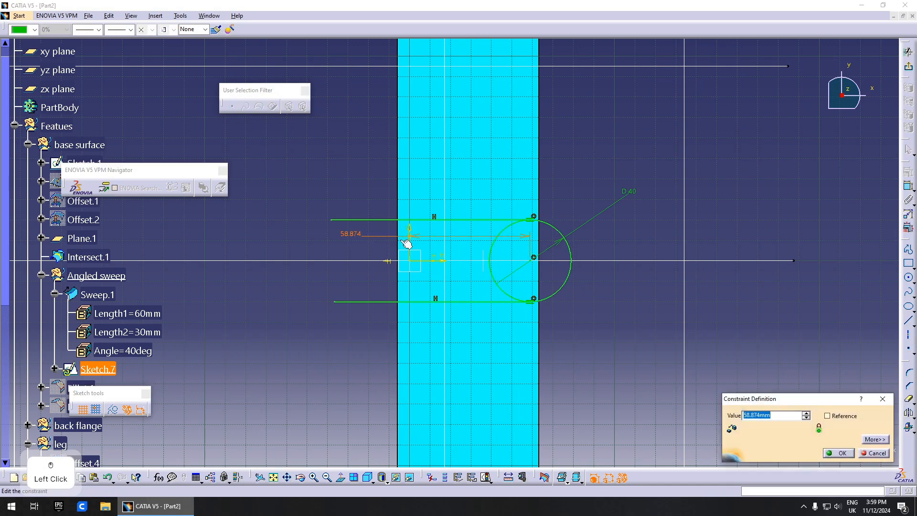
type("40")
key("Return")
left_click(909, 398)
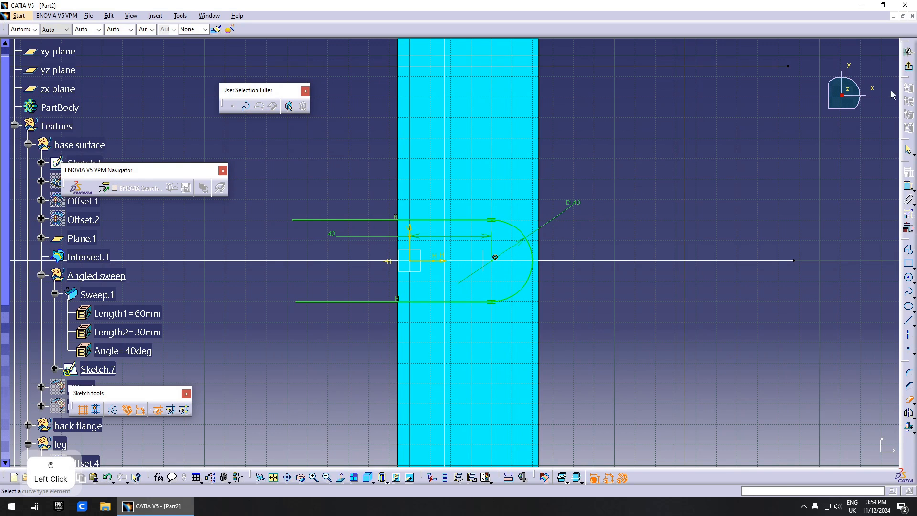
left_click(908, 51)
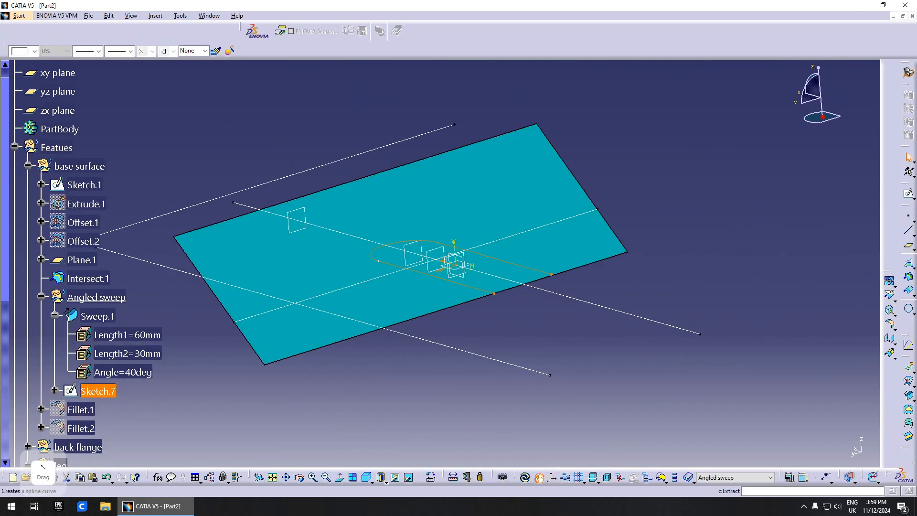
Step: Sweep a line profile along Sketch.7 with the xy plane as reference surface, angle 70 deg and lengths 60 mm and 30 mm
mouse_move(552, 282)
middle_mouse_down()
mouse_move(497, 277)
mouse_move(481, 234)
mouse_move(445, 253)
middle_mouse_up()
left_click(498, 276)
right_click(457, 278)
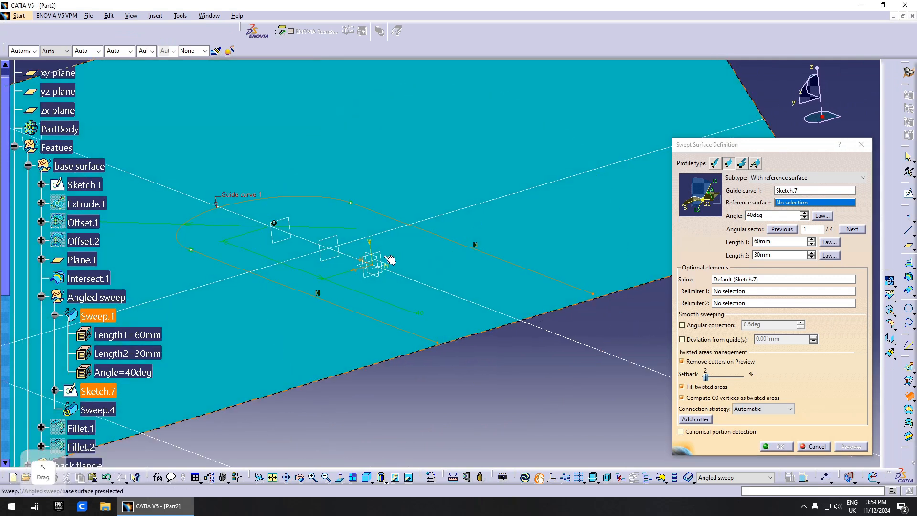
left_click(390, 268)
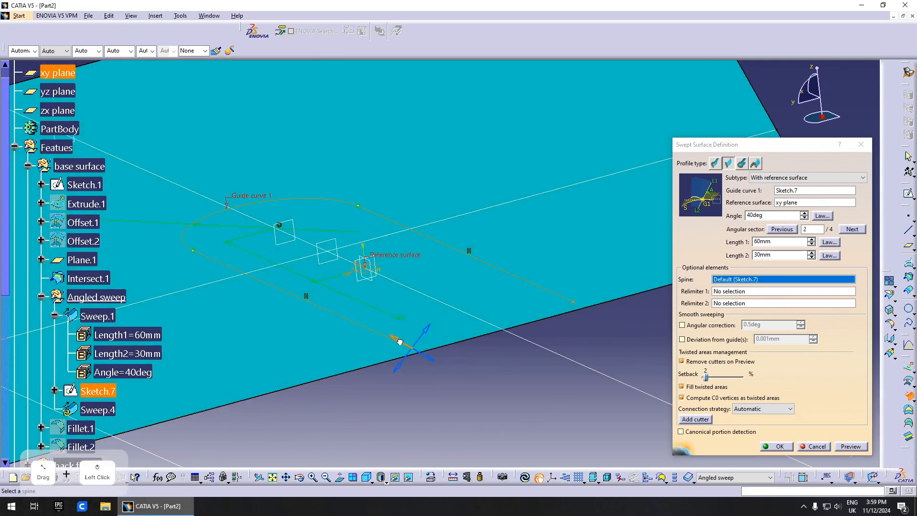
middle_click_drag(415, 332, 415, 345)
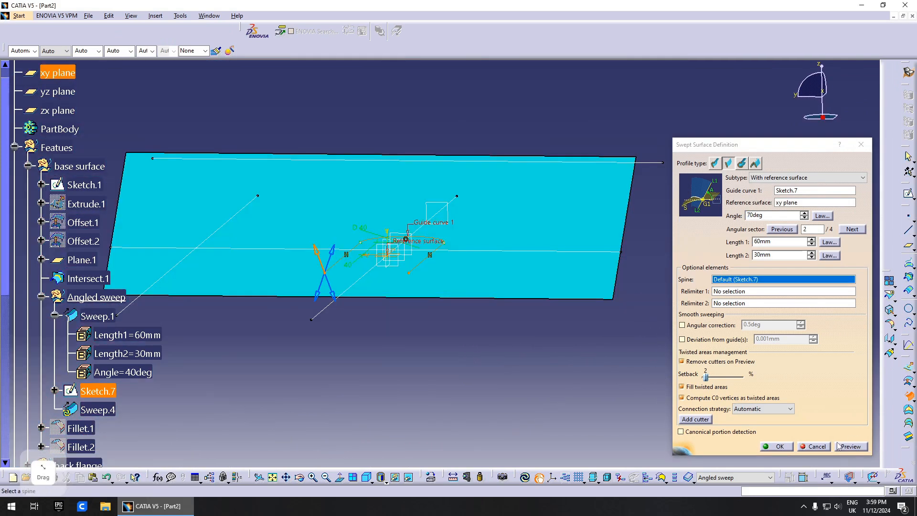
left_click(842, 446)
middle_click_drag(531, 318, 509, 321)
left_click(788, 446)
Step: Create a BiTangent fillet of 6 mm radius between Sweep.1 and Sweep.4, trimming both supports
middle_click_drag(229, 181, 300, 223)
double_click(300, 223)
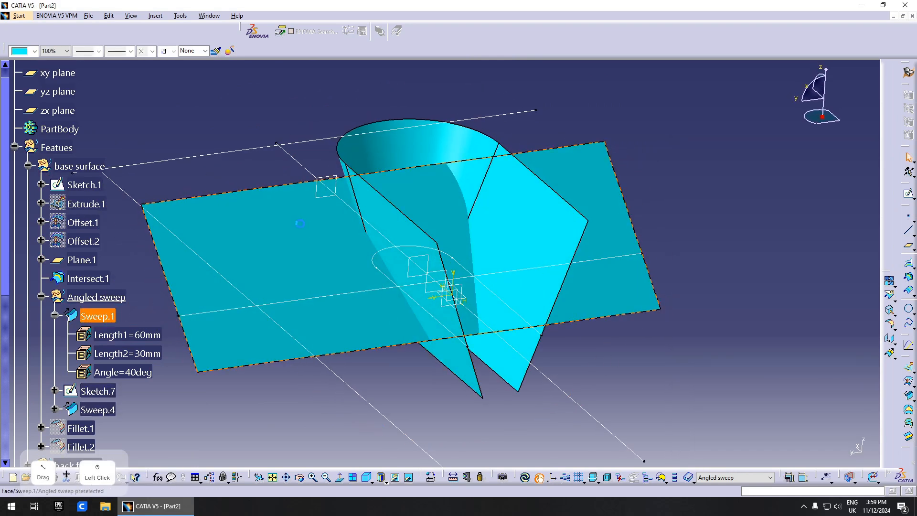
right_click(300, 223)
left_click(316, 231)
right_click(77, 268)
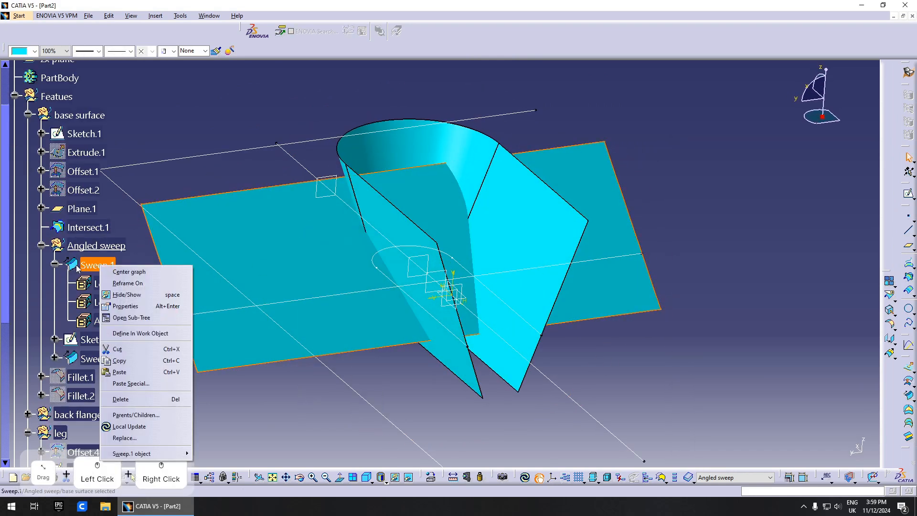
left_click(909, 381)
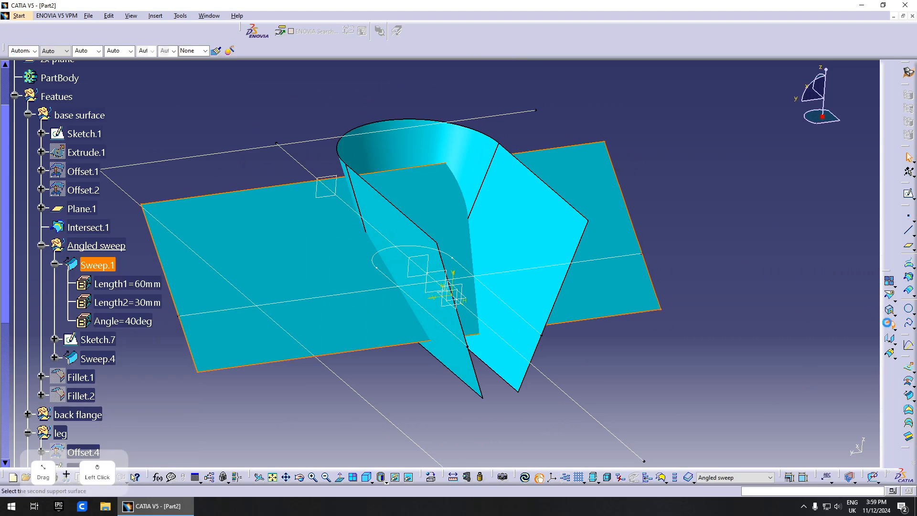
left_click(402, 244)
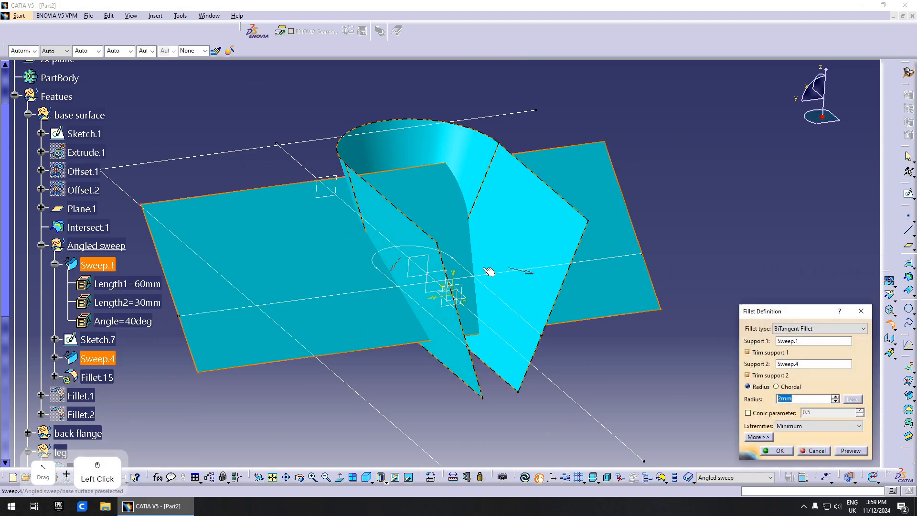
left_click(858, 452)
type("6")
left_click(853, 451)
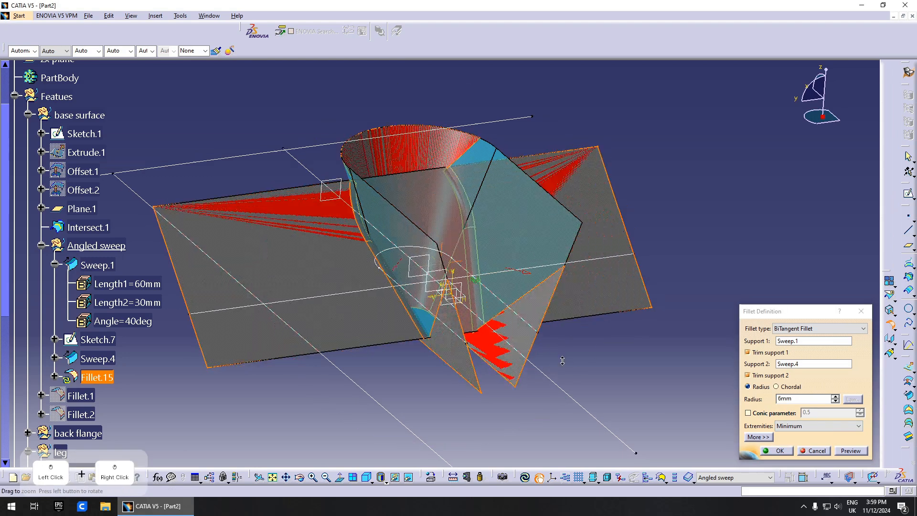
left_click(772, 449)
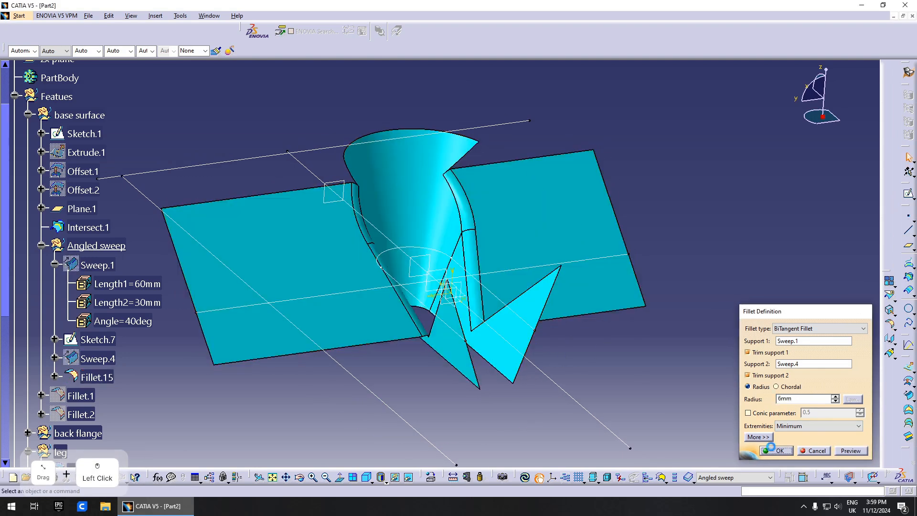
Step: Change the extremities of the 6 mm fillet between the two sweeps to Smooth
middle_click_drag(429, 310, 422, 195)
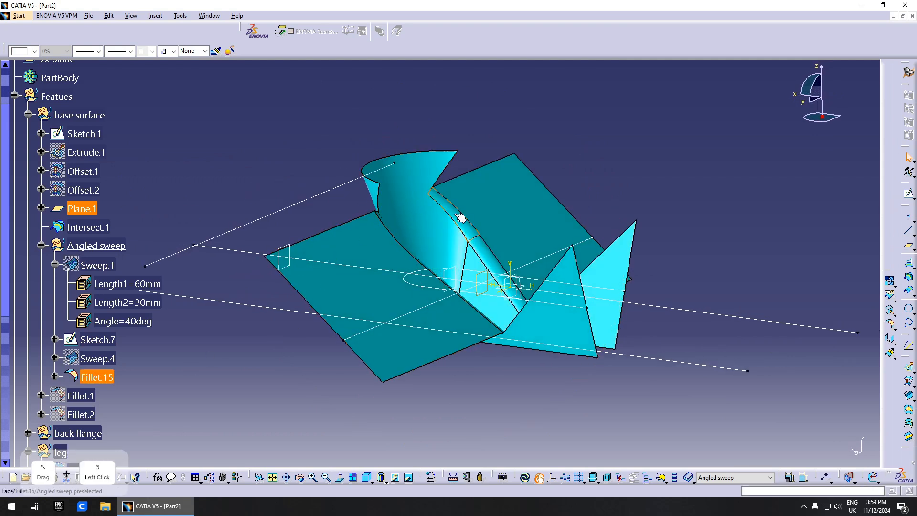
middle_click_drag(460, 218, 533, 341)
double_click(97, 377)
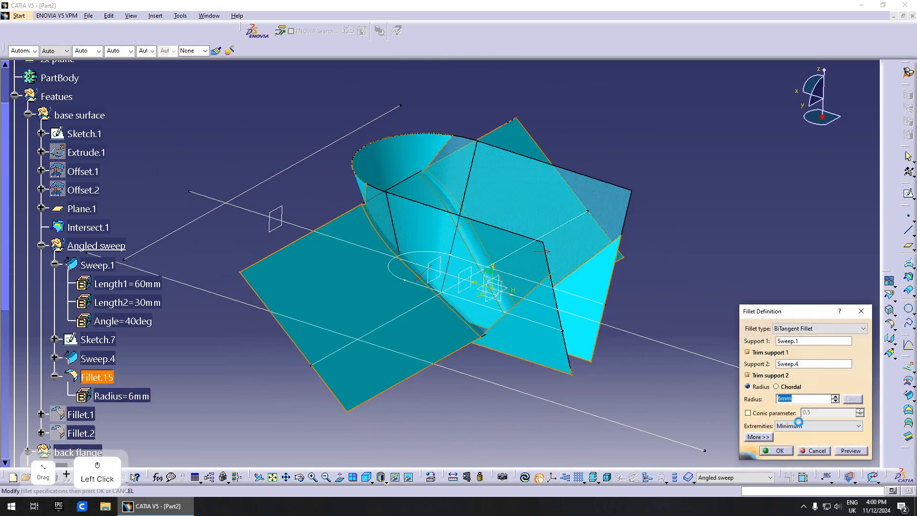
left_click(798, 425)
left_click(843, 436)
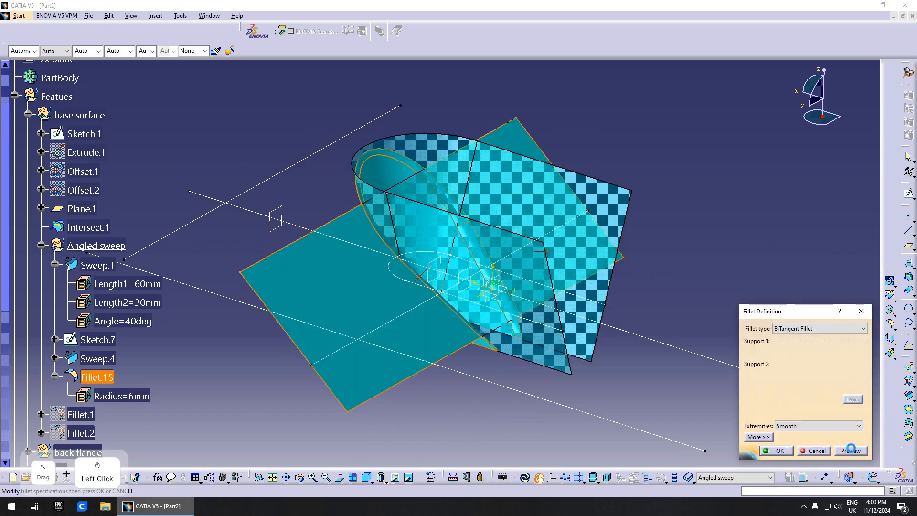
left_click(776, 450)
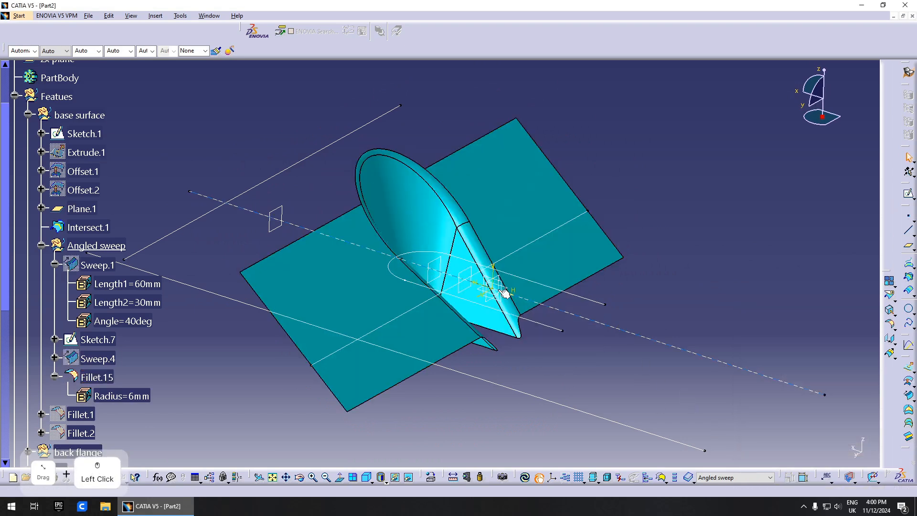
Step: Replace Sweep.1 with Fillet.15 in the features that depend on it
middle_click_drag(504, 293, 296, 335)
scroll(521, 311, "up", 1)
left_click(97, 307)
right_click(99, 308)
left_click(98, 306)
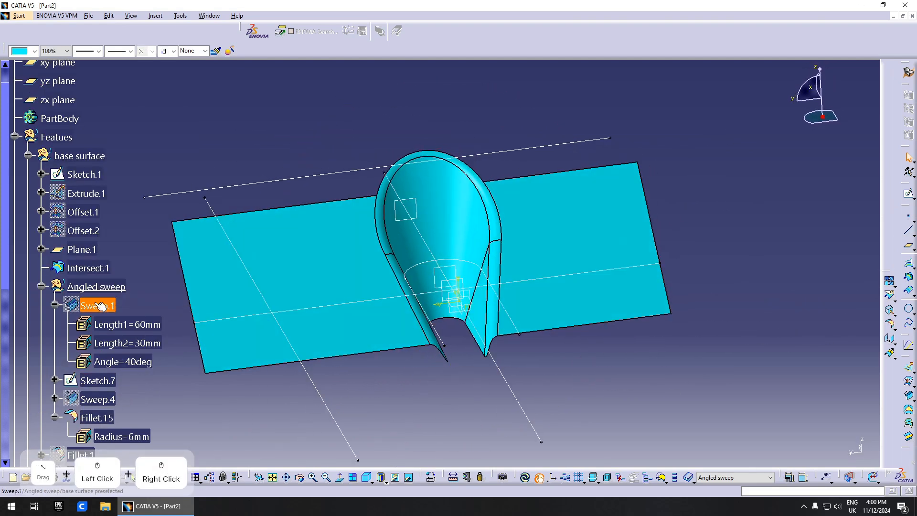
right_click(99, 305)
left_click(123, 277)
scroll(121, 388, "down", 2)
left_click(98, 337)
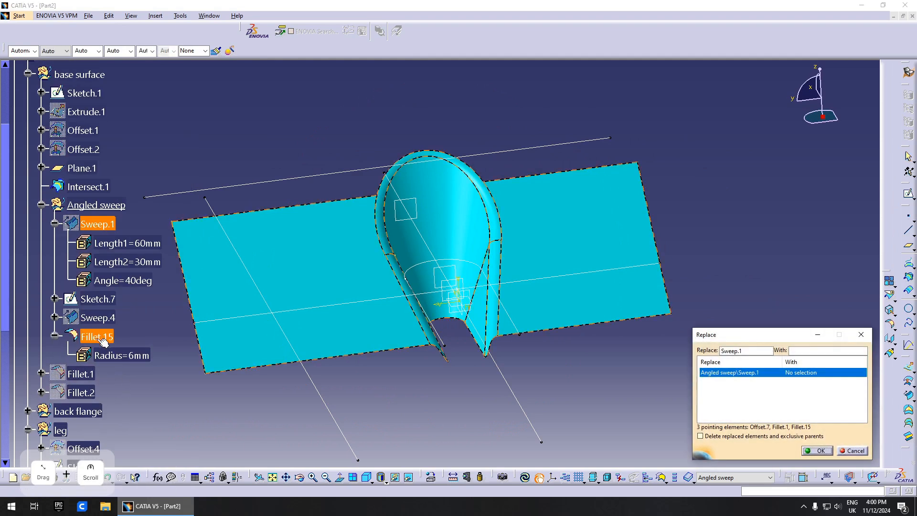
left_click(818, 451)
Step: Show the Final geometrical set and run a local update of Split.5
scroll(125, 266, "down", 6)
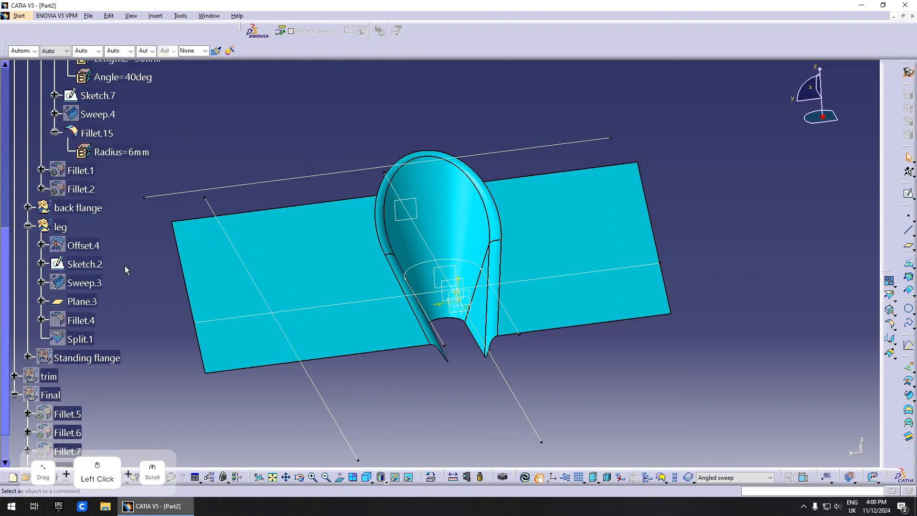
key("space")
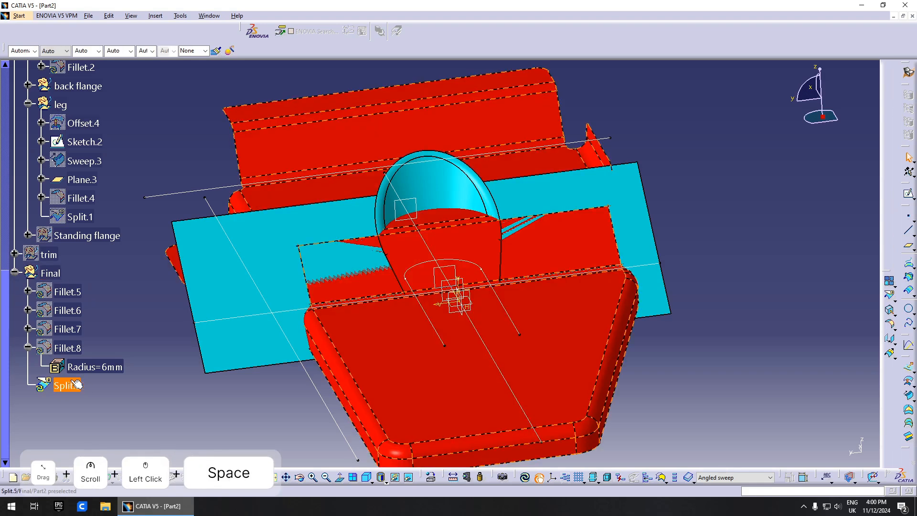
right_click(72, 385)
left_click(98, 347)
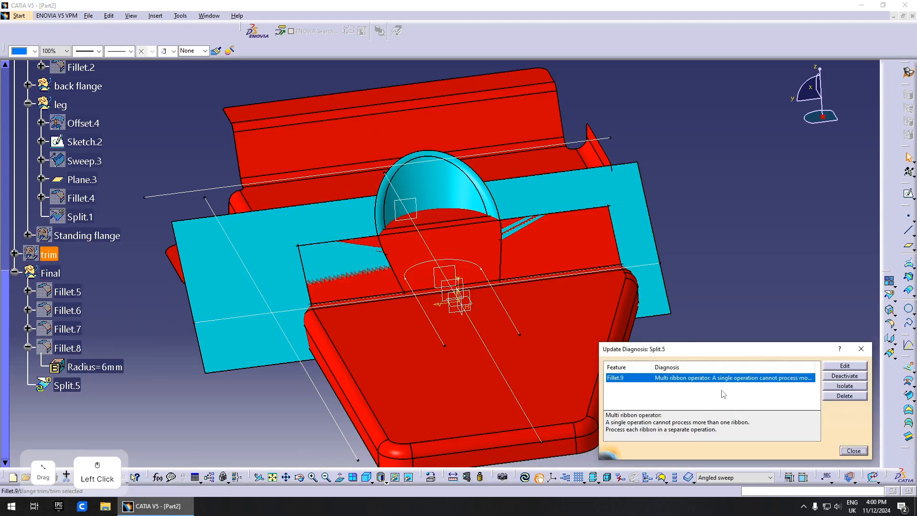
Step: Try to preview Fillet.9 between Offset.5 and Offset.7 from the Split.5 update diagnosis
double_click(617, 378)
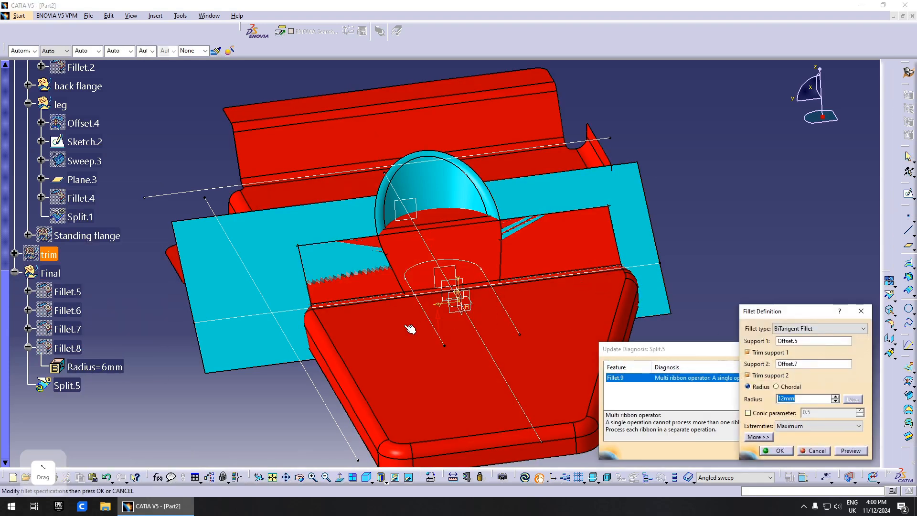
middle_click_drag(410, 329, 763, 400)
left_click(852, 451)
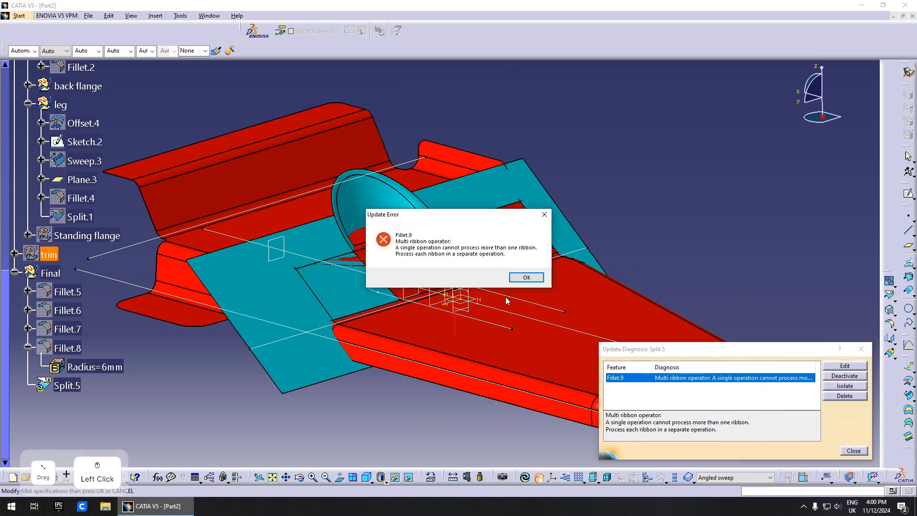
left_click(539, 280)
middle_click_drag(451, 341, 628, 361)
key("Escape")
Step: Locate Fillet.9 in the tree, hide the Final set, and show Fillet.9 and Offset.5 to Offset.8 of the flange trim set
right_click(613, 379)
left_click(641, 386)
key("Escape")
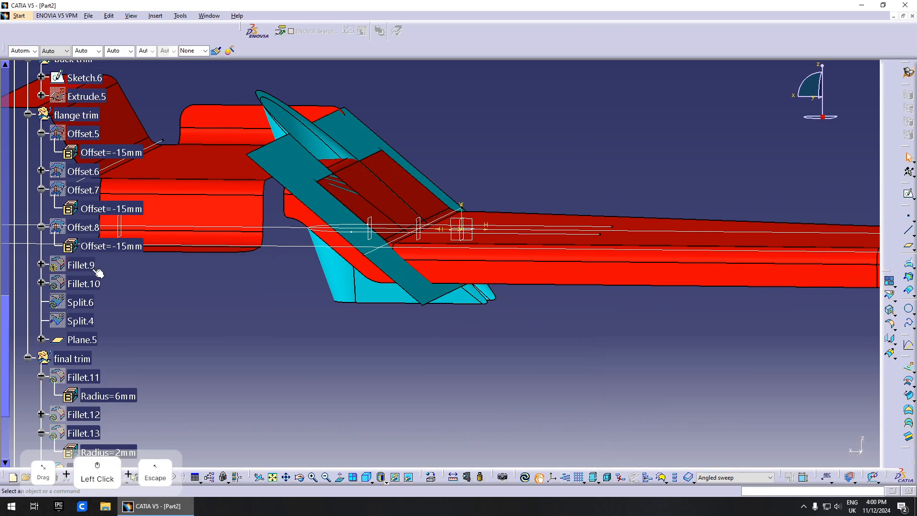
key("space")
scroll(86, 267, "down", 3)
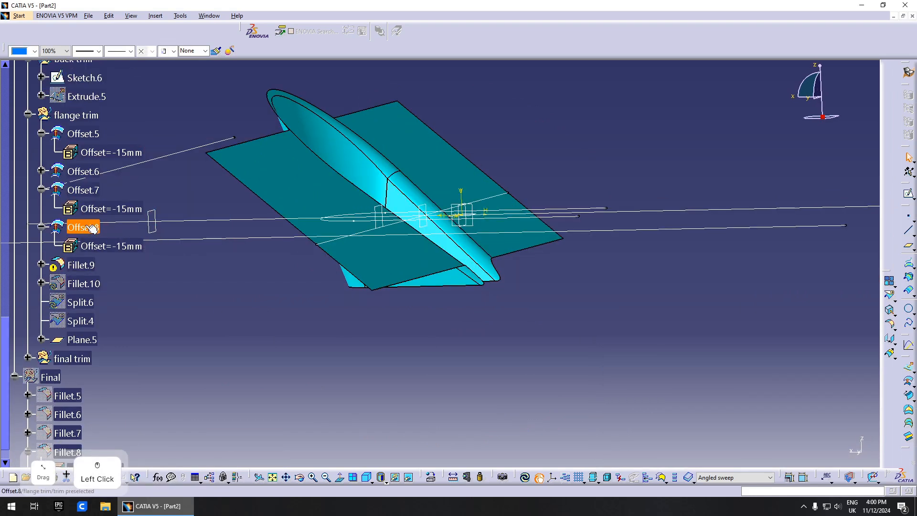
scroll(91, 228, "up", 5)
Step: Show the trim geometrical set and locate the angled offset surface Offset.7 in the tree
right_click(54, 213)
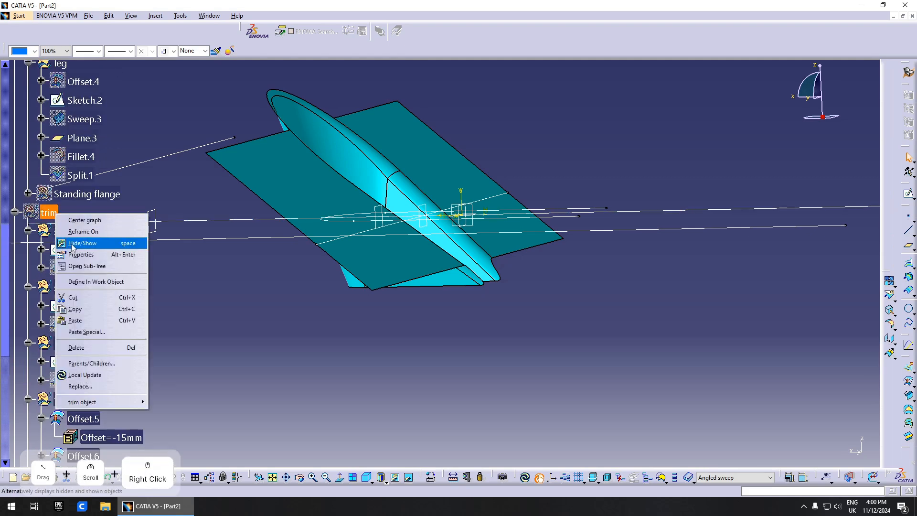
left_click(73, 244)
right_click(397, 275)
left_click(419, 282)
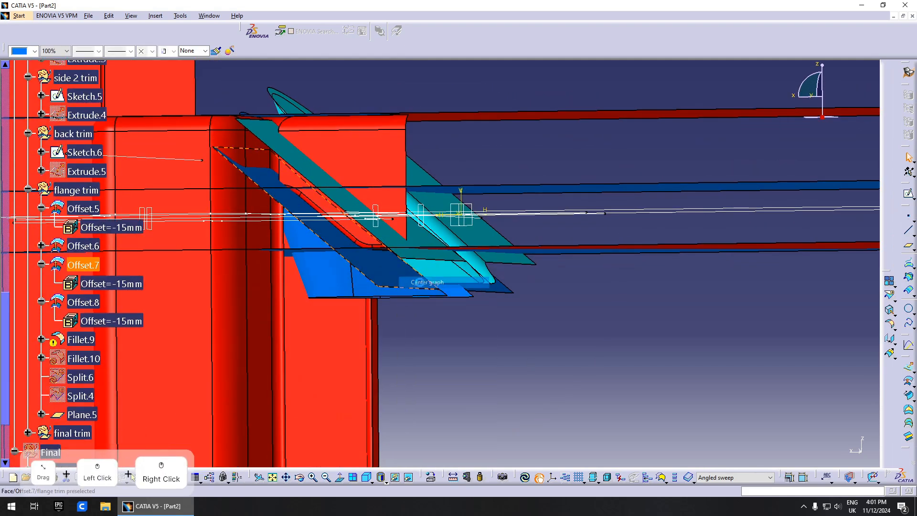
Step: Redefine Offset.7 to use Sweep.1 as its reference surface in place of Fillet.15
middle_click_drag(516, 331, 415, 258)
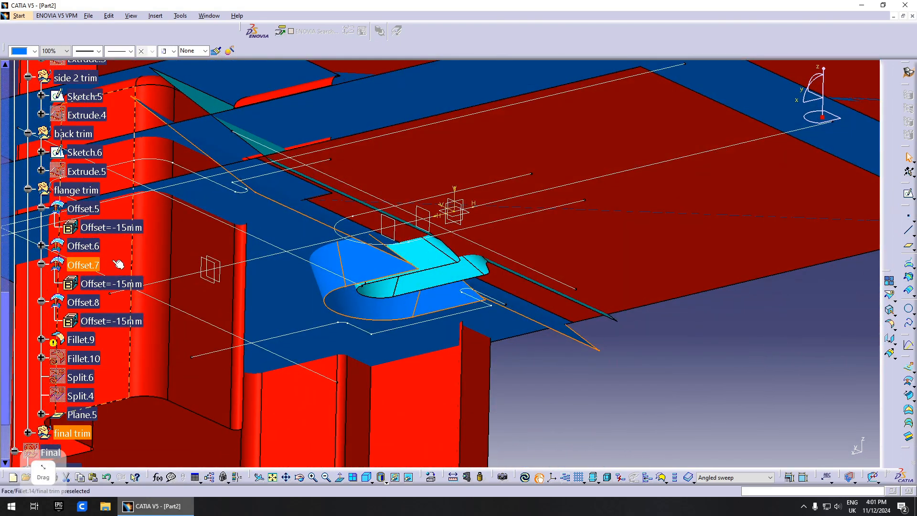
double_click(81, 264)
right_click(807, 333)
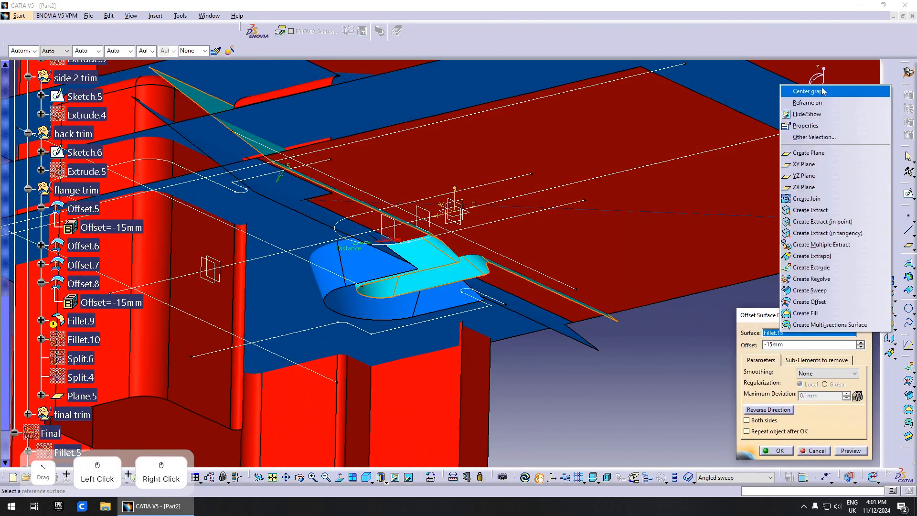
left_click(812, 91)
left_click(100, 152)
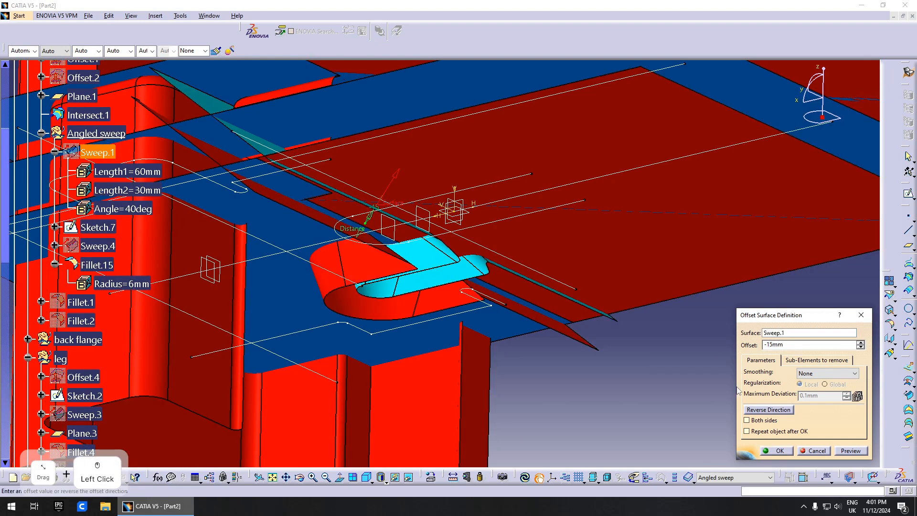
left_click(855, 451)
left_click(776, 451)
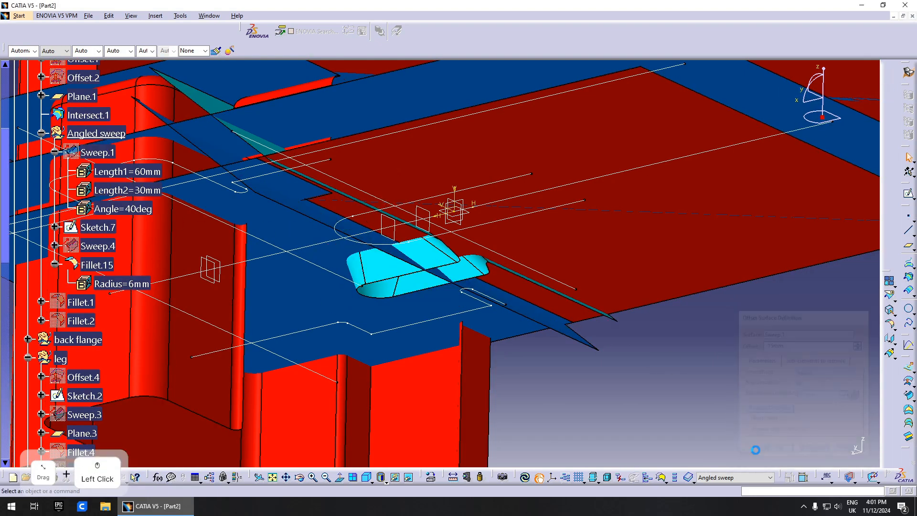
Step: Hide the Featues and trim geometrical sets and show the Final set, collapsing the upper sets in the tree
scroll(145, 239, "up", 3)
right_click(57, 151)
left_click(77, 177)
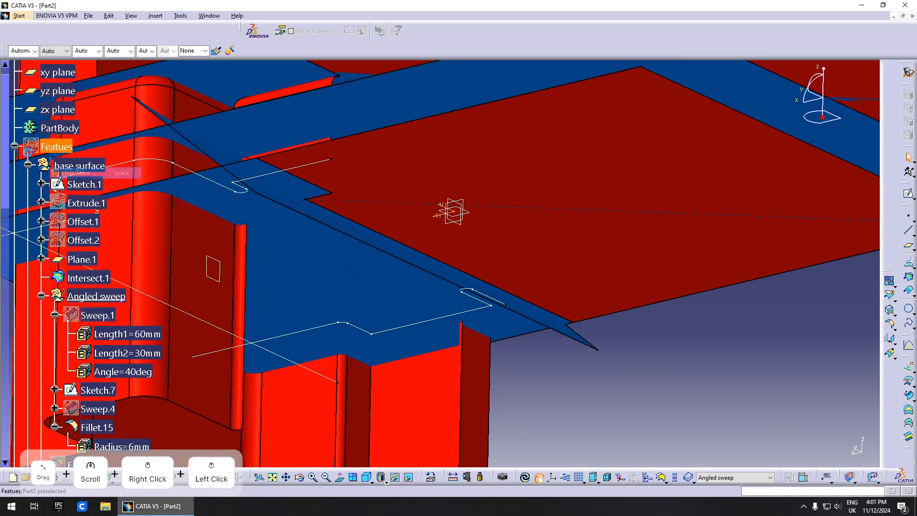
left_click(15, 146)
left_click(14, 165)
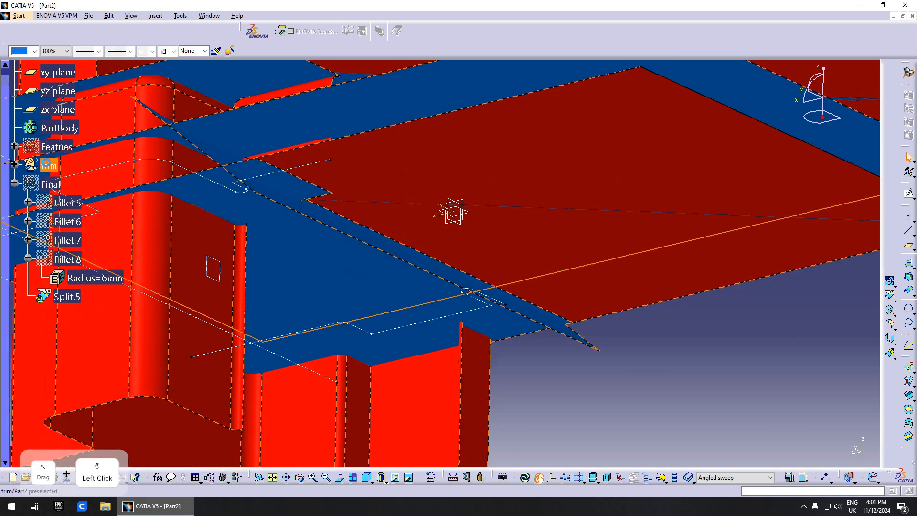
right_click(48, 165)
left_click(74, 192)
right_click(43, 183)
left_click(77, 211)
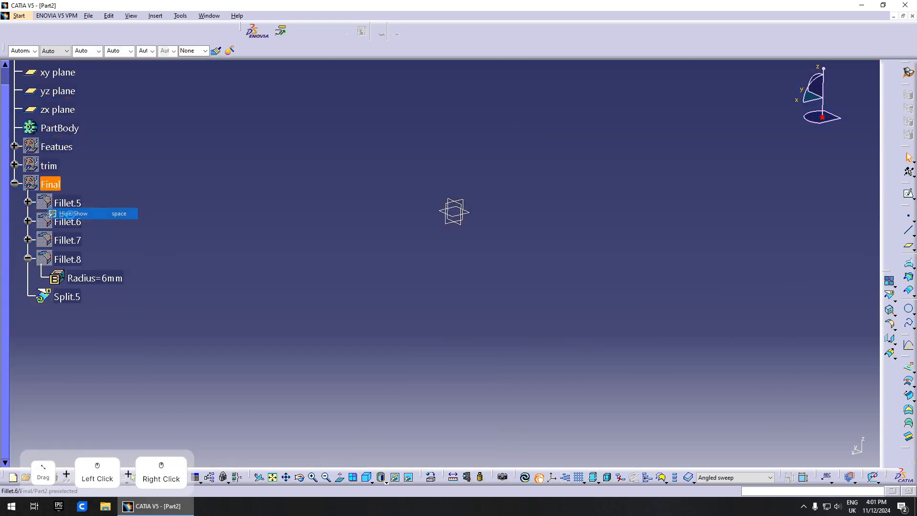
Step: Locate the angled Offset.7 surface in the flange trim and update Split.5 in the Final set
middle_click_drag(446, 339, 466, 428)
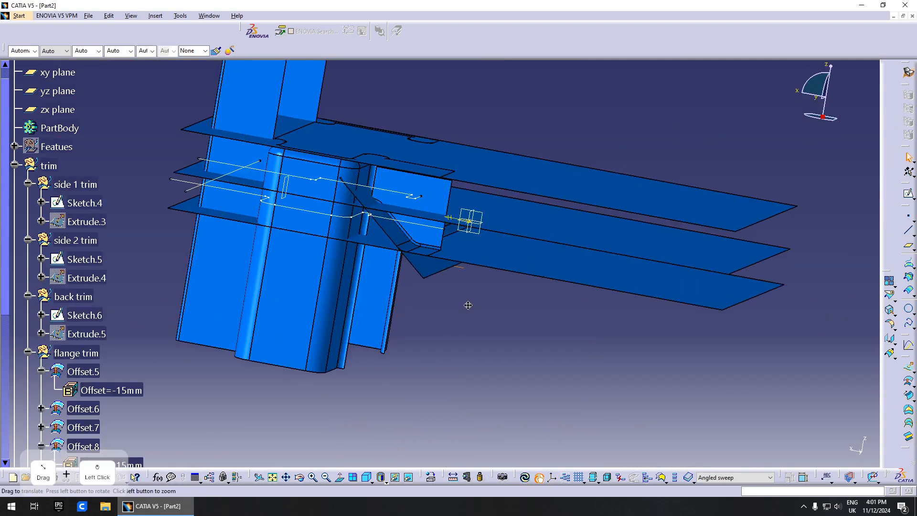
mouse_move(467, 303)
middle_mouse_down()
mouse_move(431, 333)
mouse_move(457, 302)
middle_mouse_up()
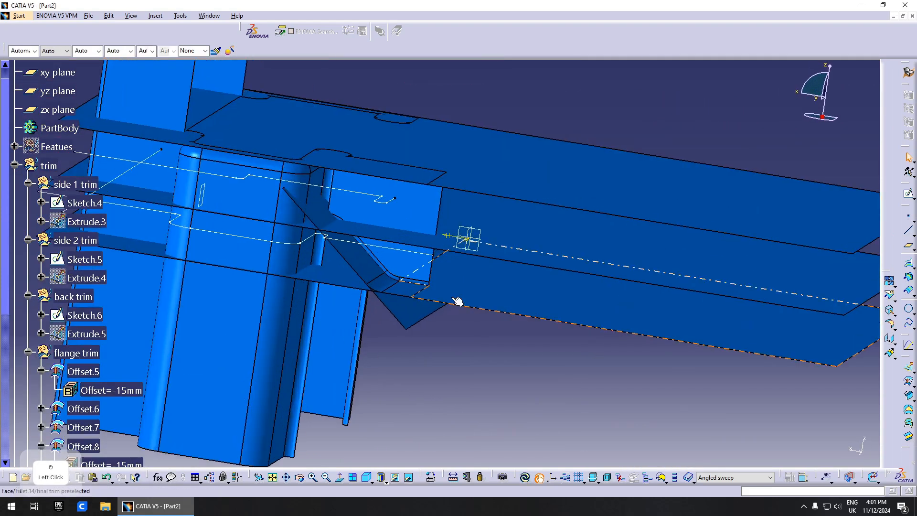
left_click(405, 310)
scroll(115, 244, "down", 5)
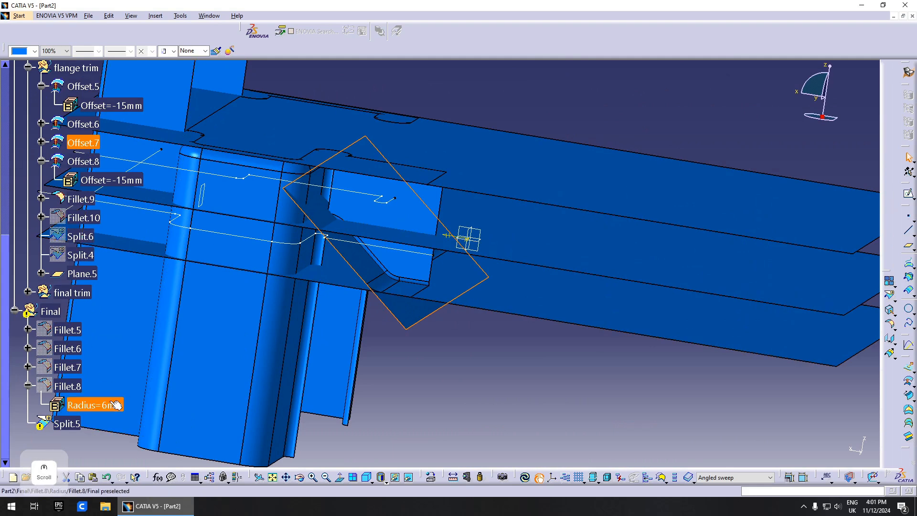
middle_click_drag(465, 325, 470, 314)
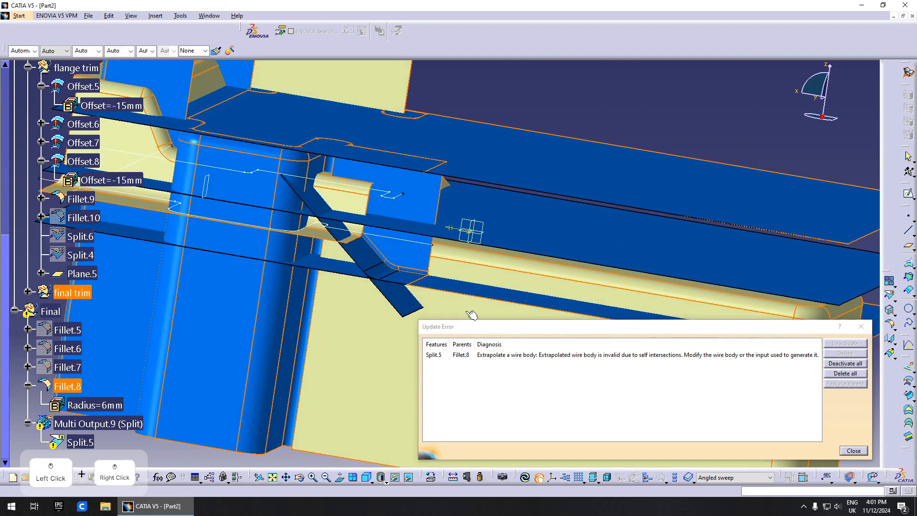
left_click(854, 450)
left_click(851, 449)
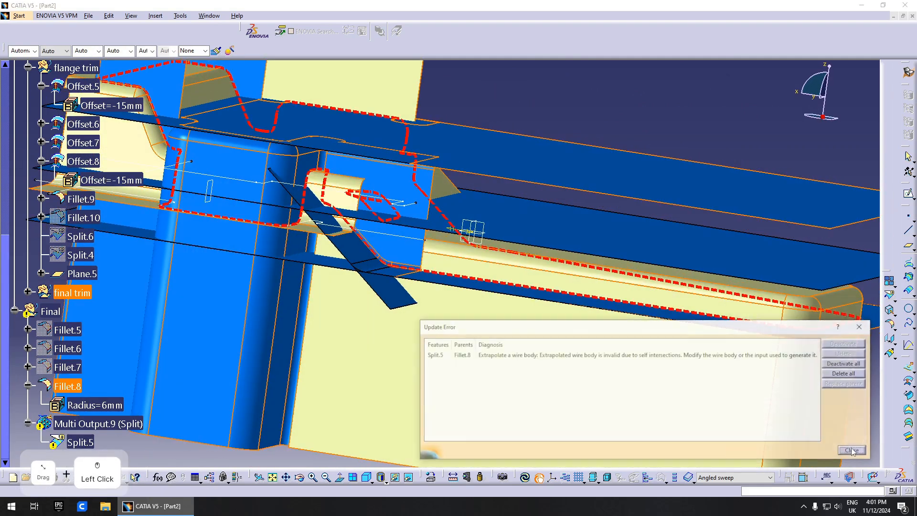
Step: Hide the flange trim surfaces covering the highlighted cutting curve around the U-shaped recess, and close the update error report
middle_click_drag(373, 245, 391, 208)
right_click(391, 208)
left_click(432, 240)
right_click(417, 203)
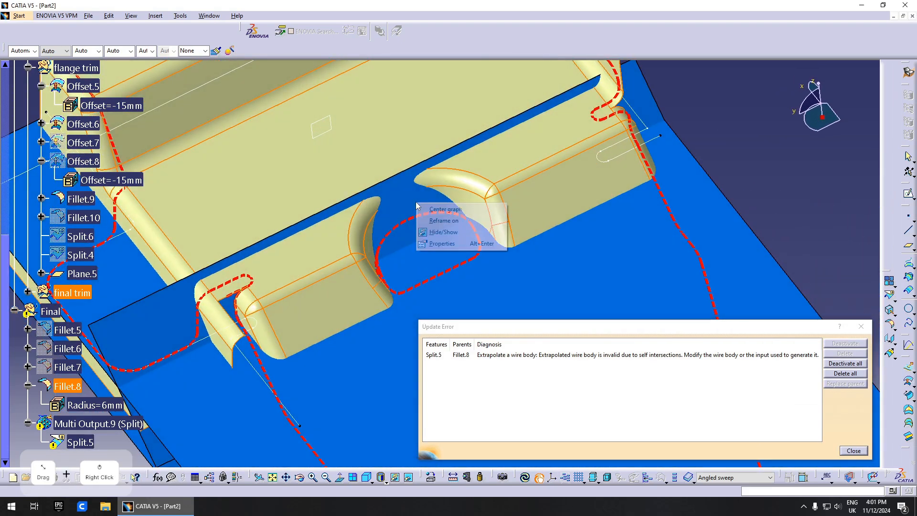
left_click(469, 233)
middle_click_drag(483, 267, 456, 239)
left_click(864, 450)
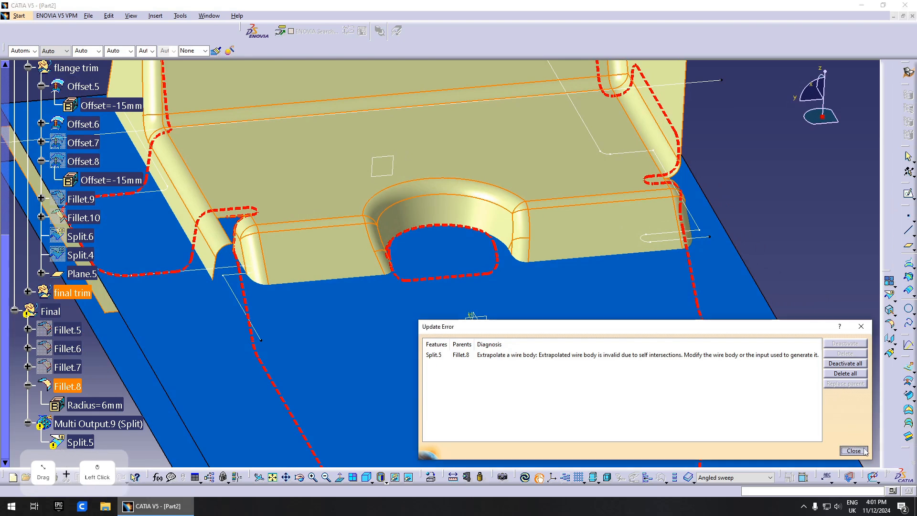
Step: Show the Featues geometrical set again and locate the U-shaped Sketch.7 in the tree
middle_click_drag(529, 317, 396, 194)
middle_click_drag(469, 251, 664, 364)
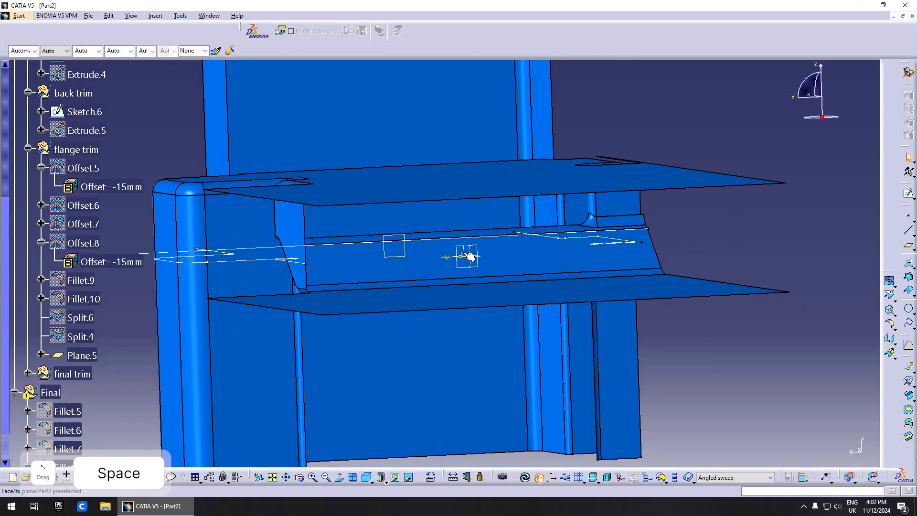
middle_click_drag(460, 260, 425, 213)
scroll(130, 229, "up", 5)
left_click(47, 234)
key("space")
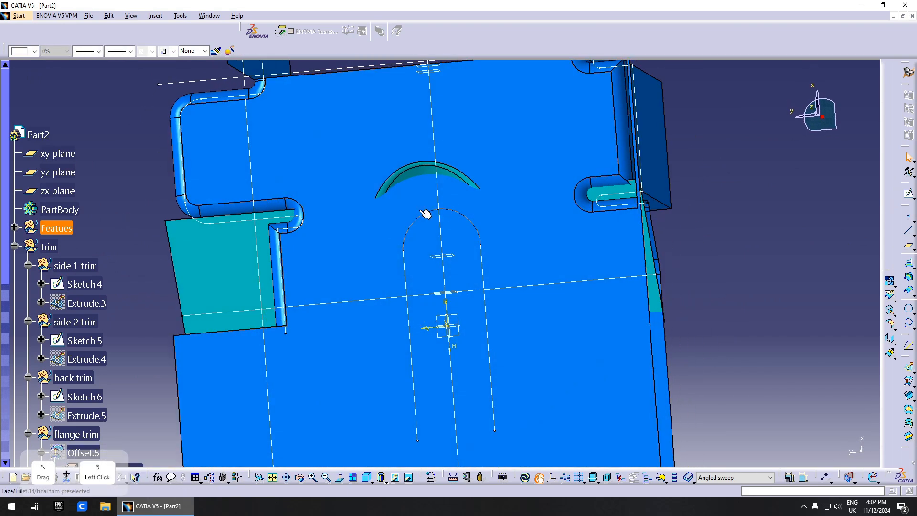
right_click(457, 243)
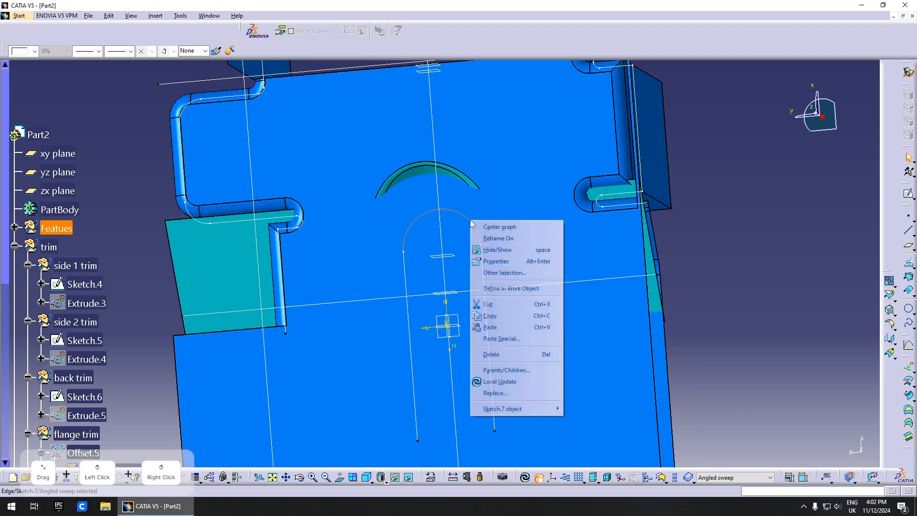
left_click(496, 228)
mouse_move(430, 287)
middle_mouse_down()
mouse_move(444, 277)
mouse_move(473, 310)
middle_mouse_up()
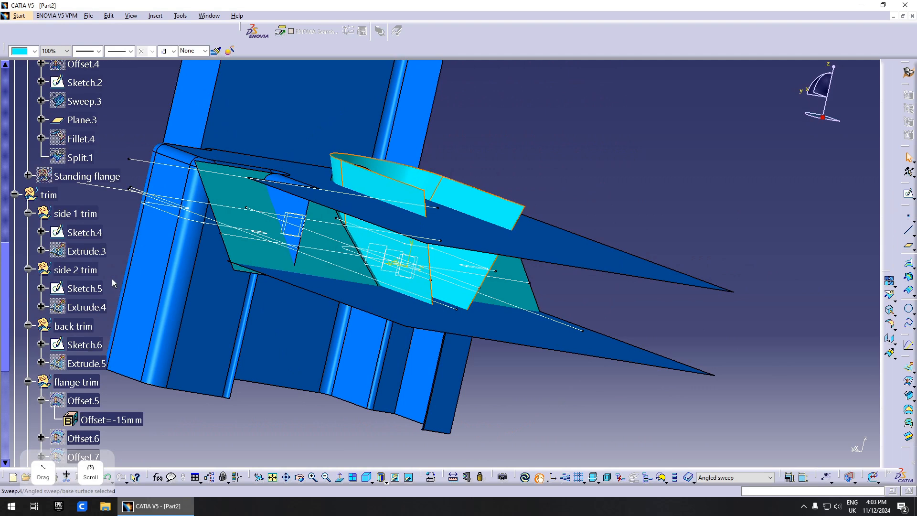
Step: Make the flange trim geometrical set the active work object
scroll(110, 276, "down", 4)
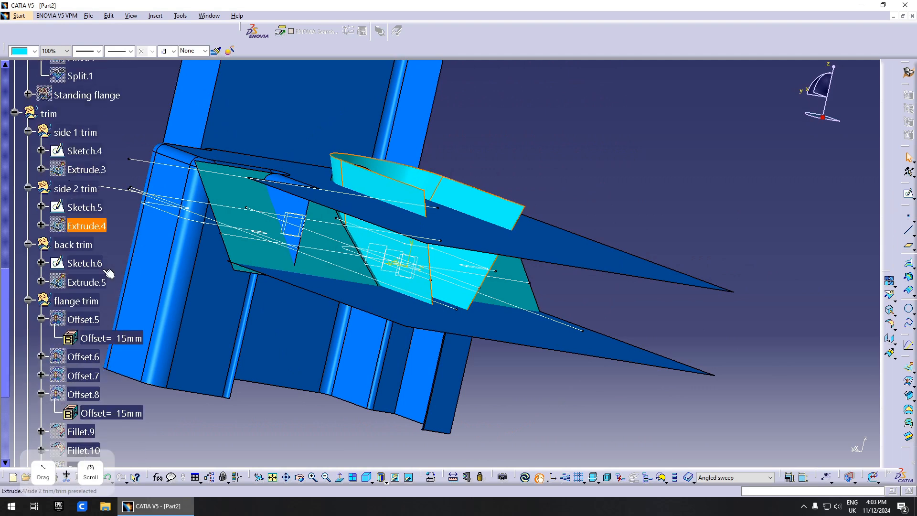
left_click(61, 298)
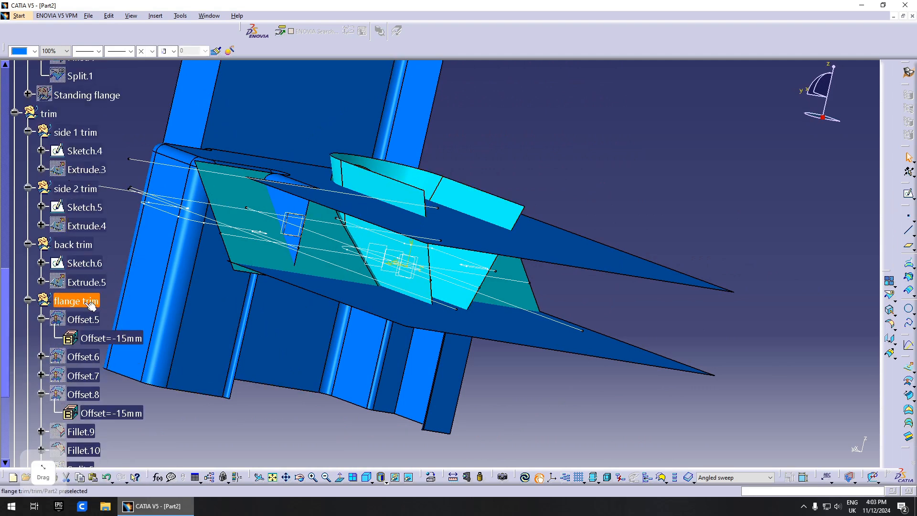
scroll(90, 305, "down", 4)
right_click(76, 219)
left_click(96, 221)
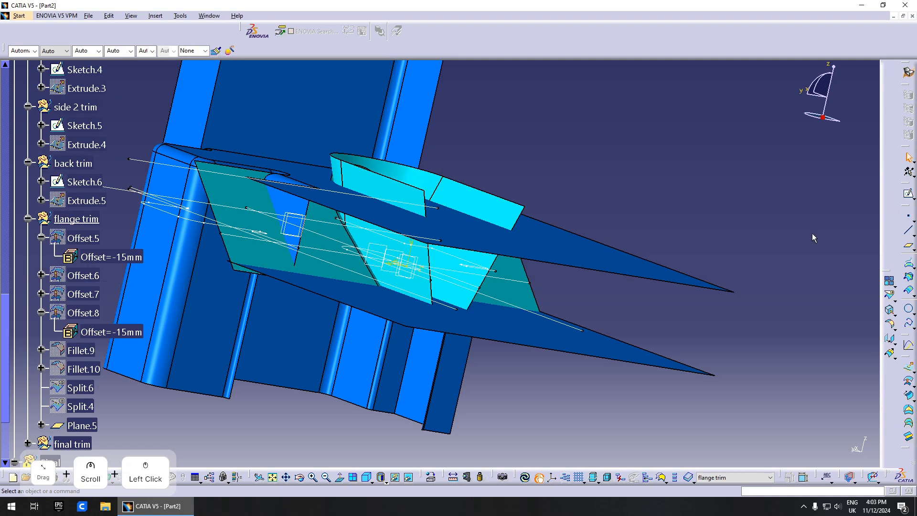
Step: Offset the Sweep.4 angled sweep surface within the flange trim set
left_click(908, 382)
left_click(443, 194)
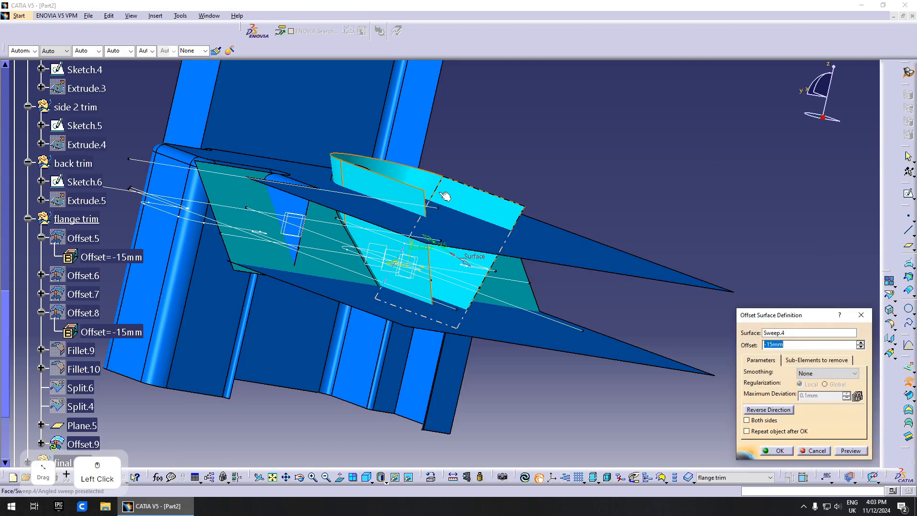
middle_click_drag(443, 195, 419, 212)
type("1")
middle_click_drag(643, 334, 553, 282)
type("4")
Step: Blend the two open end edges of the offset sweep surface, and join the blend with the offset into one surface
middle_click_drag(415, 270, 456, 277)
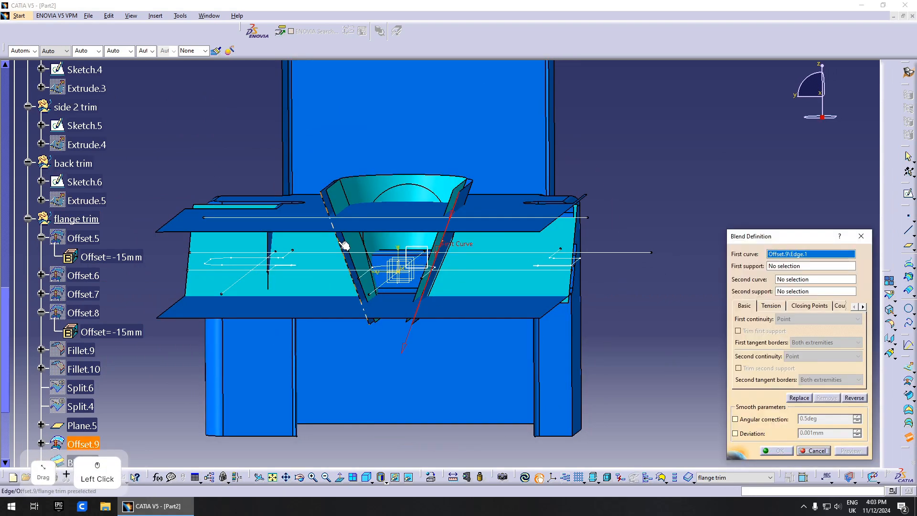
left_click(344, 245)
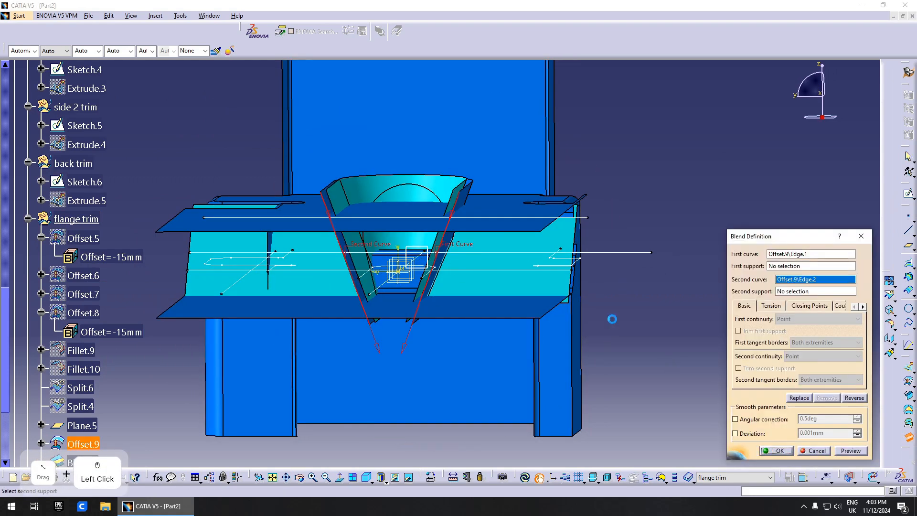
left_click(776, 451)
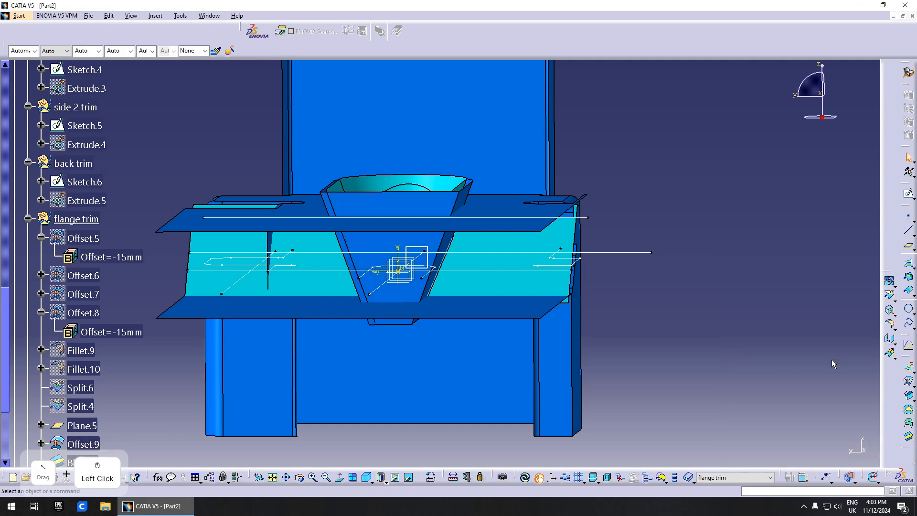
left_click(888, 281)
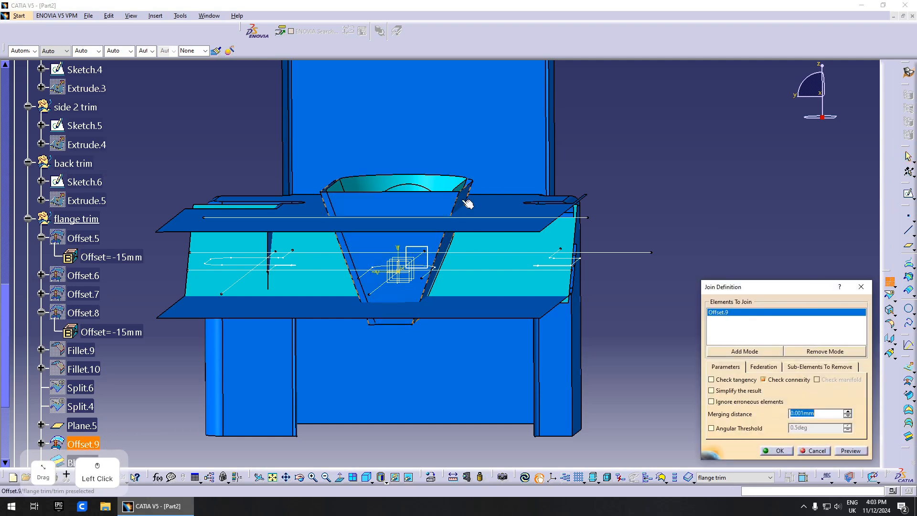
left_click(776, 451)
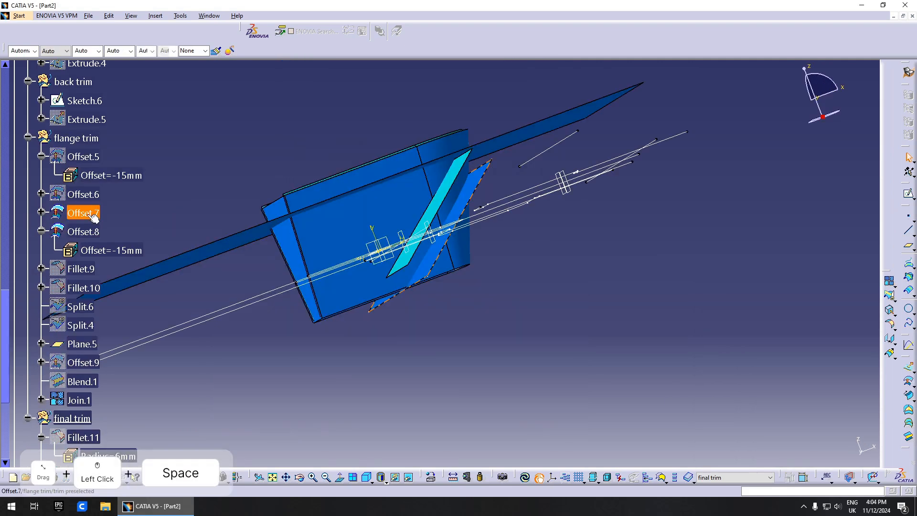
Step: Show the hidden Fillet.9 and Fillet.10 surfaces of the flange trim set
middle_click_drag(410, 287, 247, 247)
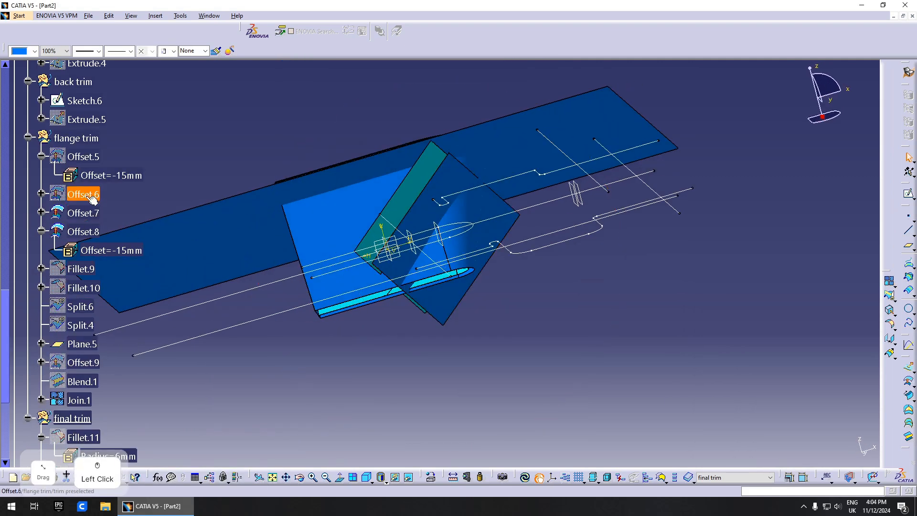
left_click(80, 269)
key("space")
middle_click_drag(343, 237, 243, 253)
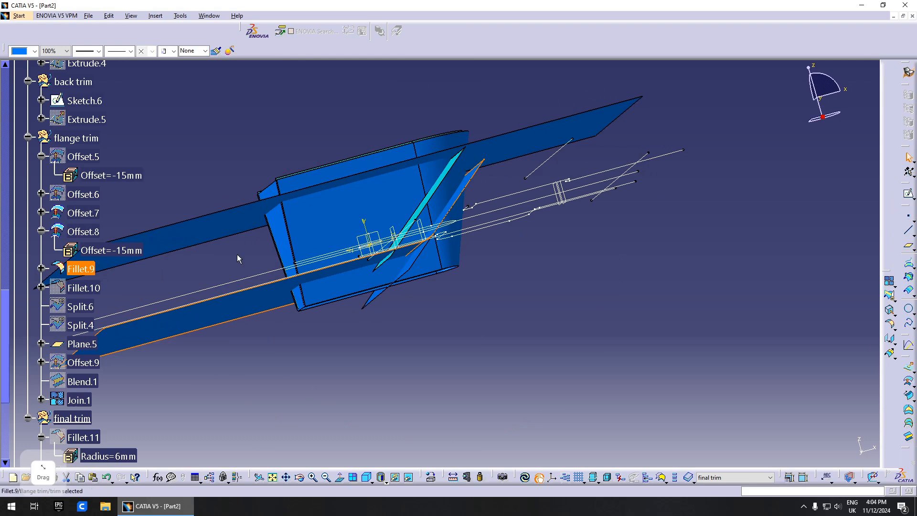
left_click(83, 288)
key("space")
middle_click_drag(335, 292, 411, 261)
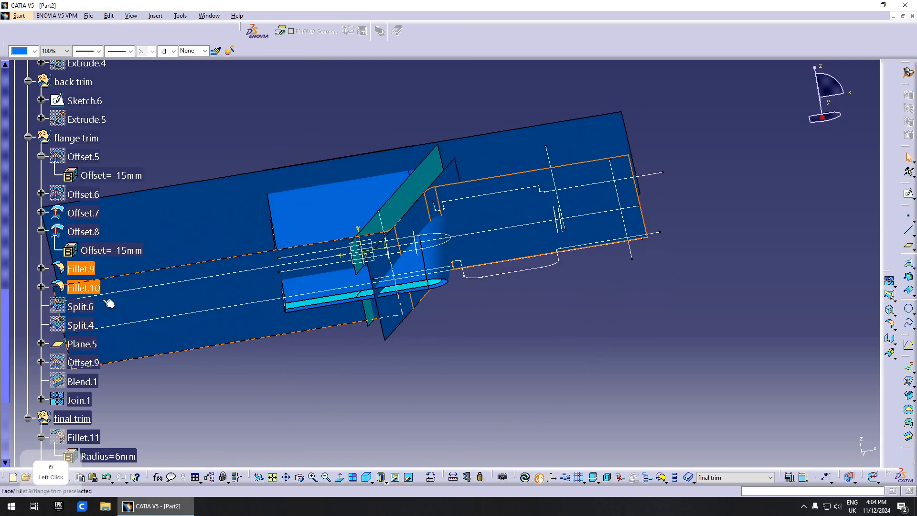
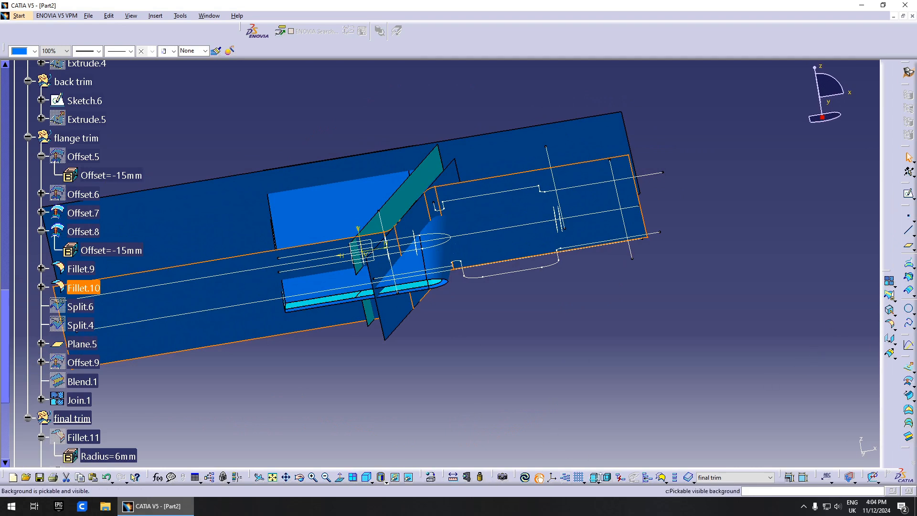
Step: Split Fillet.10 using Join.1 as the cutting element, and update the part
left_click(891, 301)
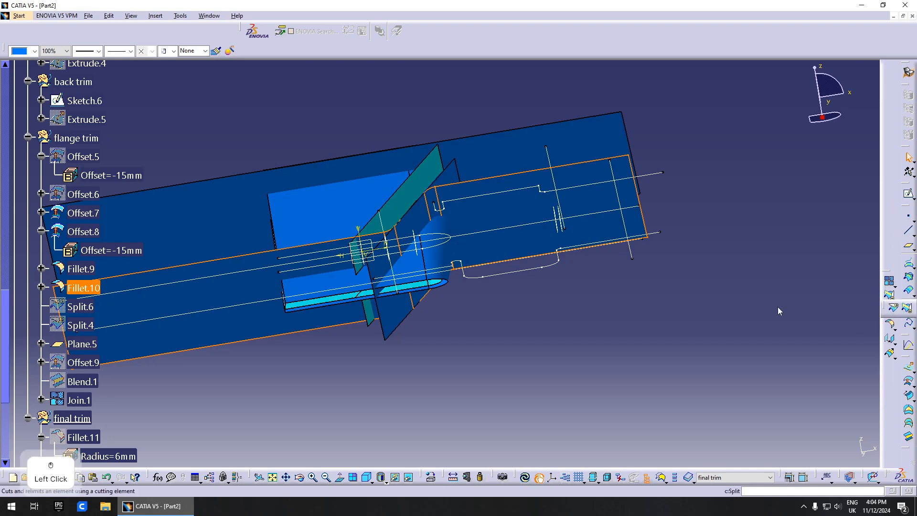
left_click(424, 266)
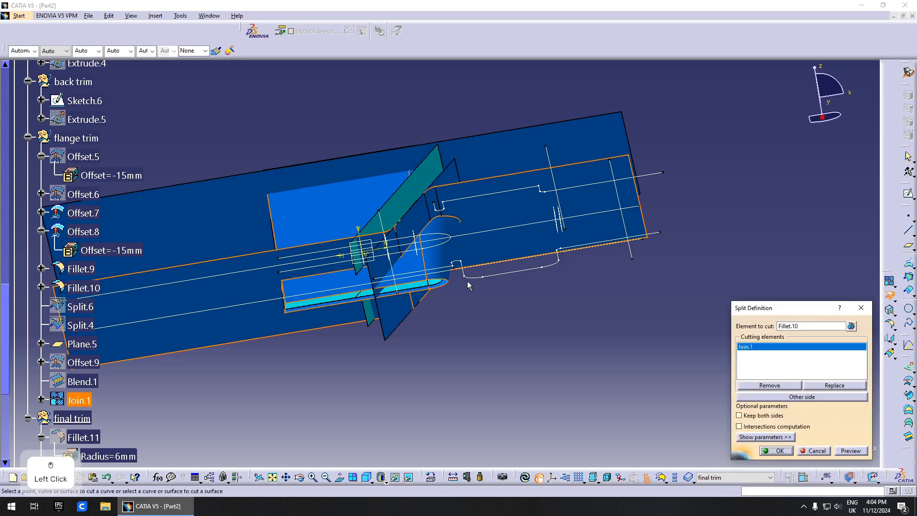
left_click(778, 450)
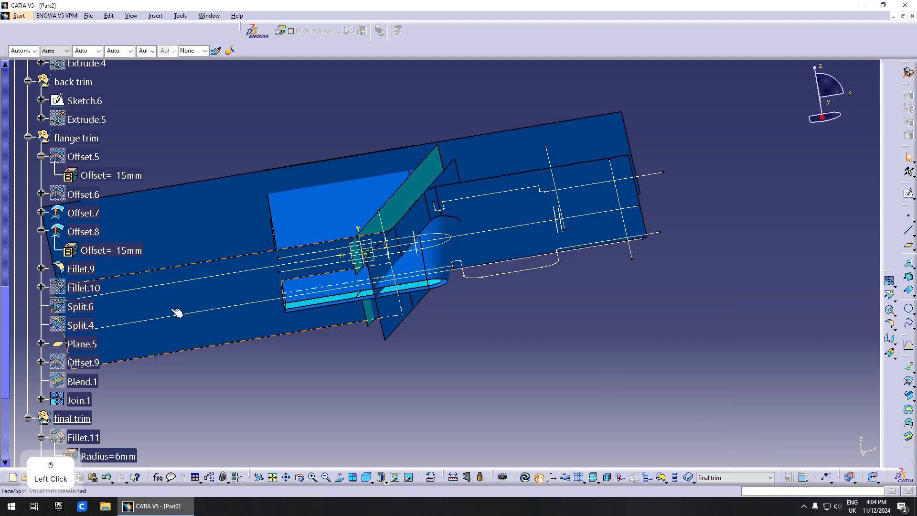
scroll(177, 313, "down", 3)
key("ctrl+u")
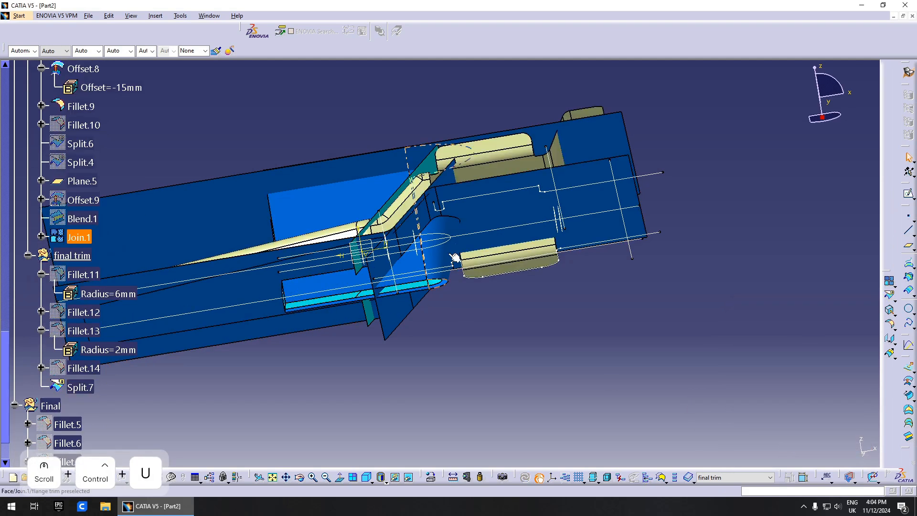
Step: Hide the Featues and trim geometrical sets and collapse both in the specification tree
middle_click_drag(451, 255, 602, 326)
scroll(26, 225, "up", 16)
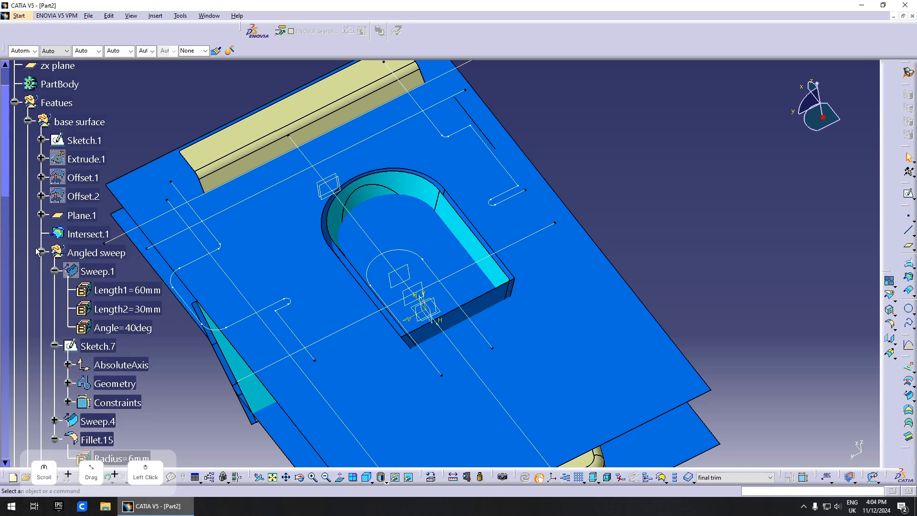
scroll(38, 252, "up", 3)
left_click(30, 224)
key("space")
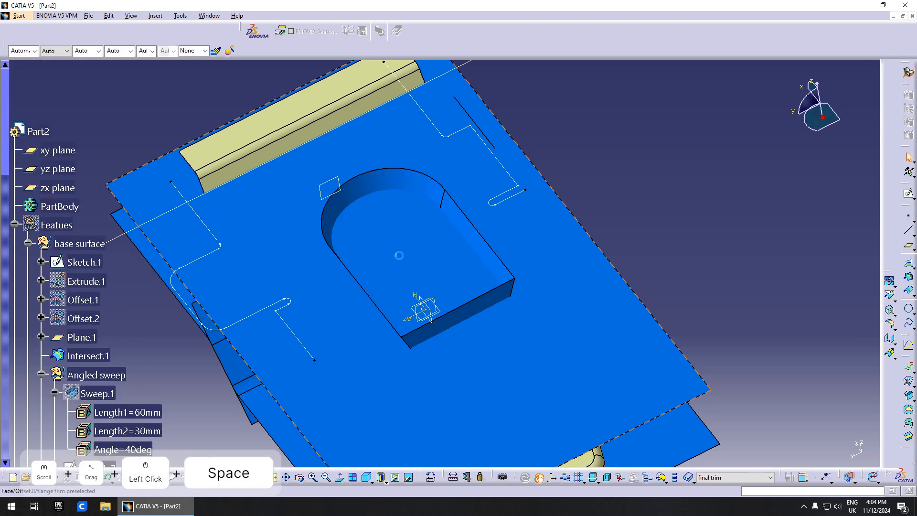
left_click(14, 223)
left_click(48, 244)
key("space")
left_click(14, 243)
Step: Examine the trimmed bracket in side and front views, comparing it with the displayed feature surfaces around the angled sweep
mouse_move(358, 314)
middle_mouse_down()
mouse_move(419, 316)
mouse_move(440, 331)
mouse_move(373, 308)
middle_mouse_up()
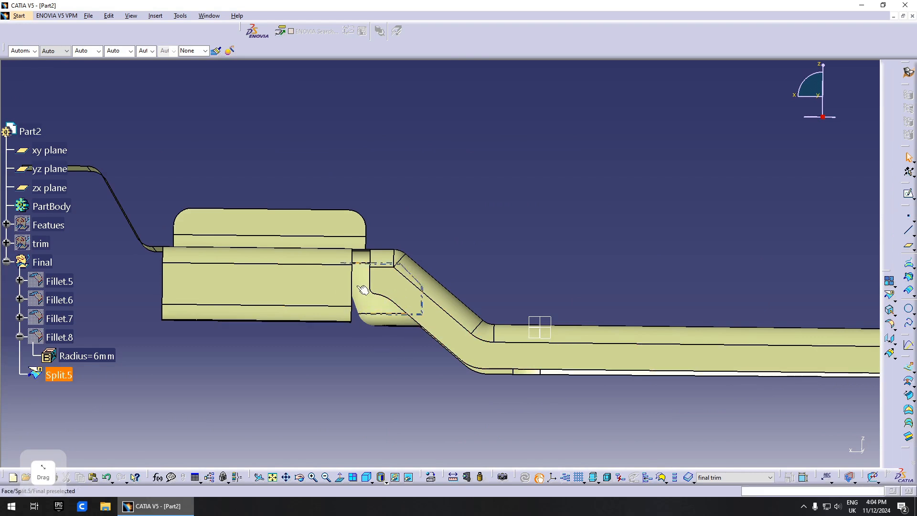
middle_click_drag(347, 319, 478, 298)
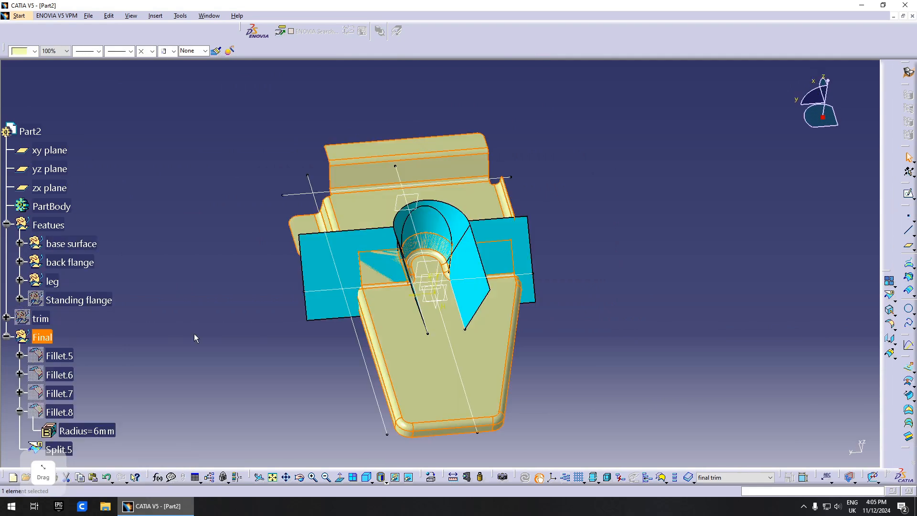
left_click(197, 289)
left_click(309, 285)
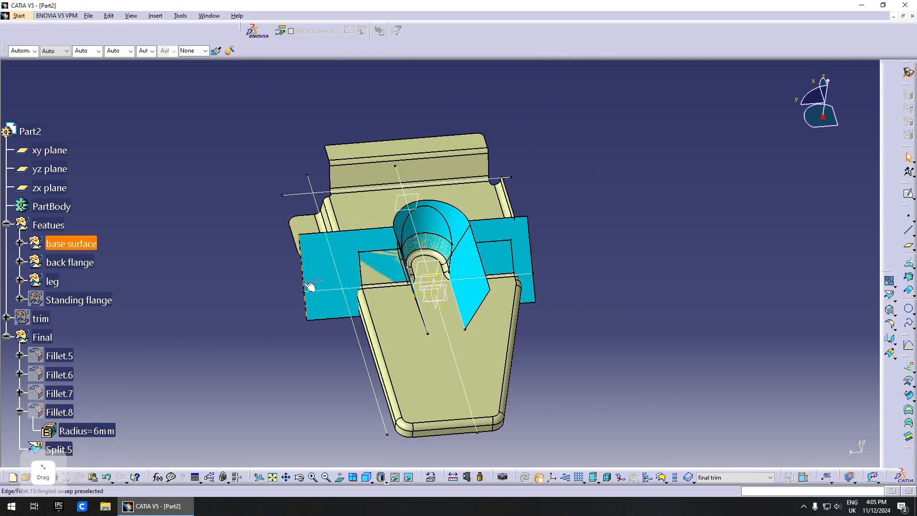
left_click(369, 289)
middle_click_drag(407, 218, 449, 248)
left_click(251, 366)
middle_click_drag(411, 329, 426, 299)
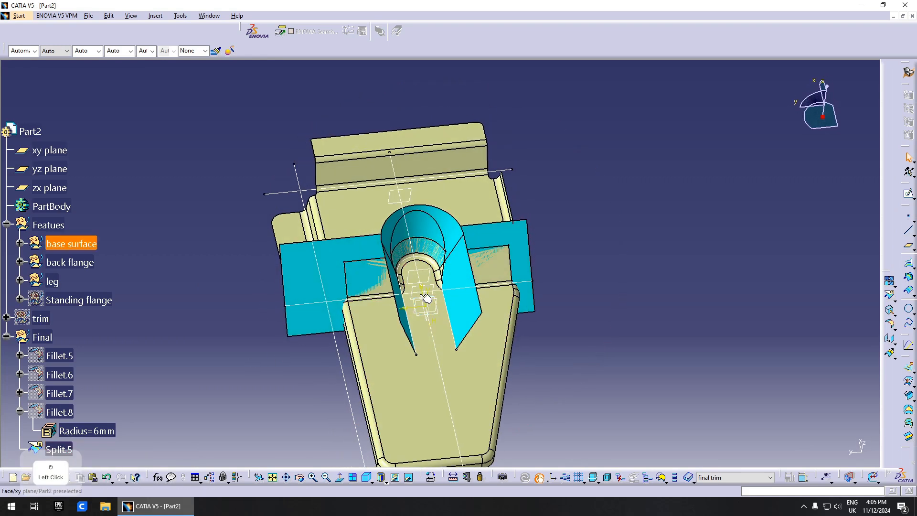
Step: Insert a geometrical set named "bird beaks" with Featues as its father
left_click(6, 337)
left_click(40, 318)
left_click(54, 223)
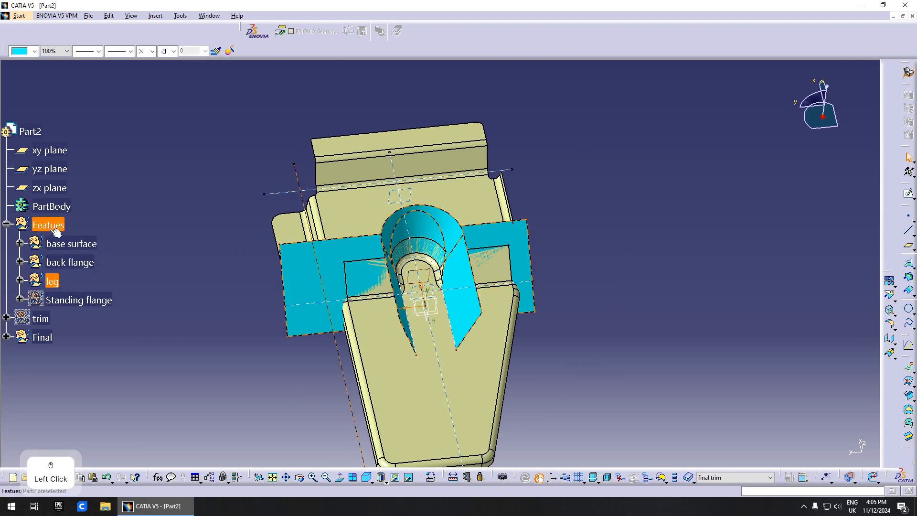
left_click(156, 16)
left_click(180, 61)
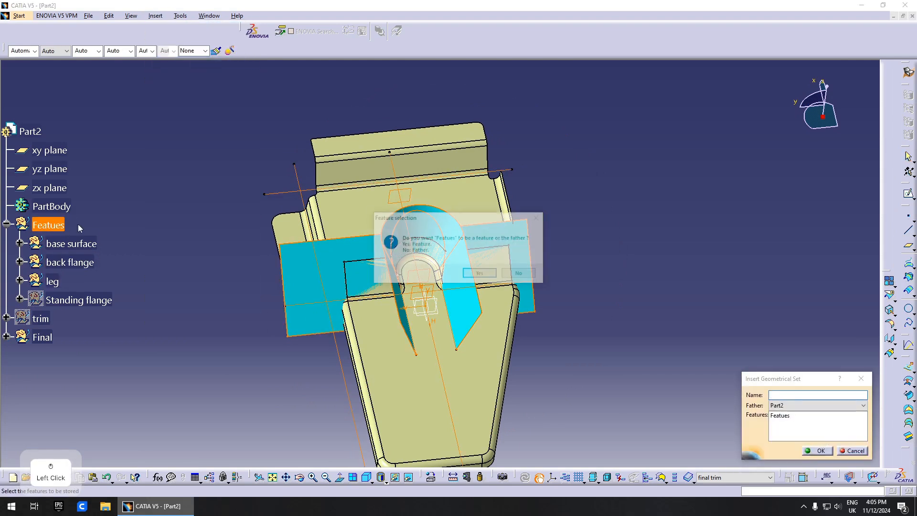
left_click(520, 272)
left_click(818, 451)
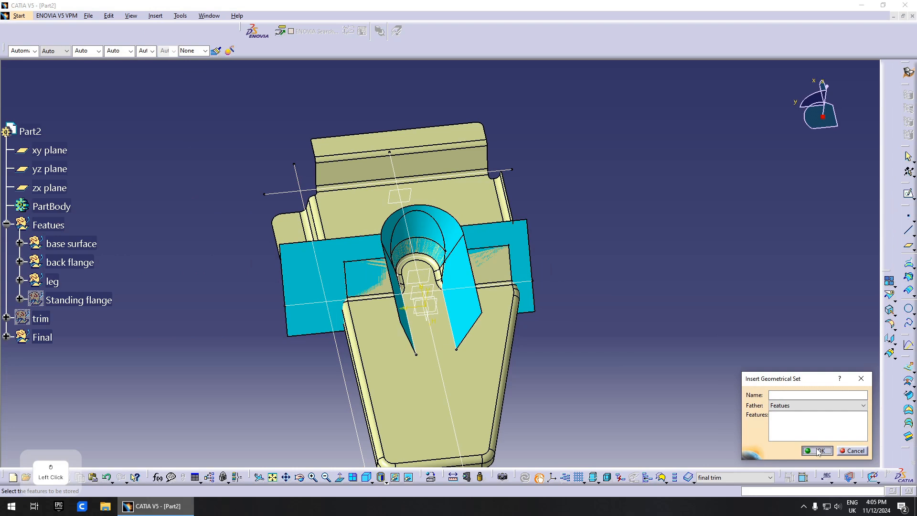
left_click(817, 406)
left_click(813, 396)
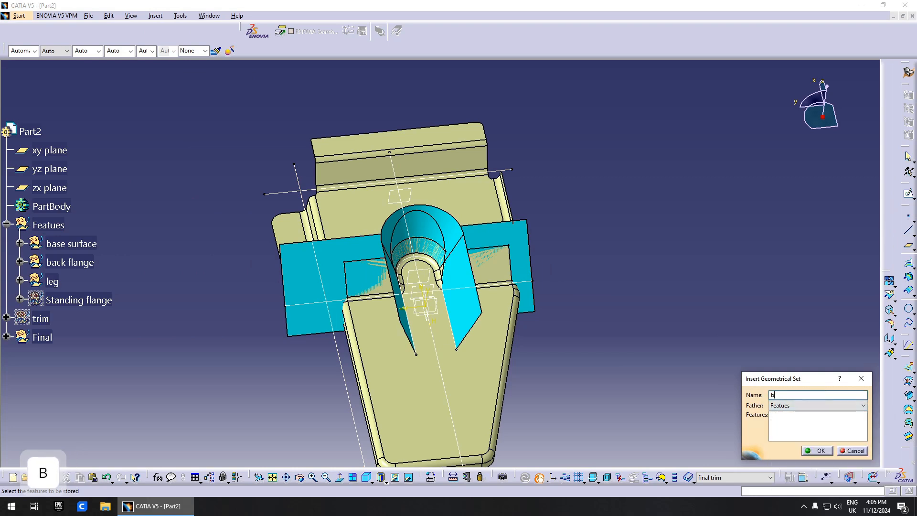
type("bird beaks")
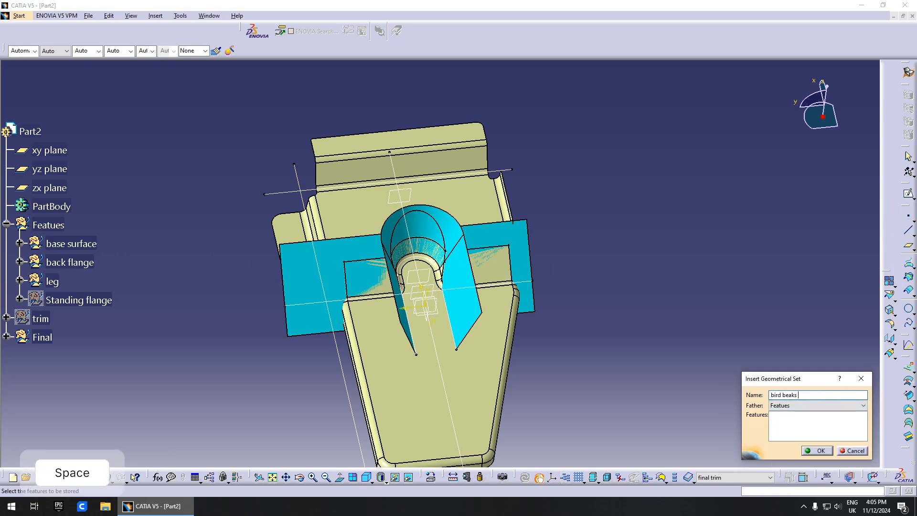
key("Return")
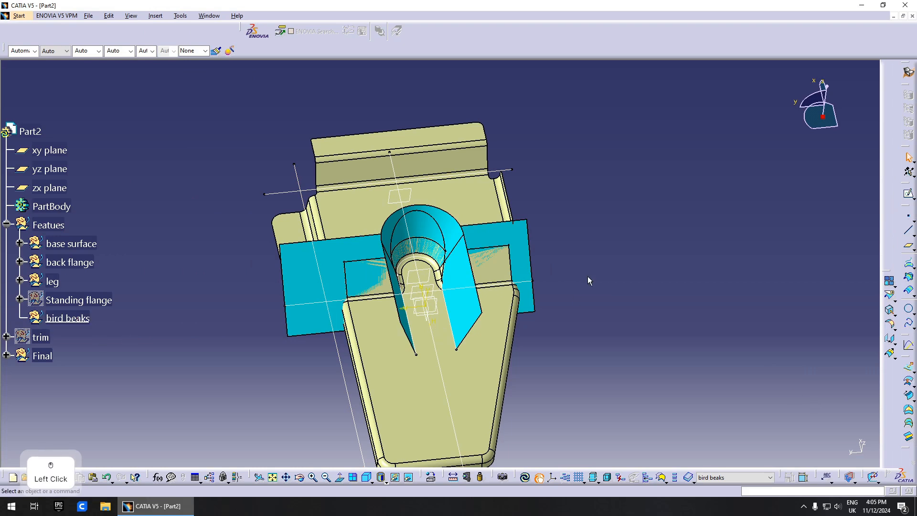
Step: Place a point on the back flange's Intersect.2 curve, at a geodesic distance of about 48.7 mm from its default extremity
middle_click_drag(589, 280, 600, 253)
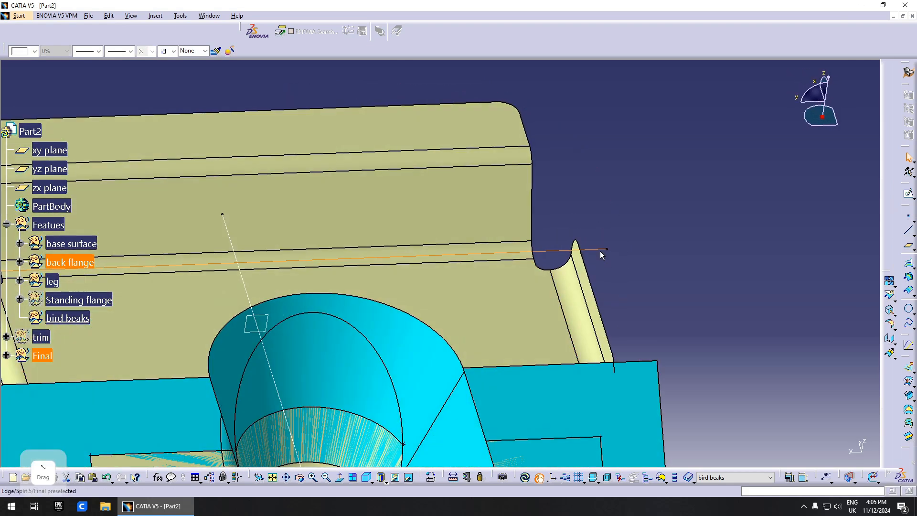
scroll(487, 255, "up", 2)
middle_click_drag(487, 255, 501, 284)
left_click(507, 259)
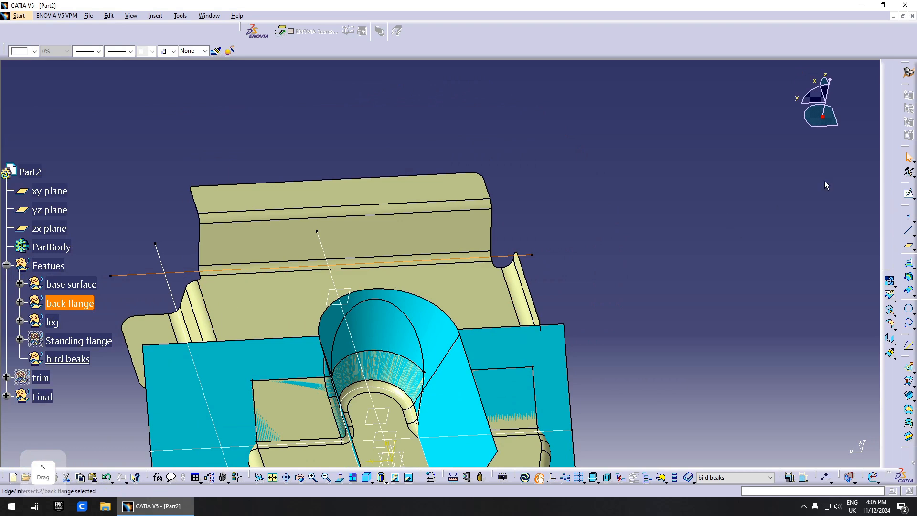
left_click(906, 218)
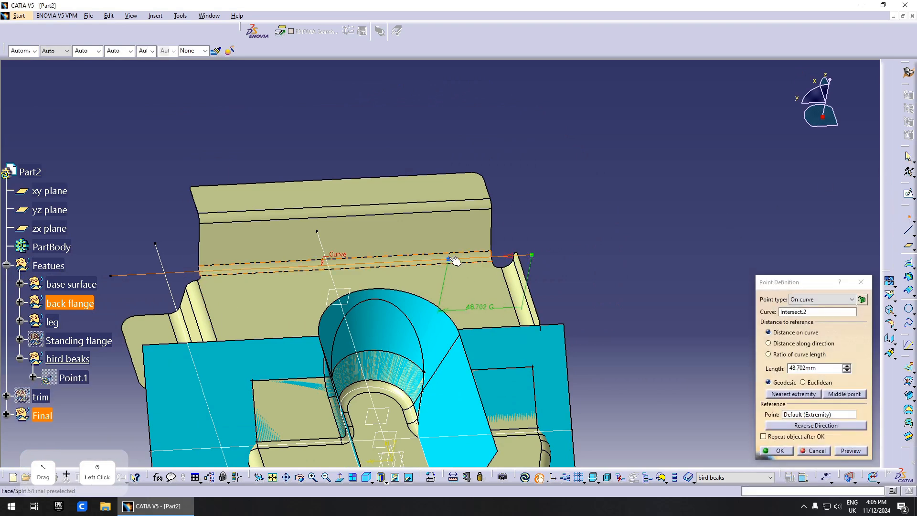
middle_click_drag(455, 259, 476, 291)
left_click(826, 368)
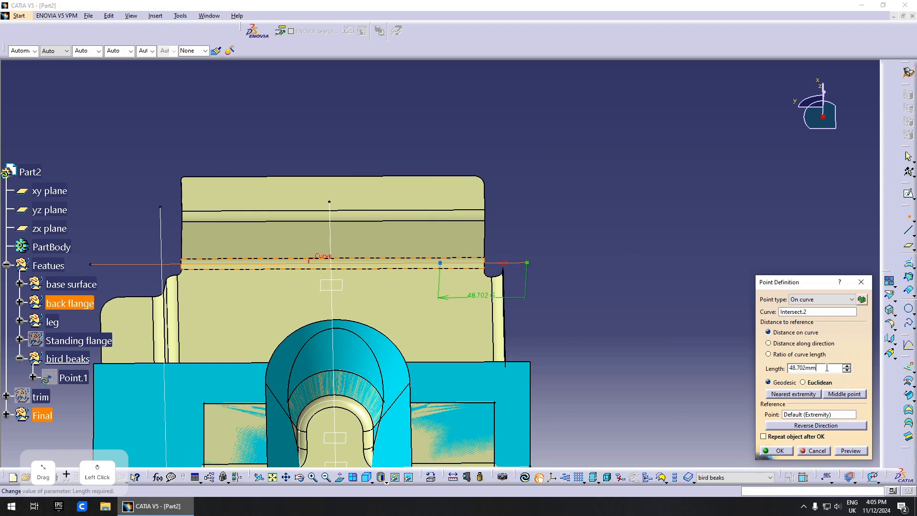
key("Return")
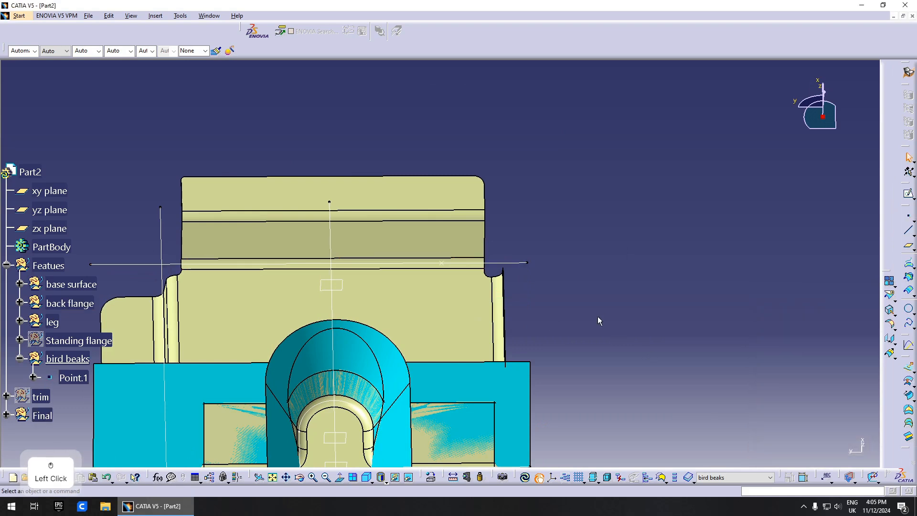
middle_click_drag(597, 317, 744, 338)
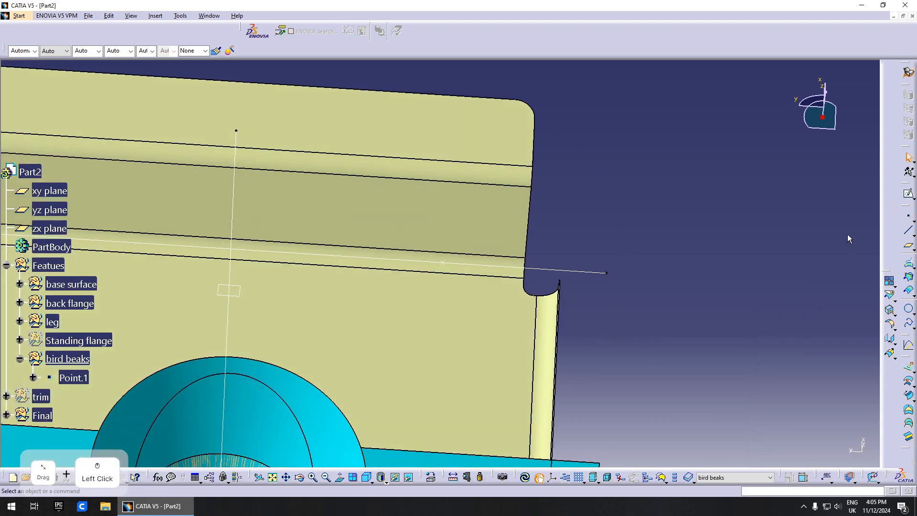
Step: Create a plane normal to the back flange's Intersect.2 curve at the point already placed on it
left_click(909, 247)
left_click(516, 268)
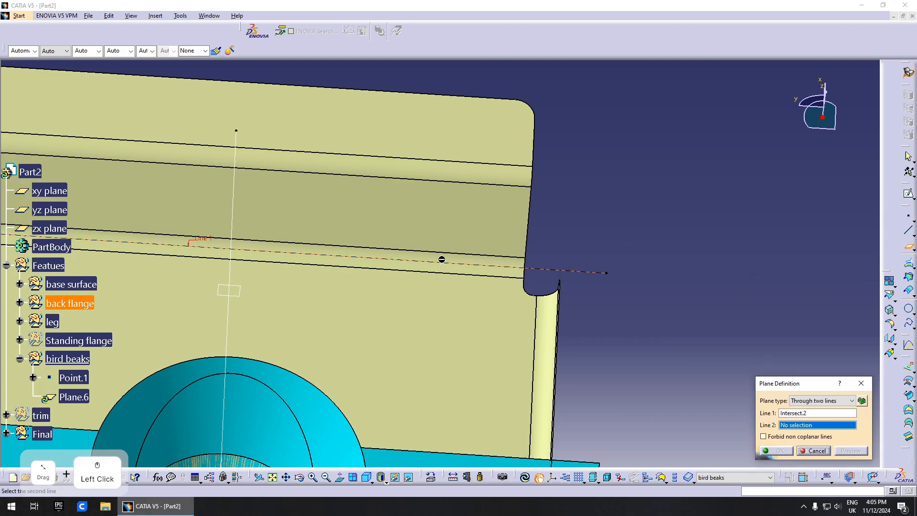
left_click(443, 263)
left_click(790, 454)
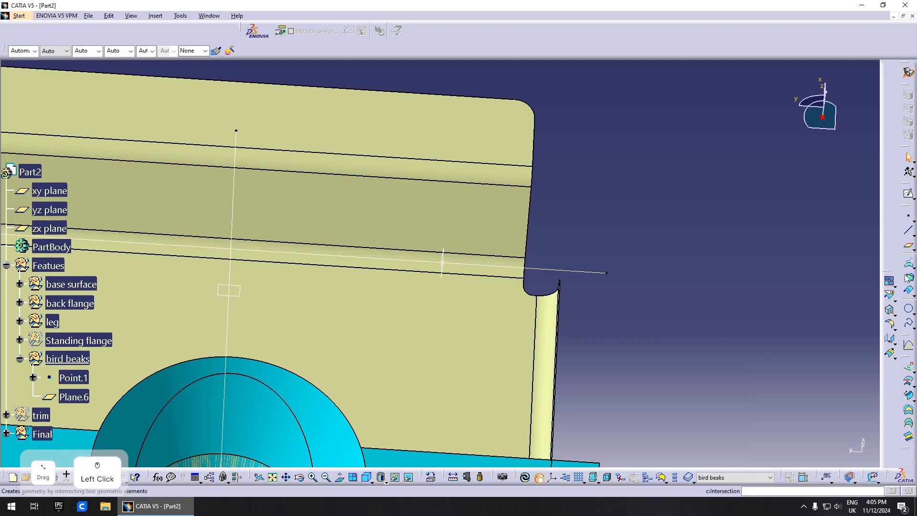
left_click(909, 277)
middle_click_drag(495, 311, 403, 215)
left_click(444, 266)
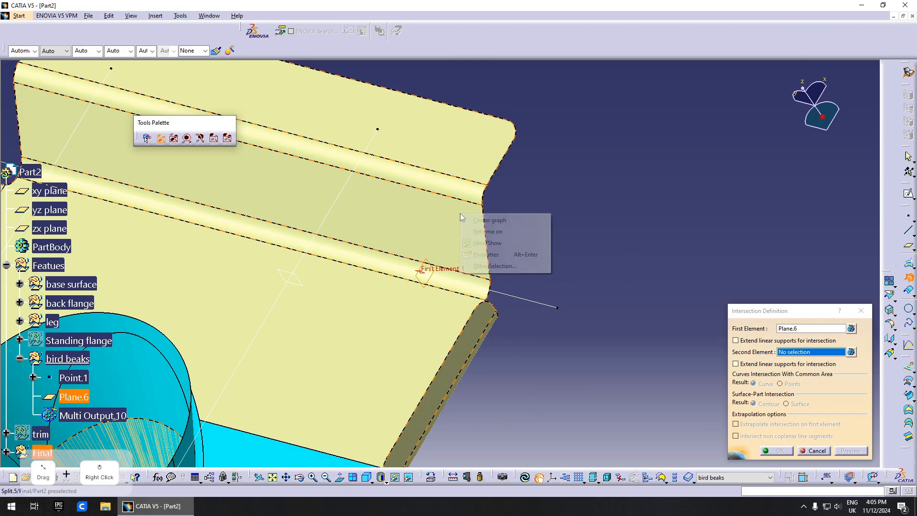
scroll(325, 239, "up", 3)
key("Escape")
Step: Locate the trimmed bracket surface Split.5 in the specification tree and hide it
left_click(446, 207)
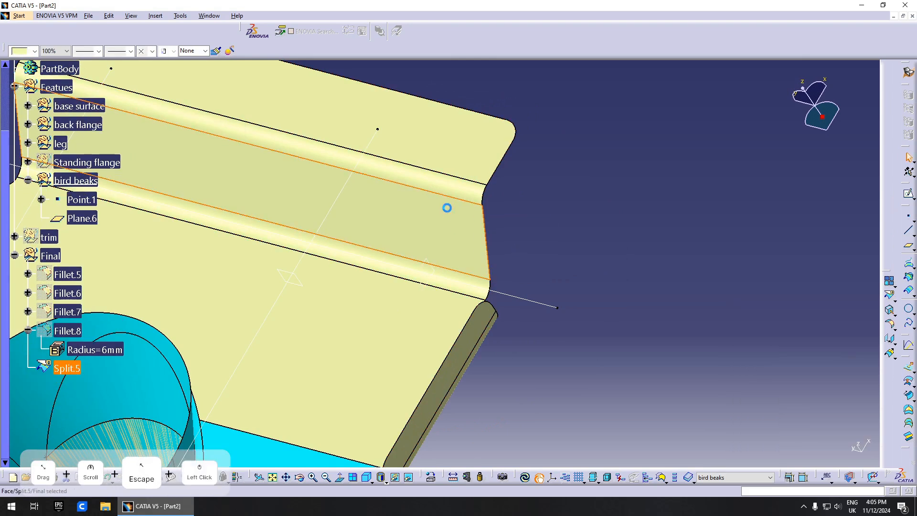
scroll(402, 241, "up", 6)
scroll(353, 237, "down", 1)
right_click(405, 223)
left_click(422, 228)
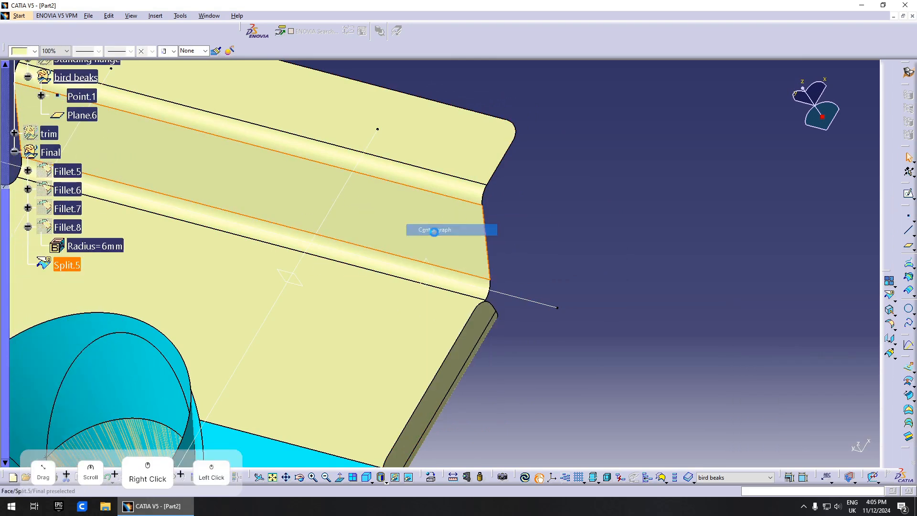
key("space")
Step: Expand the base surface geometrical set and show its Offset.2 surface
scroll(150, 243, "up", 10)
scroll(115, 249, "down", 2)
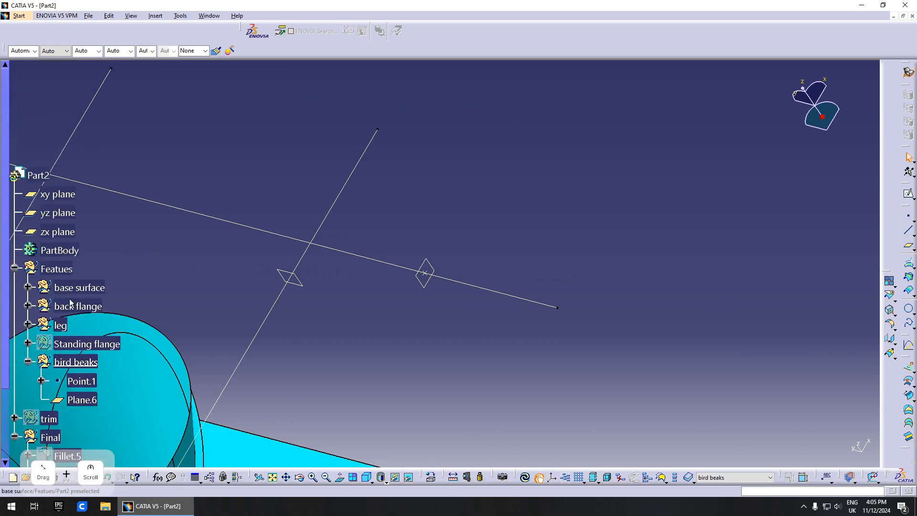
left_click(79, 286)
scroll(114, 283, "down", 2)
left_click(83, 282)
key("space")
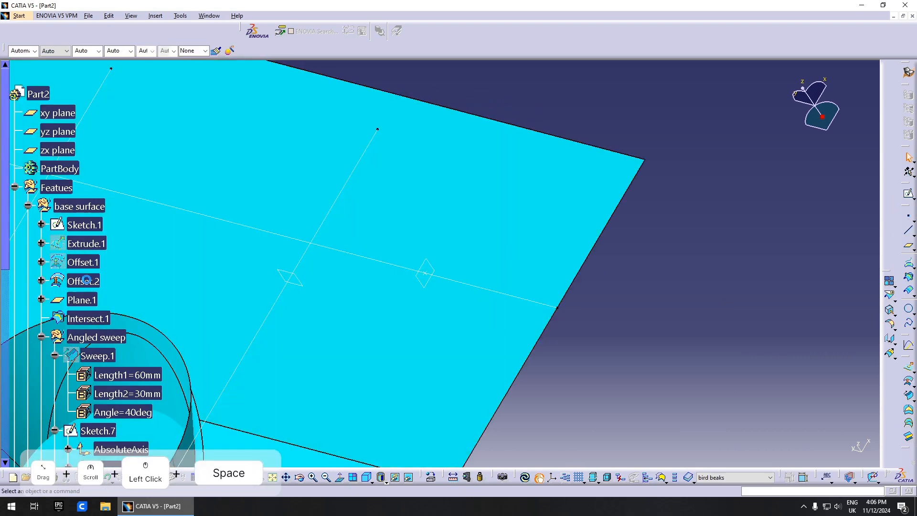
Step: Collapse the Angled sweep set, expand the back flange set and show its Sweep.2 surface
middle_click_drag(310, 287, 143, 285)
scroll(112, 283, "down", 3)
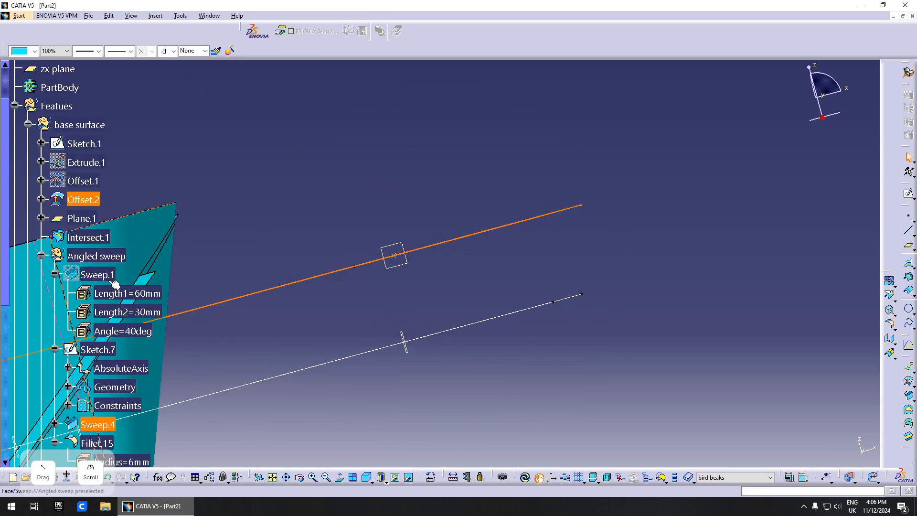
left_click(42, 256)
double_click(81, 313)
scroll(131, 305, "down", 1)
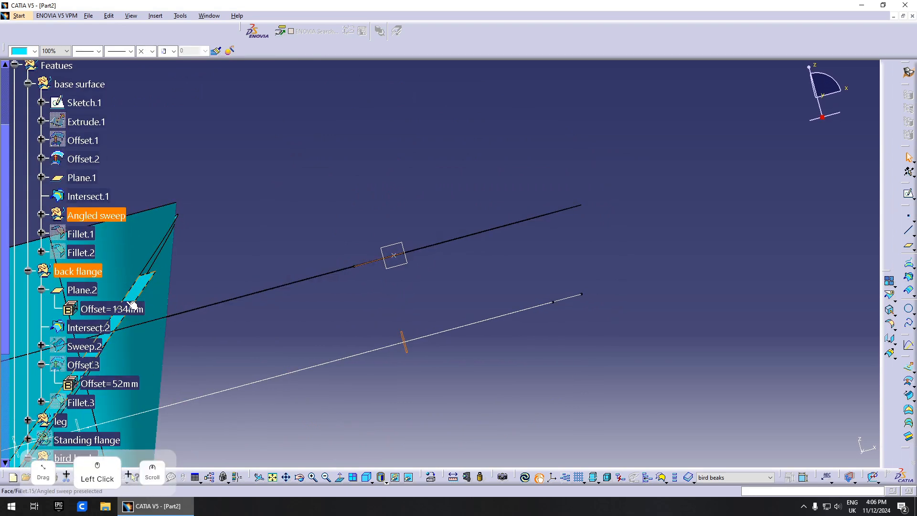
left_click(84, 347)
key("space")
middle_click_drag(468, 278, 431, 254)
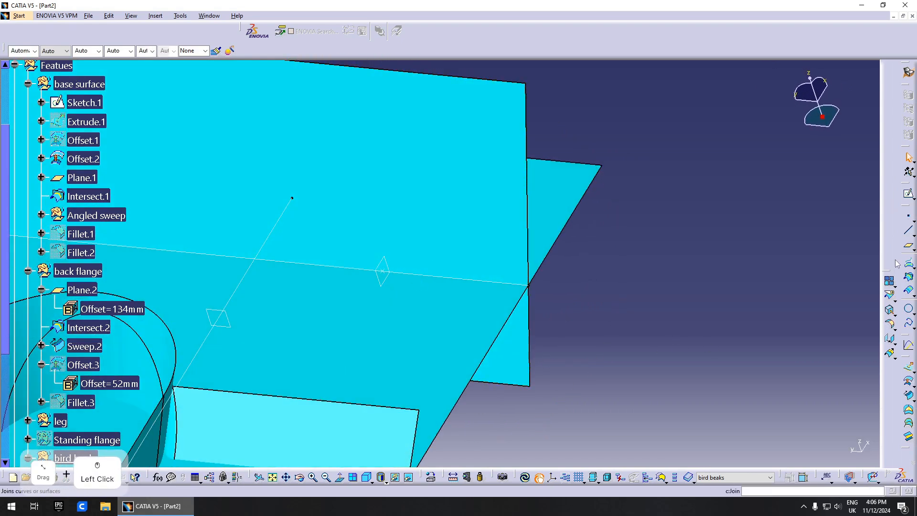
Step: Intersect the Sweep.2 and Offset.2 surfaces with Plane.6 in a single multi-element intersection
left_click(909, 277)
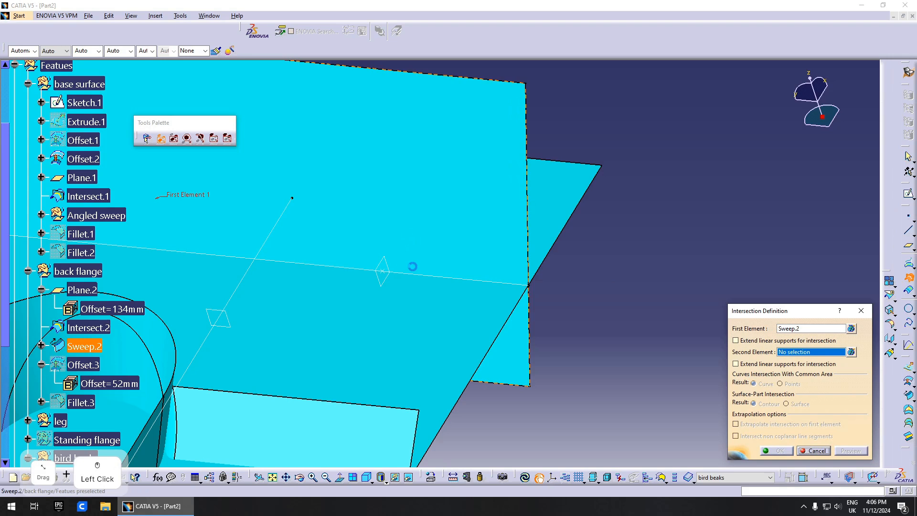
left_click(851, 328)
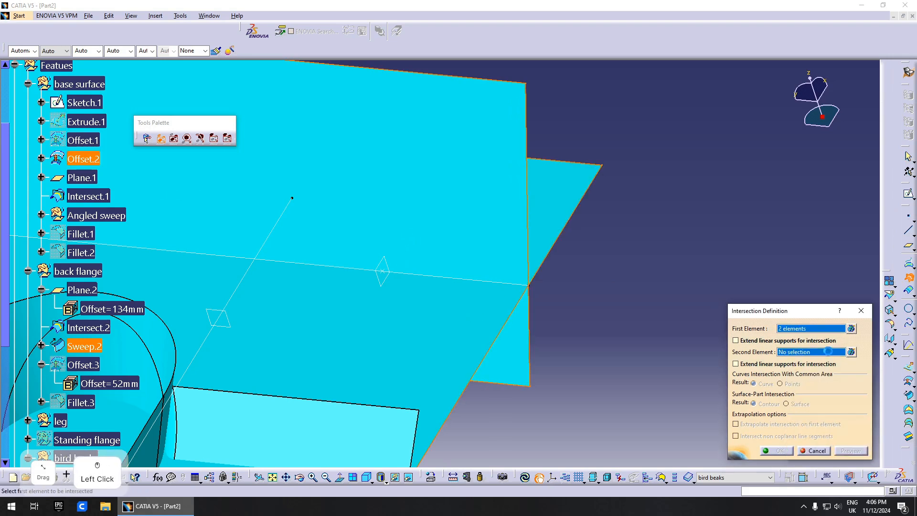
left_click(386, 263)
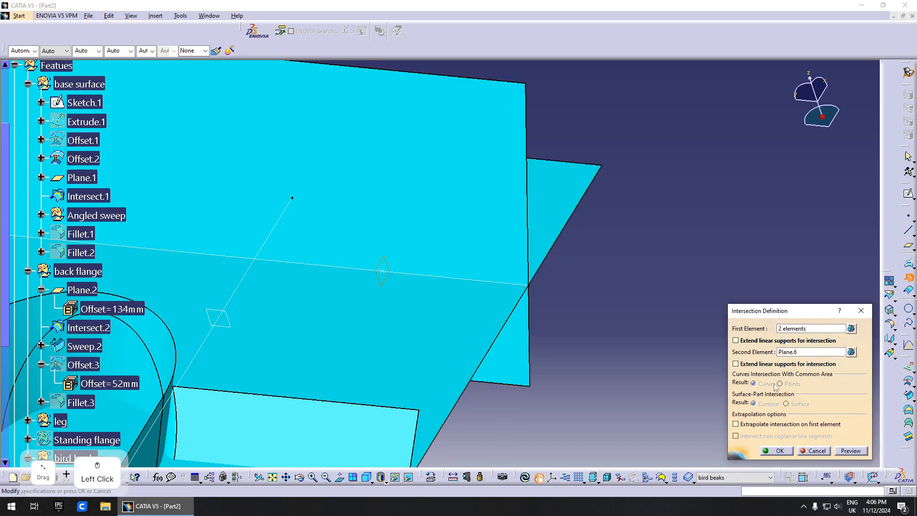
left_click(774, 453)
Step: Place a point on Sweep.2's intersection curve at a geodesic distance of 6 mm from Point.1, with the direction reversed
middle_click_drag(699, 385, 680, 342)
scroll(681, 342, "up", 1)
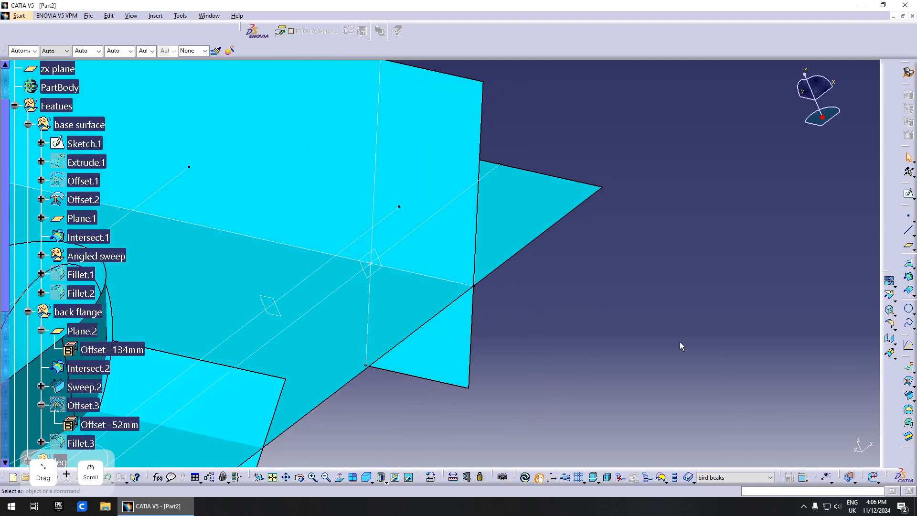
left_click(908, 217)
left_click(375, 239)
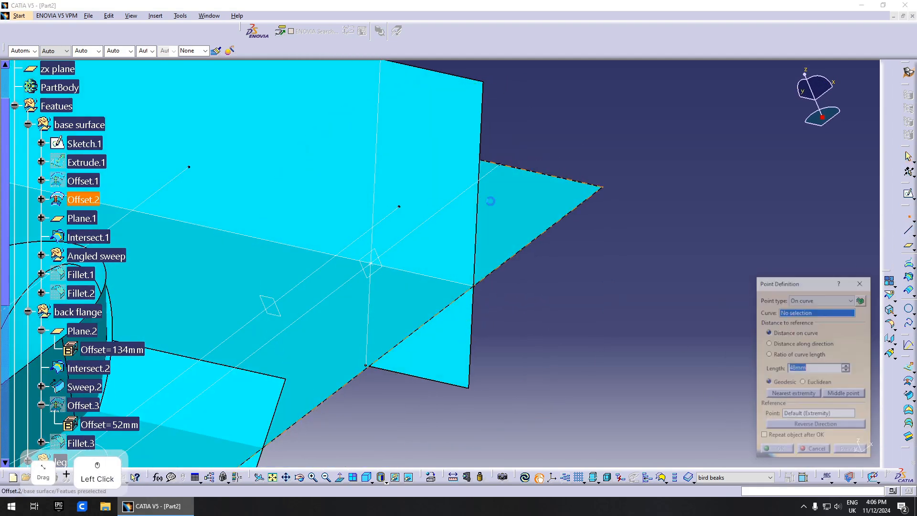
left_click_drag(375, 227, 386, 210)
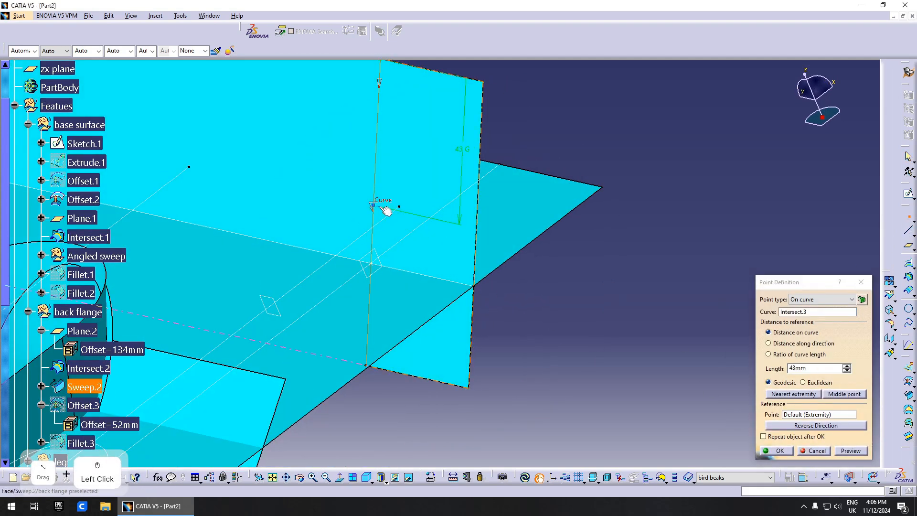
left_click(815, 414)
left_click(376, 266)
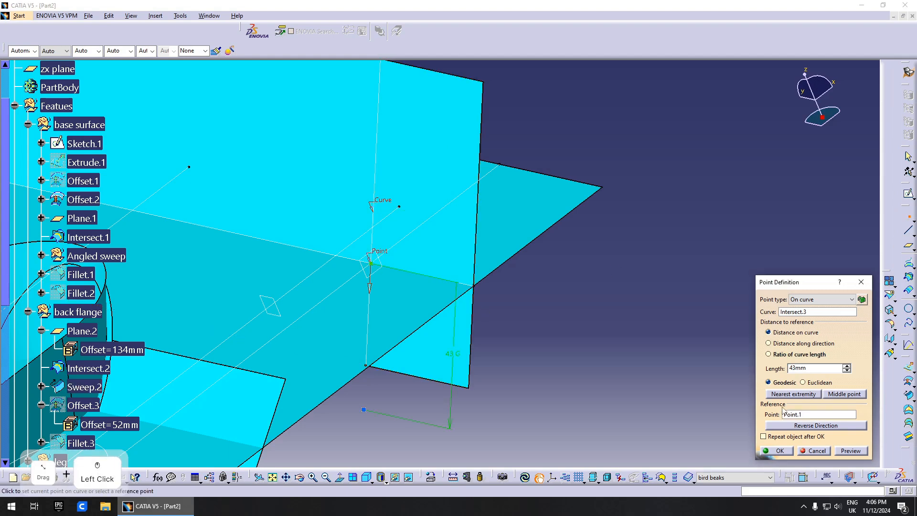
left_click(804, 426)
left_click_drag(827, 370, 776, 363)
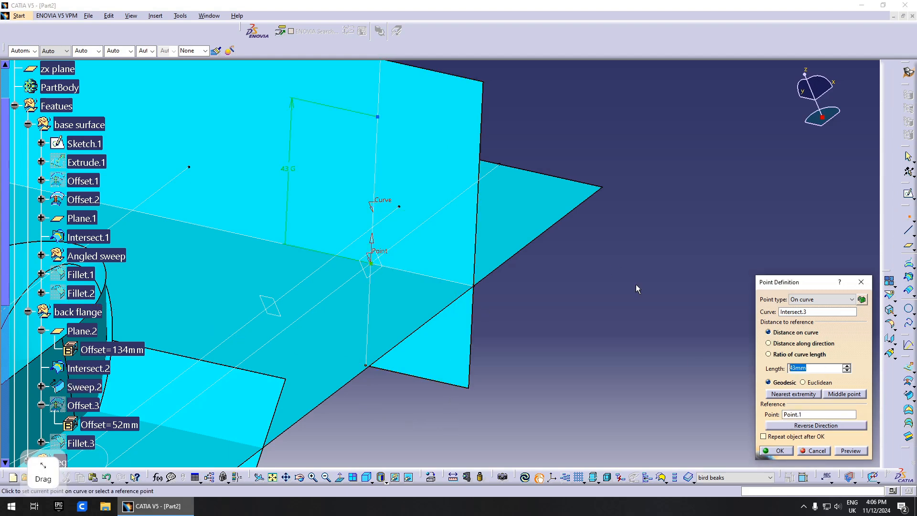
left_click(776, 450)
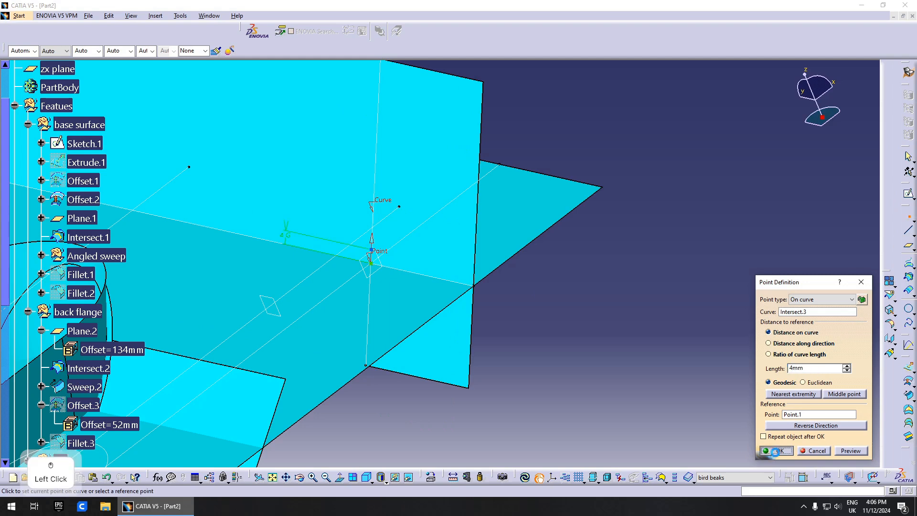
double_click(378, 255)
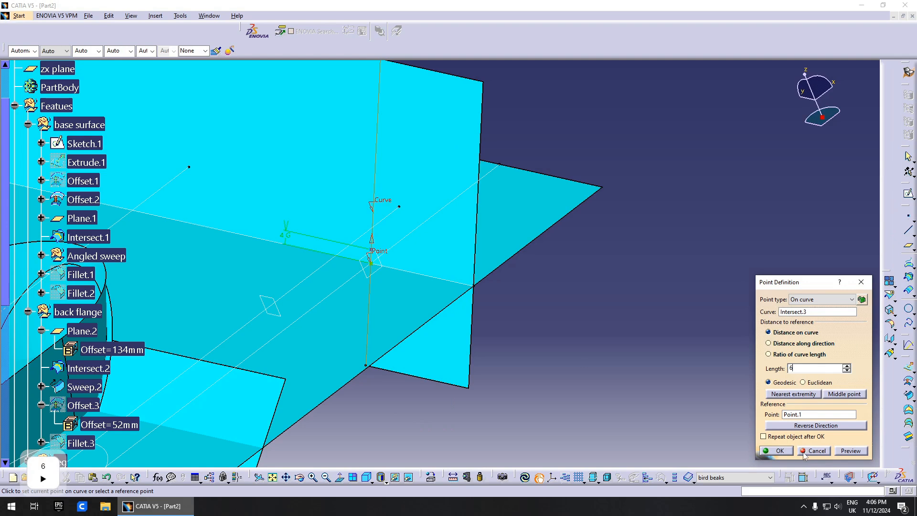
left_click(782, 451)
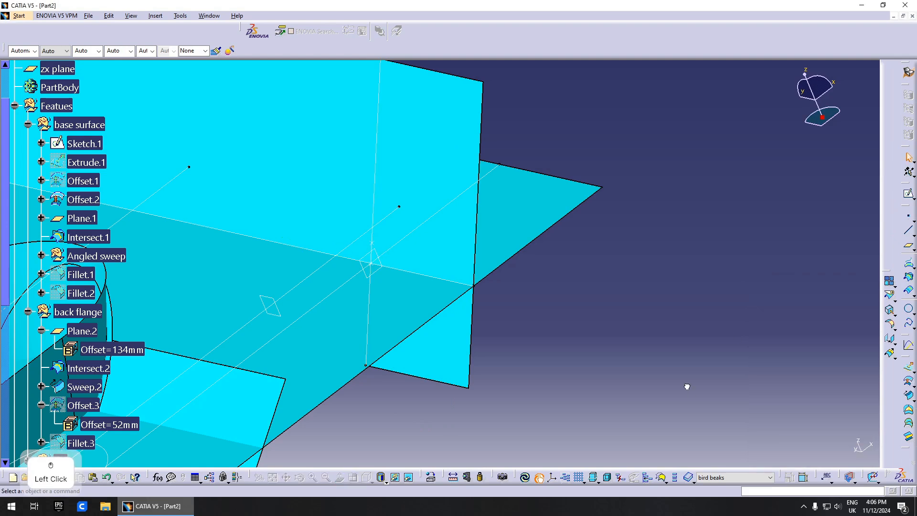
Step: Place a point on Offset.2's intersection curve at a geodesic distance of 6 mm from Point.1, with the direction reversed
left_click(908, 217)
left_click(352, 277)
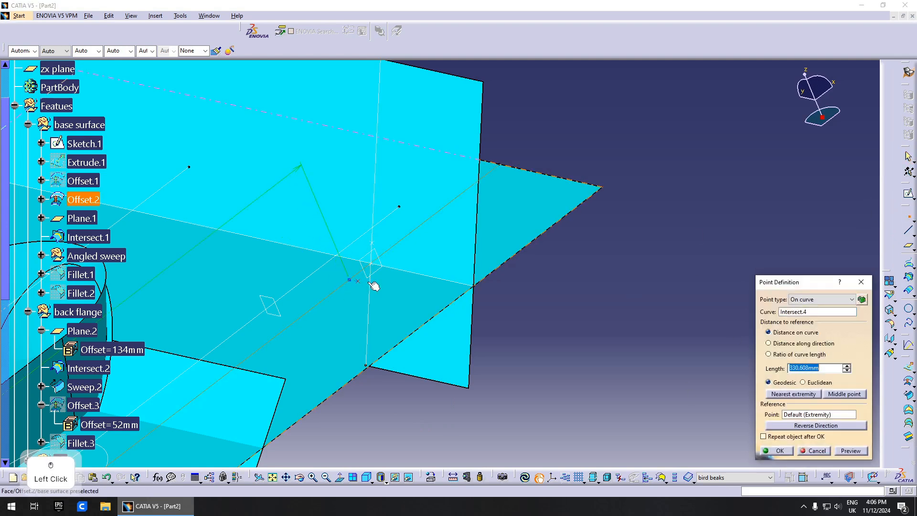
left_click(794, 414)
left_click(376, 267)
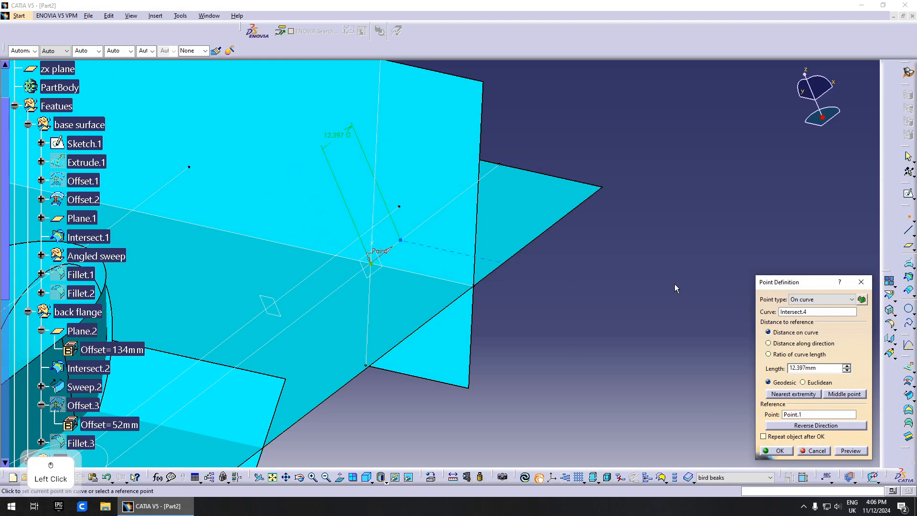
left_click(843, 428)
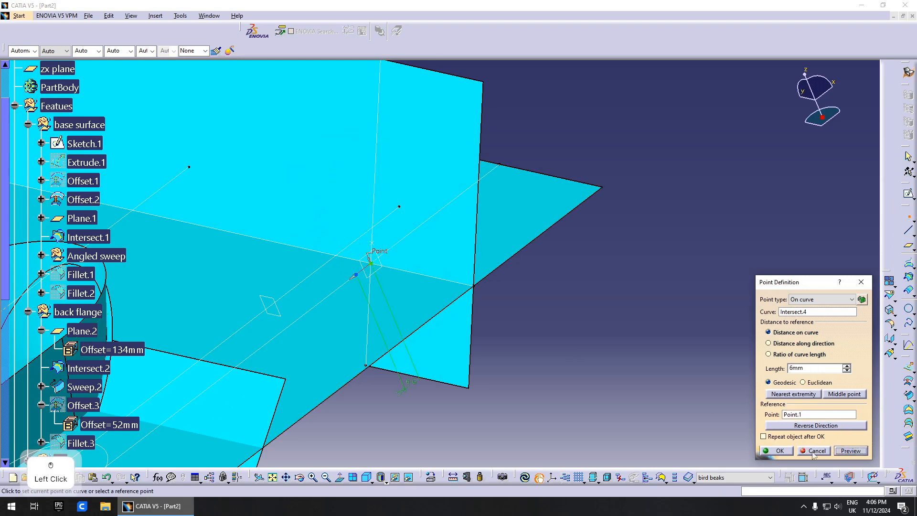
left_click(779, 451)
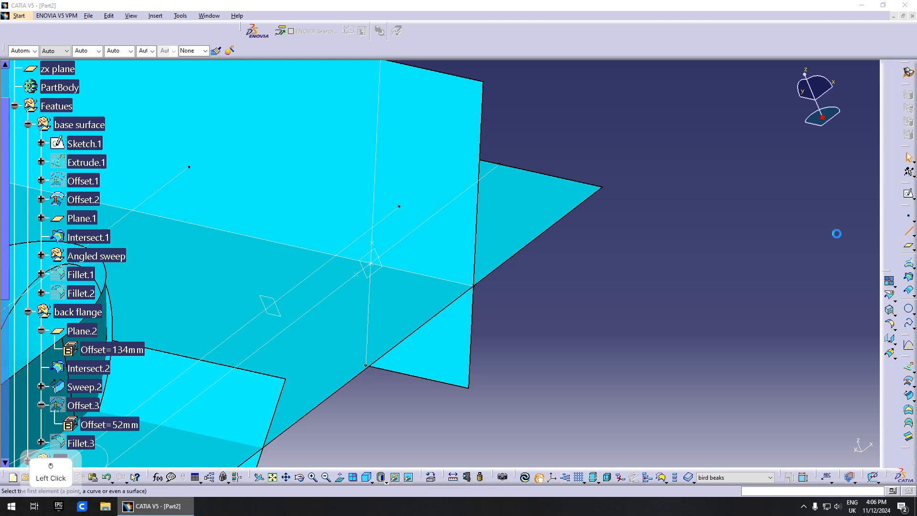
Step: Create a point-to-point line from Point.3 to Point.2, extending both ends, with the end extended by about 17 mm
left_click(361, 277)
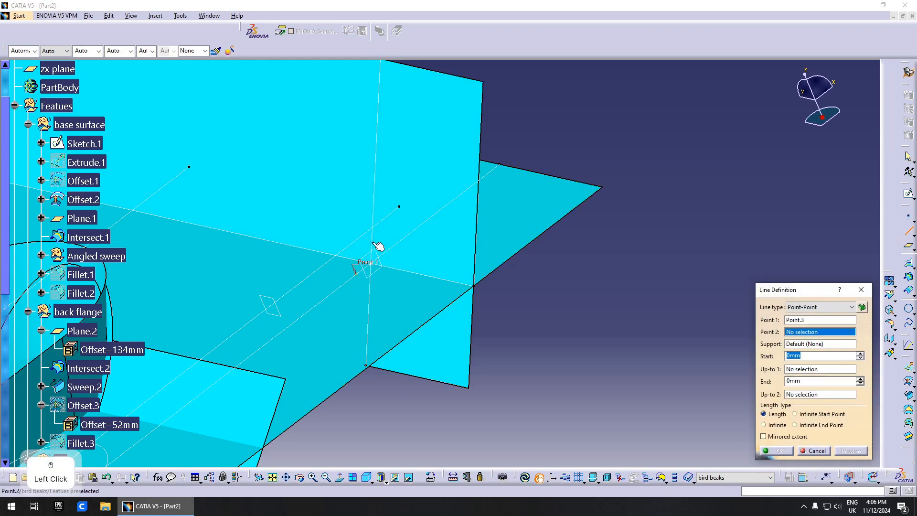
left_click(378, 243)
left_click_drag(377, 240, 418, 191)
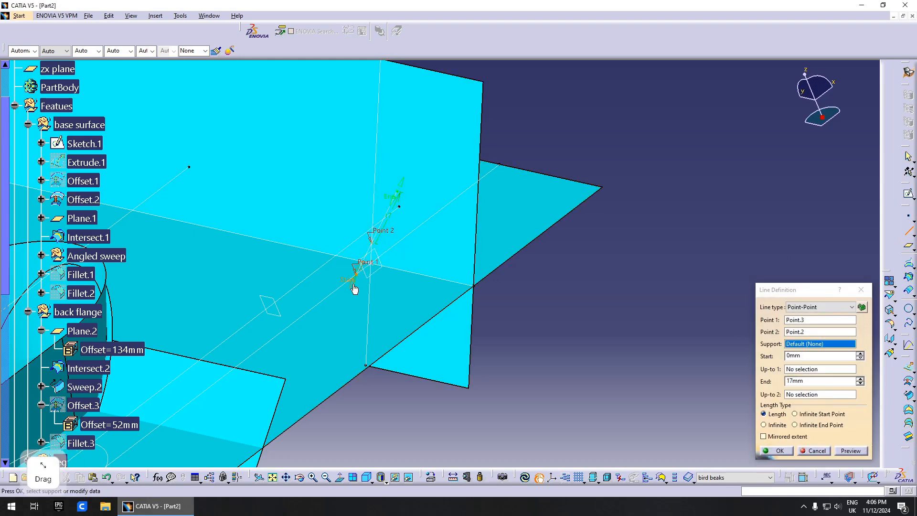
left_click(777, 451)
Step: Create a plane normal to the new diagonal line at its default middle point
middle_click_drag(609, 323, 806, 316)
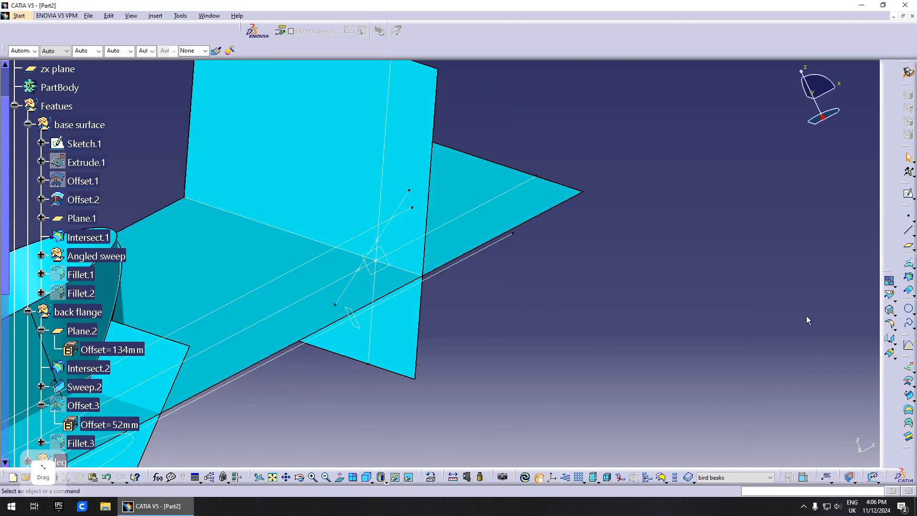
left_click(908, 247)
left_click(375, 242)
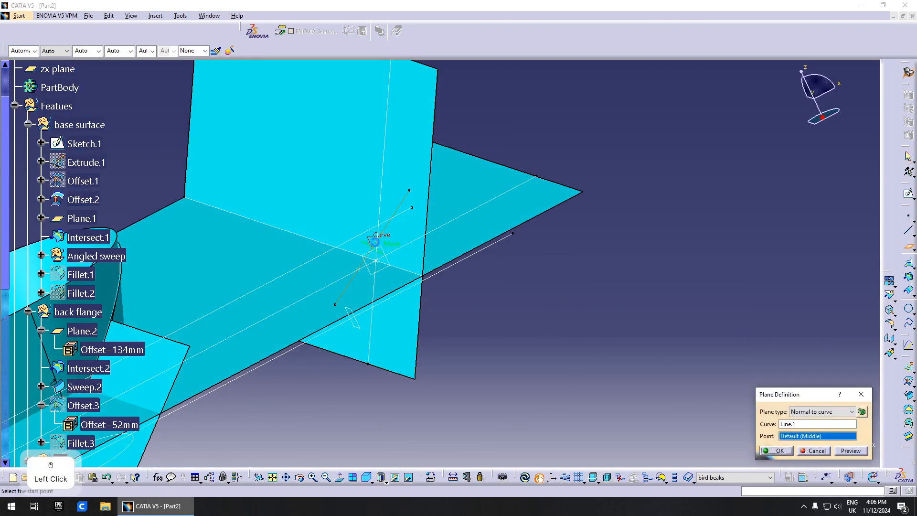
left_click(784, 452)
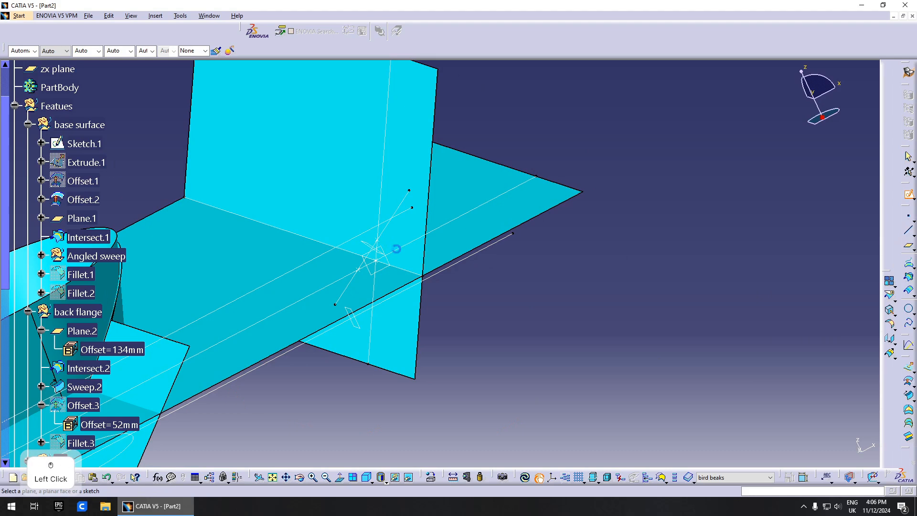
Step: Start a sketch on the plane normal to the diagonal line and draw a circle about 7 mm in diameter
left_click(377, 248)
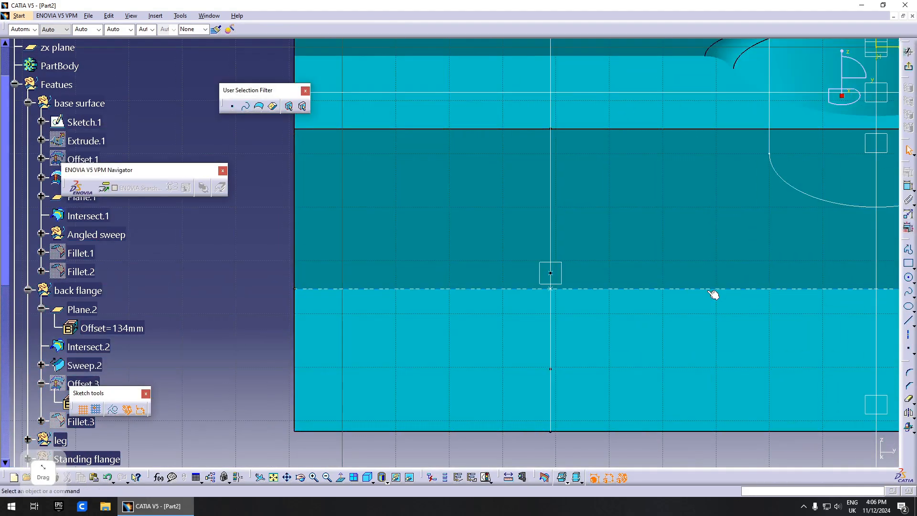
left_click(908, 249)
left_click(909, 283)
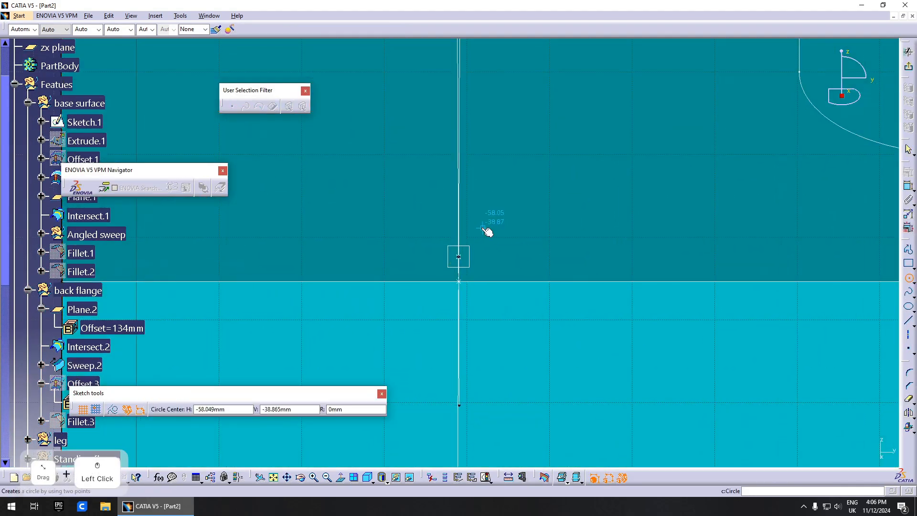
left_click(468, 224)
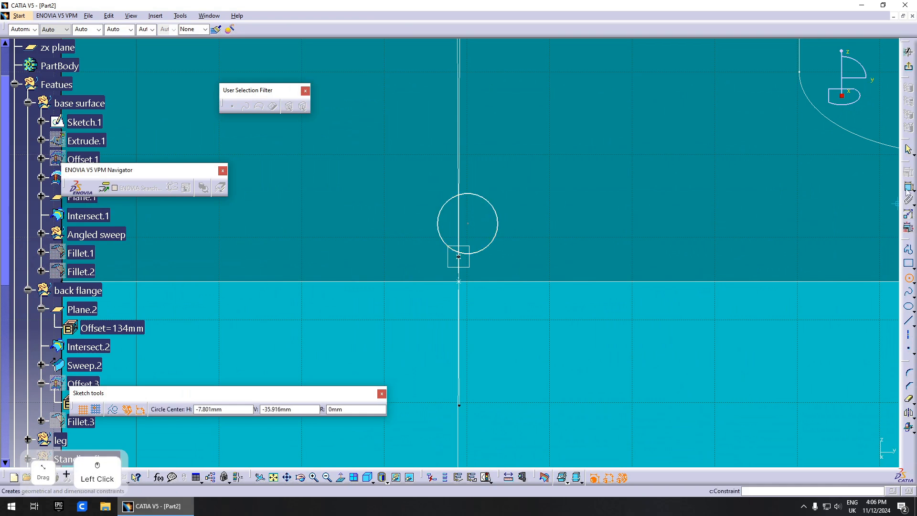
left_click(497, 224)
Step: Dimension the sketched circle's diameter and set it to 6 mm
middle_click_drag(571, 203, 571, 239)
left_click(457, 219)
double_click(192, 238)
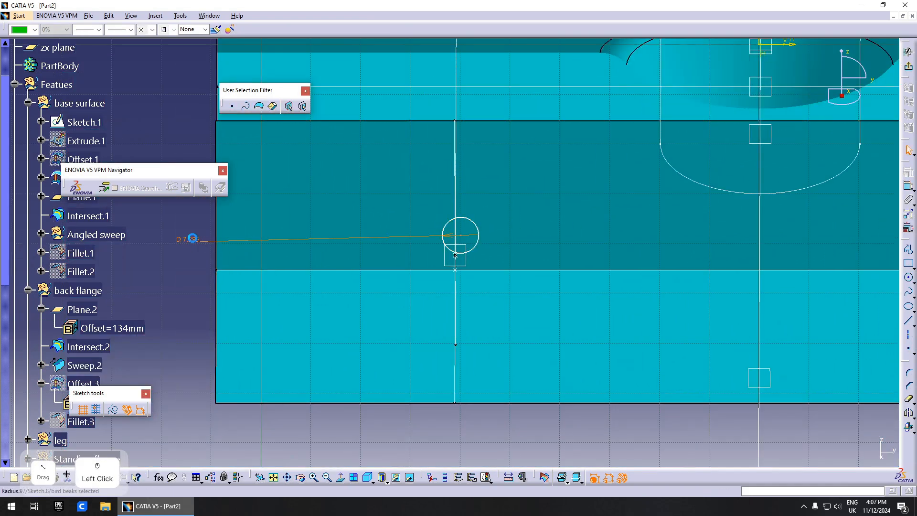
type("6")
key("Return")
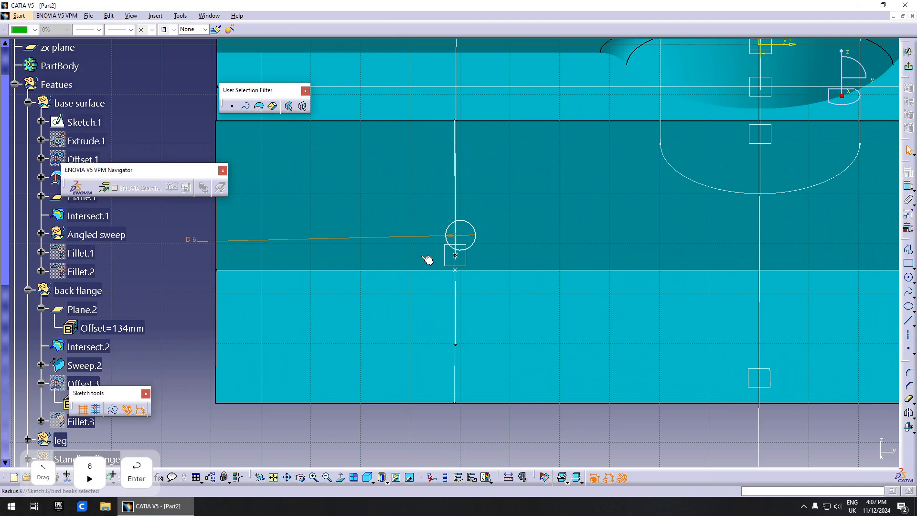
Step: Set the sketched circle's diameter to 12 mm
double_click(191, 240)
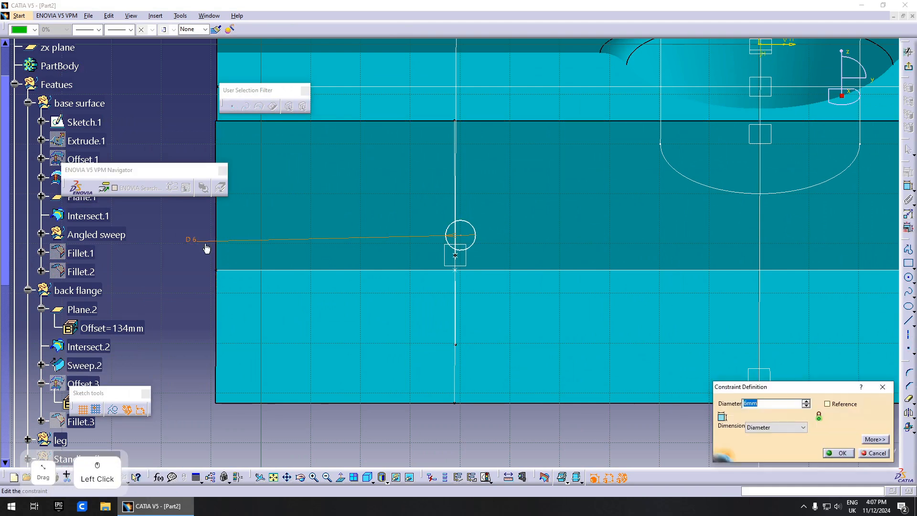
type("12")
key("Return")
key("Escape")
left_click(911, 292)
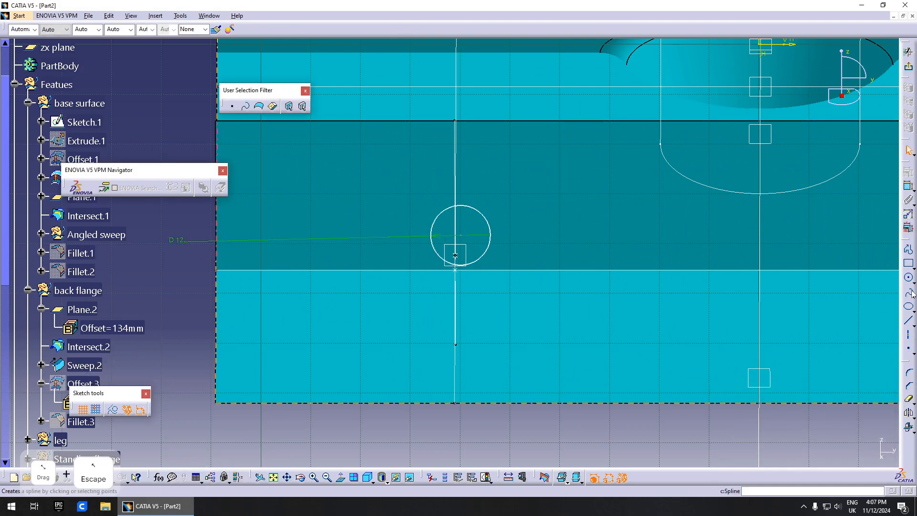
left_click(908, 307)
left_click(463, 237)
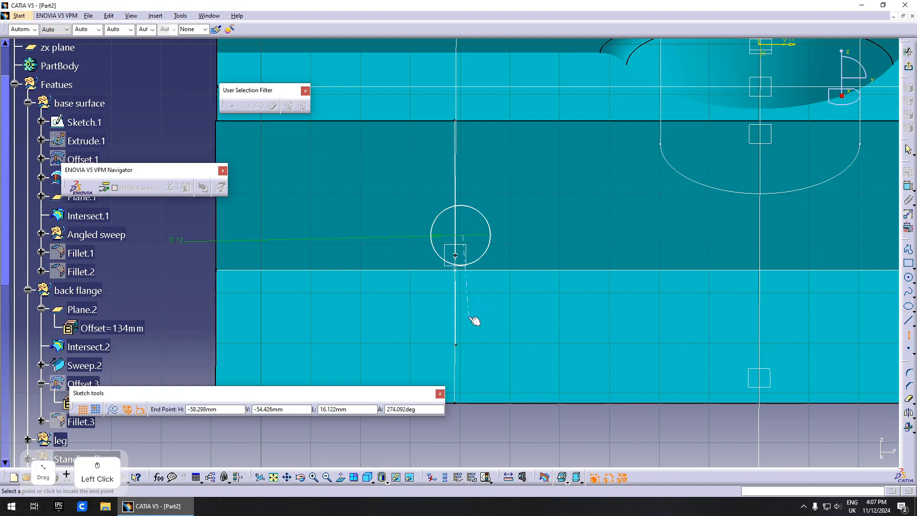
key("Escape")
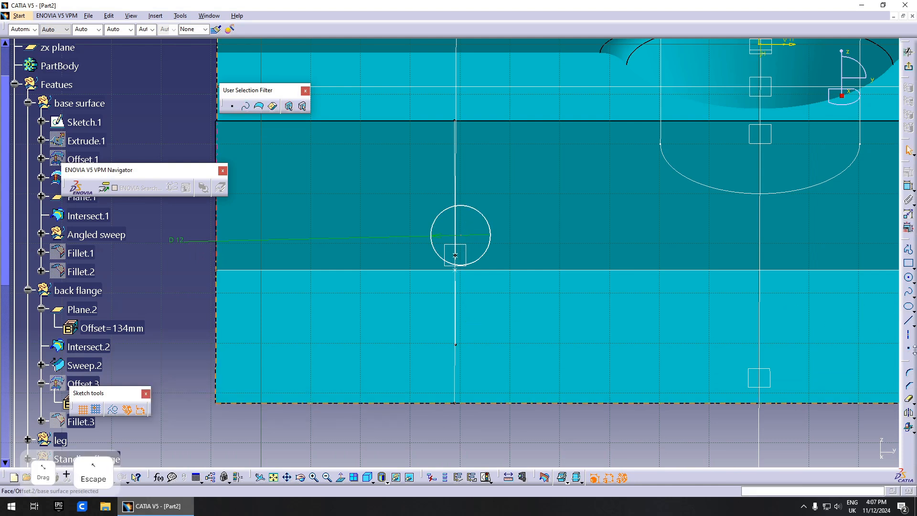
Step: Draw a vertical axis downward from the circle's centre and constrain it coincident with the diagonal reference line seen end-on
left_click(907, 334)
left_click(463, 237)
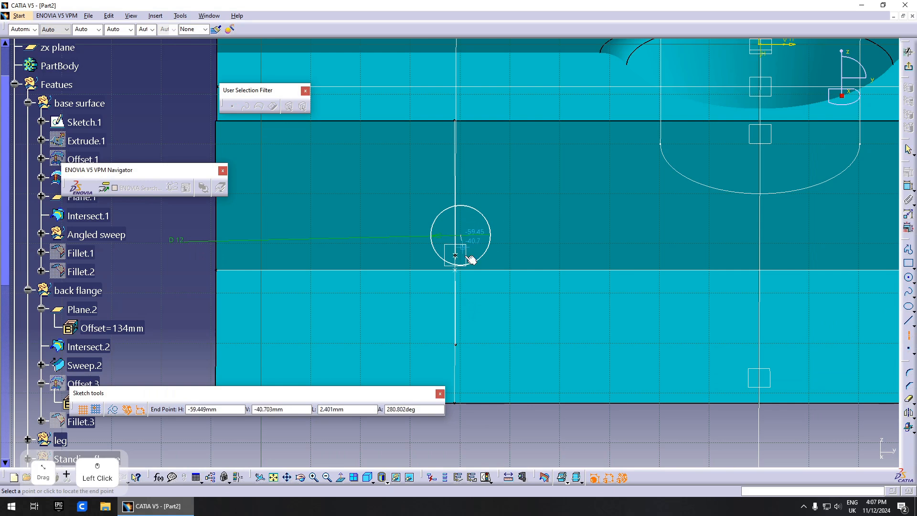
left_click(466, 317)
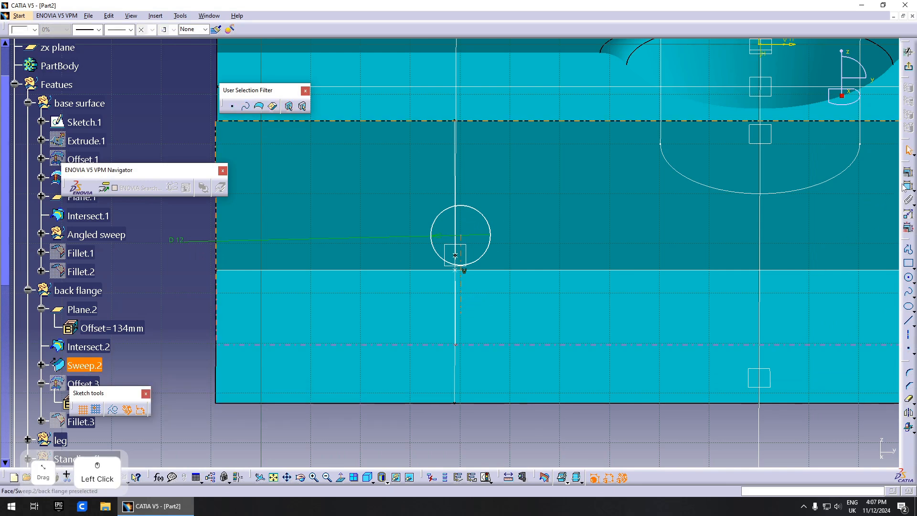
left_click(460, 291)
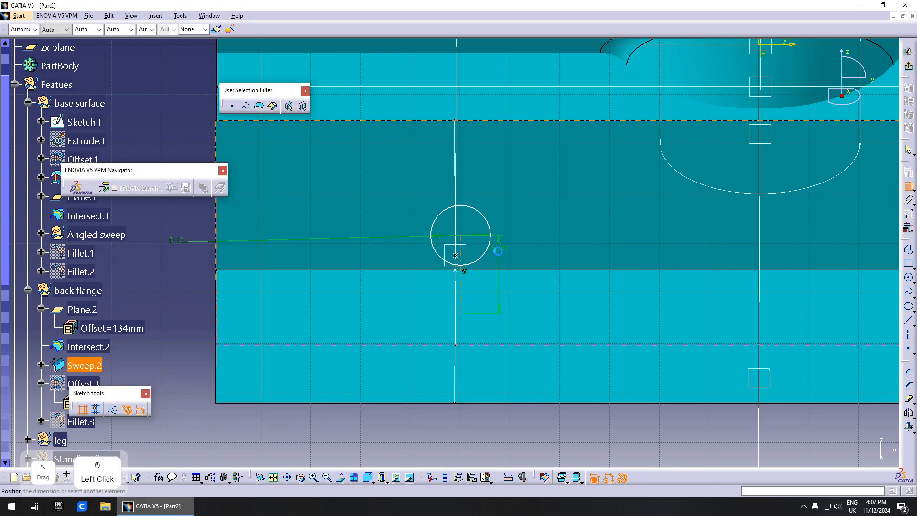
right_click(457, 257)
left_click(525, 362)
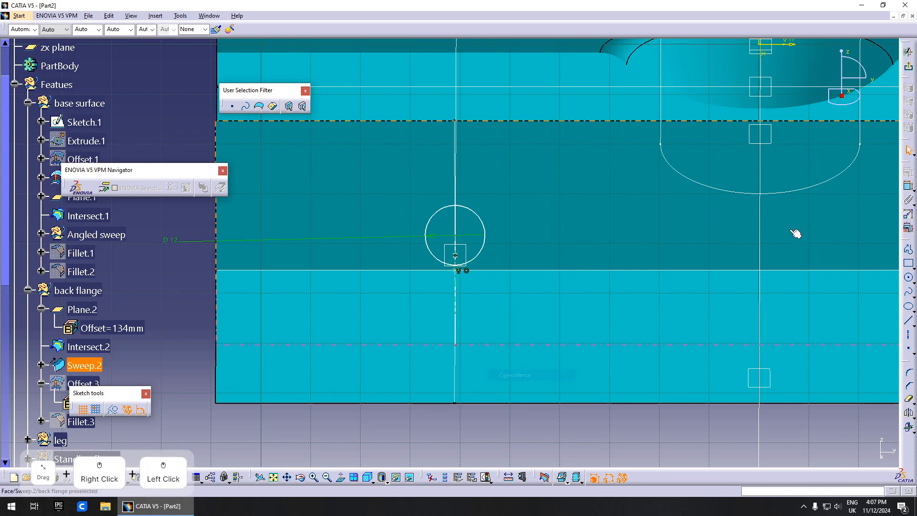
key("Escape")
Step: Draw two lines starting on the circle's upper flanks and sloping down and outward on either side of the axis
left_click(908, 321)
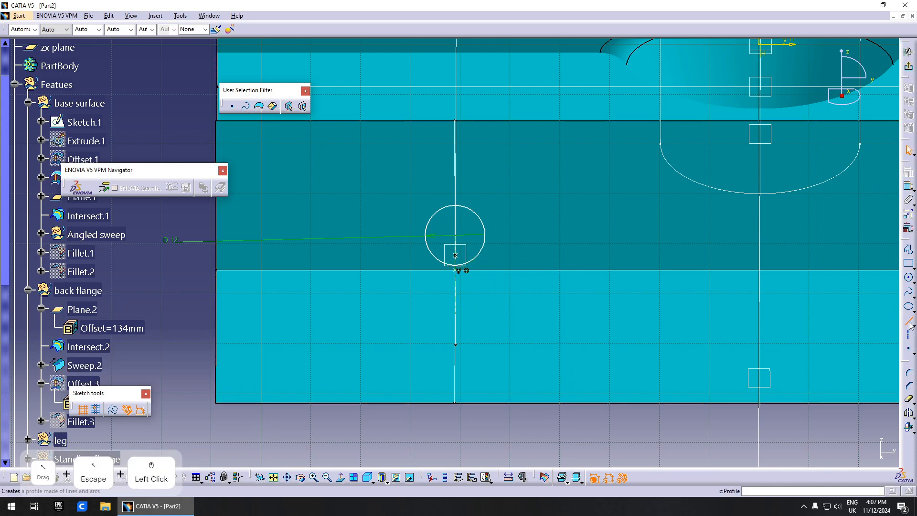
left_click(480, 219)
left_click(539, 300)
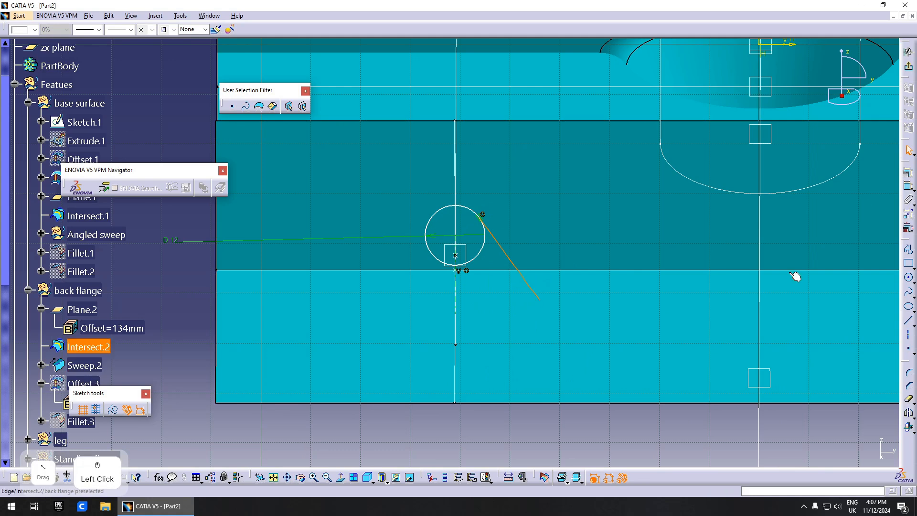
left_click(908, 321)
left_click(433, 215)
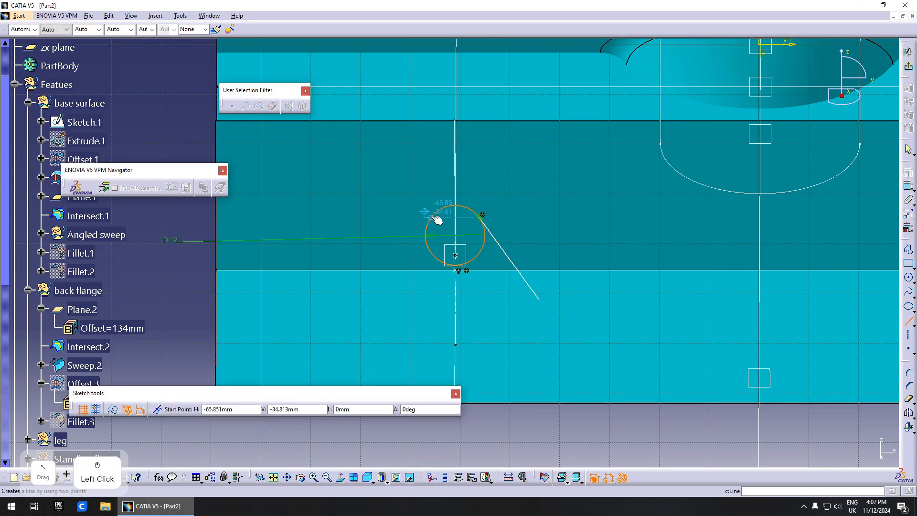
left_click(400, 260)
left_click_drag(400, 260, 365, 317)
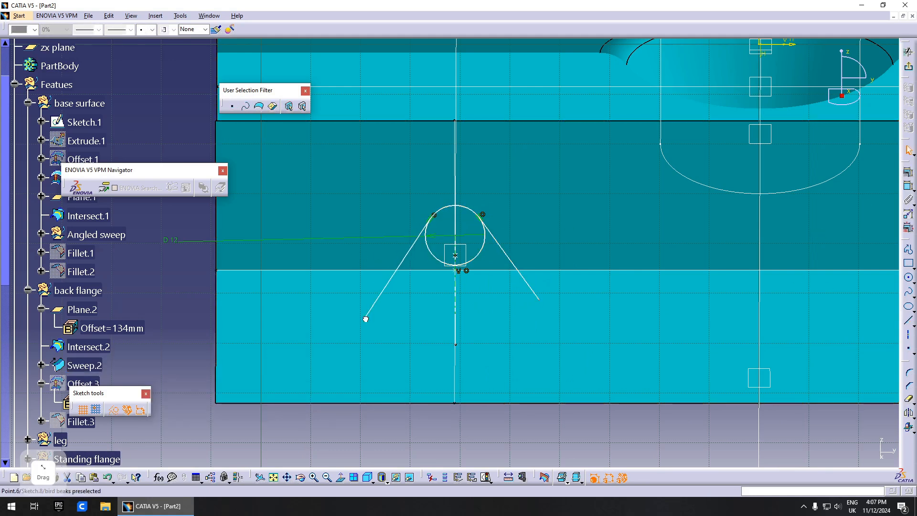
key("Escape")
Step: Make the two sloping lines symmetric about the vertical axis
left_click(908, 187)
left_click(511, 258)
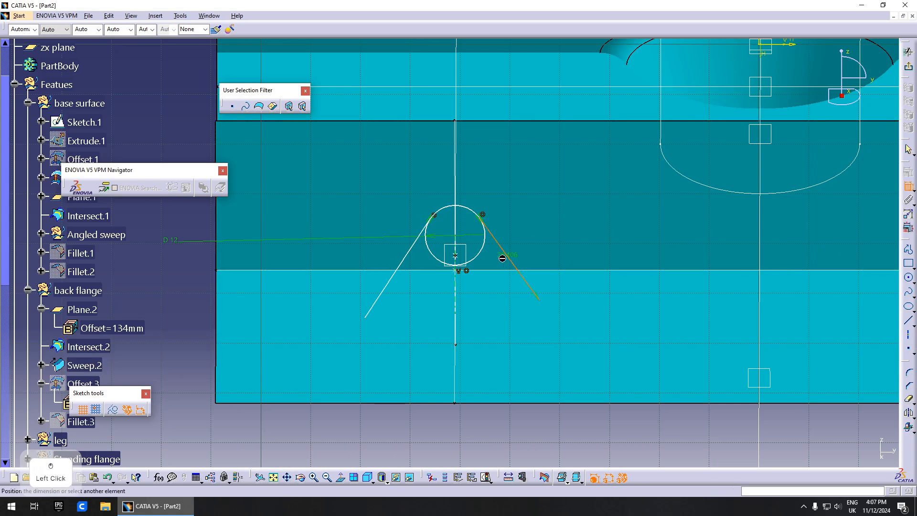
left_click(412, 258)
right_click(426, 258)
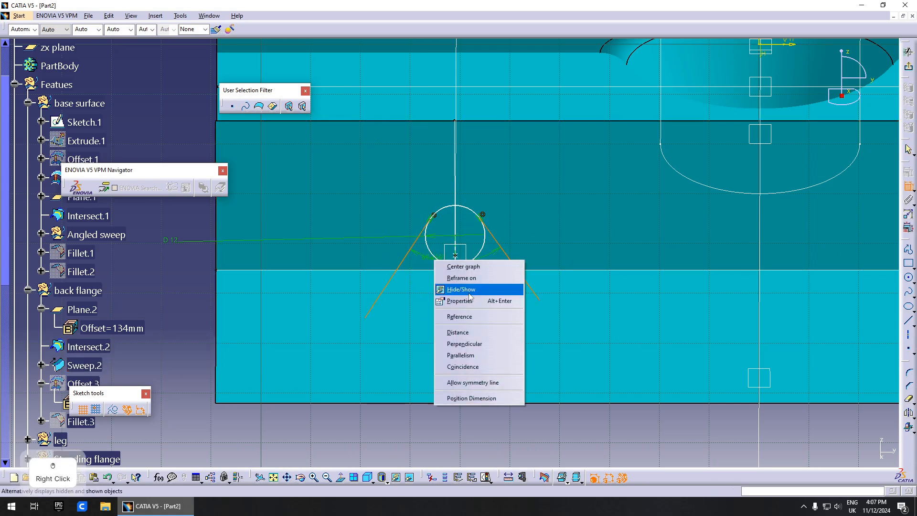
left_click(468, 383)
left_click(457, 283)
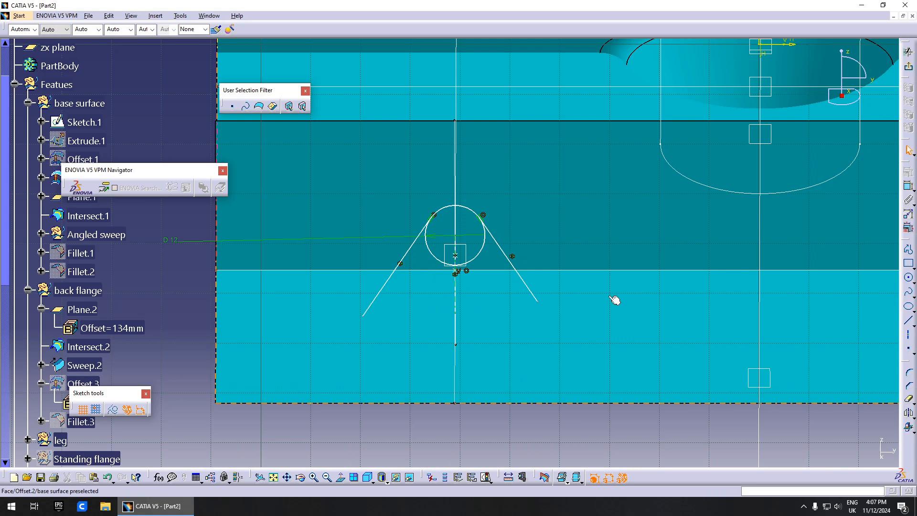
Step: Dimension the angle between the two sloping lines and set it to 60 degrees
left_click(505, 273)
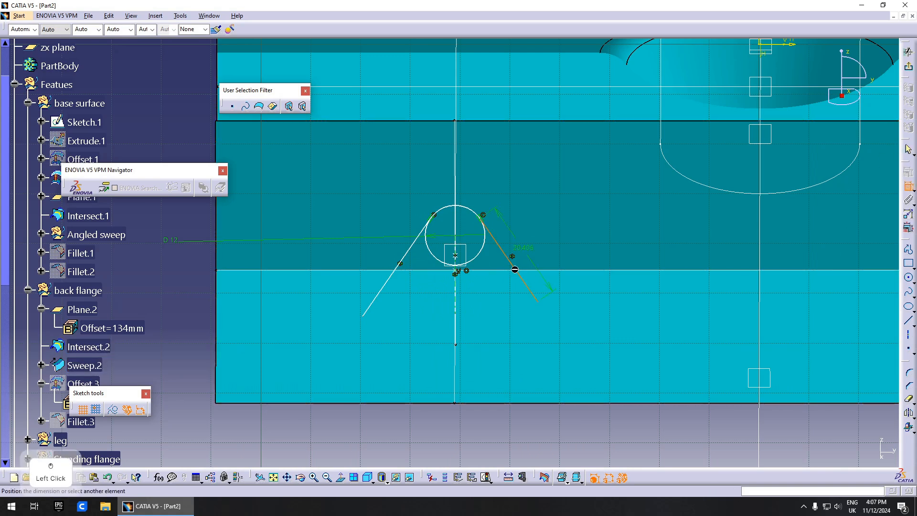
double_click(416, 311)
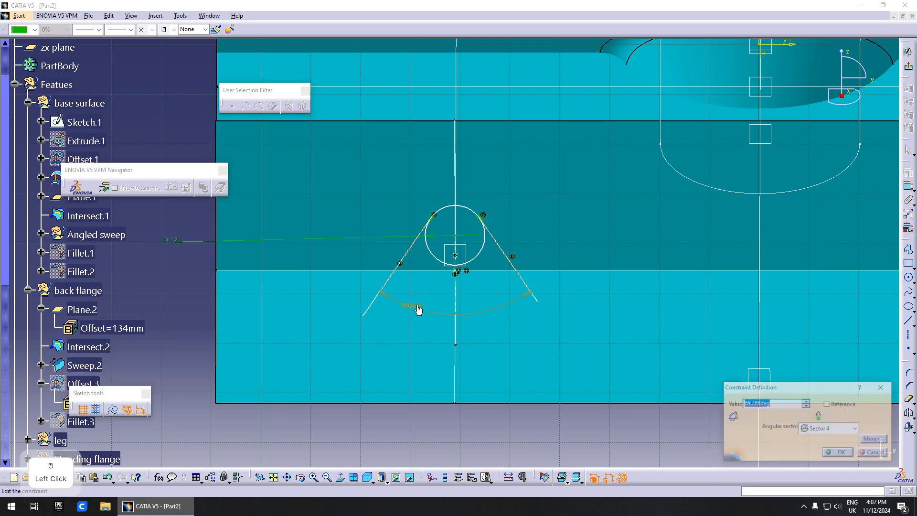
type("60")
key("Return")
middle_click_drag(455, 340, 458, 263)
key("Escape")
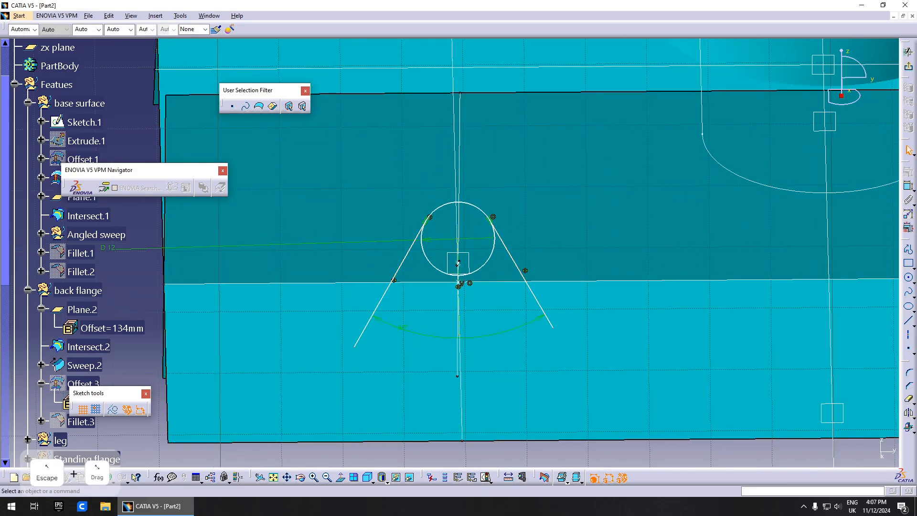
Step: Trim away the circle's lower arc between the two lines and shift the remaining profile downward
left_click(880, 403)
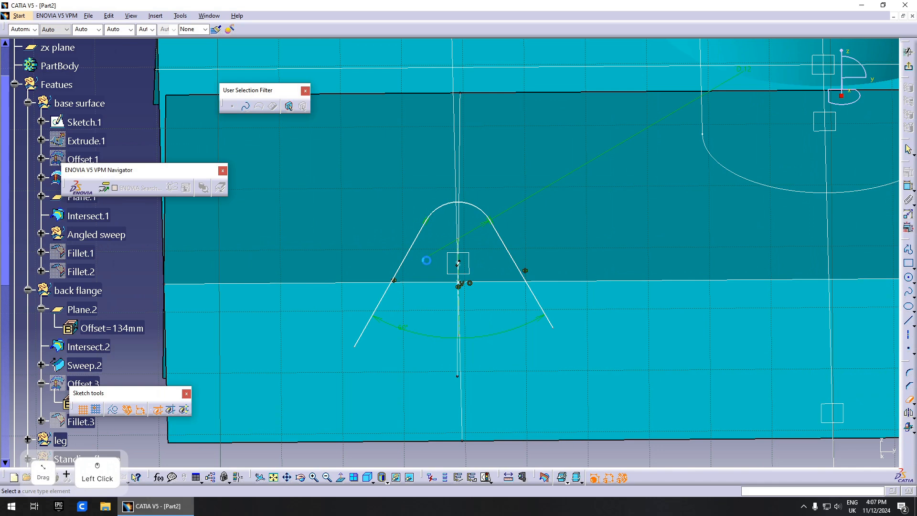
key("Escape")
mouse_move(498, 234)
left_mouse_down()
mouse_move(547, 262)
mouse_move(551, 254)
left_mouse_up()
key("Escape")
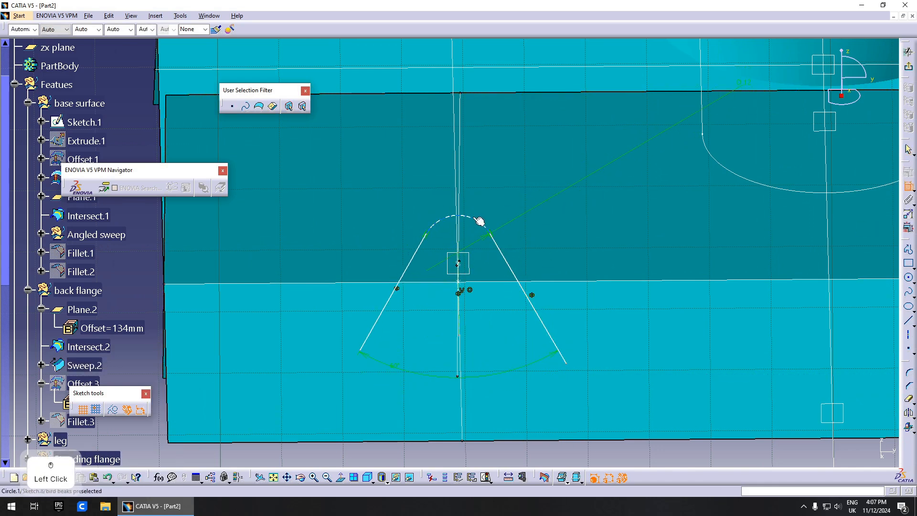
Step: Dimension the vertical distance from the profile's top arc to the reference point below it and set it to 3 mm
left_click(479, 220)
right_click(490, 268)
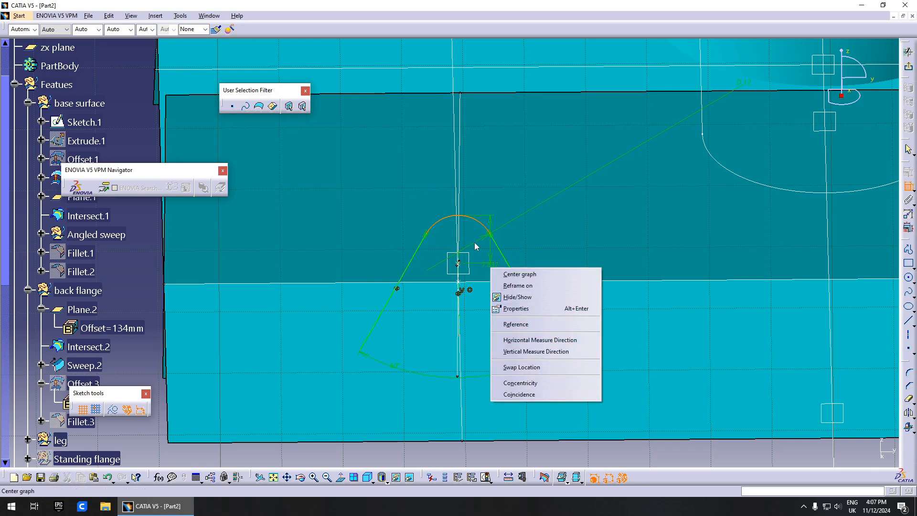
left_click(529, 395)
double_click(485, 255)
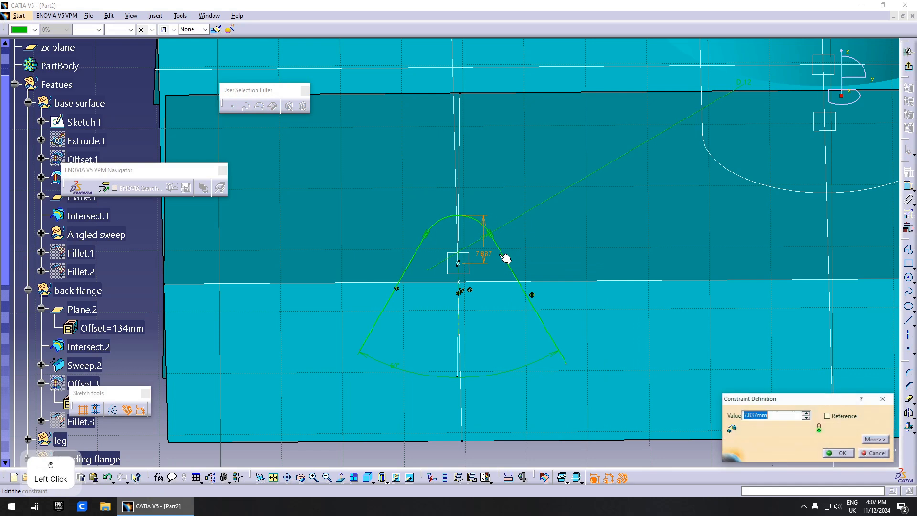
key("Return")
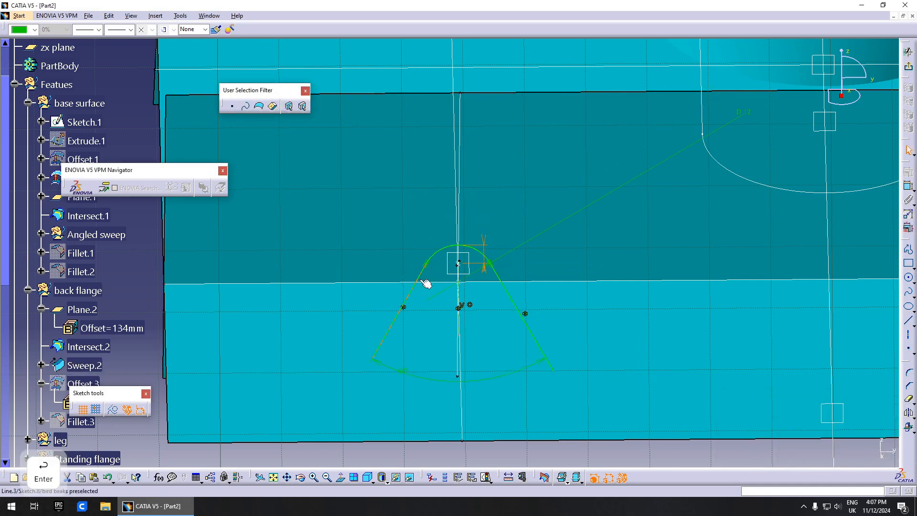
Step: Set the vertical distance between the top arc and the reference point to 6 mm
double_click(487, 240)
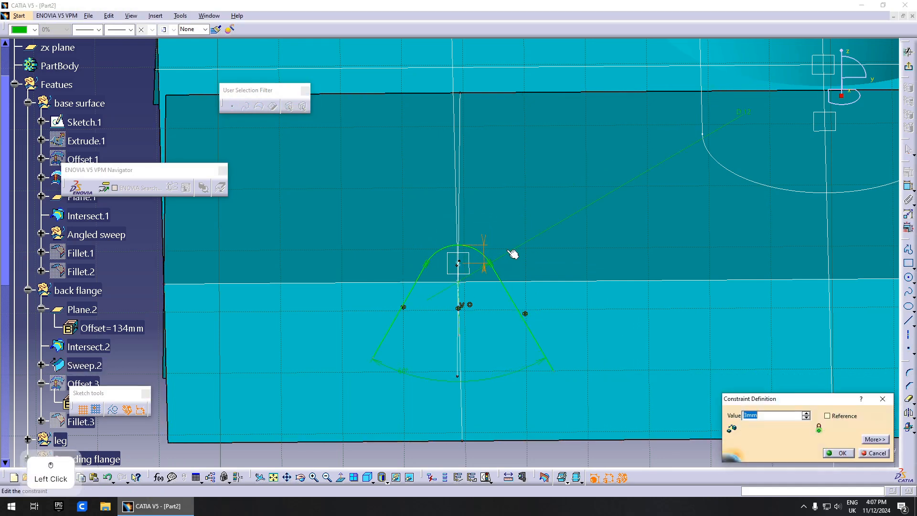
type("6")
key("Return")
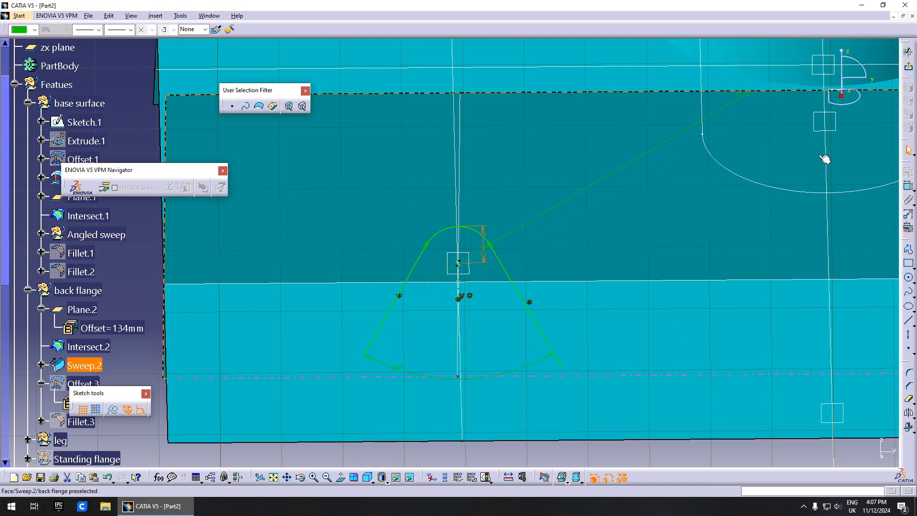
Step: Finish the sketch and extrude it as a surface along the sketch normal, with limits of 136 mm and 109 mm
left_click(909, 67)
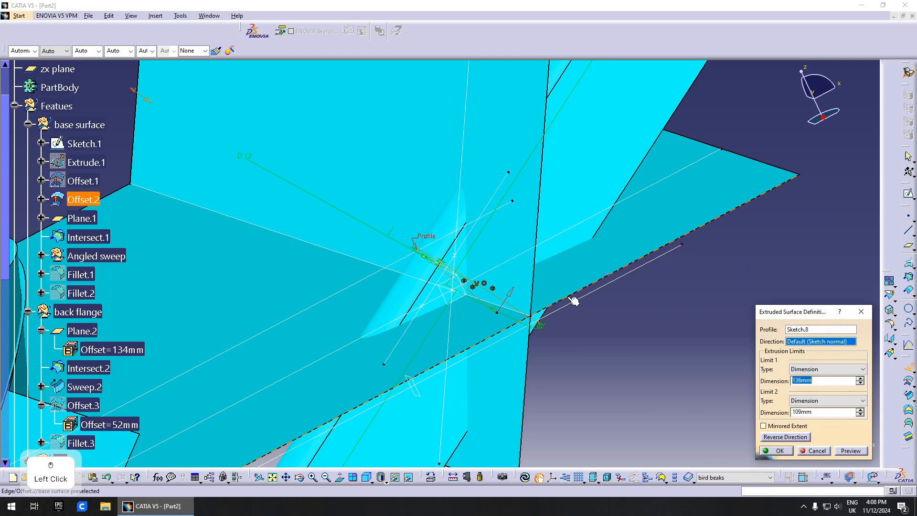
middle_click_drag(575, 301, 516, 350)
scroll(578, 324, "down", 5)
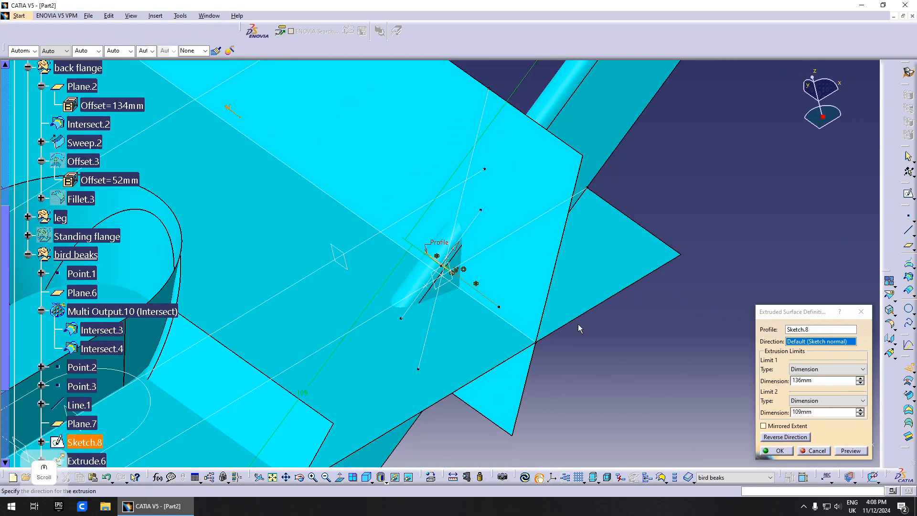
left_click(787, 451)
Step: Translate Extrude.6 along Intersect.2 to place a second bird beak surface on the opposite side of the flange
middle_click_drag(669, 306, 534, 344)
left_click(890, 338)
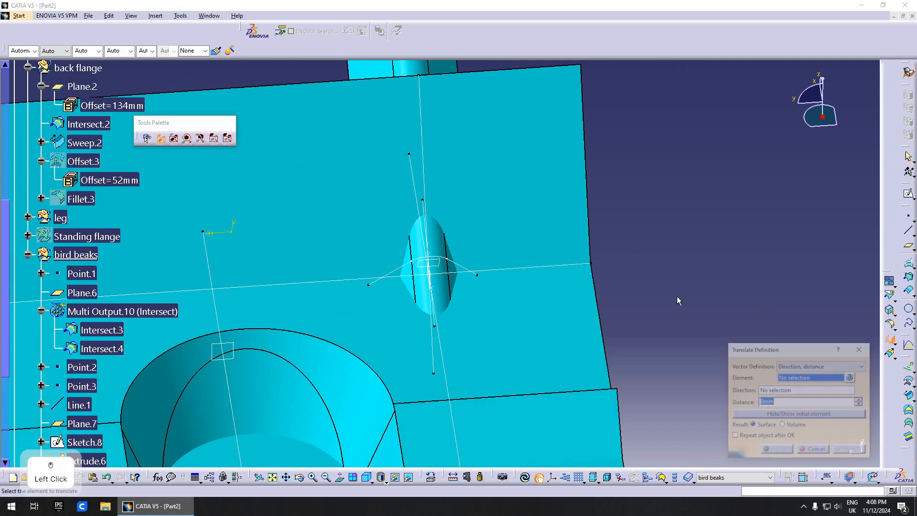
left_click(440, 287)
middle_click_drag(440, 287, 476, 259)
left_click(485, 263)
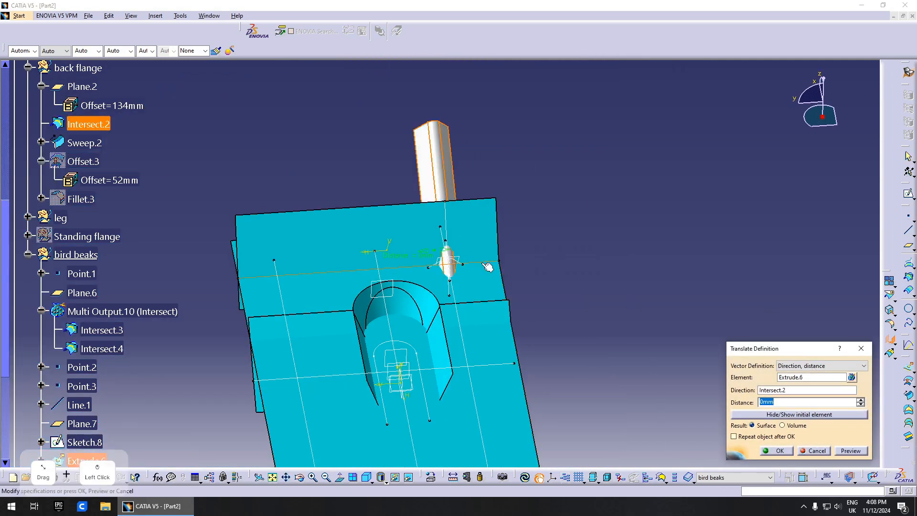
left_click_drag(433, 257, 325, 265)
middle_click_drag(325, 264, 501, 258)
left_click(775, 452)
Step: Show Fillet.8 in the Final set and define it as the in-work object
scroll(165, 233, "down", 4)
left_click(52, 191)
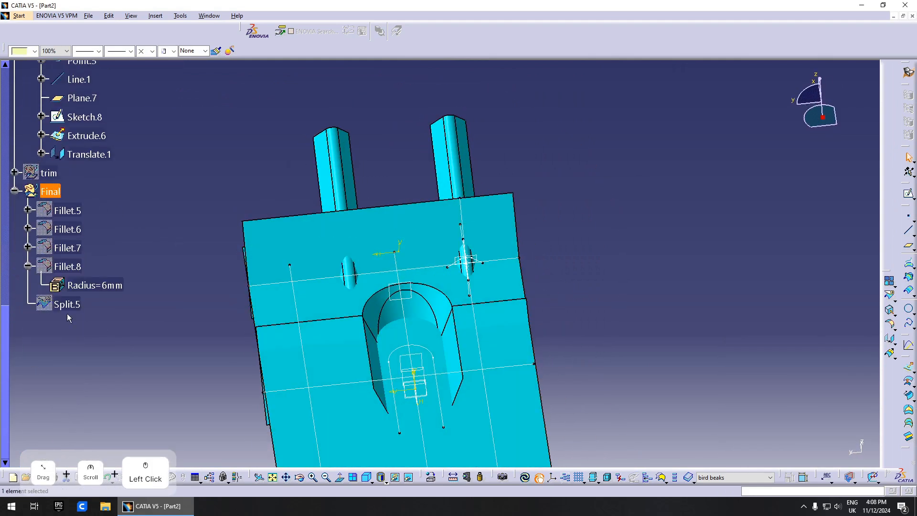
left_click(65, 263)
key("space")
right_click(63, 264)
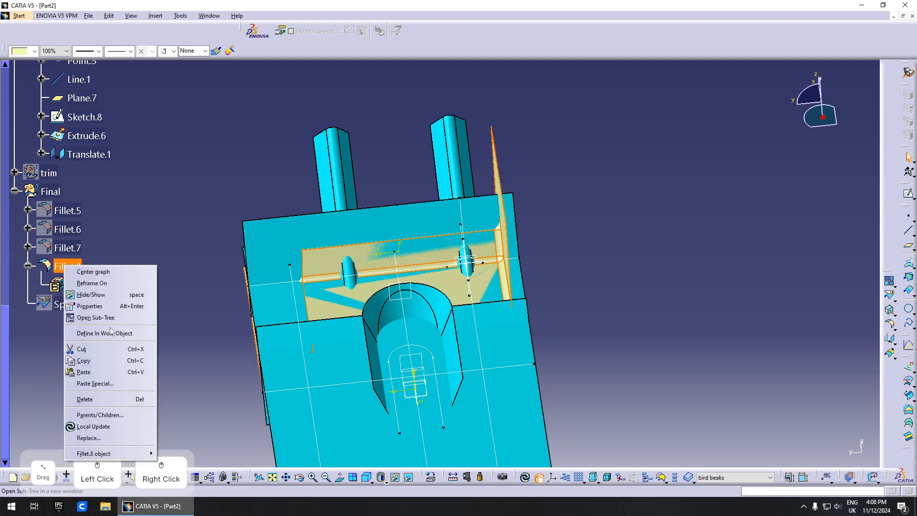
left_click(84, 332)
left_click(247, 272)
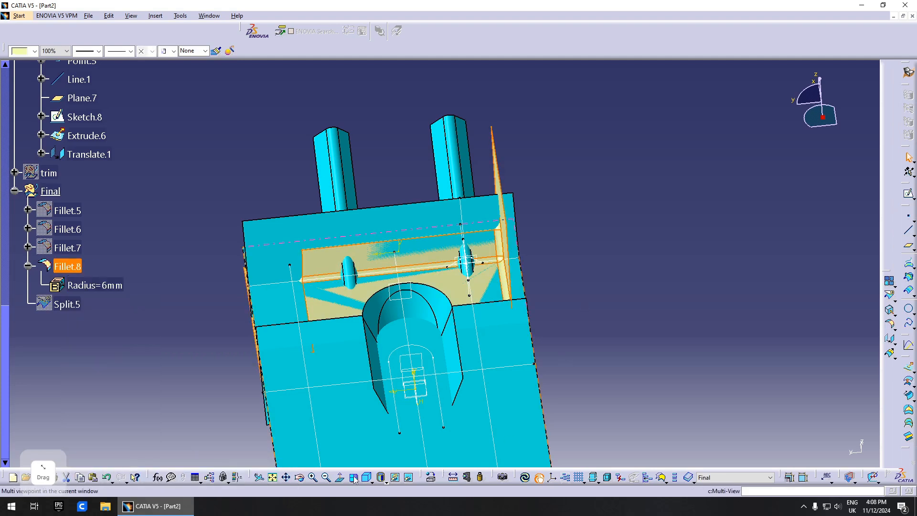
Step: Create a 6 mm BiTangent fillet between Fillet.8 and the translated bird beak surface Translate.1, trimming both supports
middle_click_drag(512, 344, 425, 444)
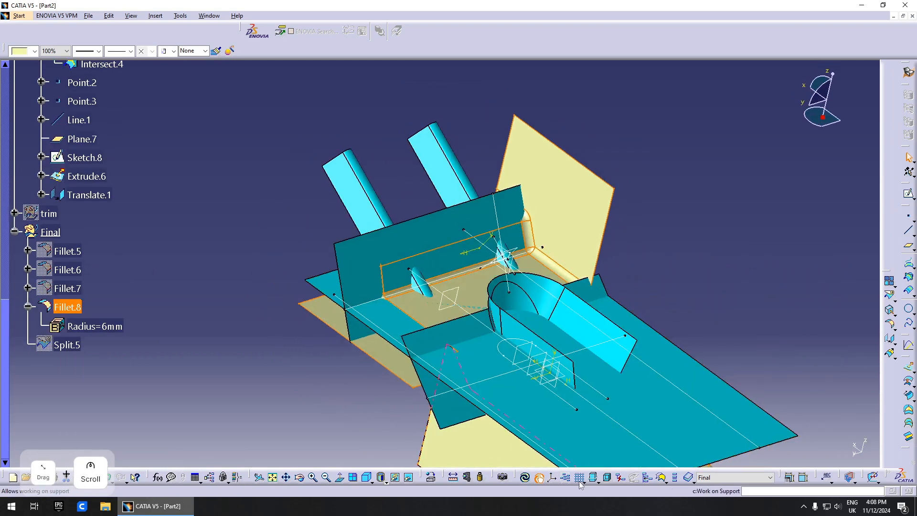
left_click(890, 324)
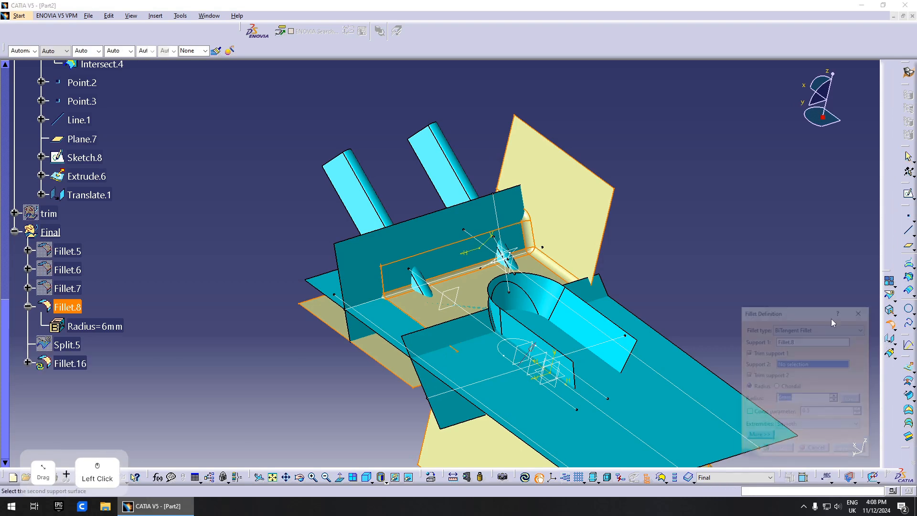
middle_click_drag(593, 239, 388, 339)
left_click(377, 338)
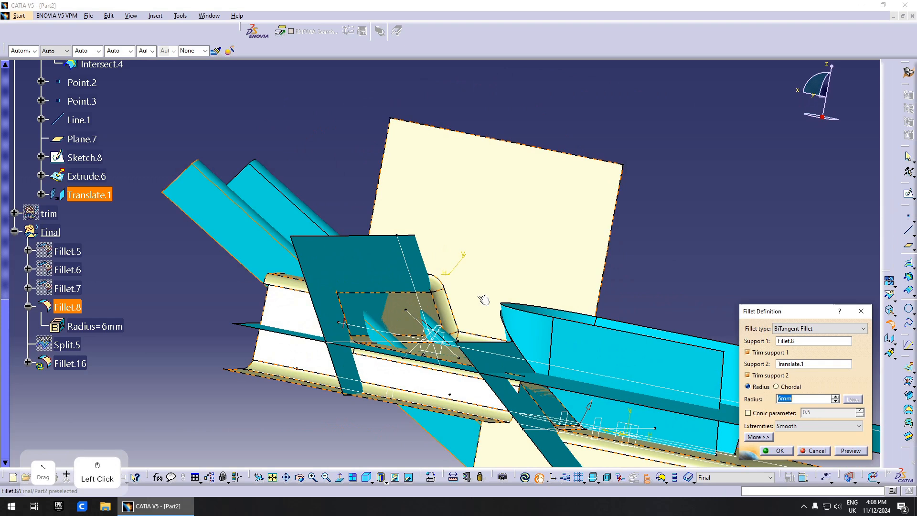
middle_click_drag(480, 300, 465, 354)
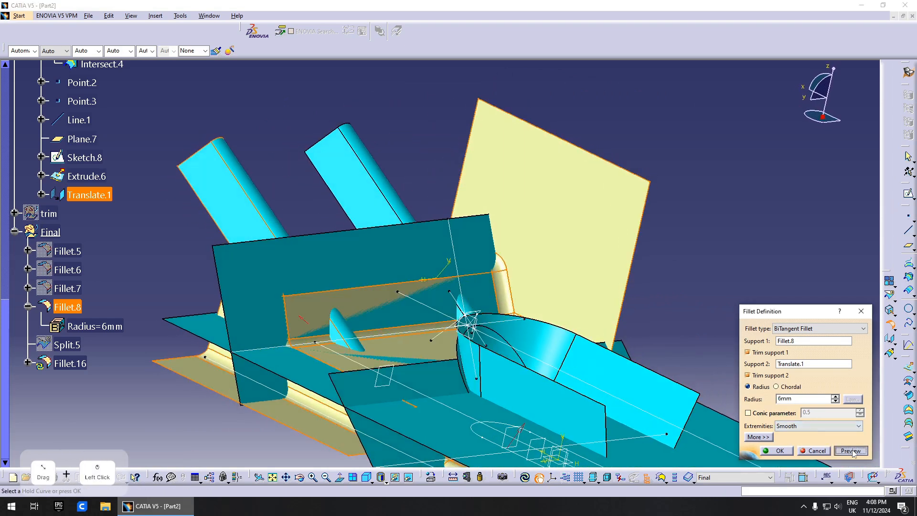
left_click(776, 450)
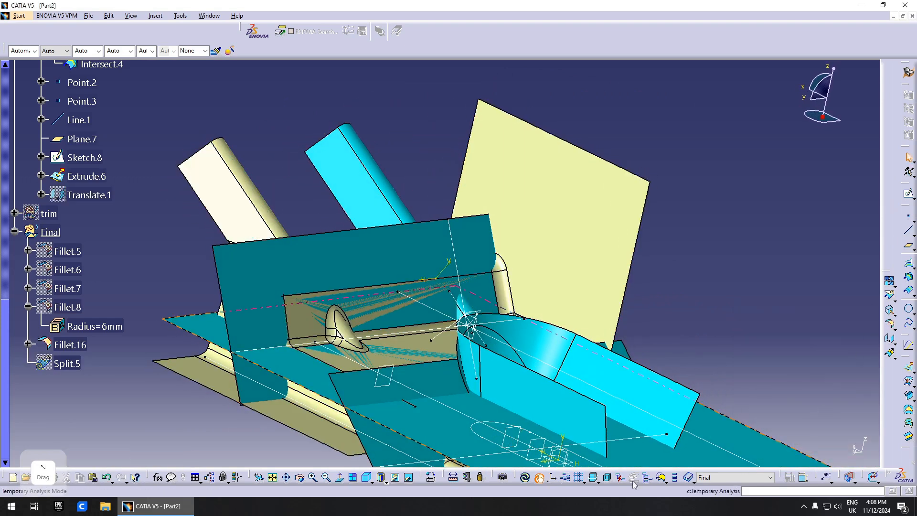
Step: Create a 6 mm BiTangent fillet between Fillet.16 and the bird beak surface Extrude.6, trimming both supports
left_click(888, 325)
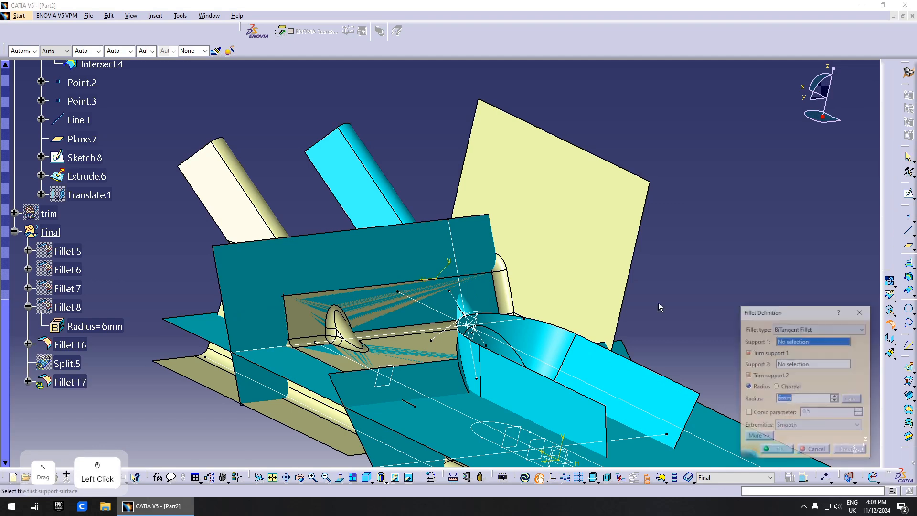
left_click(71, 345)
left_click(474, 306)
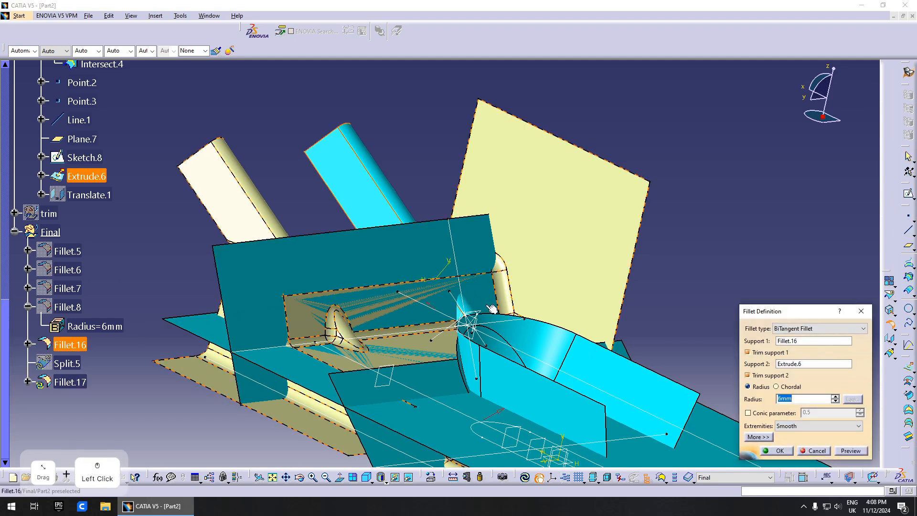
middle_click_drag(437, 323, 450, 317)
left_click(773, 450)
Step: Show Split.5 in the Final set and define it as the in-work object
middle_click_drag(503, 384, 377, 342)
left_click(80, 364)
key("space")
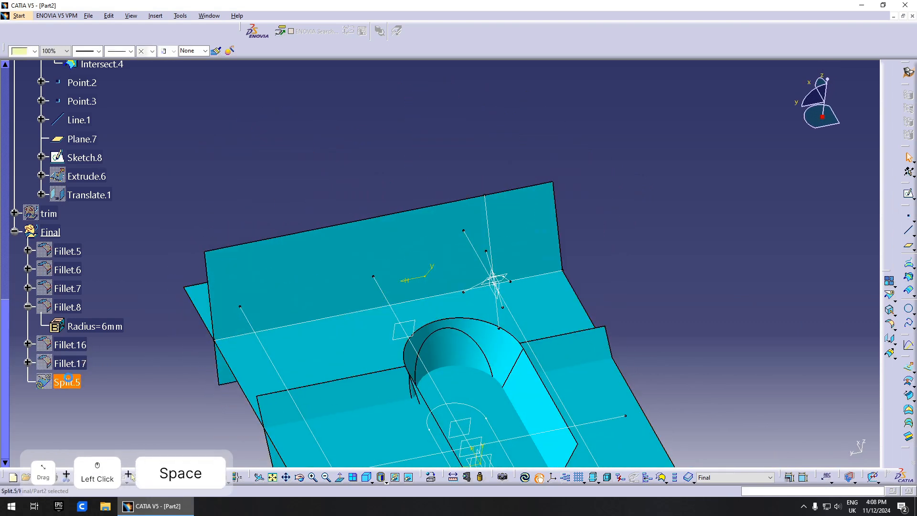
right_click(67, 383)
left_click(100, 350)
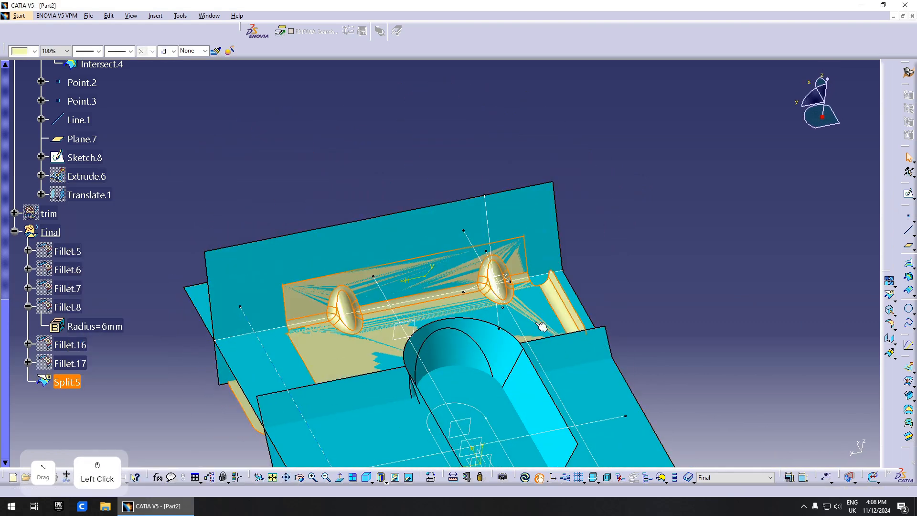
Step: Copy all bird beak features from Point.1 through Translate.1 and paste them into the bird beaks set
middle_click_drag(458, 303, 489, 285)
scroll(320, 317, "up", 5)
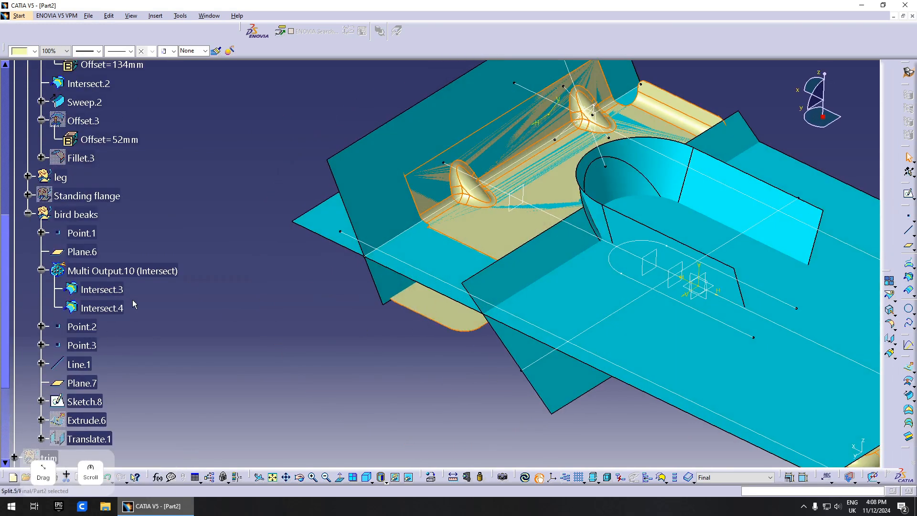
scroll(132, 300, "down", 2)
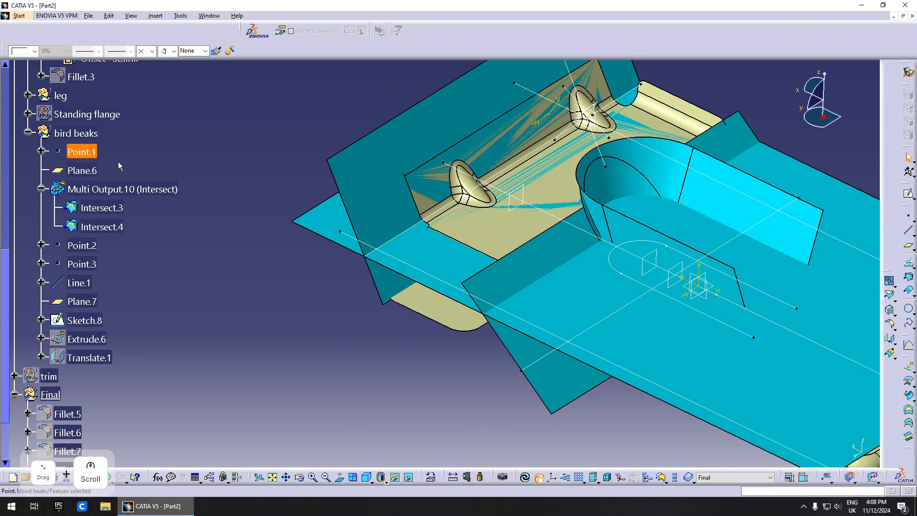
left_click(82, 133)
left_click(82, 151)
left_click(93, 357, "shift")
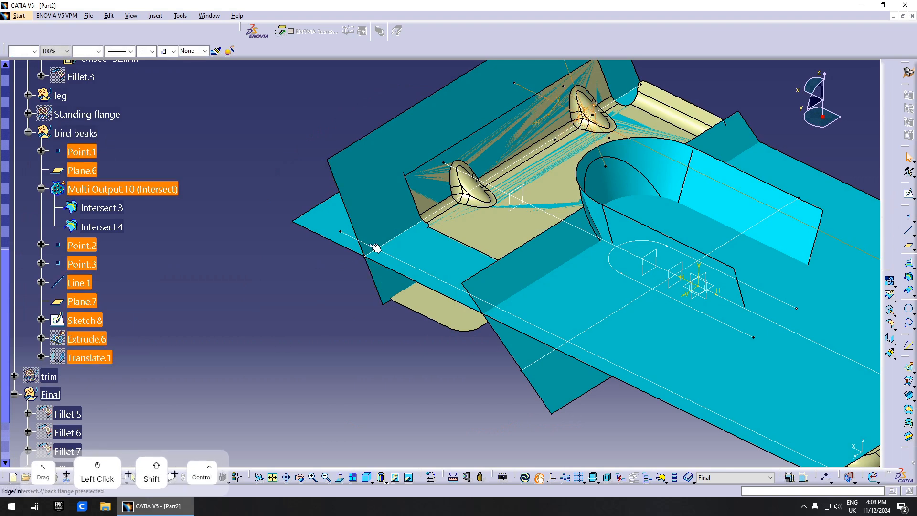
key("ctrl+c")
middle_click_drag(502, 258, 387, 300)
left_click(75, 133)
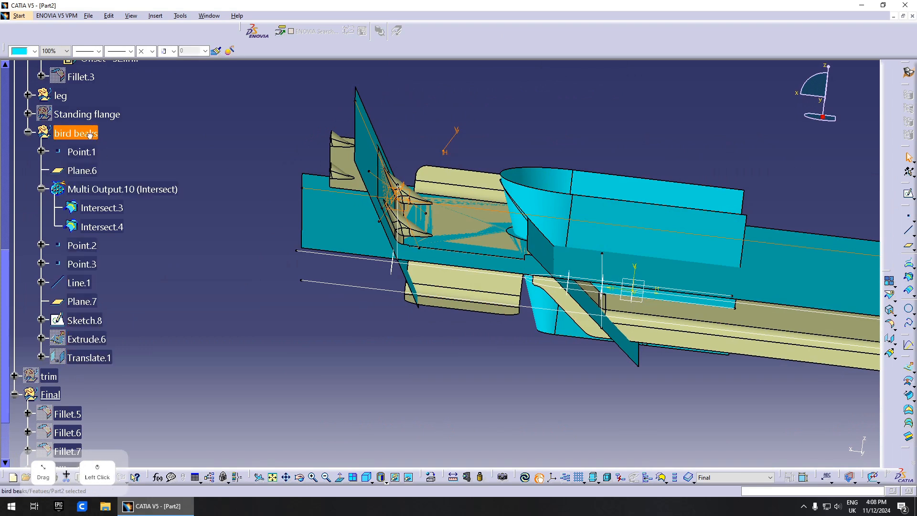
key("ctrl+v")
Step: Redefine the copied Point.4 on curve Sketch.2, measured from the reversed extremity at a length of 91 mm
scroll(136, 339, "down", 4)
left_click(151, 317)
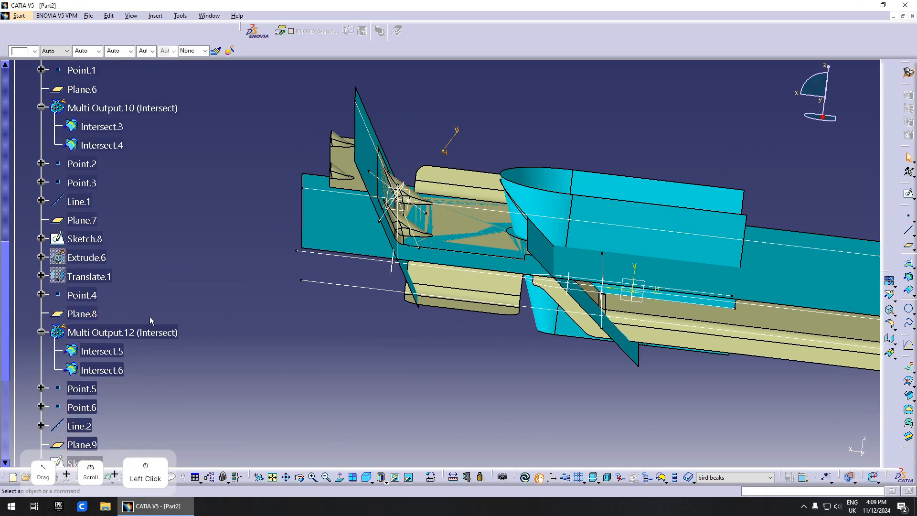
double_click(85, 298)
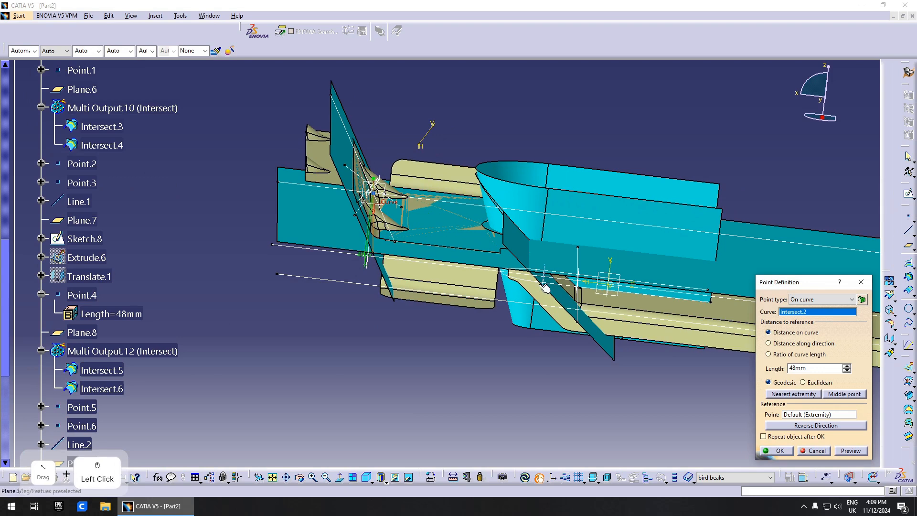
left_click(508, 299)
middle_click_drag(281, 307, 535, 308)
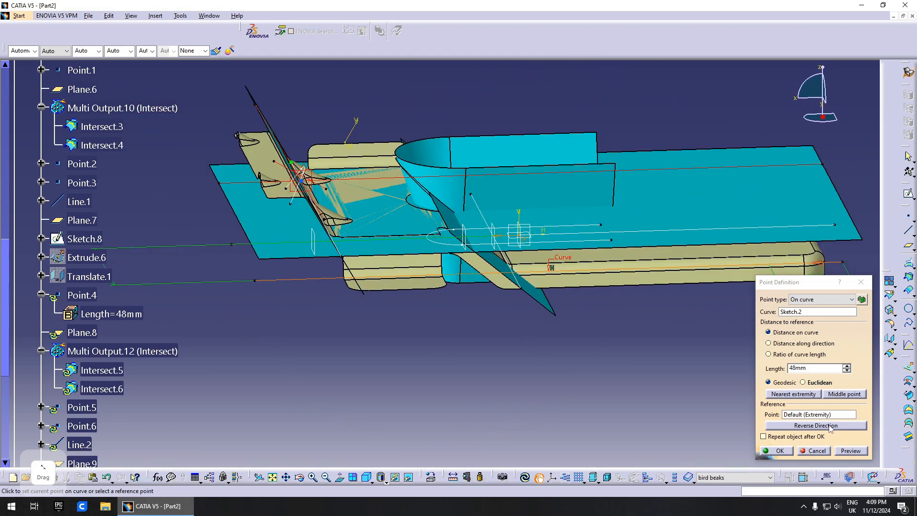
left_click(828, 426)
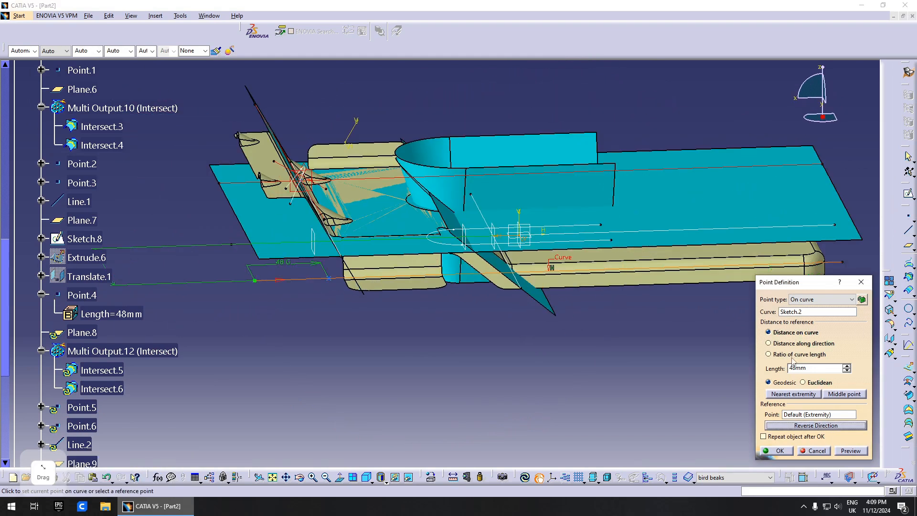
type("80")
middle_click_drag(440, 355, 440, 296)
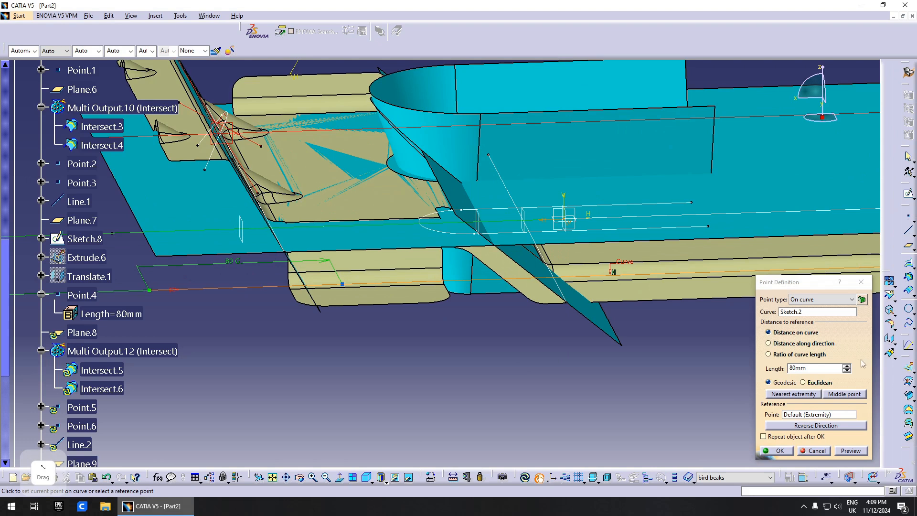
left_click(847, 365)
left_click(848, 366)
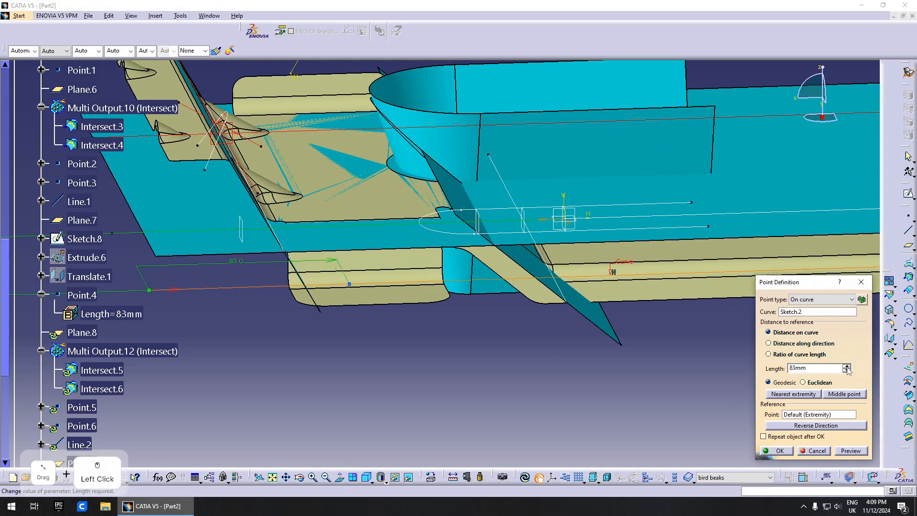
left_click(847, 366)
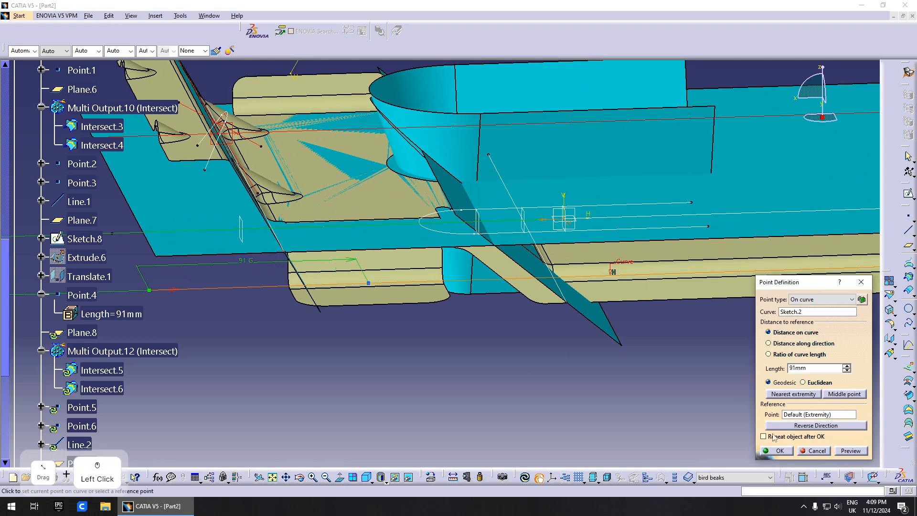
left_click(776, 450)
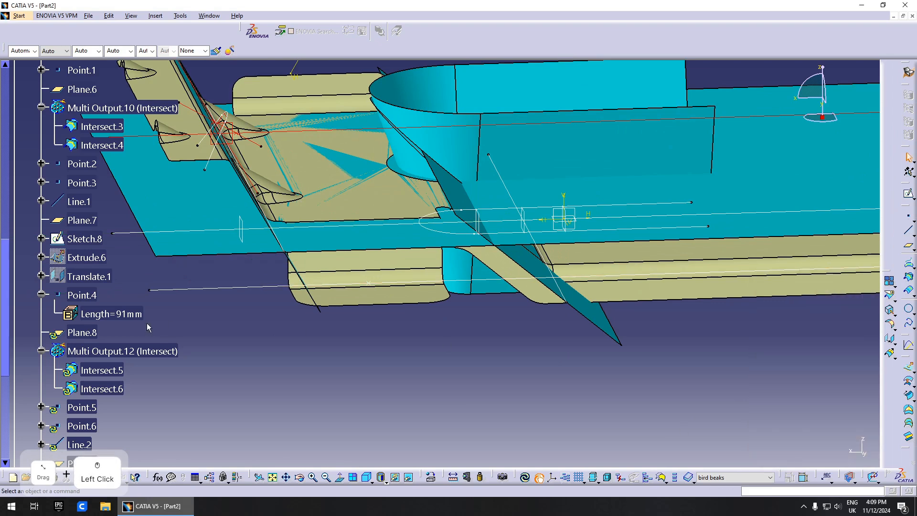
Step: Trace the leg face's source surface with Quick Select and show Sweep.3 in the leg set
scroll(144, 315, "down", 3)
left_click(120, 271)
left_click(333, 269)
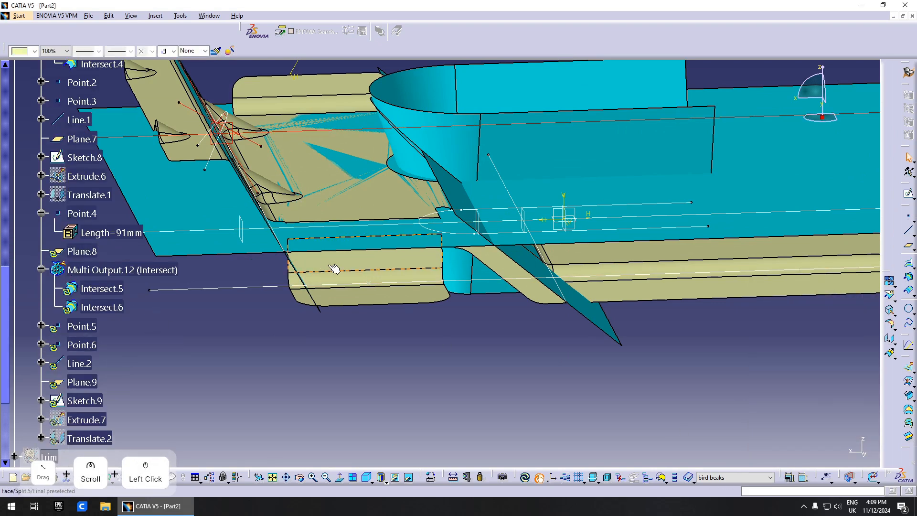
left_click(907, 172)
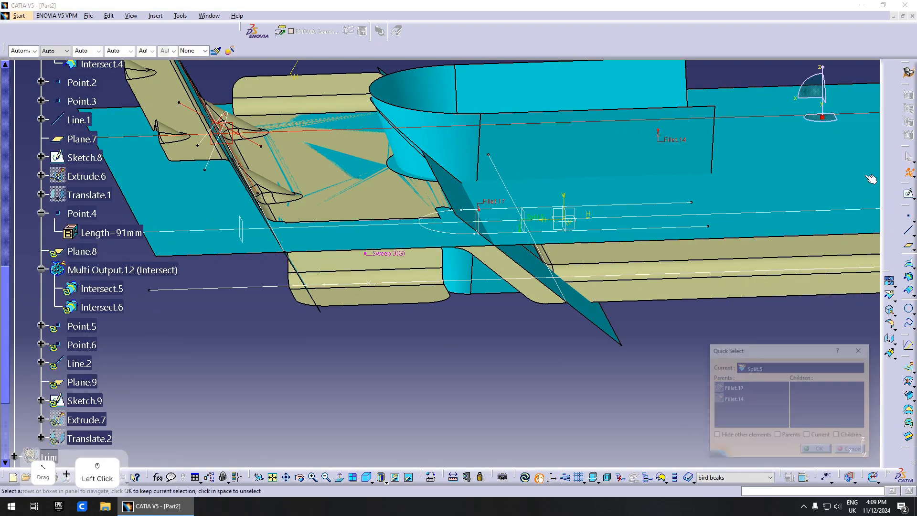
right_click(384, 254)
left_click(396, 262)
right_click(87, 266)
left_click(114, 299)
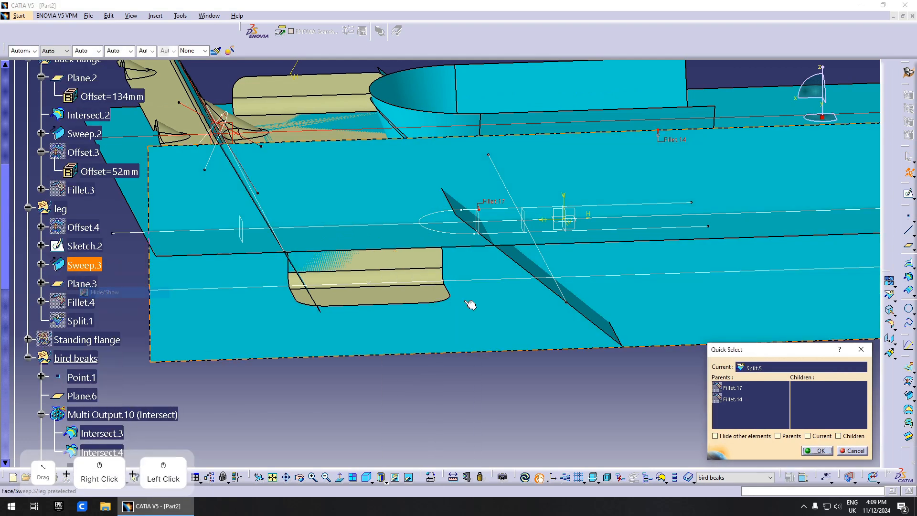
Step: Show the Offset.4 surface in the leg set and hide the Split.5 body
right_click(392, 281)
left_click(396, 296)
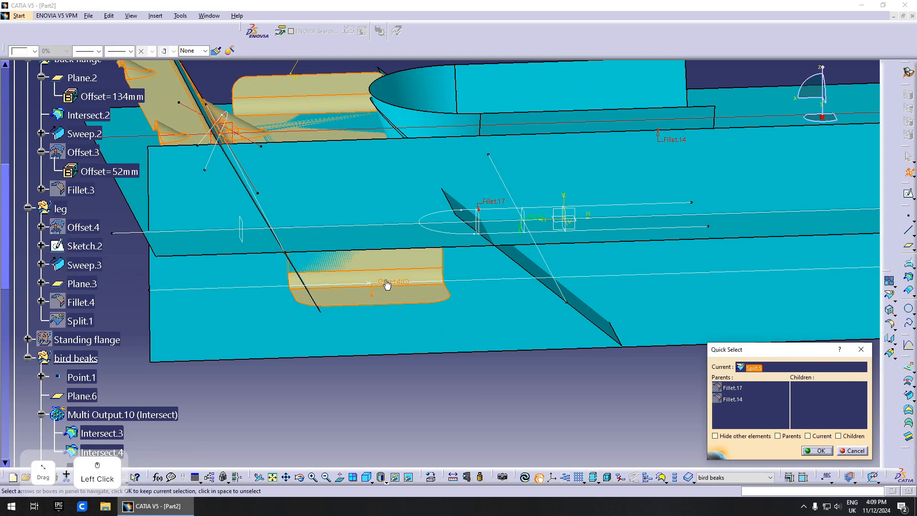
right_click(387, 285)
left_click(380, 290)
right_click(87, 266)
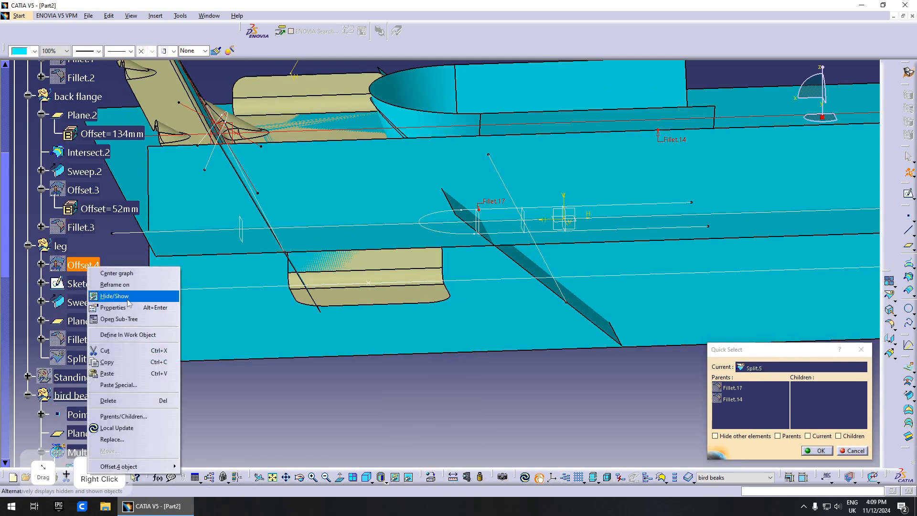
left_click(128, 300)
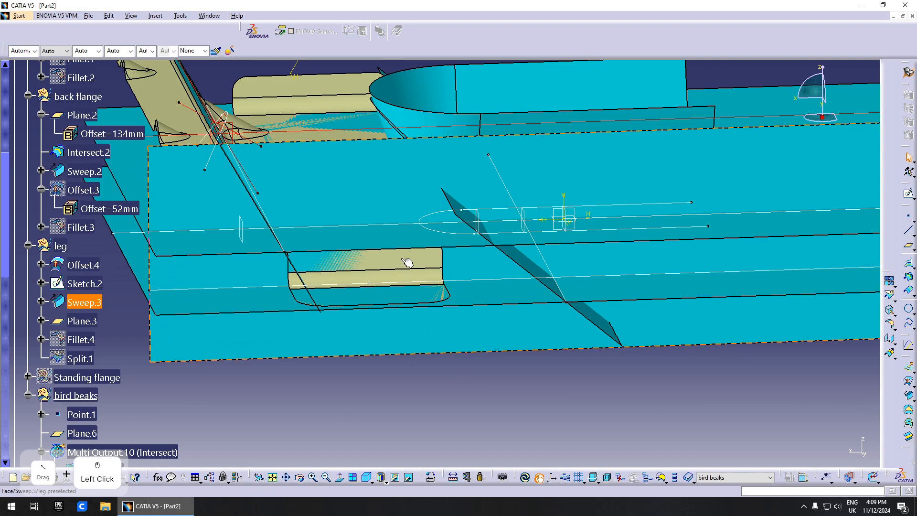
left_click(409, 276)
key("space")
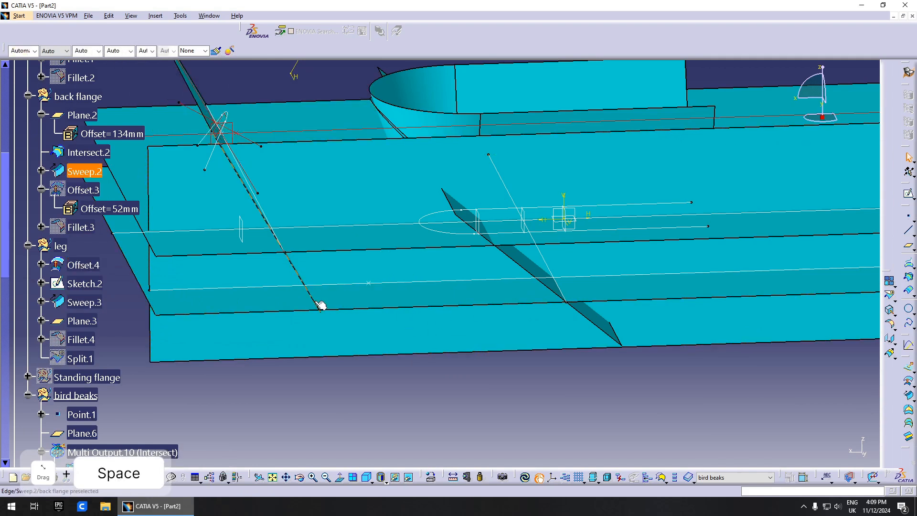
Step: Redefine Plane.8 as normal to curve Sketch.2 at Point.4, aligning it with the original orientation
middle_click_drag(321, 305, 496, 350)
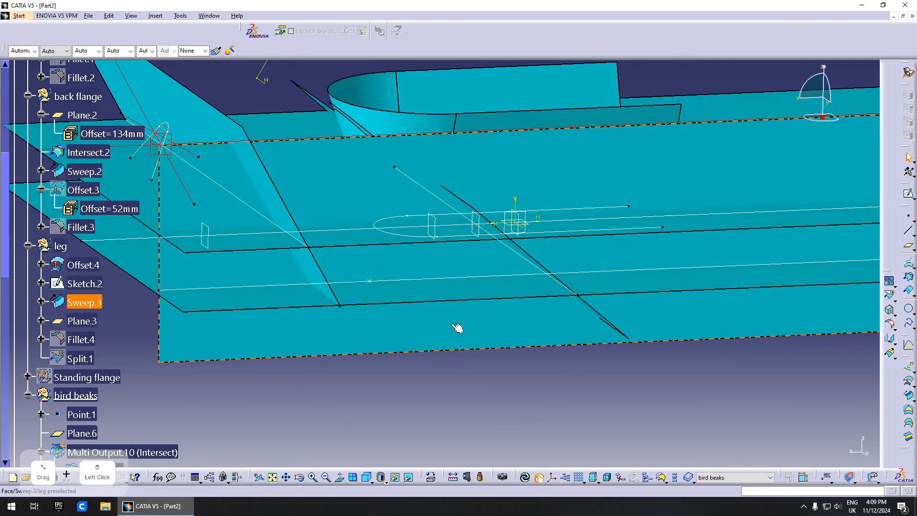
right_click(374, 284)
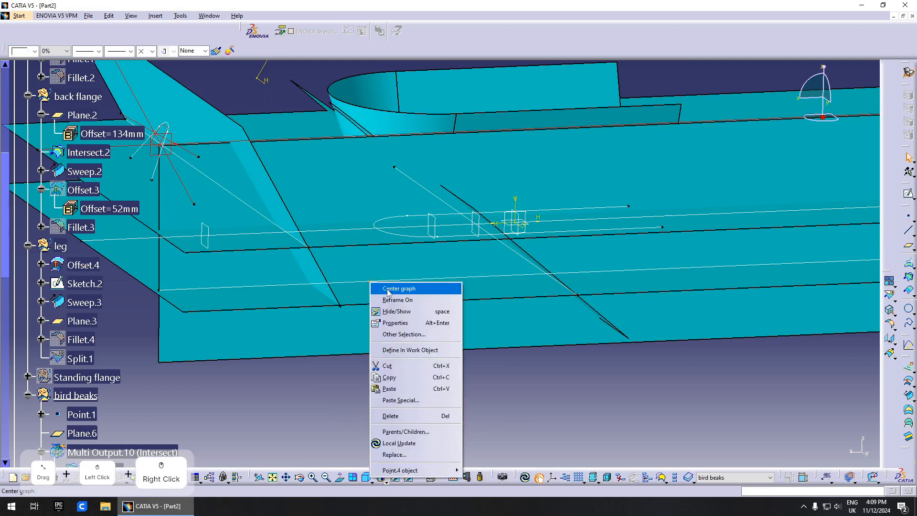
left_click(388, 288)
double_click(87, 303)
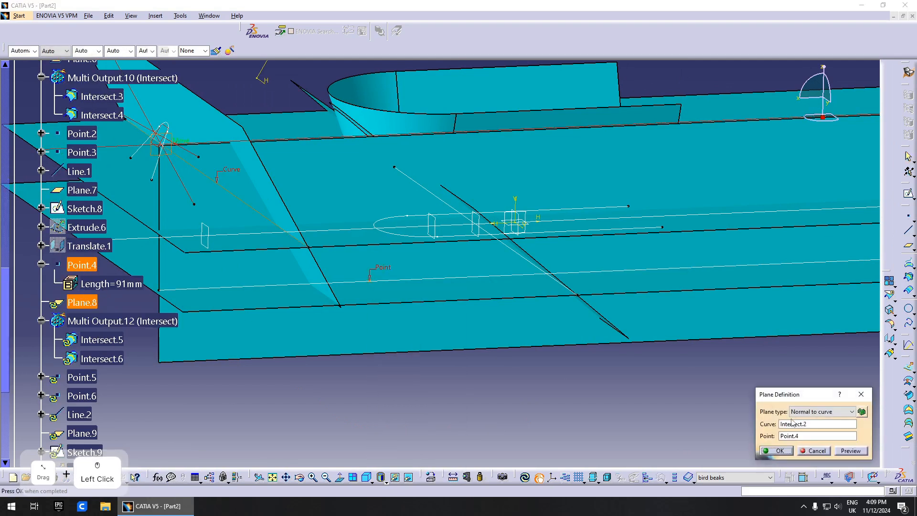
left_click(800, 426)
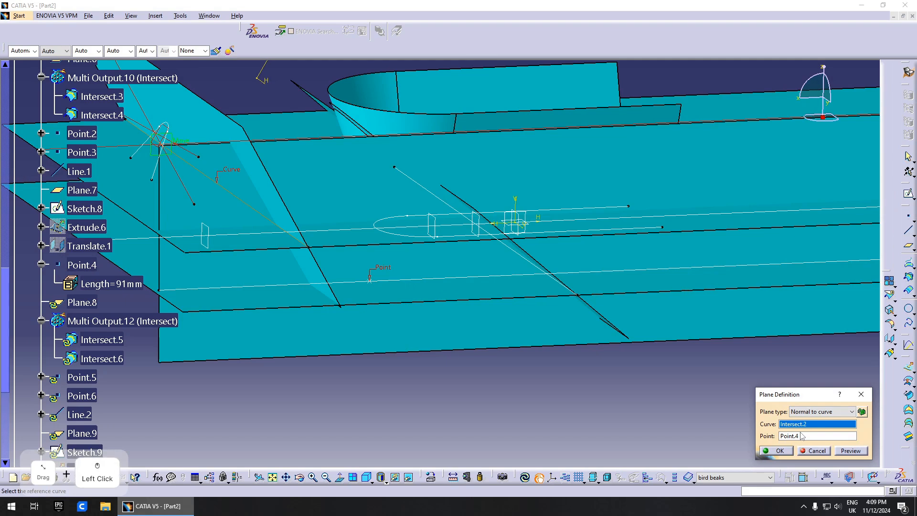
left_click(440, 282)
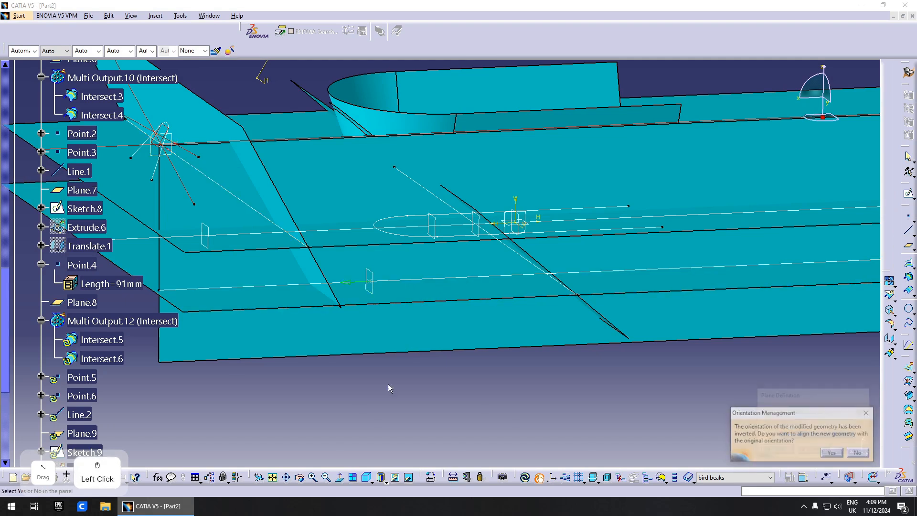
scroll(388, 384, "down", 2)
left_click(832, 453)
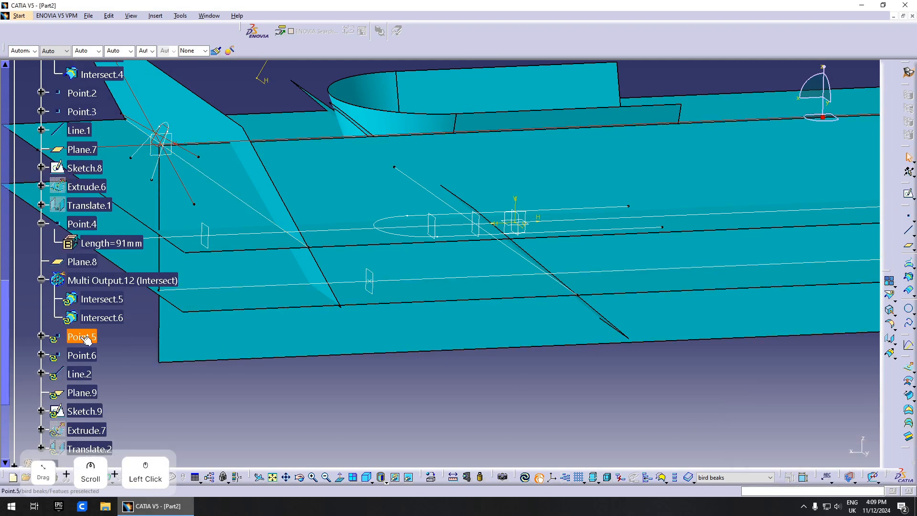
Step: Redefine the Multi Output.12 intersection by clearing its old first elements and intersecting Sweep.3 with Offset.4
double_click(98, 286)
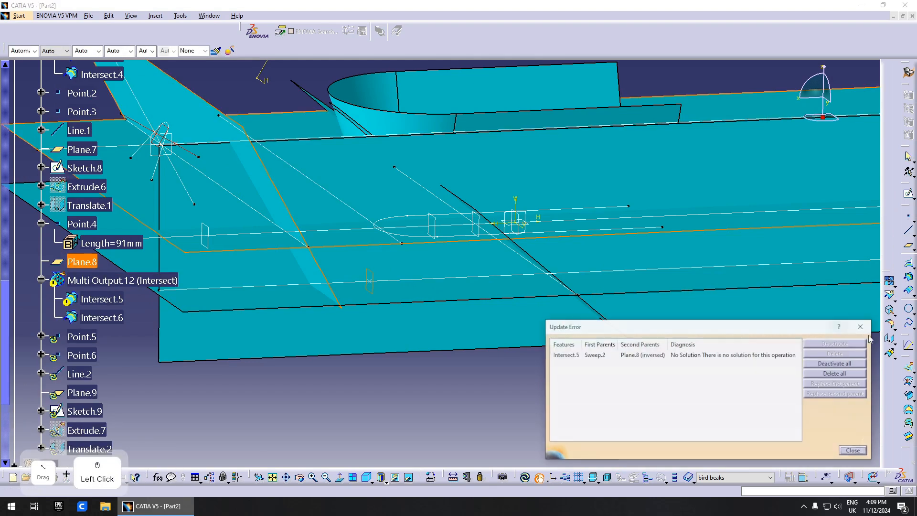
left_click(828, 364)
right_click(843, 336)
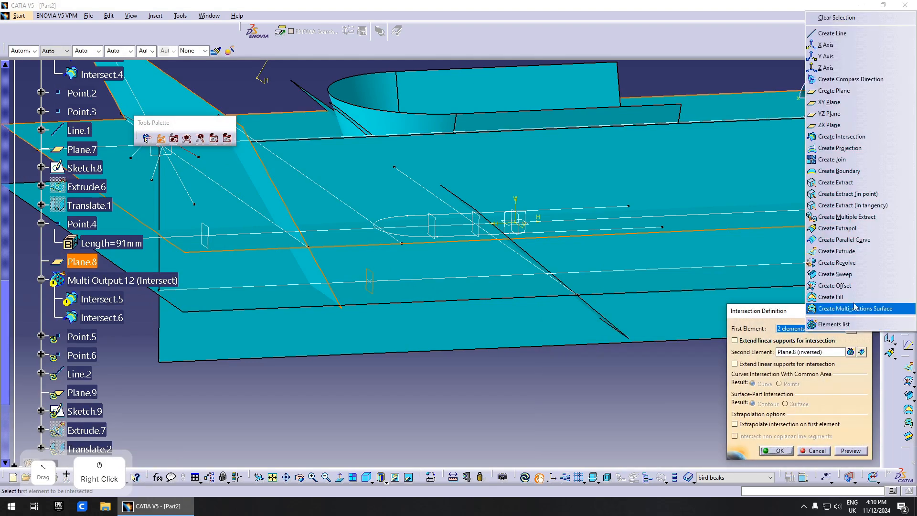
left_click(836, 18)
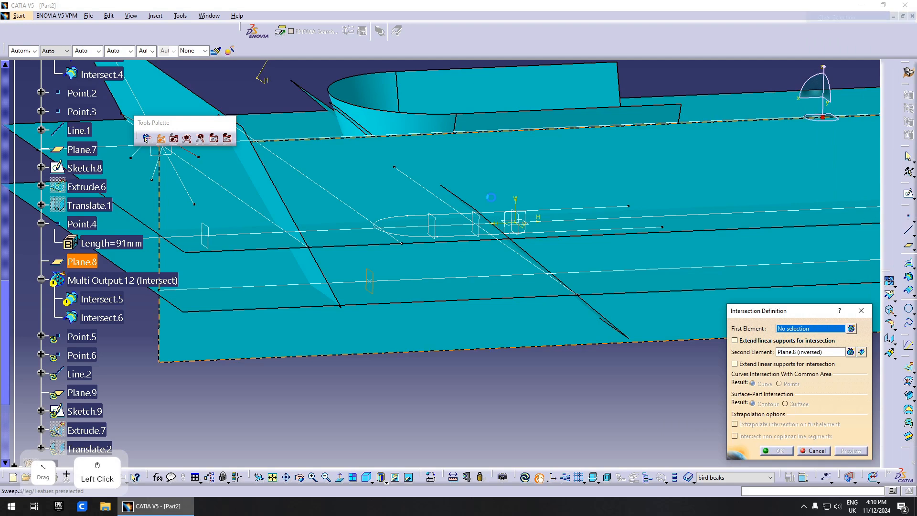
middle_click_drag(432, 292, 471, 296)
left_click(436, 274)
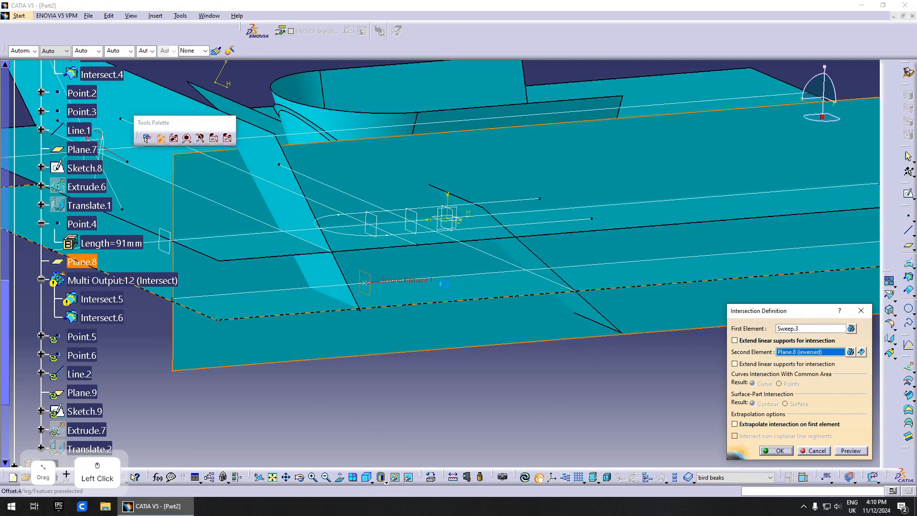
left_click(442, 293)
left_click(778, 451)
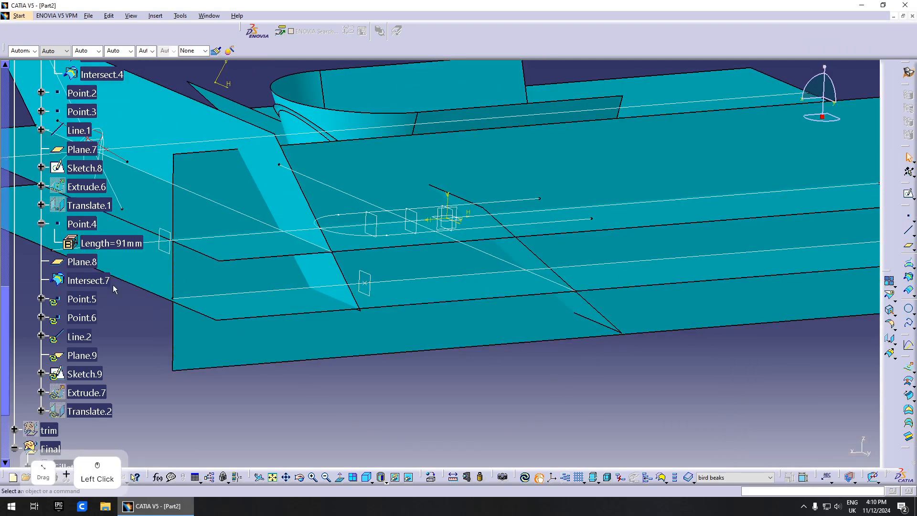
Step: Redefine the leg intersection with Offset.4 as the first element and Plane.8 as the second element
left_click(88, 282)
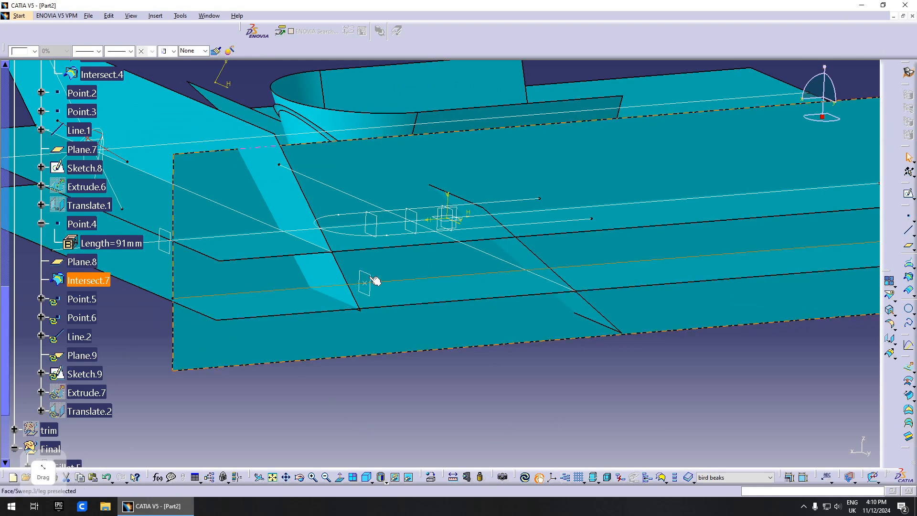
double_click(101, 283)
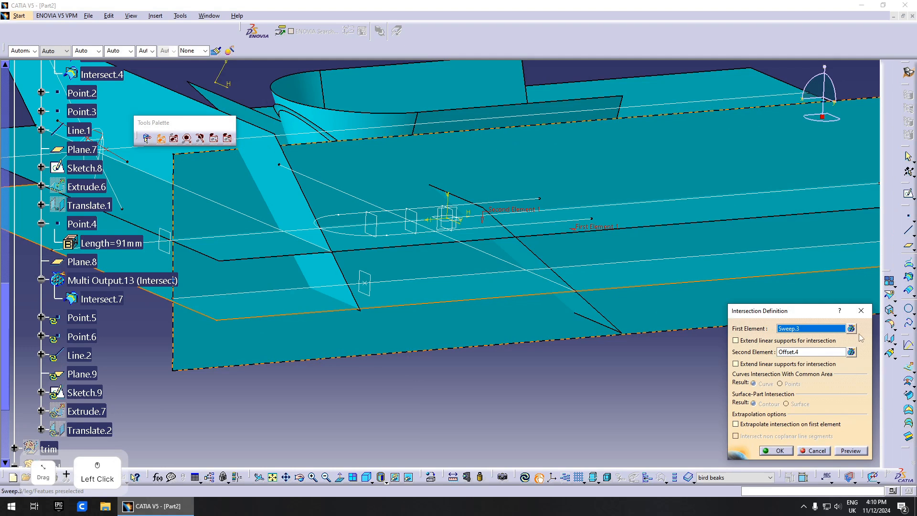
left_click(851, 329)
left_click(433, 268)
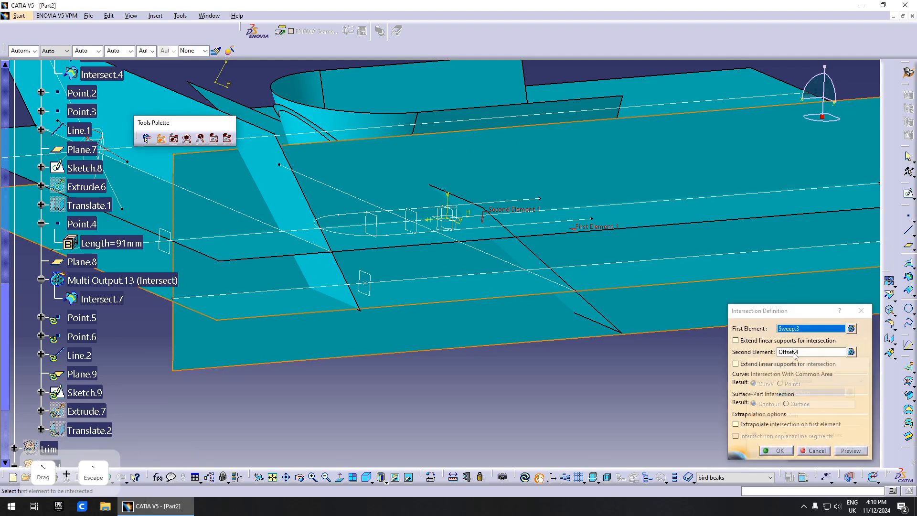
key("Escape")
left_click(807, 353)
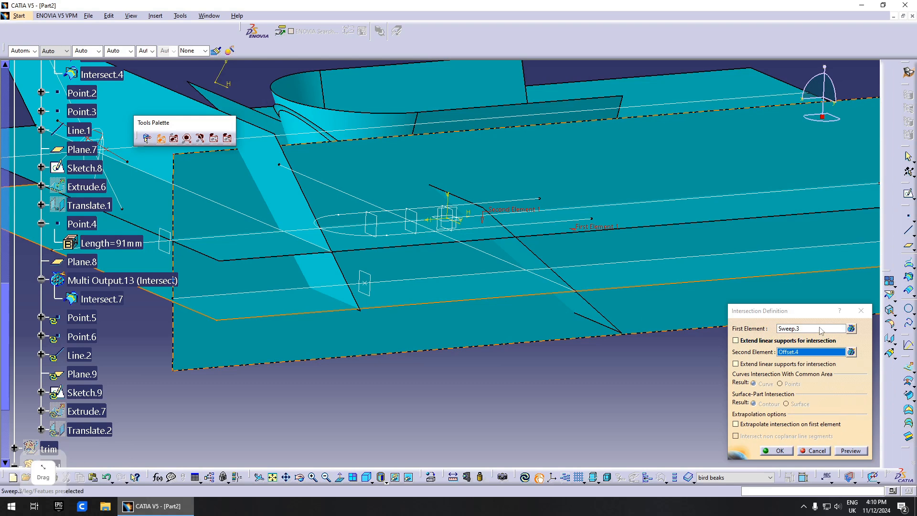
left_click(814, 329)
left_click(815, 353)
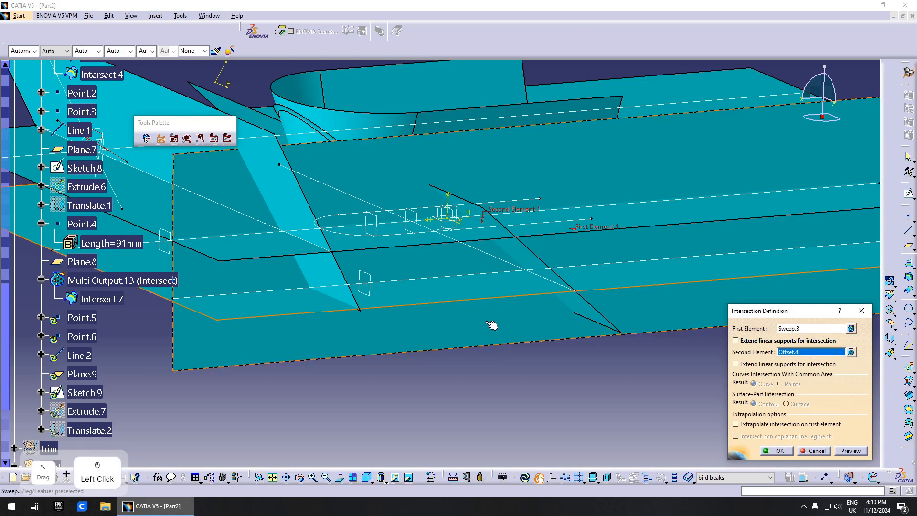
left_click(371, 278)
left_click(811, 330)
left_click(546, 308)
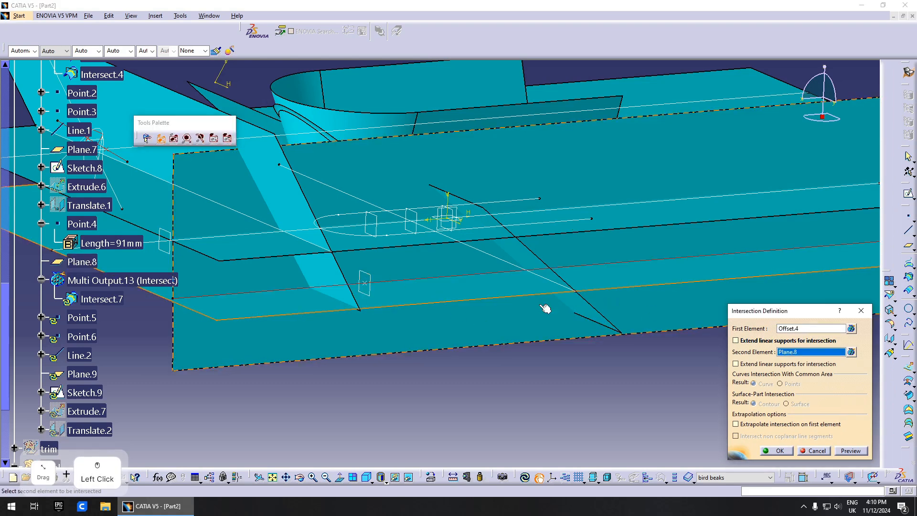
Step: Add Sweep.3 to the first elements so both leg surfaces are intersected with Plane.8
left_click(807, 330)
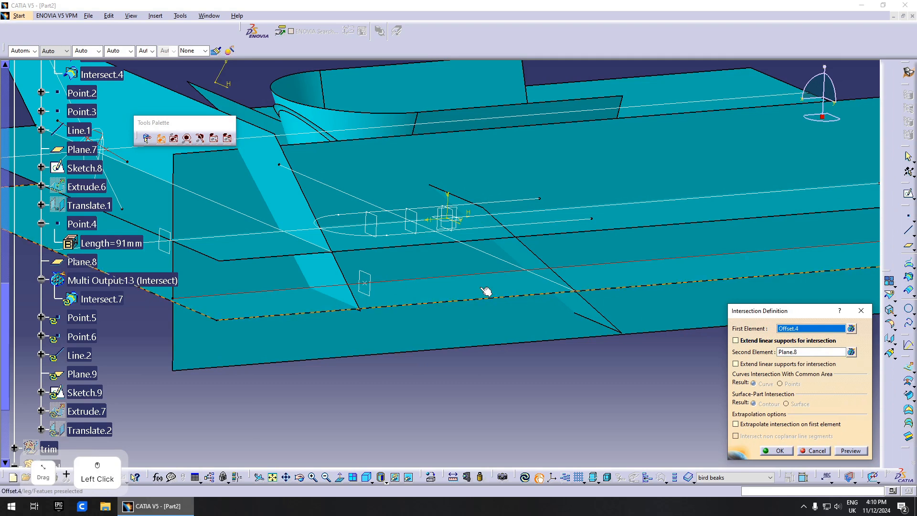
left_click(850, 329)
left_click(432, 268)
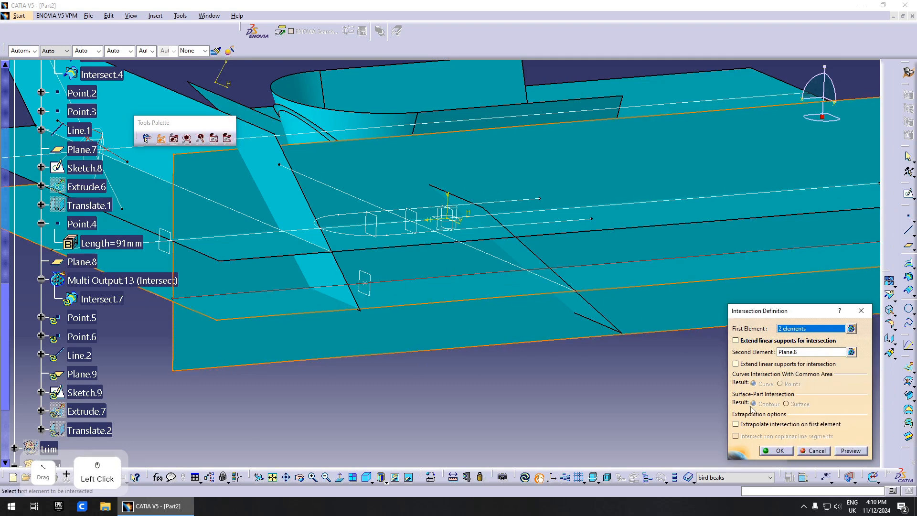
left_click(779, 451)
left_click(91, 337)
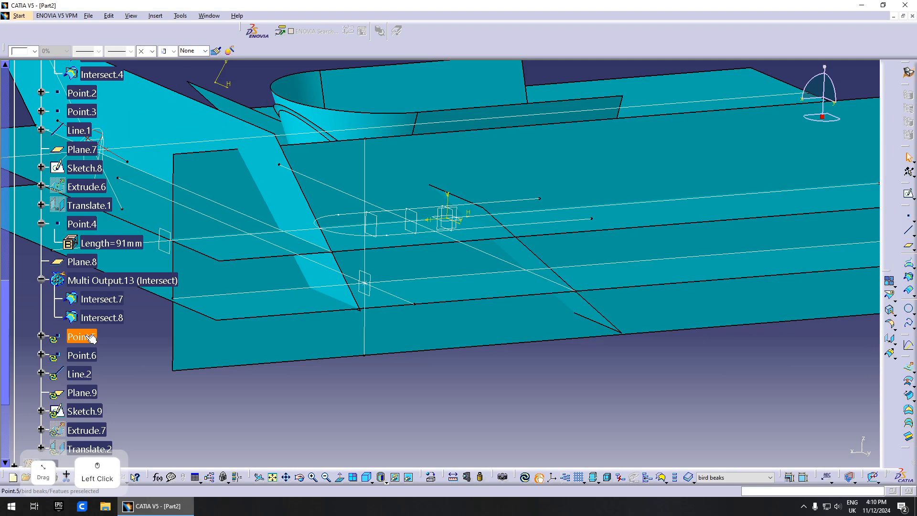
double_click(79, 336)
key("Escape")
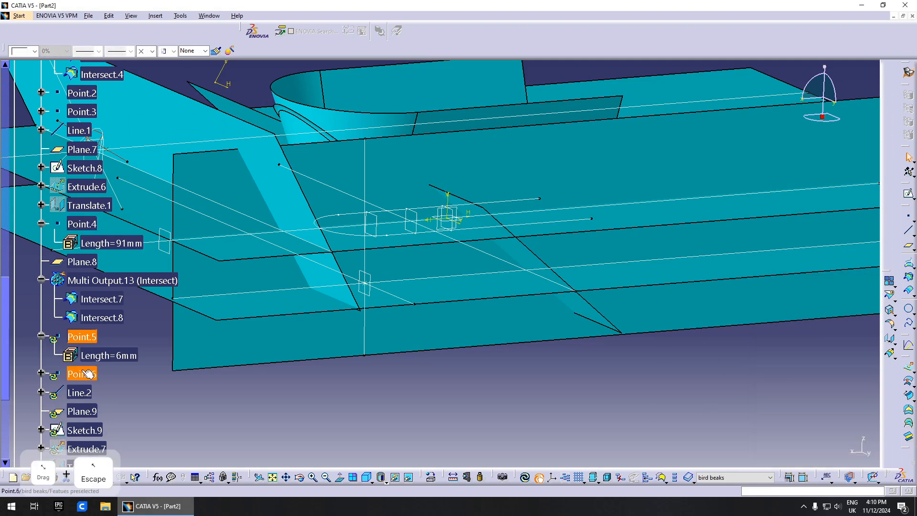
double_click(88, 374)
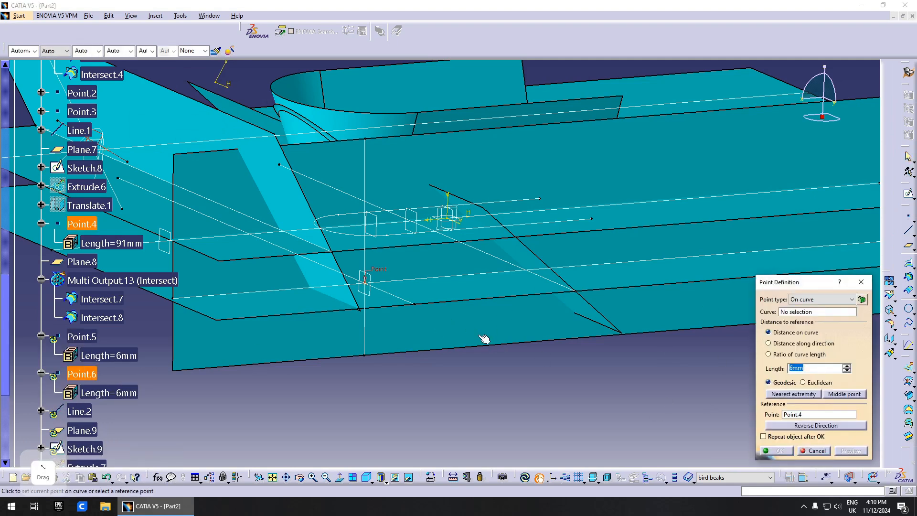
key("Escape")
left_click(82, 337)
right_click(82, 339)
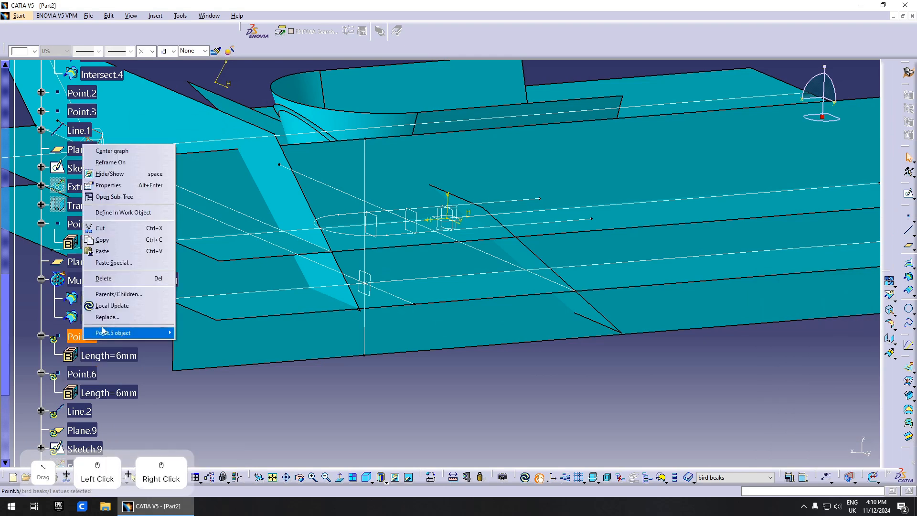
left_click(112, 306)
key("Escape")
Step: Redefine Point.5 on curve Intersect.8 and Point.6 on curve Intersect.7, keeping Point.4 as their reference
double_click(91, 336)
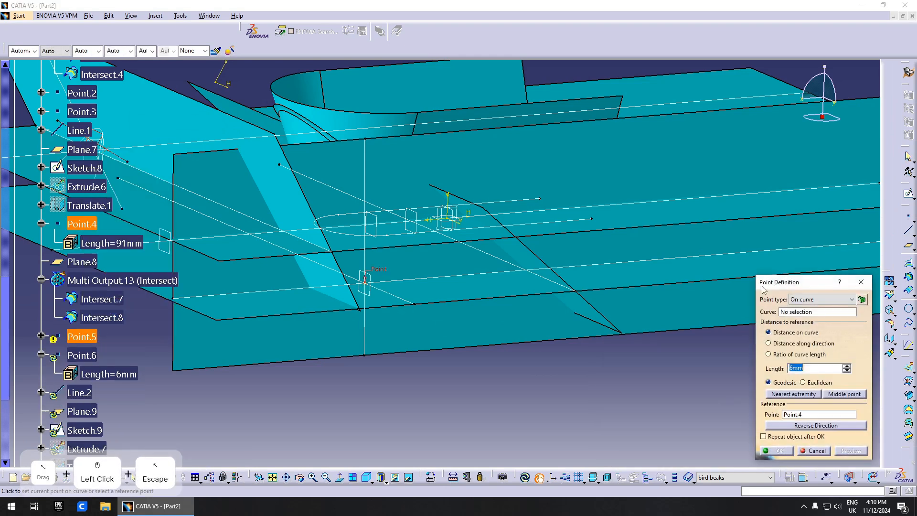
left_click(806, 312)
left_click(365, 254)
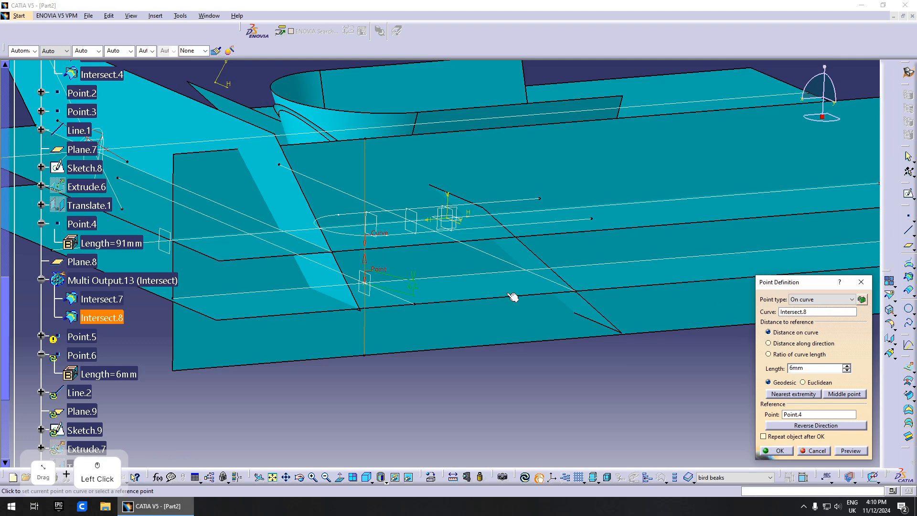
left_click(779, 450)
double_click(82, 355)
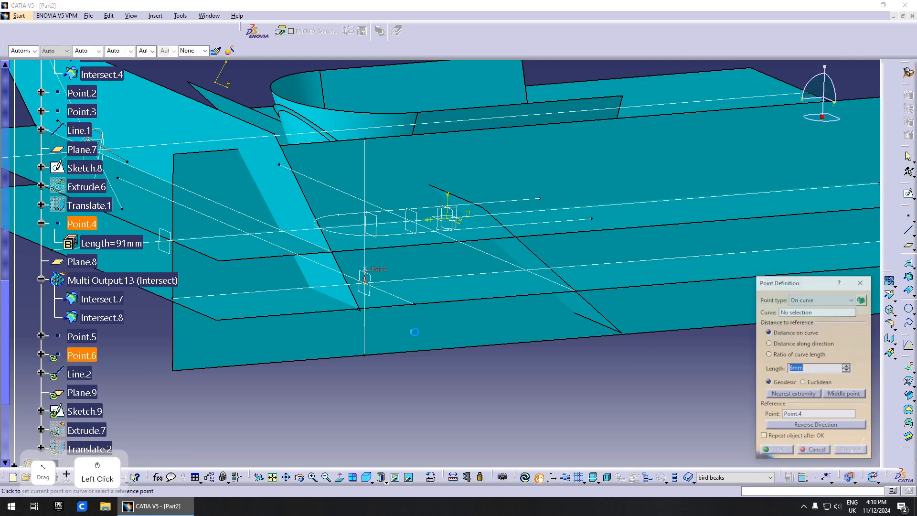
left_click(384, 288)
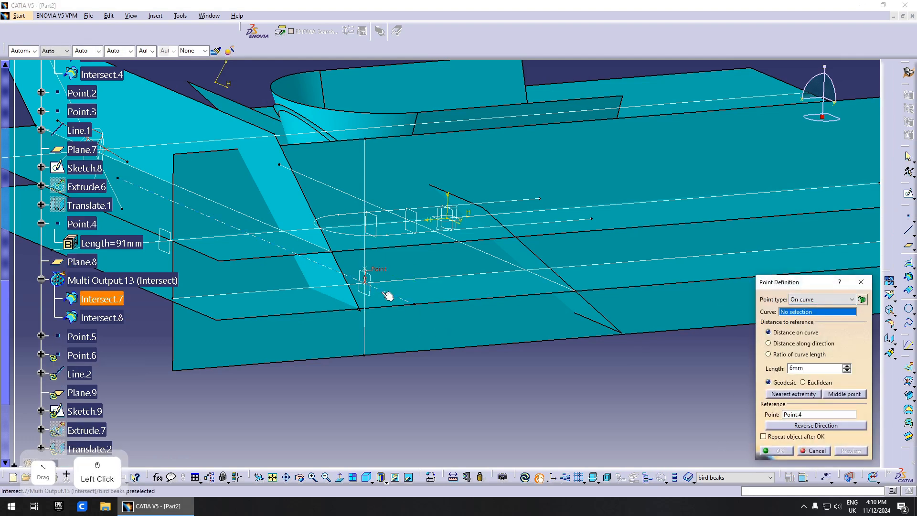
left_click(778, 450)
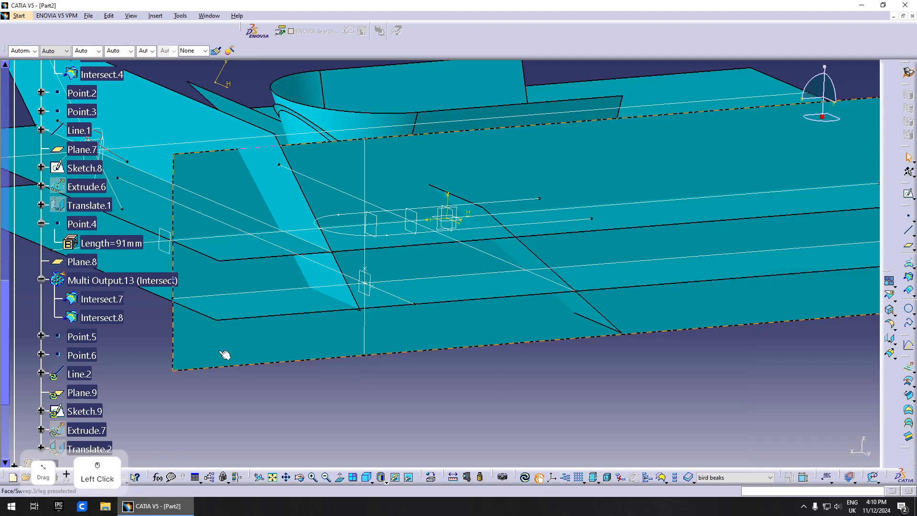
Step: Run a local update on Sketch.9 and examine its placement at the leg bend
right_click(80, 413)
left_click(108, 377)
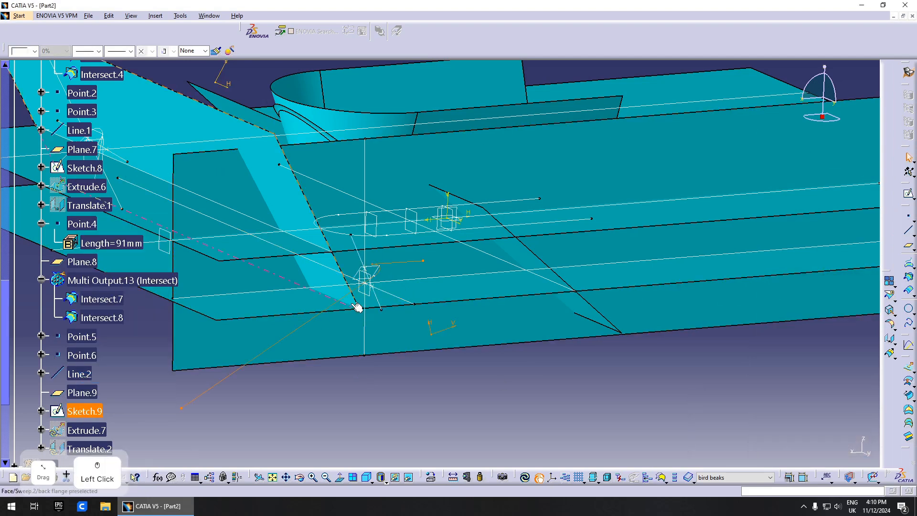
middle_click(364, 282)
mouse_move(497, 344)
middle_mouse_down()
mouse_move(439, 274)
mouse_move(532, 259)
mouse_move(517, 273)
mouse_move(432, 249)
mouse_move(430, 300)
mouse_move(487, 325)
mouse_move(466, 315)
middle_mouse_up()
scroll(153, 349, "down", 2)
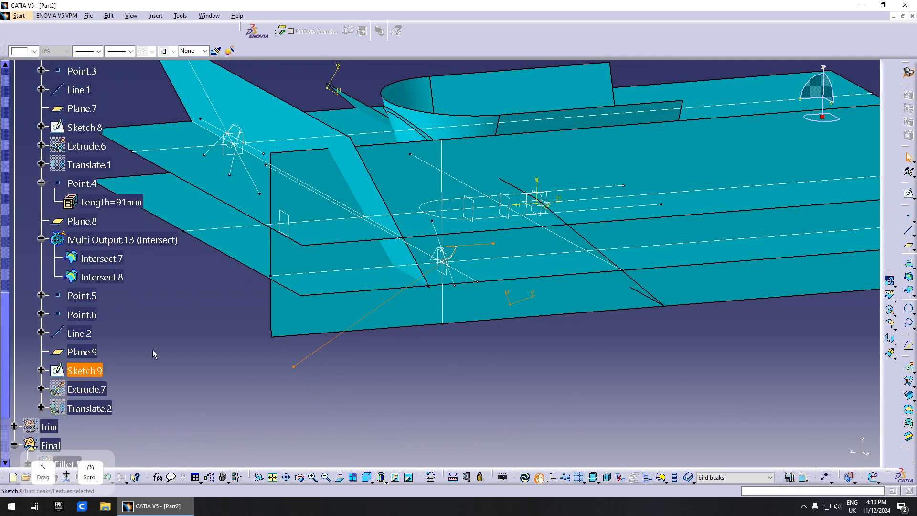
Step: Delete the copied Translate.2 from the bird beaks set
left_click(93, 413)
key("Delete")
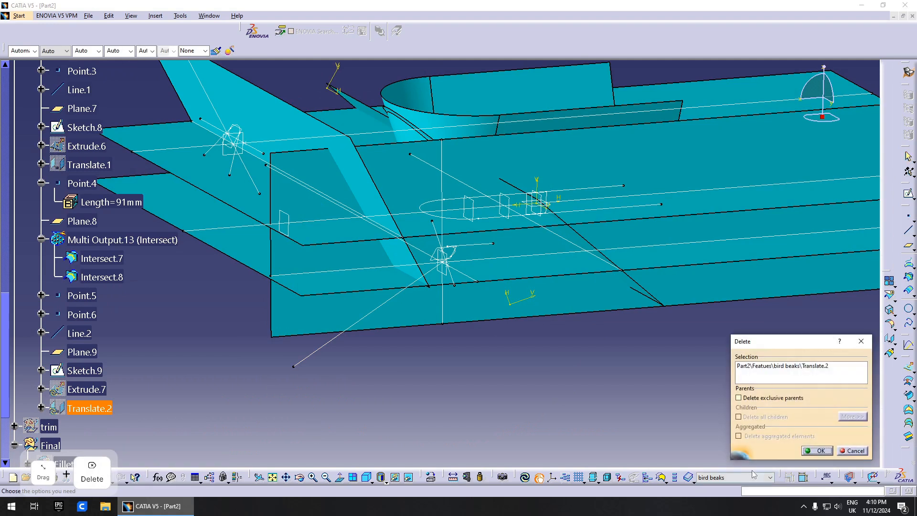
left_click(816, 450)
double_click(97, 388)
mouse_move(494, 247)
middle_mouse_down()
mouse_move(491, 261)
mouse_move(751, 329)
middle_mouse_up()
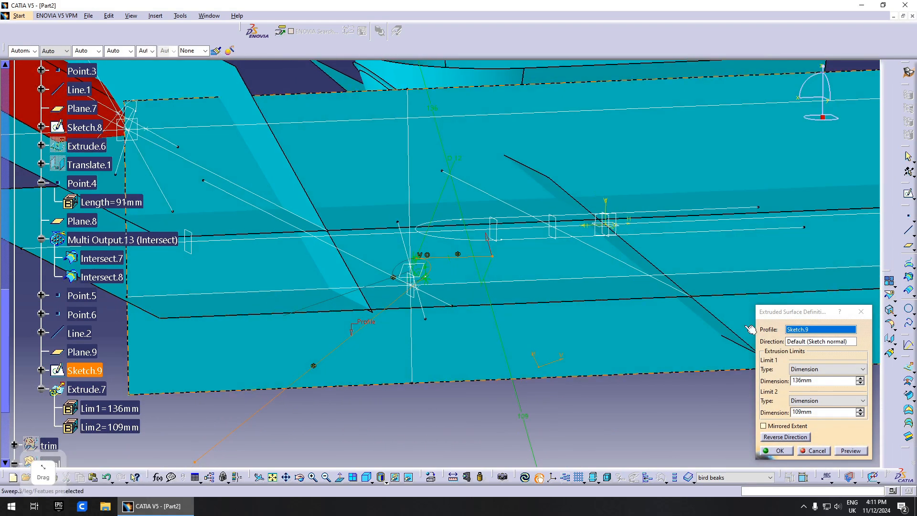
left_click(816, 451)
Step: Change the support of Sketch.9 to the Positioned type, referenced to Plane.9
right_click(86, 370)
mouse_move(136, 366)
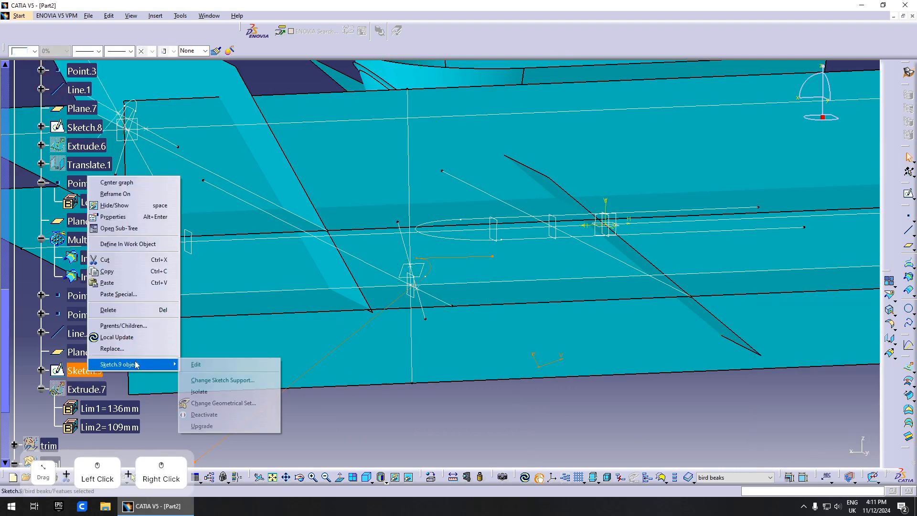
left_click(222, 380)
left_click(530, 277)
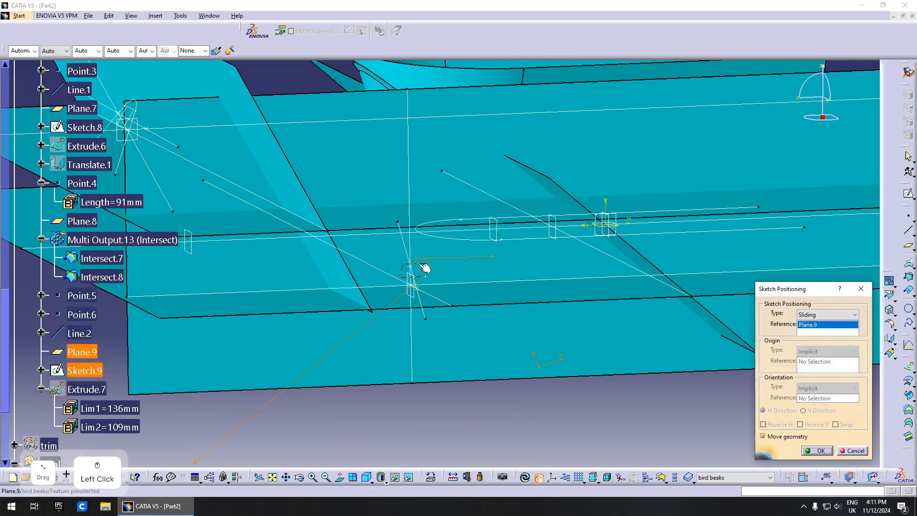
middle_click_drag(589, 268, 514, 303)
left_click(836, 318)
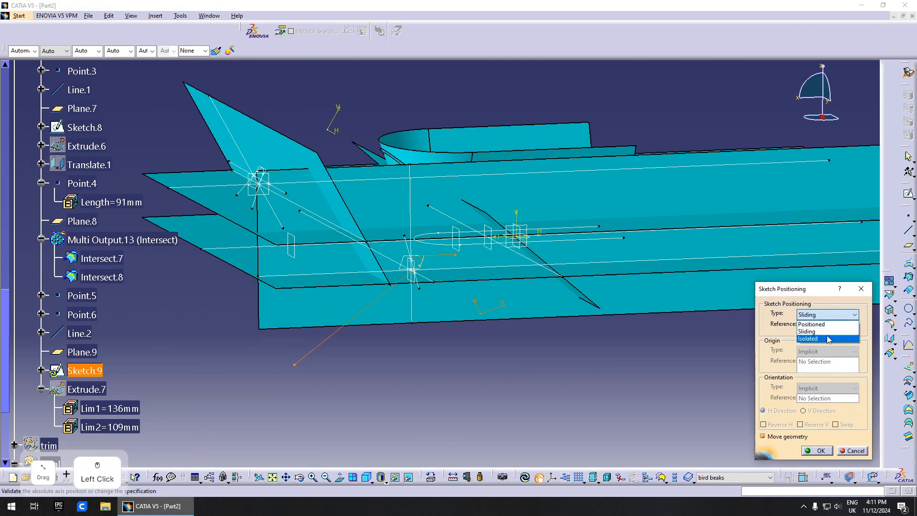
middle_click_drag(485, 288, 455, 285)
left_click(812, 352)
left_click(800, 352)
Step: Orient Sketch.9 parallel to the line Sketch.2, with its H direction reversed
left_click(831, 388)
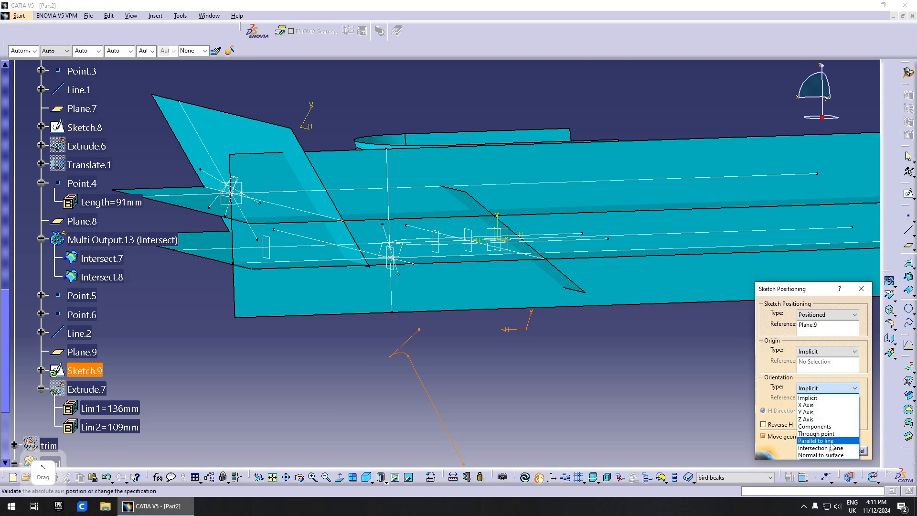
left_click(832, 440)
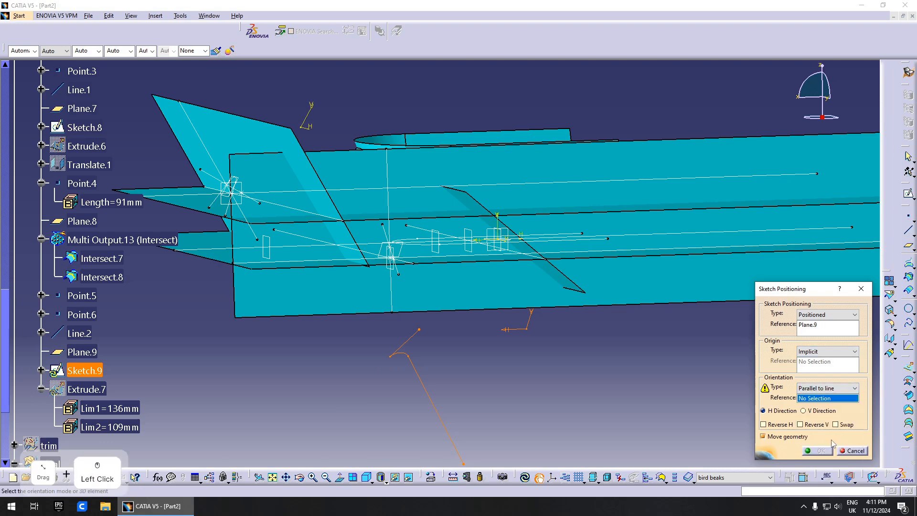
left_click(432, 259)
mouse_move(509, 288)
middle_mouse_down()
mouse_move(500, 287)
mouse_move(590, 352)
mouse_move(492, 332)
mouse_move(511, 336)
middle_mouse_up()
left_click(777, 424)
middle_click_drag(645, 343, 604, 325)
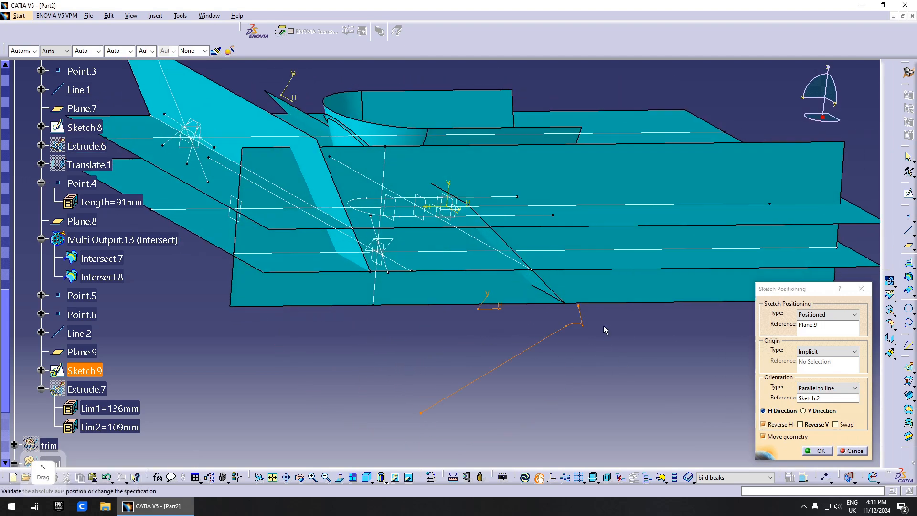
Step: Try reversing the V direction of Sketch.9, with and without the H reversal
left_click(801, 424)
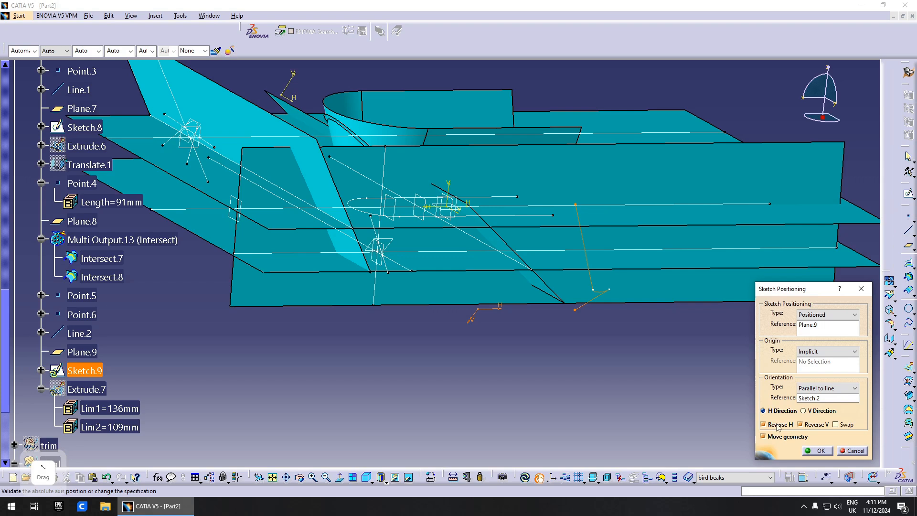
mouse_move(502, 306)
middle_mouse_down()
mouse_move(446, 231)
mouse_move(492, 274)
middle_mouse_up()
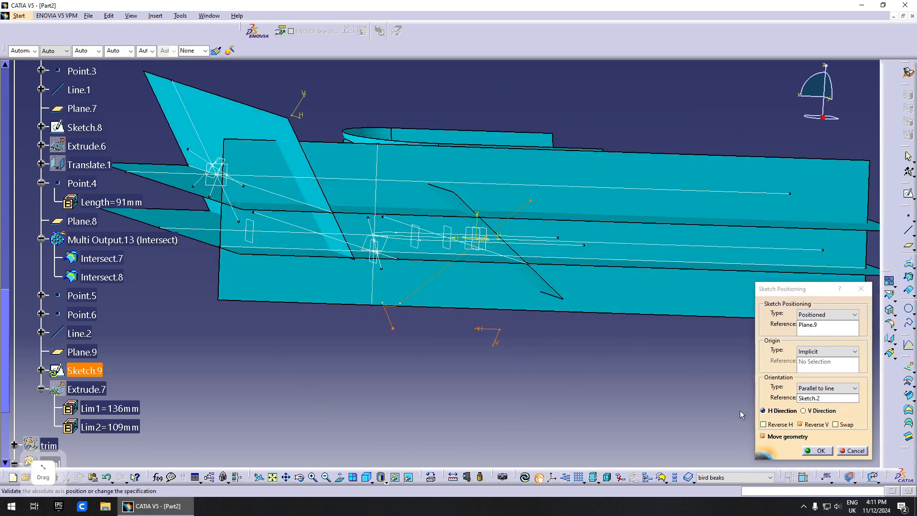
left_click(788, 424)
mouse_move(477, 363)
middle_mouse_down()
mouse_move(420, 358)
mouse_move(421, 349)
mouse_move(457, 354)
mouse_move(397, 335)
mouse_move(497, 377)
mouse_move(500, 351)
mouse_move(551, 355)
mouse_move(617, 332)
middle_mouse_up()
Step: Accept the positioning of Sketch.9 with an implicit origin and only the H direction reversed
left_click(817, 355)
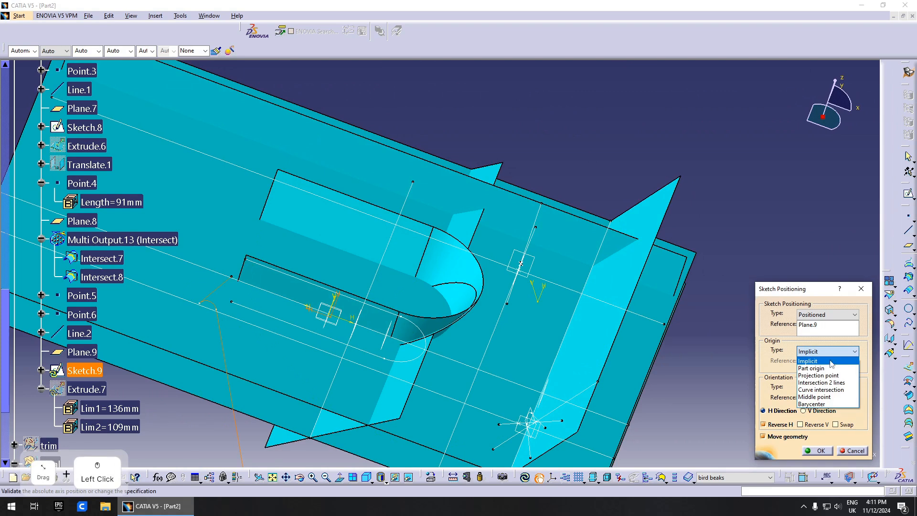
left_click(821, 452)
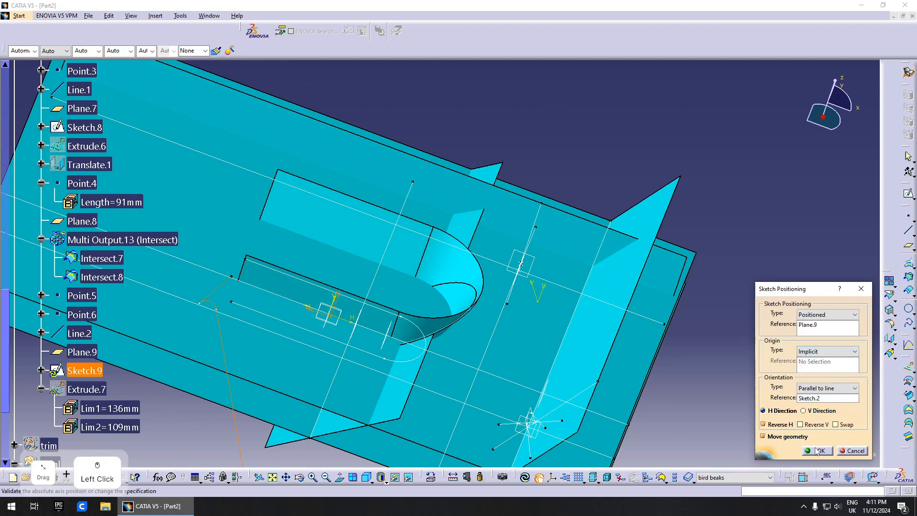
left_click(817, 451)
middle_click_drag(539, 262, 407, 330)
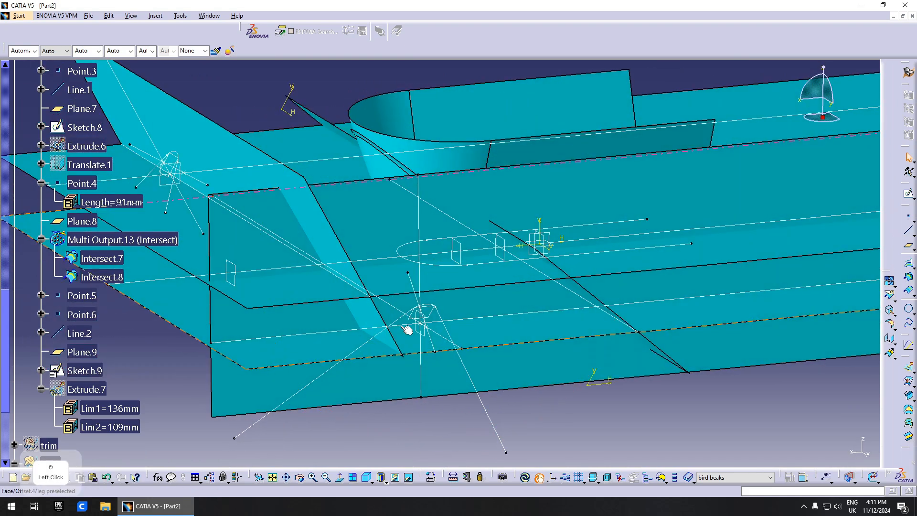
Step: Show Extrude.7 and update it to follow the repositioned Sketch.9
right_click(95, 388)
left_click(125, 223)
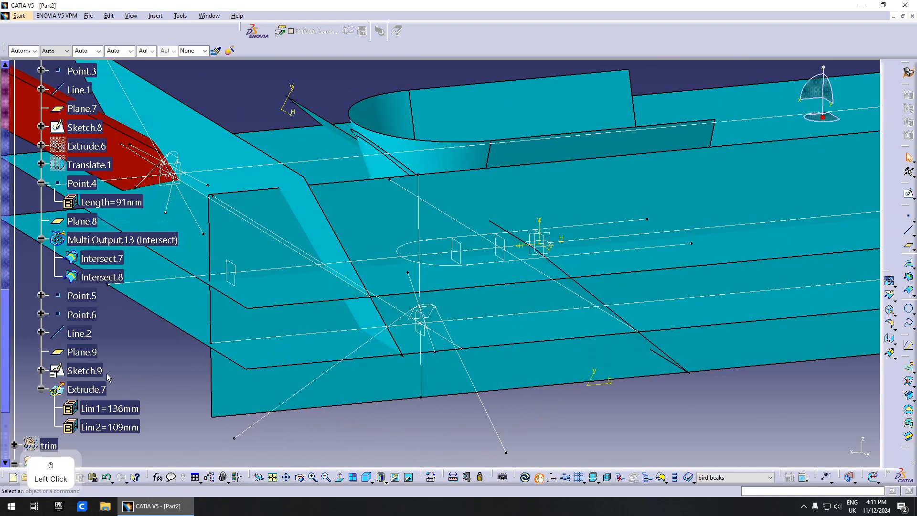
right_click(82, 386)
left_click(113, 353)
Step: Shorten Extrude.7 by setting its second limit to 14 mm
middle_click_drag(419, 317, 543, 250)
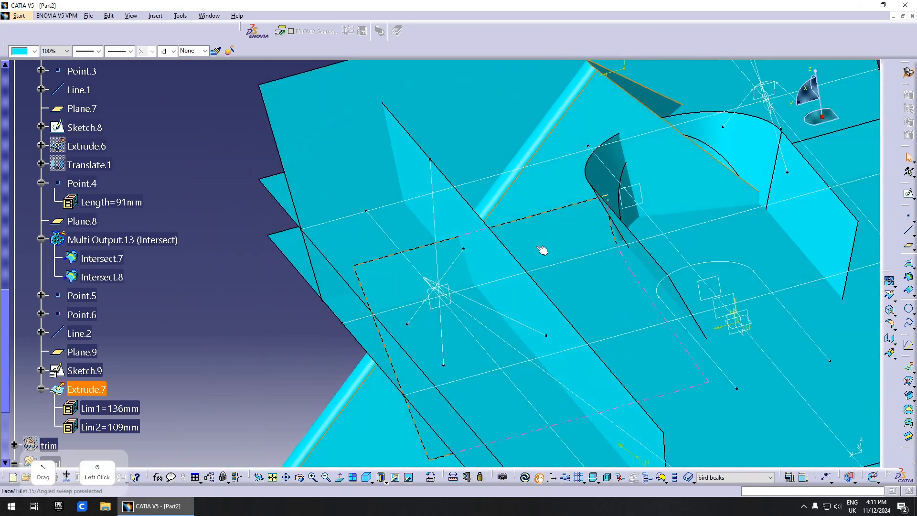
middle_click_drag(562, 184, 639, 286)
left_click_drag(543, 379, 541, 381)
middle_click_drag(541, 381, 422, 368)
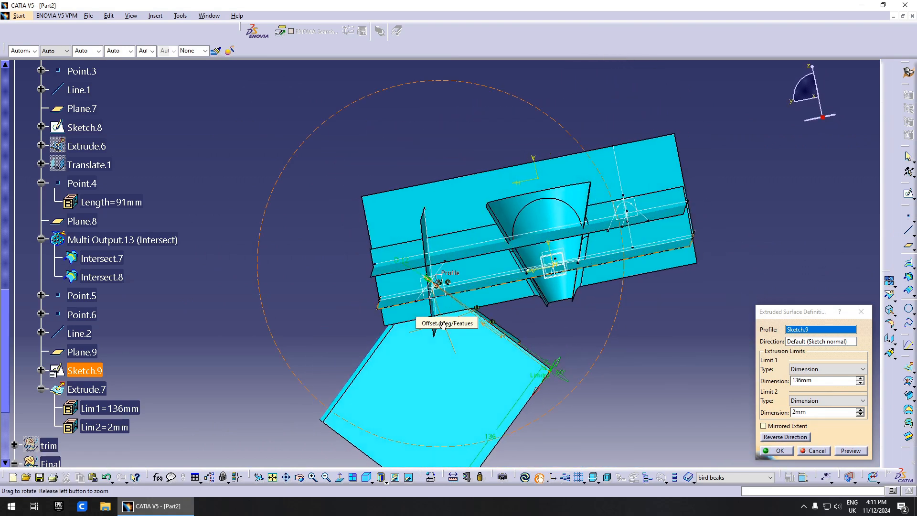
right_click(388, 284)
left_click(412, 303)
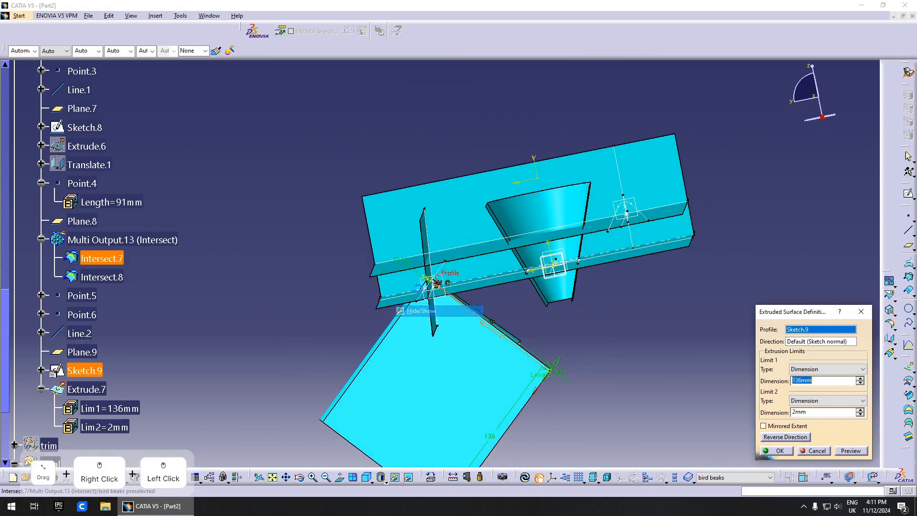
middle_click_drag(432, 286, 497, 268)
right_click(410, 248)
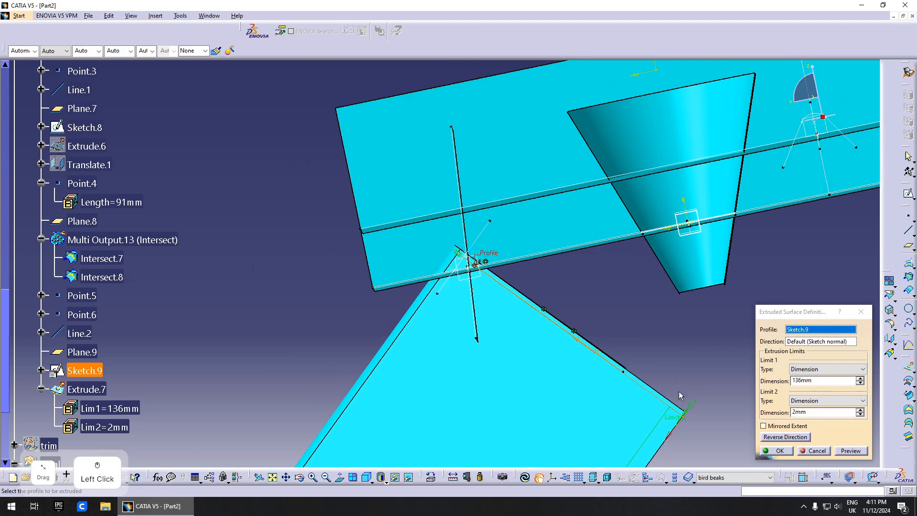
left_click_drag(689, 402, 707, 381)
middle_click_drag(486, 240, 440, 277)
scroll(144, 343, "down", 10)
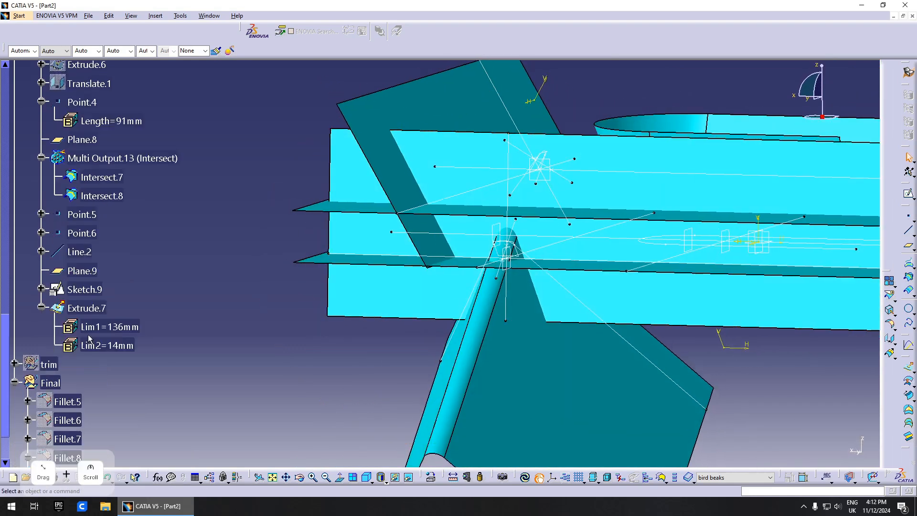
Step: Create a 6 mm BiTangent fillet between Fillet.17 and Extrude.7 in the Final set, trimming both supports
left_click(67, 310)
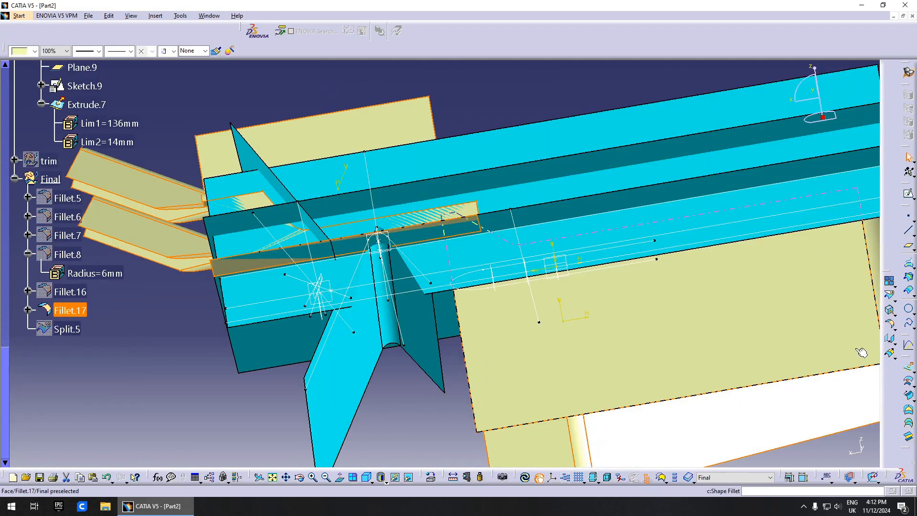
left_click(891, 325)
left_click(483, 320)
middle_click_drag(456, 303, 397, 331)
left_click(758, 342)
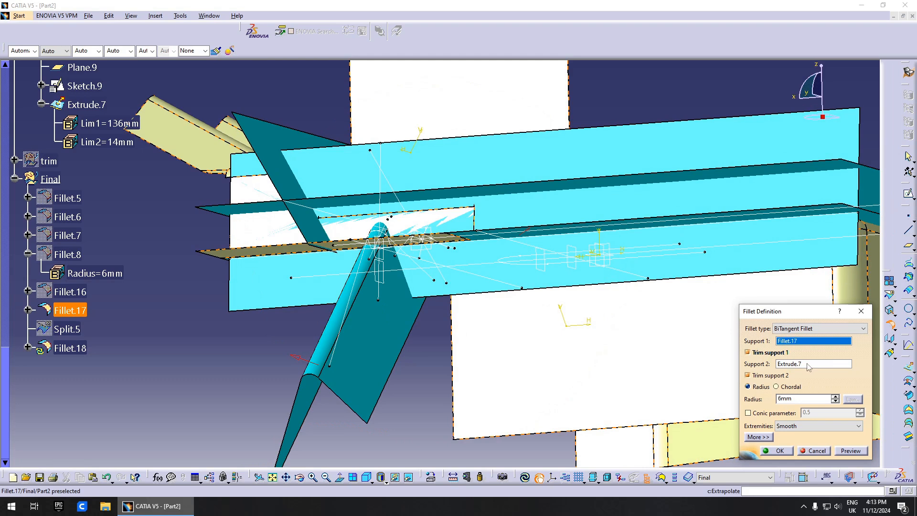
left_click(863, 450)
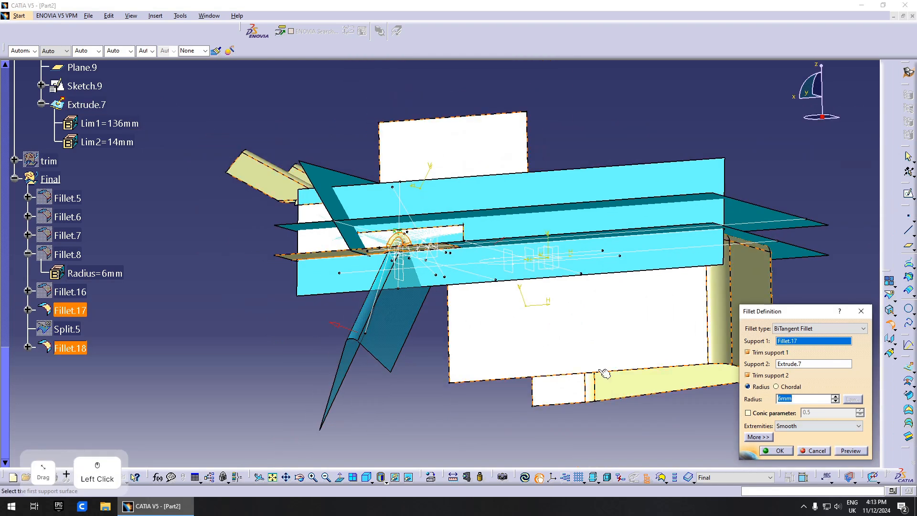
middle_click_drag(601, 370, 603, 390)
left_click(779, 450)
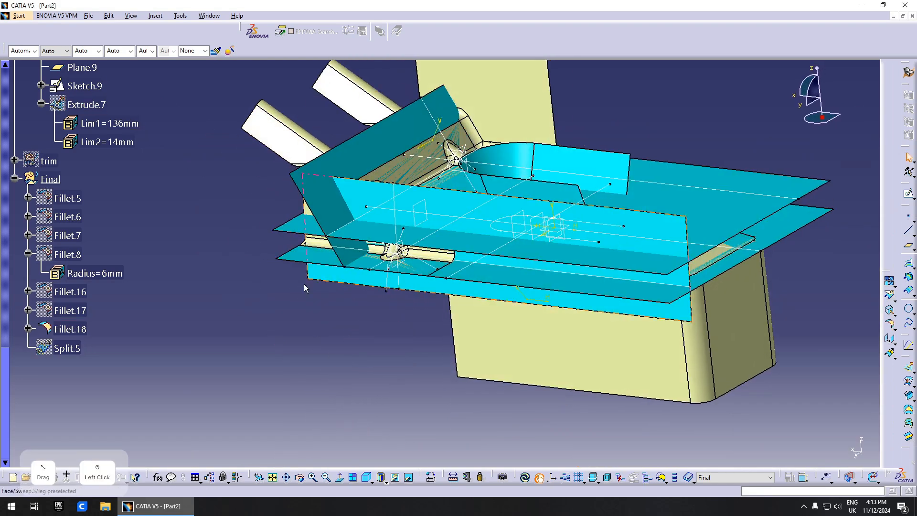
Step: Hide the Featues geometrical set and update the part
scroll(172, 282, "up", 3)
scroll(167, 285, "down", 2)
scroll(39, 257, "up", 10)
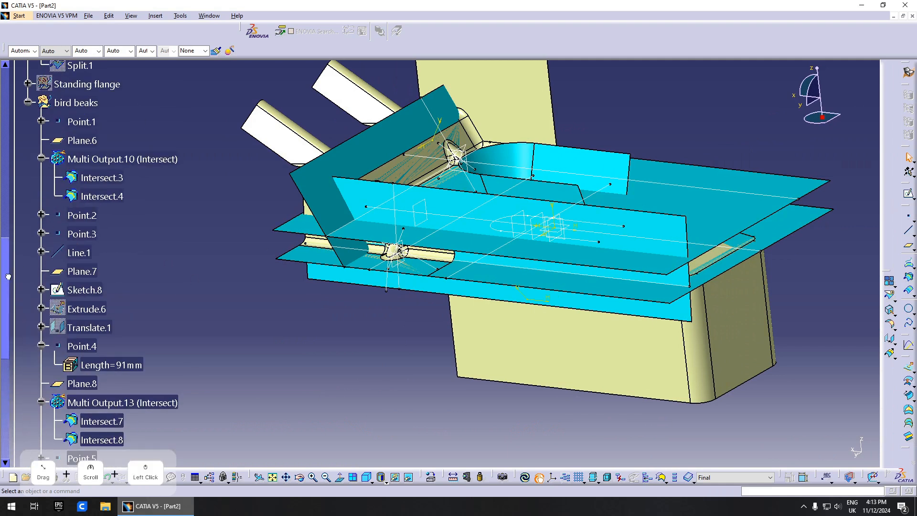
left_click(56, 127)
middle_click_drag(473, 238, 457, 334)
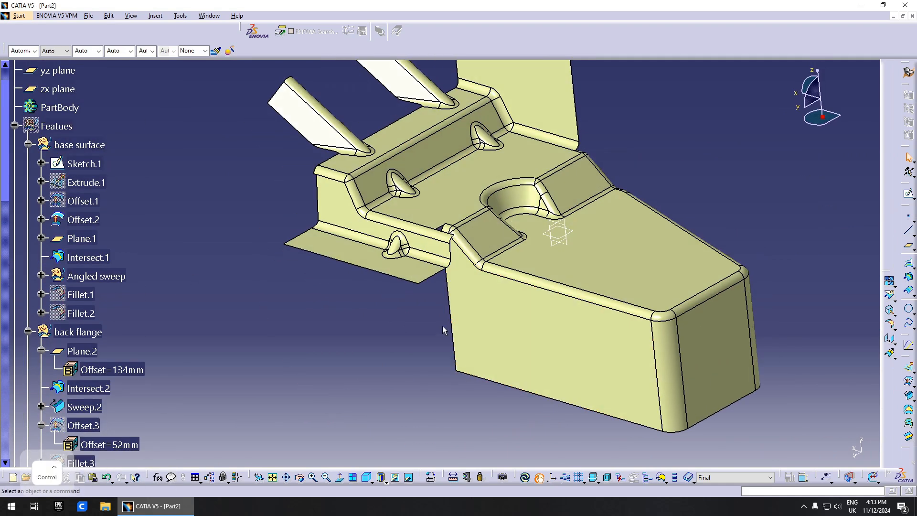
key("ctrl+u")
Step: Hide Fillet.18 and show the trimmed bracket surface Split.5
middle_click_drag(477, 301, 409, 314)
right_click(426, 253)
left_click(442, 260)
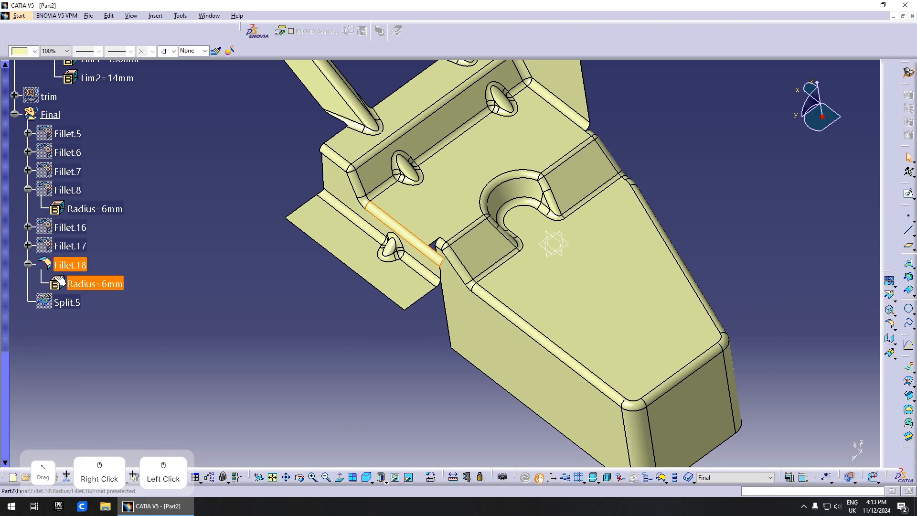
key("space")
left_click(62, 301)
key("space")
middle_click_drag(566, 358, 471, 344)
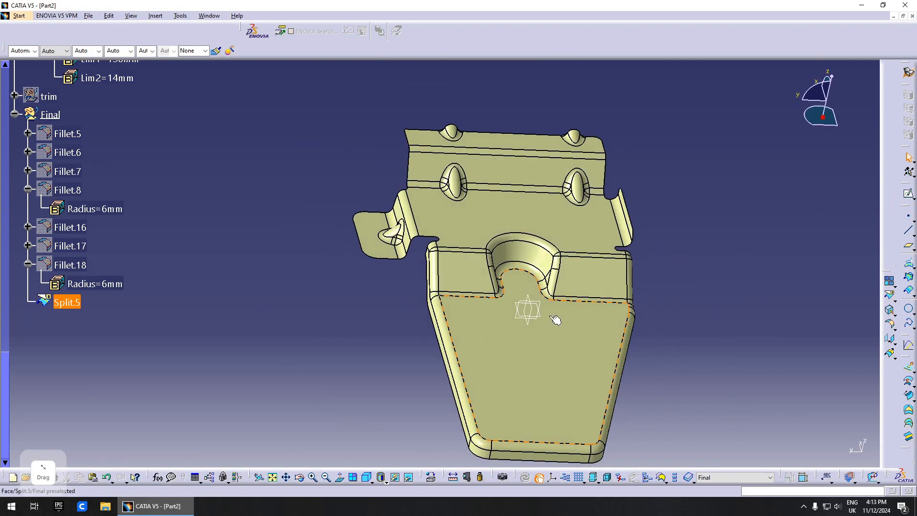
Step: Inspect the bird beaks on the bracket's back flange and show the Featues geometrical set again
left_click(402, 265)
middle_click_drag(555, 320, 442, 267)
middle_click_drag(437, 382, 425, 266)
scroll(433, 317, "up", 1)
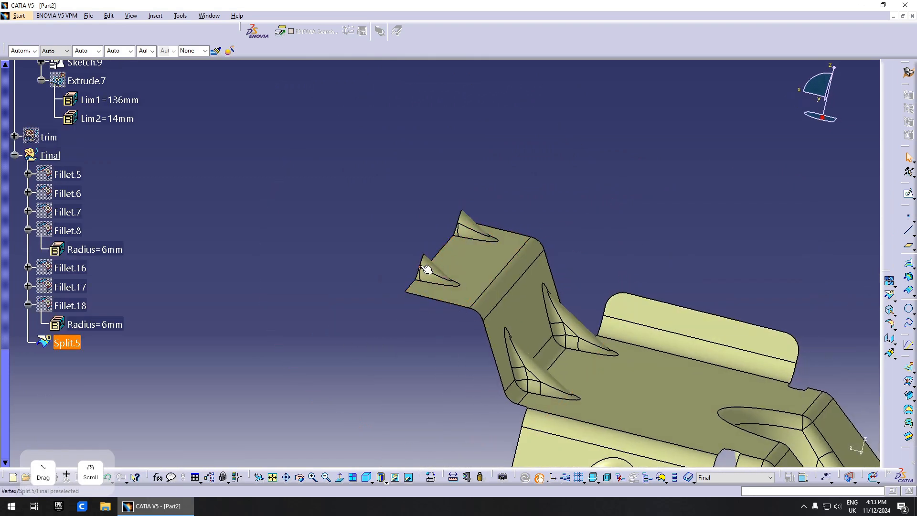
scroll(211, 307, "up", 15)
scroll(106, 267, "up", 7)
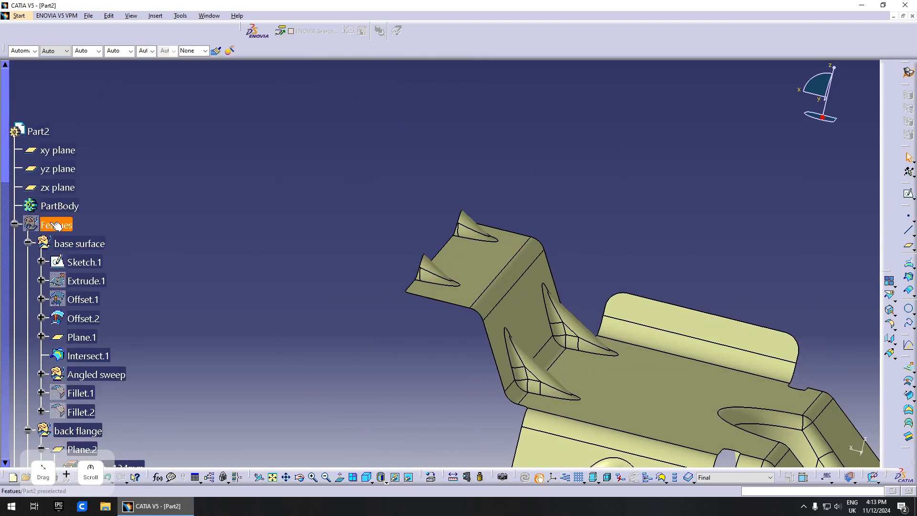
left_click(58, 225)
key("space")
middle_click_drag(469, 268, 466, 353)
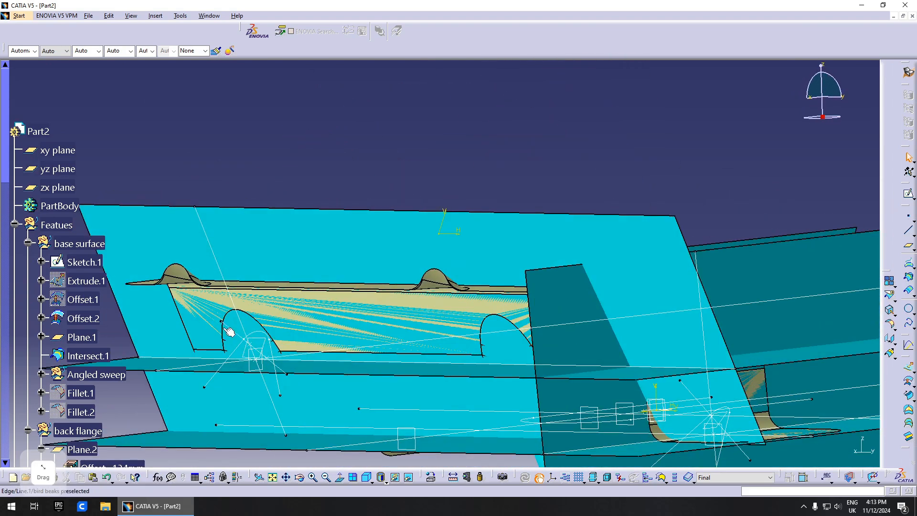
Step: Shorten Extrude.6 in the bird beaks set by setting its first limit to 30 mm
scroll(104, 304, "down", 5)
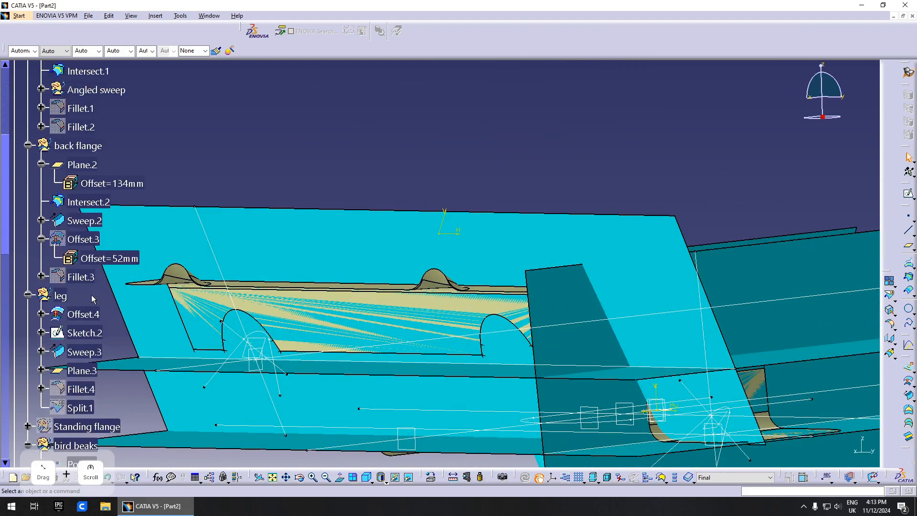
scroll(93, 299, "down", 8)
double_click(86, 204)
middle_click_drag(253, 218, 211, 186)
left_click_drag(268, 216, 470, 297)
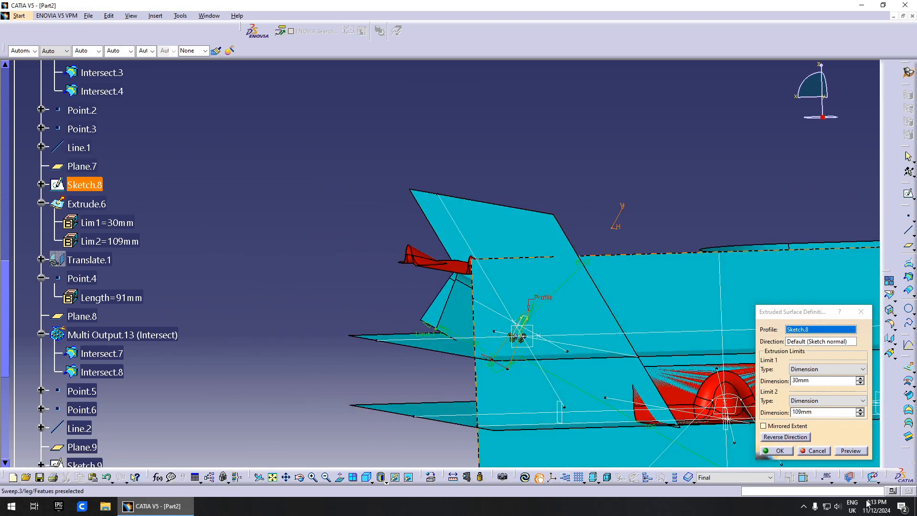
left_click(779, 450)
middle_click_drag(389, 307, 498, 275)
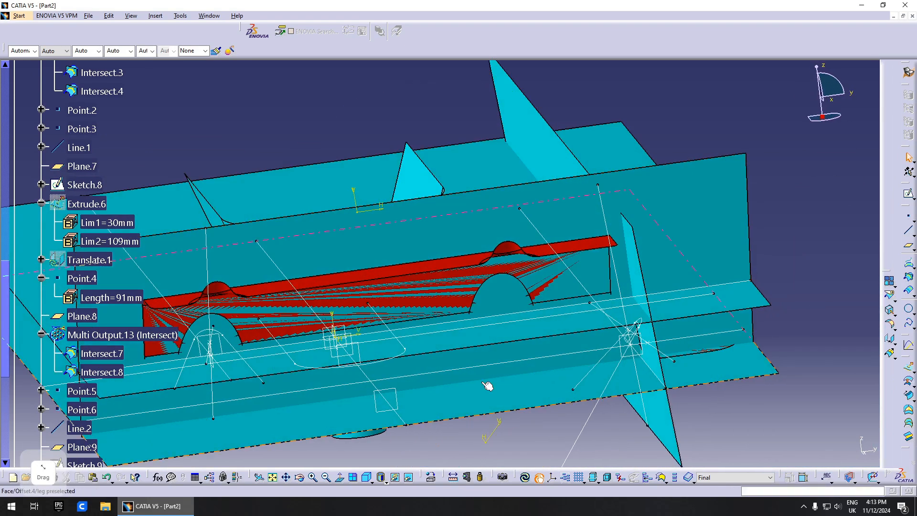
middle_click_drag(396, 363, 373, 278)
Step: Insert a new geometrical set with Featues as its father and rename it as rib
left_click(56, 236)
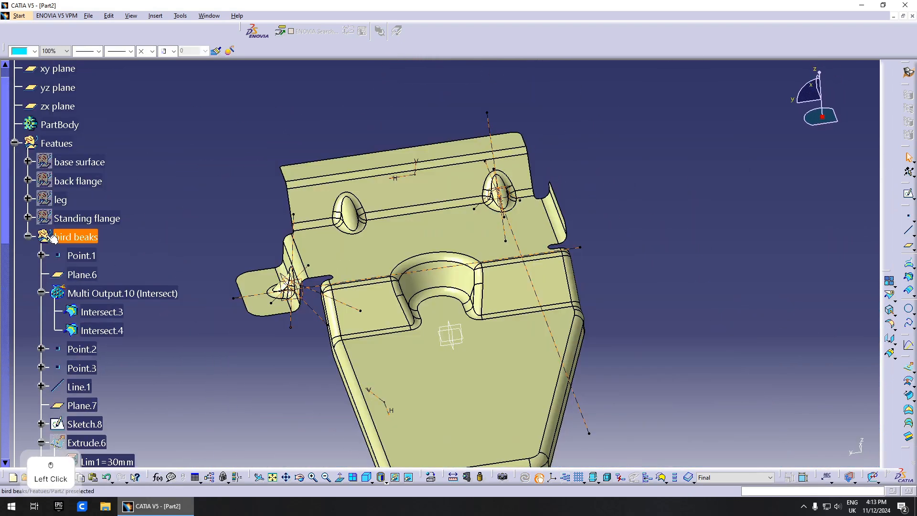
left_click(29, 236)
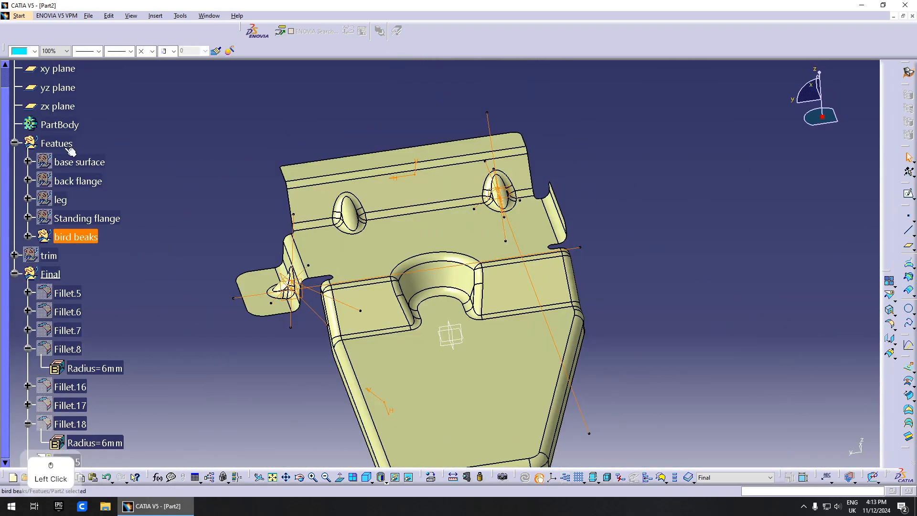
left_click(156, 15)
left_click(181, 62)
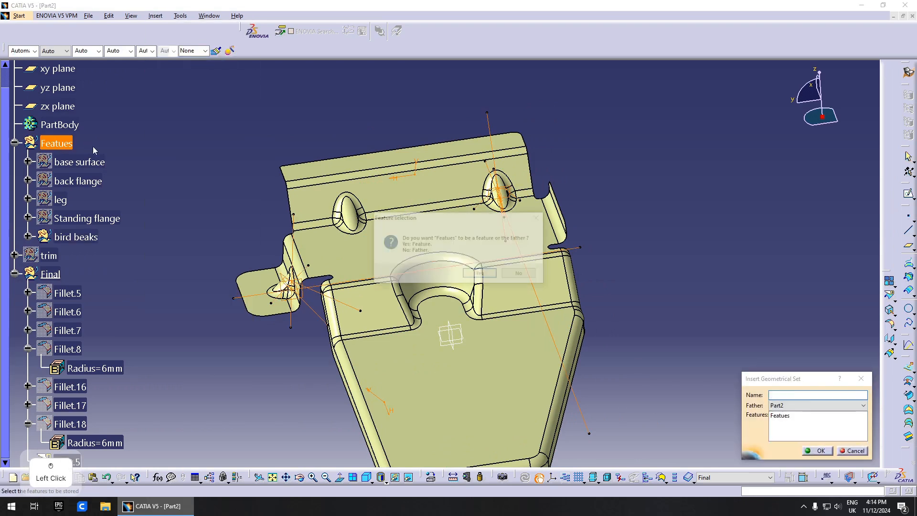
left_click(531, 276)
left_click(818, 451)
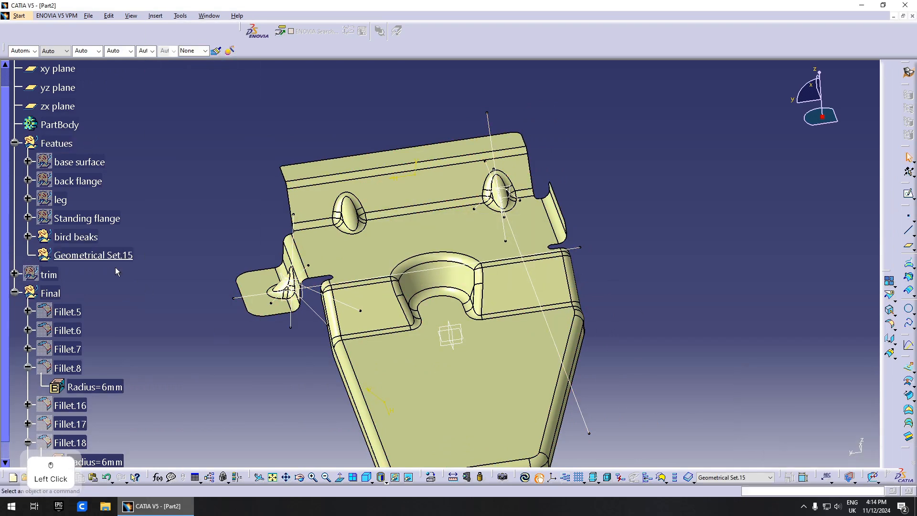
right_click(107, 255)
left_click(132, 294)
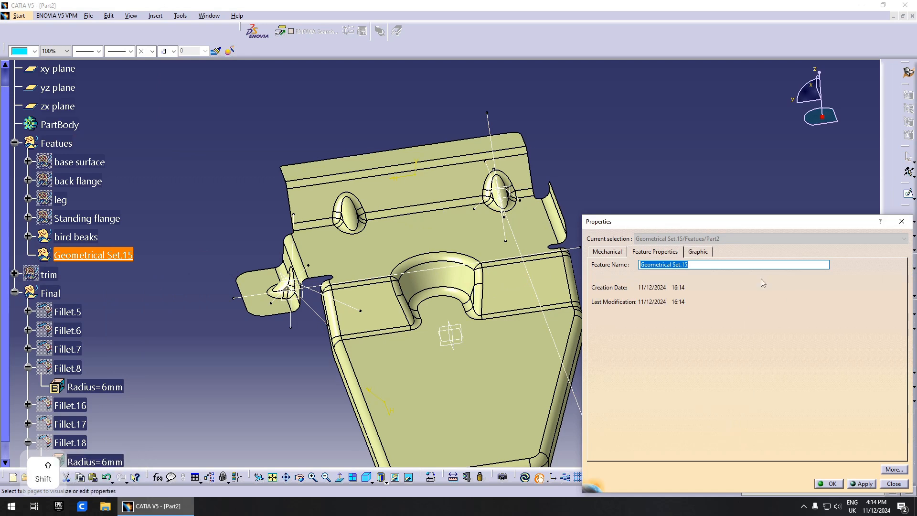
type("rib")
key("Return")
Step: Sketch on the xy plane a horizontal line about 99 mm long, continued from its left end by a sloping line
left_click(57, 68)
left_click(908, 193)
mouse_move(616, 287)
middle_mouse_down()
mouse_move(585, 277)
mouse_move(894, 319)
middle_mouse_up()
left_click(908, 322)
middle_click_drag(377, 176, 497, 260)
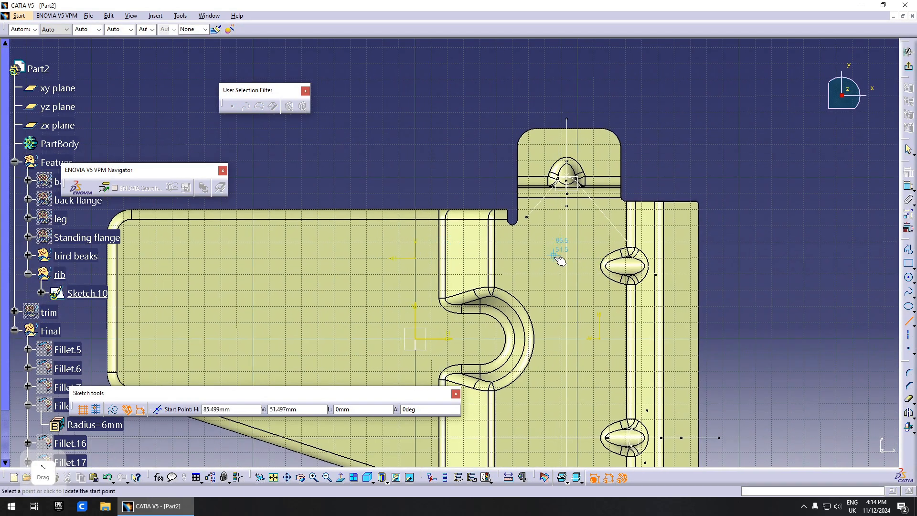
left_click(393, 257)
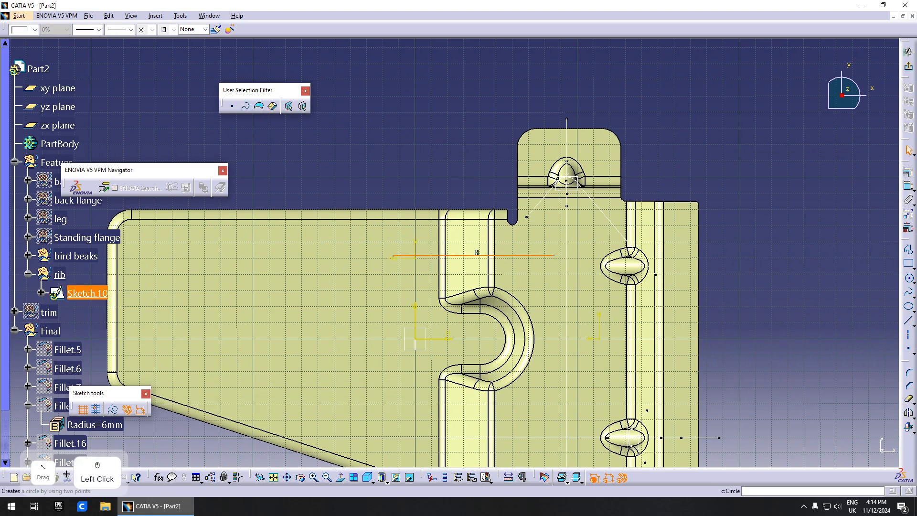
left_click(908, 322)
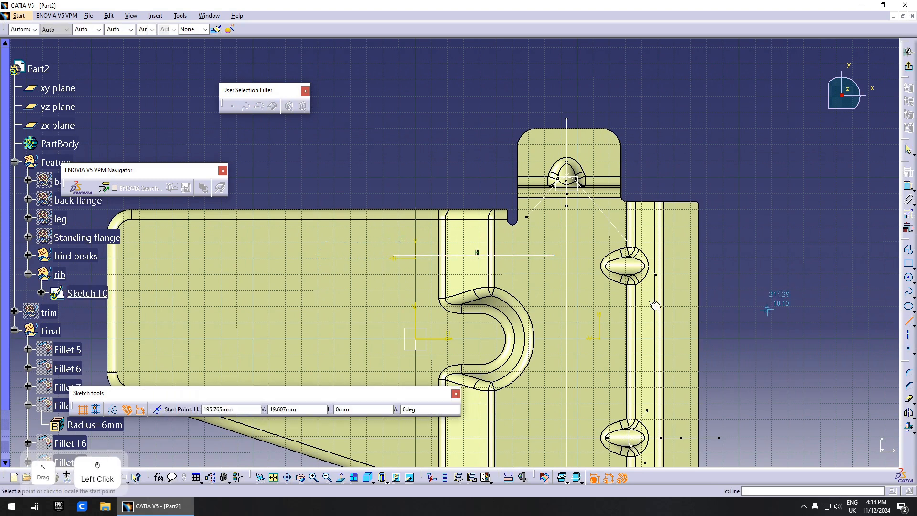
left_click(393, 256)
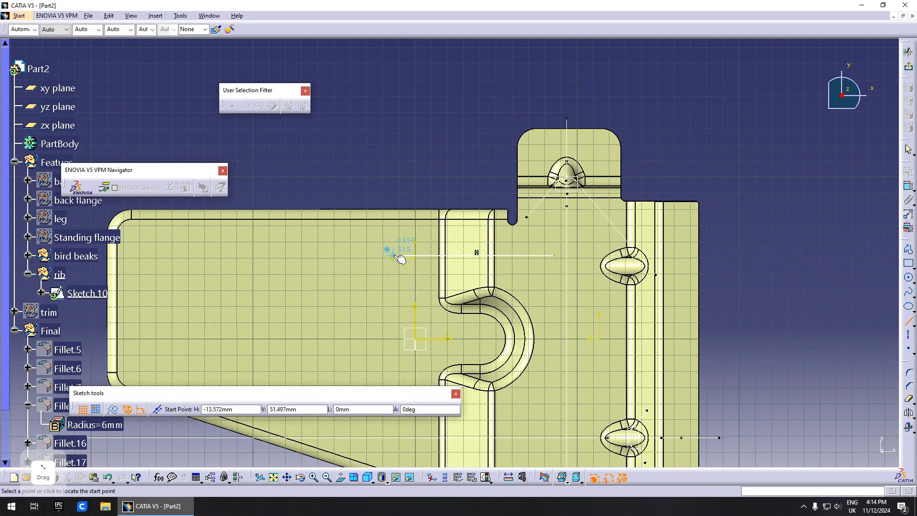
left_click(216, 283)
Step: Set the radius of the arc between the two rib lines to 100 mm and leave the sketch
double_click(401, 314)
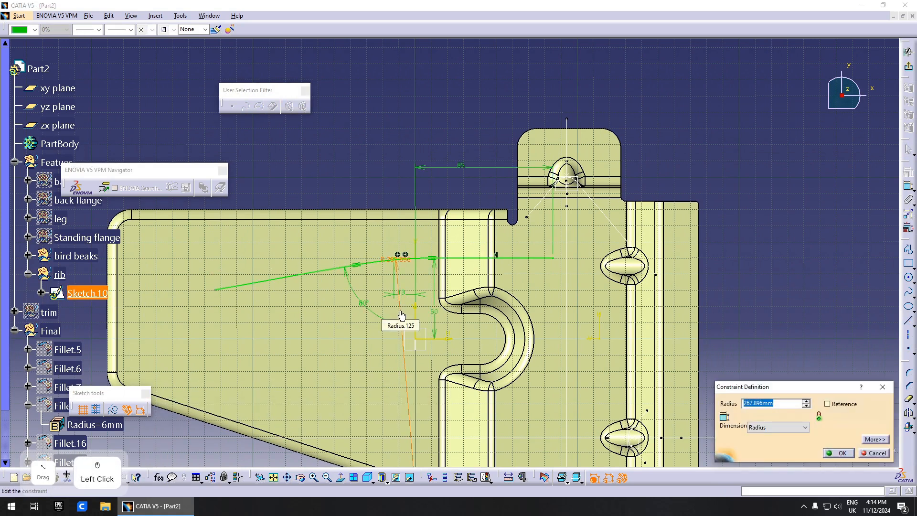
type("10")
key("Return")
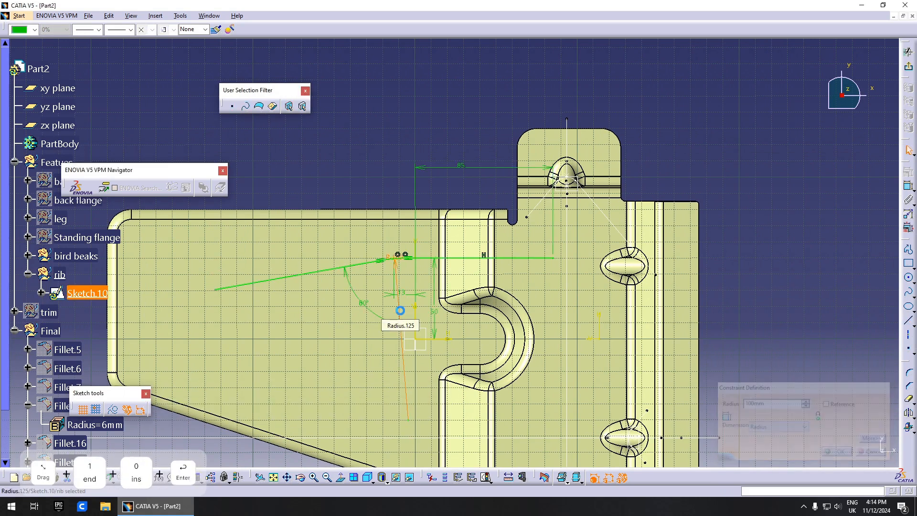
left_click(907, 69)
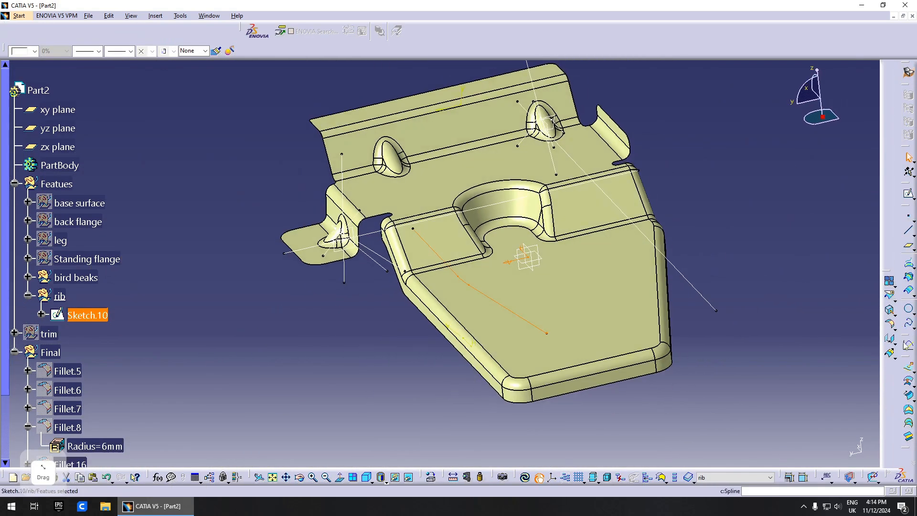
Step: Extrude the rib sketch into a surface with limits of 60 mm and 109 mm
middle_click_drag(449, 299, 592, 267)
left_click_drag(358, 196, 366, 151)
left_click(778, 451)
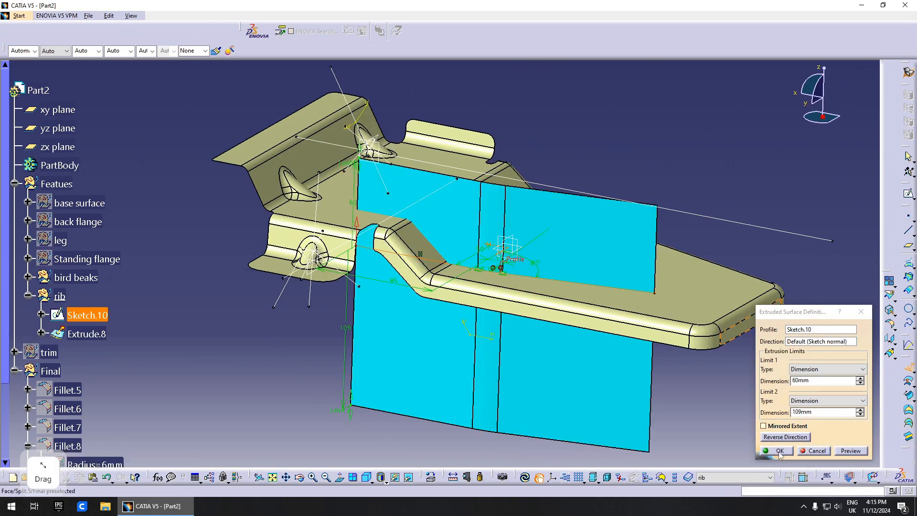
Step: Hide the finished bracket surfaces and show the base surface geometrical set
middle_click_drag(444, 322, 400, 357)
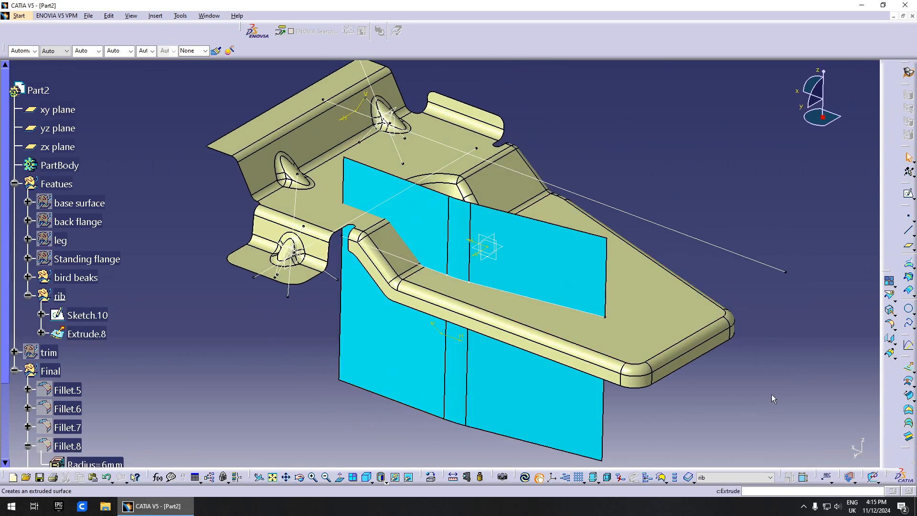
middle_click_drag(424, 309, 480, 317)
scroll(89, 217, "up", 1)
key("space")
left_click(83, 238)
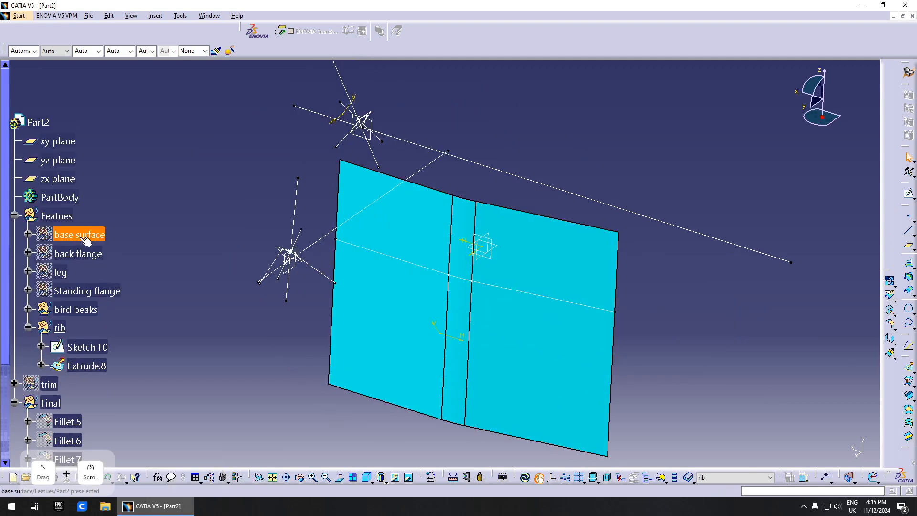
key("space")
left_click(77, 235)
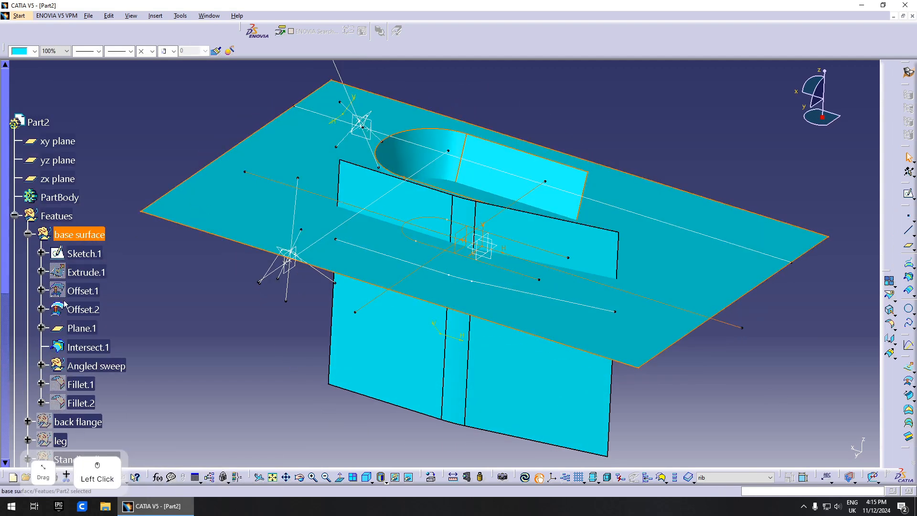
Step: In the base surface set, show Fillet.2 and hide Sketch.1 and Offset.2
scroll(83, 253, "down", 3)
left_click(95, 254)
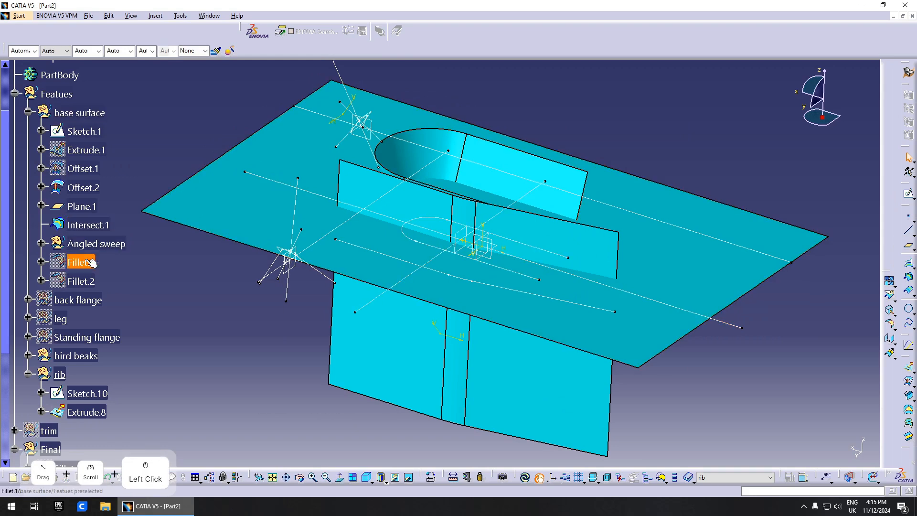
left_click(82, 281)
key("space")
left_click(84, 131)
key("space")
left_click(422, 286)
key("space")
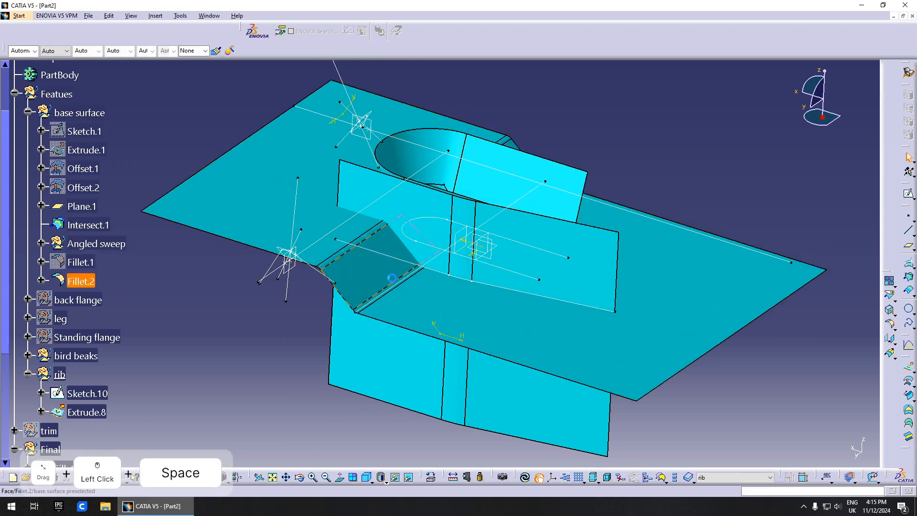
mouse_move(399, 316)
middle_mouse_down()
mouse_move(396, 333)
mouse_move(515, 192)
mouse_move(530, 144)
middle_mouse_up()
key("space")
Step: Intersect Extrude.8 with Fillet.2 of the base surface and hide the rib sketch
scroll(523, 174, "down", 2)
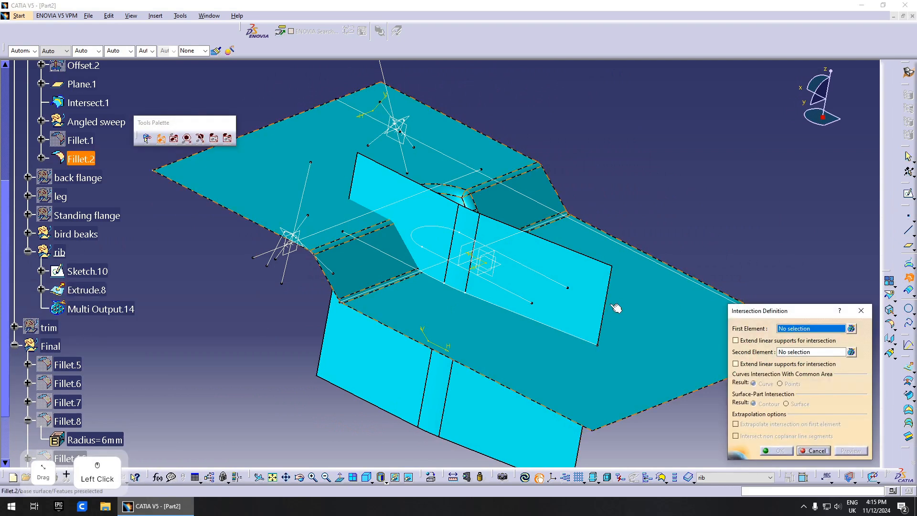
left_click(599, 309)
left_click(638, 329)
left_click(850, 450)
scroll(181, 336, "down", 3)
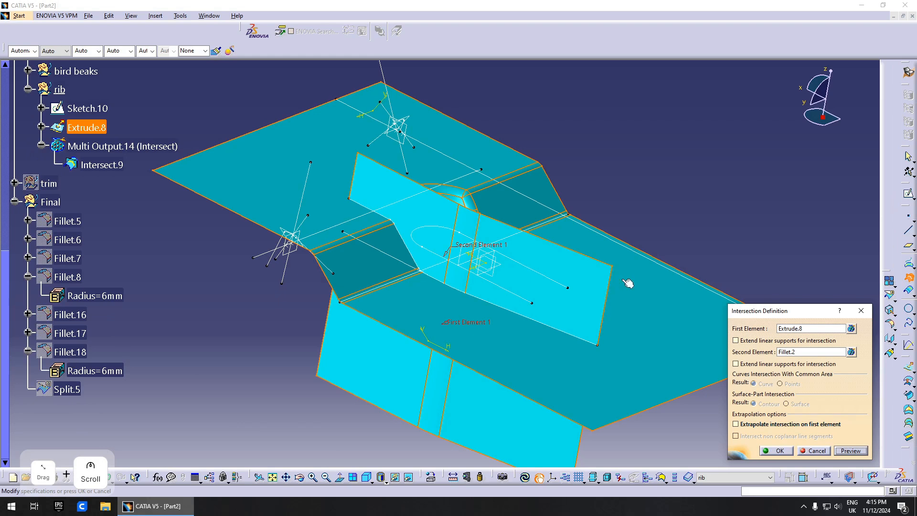
middle_click_drag(628, 283, 430, 292)
left_click(785, 449)
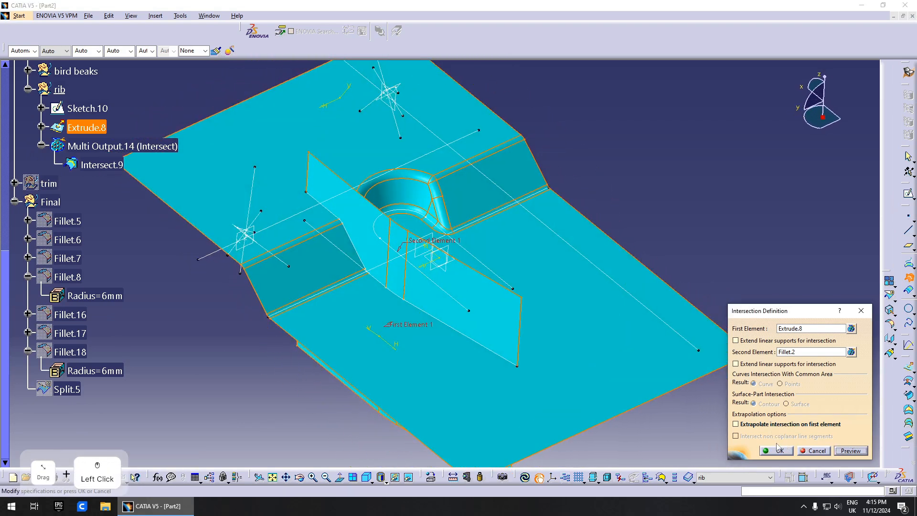
middle_click_drag(639, 289, 379, 307)
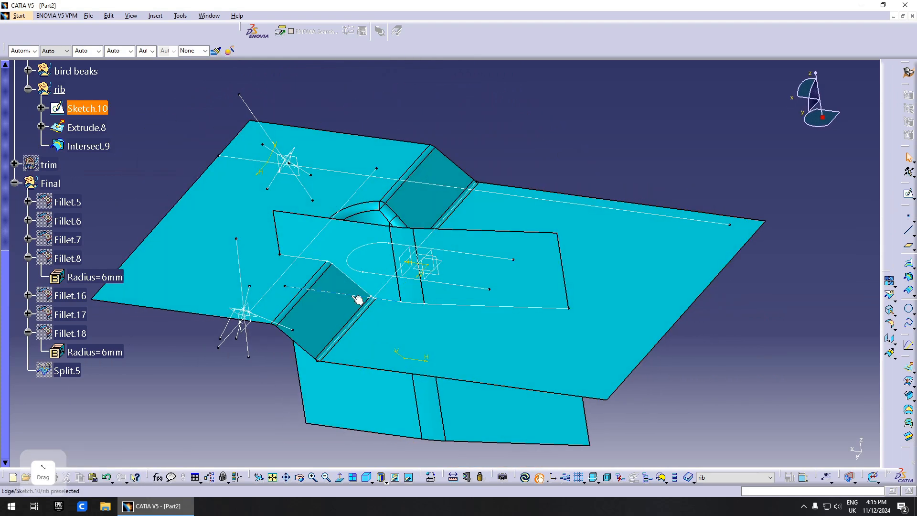
left_click(357, 300)
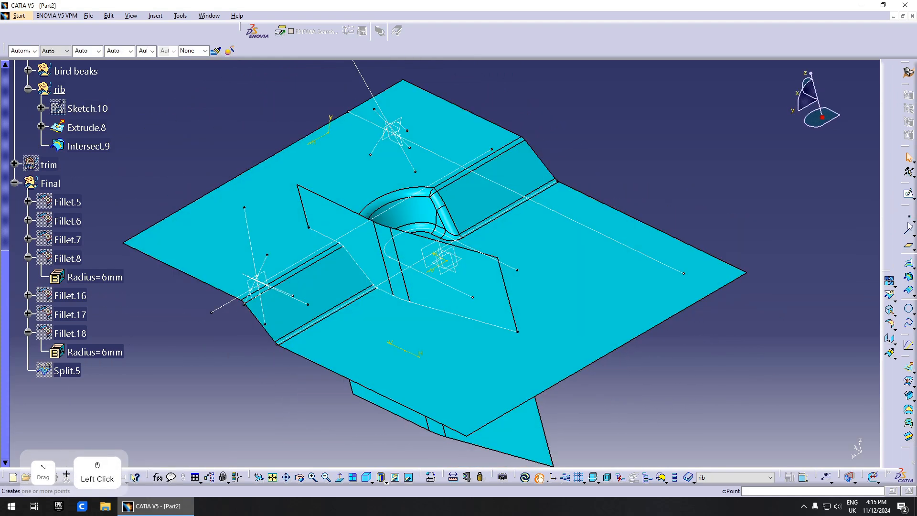
Step: Create a point-direction line along Z through the intersection curve's lower end, with start -59 mm and end 20 mm
left_click(909, 231)
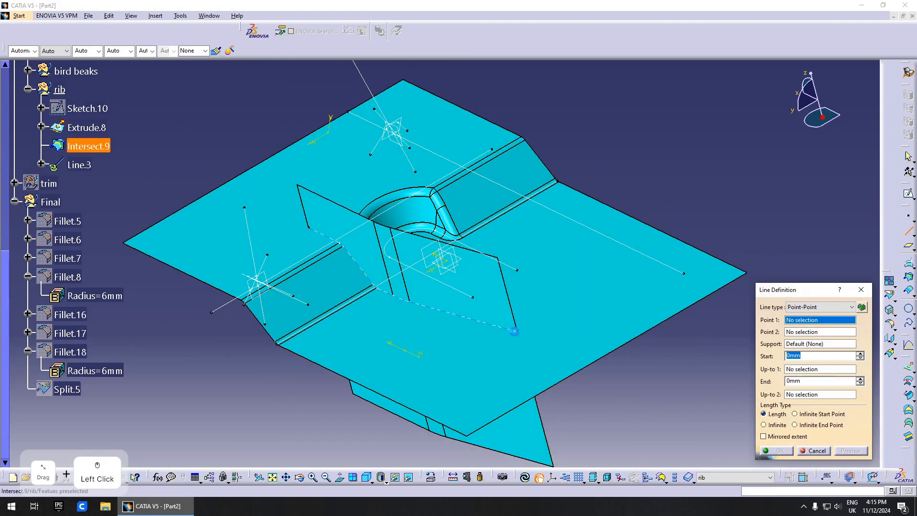
left_click(518, 333)
middle_click_drag(430, 325, 396, 248)
left_click(812, 307)
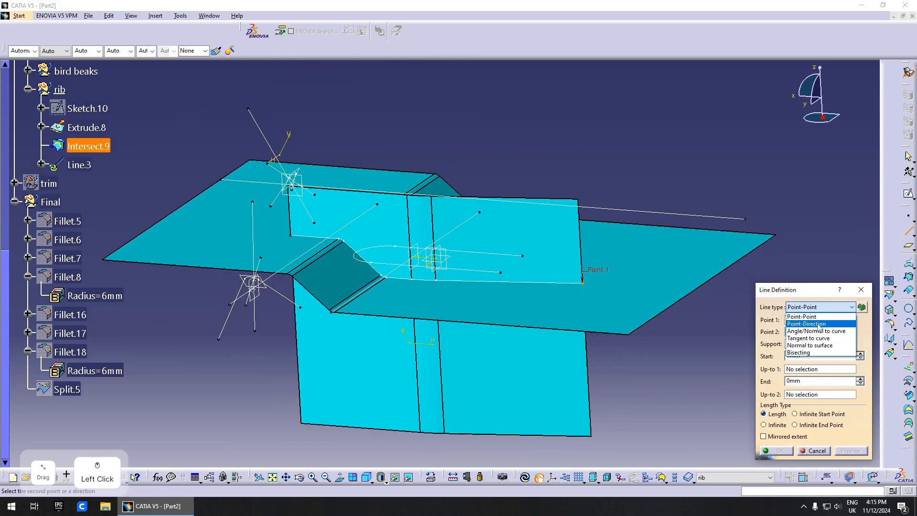
left_click(817, 325)
right_click(812, 322)
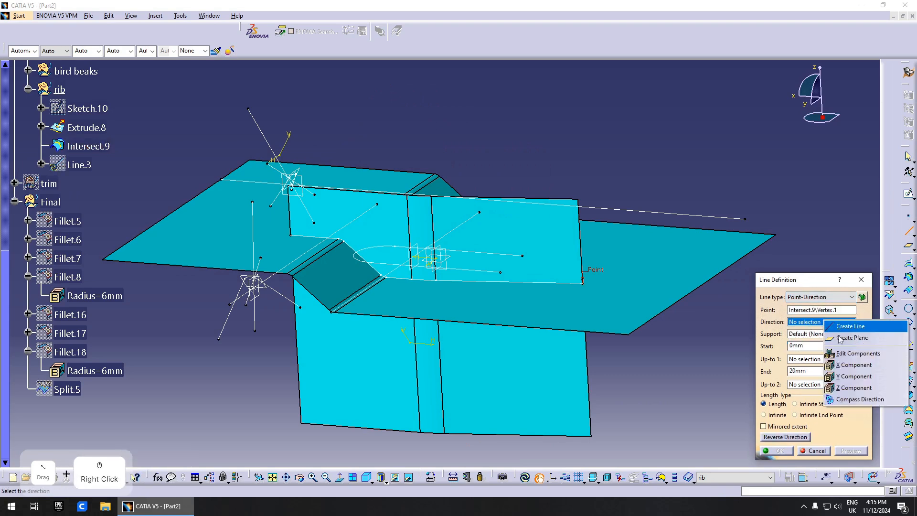
left_click(847, 387)
middle_click_drag(506, 346, 530, 332)
left_click_drag(613, 286, 616, 348)
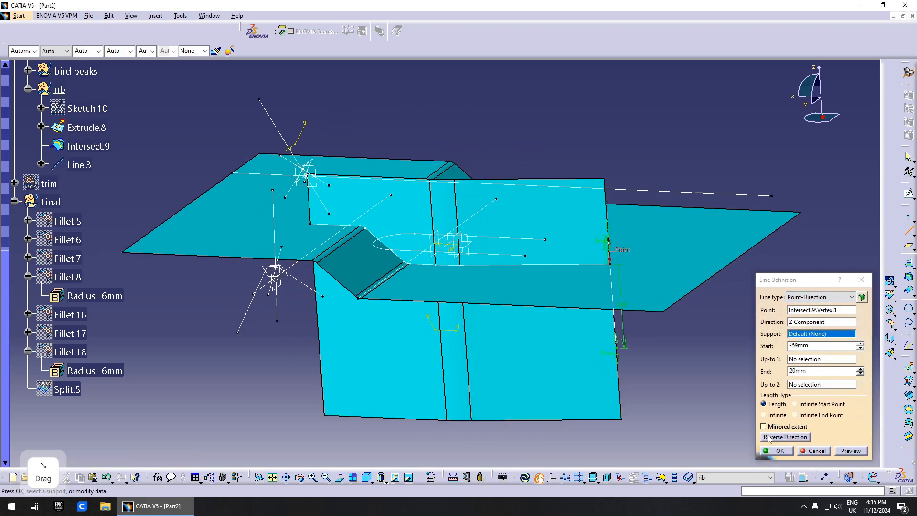
left_click(776, 451)
Step: Create a second line along the Z component through the opposite end of the intersection curve
left_click(314, 224)
right_click(810, 322)
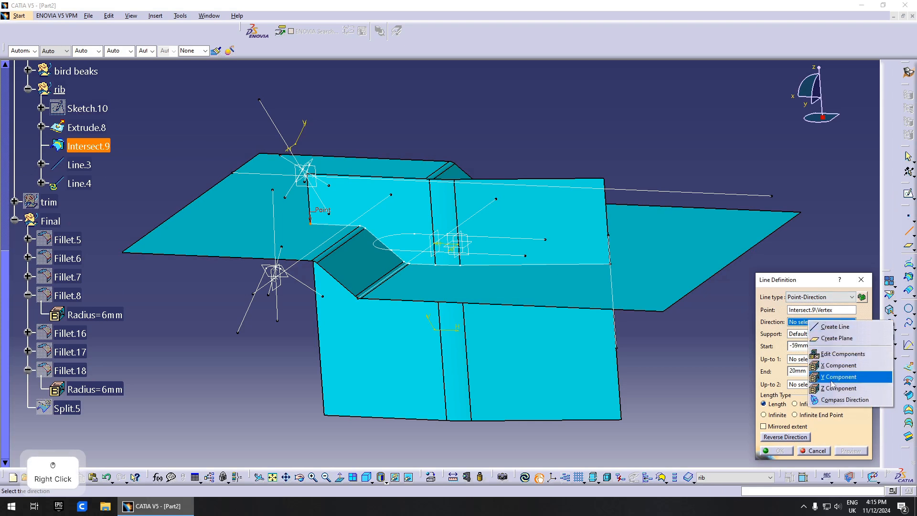
left_click(814, 388)
left_click(780, 450)
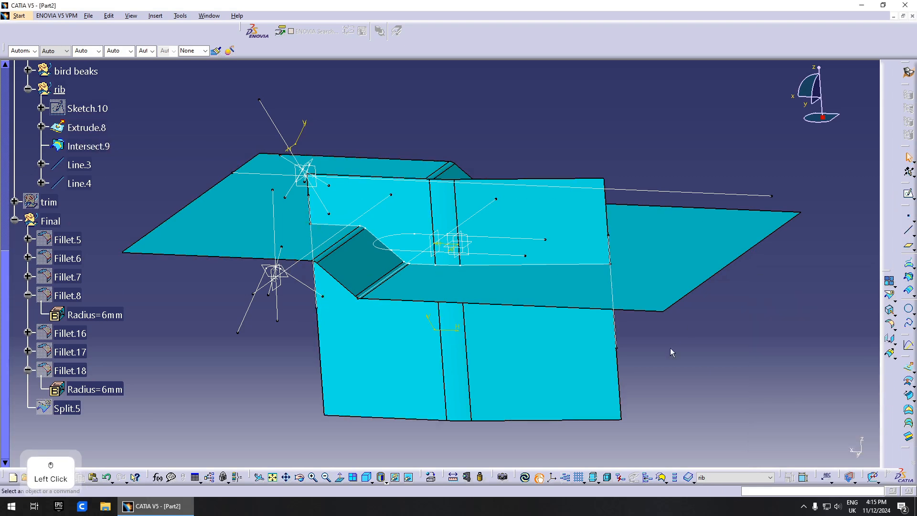
Step: Round the intersection curve into Line.3 with a 15 mm corner, trimming both elements
left_click(913, 313)
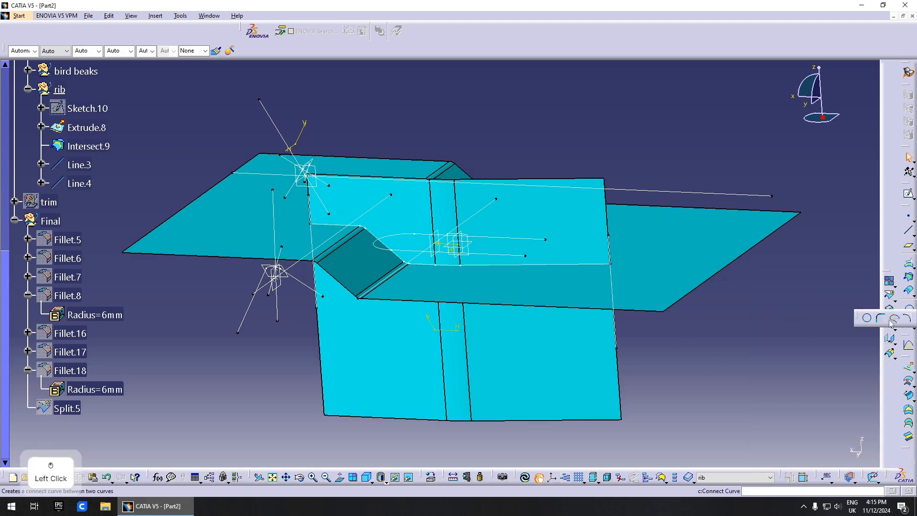
left_click(880, 318)
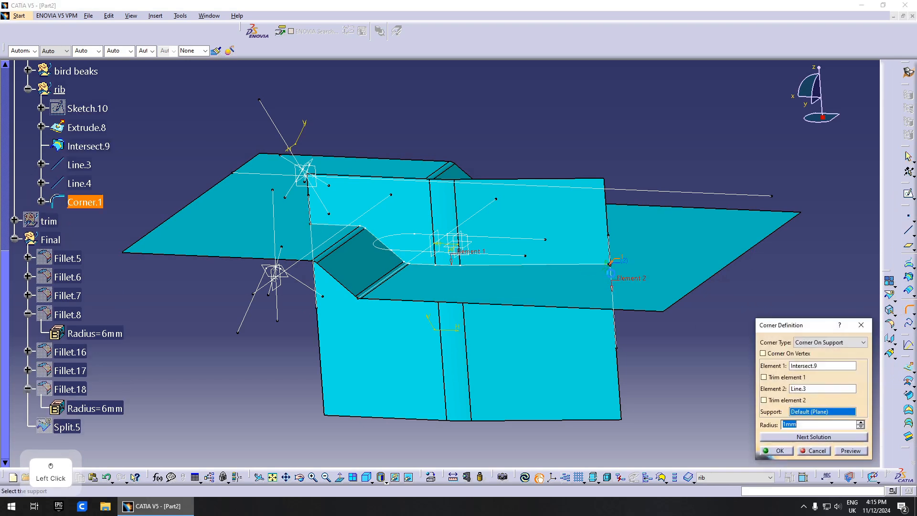
middle_click_drag(609, 267, 448, 254)
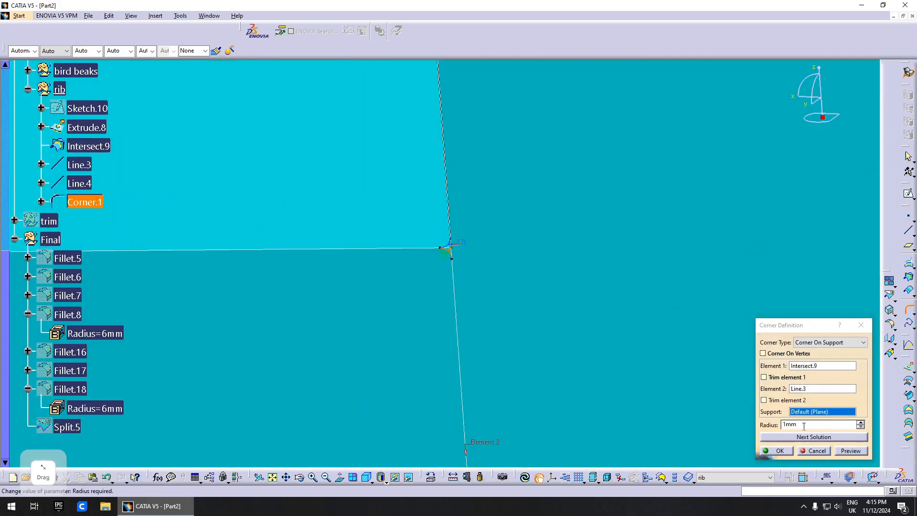
left_click(795, 402)
left_click_drag(805, 424, 651, 404)
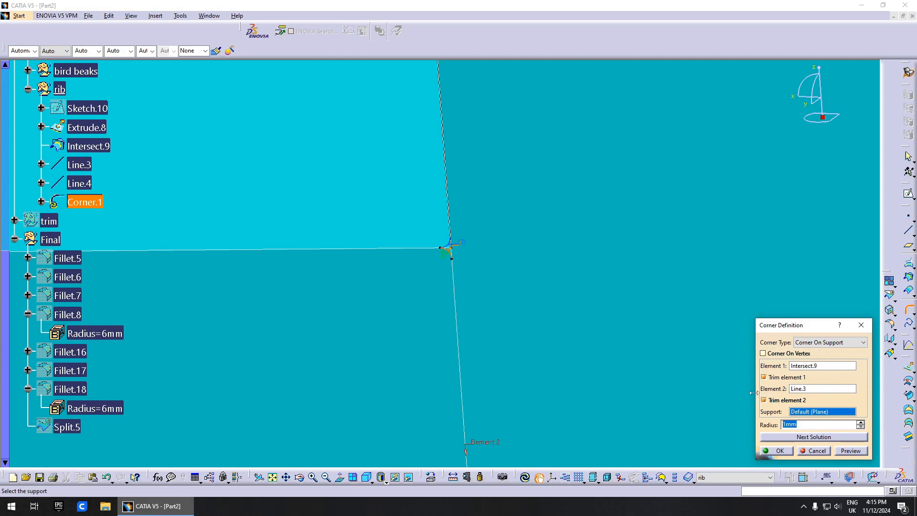
type("15")
middle_click_drag(540, 335, 587, 382)
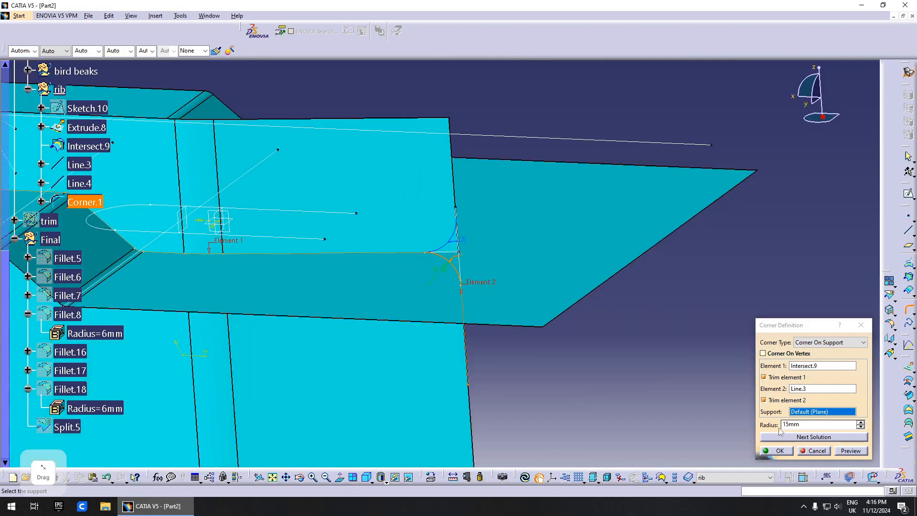
left_click(782, 452)
Step: Add a 15 mm corner between Corner.1 and Line.4, trimming both elements
middle_click_drag(265, 289, 318, 287)
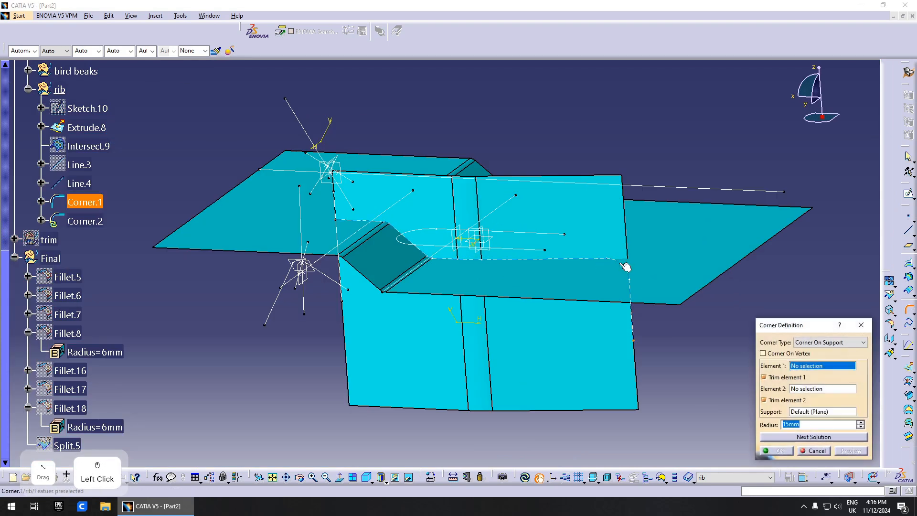
left_click(625, 266)
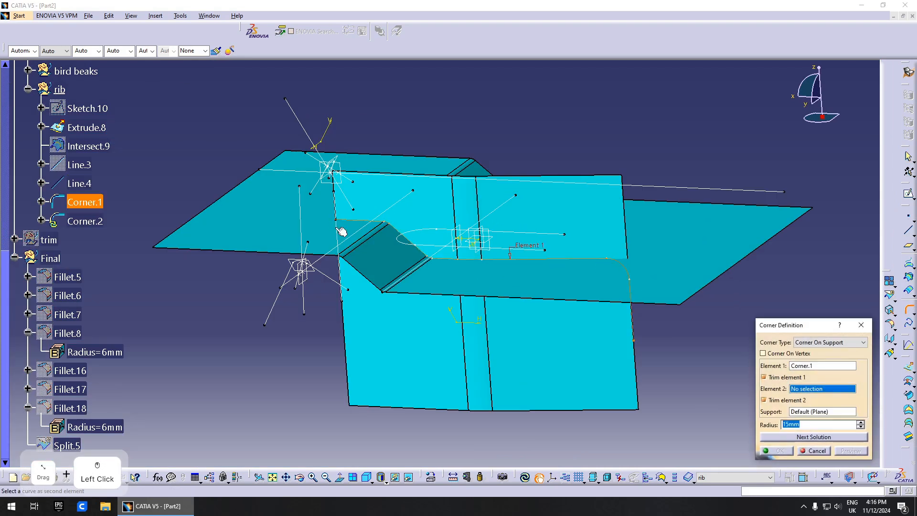
left_click(341, 231)
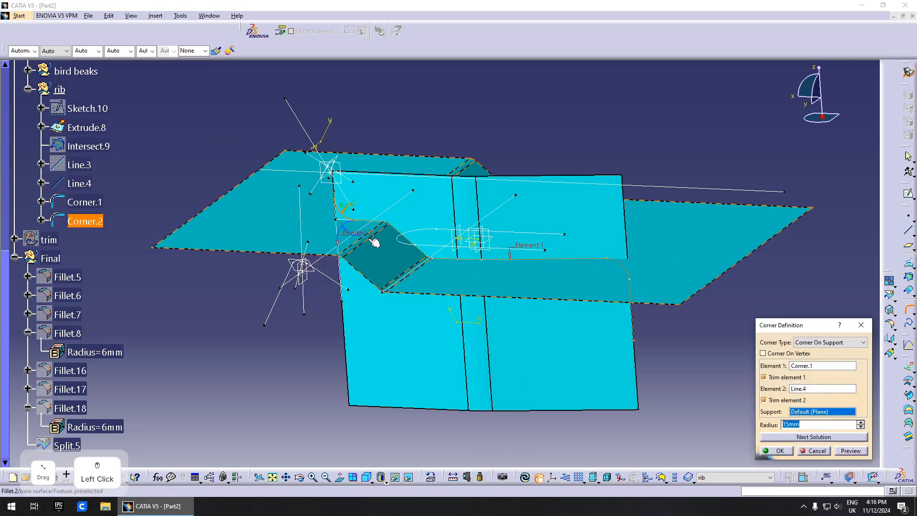
left_click(777, 451)
Step: Create a circular center-and-radius sweep along Corner.2 with a 6 mm radius
middle_click_drag(588, 306, 506, 354)
left_click(891, 295)
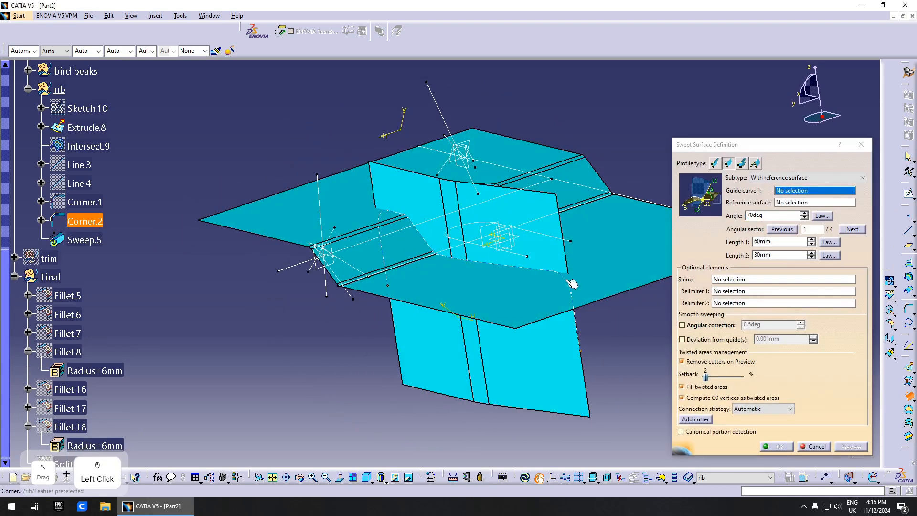
left_click(741, 163)
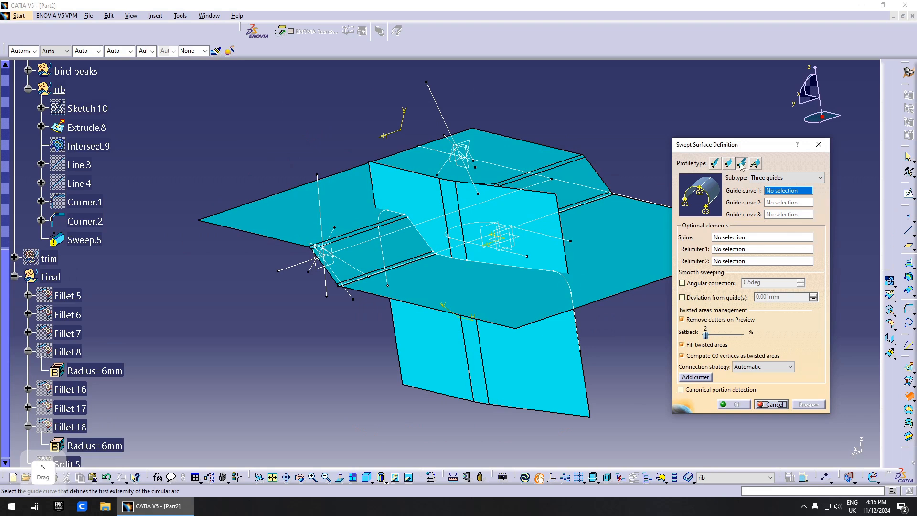
left_click(785, 179)
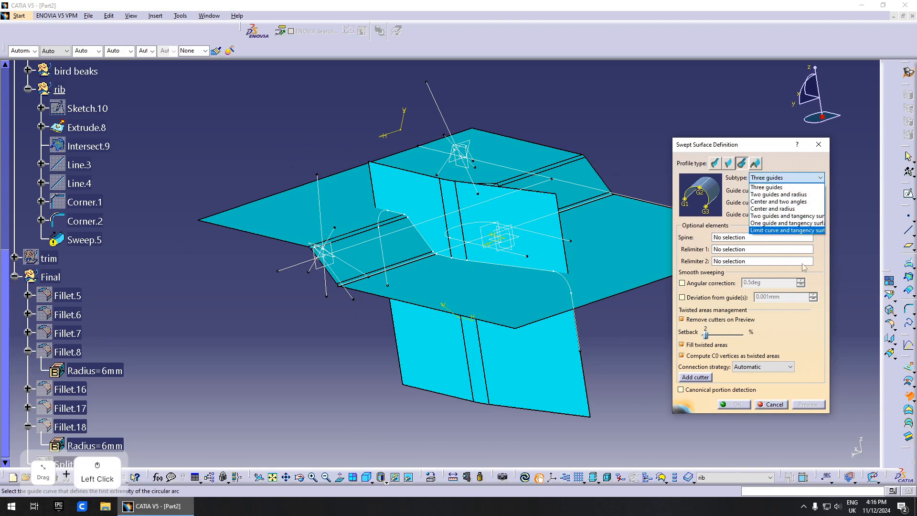
left_click(784, 208)
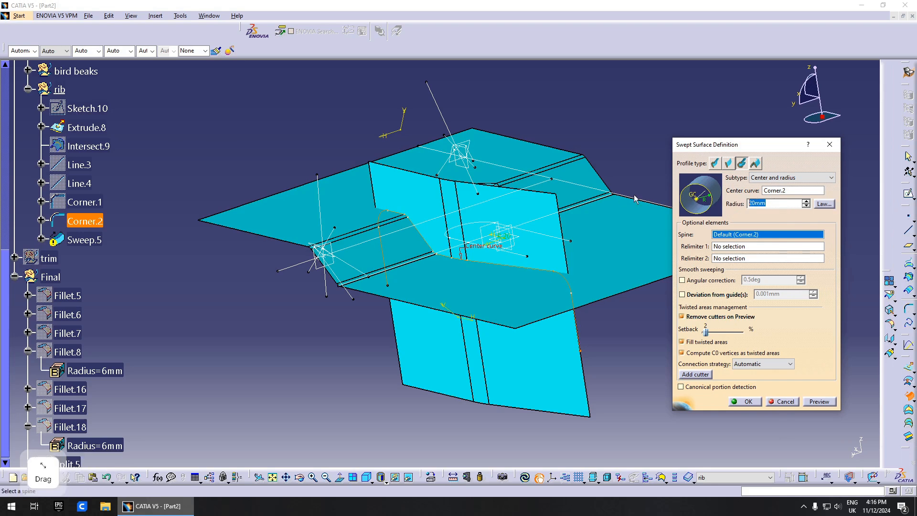
left_click(810, 403)
middle_click_drag(571, 287, 544, 291)
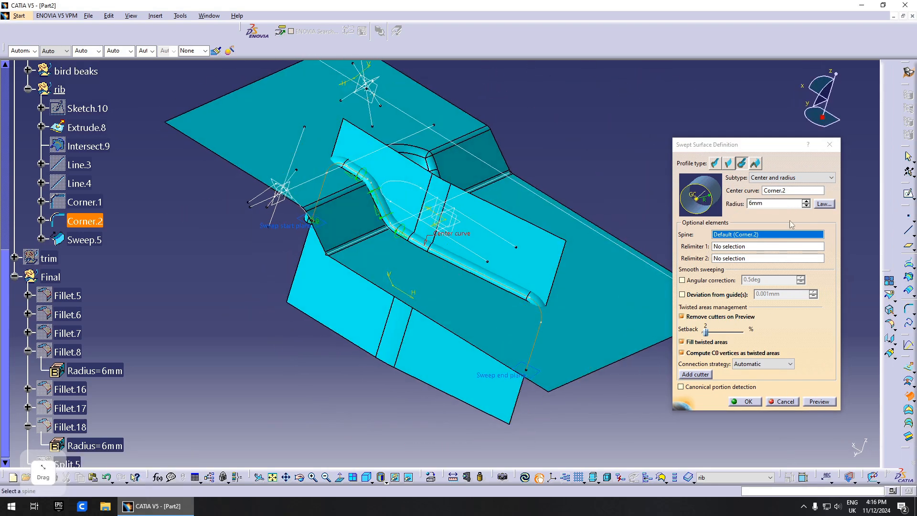
left_click(748, 403)
Step: Show Fillet.18 and make the Final geometrical set the active work object
middle_click_drag(501, 314, 435, 307)
scroll(127, 277, "up", 2)
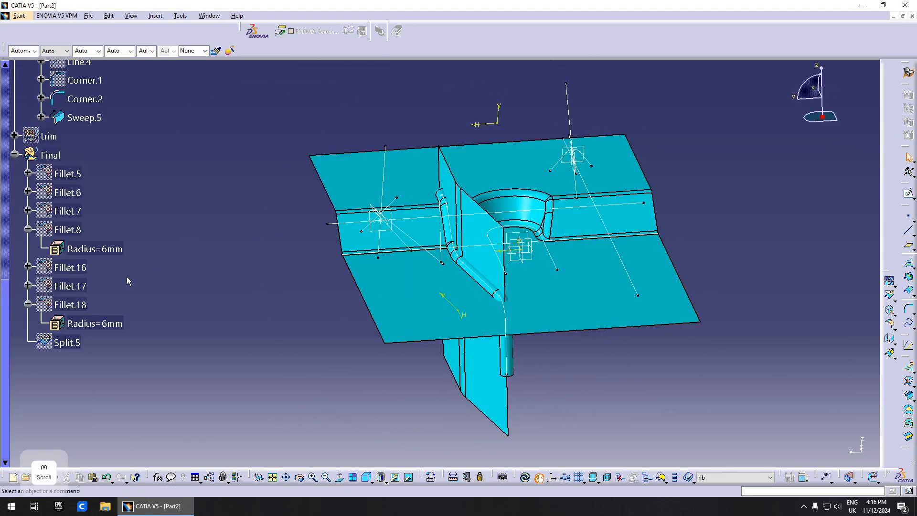
left_click(70, 304)
key("space")
right_click(70, 304)
left_click(117, 174)
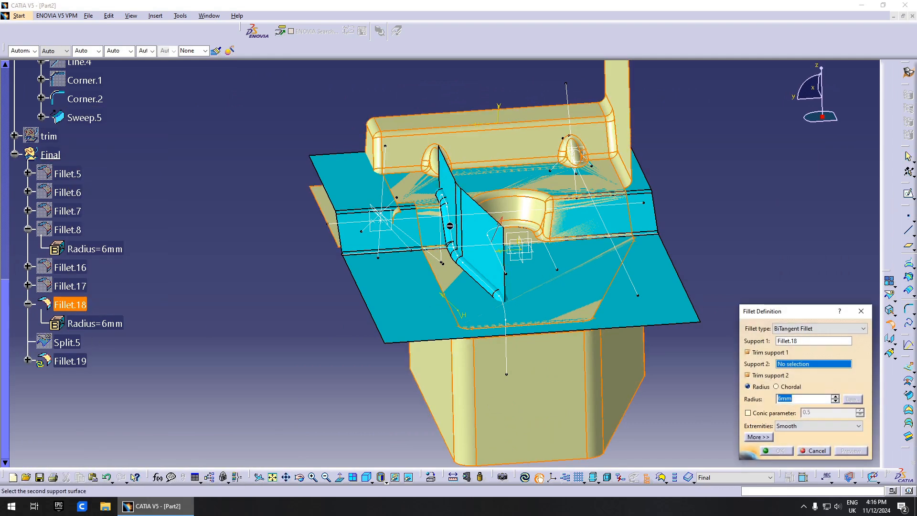
Step: Create a 5 mm bitangent fillet between Fillet.18 and Sweep.5, trimming both supports
left_click(466, 269)
middle_click_drag(466, 269, 523, 307)
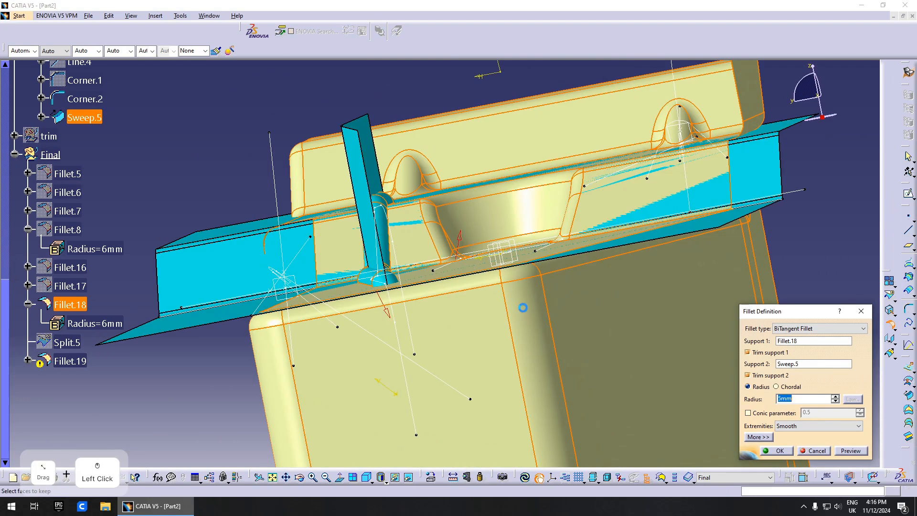
left_click(851, 451)
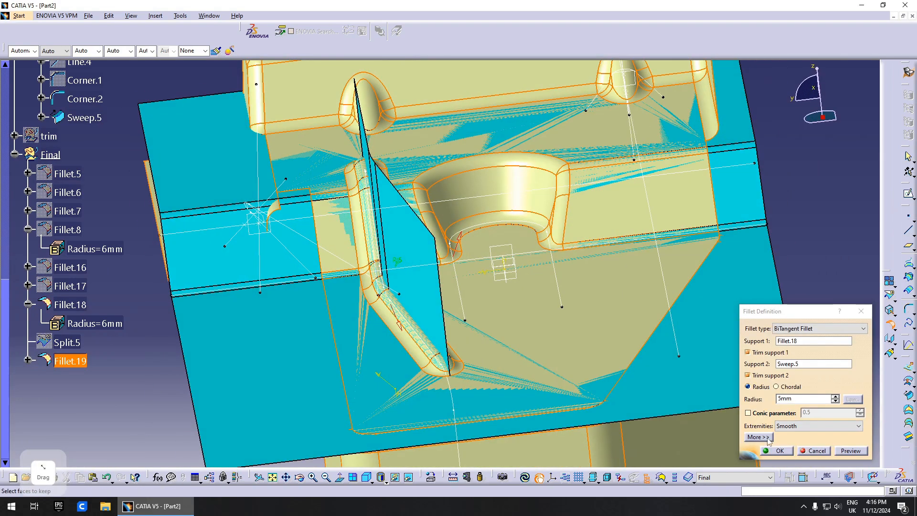
left_click(780, 451)
Step: Hide the extruded surface that was used to construct the rib's path
scroll(434, 267, "up", 1)
middle_click_drag(434, 224, 434, 266)
key("space")
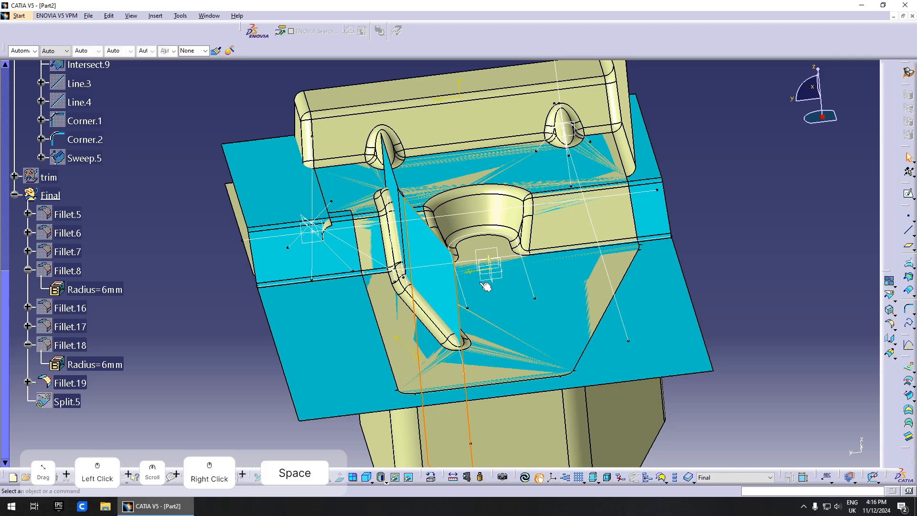
Step: Collapse the expanded feature groups and insert a new geometrical set with Featues as its father
middle_click_drag(485, 287, 549, 334)
scroll(138, 276, "up", 2)
scroll(128, 278, "up", 3)
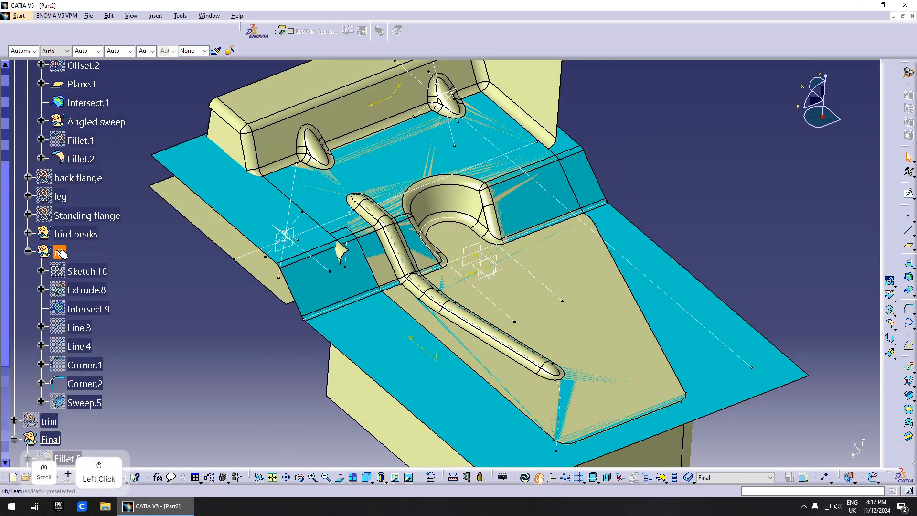
scroll(60, 252, "up", 7)
left_click(62, 378)
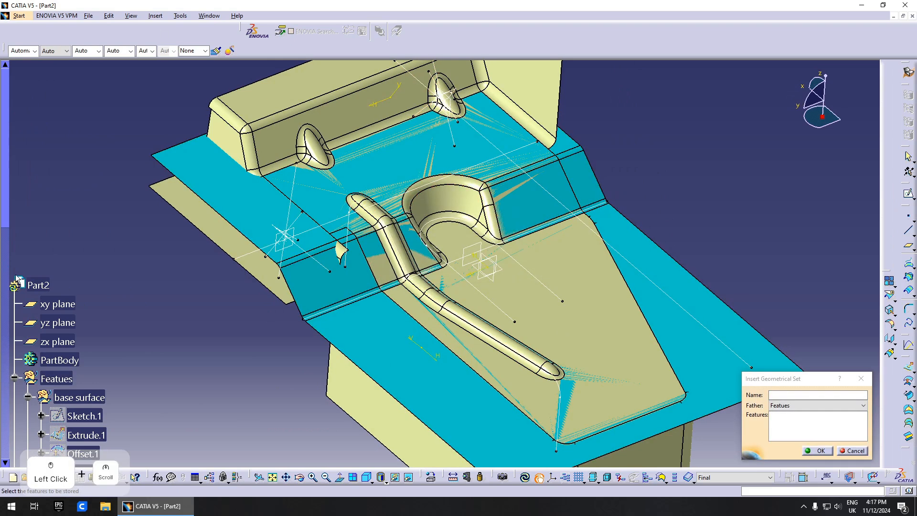
left_click(28, 397)
scroll(170, 305, "down", 7)
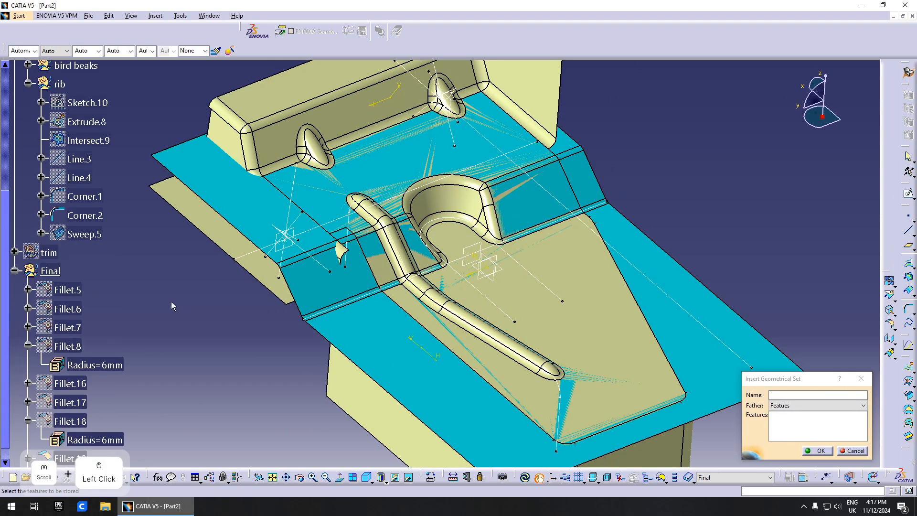
scroll(59, 286, "up", 5)
left_click(54, 256)
left_click(520, 272)
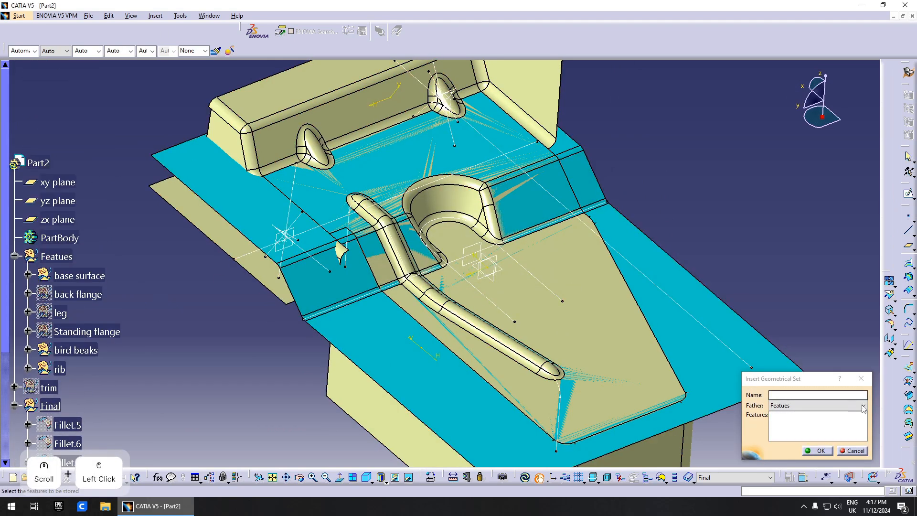
left_click(819, 451)
Step: Rename the new geometrical set as holes
right_click(99, 346)
left_click(139, 186)
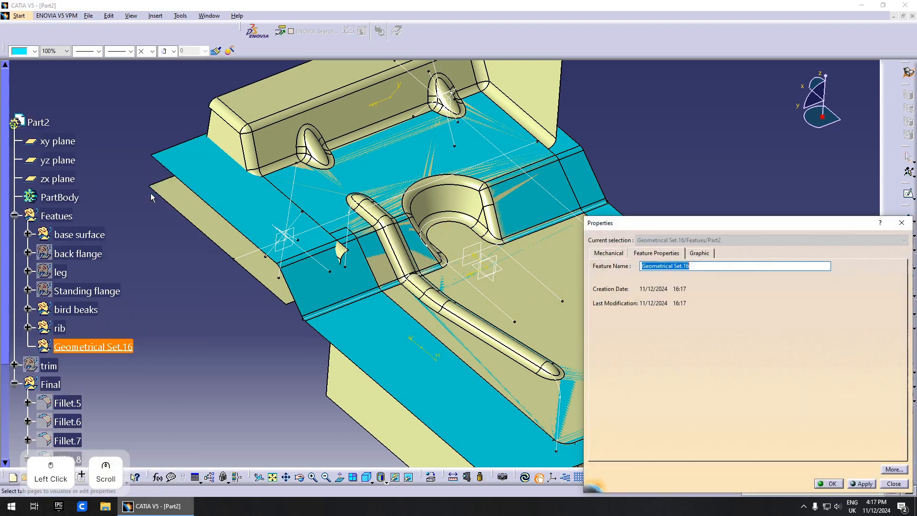
type("holes")
key("Return")
Step: Start a sketch in the holes set and draw a horizontal elongated hole inside the U-shaped recess, centered on the horizontal axis
middle_click_drag(770, 120, 667, 298)
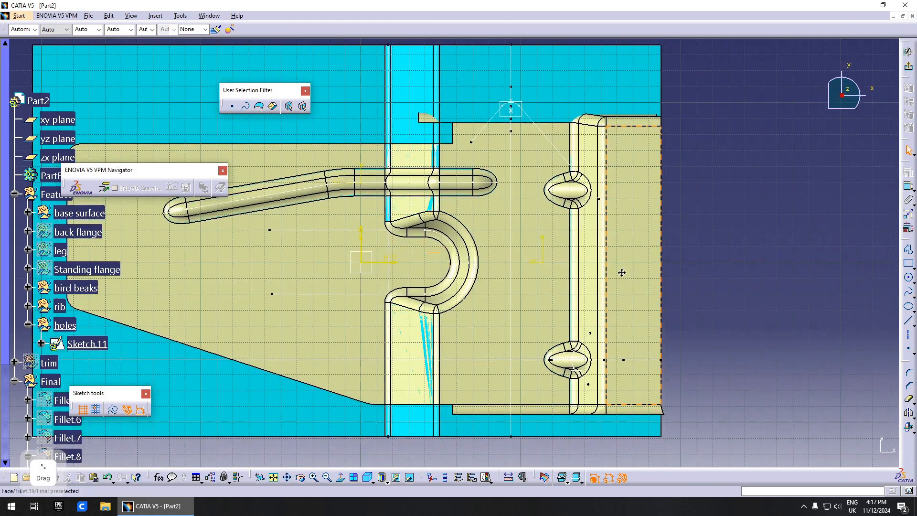
middle_click_drag(620, 272, 659, 251)
left_click(913, 283)
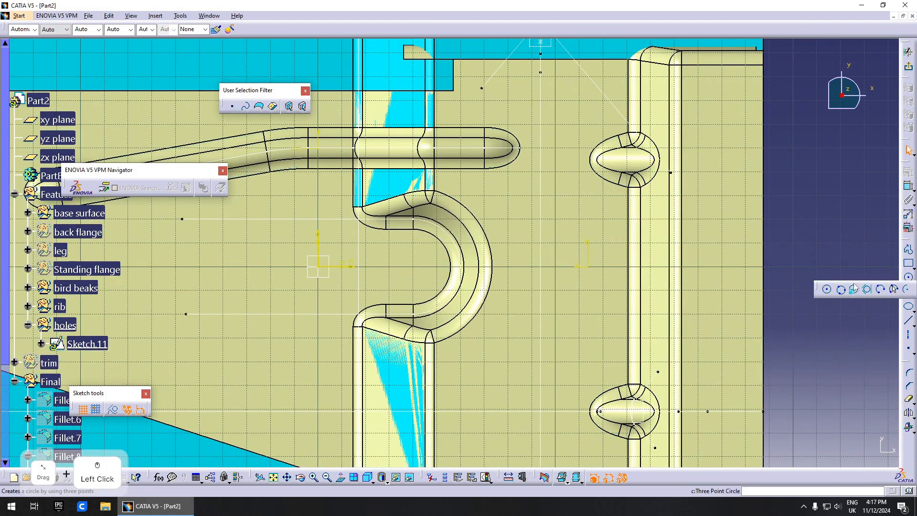
left_click(914, 268)
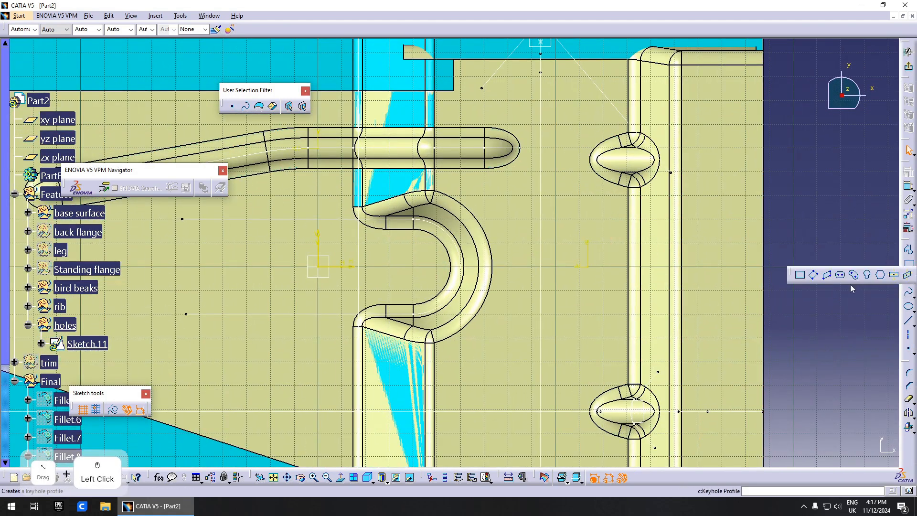
left_click(381, 267)
left_click(428, 267)
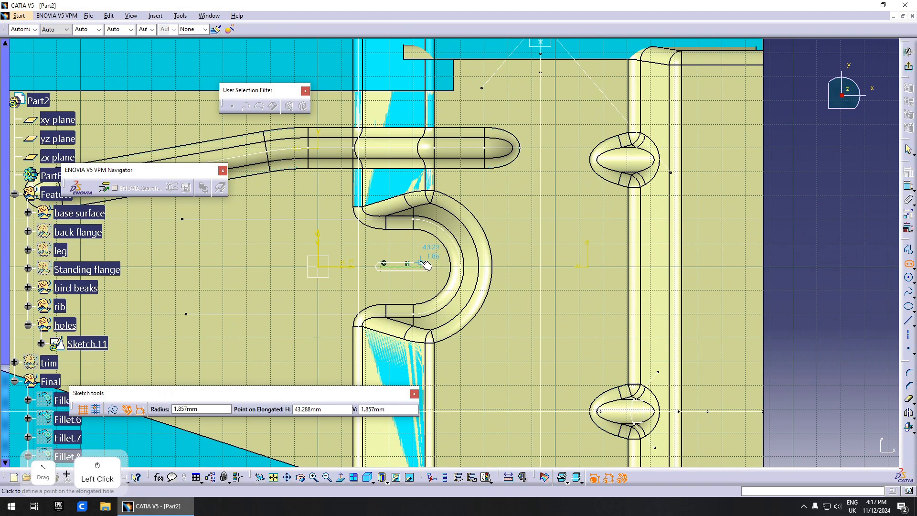
left_click(428, 253)
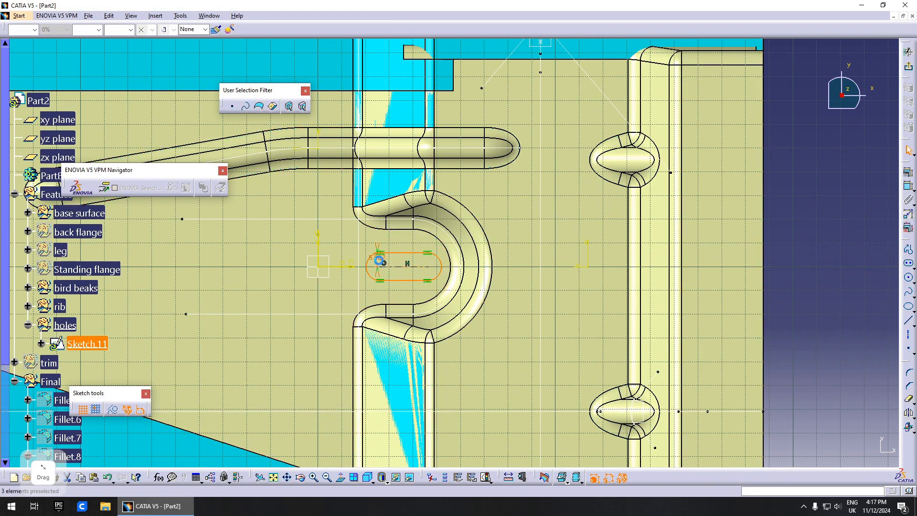
Step: Set the elongated hole's radius to 6.1 mm and its center-to-center length to 18 mm
double_click(378, 259)
type("6.1mm")
key("Return")
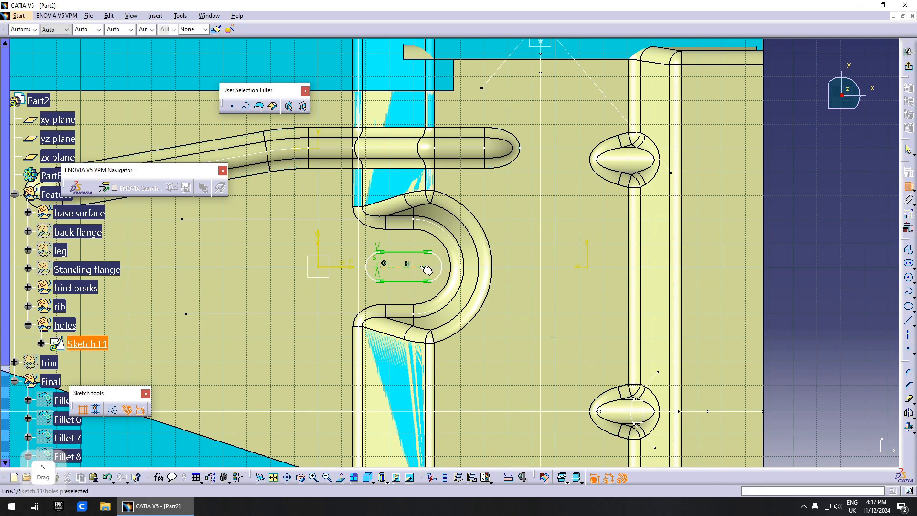
type("18mm")
key("Return")
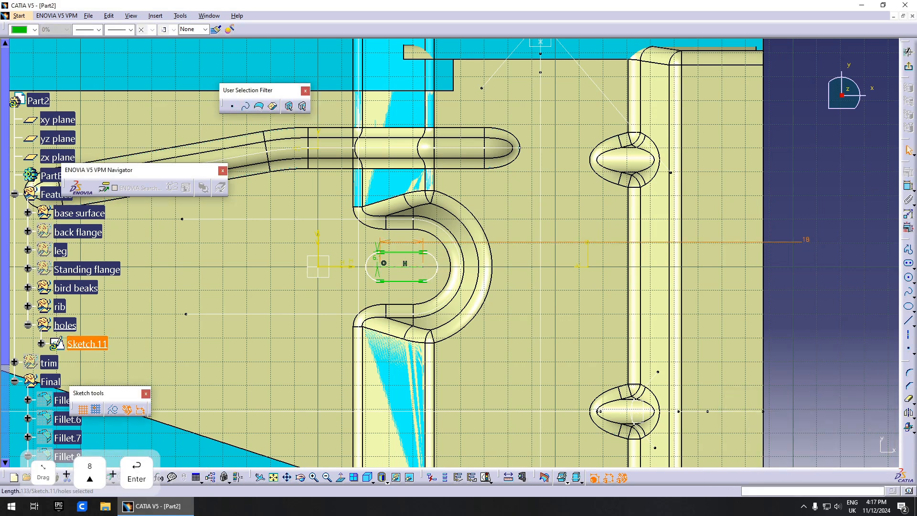
key("Escape")
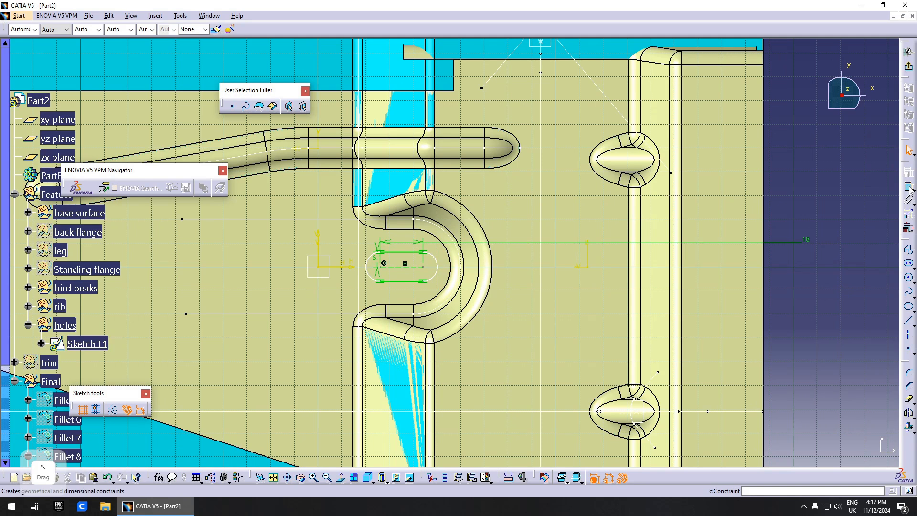
Step: Place a point at the middle of the slot's center line, dimension it 35 mm from the vertical axis, and exit the sketch
left_click(908, 349)
left_click(405, 266)
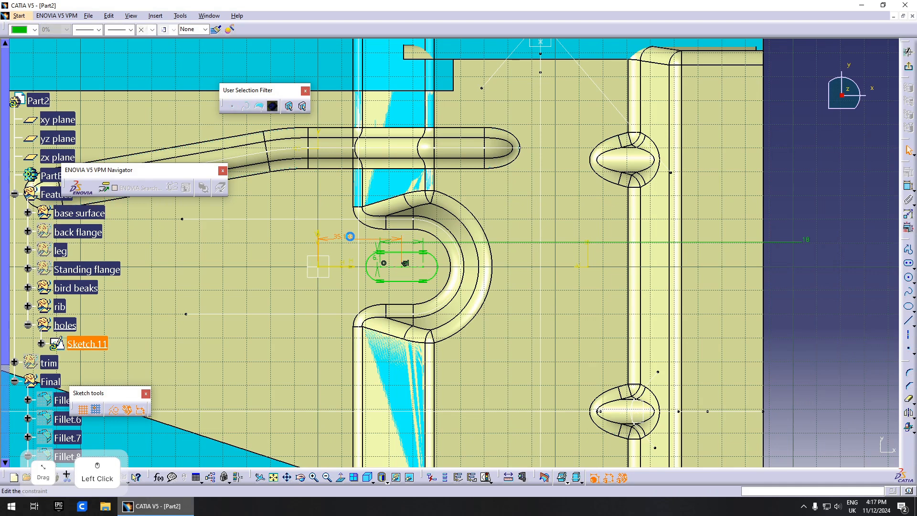
double_click(350, 237)
key("Return")
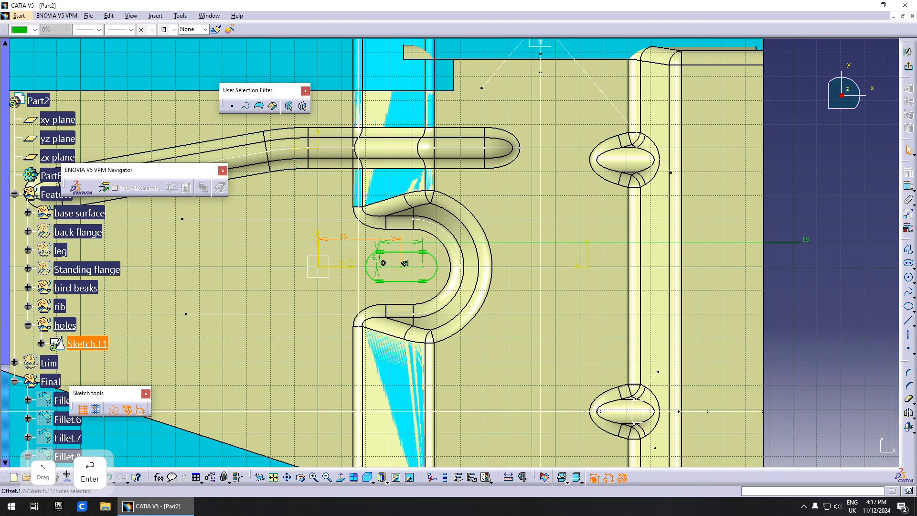
left_click(907, 53)
Step: Extrude the slot sketch as a surface along the sketch normal, with limits of 60 mm and 109 mm
left_click(909, 367)
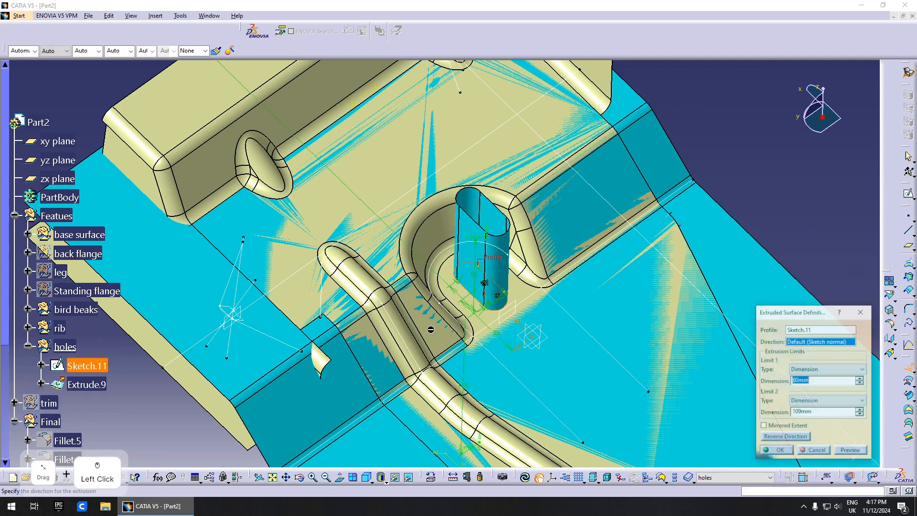
middle_click_drag(530, 378, 502, 268)
left_click(778, 449)
middle_click_drag(520, 215, 413, 301)
Step: Locate the final surface's features in the tree and show Split.5
right_click(398, 262)
left_click(423, 269)
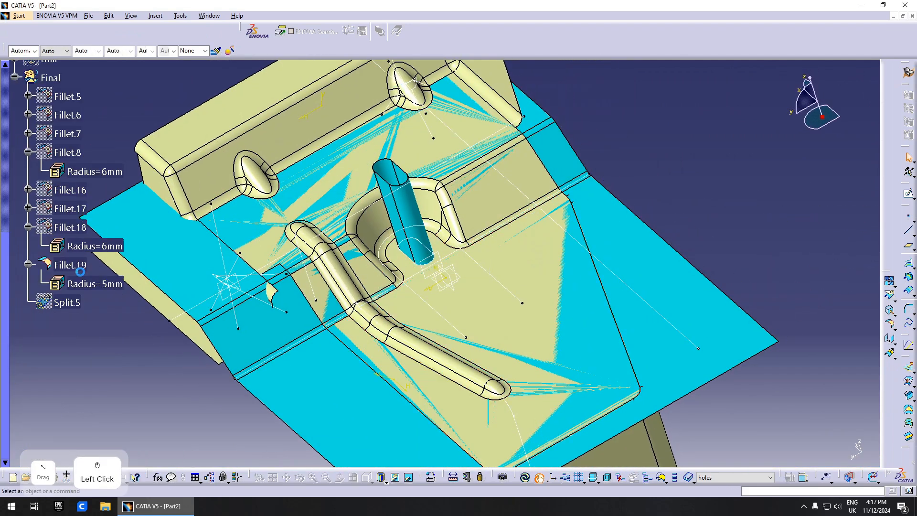
right_click(70, 263)
left_click(90, 358)
right_click(70, 301)
left_click(51, 304)
key("space")
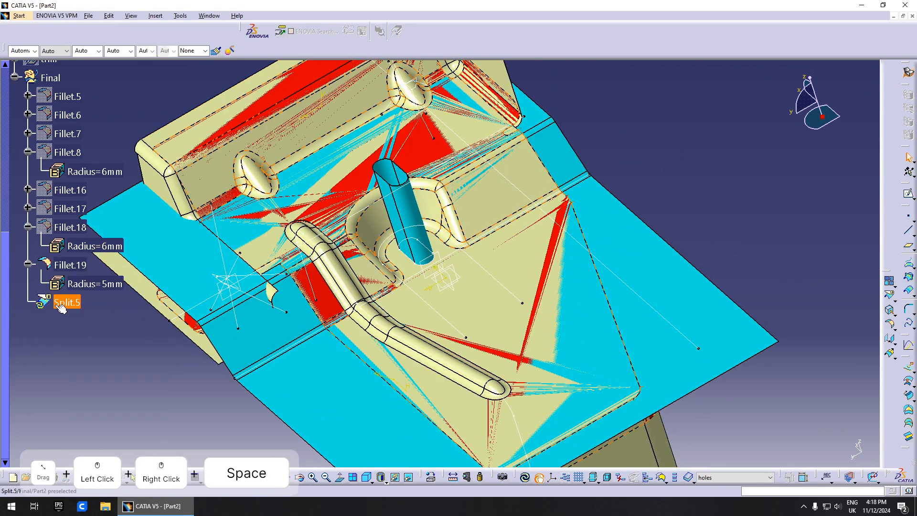
right_click(64, 302)
left_click(119, 270)
Step: Split Split.5 using the extruded slot surface, Extrude.9, as the cutting element
left_click(66, 299)
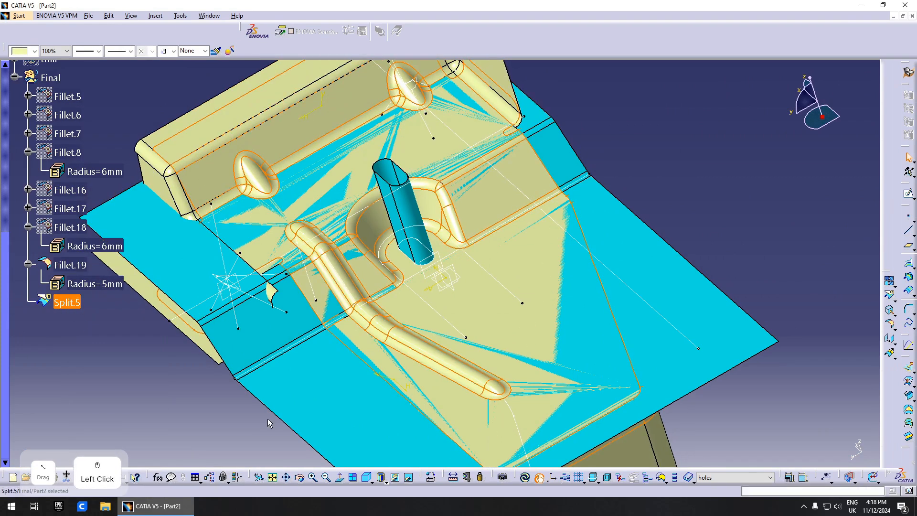
left_click(890, 295)
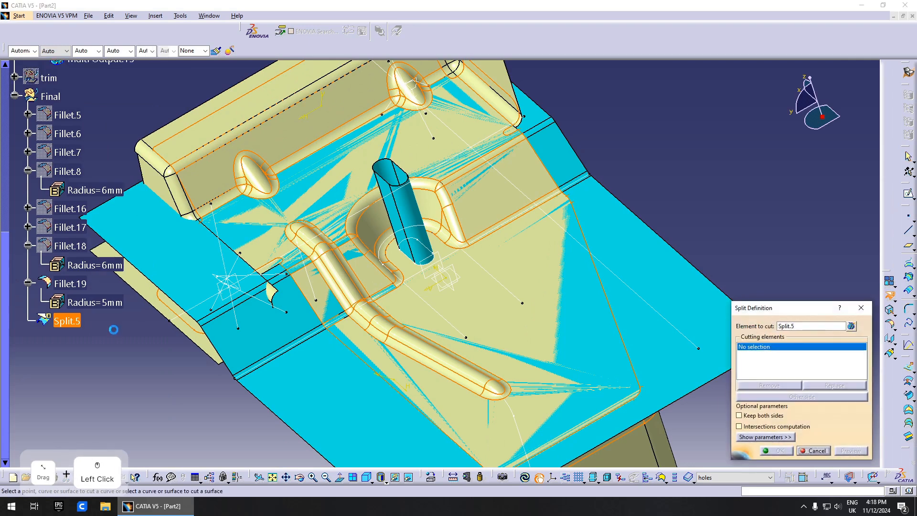
left_click(418, 227)
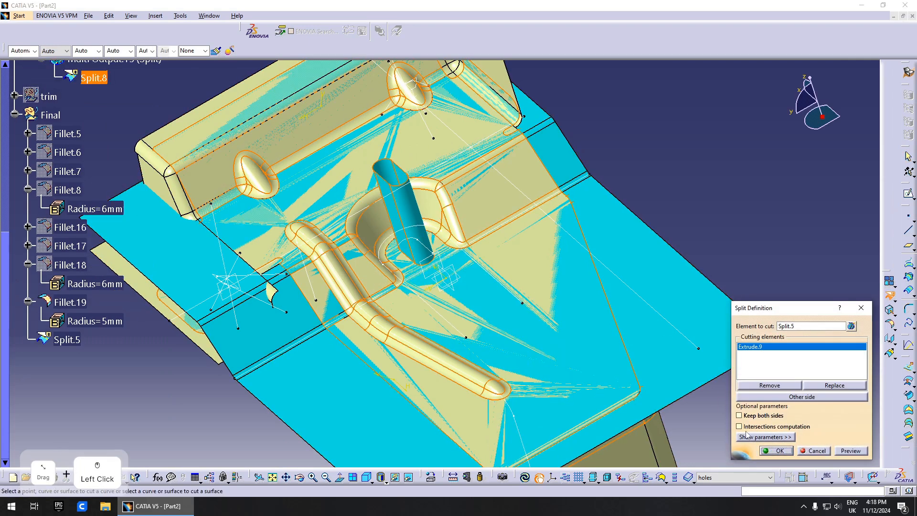
left_click(776, 451)
Step: Move the new slot split out of the holes set into the Final geometrical set
scroll(93, 328, "up", 3)
scroll(92, 328, "down", 3)
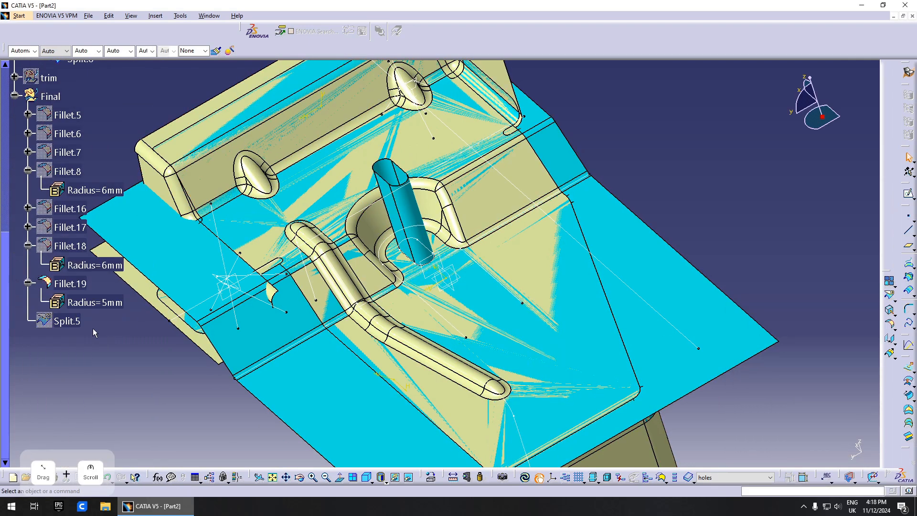
scroll(99, 318, "up", 3)
left_click_drag(87, 183, 50, 220)
scroll(102, 330, "up", 3)
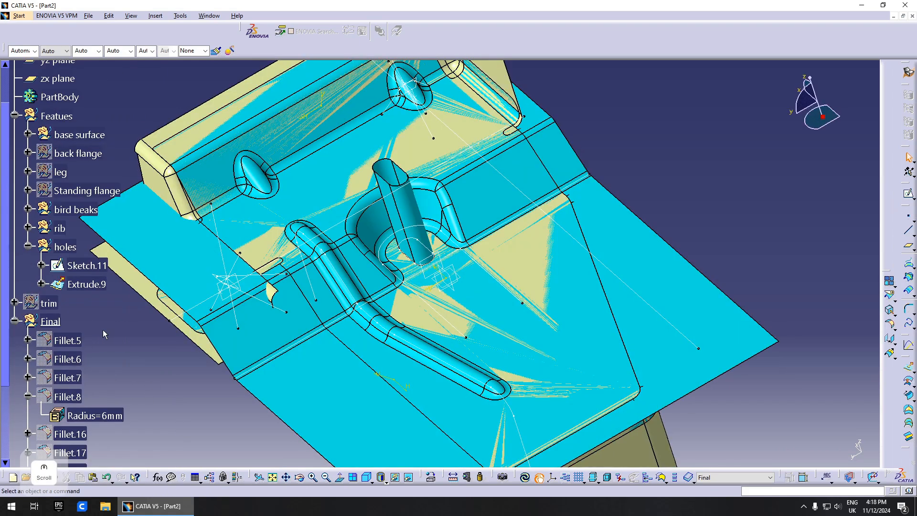
scroll(102, 330, "down", 5)
Step: Hide the Featues geometrical set and collapse its branch in the tree
scroll(69, 317, "up", 10)
left_click(57, 319)
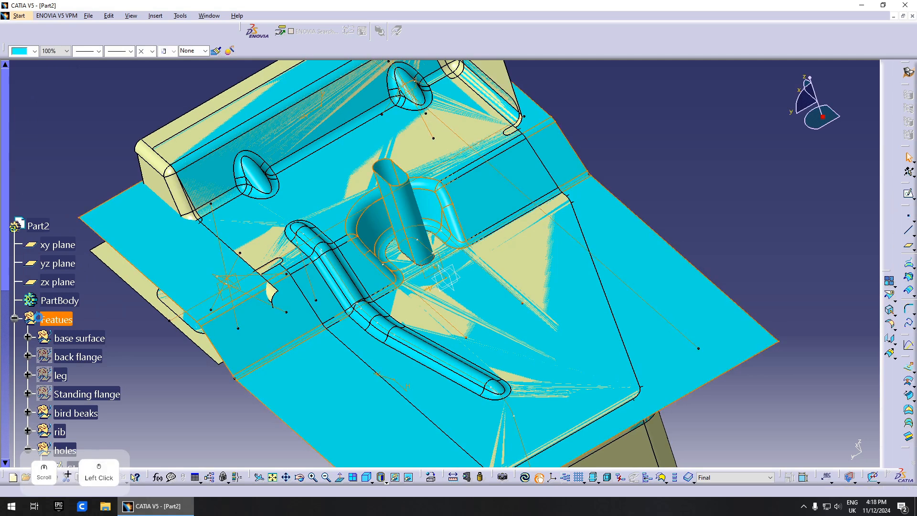
key("space")
left_click(14, 318)
Step: Switch to the Part Design workbench and thicken Split.8 with a first offset of 1.2 mm, reversing the offset direction
left_click(908, 72)
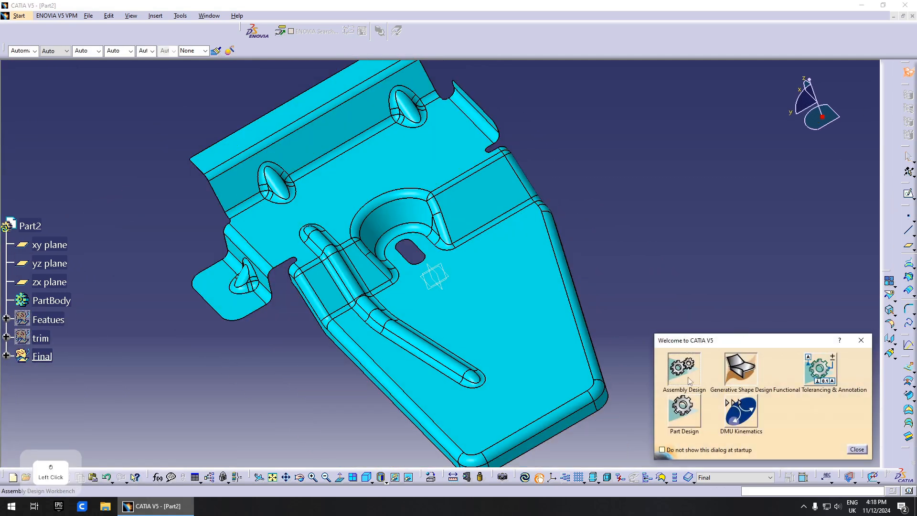
left_click(683, 410)
left_click(908, 431)
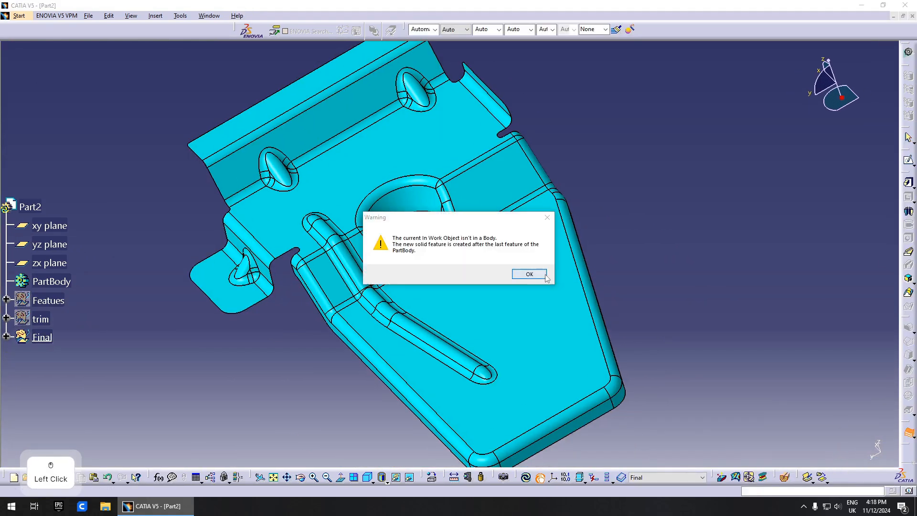
left_click(530, 275)
left_click(545, 311)
middle_click_drag(544, 311, 600, 223)
left_click(814, 426)
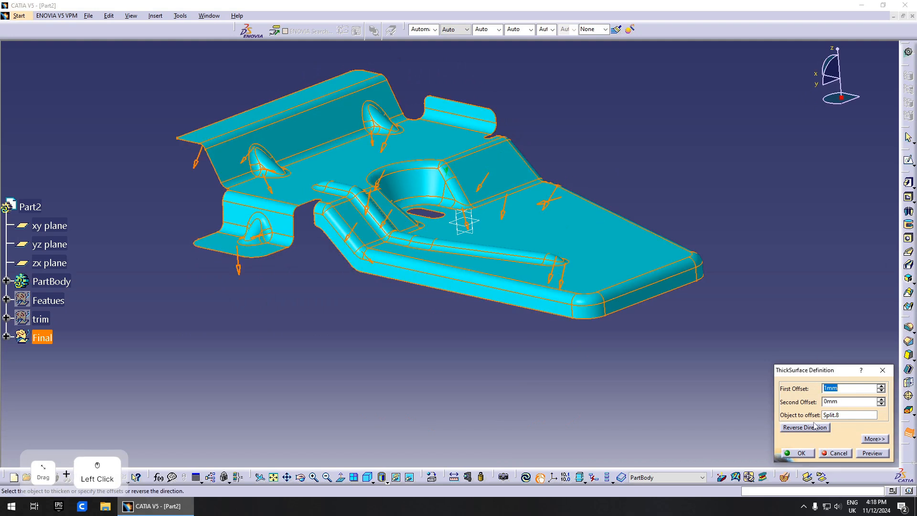
type("1.2")
key("Return")
Step: Hide the Final geometrical set so only the solid is displayed, and update the part
left_click(242, 352)
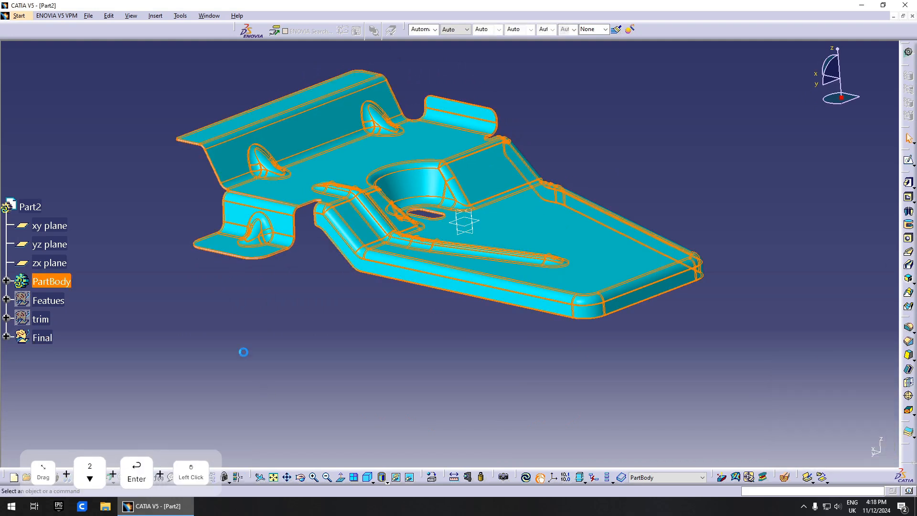
key("space")
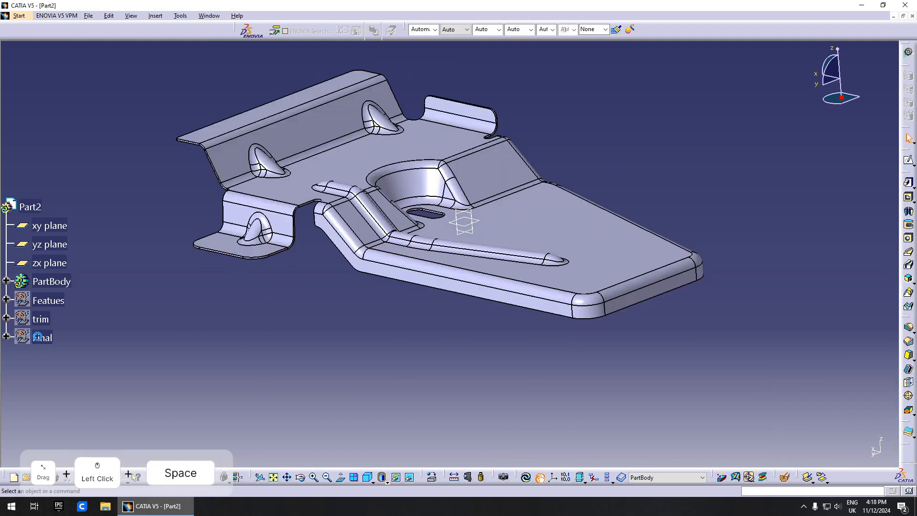
left_click(527, 479)
middle_click_drag(510, 304, 614, 281)
scroll(499, 299, "up", 2)
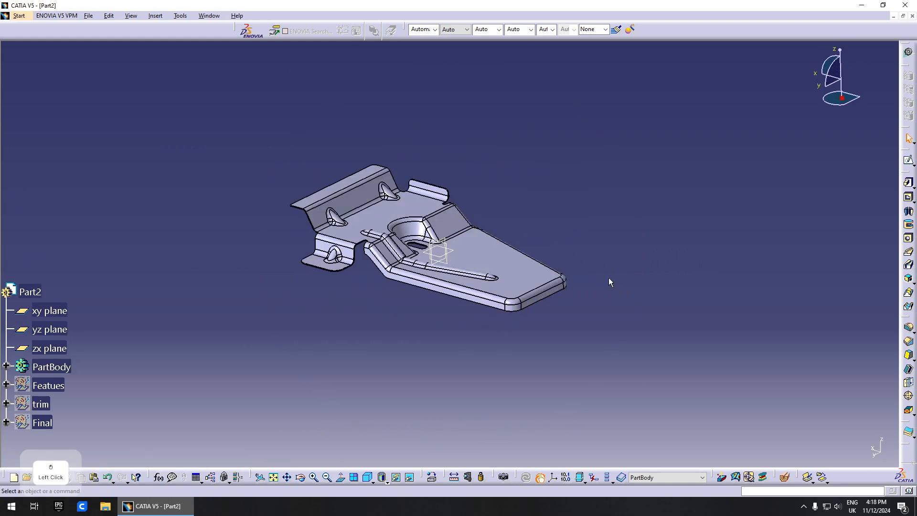
middle_click_drag(609, 281, 517, 313)
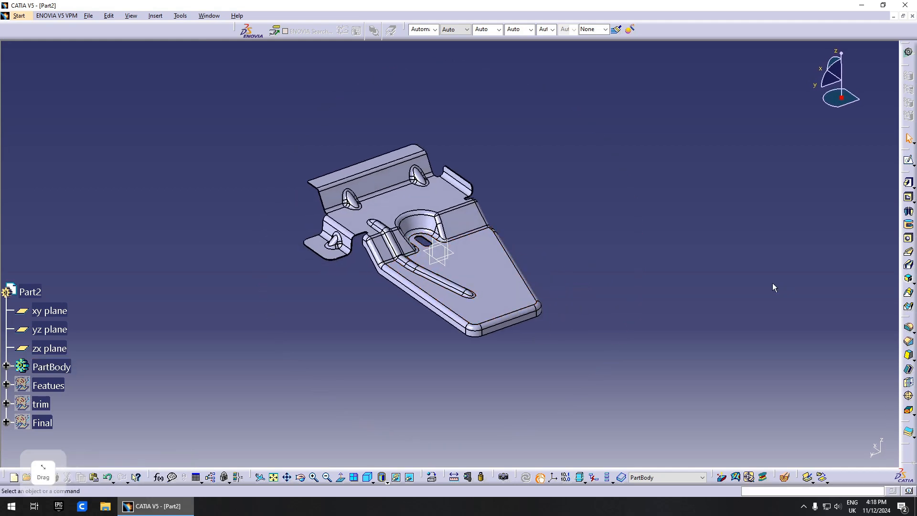